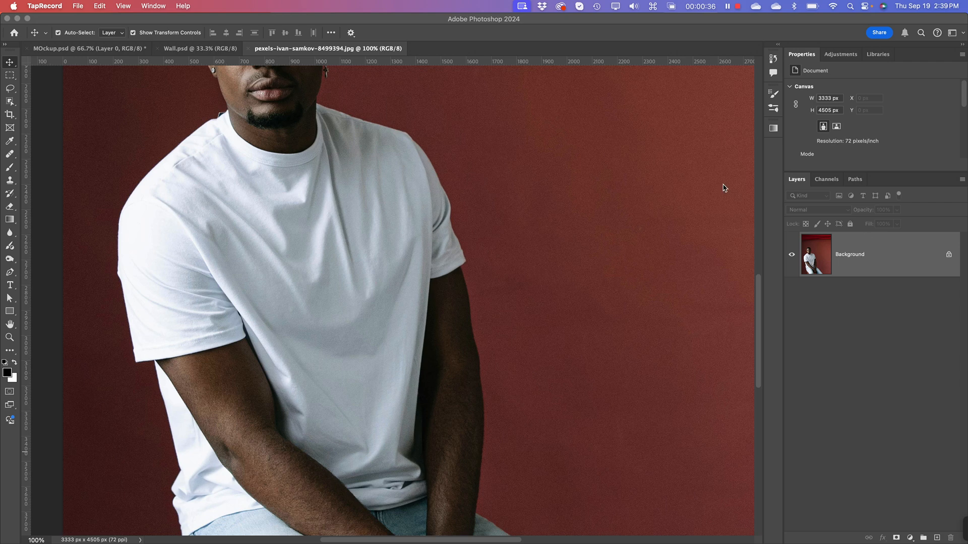
Step: Compare the Red, Green and Blue channels of the portrait photo to judge the contrast of the shirt folds
left_click(828, 179)
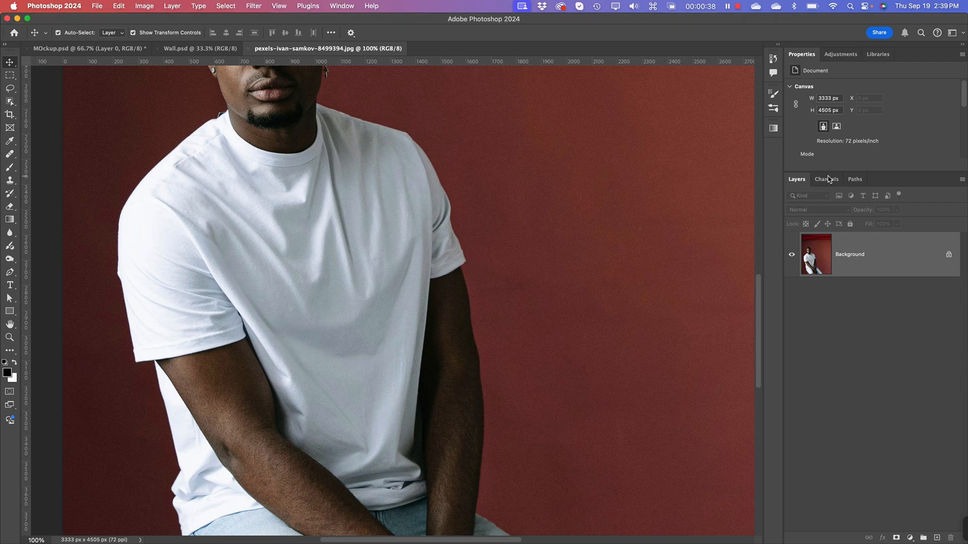
left_click(828, 179)
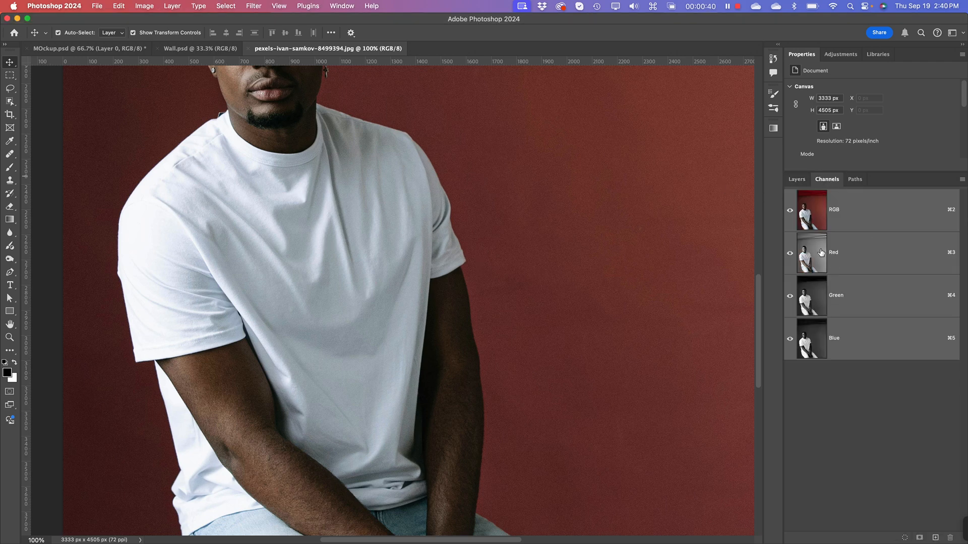
left_click(821, 252)
left_click(818, 298)
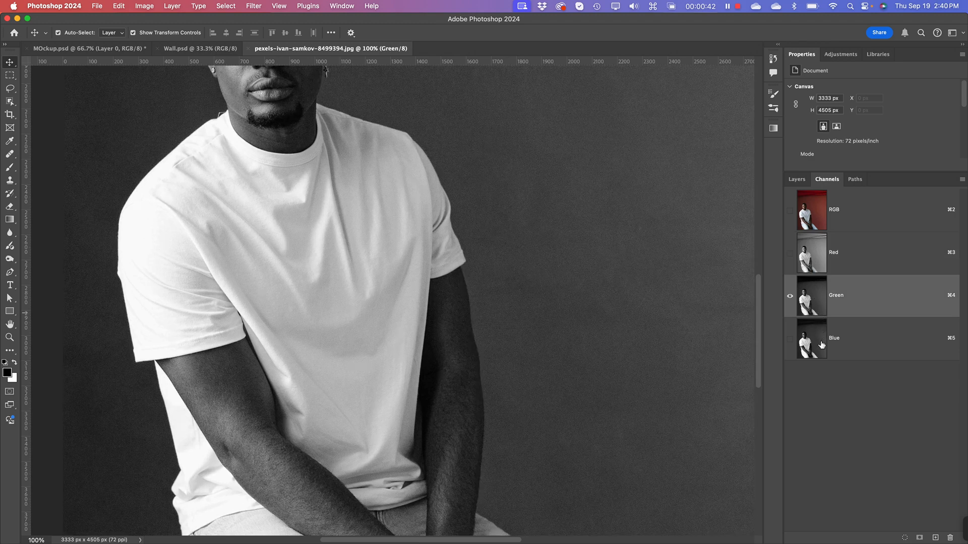
left_click(821, 345)
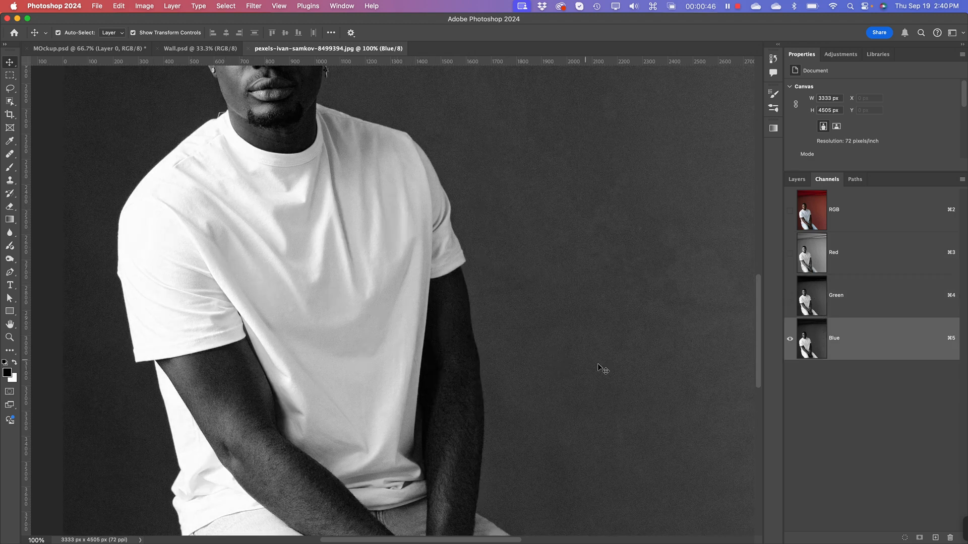
left_click(813, 301)
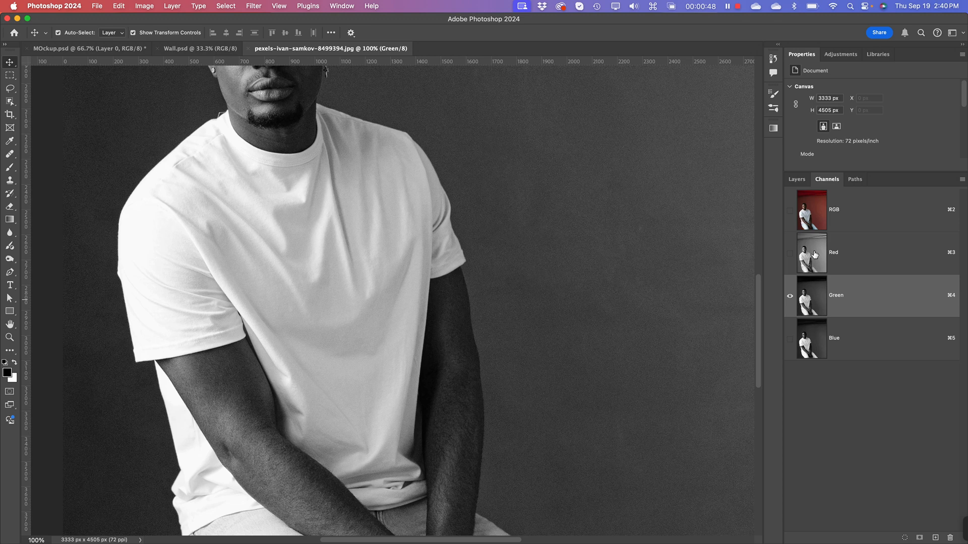
left_click(815, 254)
left_click(820, 294)
left_click(816, 347)
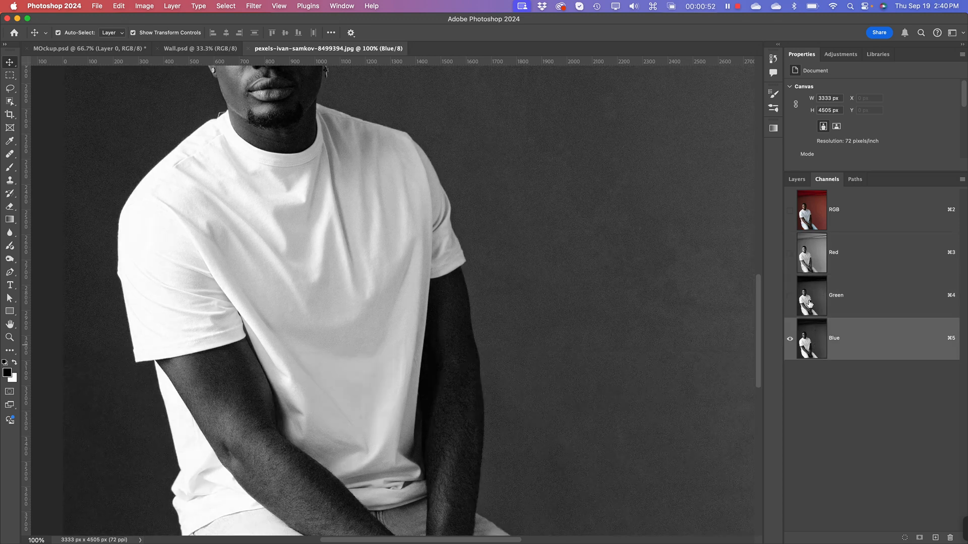
left_click(810, 301)
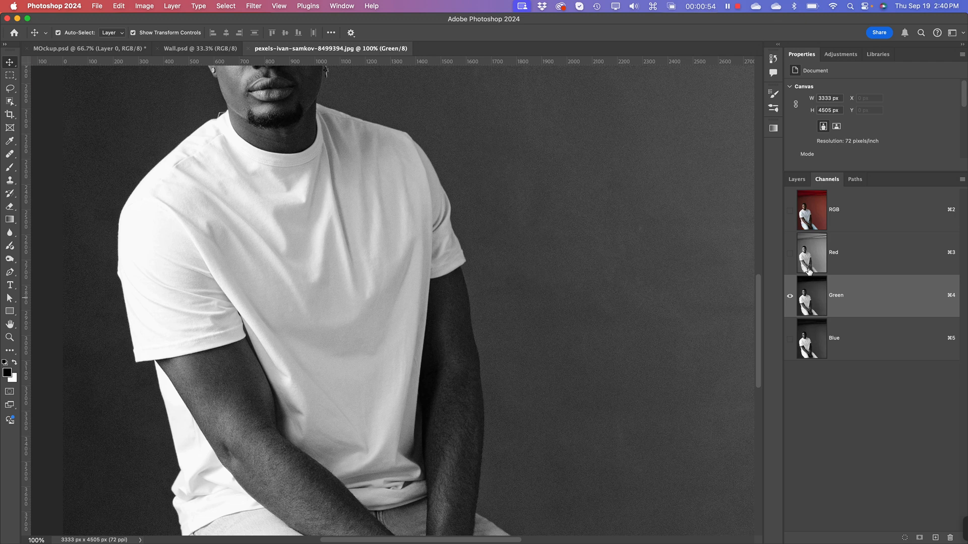
left_click(810, 263)
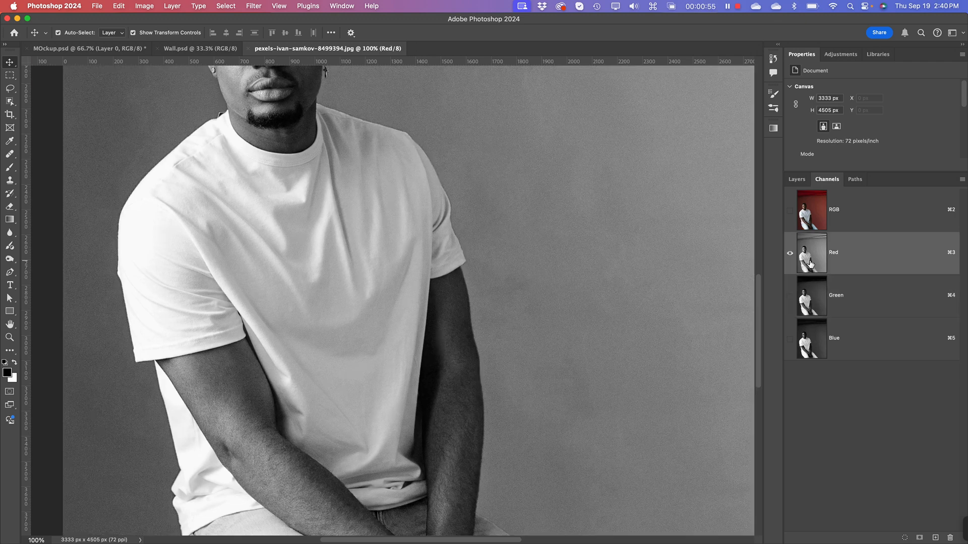
left_click(817, 304)
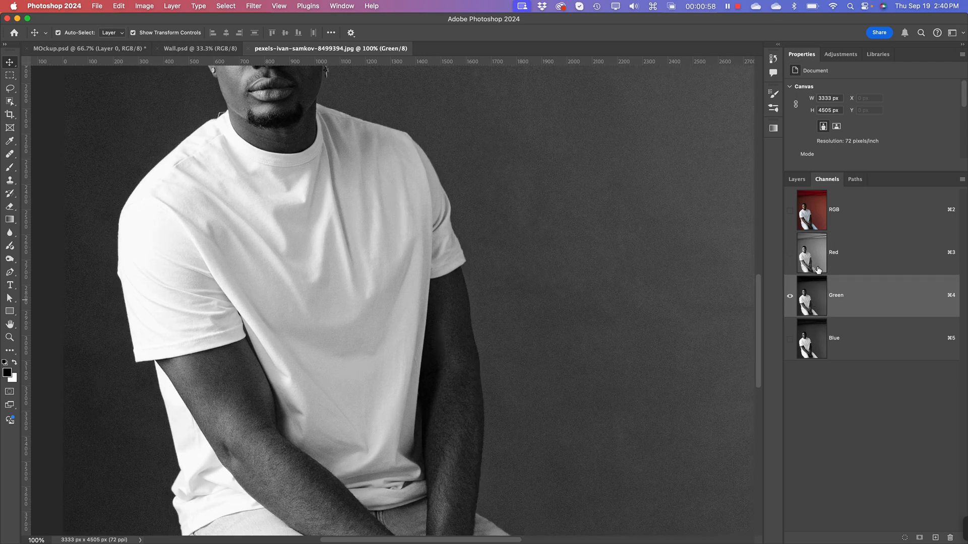
left_click(817, 267)
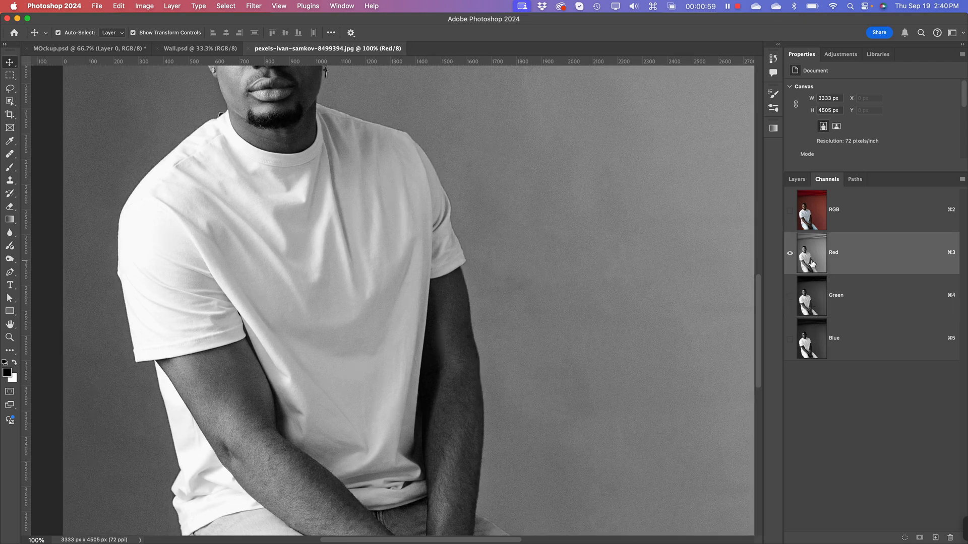
left_click(816, 348)
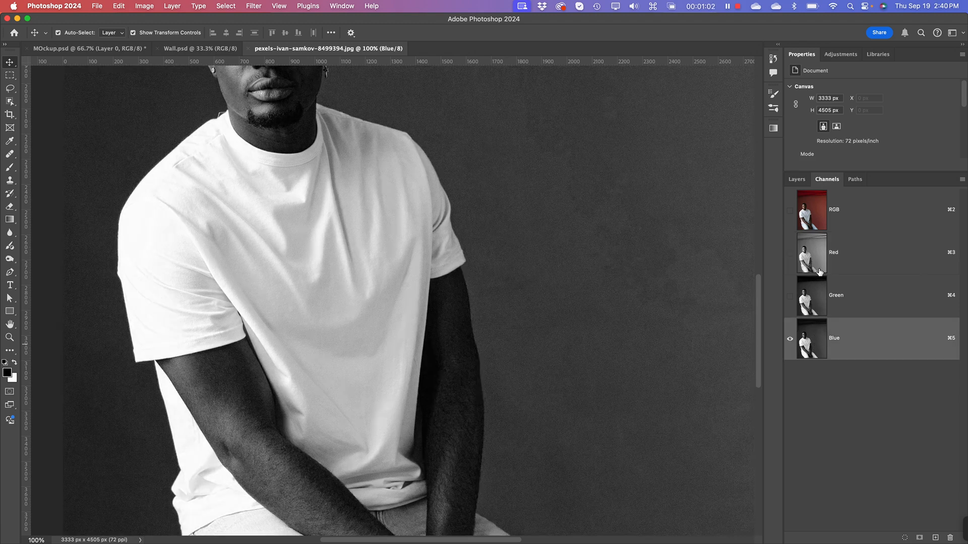
left_click(813, 259)
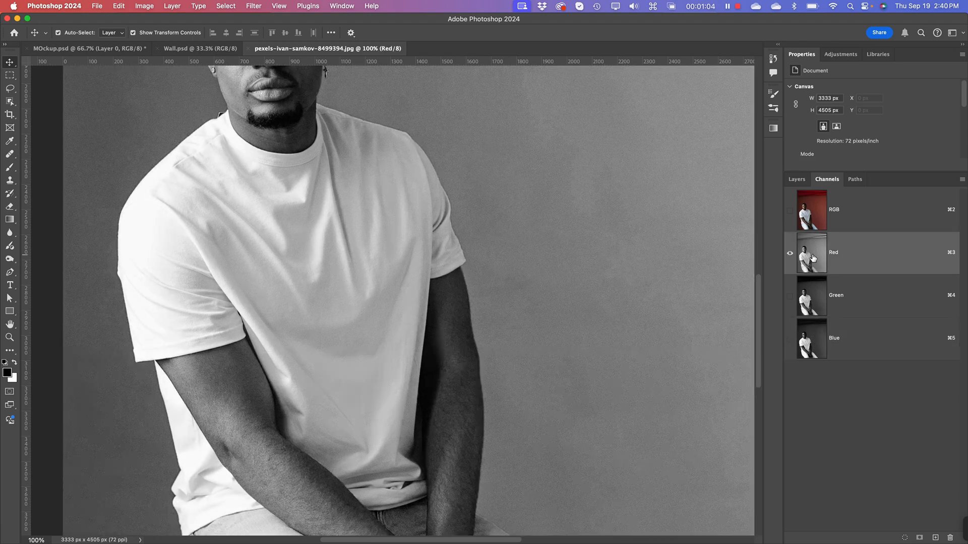
left_click(813, 302)
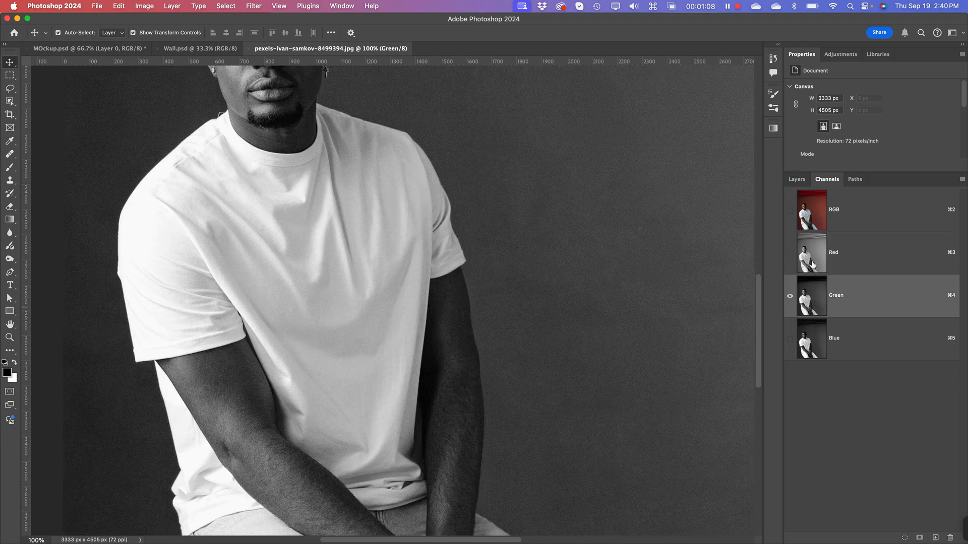
left_click(813, 264)
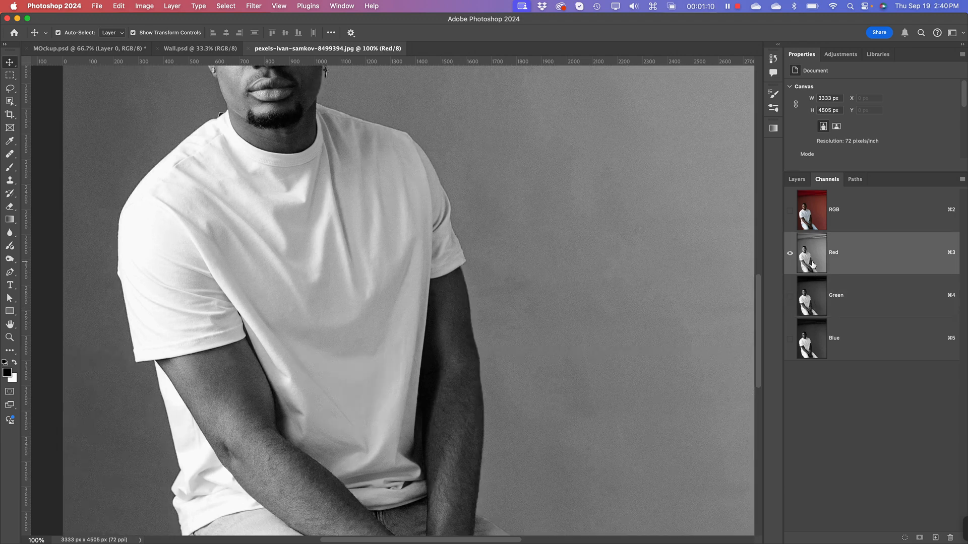
left_click(812, 300)
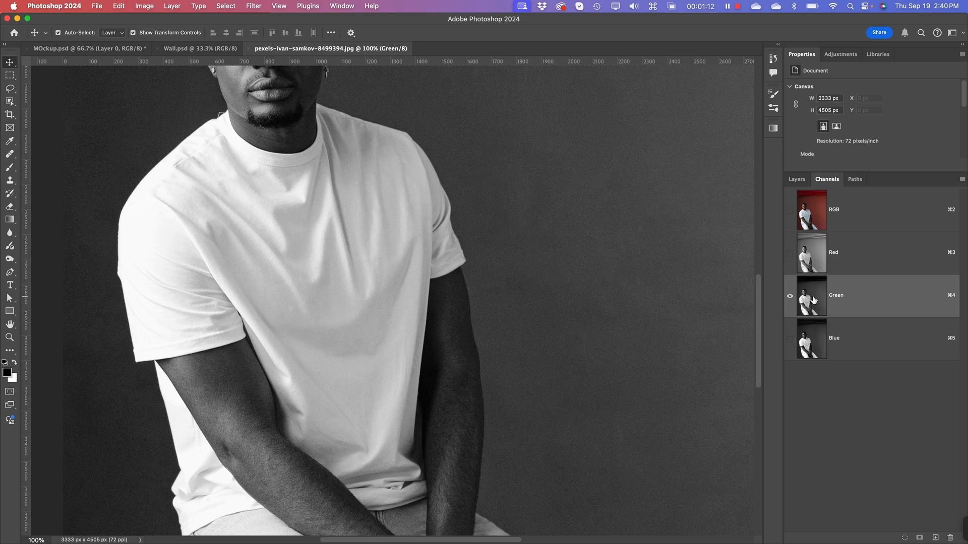
Step: Select the entire canvas on the photo's Red channel and copy it
left_click(814, 257)
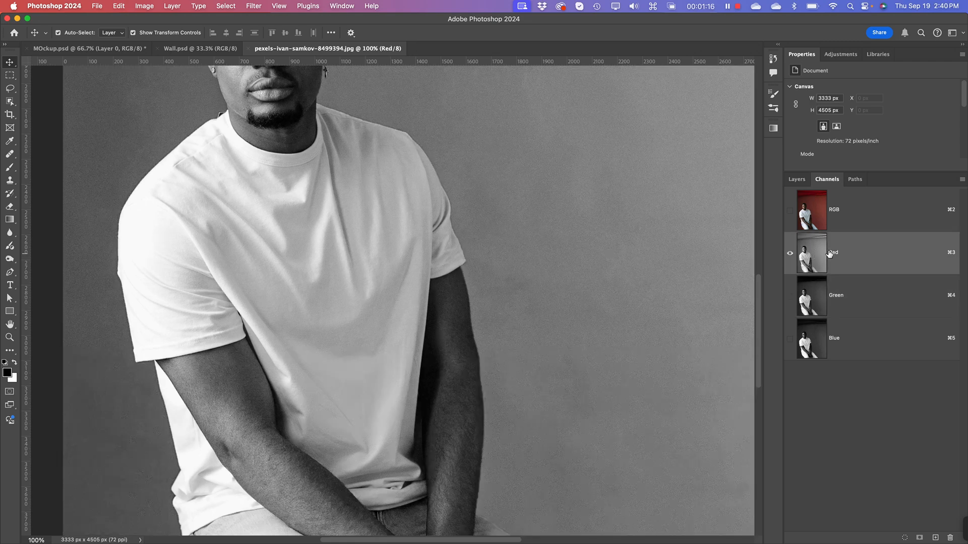
key("super")
left_click(808, 268, "super")
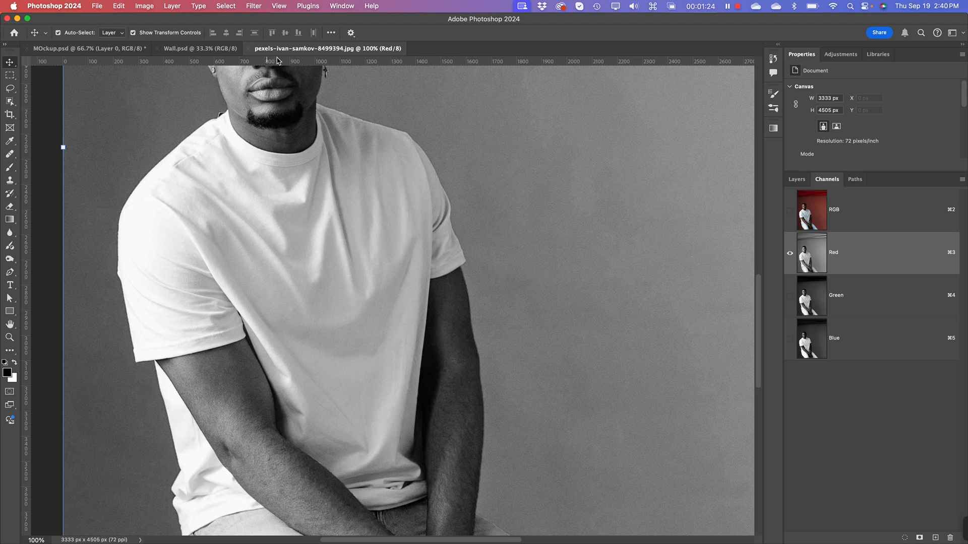
left_click(120, 7)
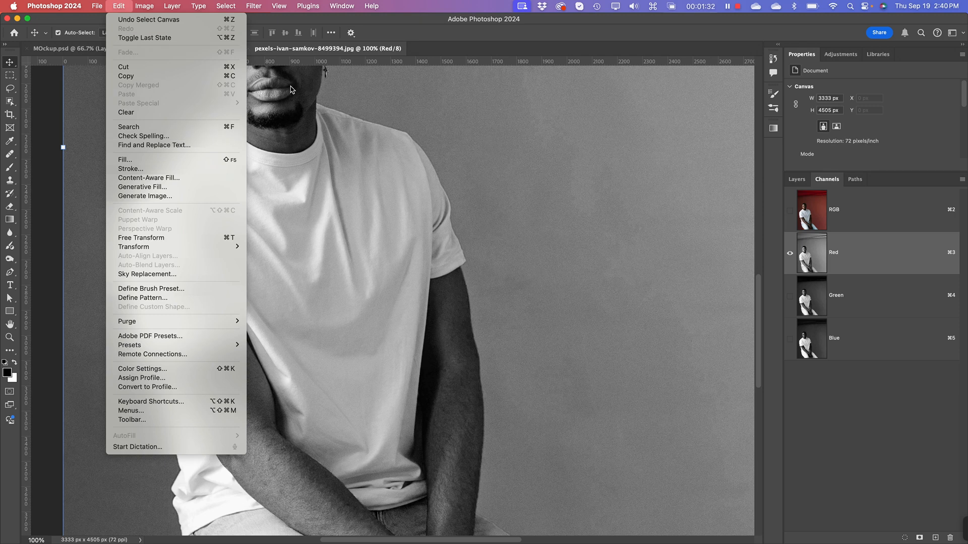
left_click(435, 196)
key("super+a")
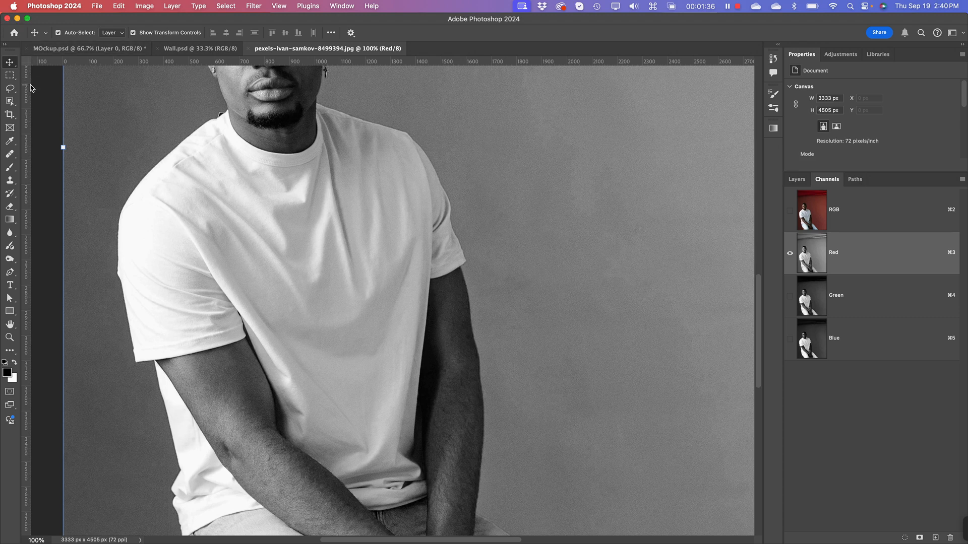
left_click(10, 76)
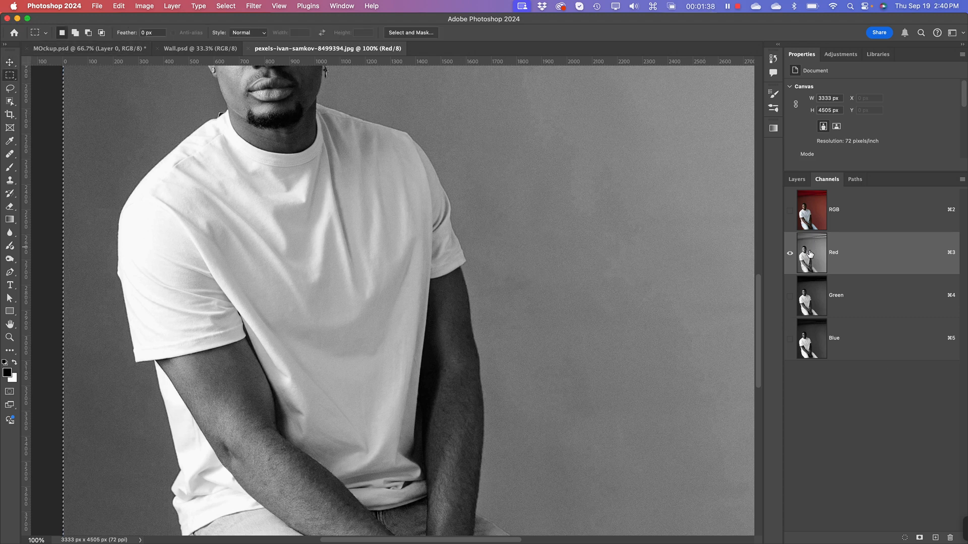
key("super+c")
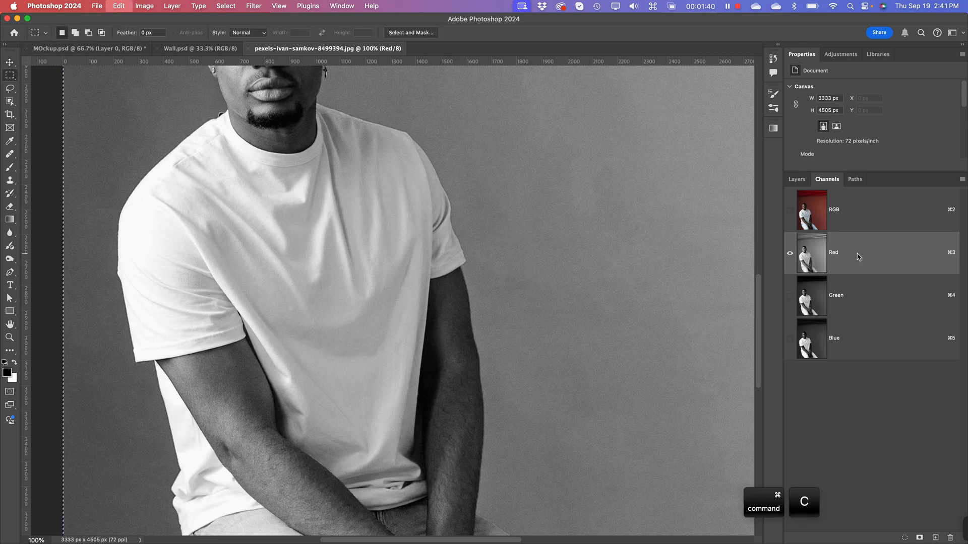
Step: Create a new 3333 x 4505 px grayscale document at 72 ppi and paste the copied Red channel as a layer
key("super+n")
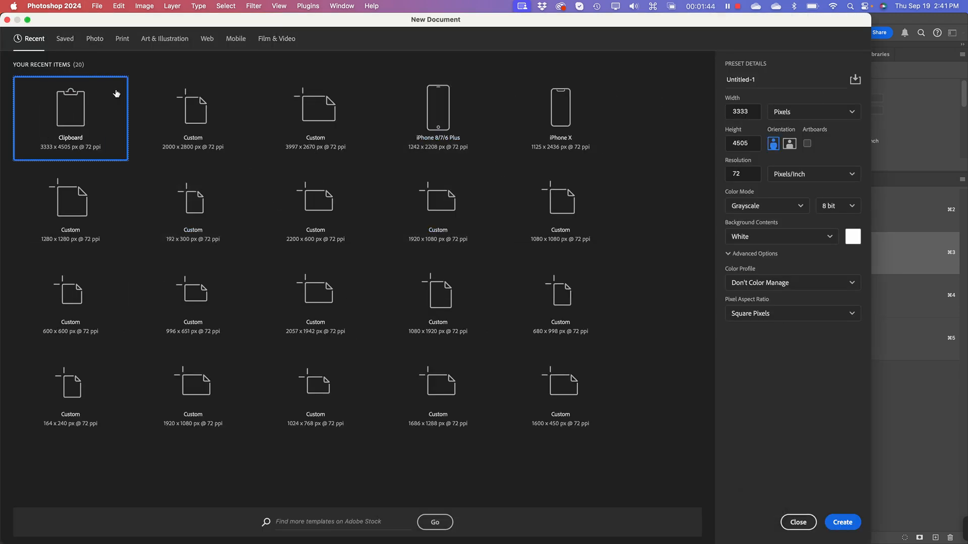
left_click(759, 206)
left_click(759, 206)
left_click(843, 522)
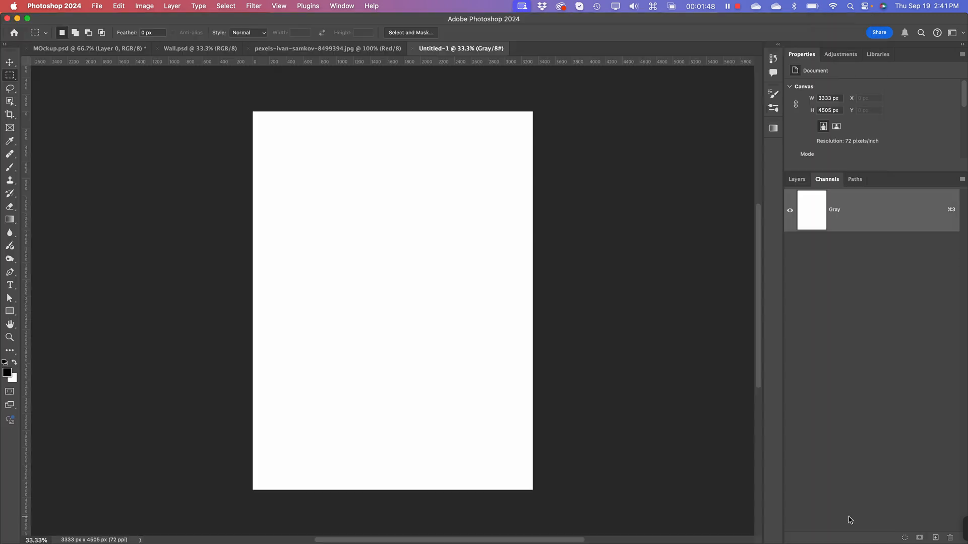
left_click(801, 180)
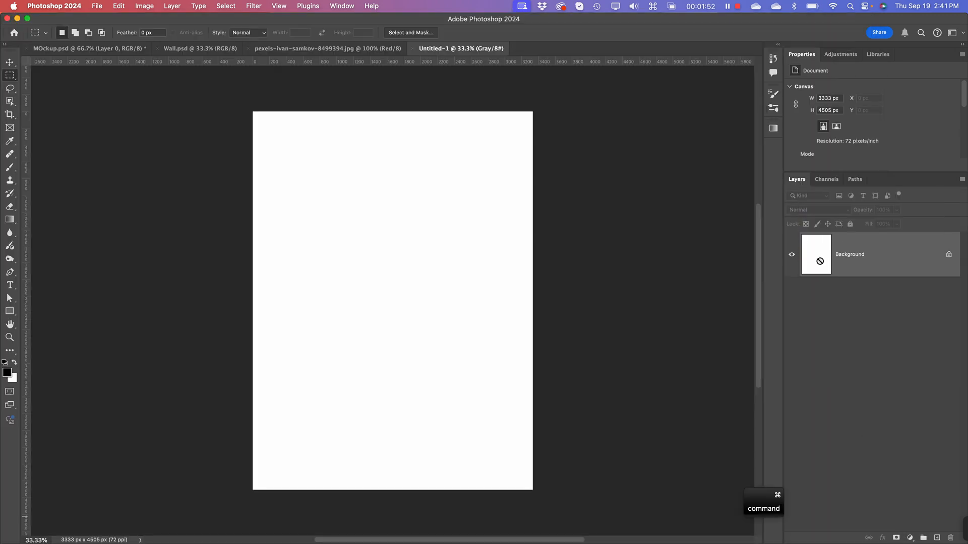
key("super+v")
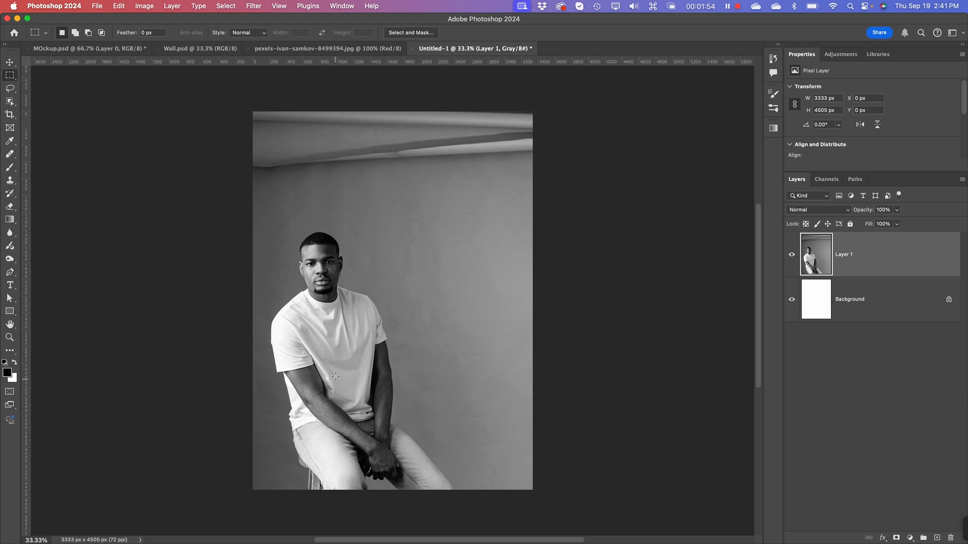
Step: Examine the fabric folds and shading of the T-shirt up close in the pasted grayscale image
key("super+equal")
key("super+equal")
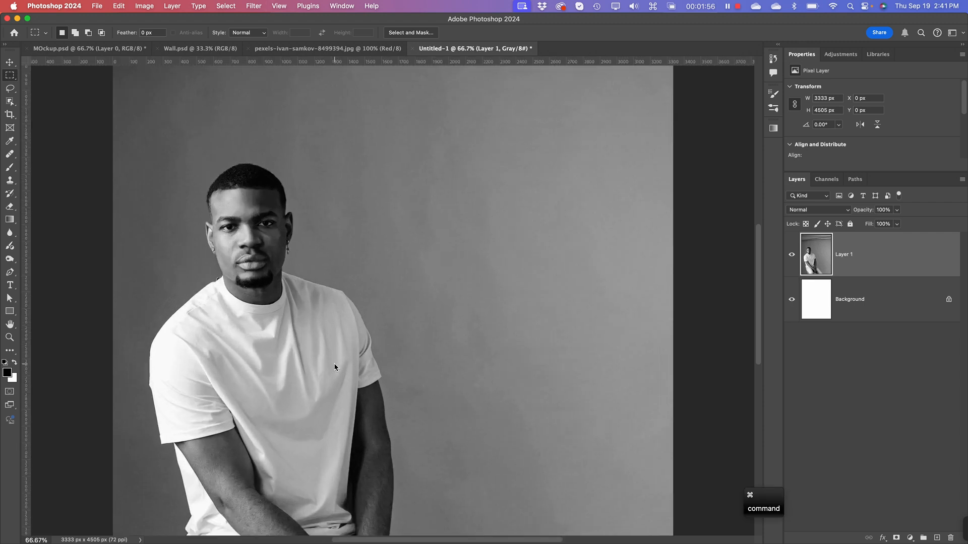
key("space")
left_click_drag(315, 369, 378, 223)
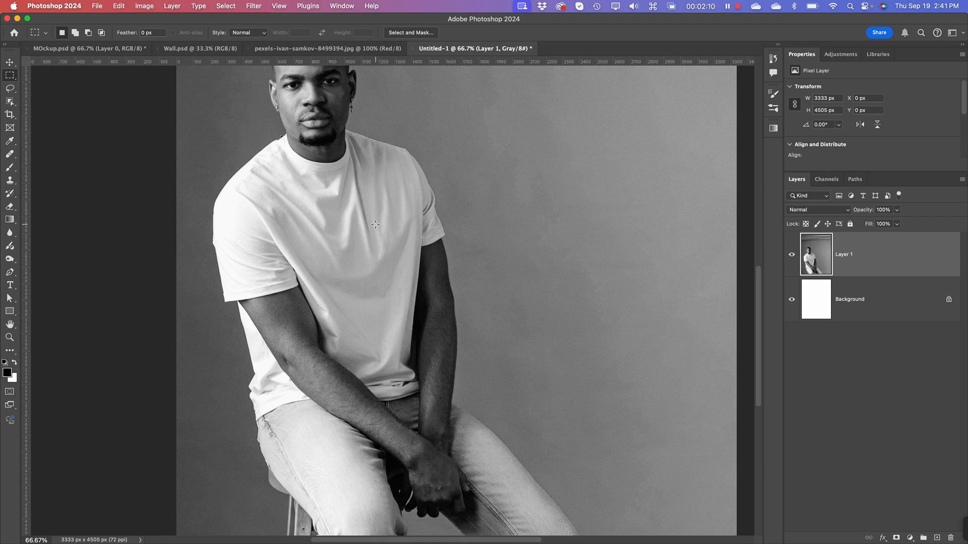
key("super+equal")
key("super+equal")
key("super+equal")
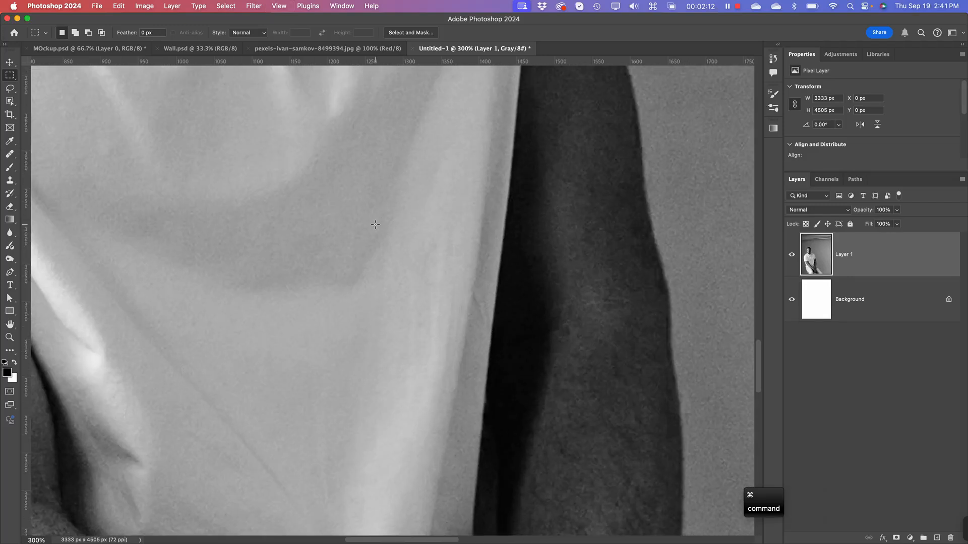
key("space")
left_click_drag(434, 196, 455, 523)
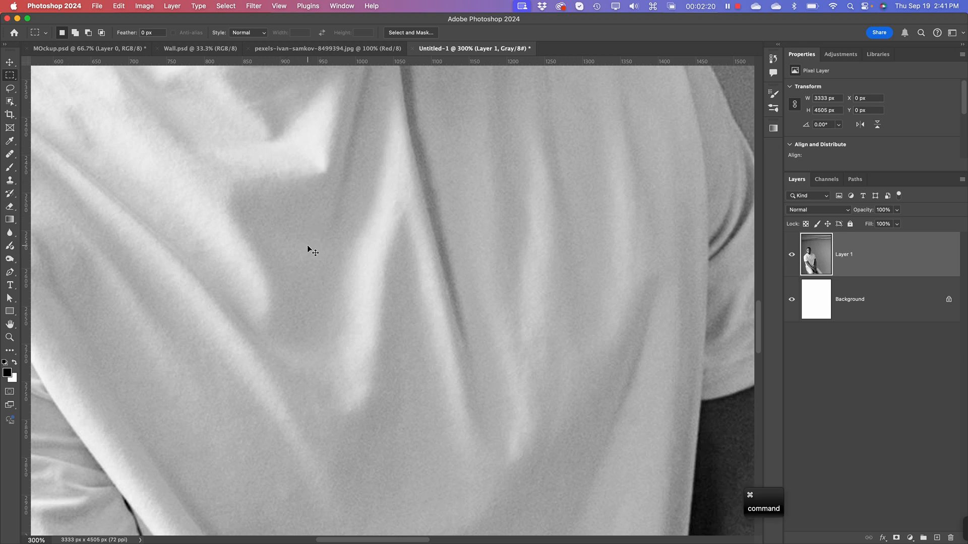
key("super+minus")
key("super+minus")
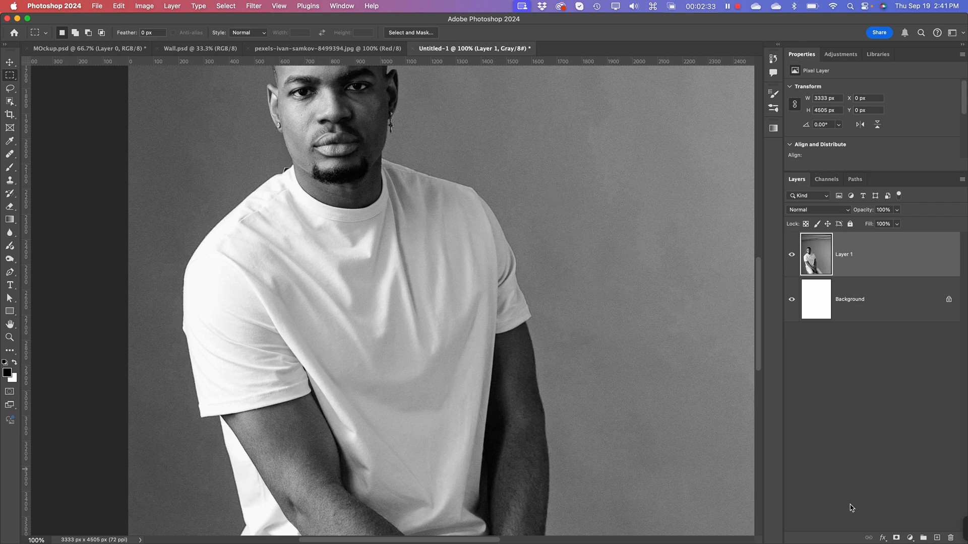
Step: Add a Levels adjustment layer above the pasted image with input black point 9 and white point 245
left_click(910, 538)
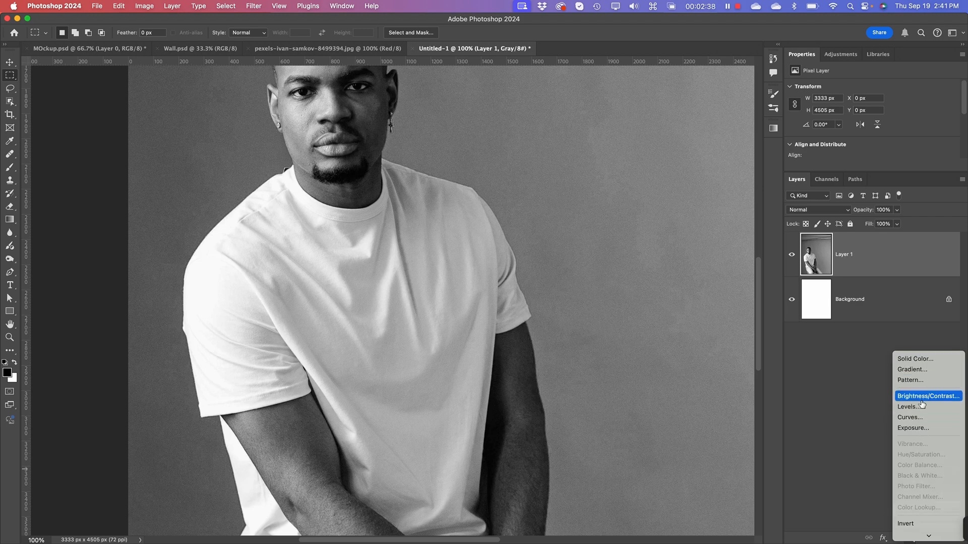
left_click(907, 407)
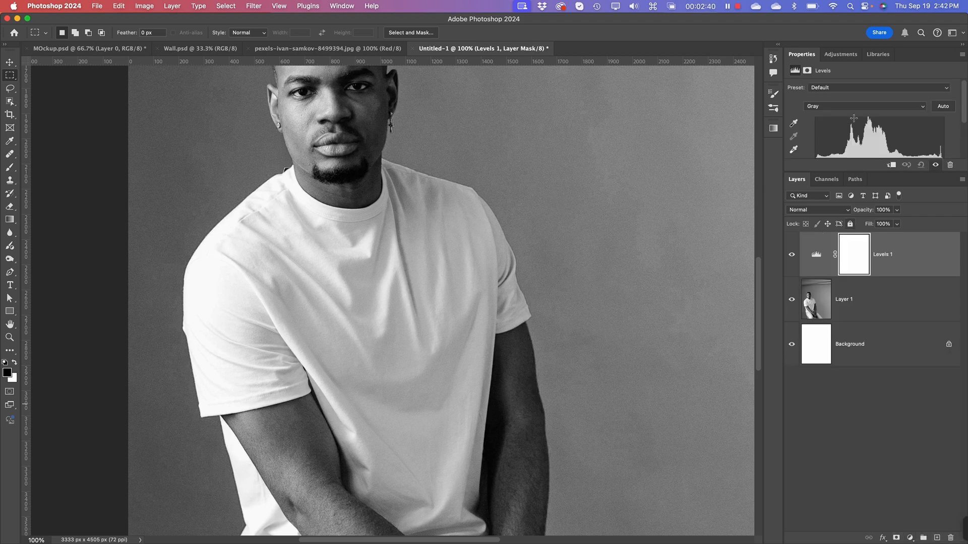
left_click_drag(872, 172, 875, 274)
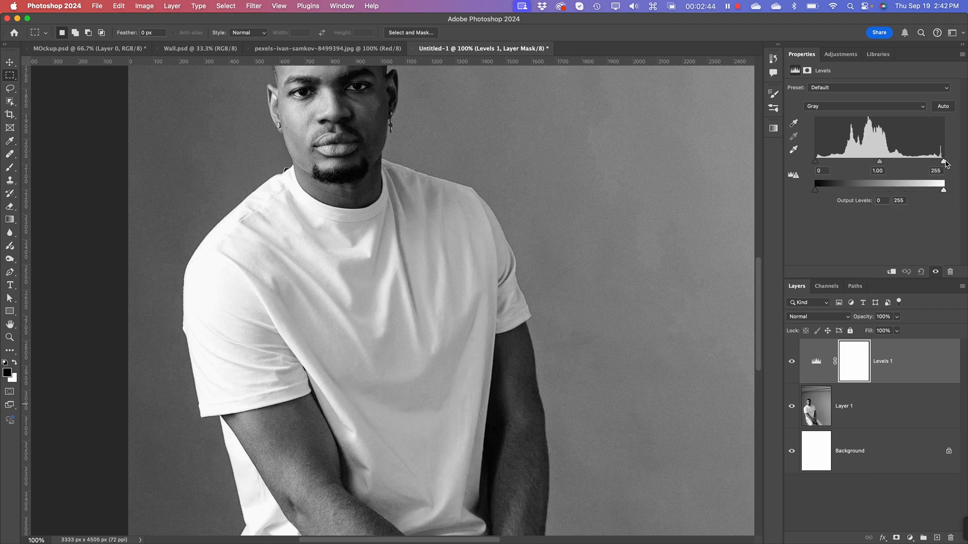
left_click_drag(944, 164, 939, 167)
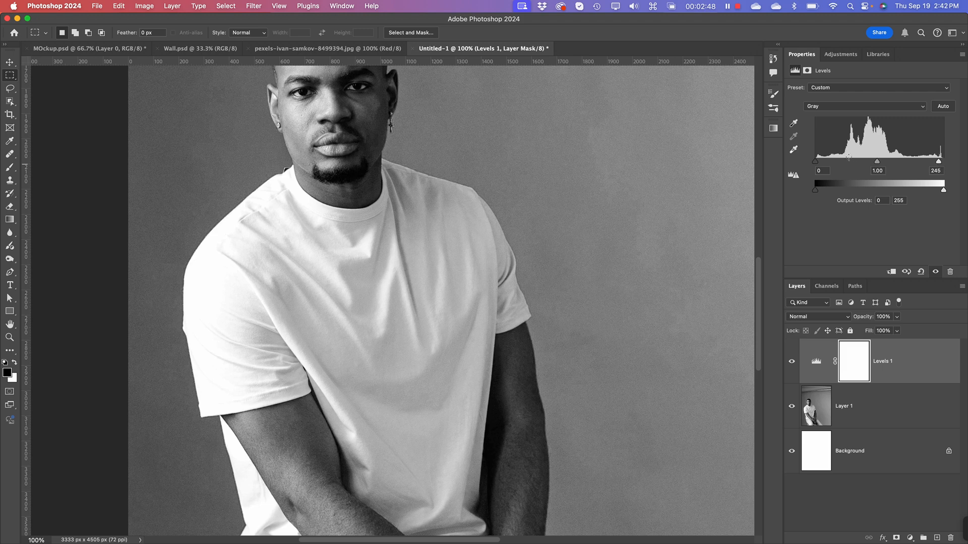
left_click_drag(818, 165, 819, 165)
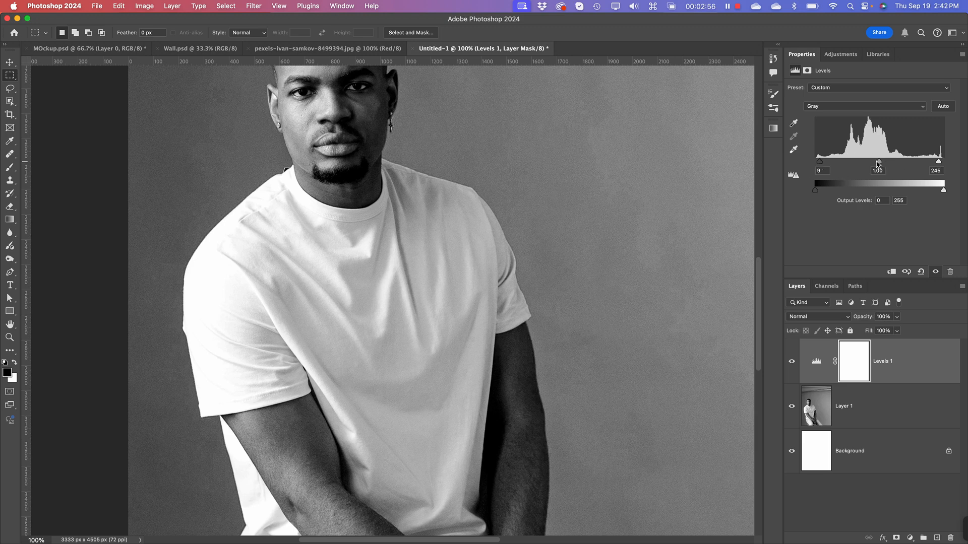
Step: Darken the midtones in the Levels adjustment layer by setting its gamma input level to 0.79
left_click_drag(880, 162, 887, 165)
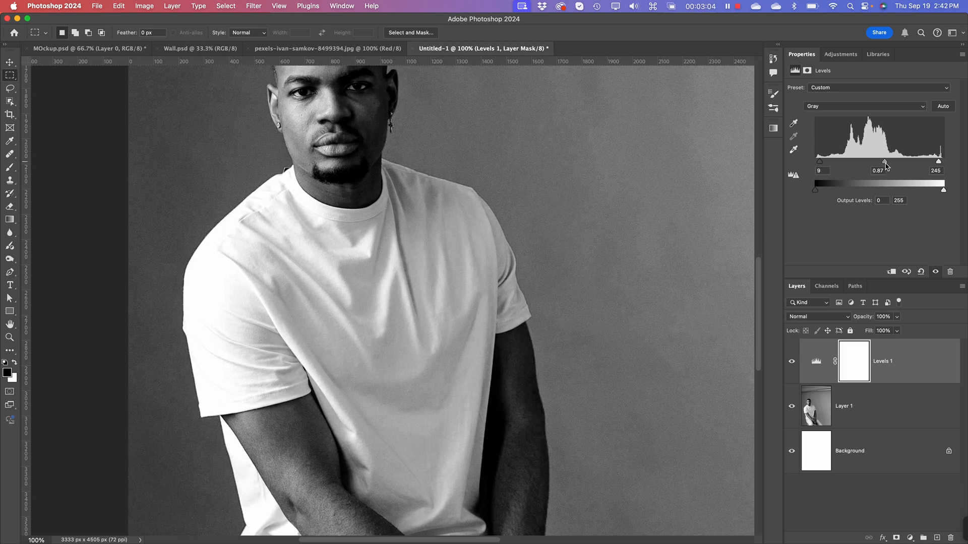
left_click_drag(887, 166, 887, 166)
mouse_move(887, 163)
left_mouse_down()
mouse_move(909, 162)
mouse_move(888, 162)
left_mouse_up()
left_click_drag(888, 161, 888, 162)
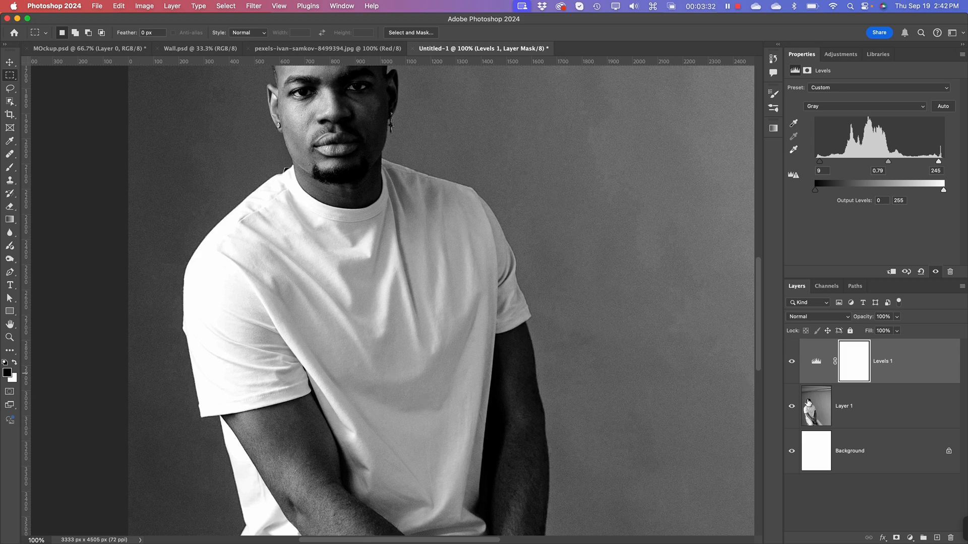
Step: Apply a Gaussian Blur with a 6.6 pixel radius to the pasted T-shirt layer, Layer 1
left_click(870, 462)
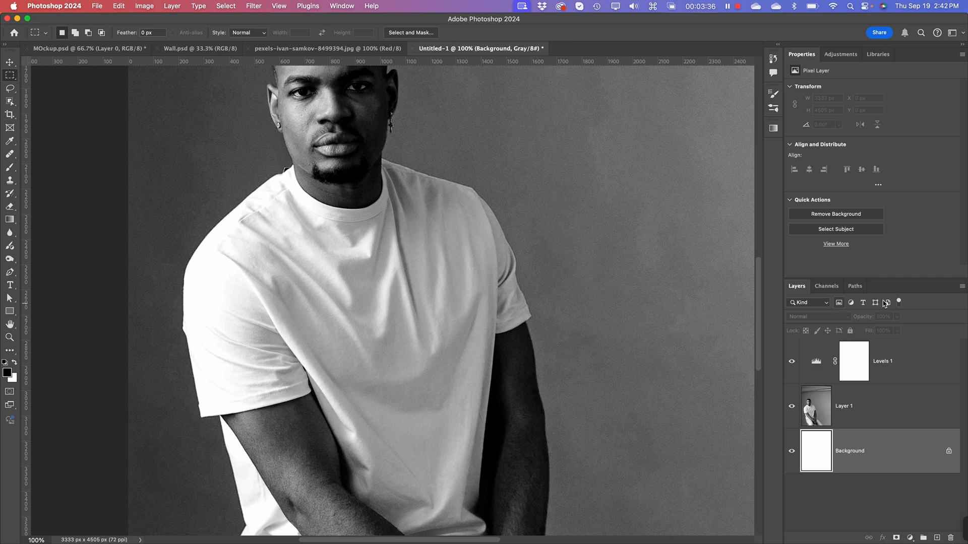
left_click(815, 420)
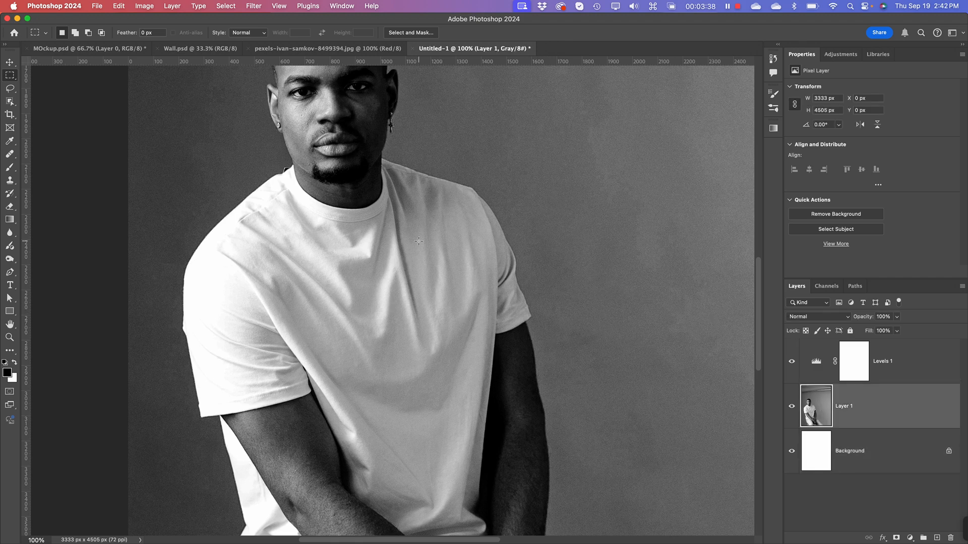
key("super+plus")
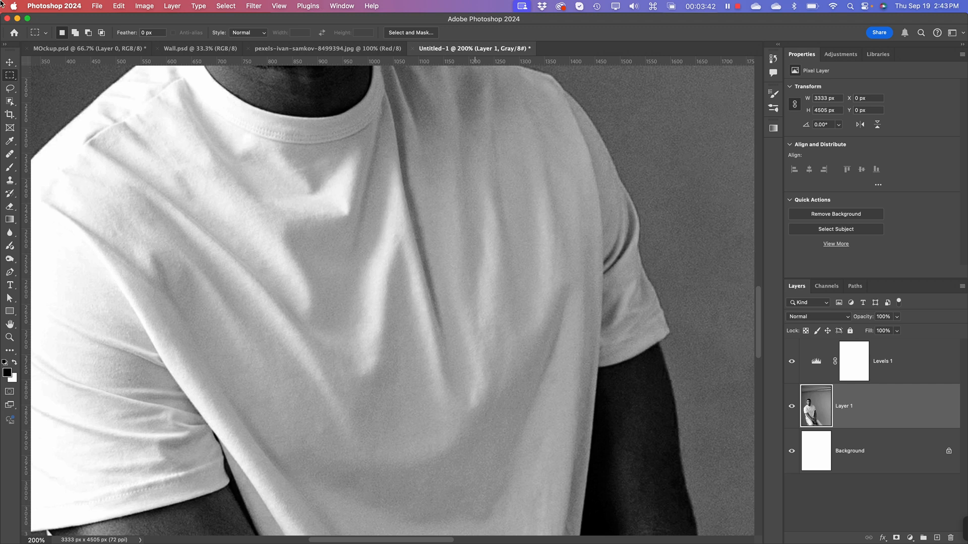
left_click(255, 6)
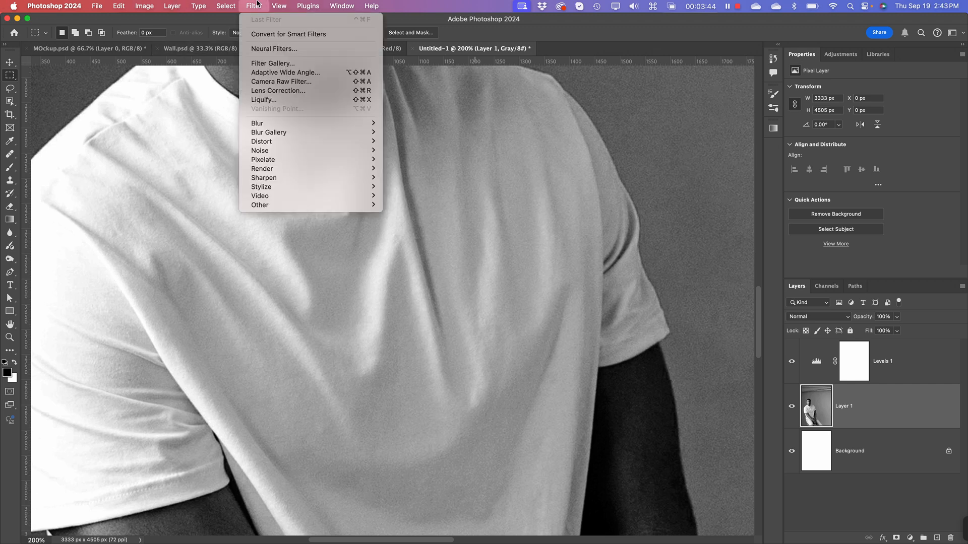
mouse_move(276, 123)
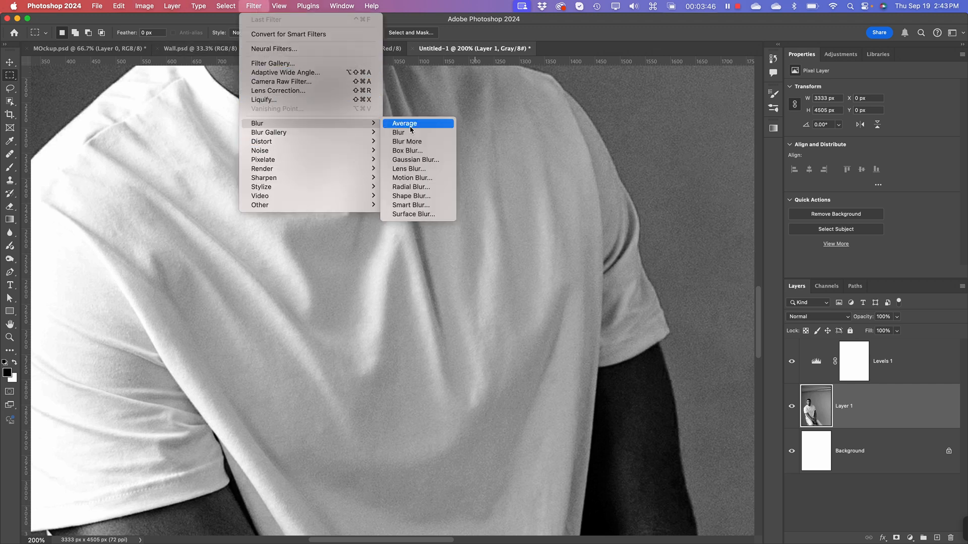
left_click(431, 160)
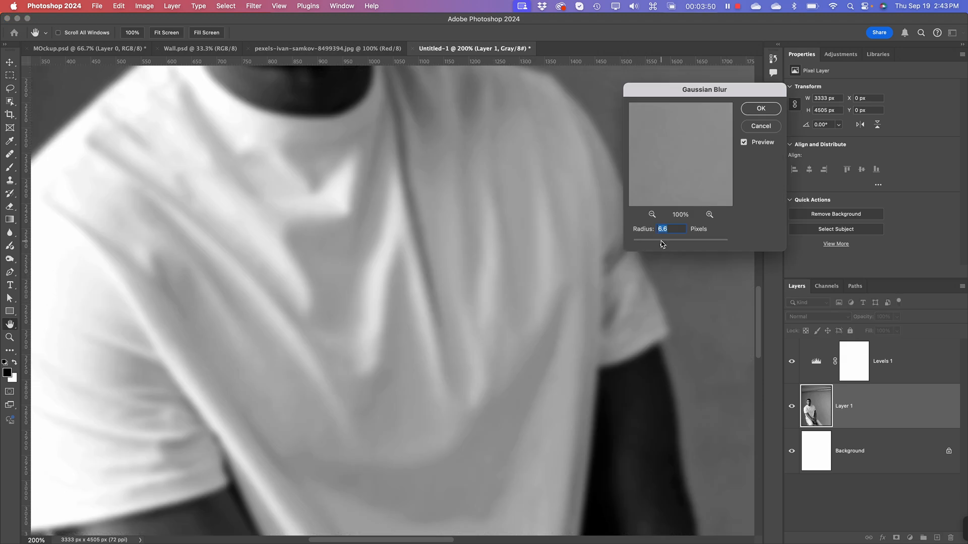
left_click_drag(662, 244, 654, 244)
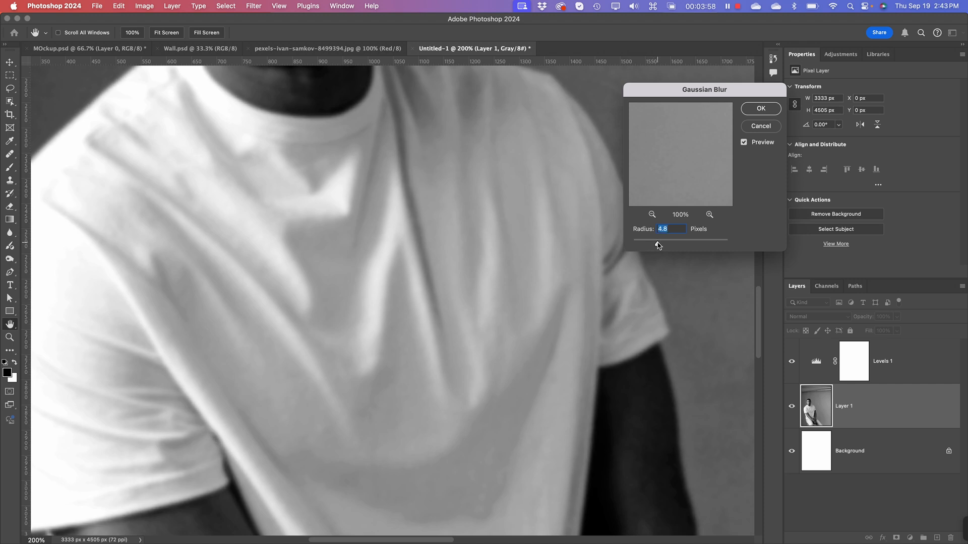
left_click_drag(658, 245, 663, 245)
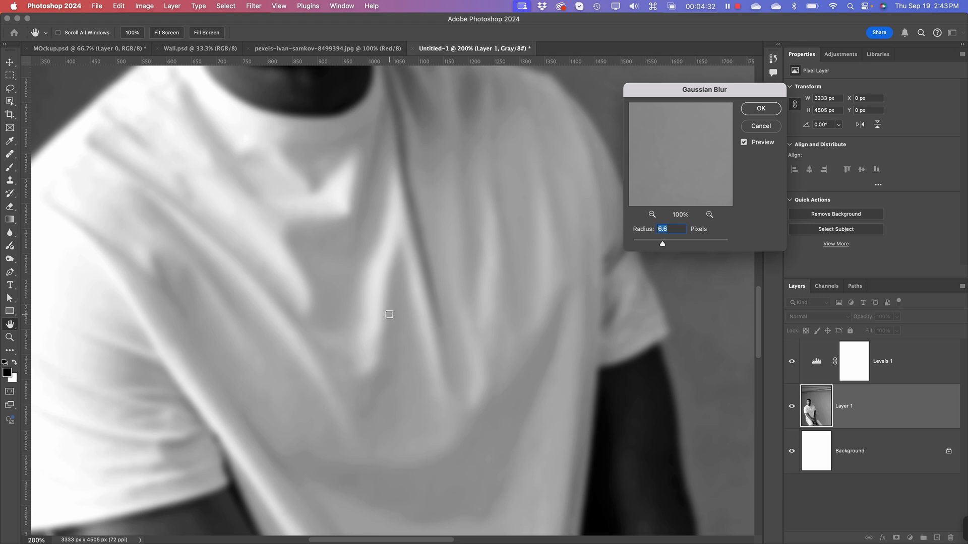
left_click(774, 110)
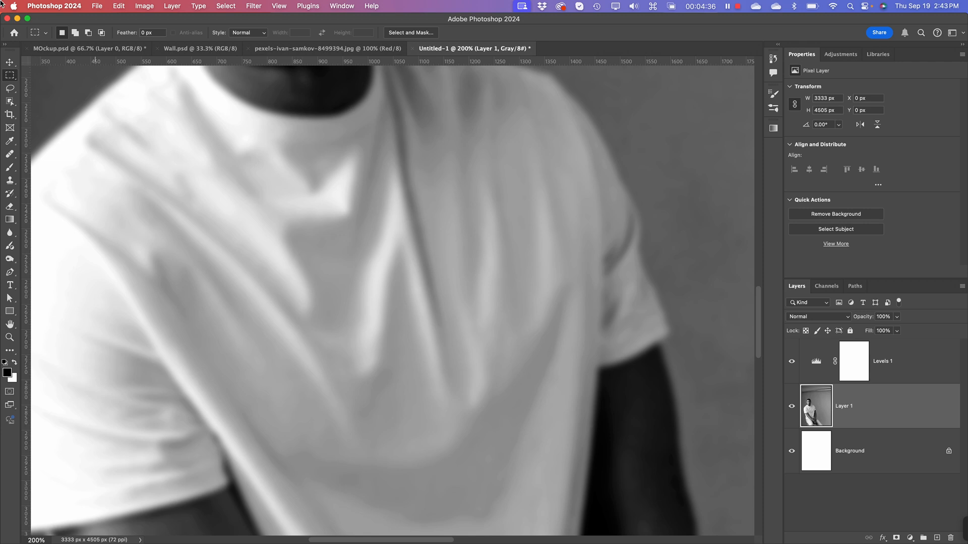
Step: Start a Save As of the grayscale document and browse to Fall 2024 > Digital Media in the university OneDrive
left_click(105, 6)
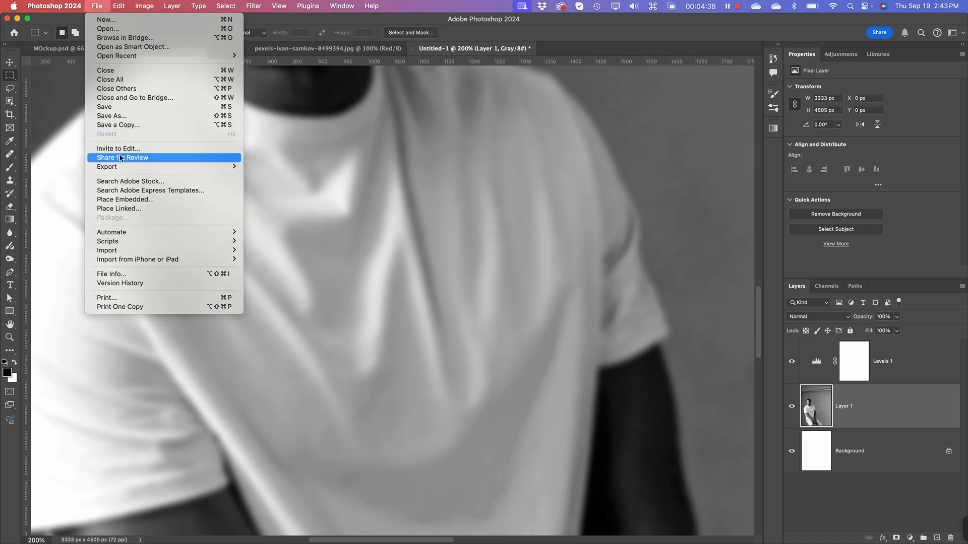
left_click(102, 117)
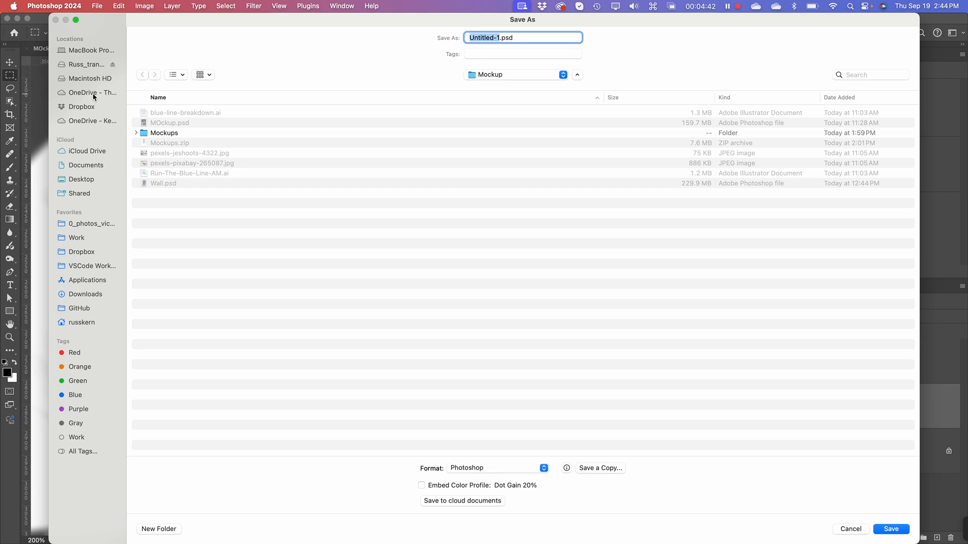
left_click(86, 94)
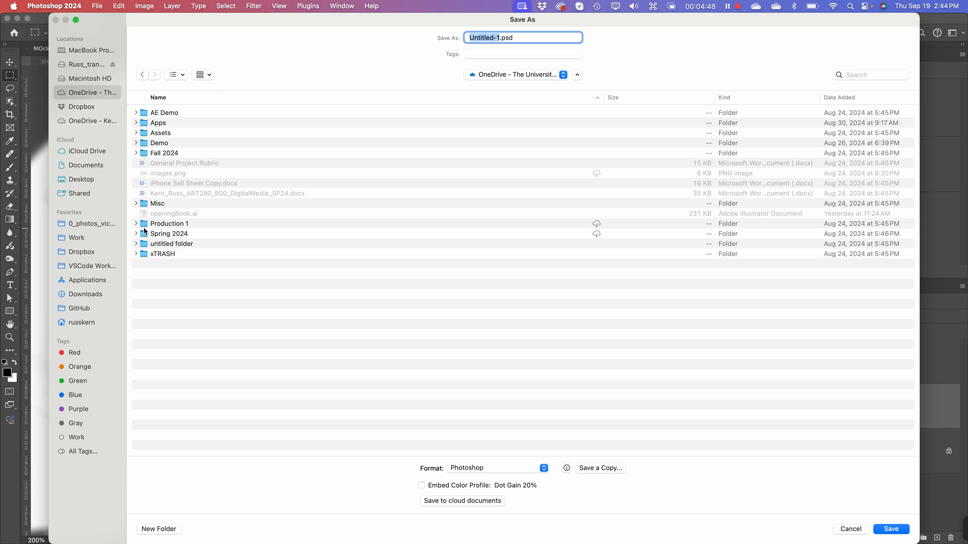
double_click(146, 153)
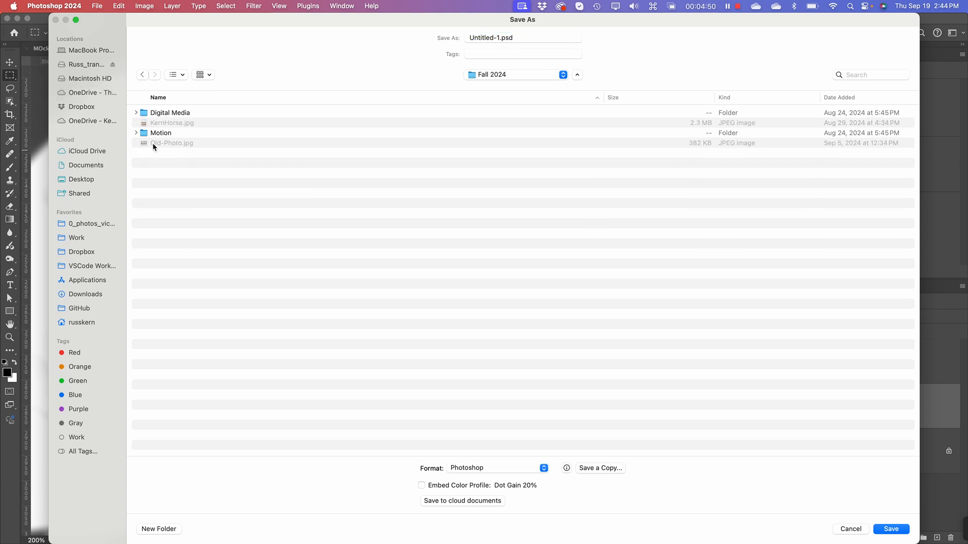
double_click(143, 113)
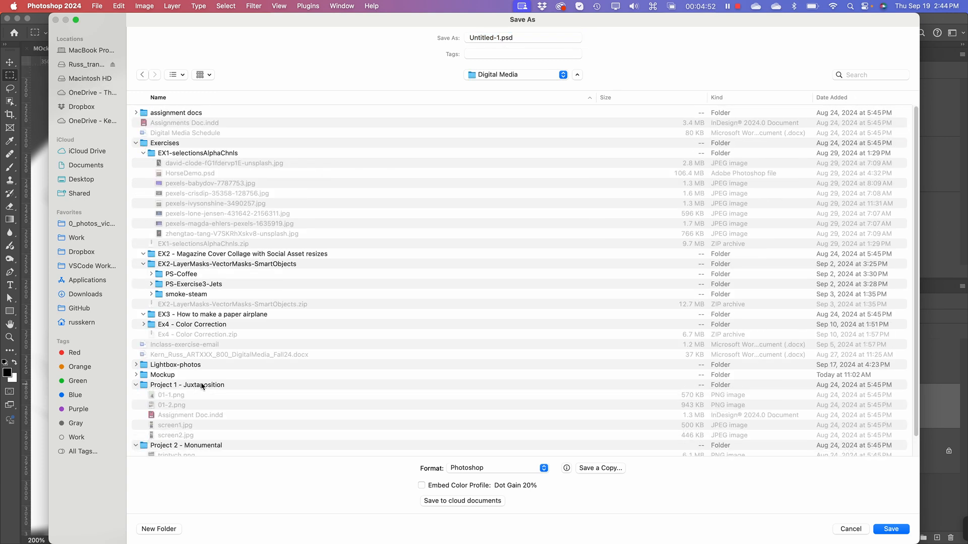
left_click(133, 144)
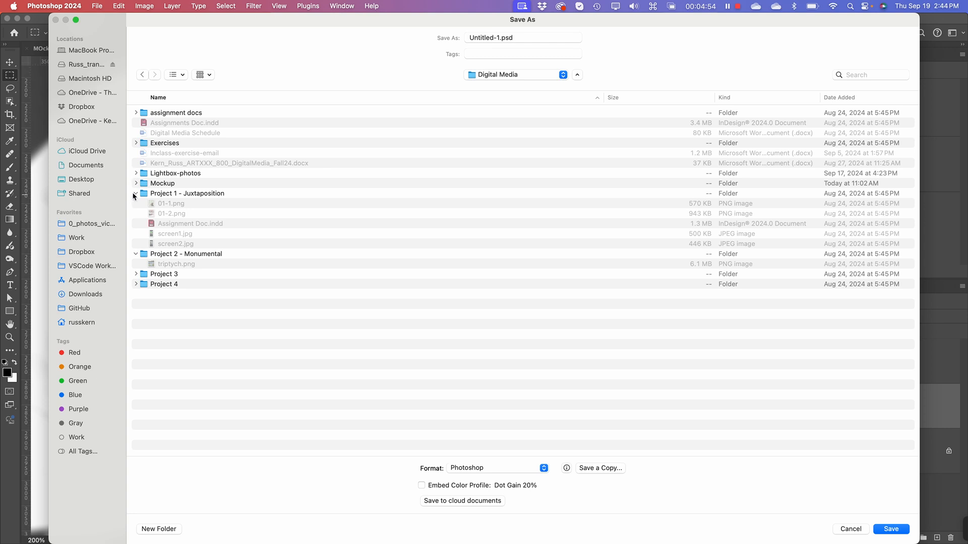
left_click(135, 194)
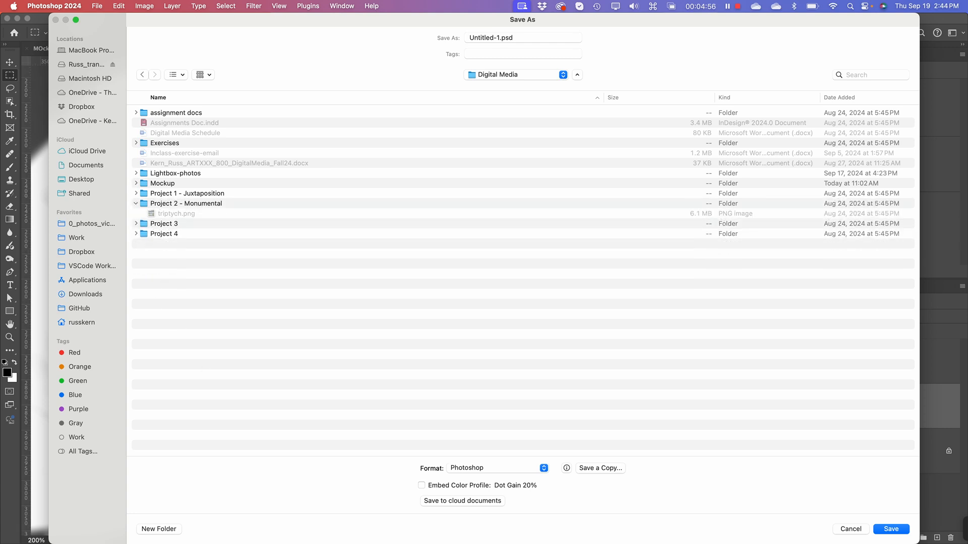
Step: Create a new folder named "MOckups" inside the Digital Media folder
left_click(149, 528)
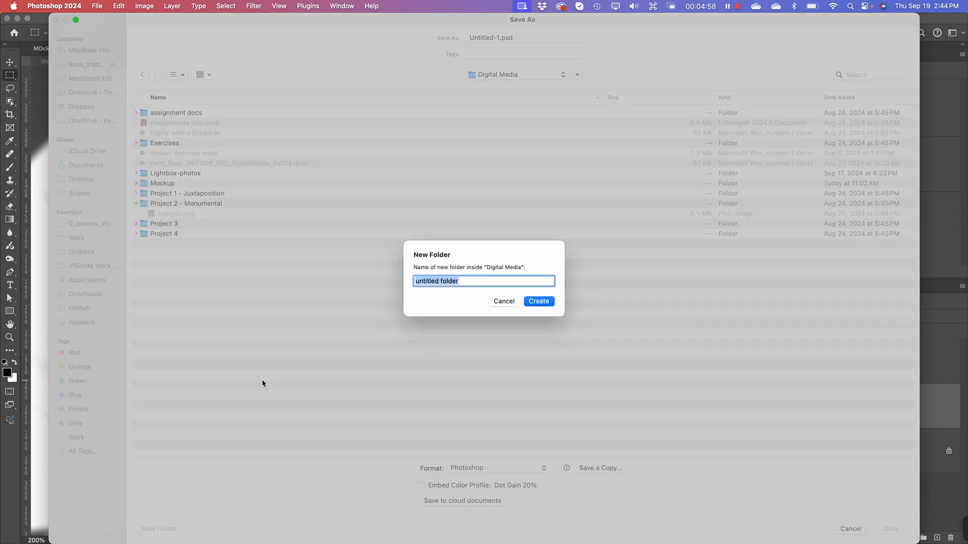
type("MOckups")
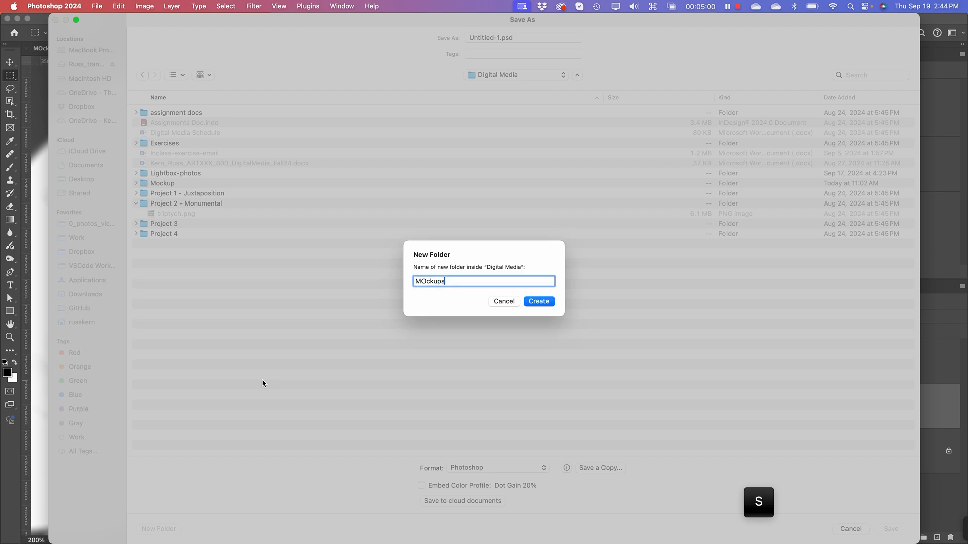
key("Return")
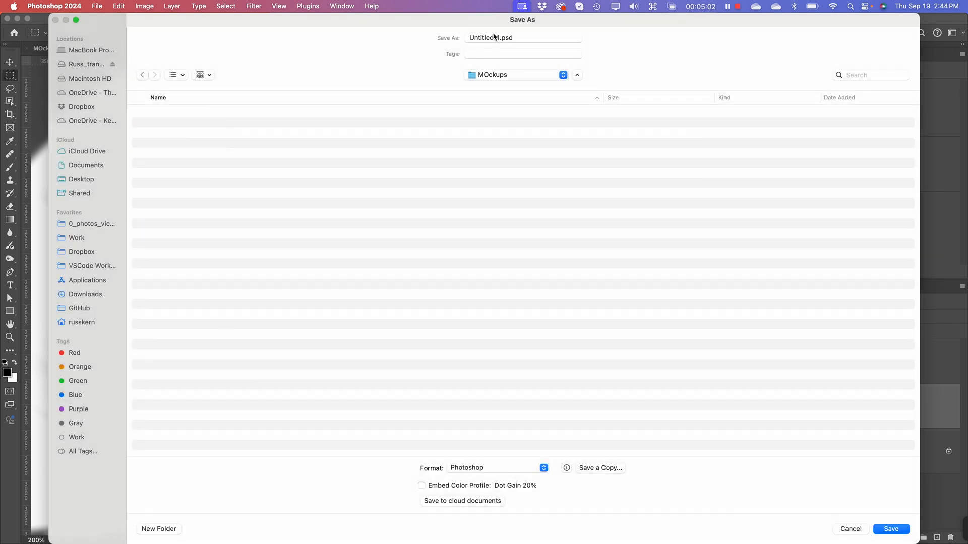
Step: Save the grayscale document in Photoshop format as shirt-map.psd in the MOckups folder
left_click_drag(499, 37, 464, 37)
type("shirt-m")
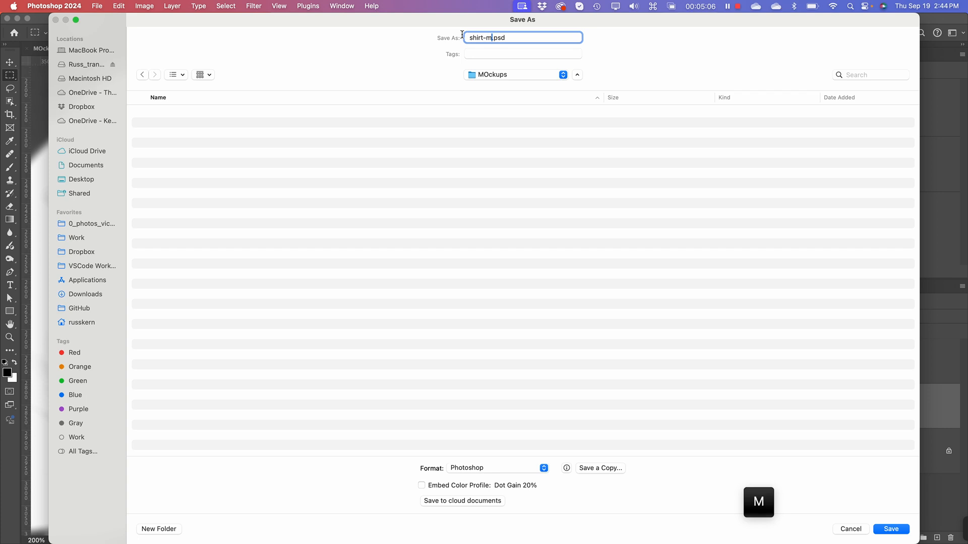
type("ap")
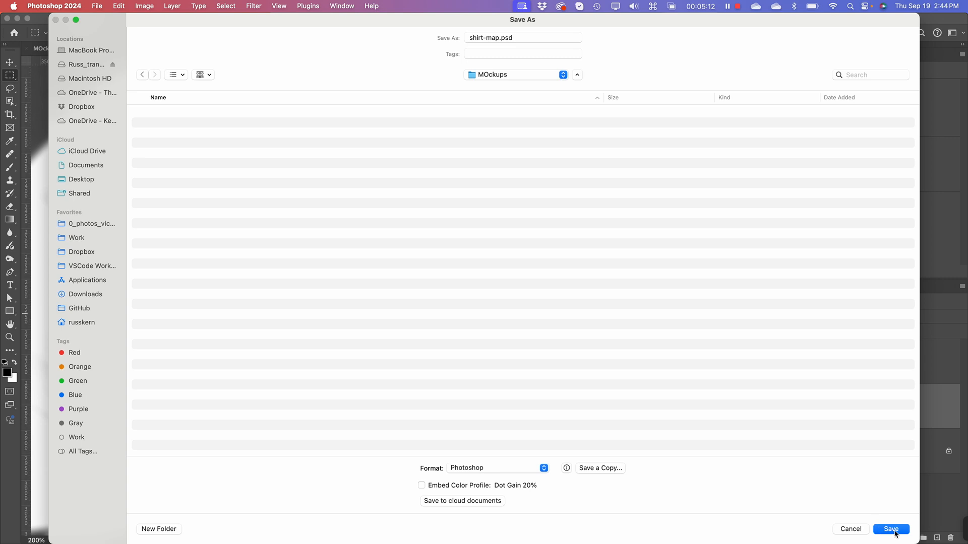
left_click(891, 529)
left_click(558, 259)
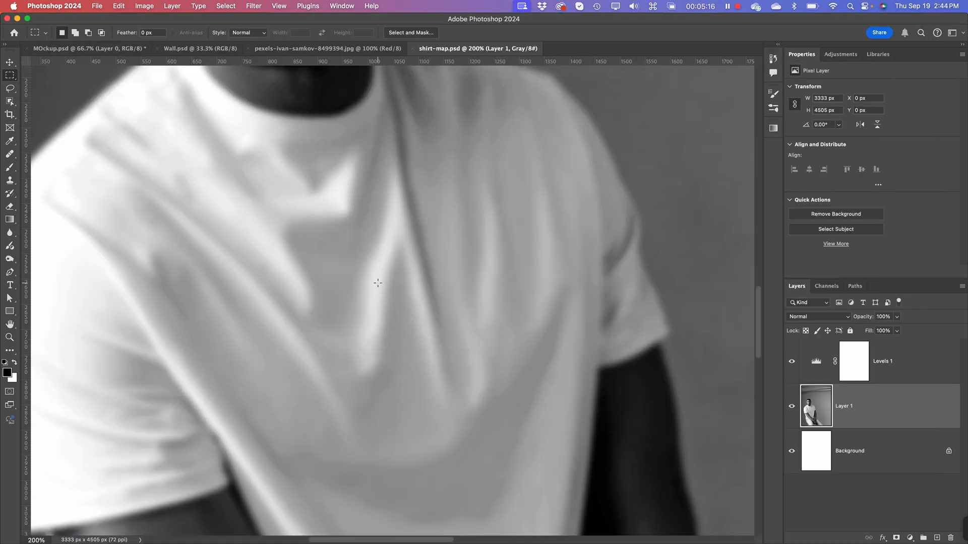
Step: Return to the original T-shirt photo document, show its full RGB composite, and go back to its layers
left_click(332, 49)
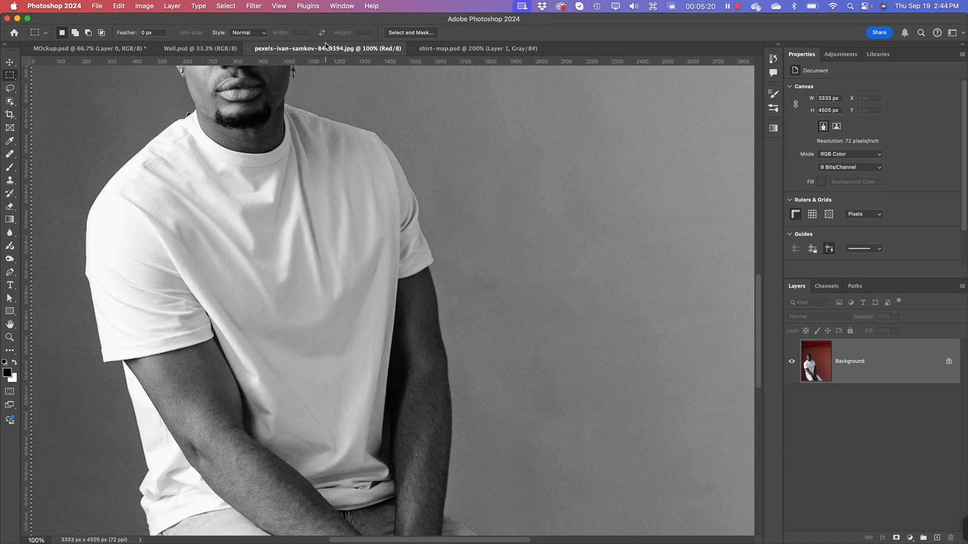
key("super+minus")
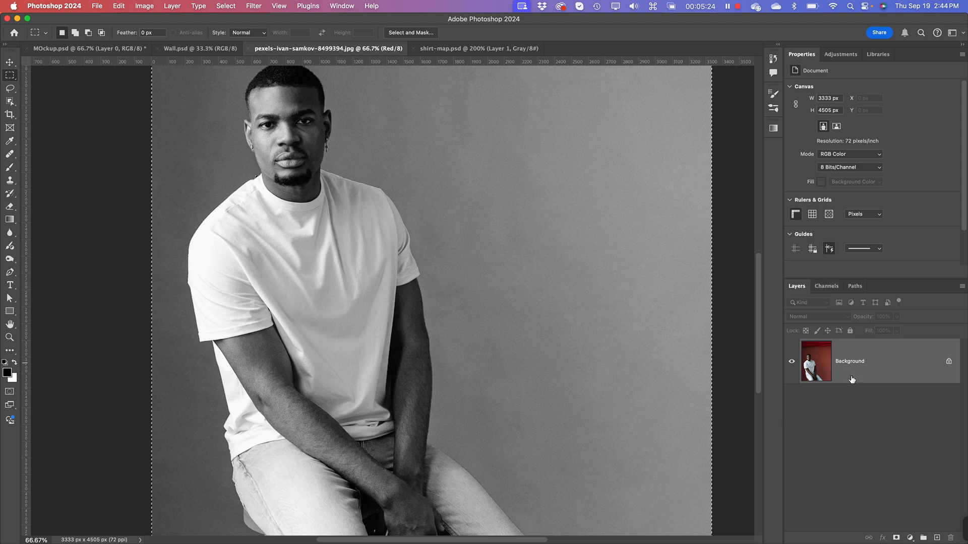
left_click(827, 286)
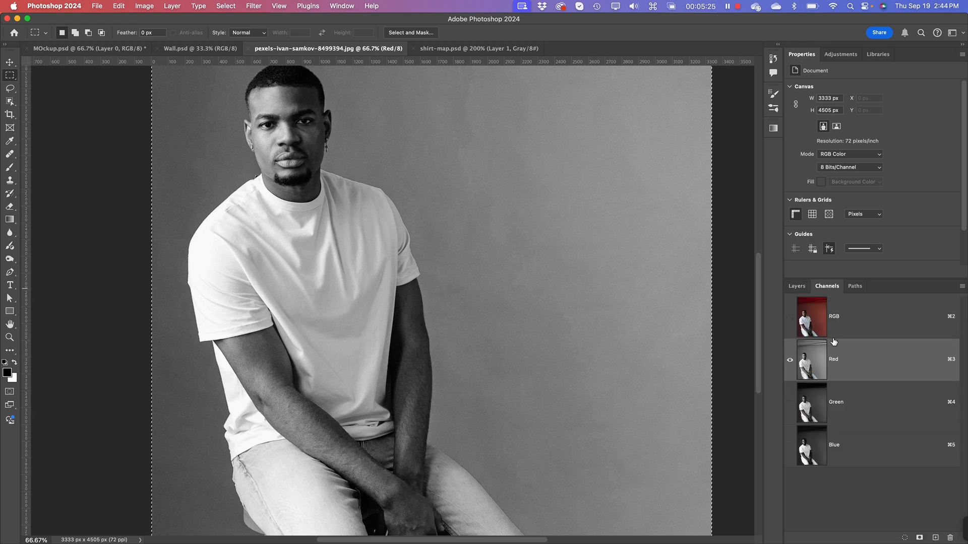
left_click(790, 317)
left_click(796, 285)
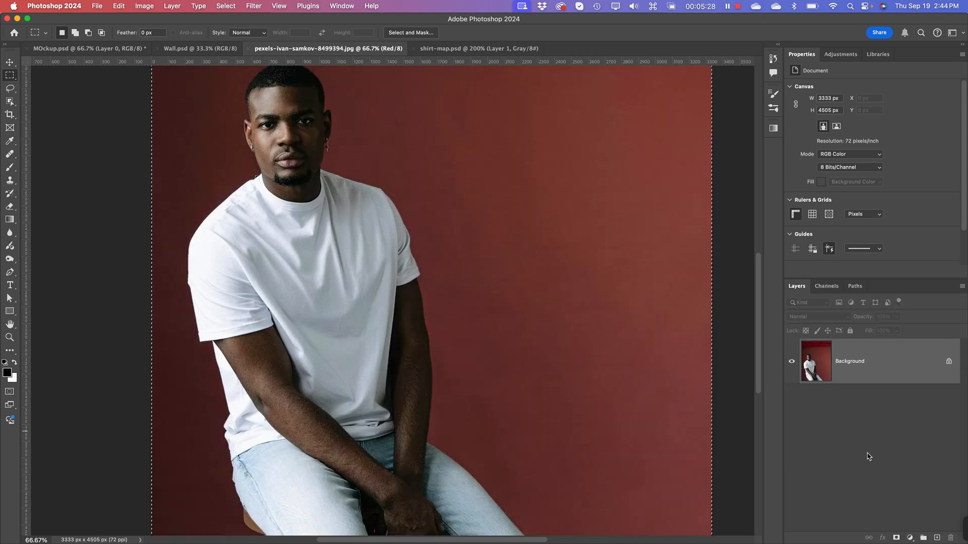
key("super+minus")
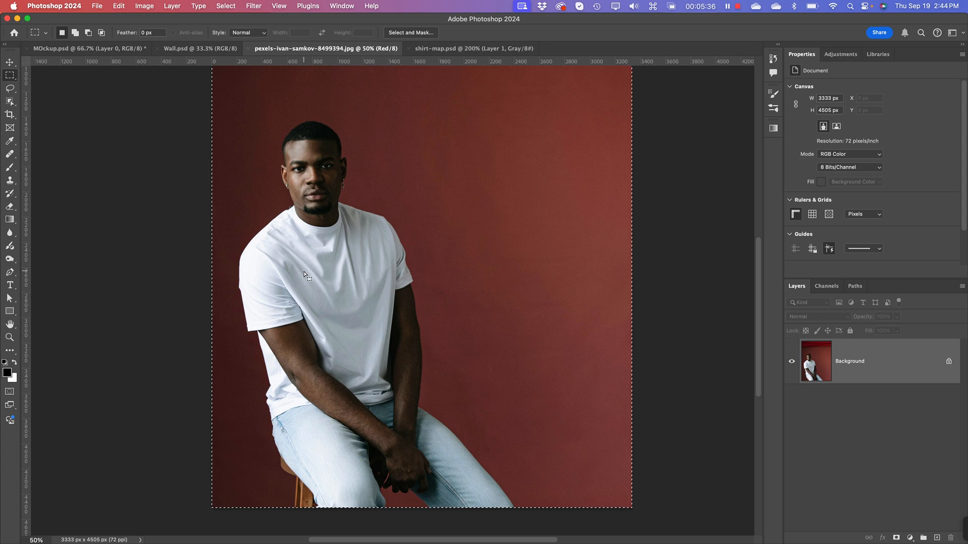
Step: Switch to Finder and open kickin-asphalt-dark&Light-PRINT.ai from the Mockups folder in Illustrator
key("super+Tab")
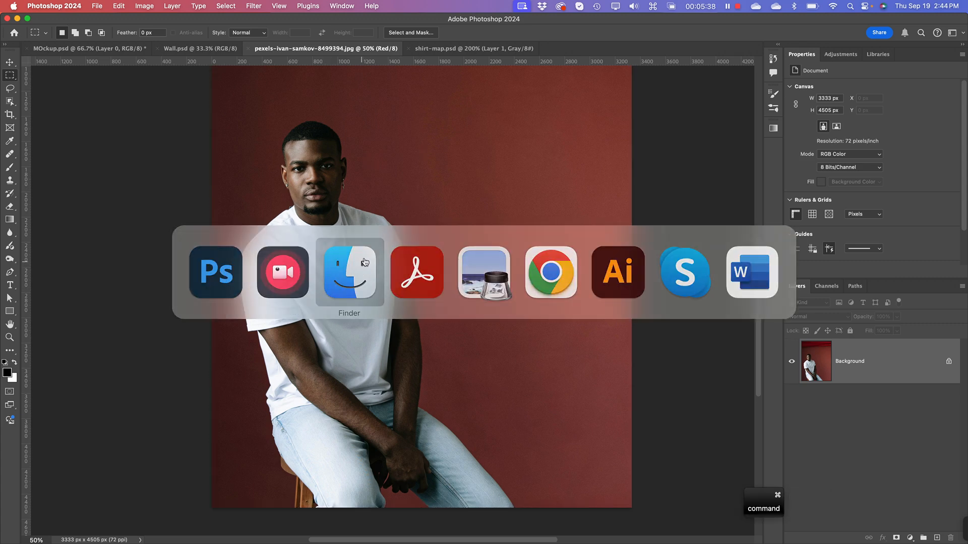
left_click(350, 272)
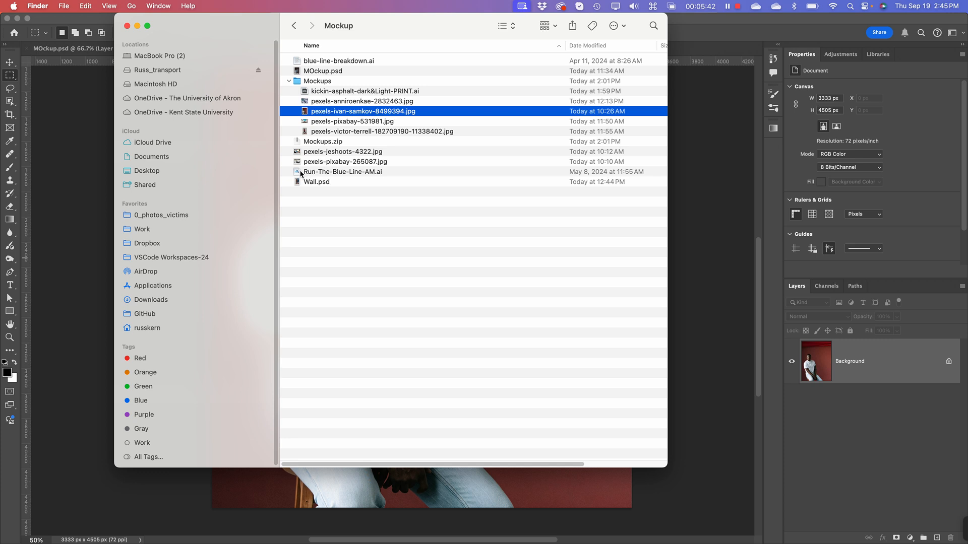
left_click(289, 81)
left_click(289, 81)
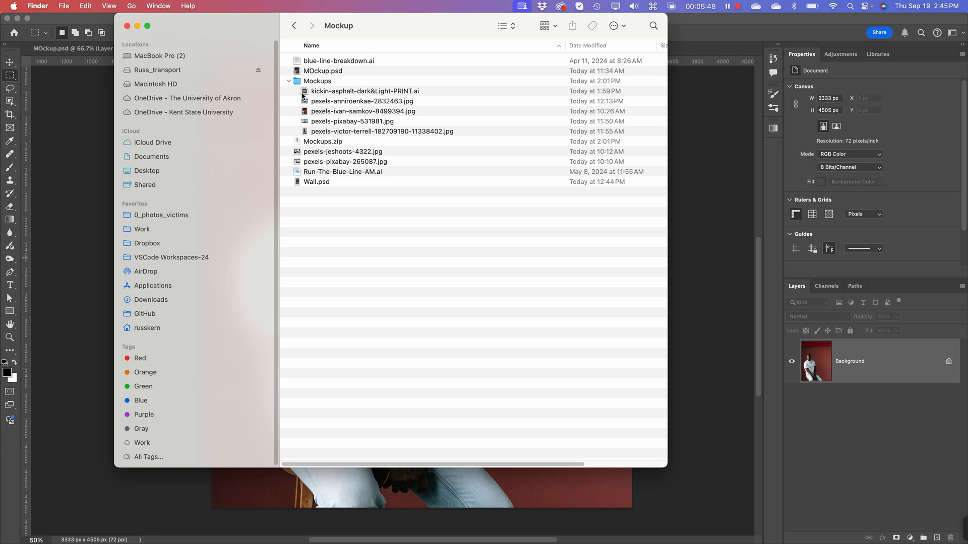
double_click(305, 94)
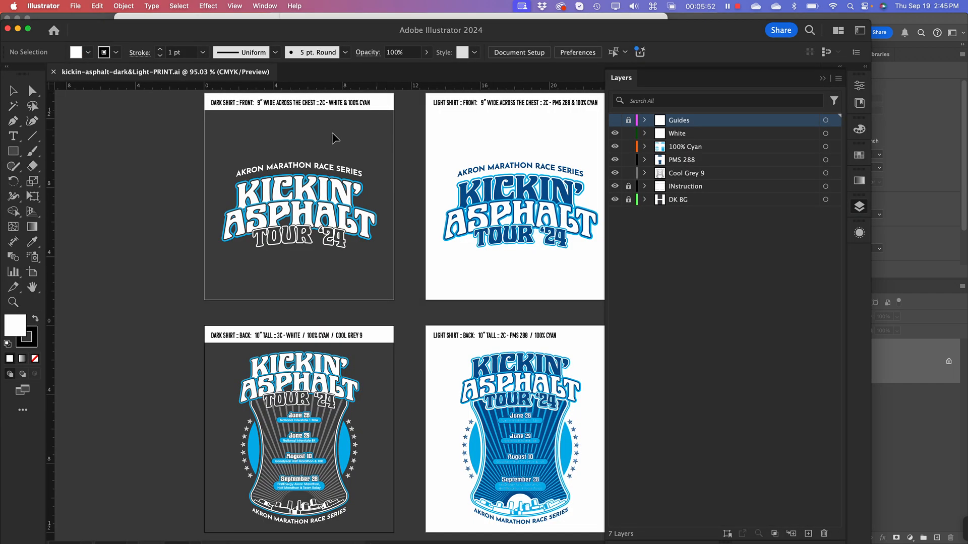
Step: Select all the artwork of the light shirt back design on its white artboard
key("space")
left_click_drag(533, 347, 433, 287)
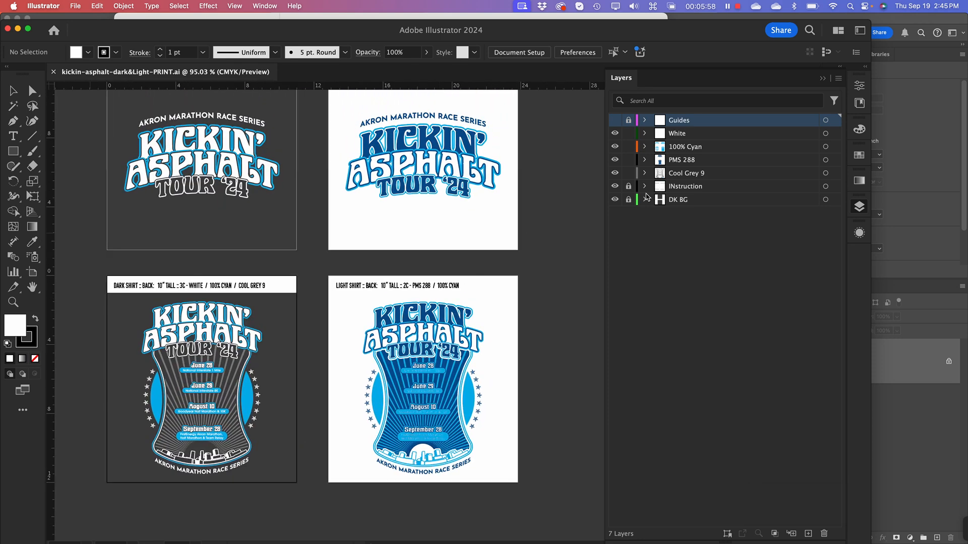
left_click_drag(338, 300, 537, 484)
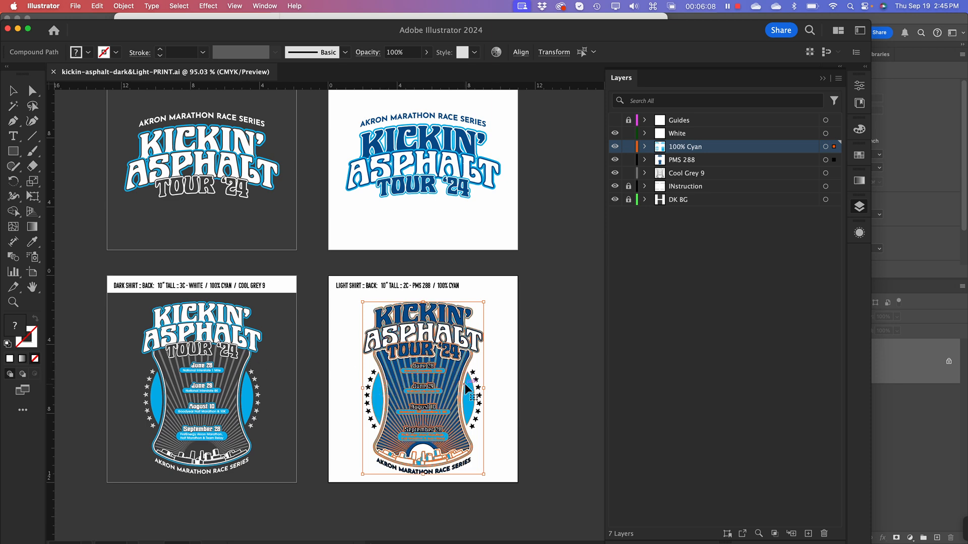
Step: Copy the selected light shirt back artwork, switch to Photoshop, and paste it into the T-shirt photo as pixels
key("super+c")
key("super+a")
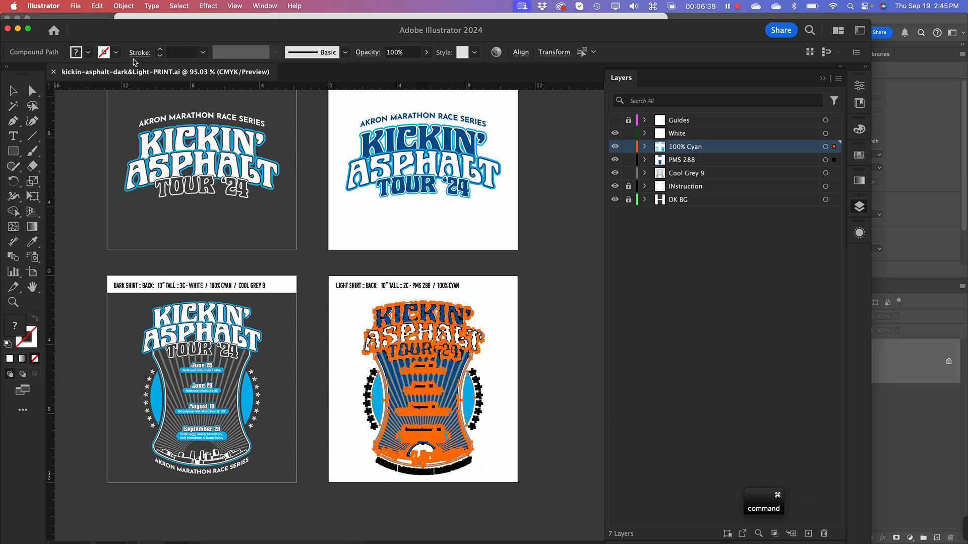
key("super+Tab")
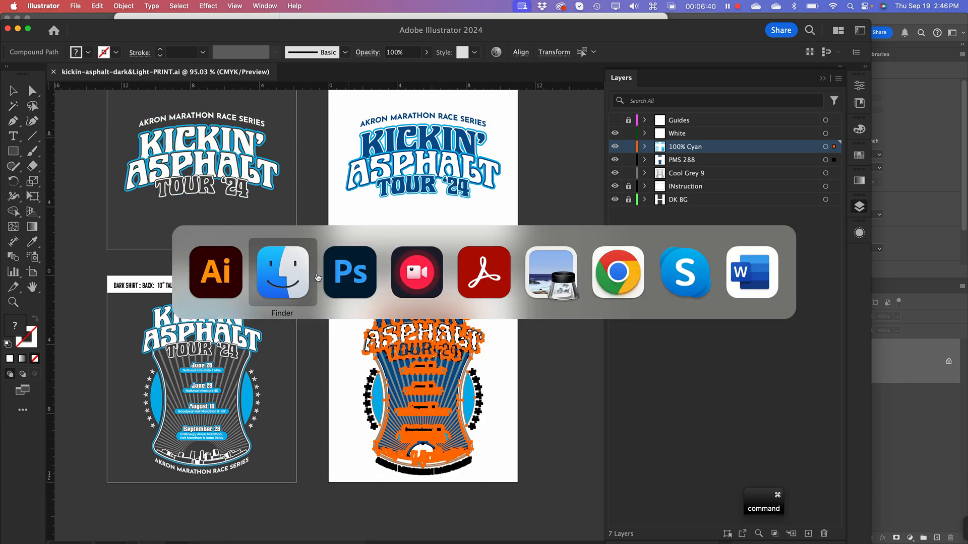
left_click(360, 277)
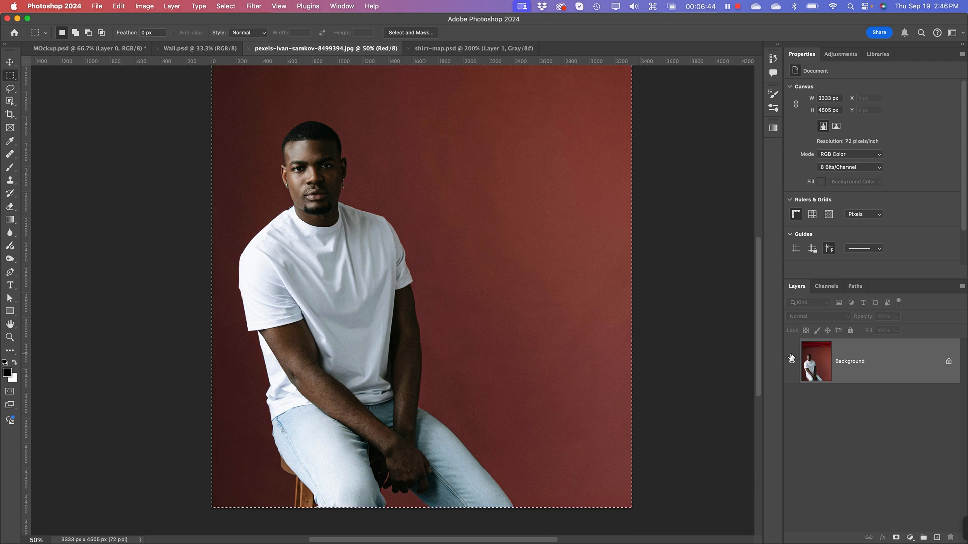
key("super+v")
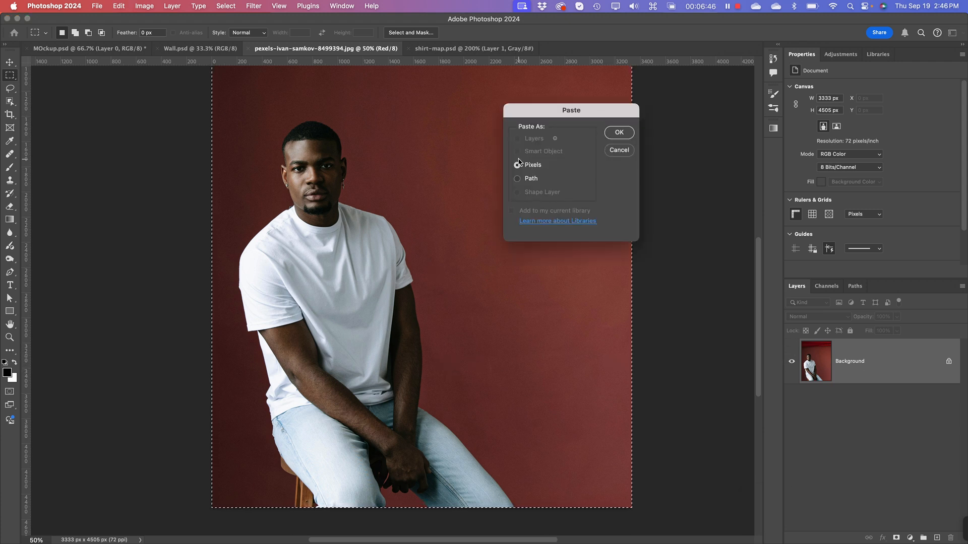
left_click(619, 133)
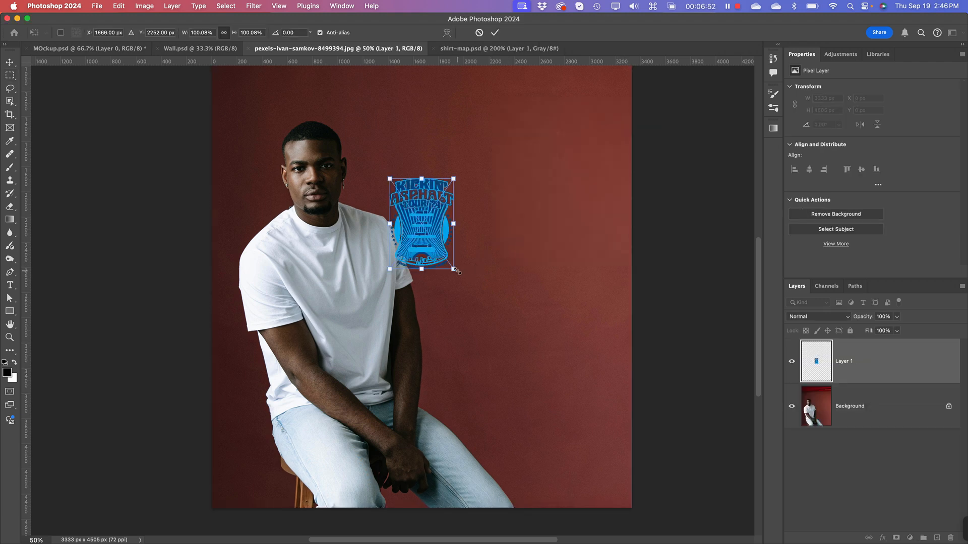
Step: Enlarge the pasted artwork proportionally to about 348%, shift it down and right, and apply the transform
left_click_drag(455, 271, 553, 372)
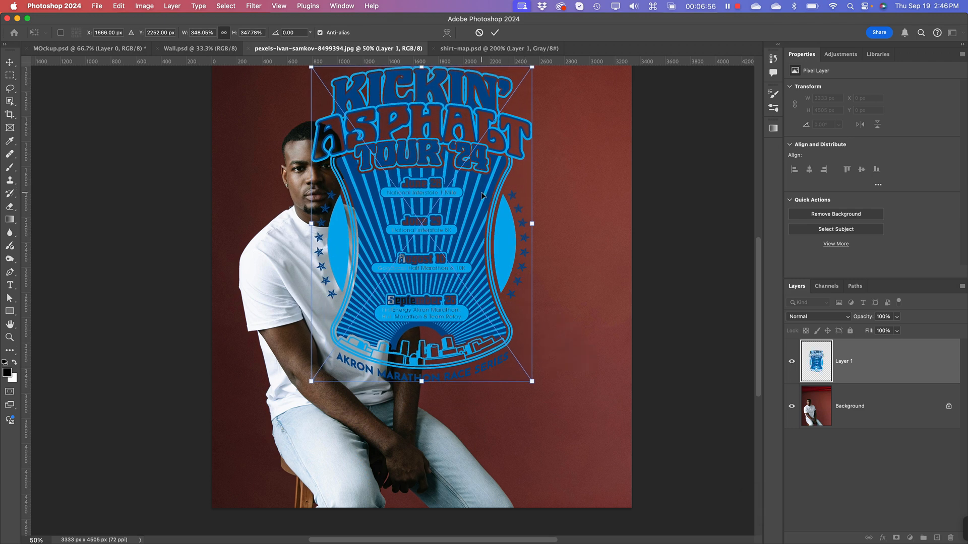
left_click_drag(481, 196, 499, 231)
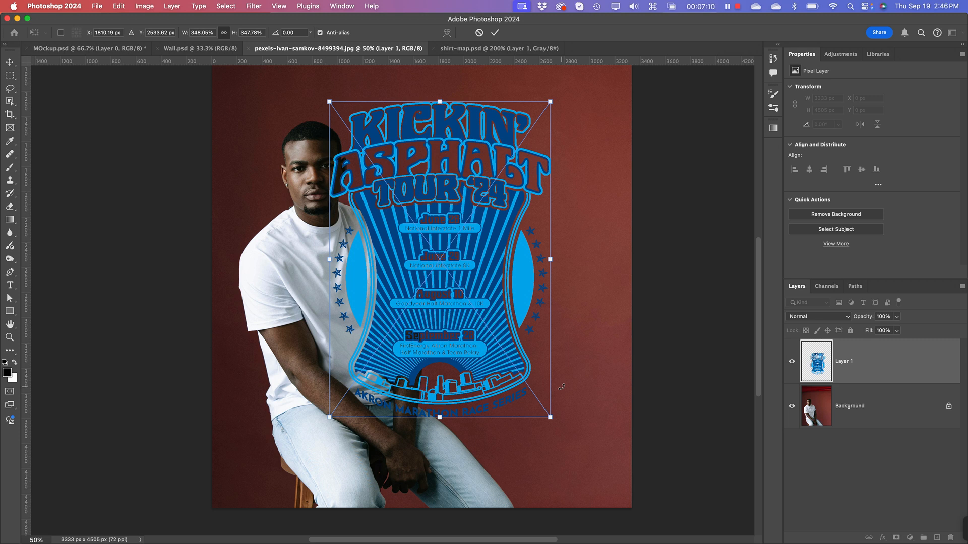
key("Return")
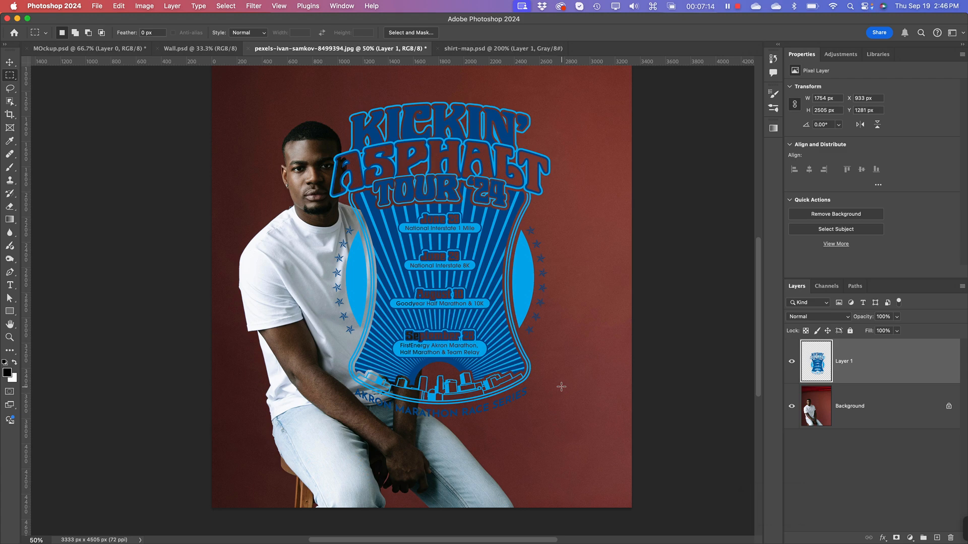
Step: Examine the edge detail of the enlarged artwork up close, then return to the 50% view
key("super+equal")
key("super+equal")
key("super+equal")
key("super+equal")
key("super+minus")
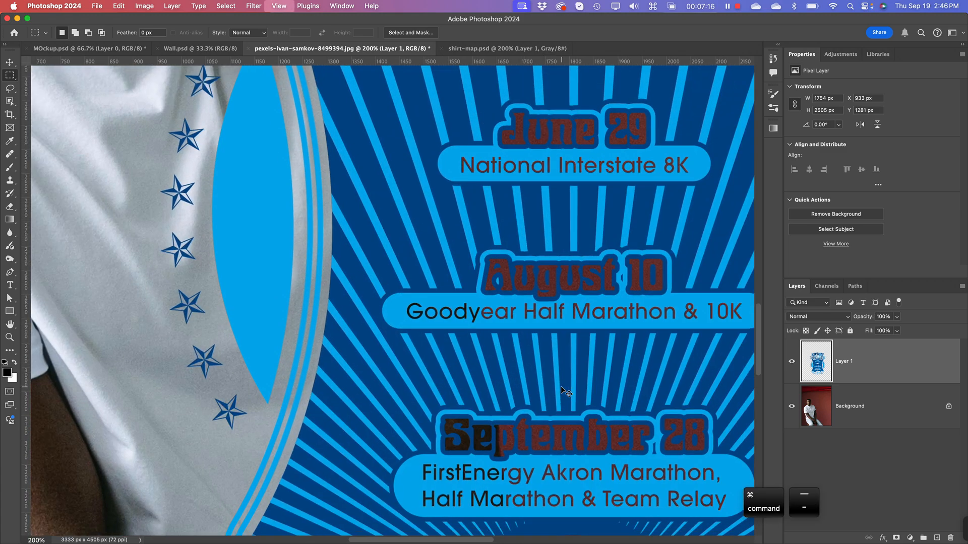
key("super+minus")
key("super+minus")
key("super+minus")
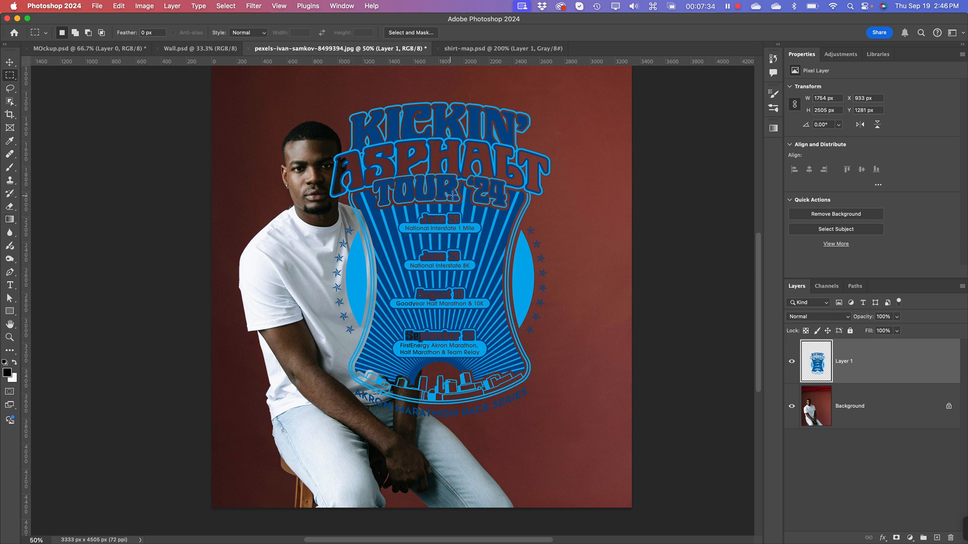
Step: Move the artwork toward the man's torso, to about X 750, Y 1584 px, and convert its layer to a Smart Object
left_click(10, 62)
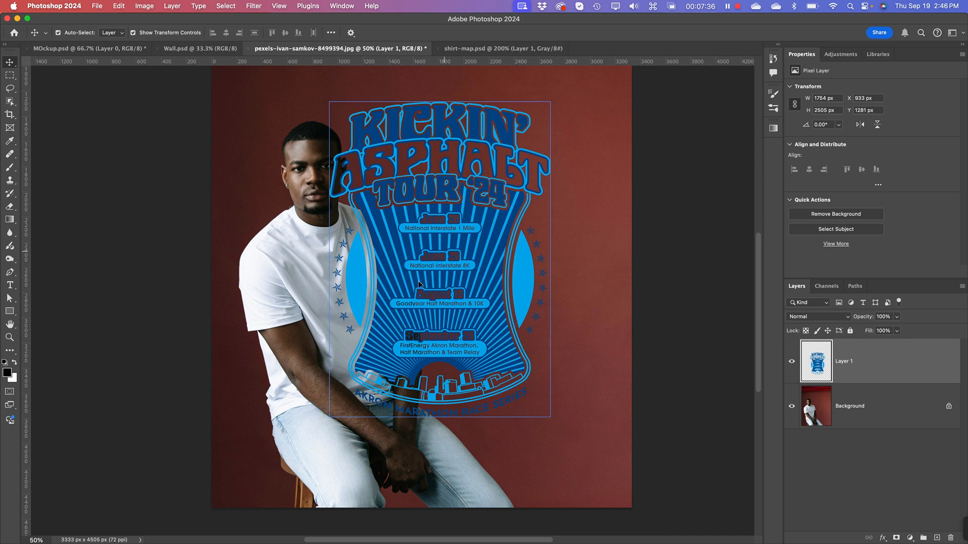
left_click_drag(444, 249, 420, 286)
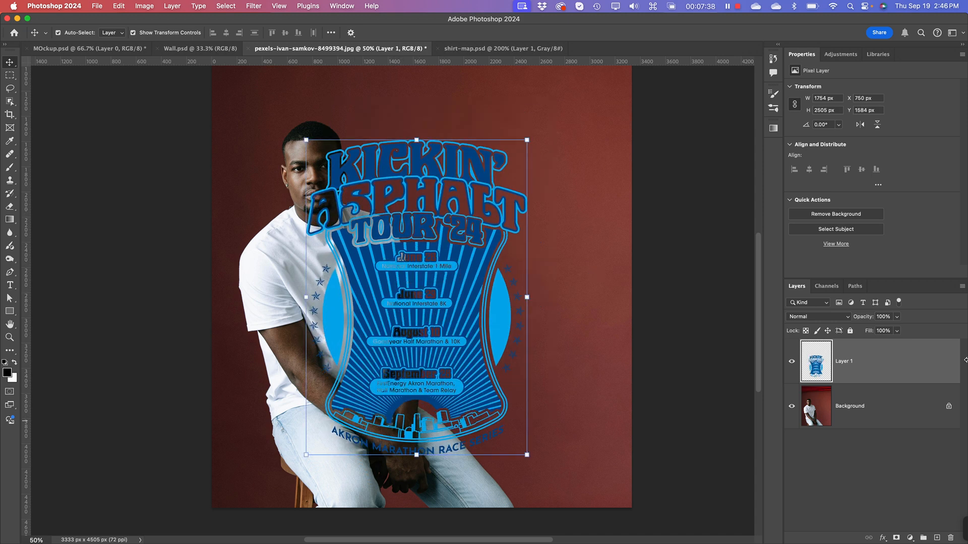
right_click(823, 361)
left_click(877, 352)
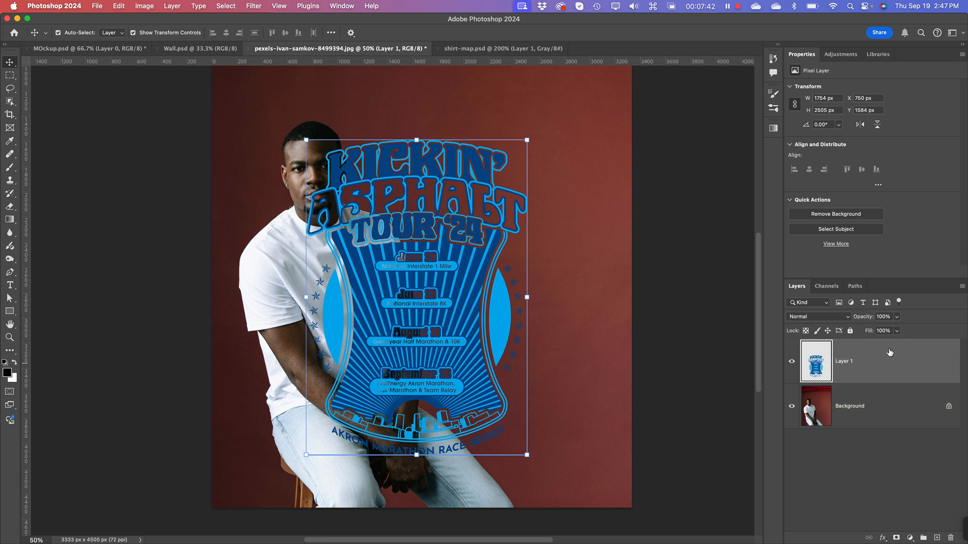
right_click(889, 351)
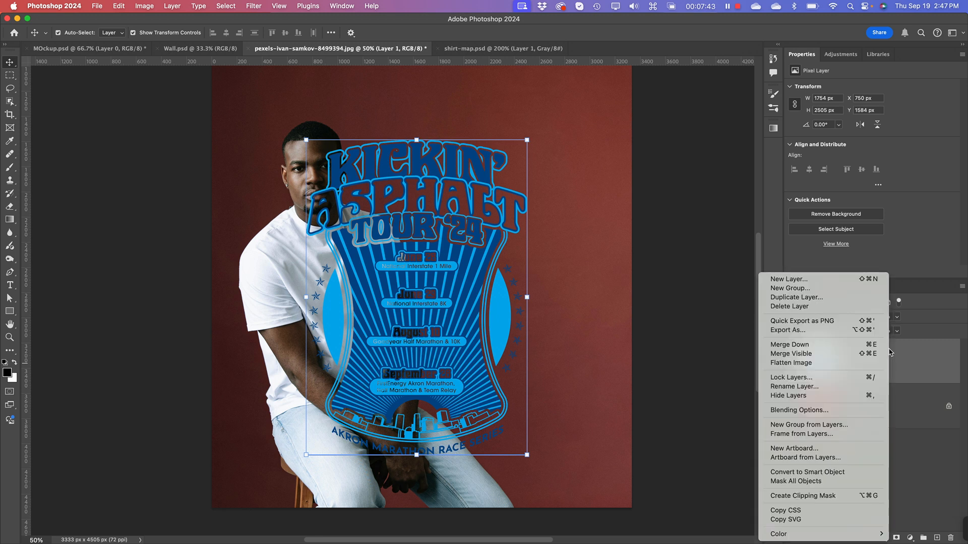
left_click(809, 474)
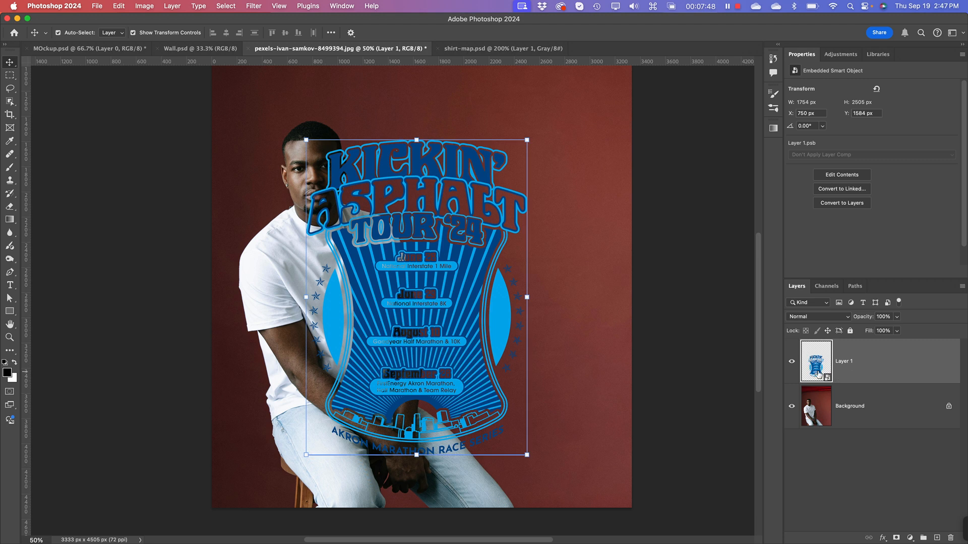
Step: Rename the artwork's Smart Object layer as "Tshirt graphic"
left_click(718, 390)
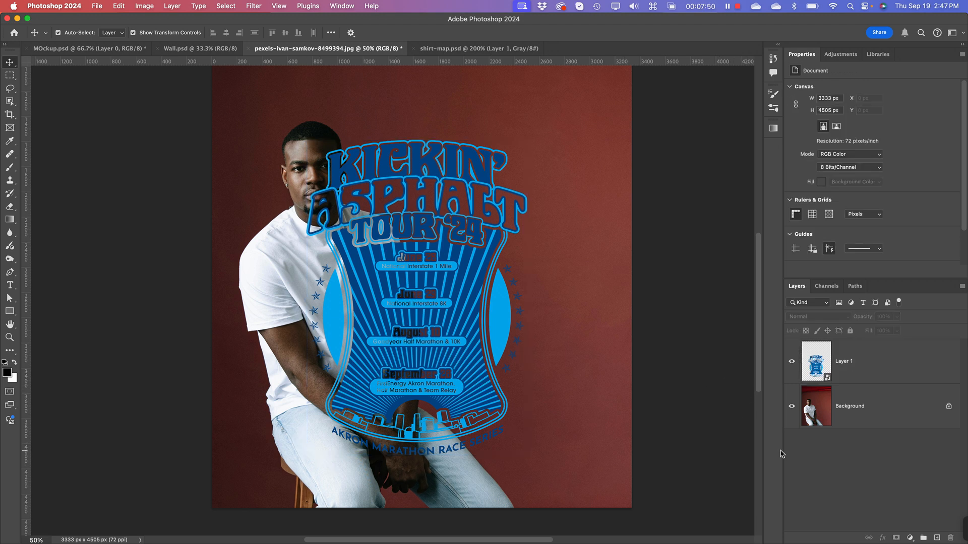
left_click(817, 366)
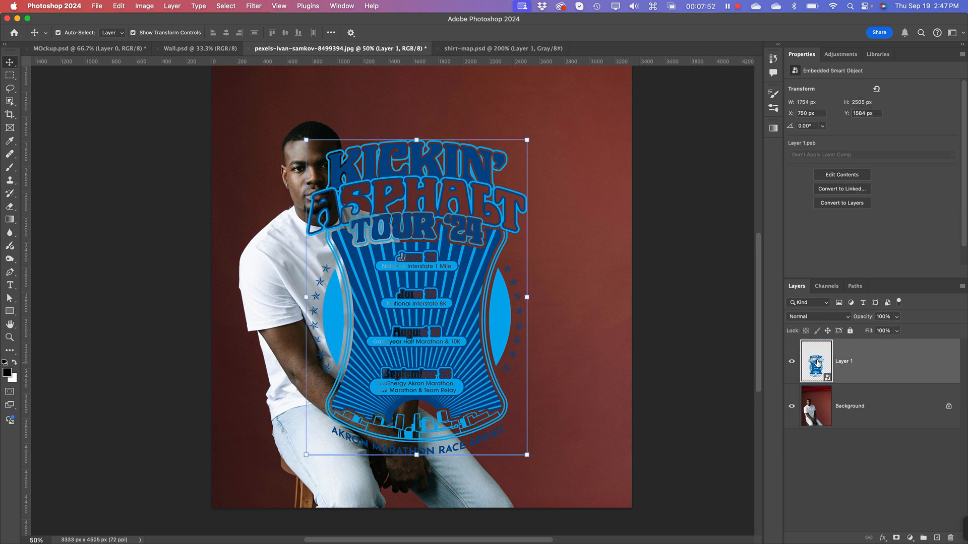
double_click(844, 361)
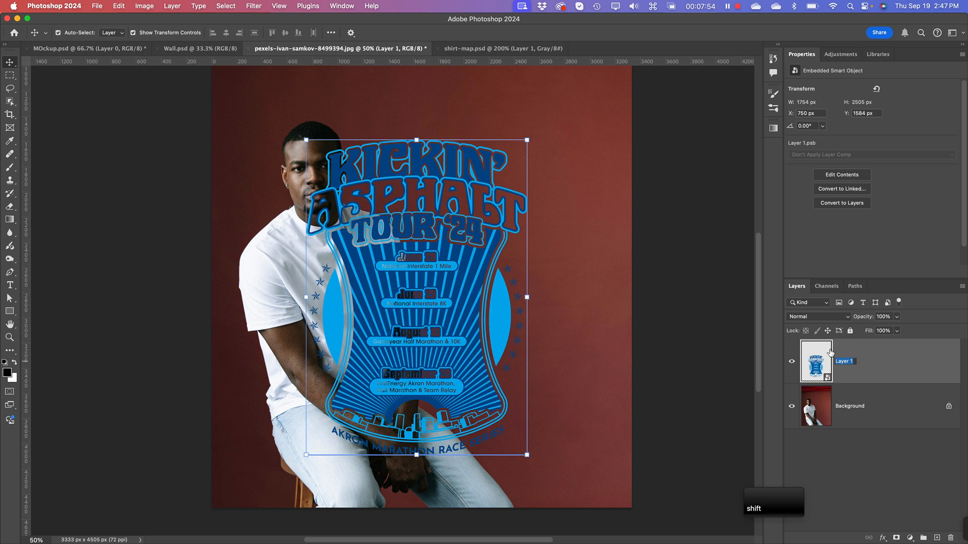
type("Tshirt gr")
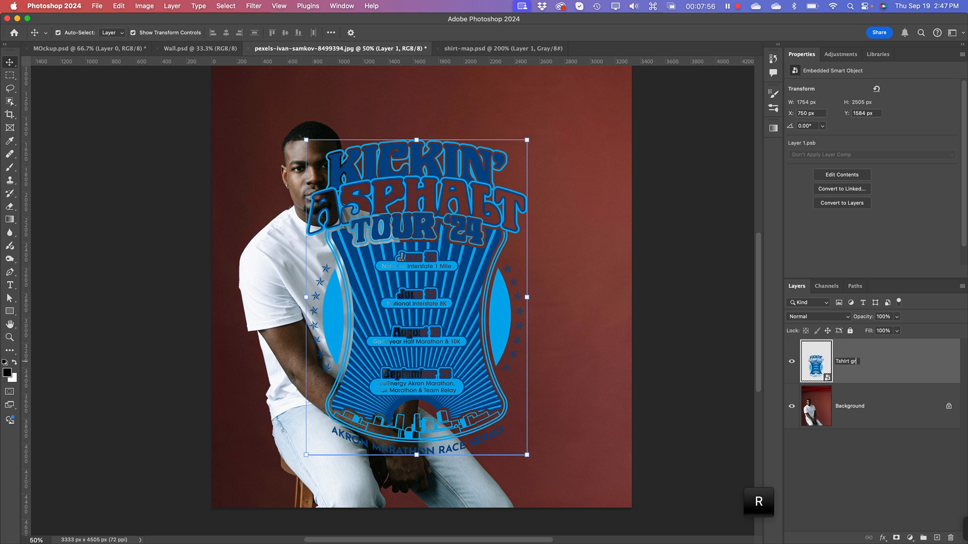
type("aphic")
key("Return")
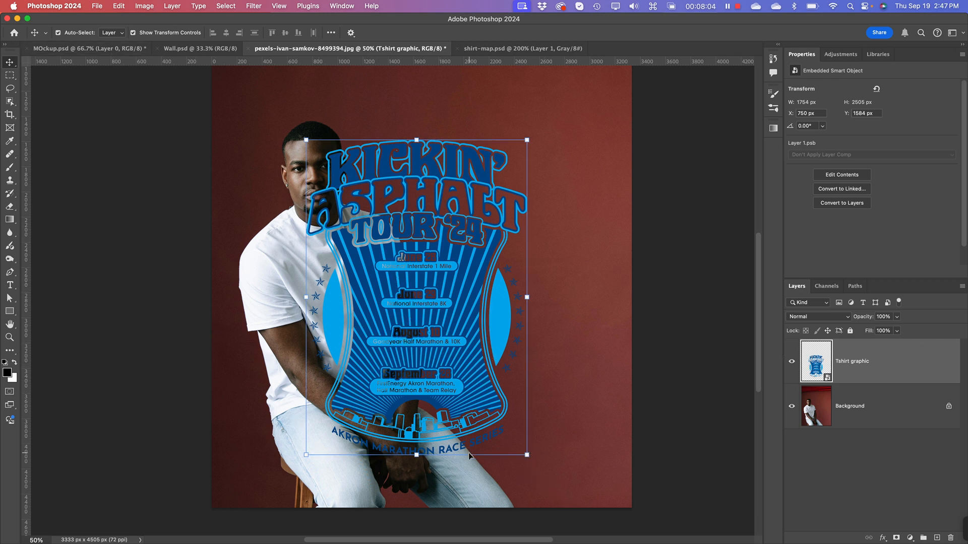
Step: Scale the Tshirt graphic down proportionally to about 29.5% and place it on the chest of the white shirt
left_click_drag(527, 455, 470, 361)
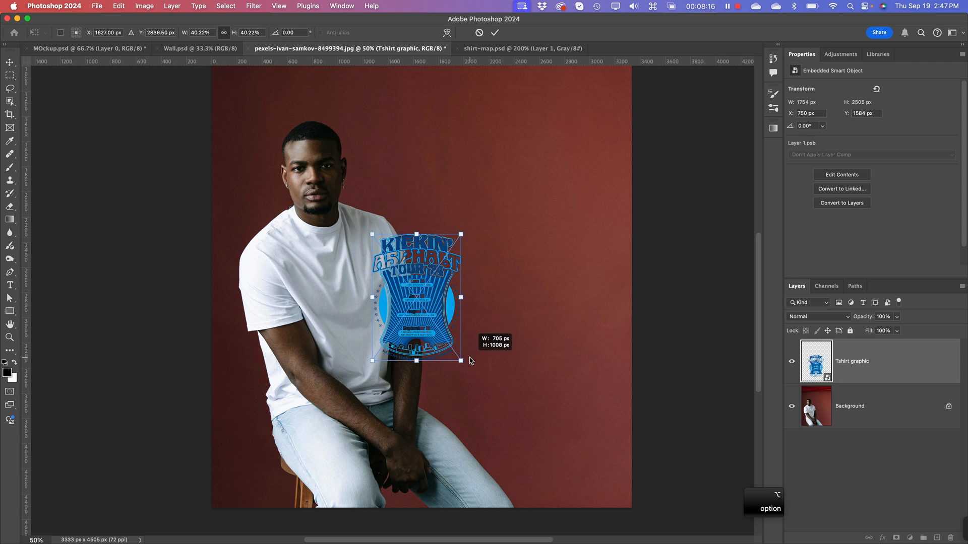
mouse_move(470, 361)
left_mouse_down()
mouse_move(487, 366)
mouse_move(468, 368)
left_mouse_up()
left_click_drag(412, 275, 348, 293)
key("super+equal")
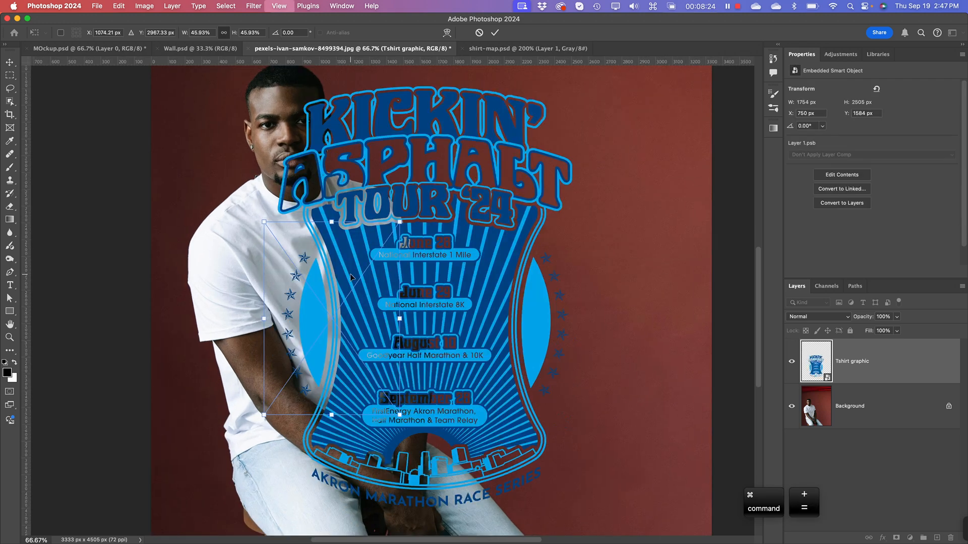
key("super+equal")
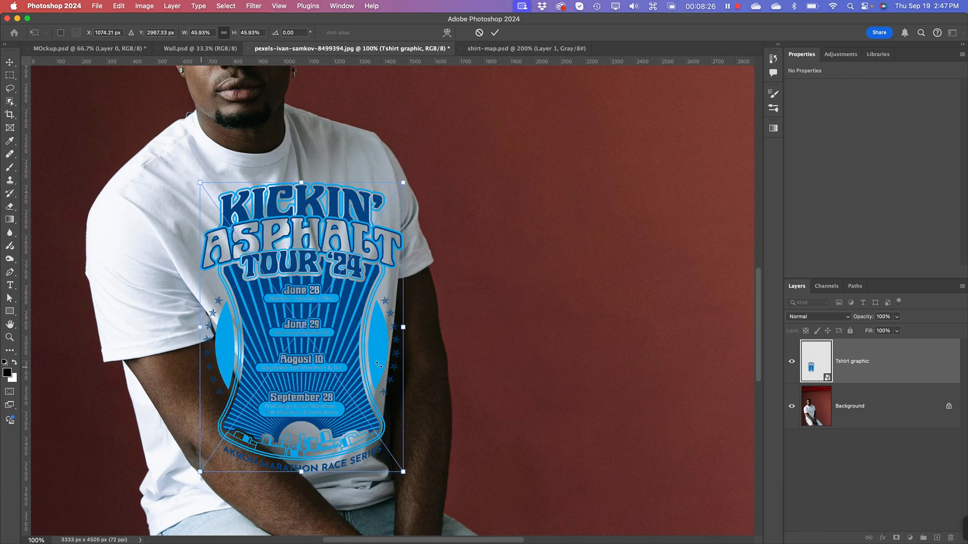
left_click_drag(403, 473, 332, 368)
left_click_drag(272, 289, 299, 309)
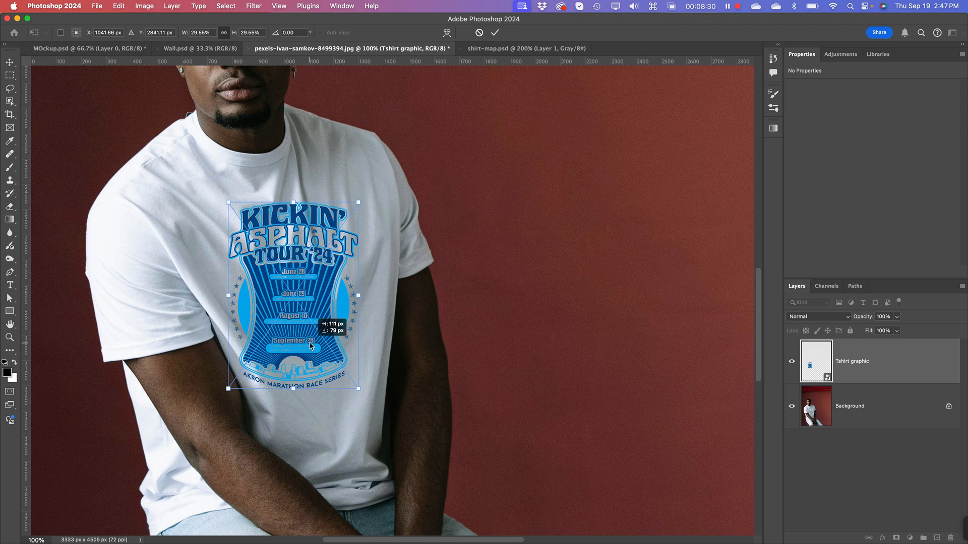
Step: Distort the Tshirt graphic, shifting its bottom corners right and raising its top-right corner to follow the torso's angle
right_click(294, 288)
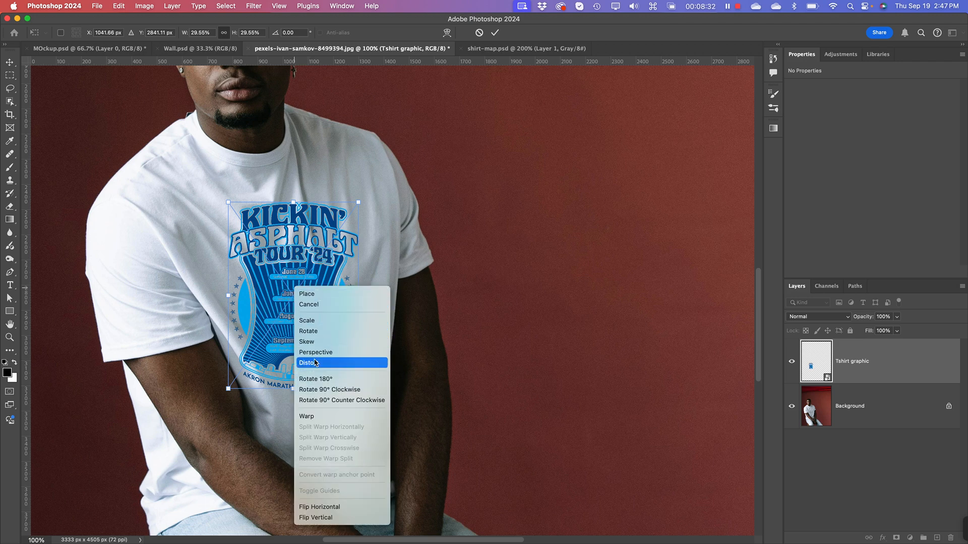
left_click(268, 290)
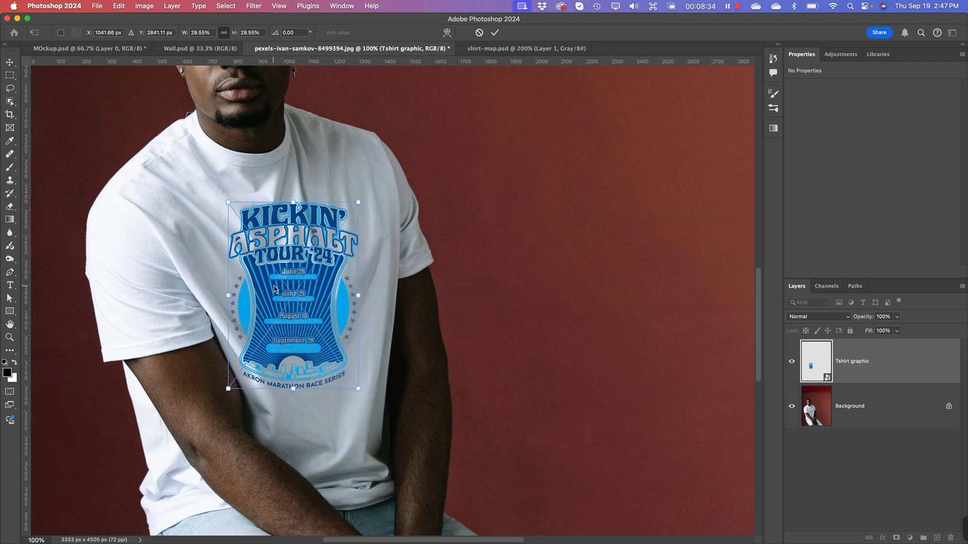
right_click(273, 284)
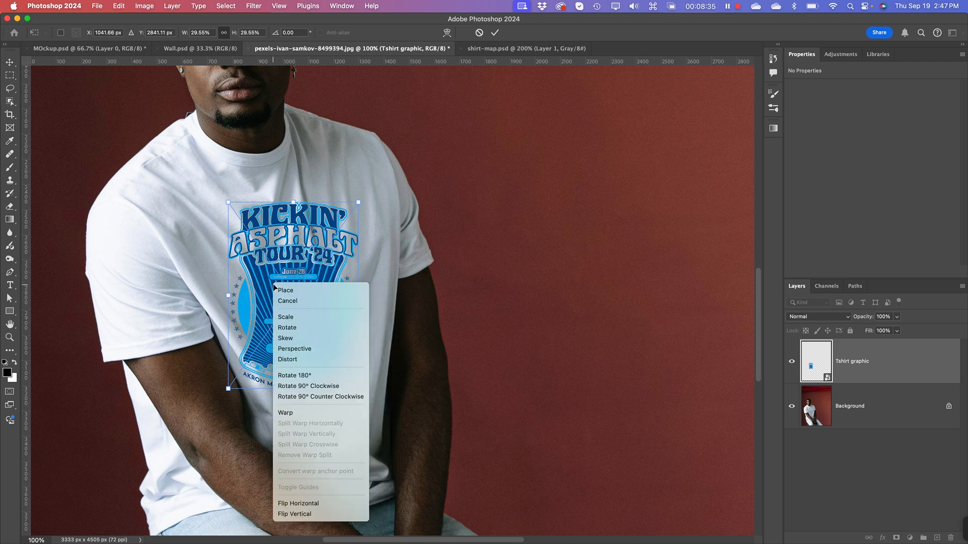
left_click(294, 360)
left_click_drag(356, 387, 372, 384)
left_click_drag(228, 389, 241, 395)
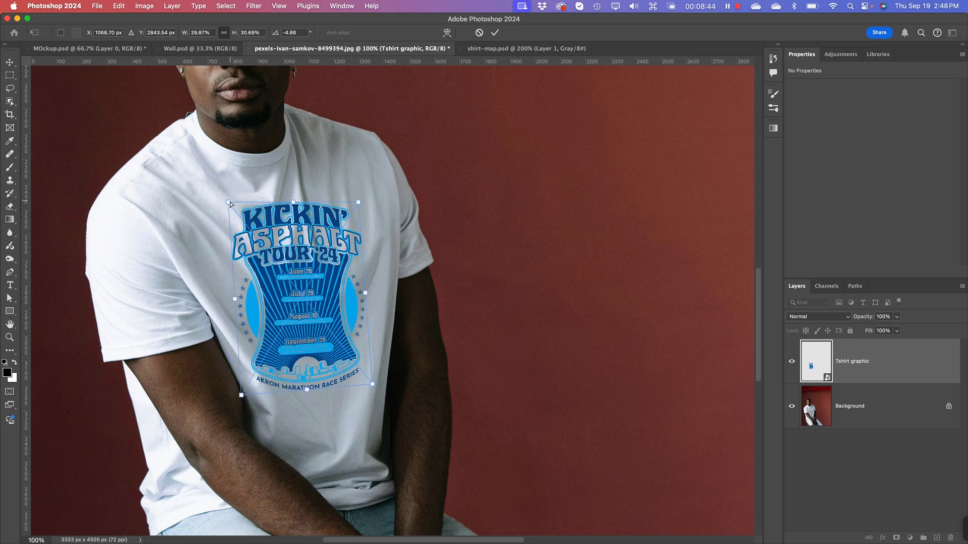
left_click_drag(229, 204, 226, 203)
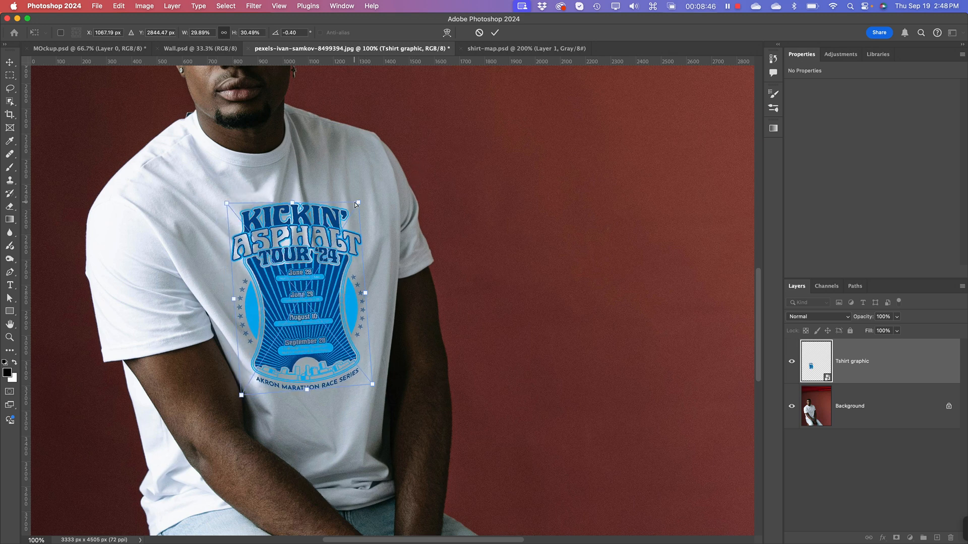
left_click_drag(356, 204, 346, 179)
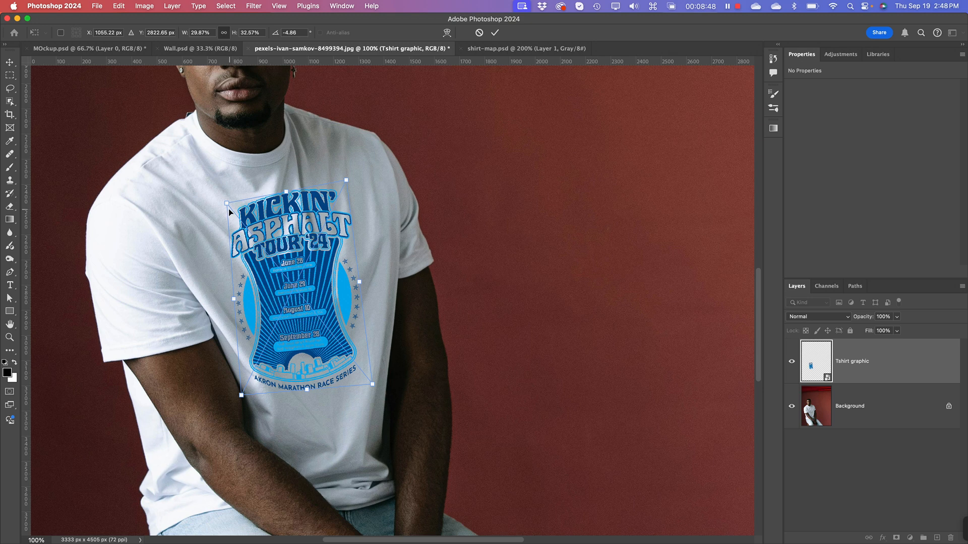
Step: Distort the Tshirt graphic further, pulling its top-left corner outward, shifting its bottom edge right and raising its bottom-right corner to match the torso
left_click_drag(226, 203, 221, 210)
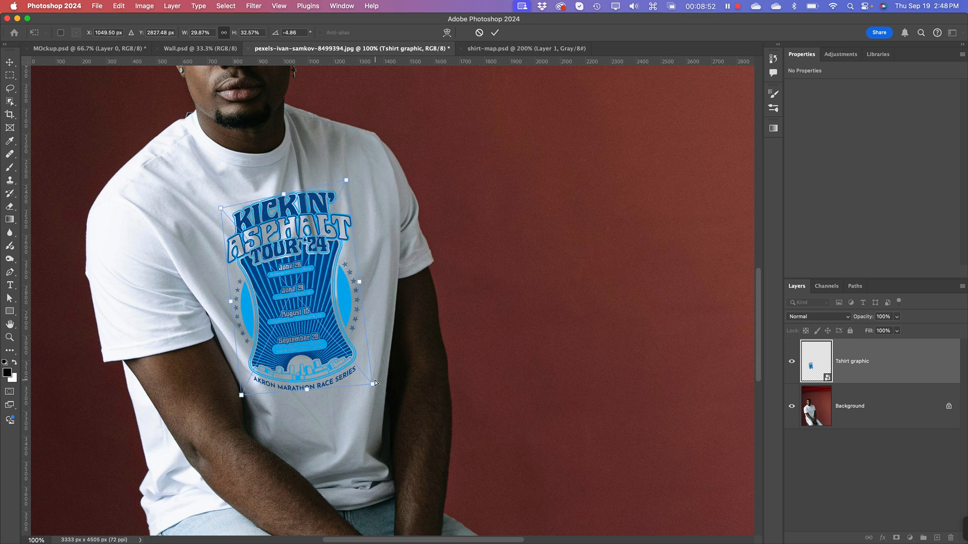
left_click_drag(374, 380, 374, 375)
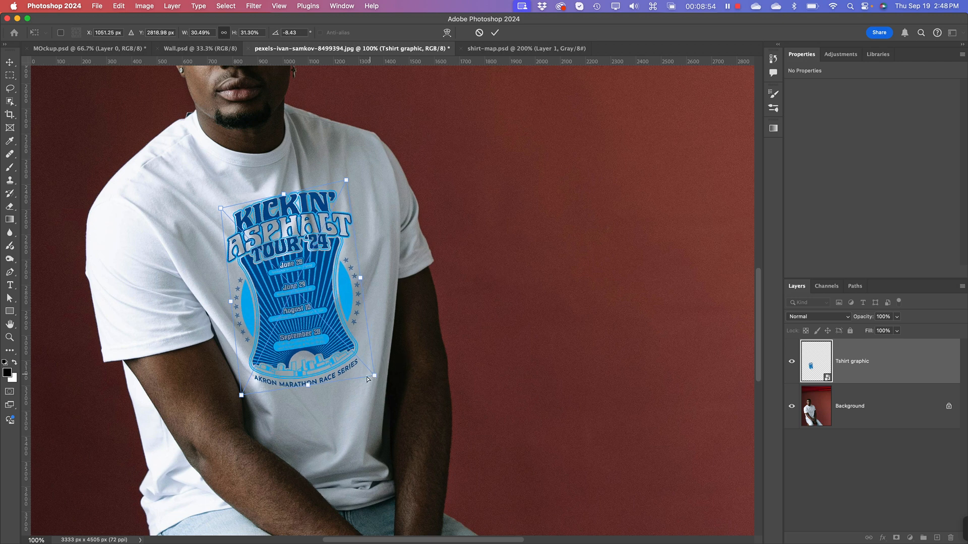
left_click_drag(239, 394, 247, 393)
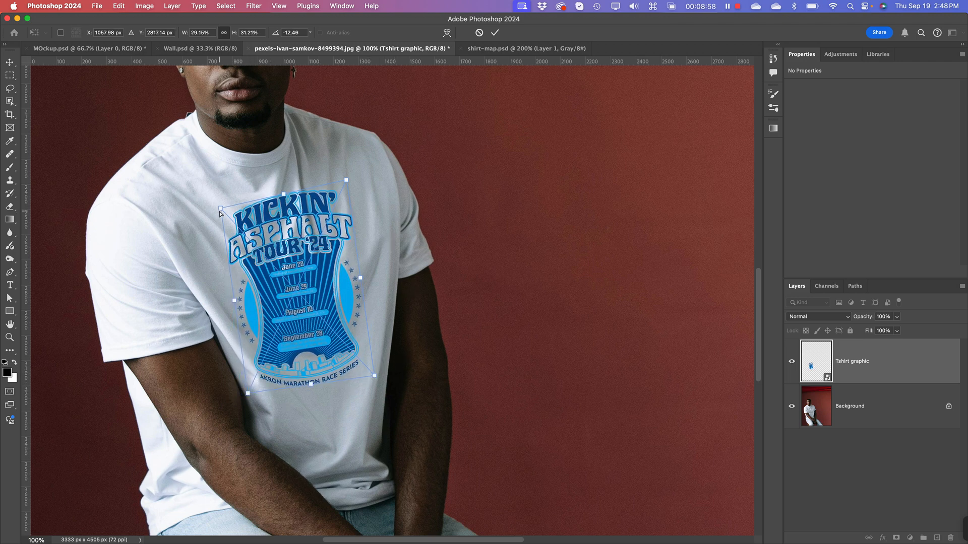
left_click_drag(219, 213, 216, 203)
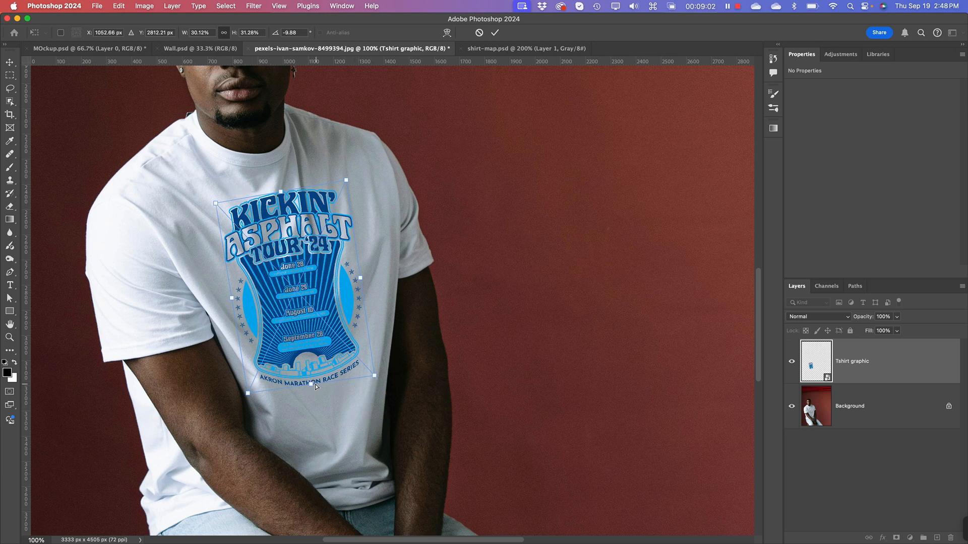
left_click_drag(315, 384, 322, 383)
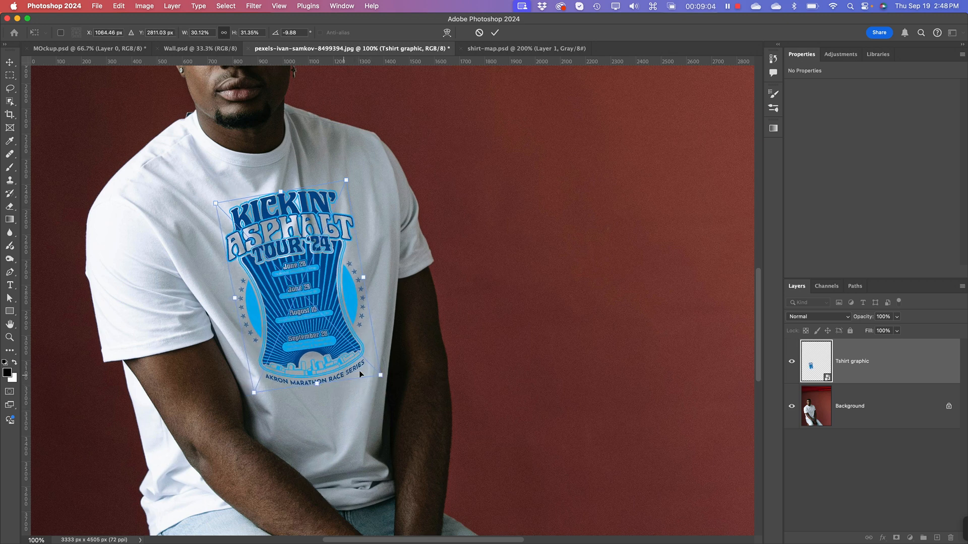
left_click_drag(381, 376, 378, 368)
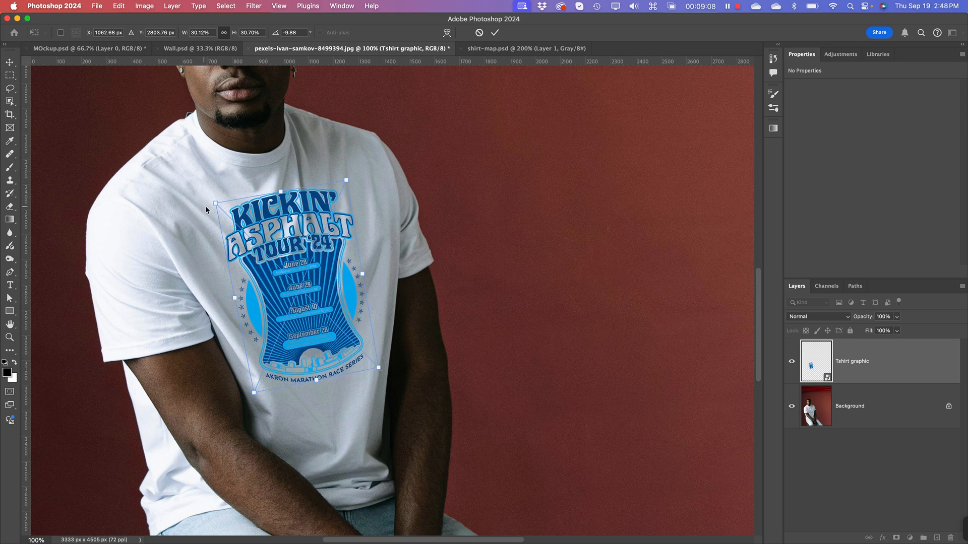
left_click_drag(218, 204, 214, 203)
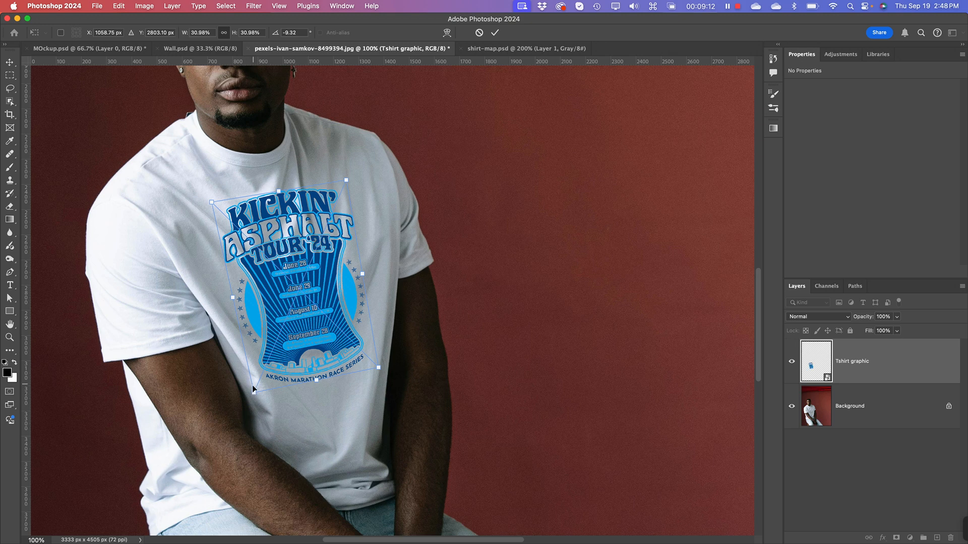
left_click_drag(254, 392, 255, 389)
Step: Move the Tshirt graphic up the chest, fine-tune its top-left and bottom-right corners, apply the distortion and reposition it to about X 732, Y 2406 px
left_click_drag(302, 261, 297, 253)
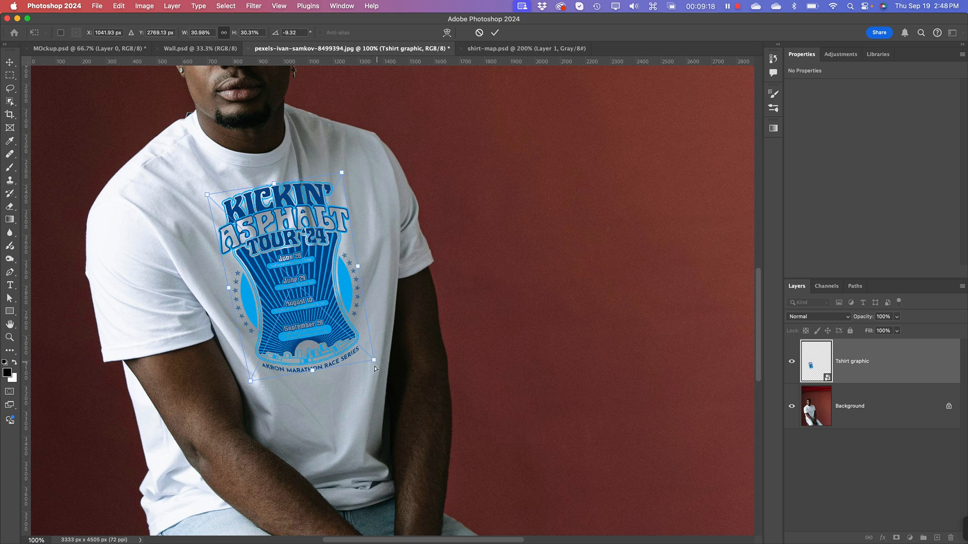
left_click_drag(376, 358, 374, 356)
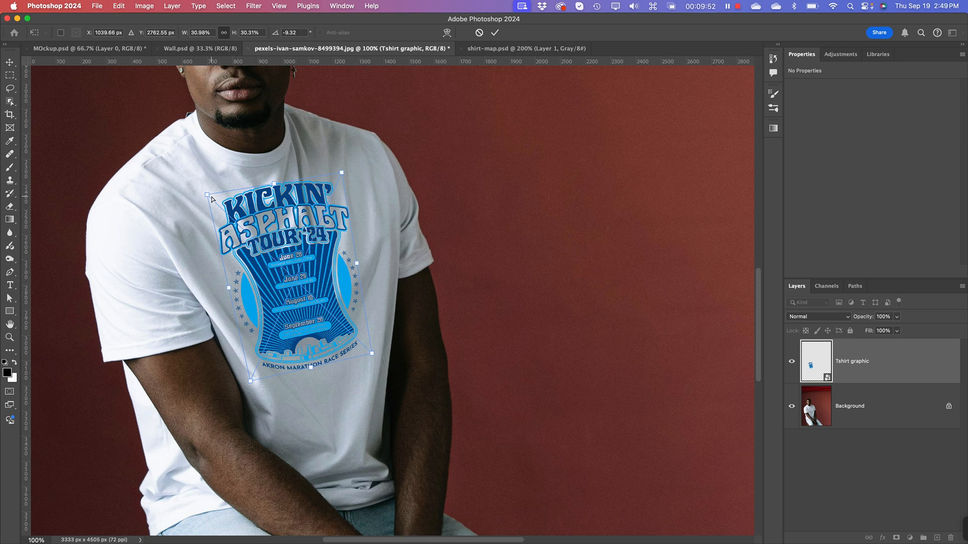
left_click_drag(207, 198, 206, 197)
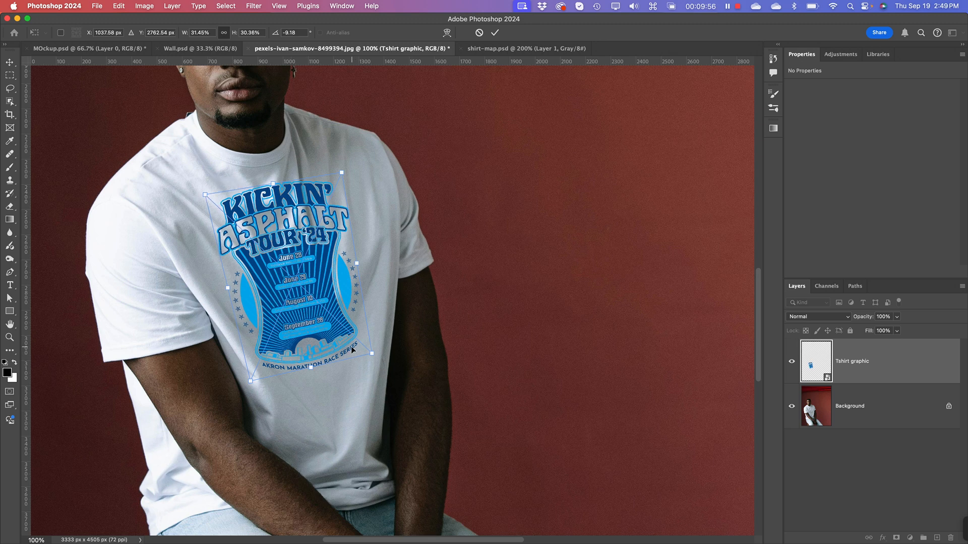
key("Return")
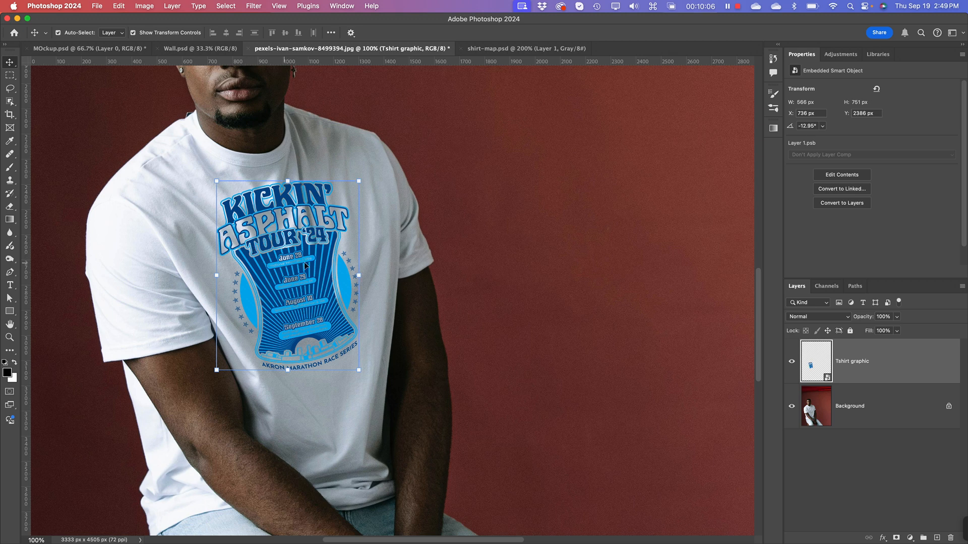
left_click_drag(334, 271, 335, 273)
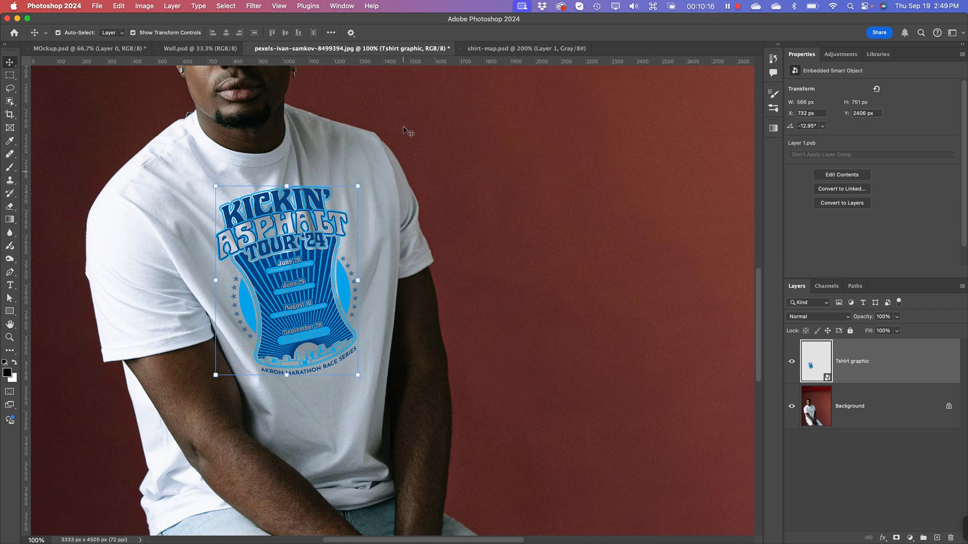
Step: Apply a Displace filter to the Tshirt graphic with horizontal and vertical scale 10, Stretch To Fit and Repeat Edge Pixels, using shirt-map.psd as the map
left_click(310, 228)
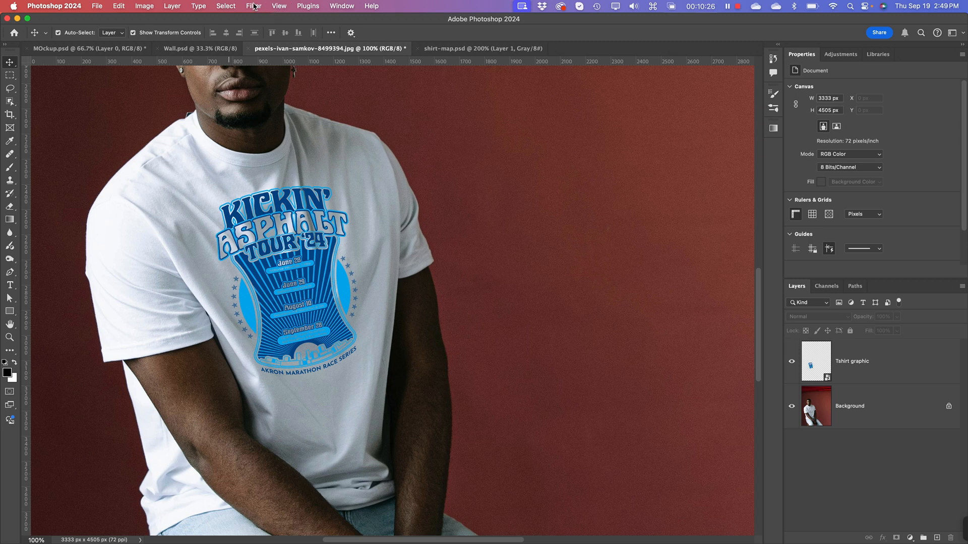
left_click(253, 6)
left_click(254, 6)
left_click(882, 362)
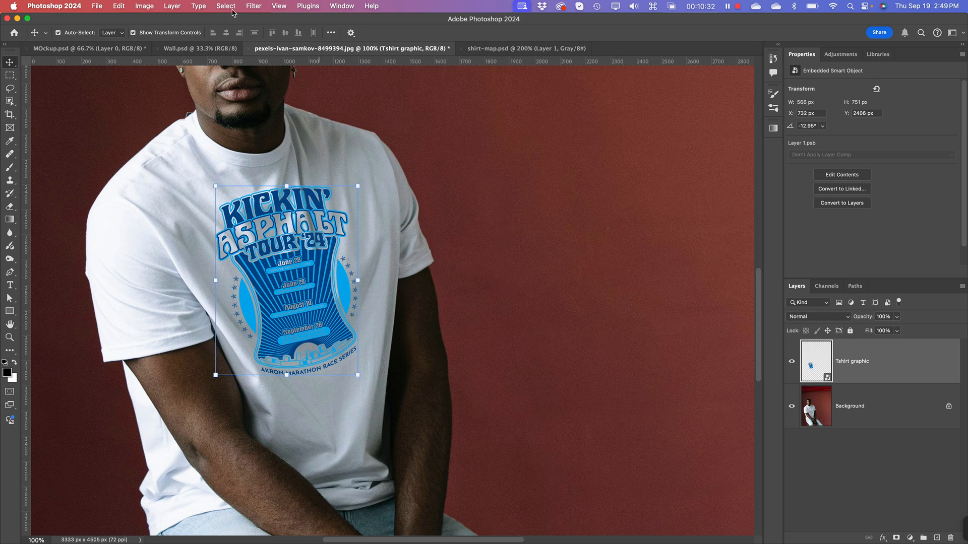
left_click(254, 6)
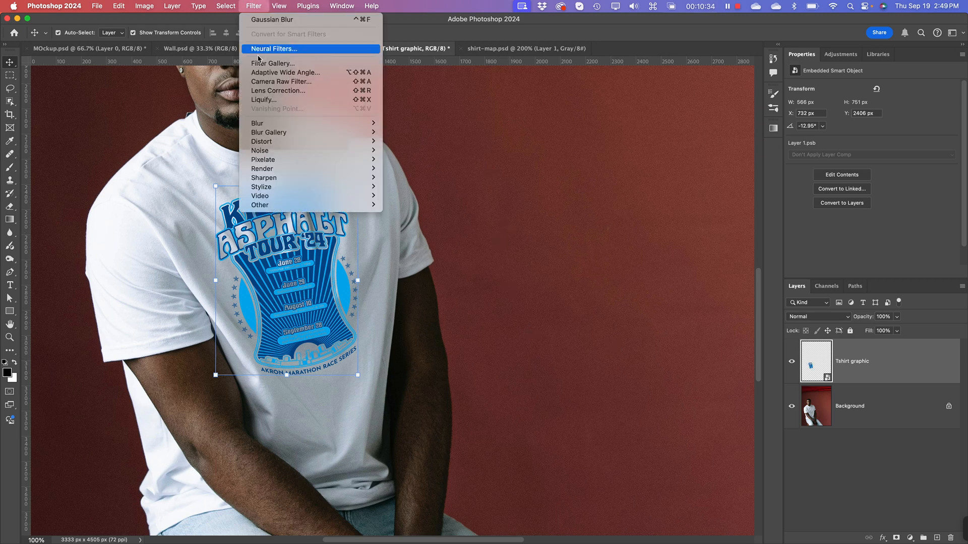
mouse_move(271, 142)
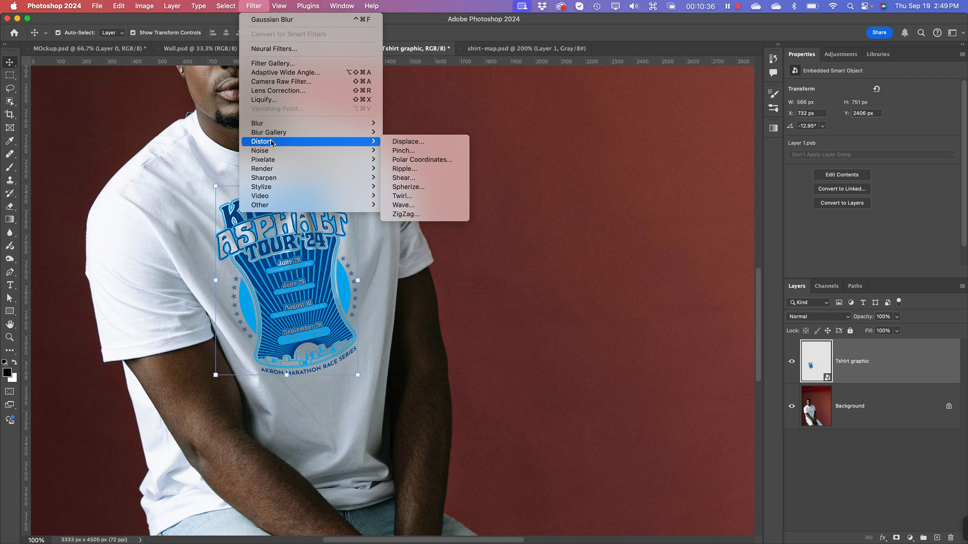
left_click(394, 143)
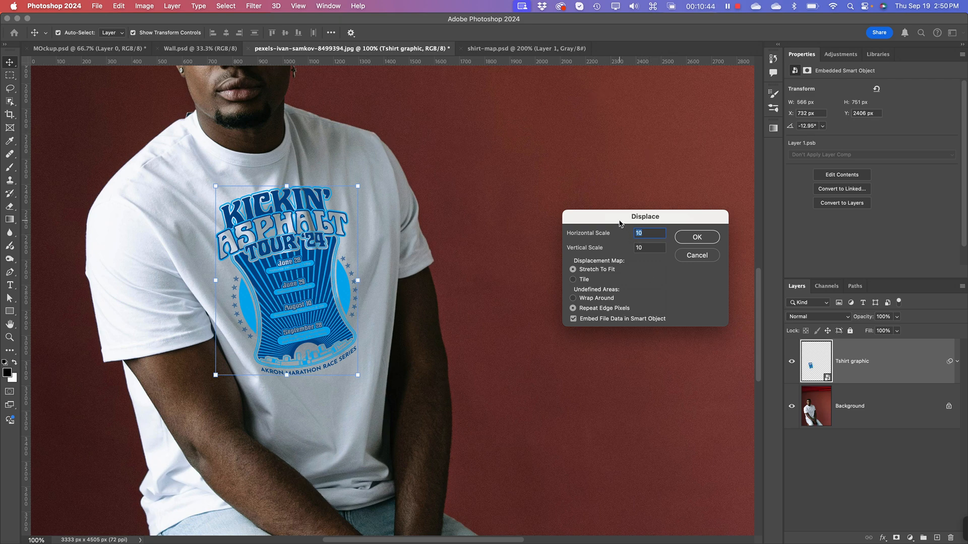
left_click_drag(620, 224, 575, 154)
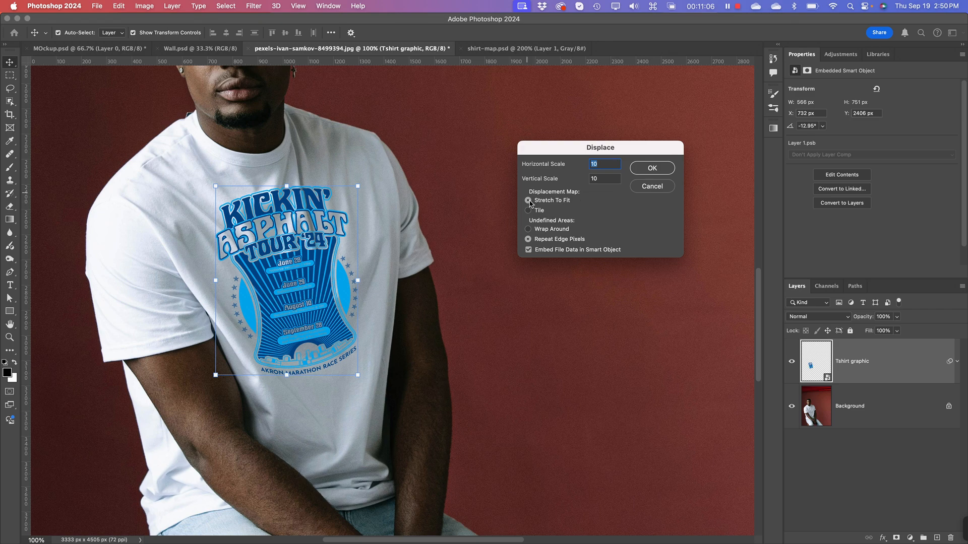
left_click(657, 171)
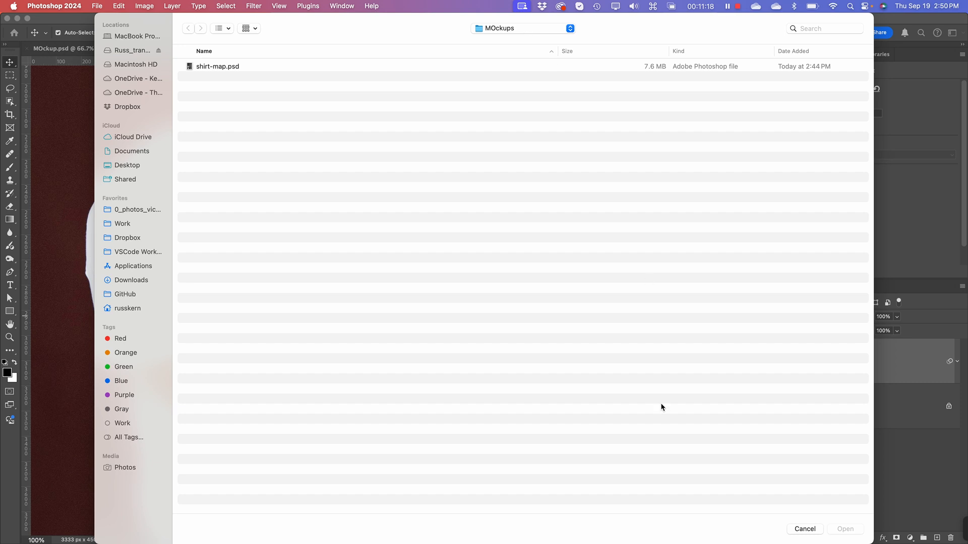
left_click(222, 68)
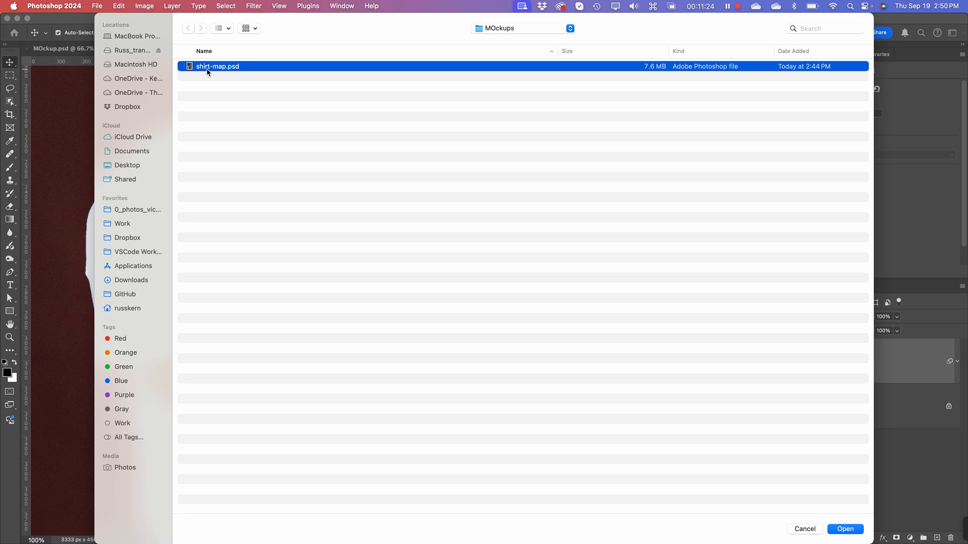
left_click(851, 531)
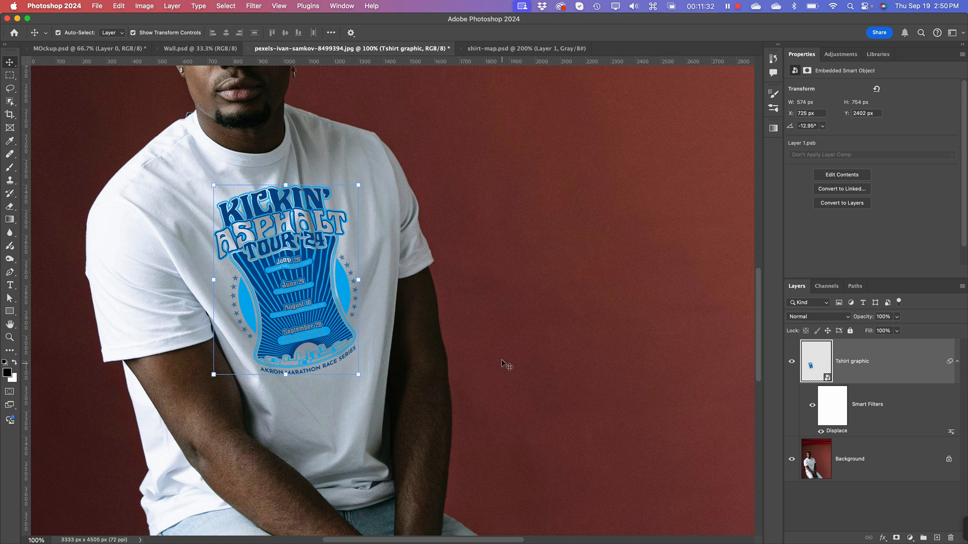
Step: Inspect the displaced artwork on the shirt up close and try the Multiply blend mode on the Tshirt graphic layer
key("super+equal")
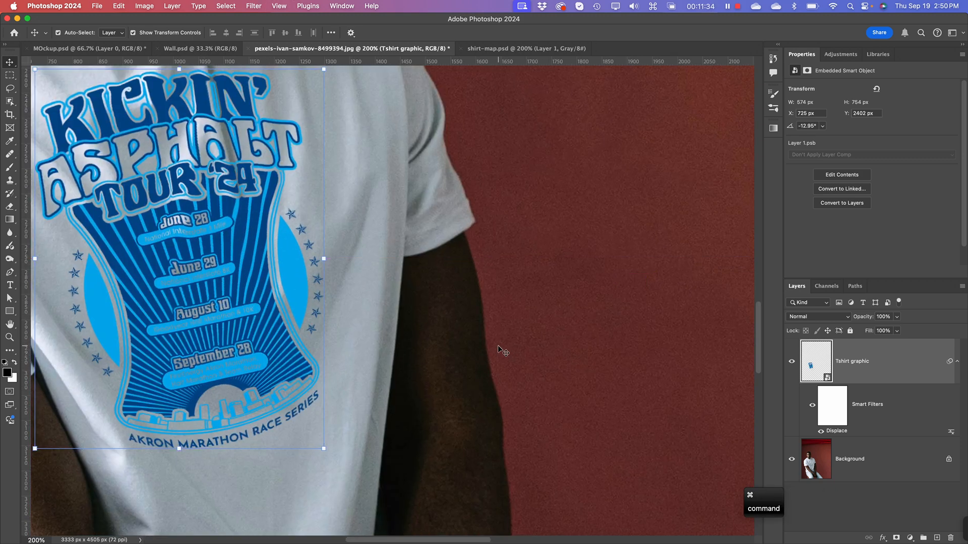
key("space")
left_click_drag(272, 324, 387, 372)
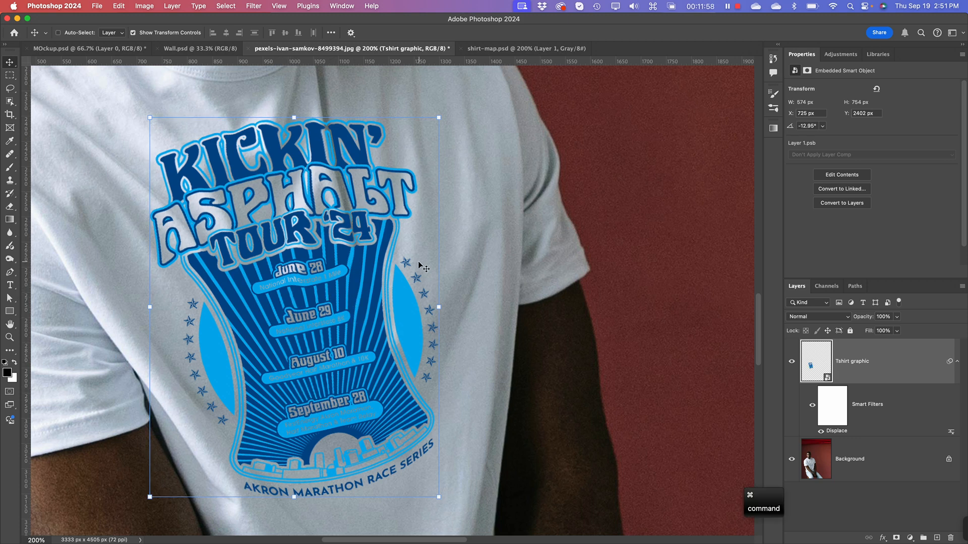
key("super+minus")
key("super+equal")
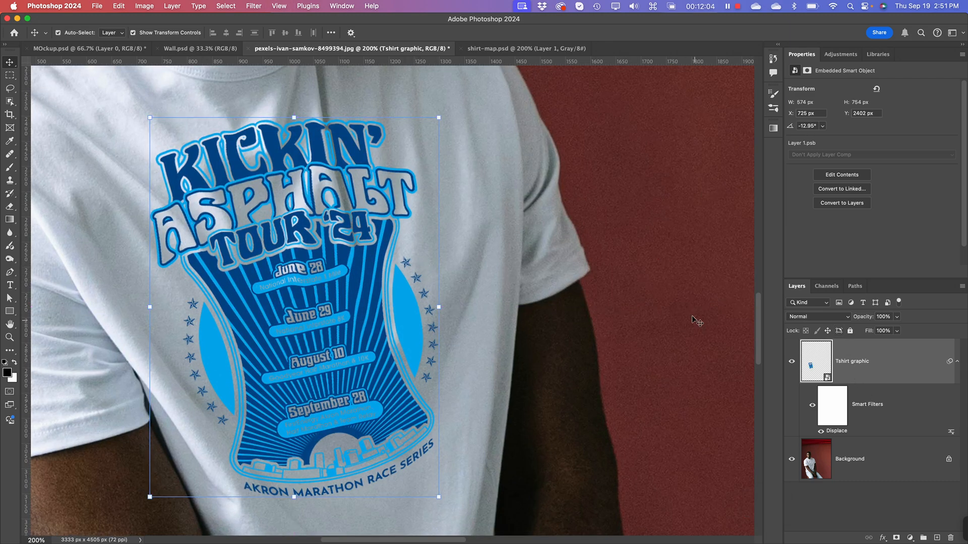
left_click(817, 319)
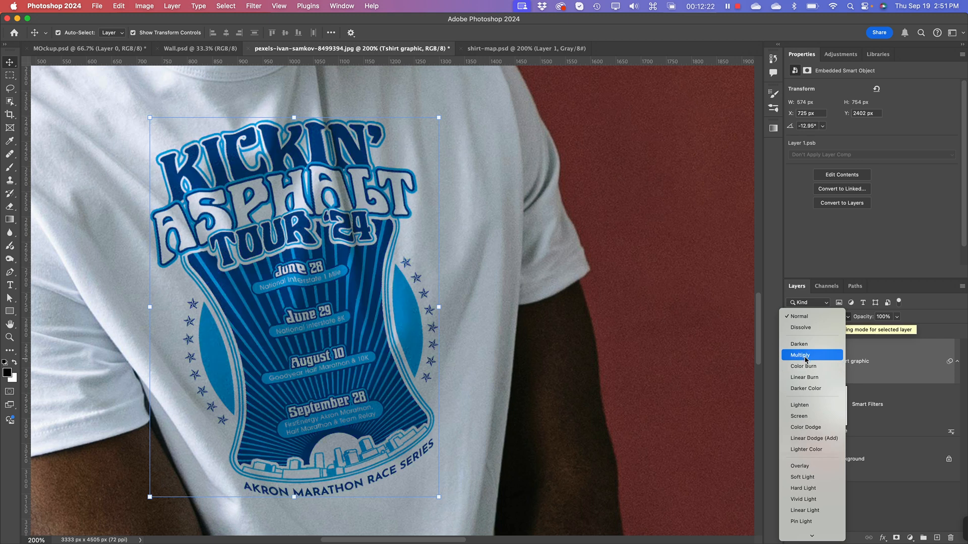
left_click(805, 357)
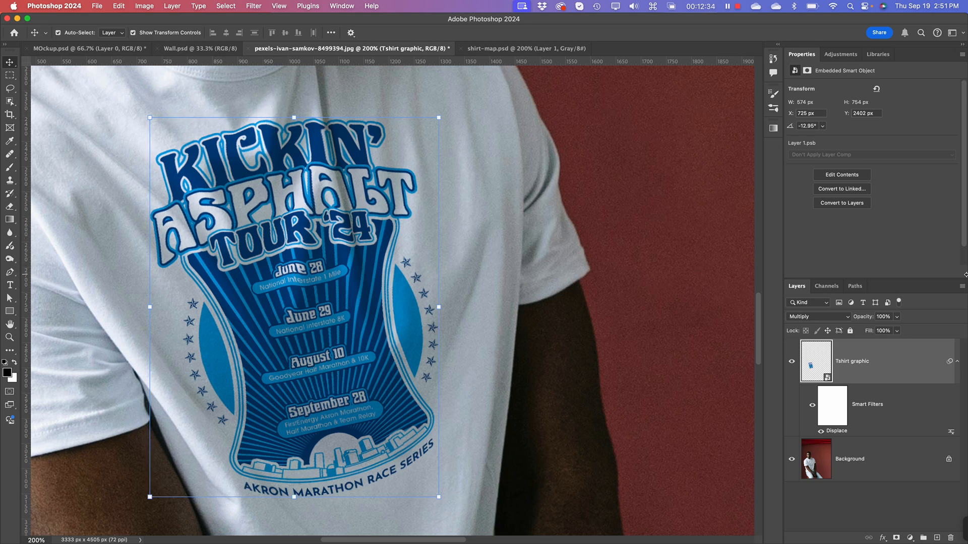
Step: Set the Tshirt graphic layer's blend mode to Color Burn and check the whole shirt with the layer deselected
left_click(808, 318)
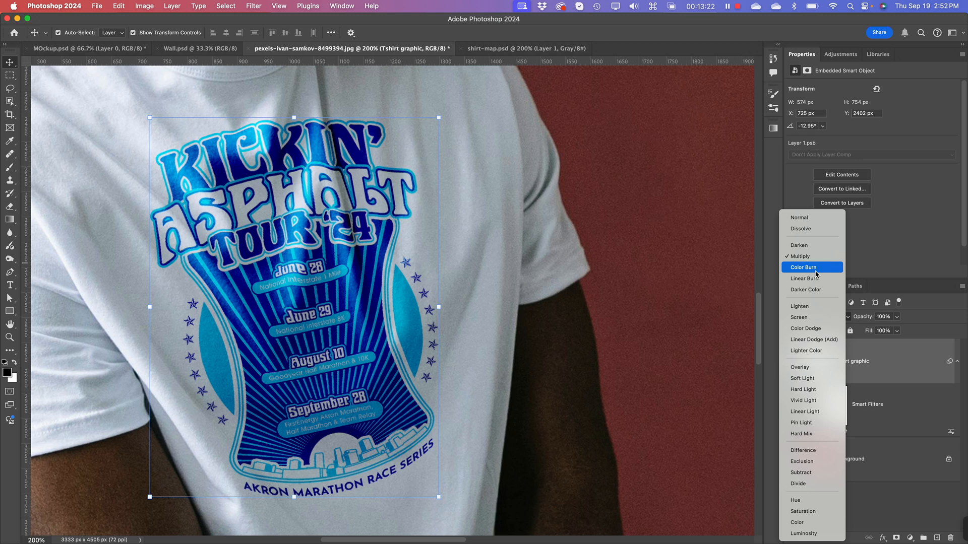
left_click(817, 274)
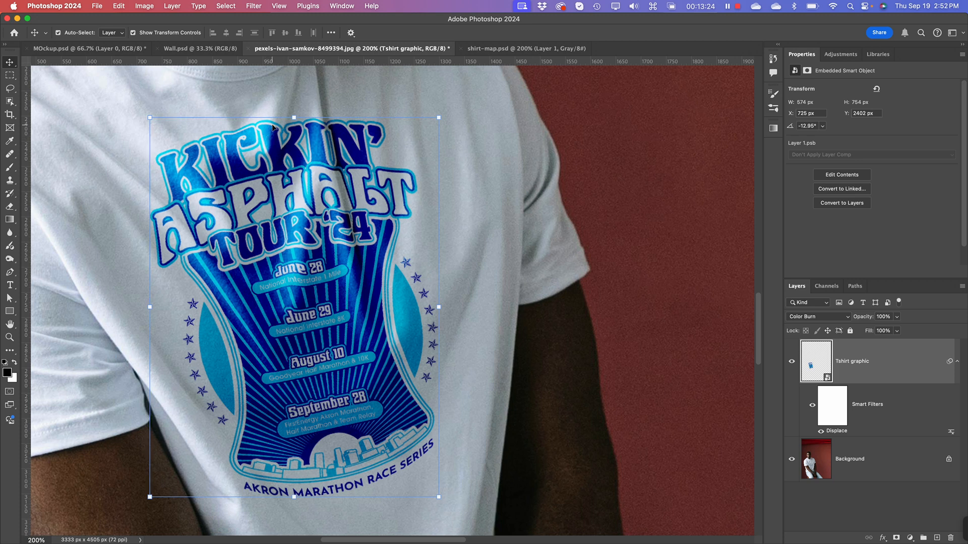
key("super")
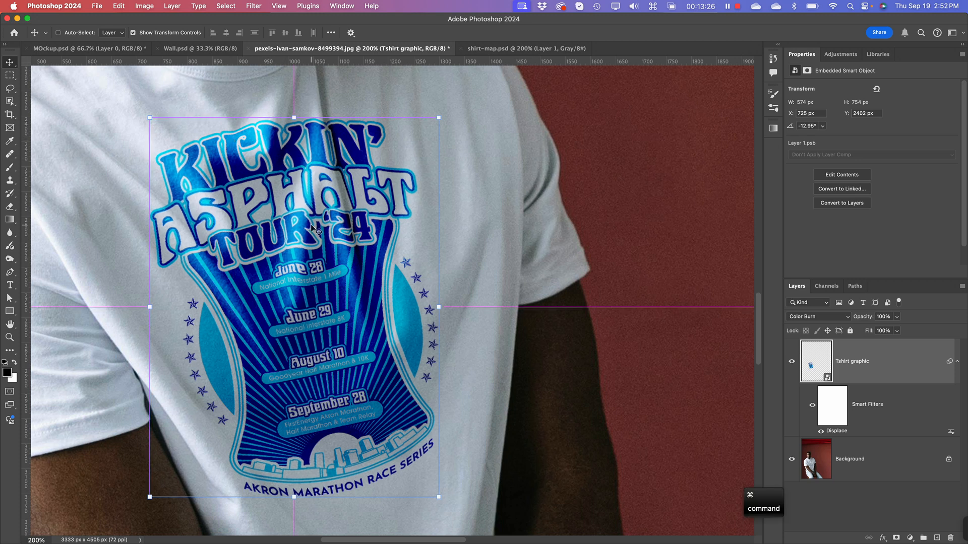
key("super+minus")
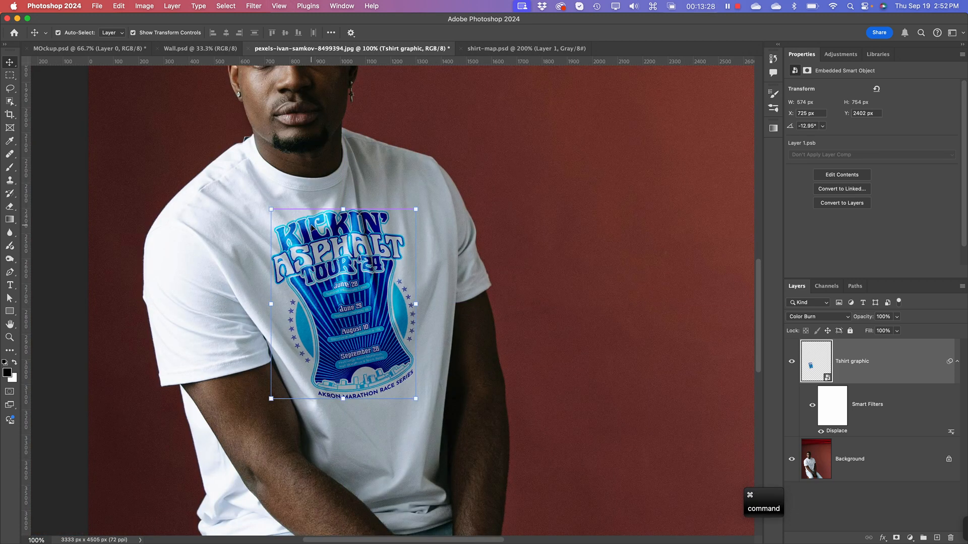
left_click(544, 424)
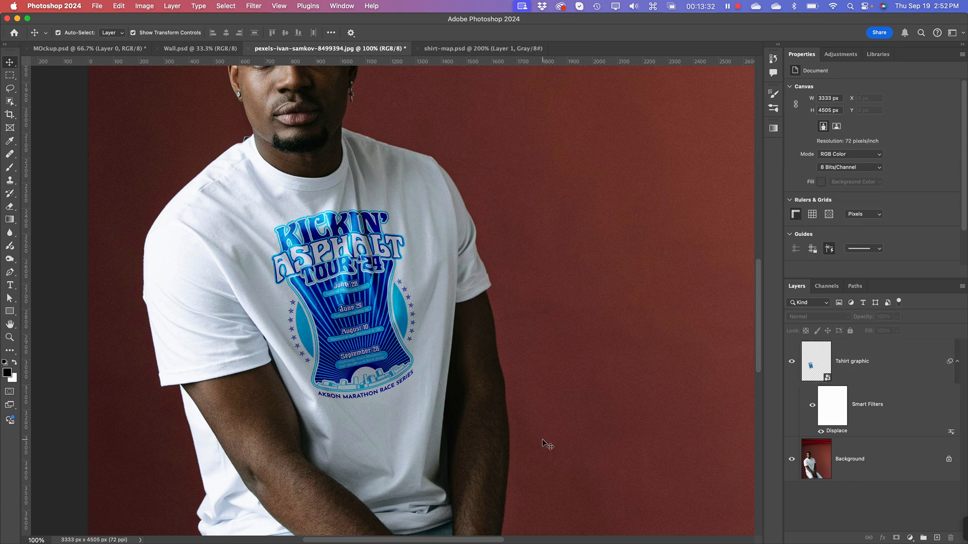
Step: Duplicate the Tshirt graphic layer within the same document, keeping the name Tshirt graphic copy
left_click(890, 367)
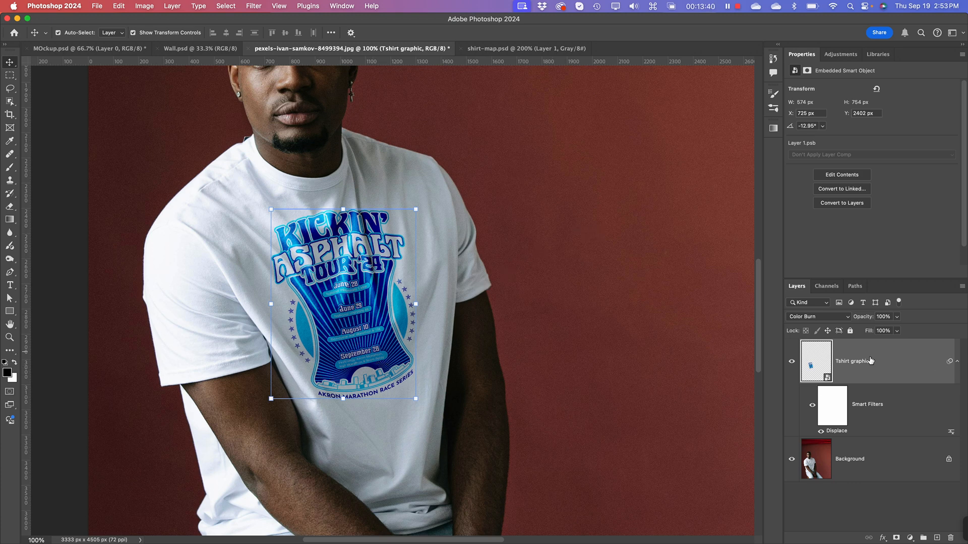
right_click(886, 364)
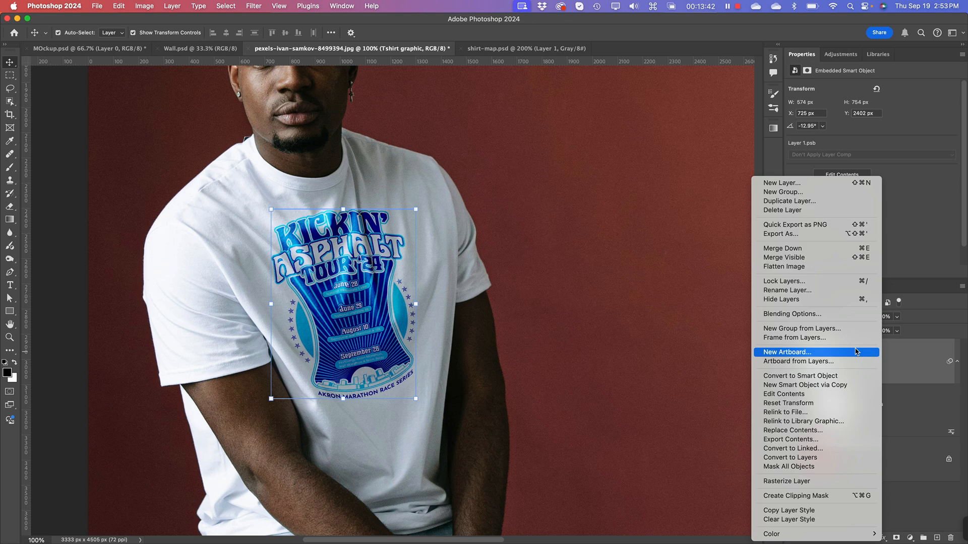
left_click(911, 361)
right_click(863, 363)
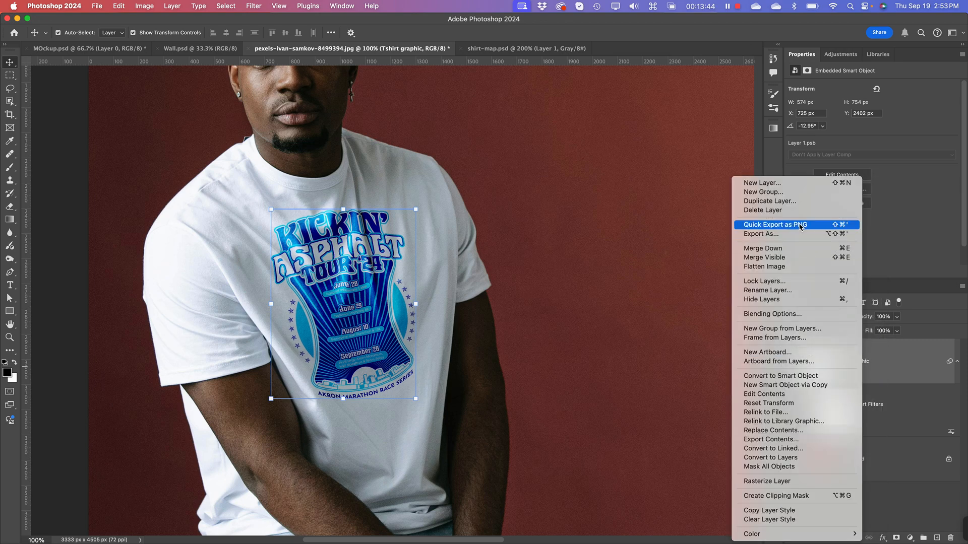
left_click(794, 201)
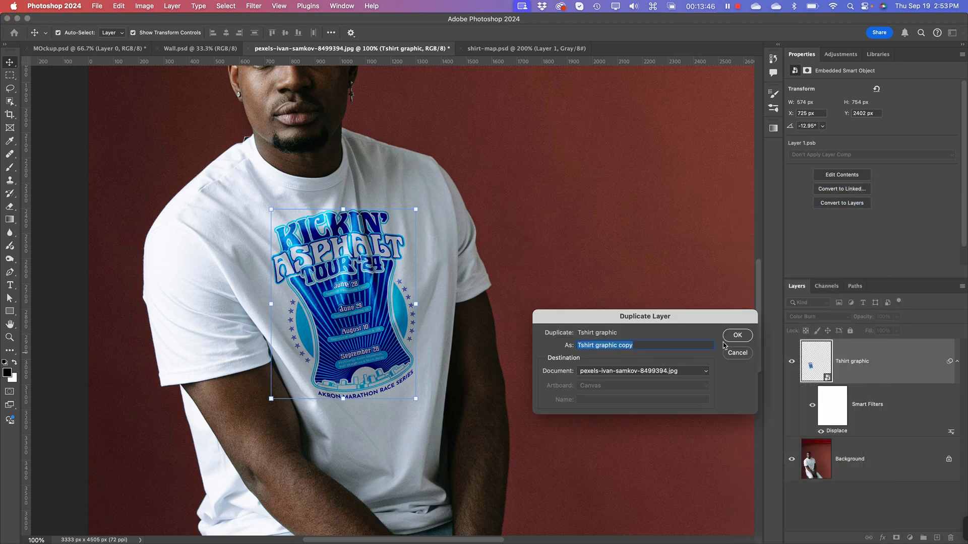
left_click(738, 335)
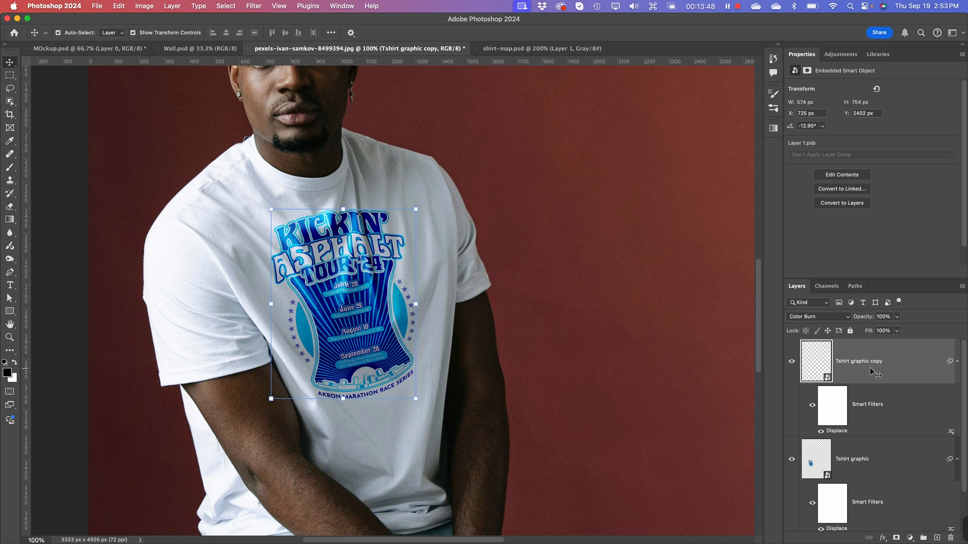
Step: Set the Tshirt graphic copy layer's blend mode to Multiply and lower its opacity to 38%
left_click(821, 319)
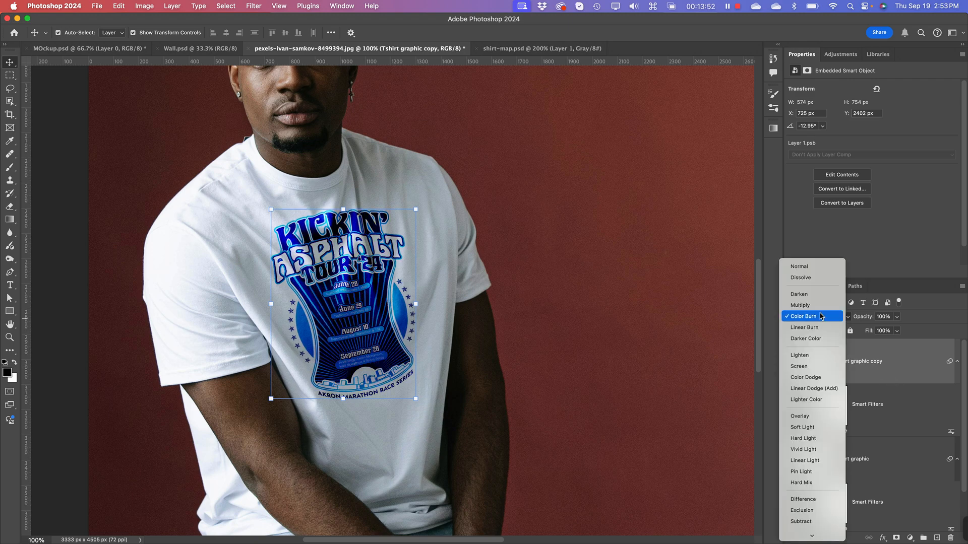
left_click(807, 306)
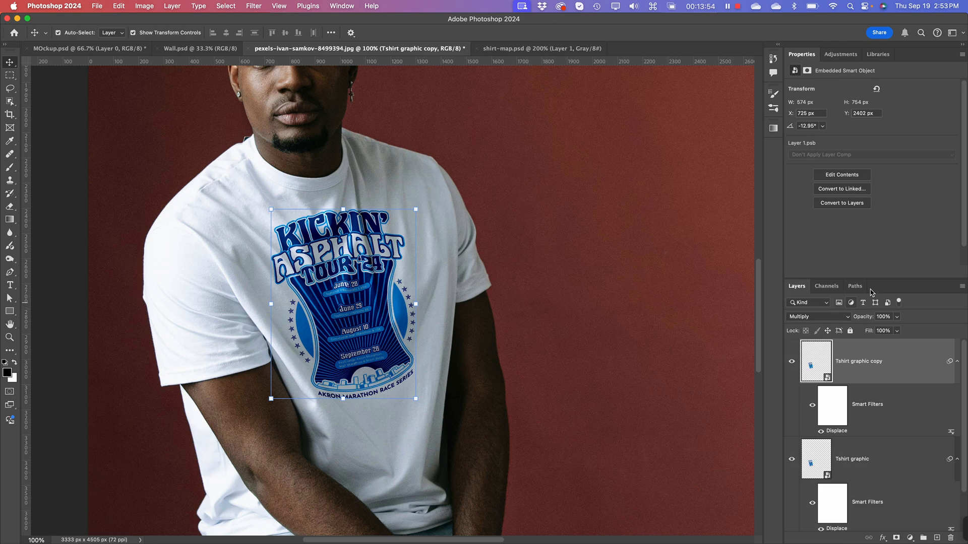
left_click(897, 316)
left_click_drag(897, 331, 869, 332)
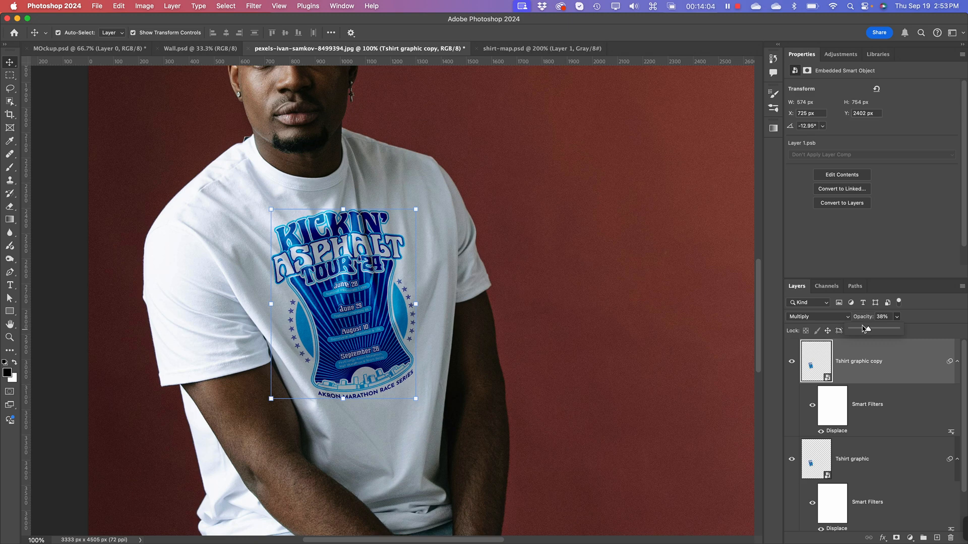
Step: Examine the blended artwork on the shirt at several magnifications, from the whole figure to the fabric folds
key("super+equal")
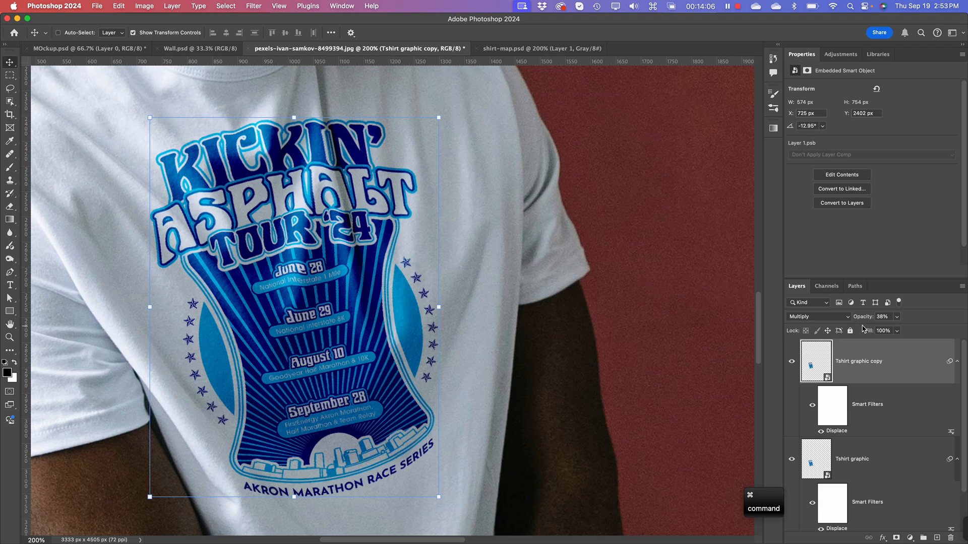
key("super+minus")
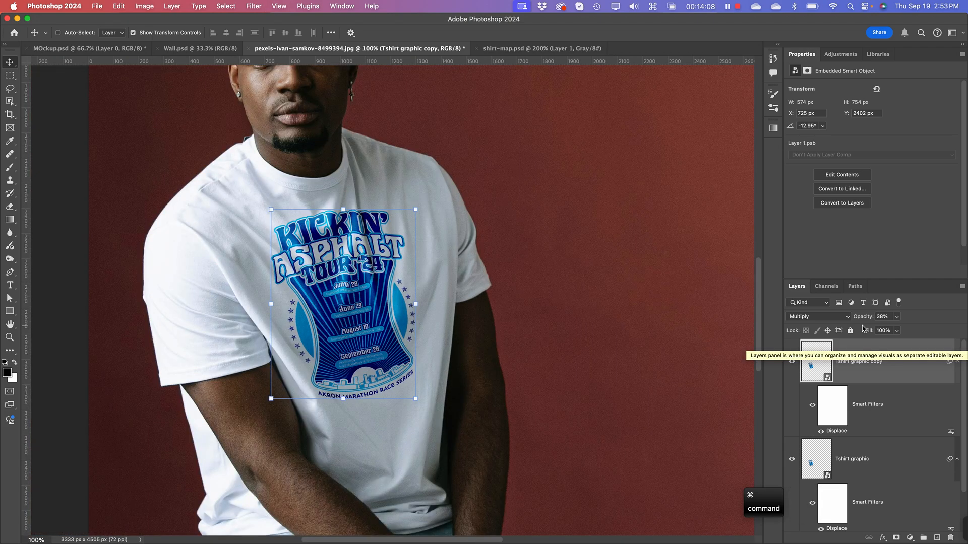
key("super+minus")
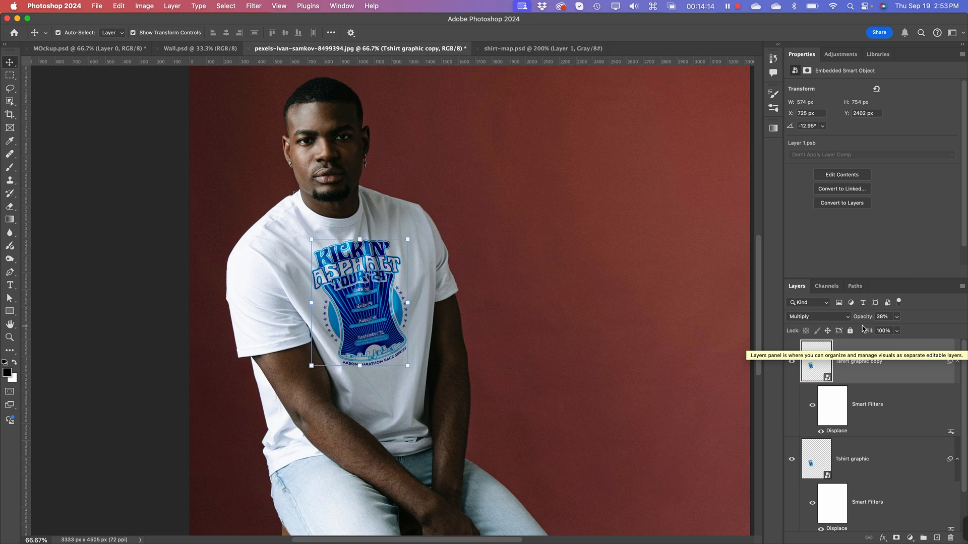
key("super+plus")
key("super+plus")
key("super+plus")
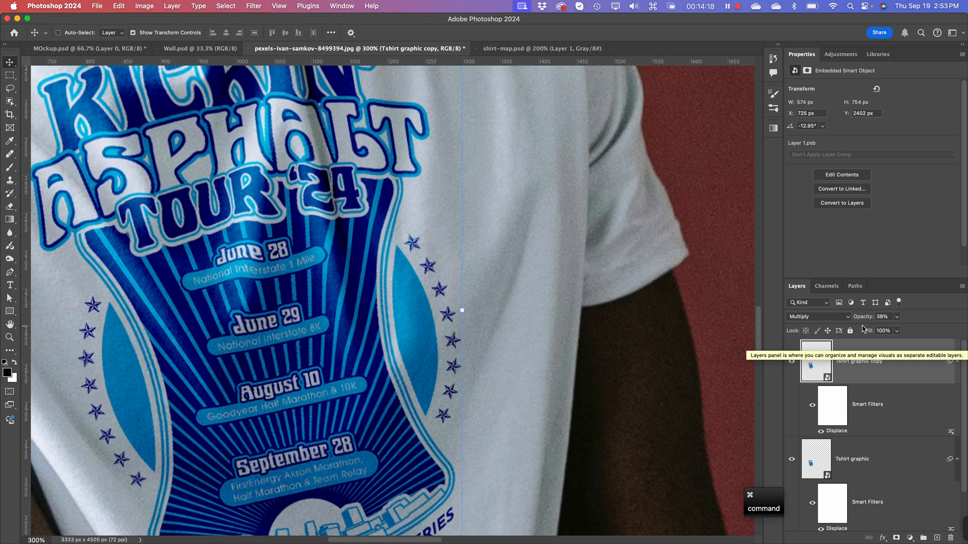
key("super+minus")
key("super+minus")
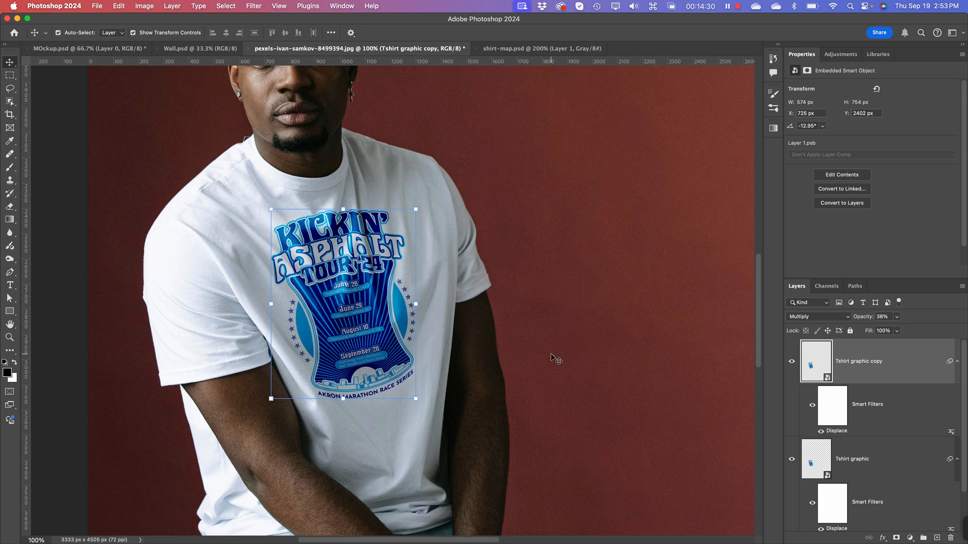
Step: Hide the Tshirt graphic copy layer and compare the Tshirt graphic layer with its Displace filter off and on
left_click(792, 361)
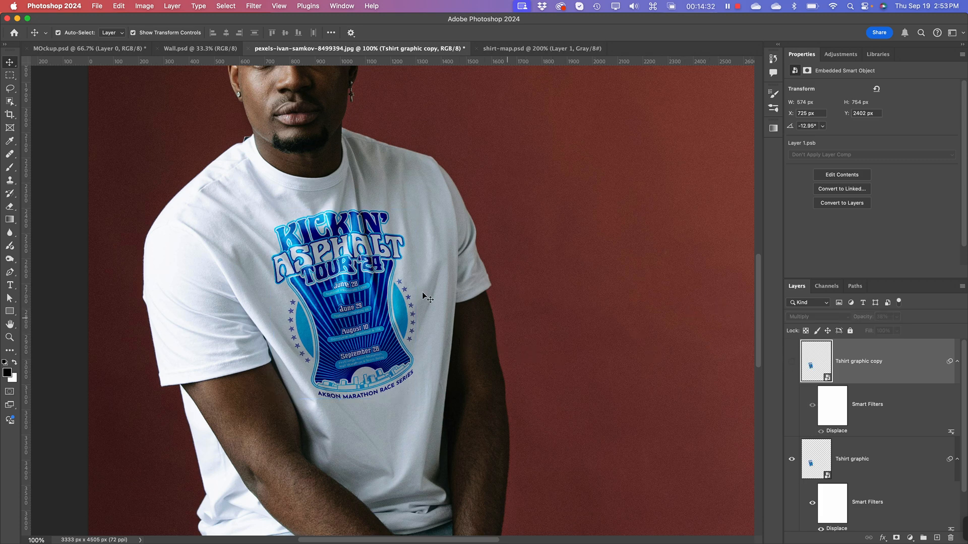
scroll(845, 360, "down", 2)
left_click(844, 408)
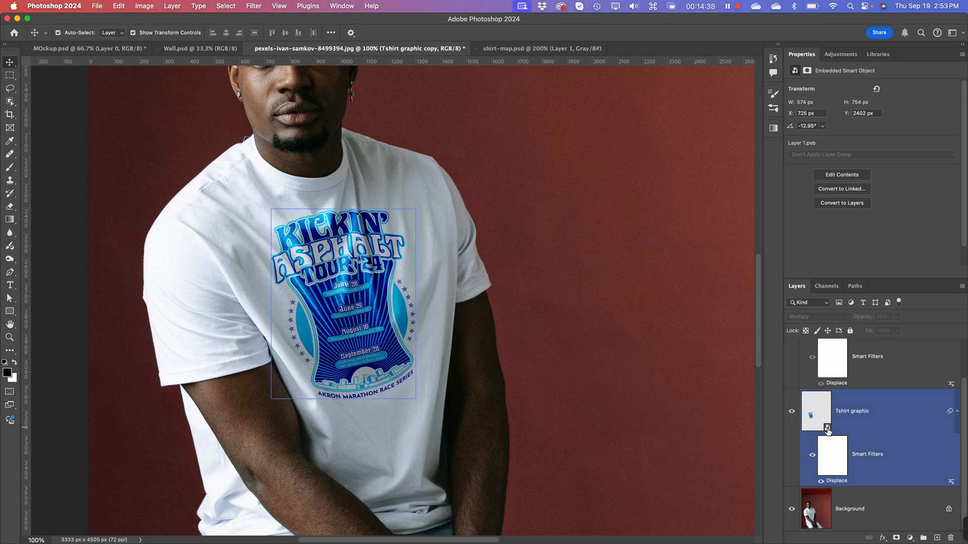
left_click(821, 481)
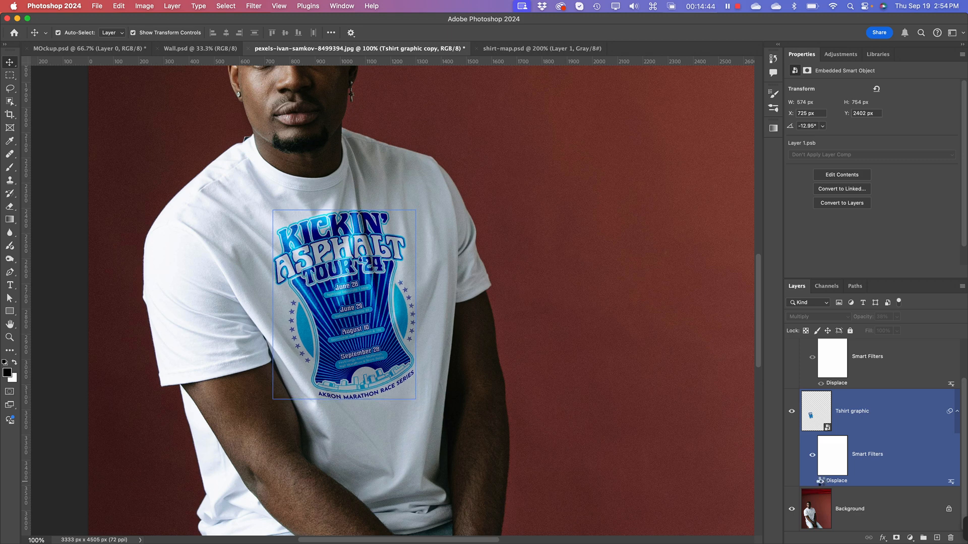
left_click(821, 482)
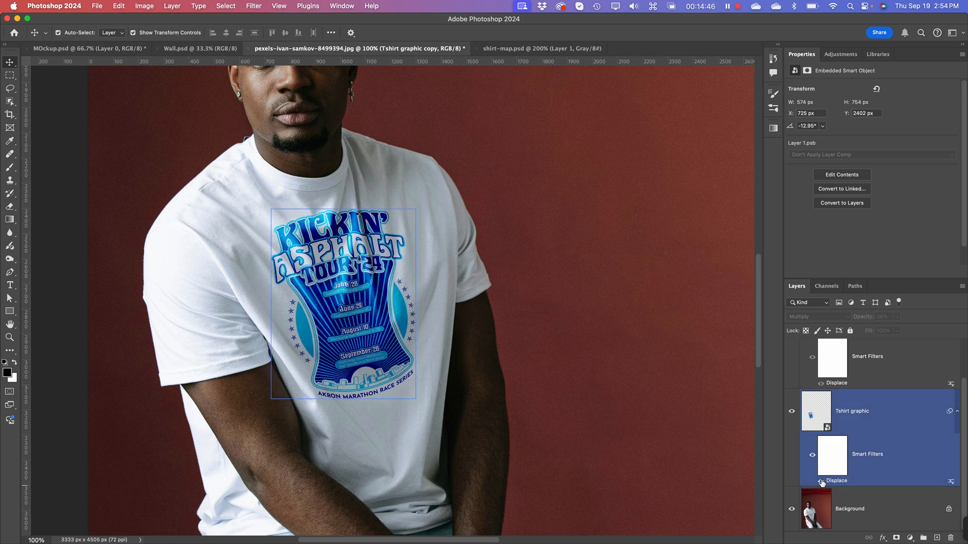
Step: Edit the Tshirt graphic layer's Displace filter to horizontal and vertical scale 30, using shirt-map.psd as the map
right_click(951, 485)
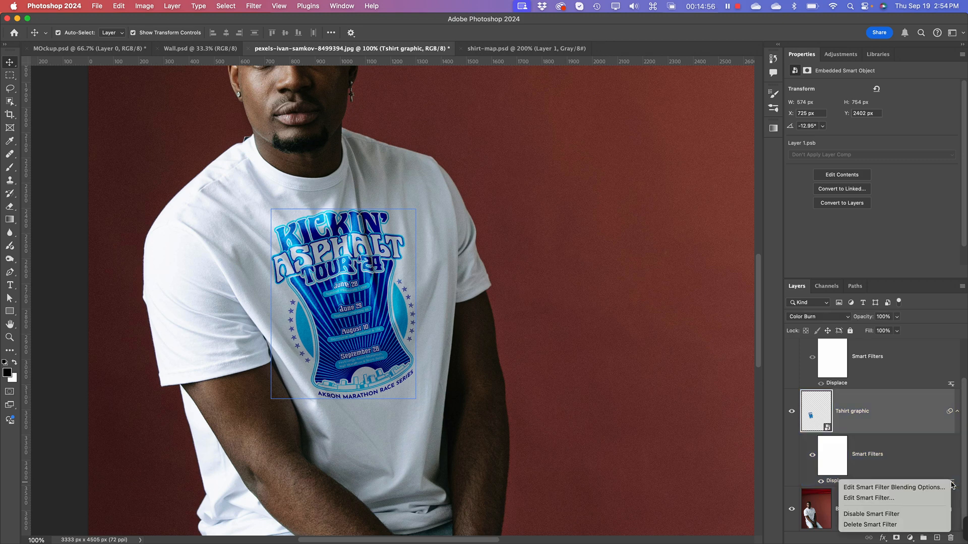
left_click(887, 503)
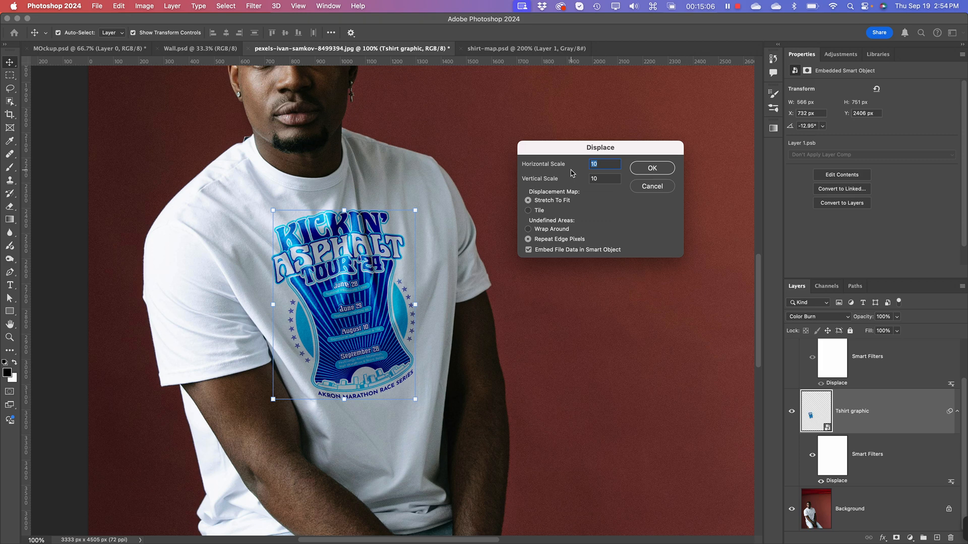
type("30")
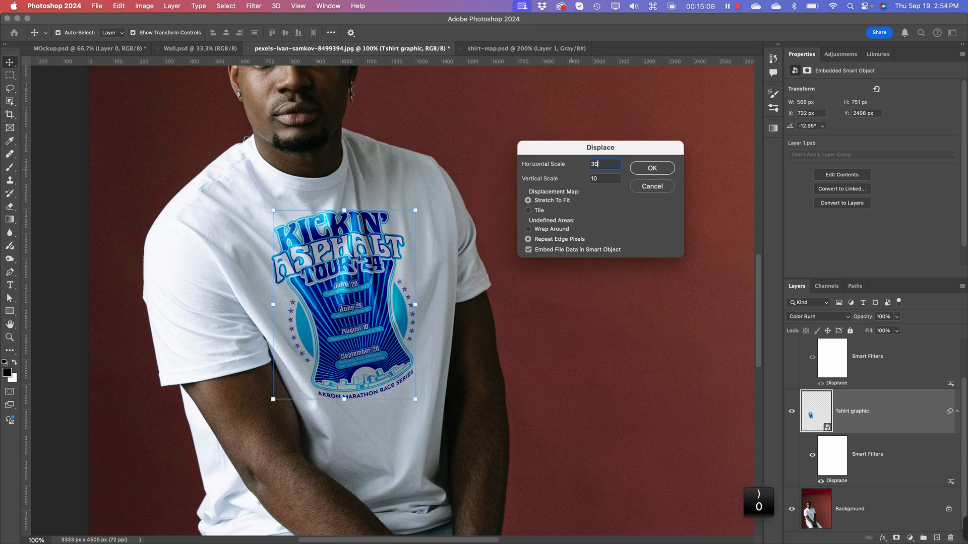
key("Tab")
type("30")
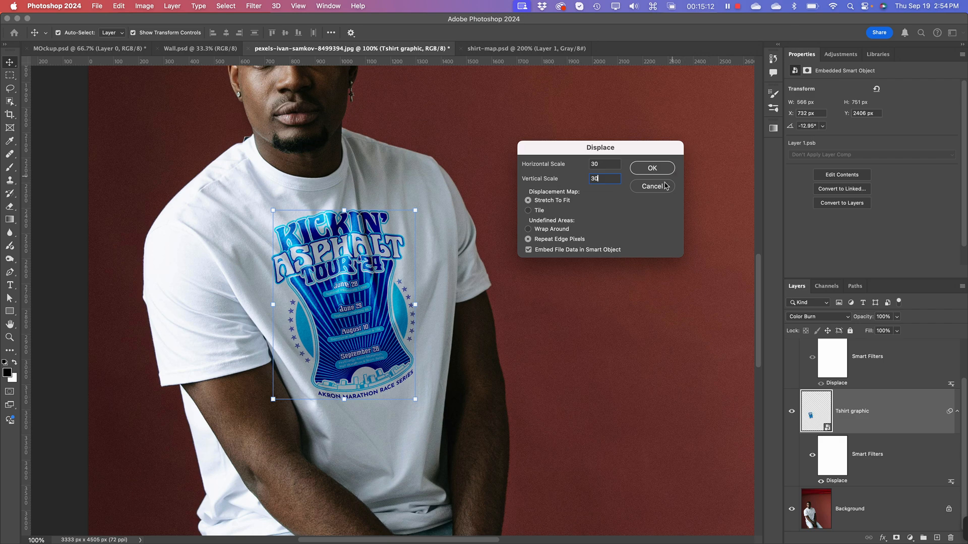
left_click(654, 167)
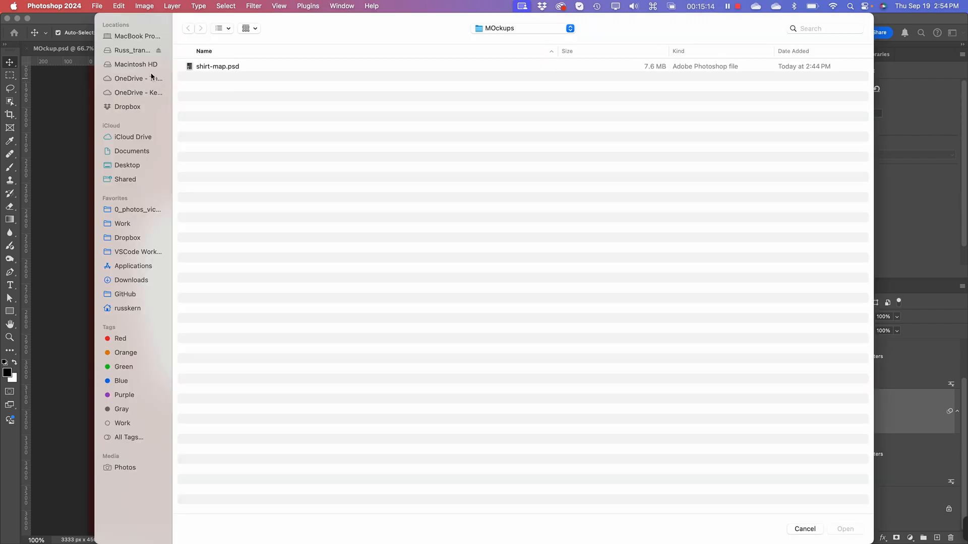
left_click(197, 66)
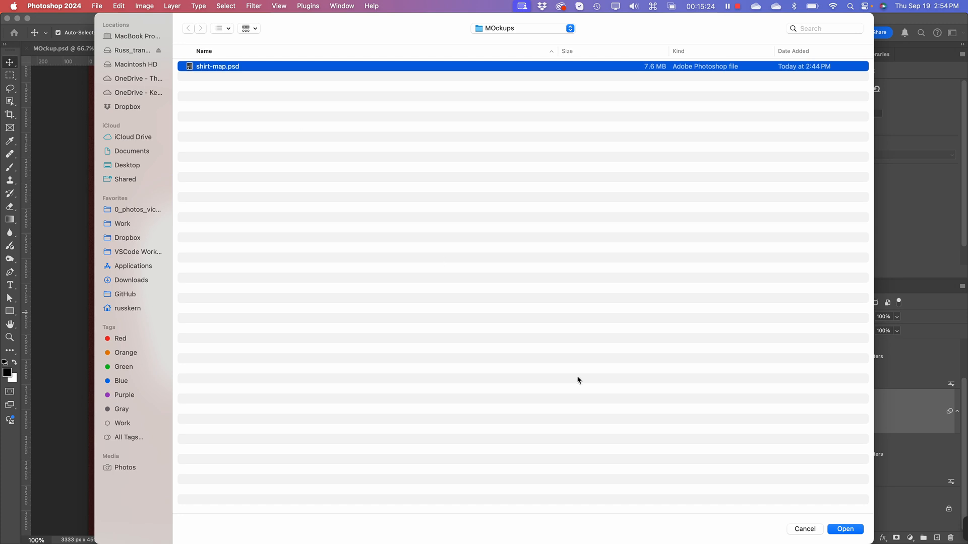
left_click(854, 529)
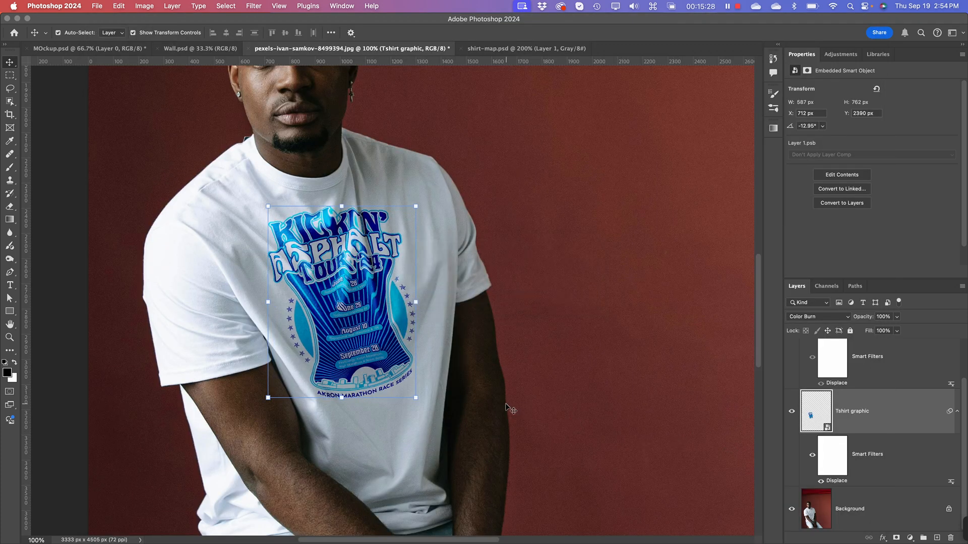
Step: Check the more strongly displaced artwork up close and undo the Displace scale change
key("super+equal")
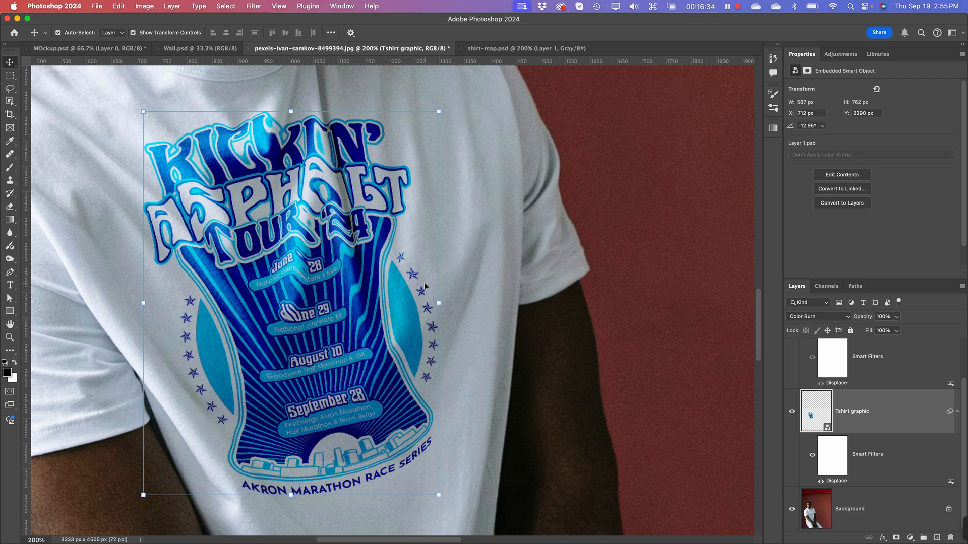
key("super+z")
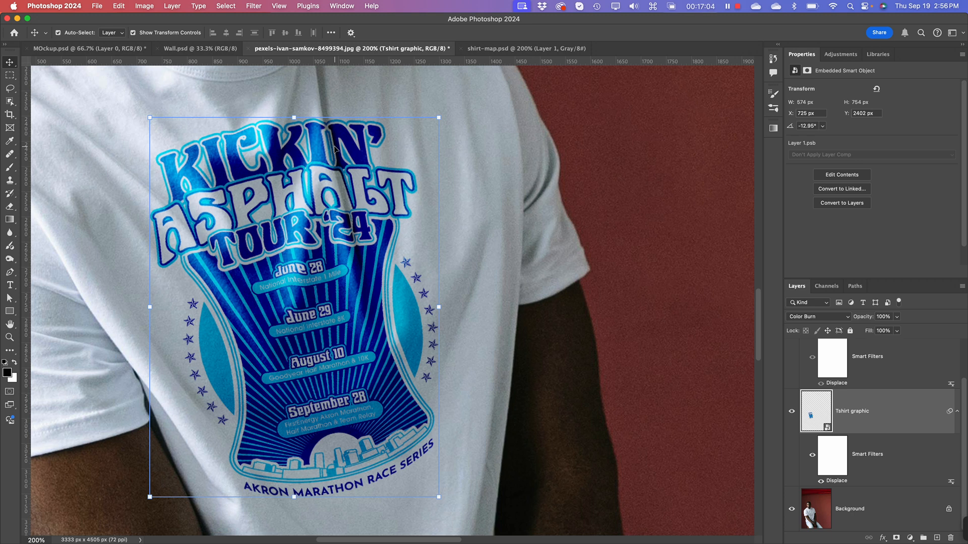
Step: Make the Tshirt graphic copy layer visible again
key("super+minus")
key("super+minus")
key("super+minus")
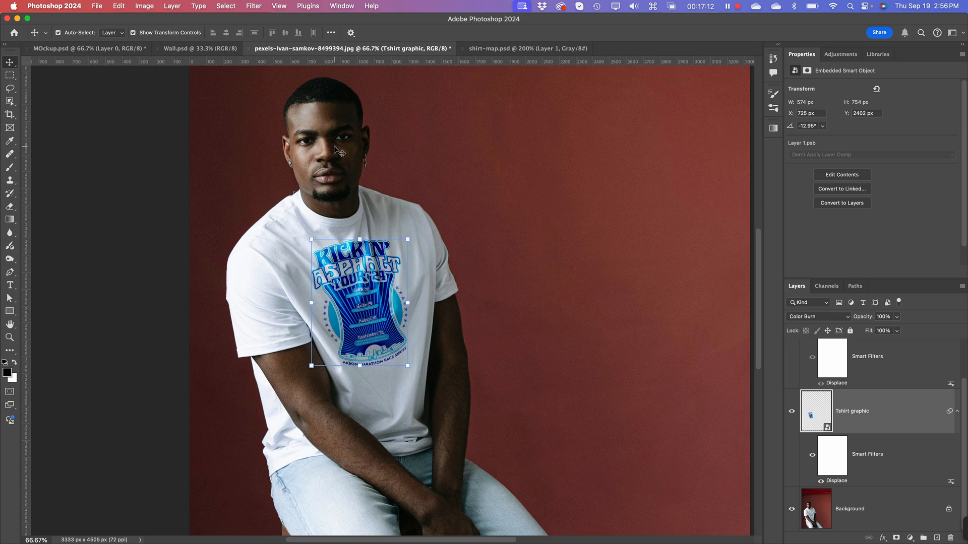
scroll(902, 436, "up", 2)
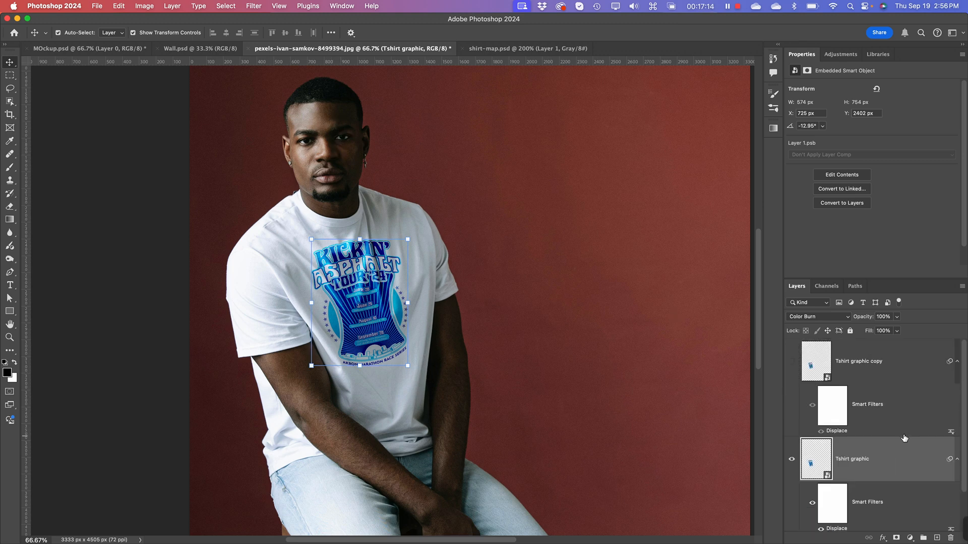
left_click(792, 362)
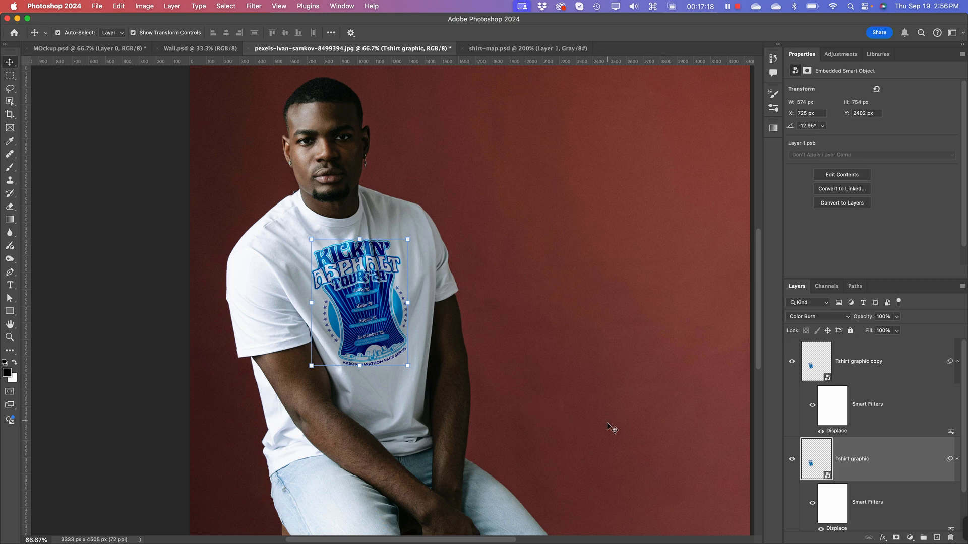
Step: Examine how the lettering and artwork follow the shirt's folds, both in close-up and on the whole shirt
key("super+plus")
key("super+plus")
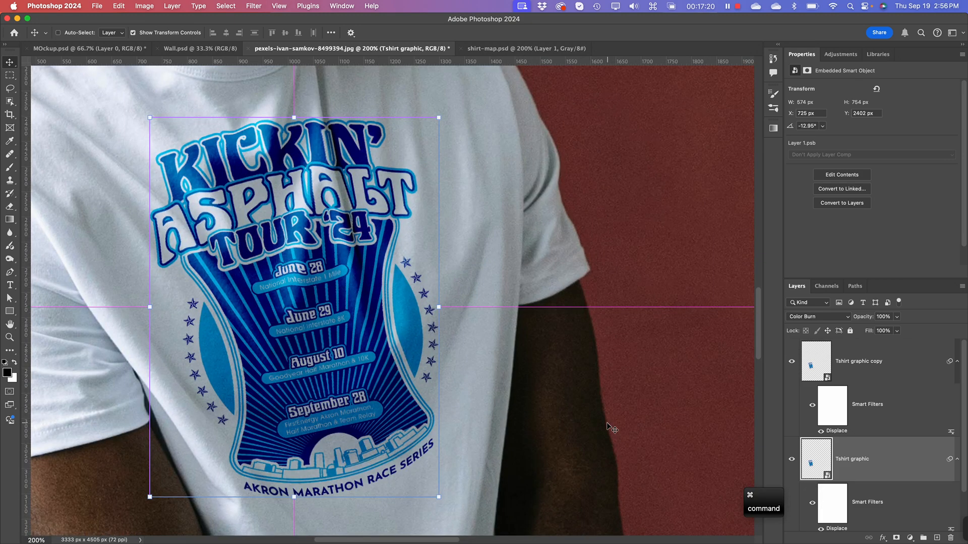
key("super+minus")
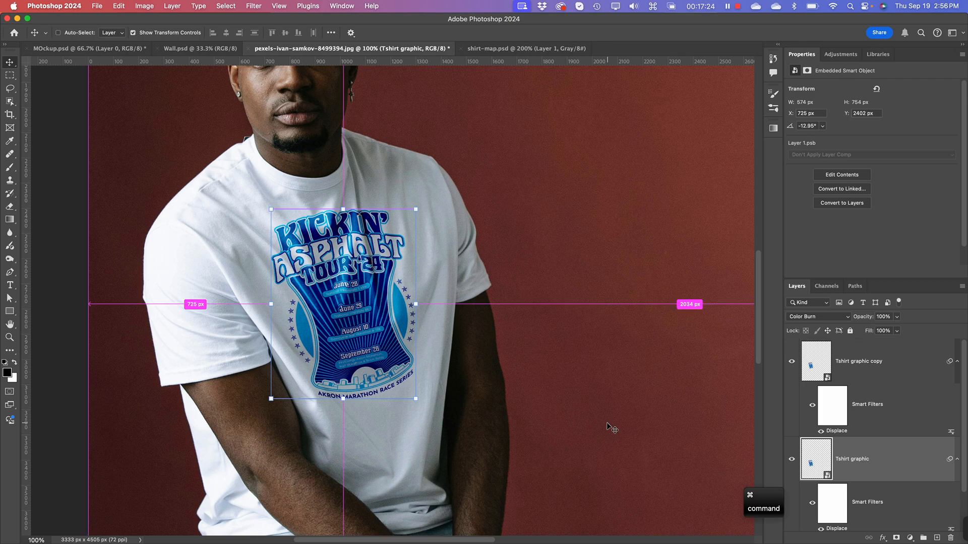
key("super+plus")
key("super+plus")
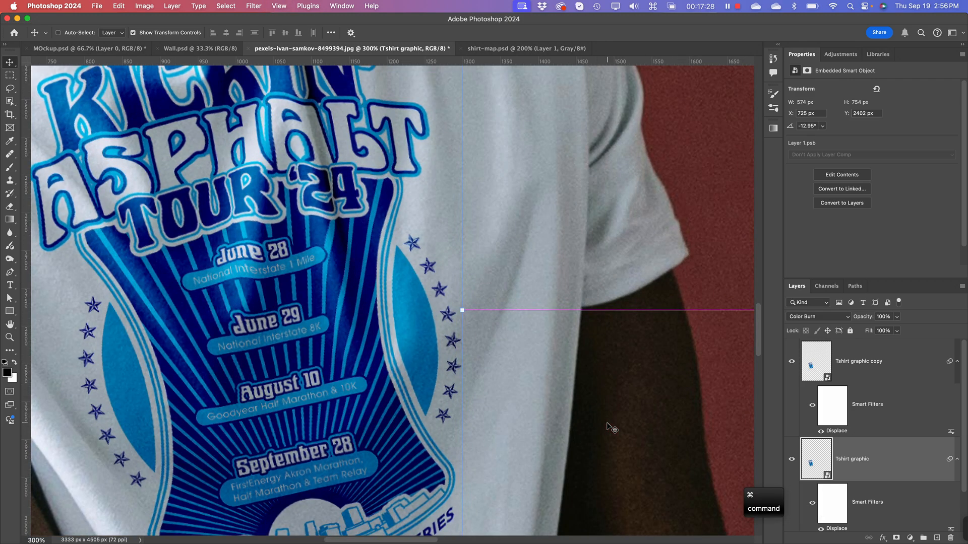
key("super+minus")
key("super+plus")
key("super+plus")
key("super+plus")
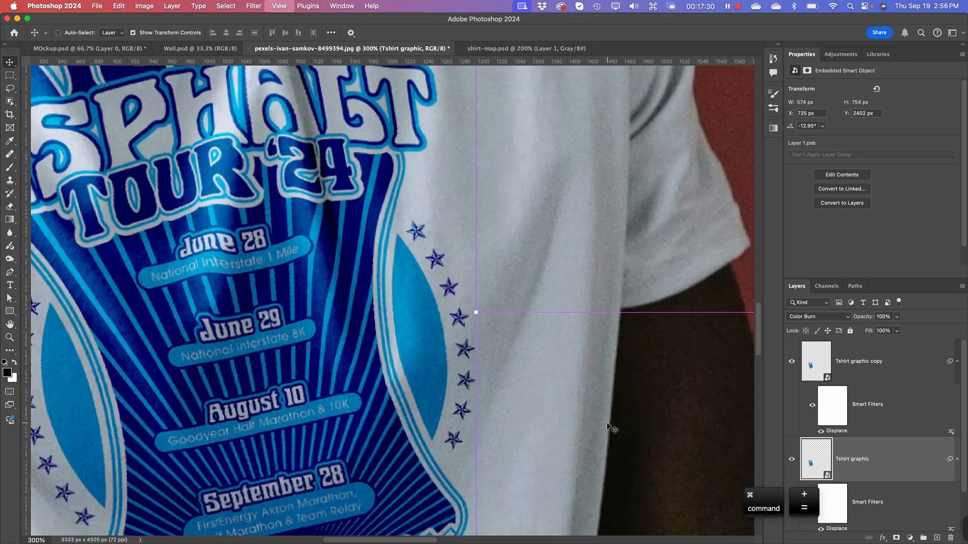
key("super+minus")
key("super+minus")
key("super+minus")
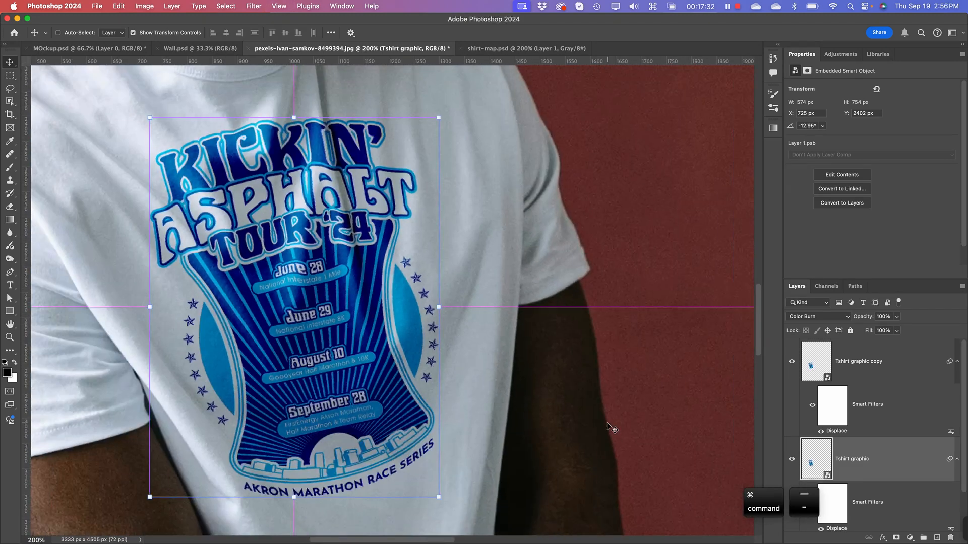
key("super+minus")
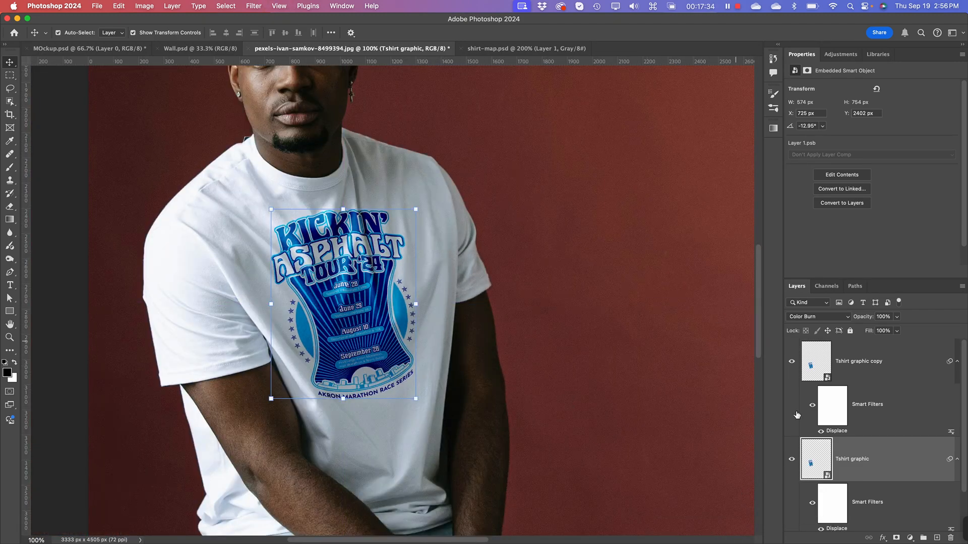
Step: Hide the Tshirt graphic copy layer and set the Tshirt graphic layer's blend mode to Normal
left_click(790, 362)
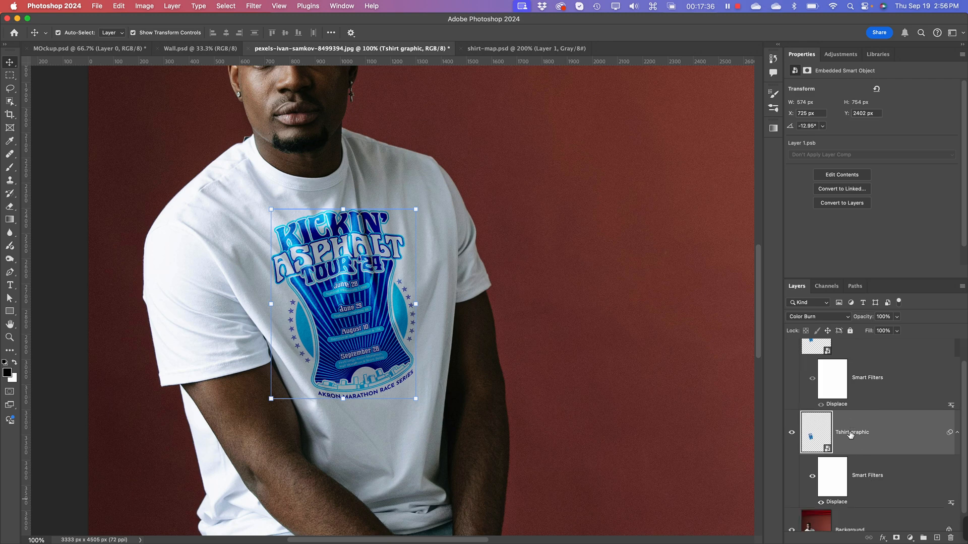
scroll(853, 439, "down", 1)
left_click(810, 318)
left_click(806, 266)
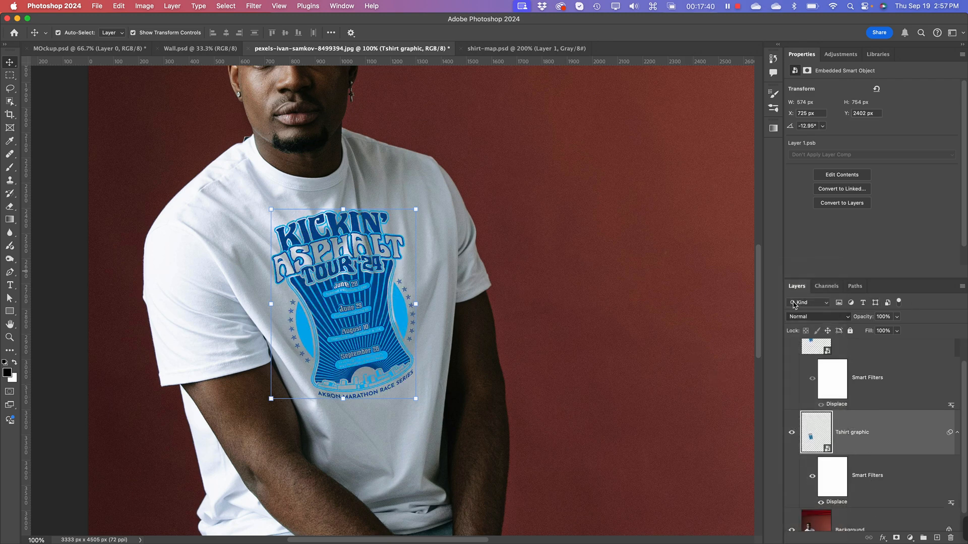
Step: Open the Blending Options of the Tshirt graphic layer with the shirt artwork in close-up
key("super+plus")
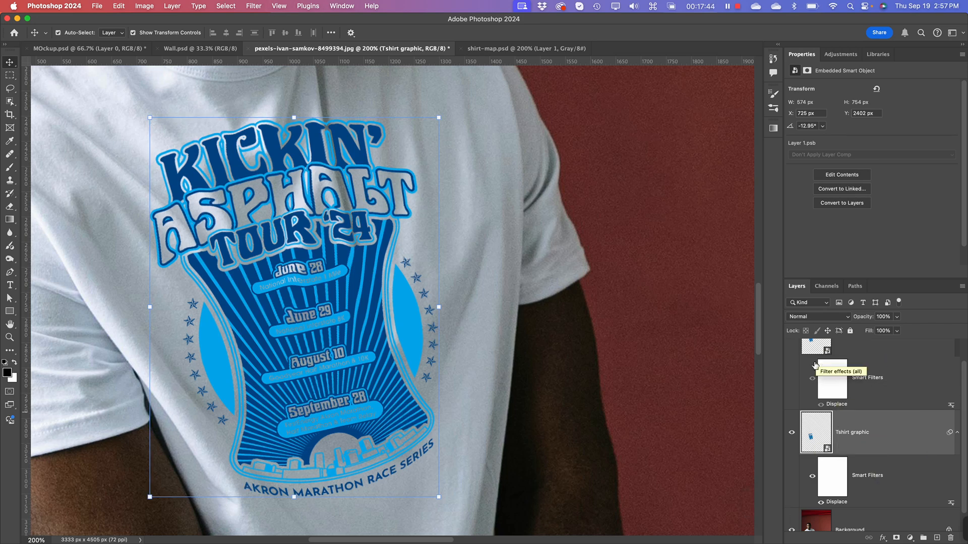
scroll(791, 349, "up", 1)
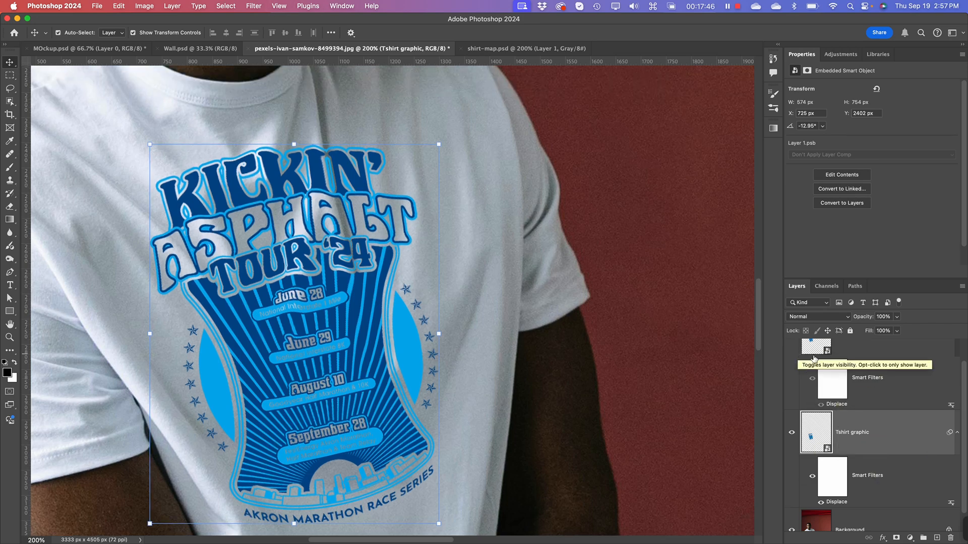
right_click(897, 429)
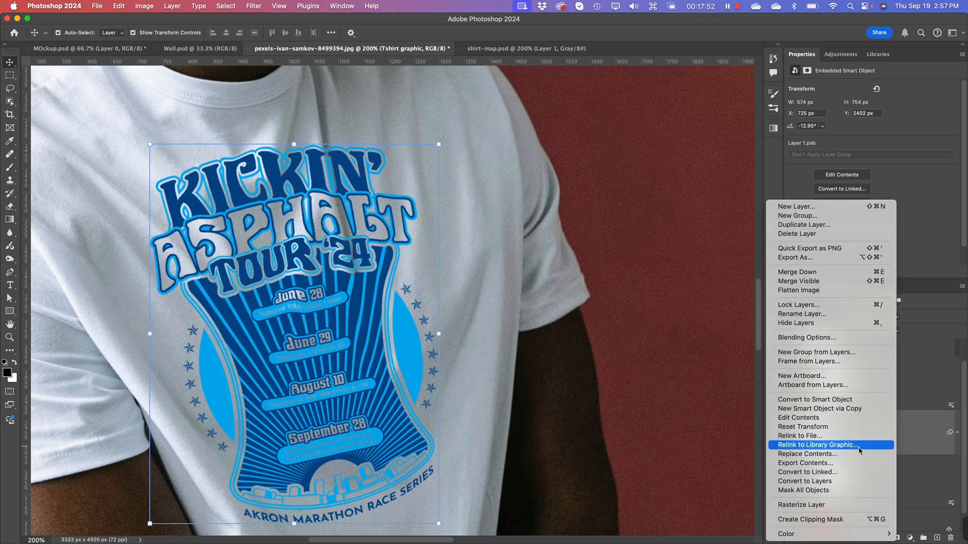
left_click(817, 341)
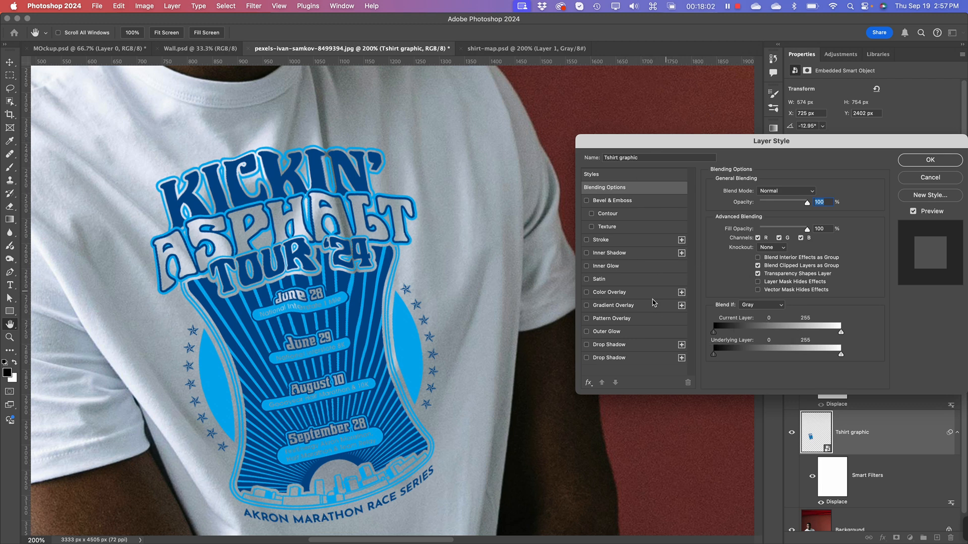
left_click(367, 188, "super")
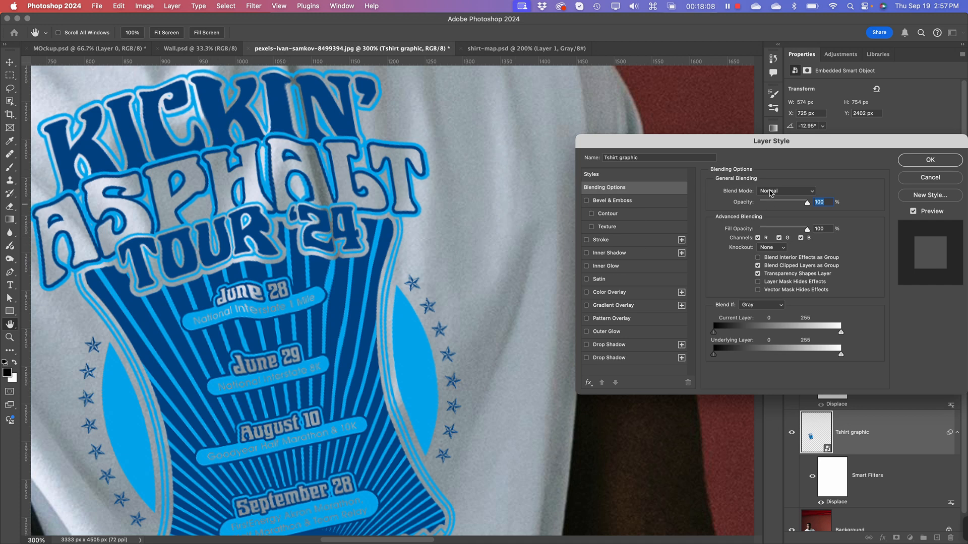
left_click(770, 192)
left_click(737, 177)
Step: Split the white Blend If slider of the underlying layer and set its range to 224 / 255
mouse_move(717, 357)
left_mouse_down()
mouse_move(769, 354)
mouse_move(707, 357)
left_mouse_up()
mouse_move(841, 355)
left_mouse_down()
mouse_move(823, 355)
mouse_move(836, 356)
left_mouse_up()
key("alt")
key("alt")
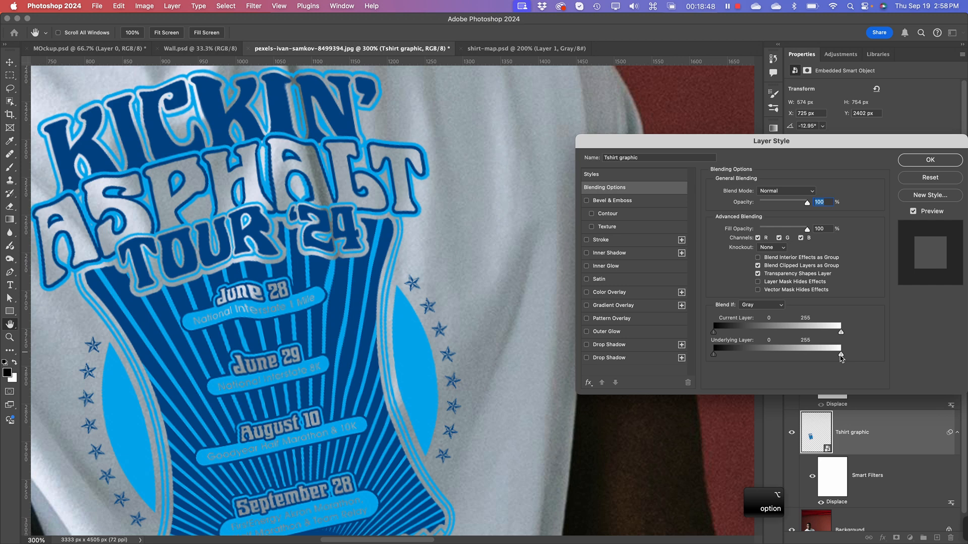
left_click_drag(841, 356, 832, 359)
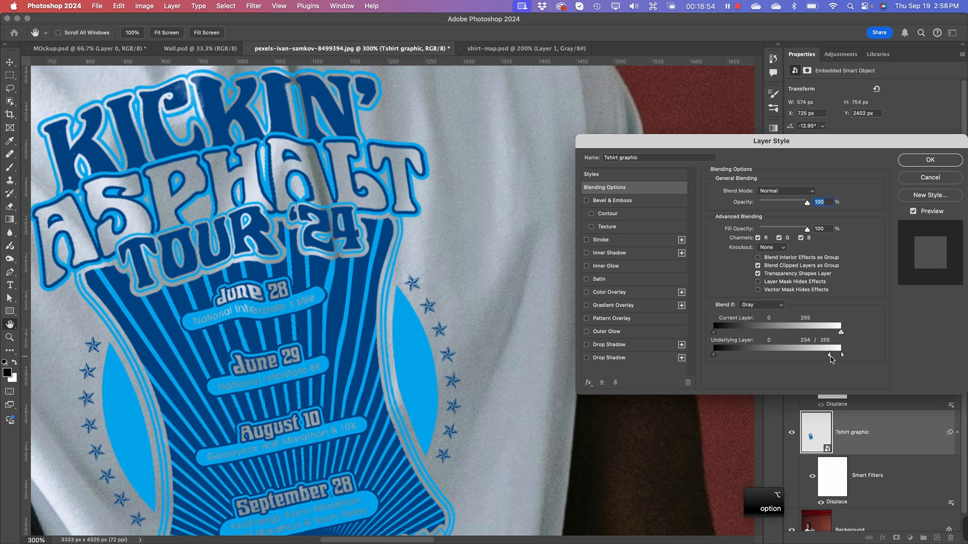
mouse_move(831, 358)
left_mouse_down()
mouse_move(816, 360)
mouse_move(824, 361)
left_mouse_up()
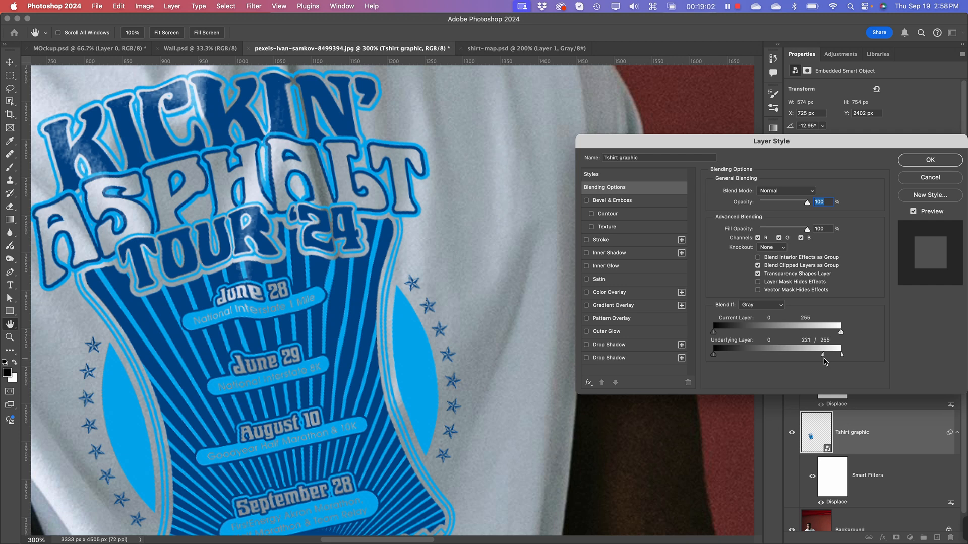
left_click_drag(825, 361, 828, 361)
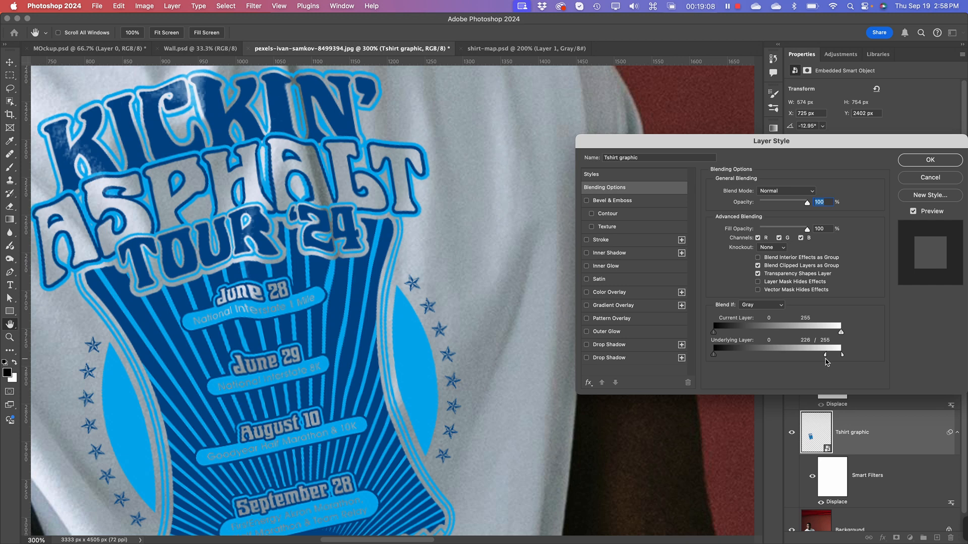
left_click_drag(827, 361, 826, 362)
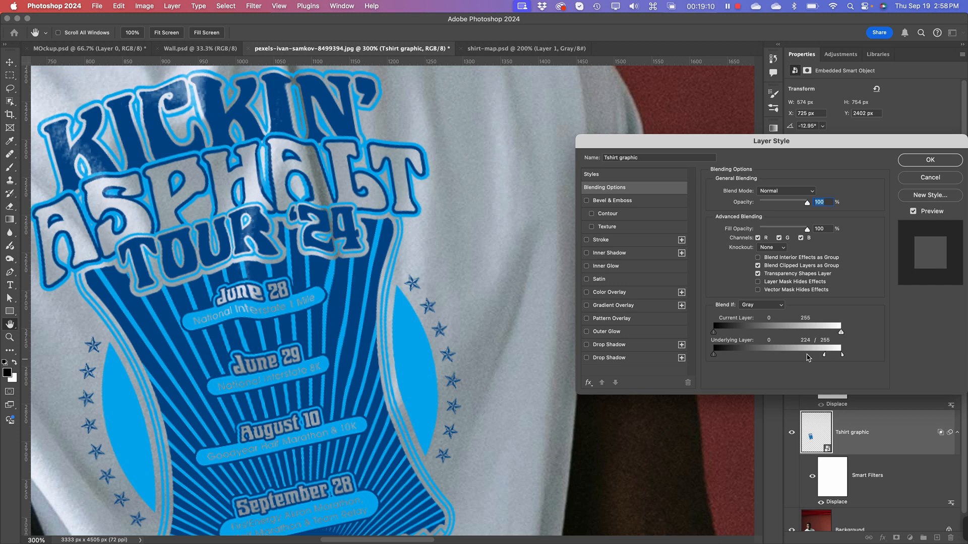
Step: Try splitting the underlying layer's black Blend If slider to 0 / 19 and return it to 0
key("super+equal")
key("space")
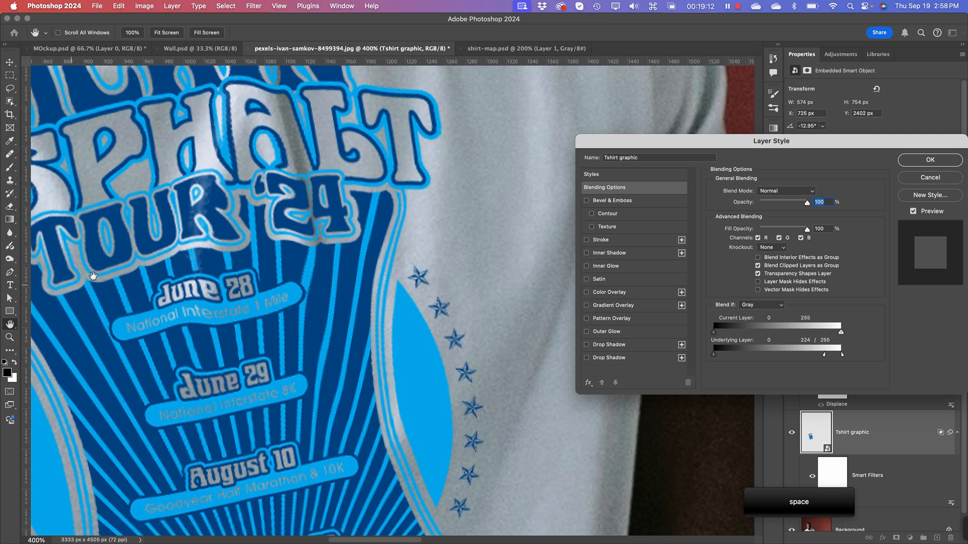
left_click_drag(93, 276, 345, 384)
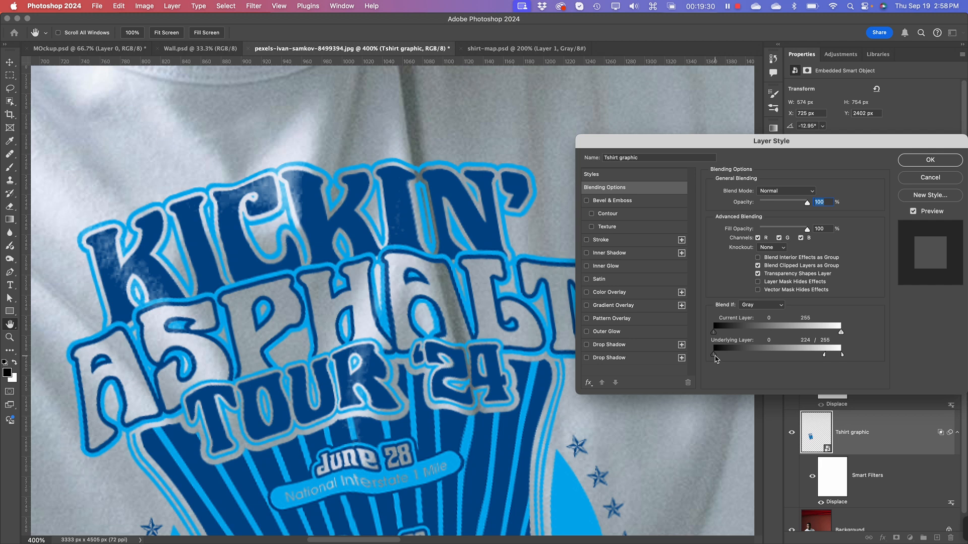
key("alt")
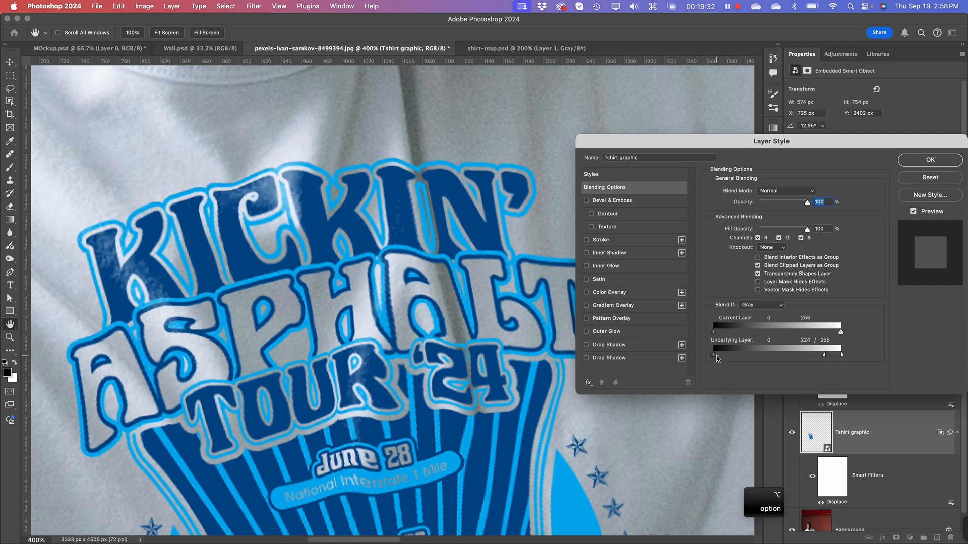
mouse_move(714, 355)
left_mouse_down()
mouse_move(791, 356)
mouse_move(712, 361)
left_mouse_up()
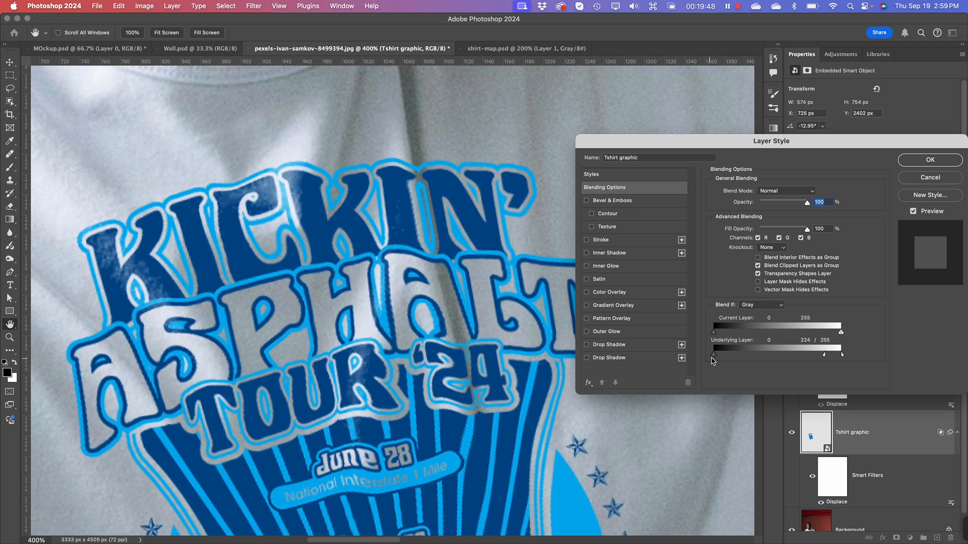
key("alt")
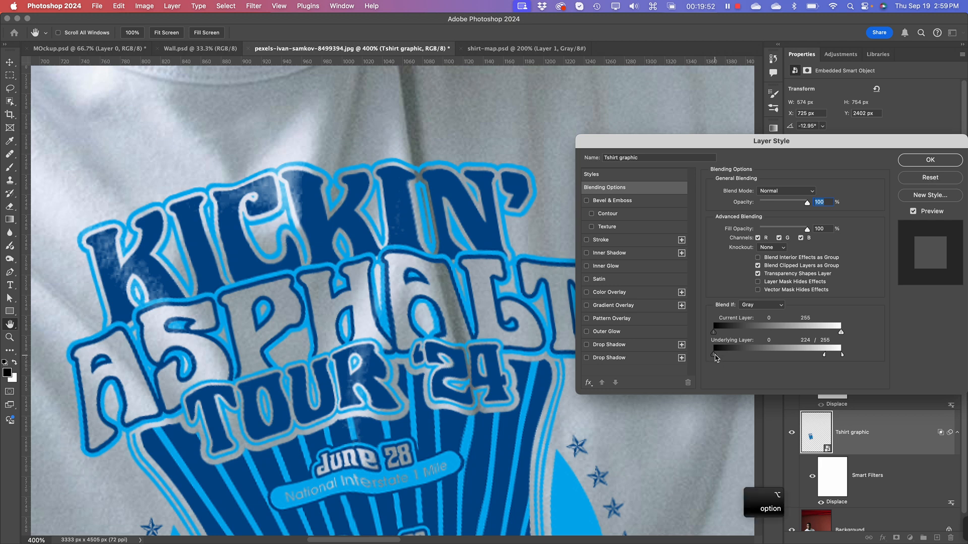
mouse_move(716, 358)
left_mouse_down()
mouse_move(747, 358)
mouse_move(726, 359)
left_mouse_up()
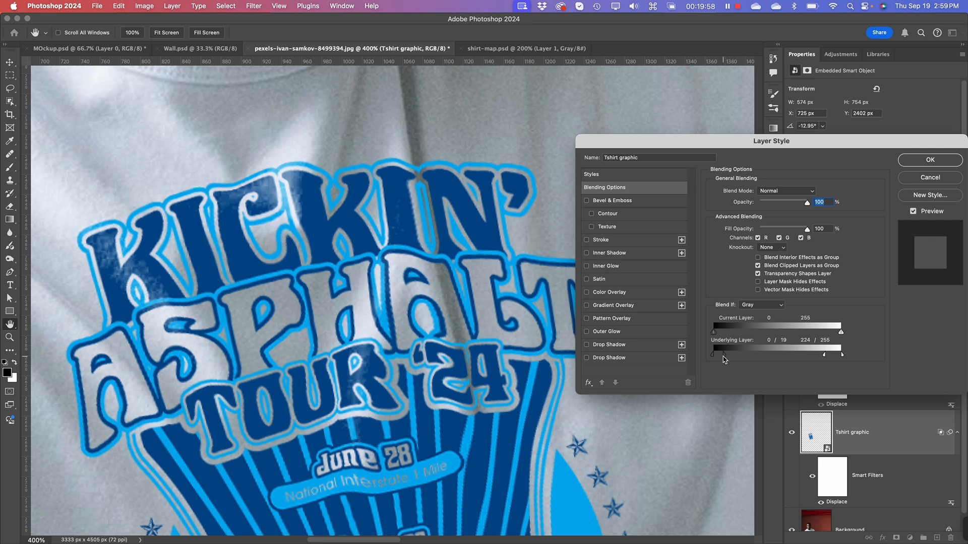
left_click_drag(720, 359, 718, 359)
mouse_move(717, 355)
left_mouse_down()
mouse_move(736, 355)
mouse_move(707, 361)
left_mouse_up()
Step: Lower the underlying layer's split white Blend If range to 211 / 255 and check the blending on the whole shirt
left_click_drag(825, 359, 820, 359)
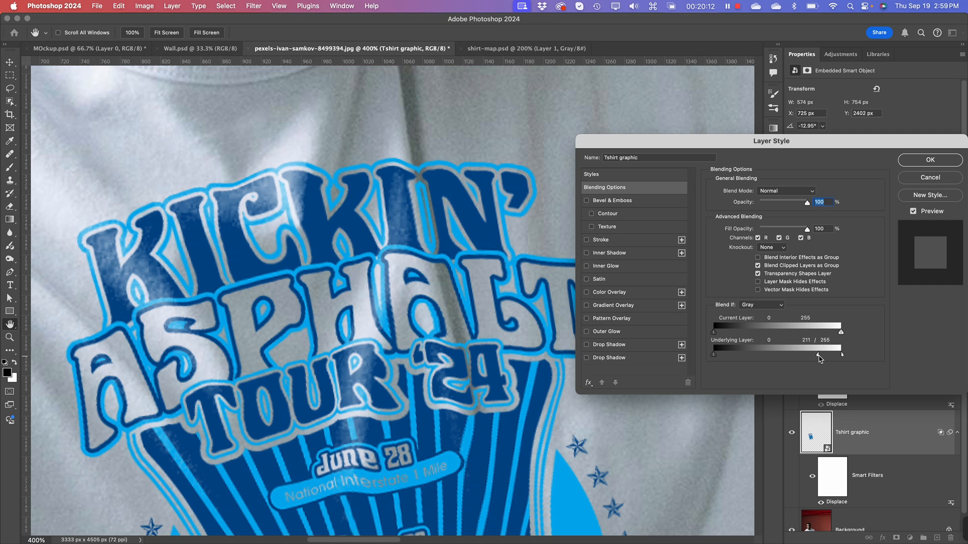
key("super+minus")
key("super+minus")
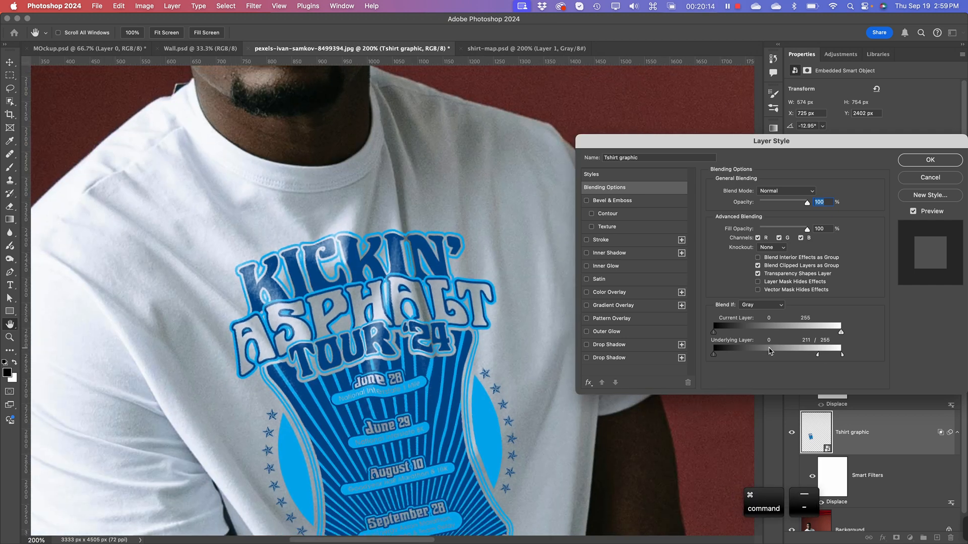
key("super+minus")
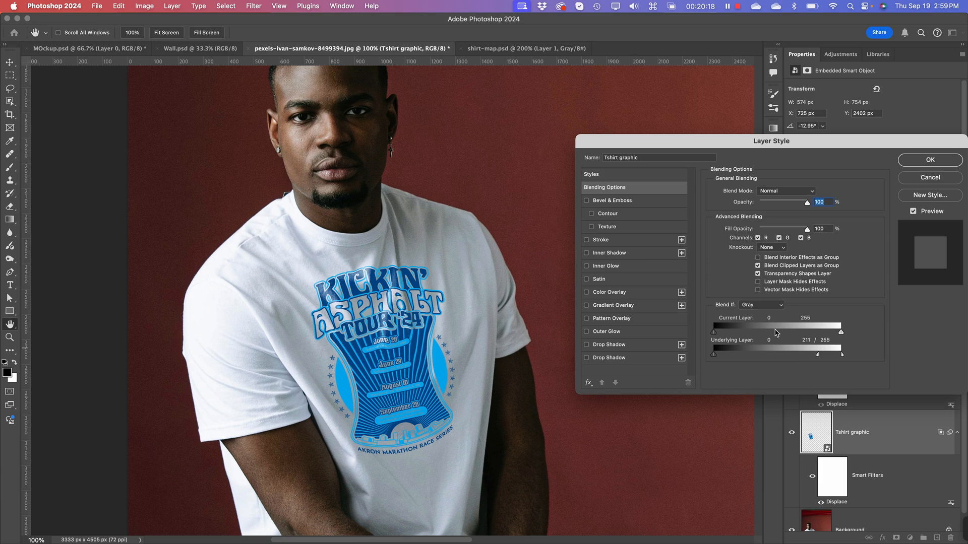
Step: Change the Tshirt graphic layer's blend mode to Multiply in its Blending Options
key("super+plus")
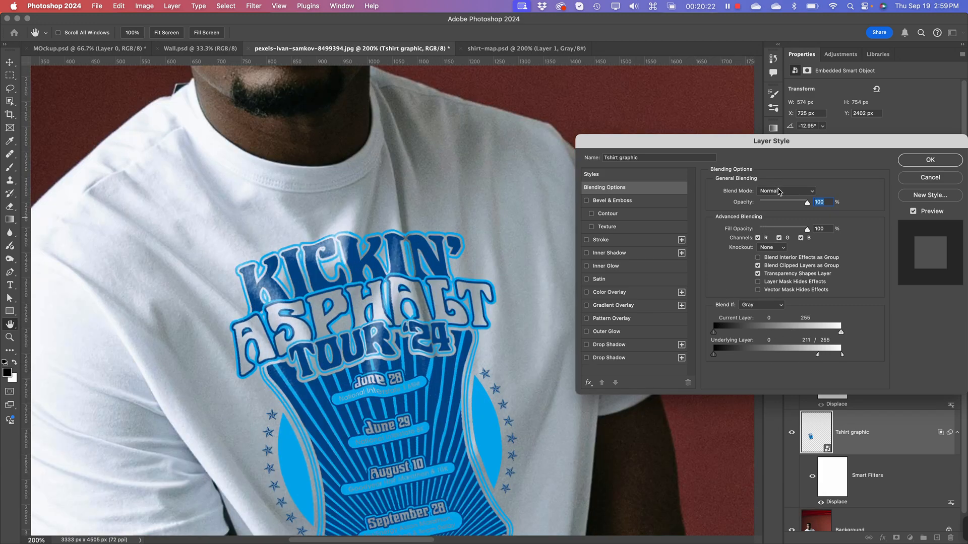
left_click(776, 193)
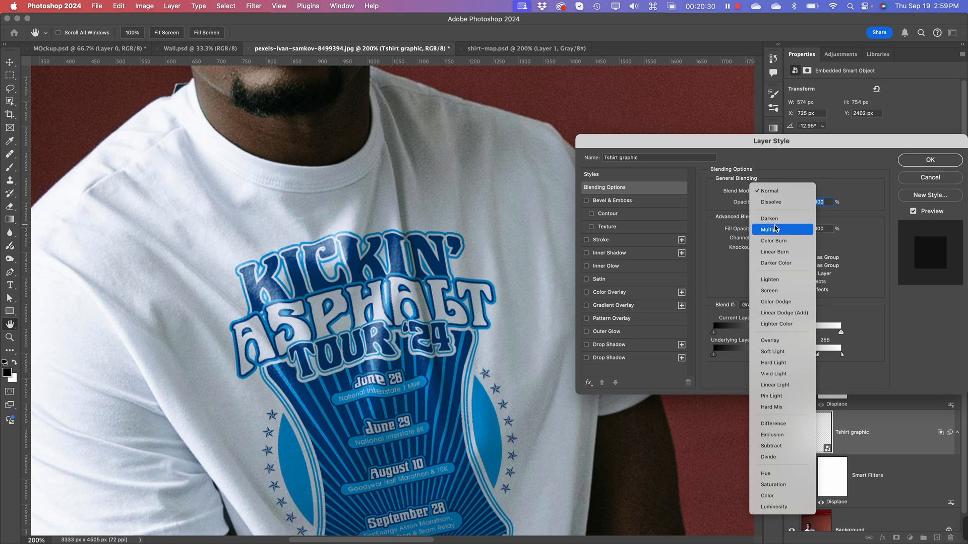
left_click(775, 228)
Step: Fine-tune the underlying layer's white Blend If range to 207 / 255 and check the artwork on the whole shirt
key("super+equal")
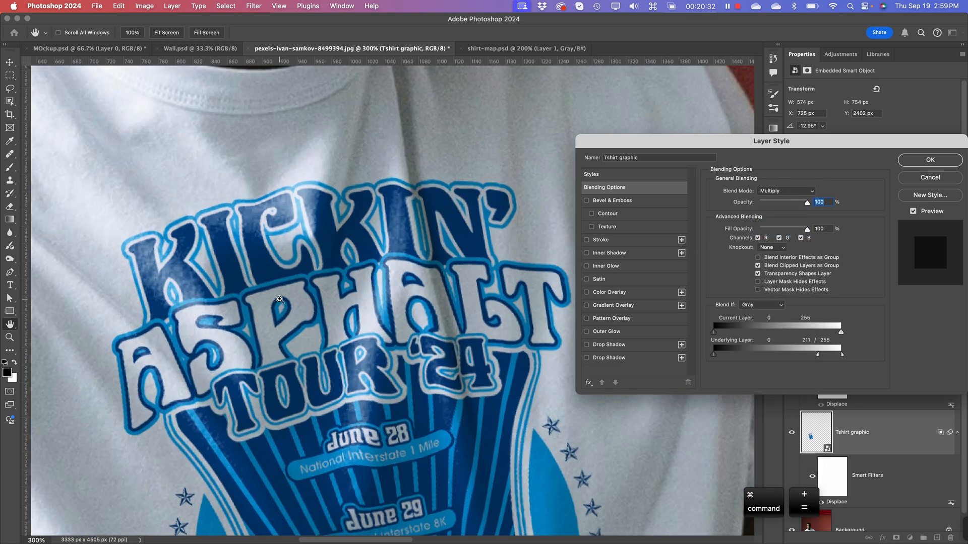
key("super+equal")
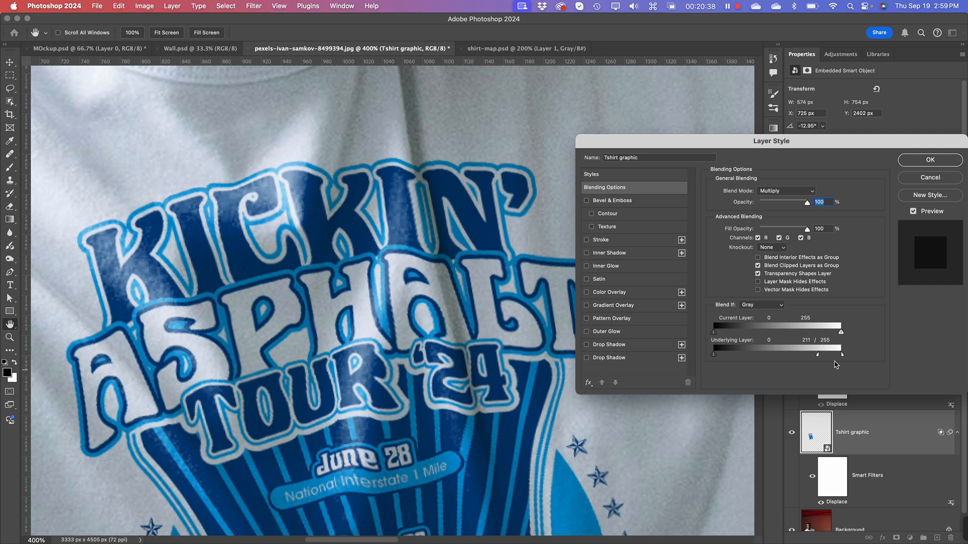
left_click_drag(819, 357, 817, 356)
key("super+minus")
key("super+minus")
key("super+minus")
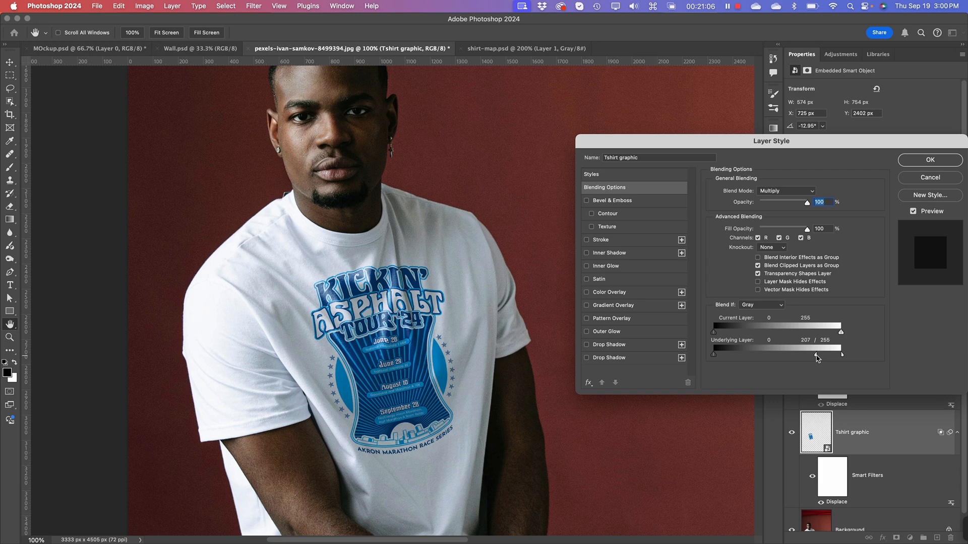
Step: Move the Layer Style dialog off the artwork, try the Inner Shadow effect and turn it off again
left_click_drag(732, 146, 650, 16)
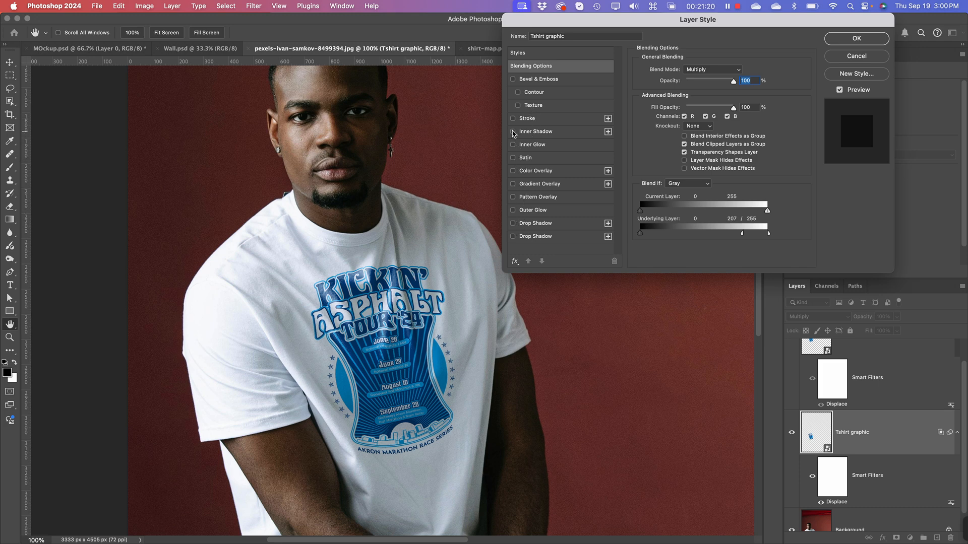
left_click(513, 132)
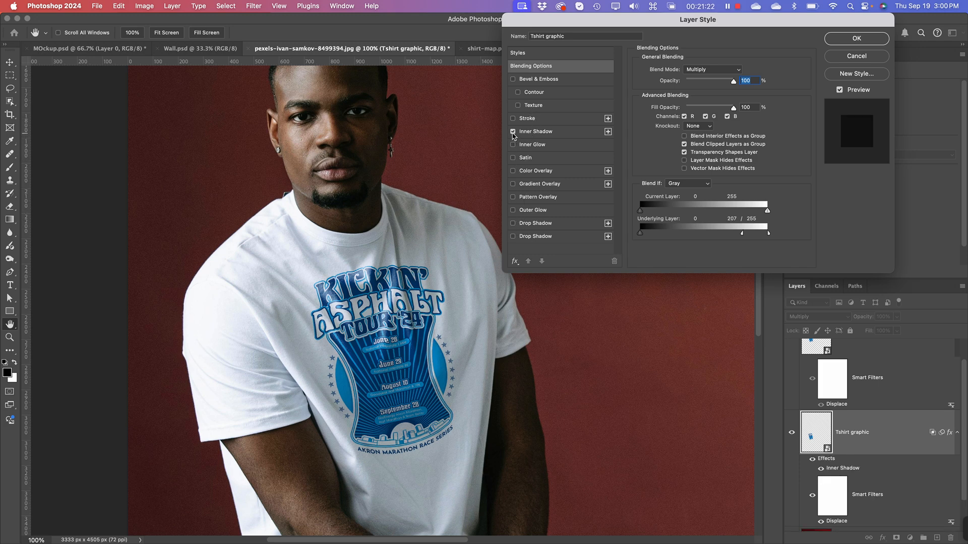
left_click(512, 132)
Step: Try a Bevel & Emboss effect on the Tshirt graphic with depth 84%, size 9 px and soften 4 px, and turn it off again
key("super+equal")
key("super+equal")
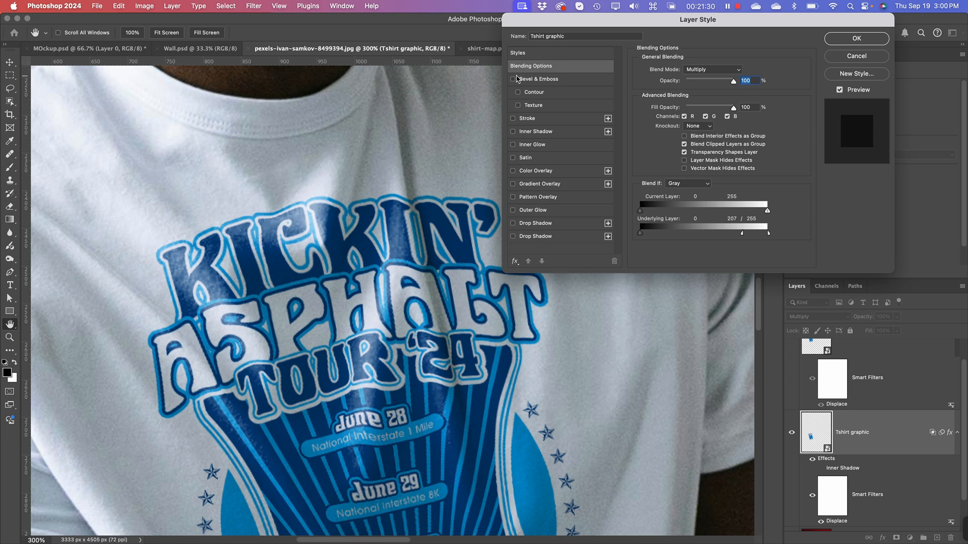
left_click(513, 79)
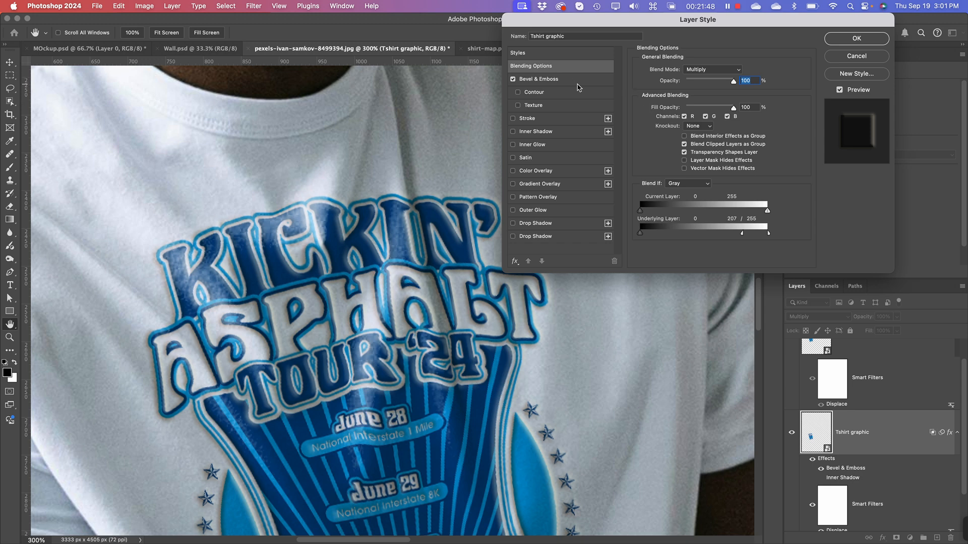
left_click(555, 79)
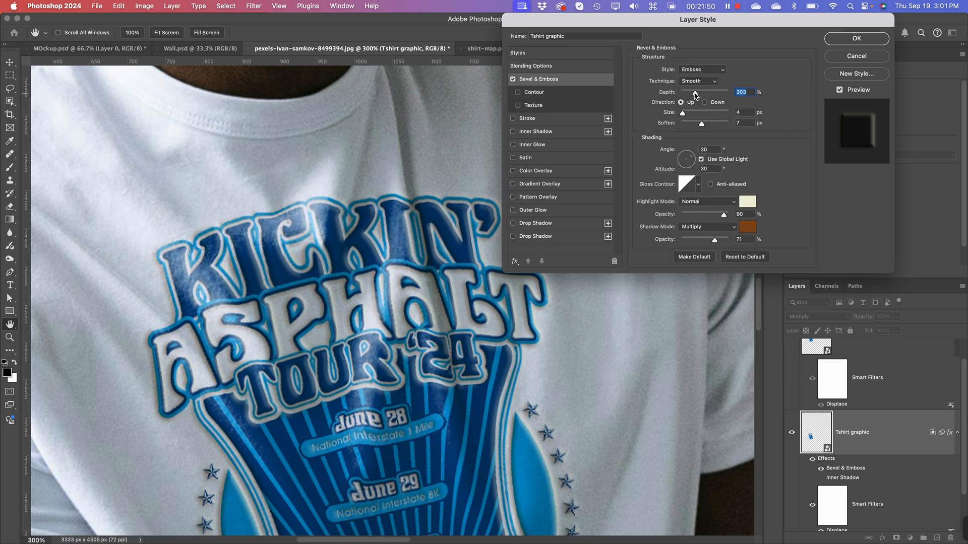
left_click_drag(696, 94, 683, 92)
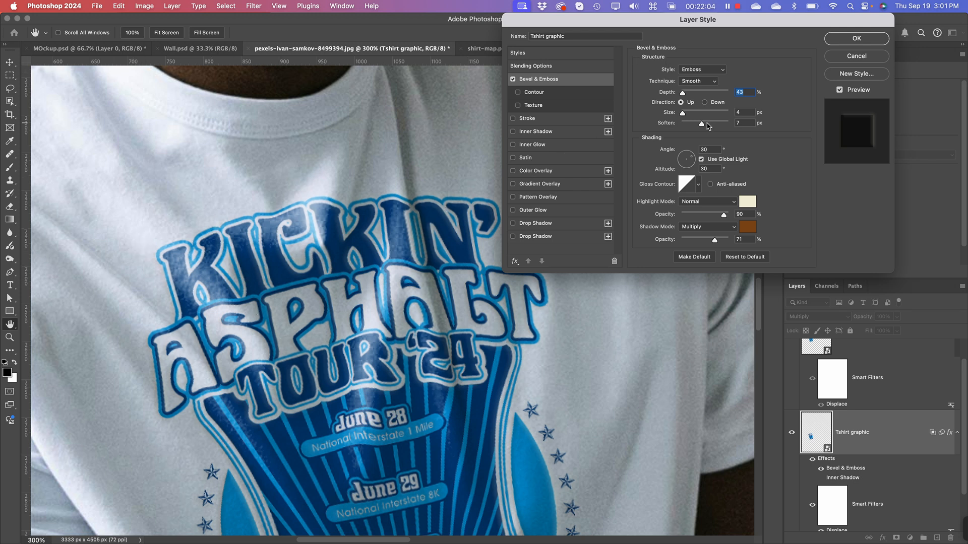
left_click_drag(701, 127, 685, 113)
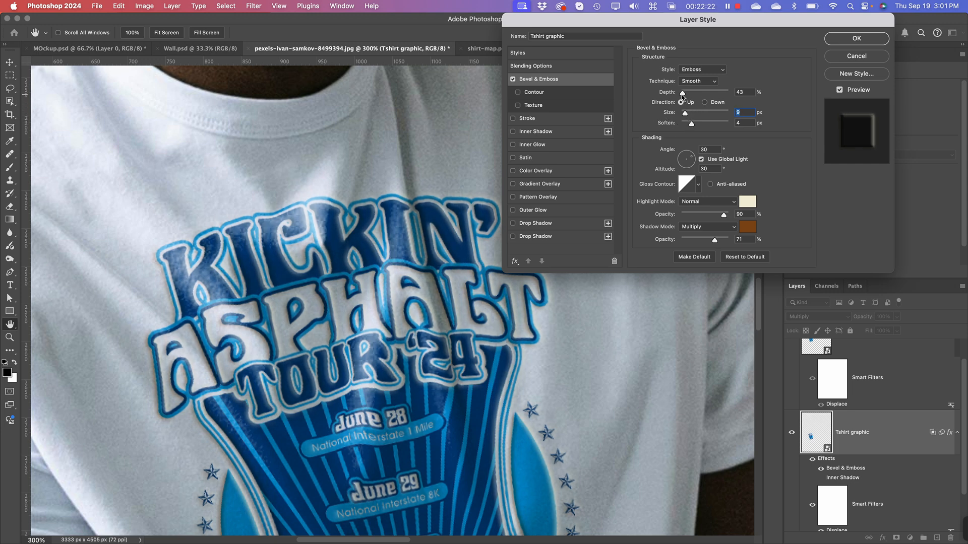
left_click_drag(682, 94, 686, 92)
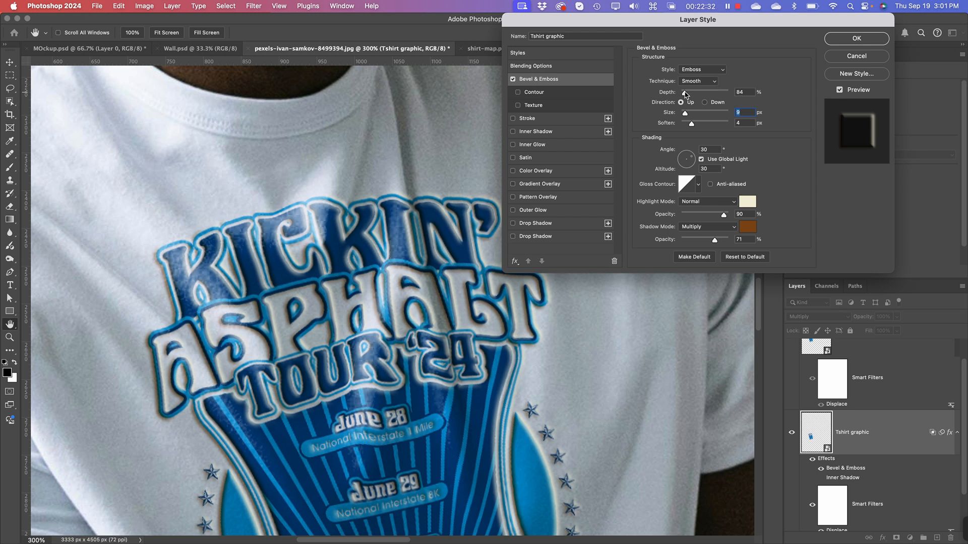
left_click(684, 93)
left_click(513, 79)
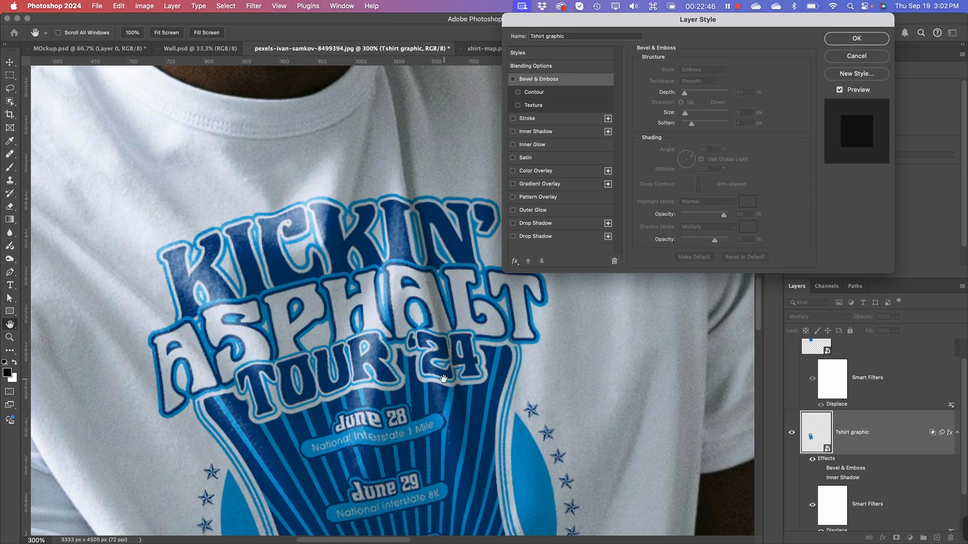
Step: Fine-tune the underlying layer's white Blend If range to 207 / 254 and apply the Tshirt graphic's layer style
key("super+minus")
key("super+minus")
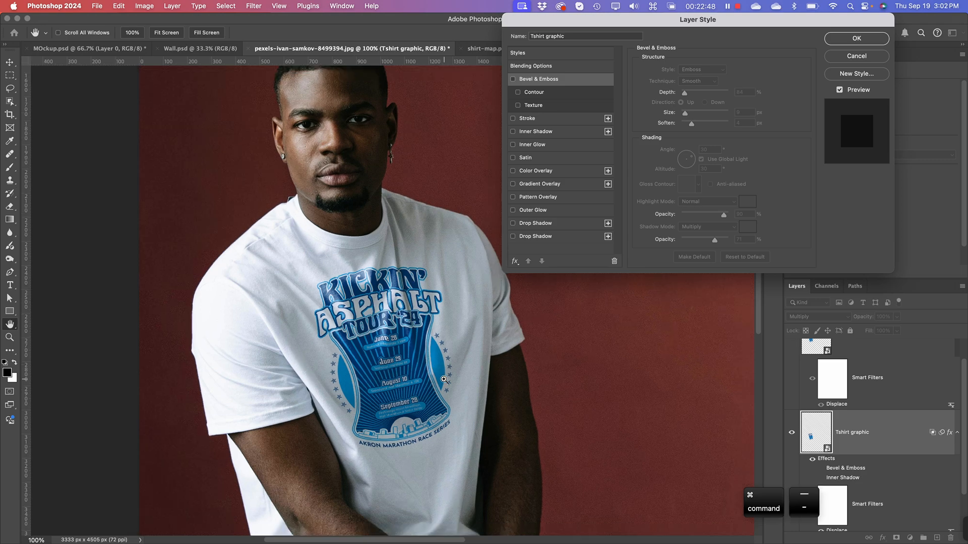
key("super+minus")
key("super+equal")
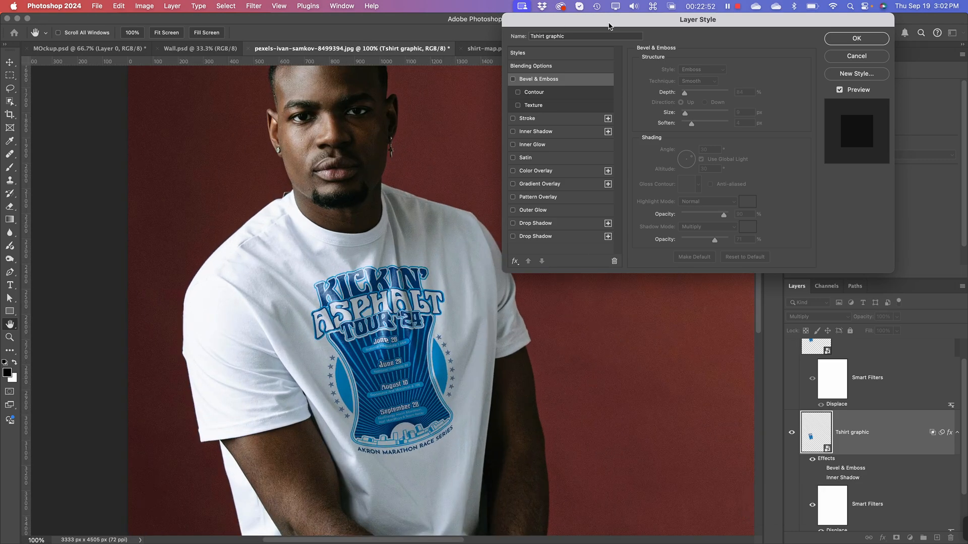
left_click_drag(613, 25, 678, 31)
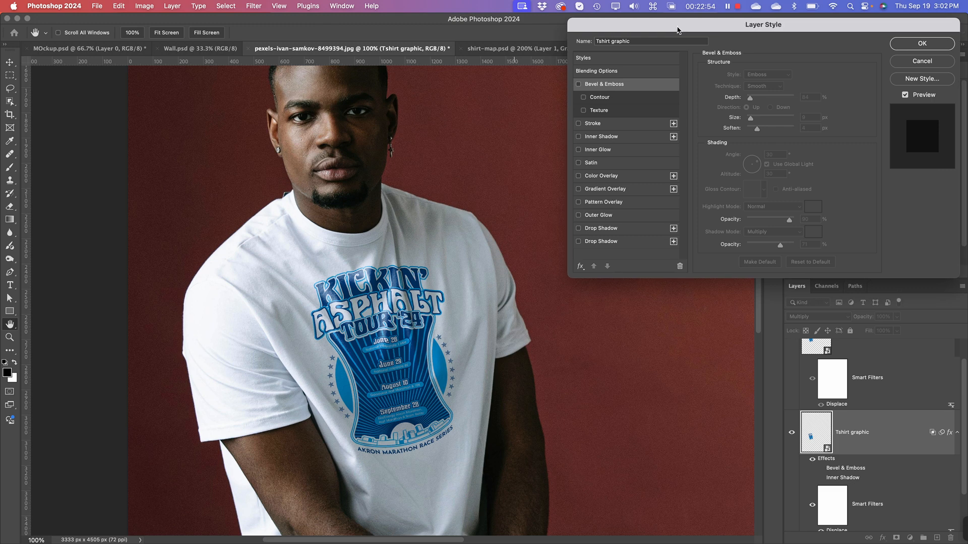
left_click_drag(388, 371, 349, 326)
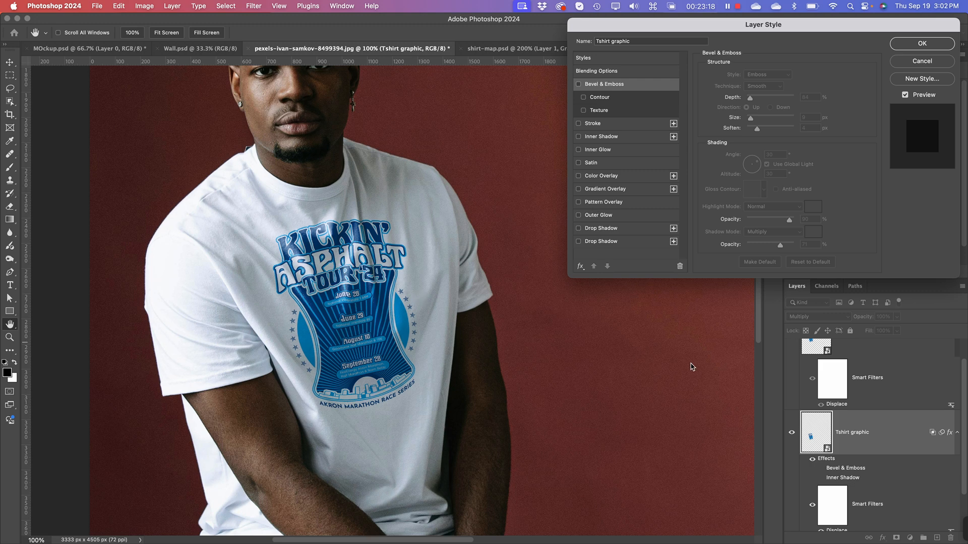
left_click(608, 71)
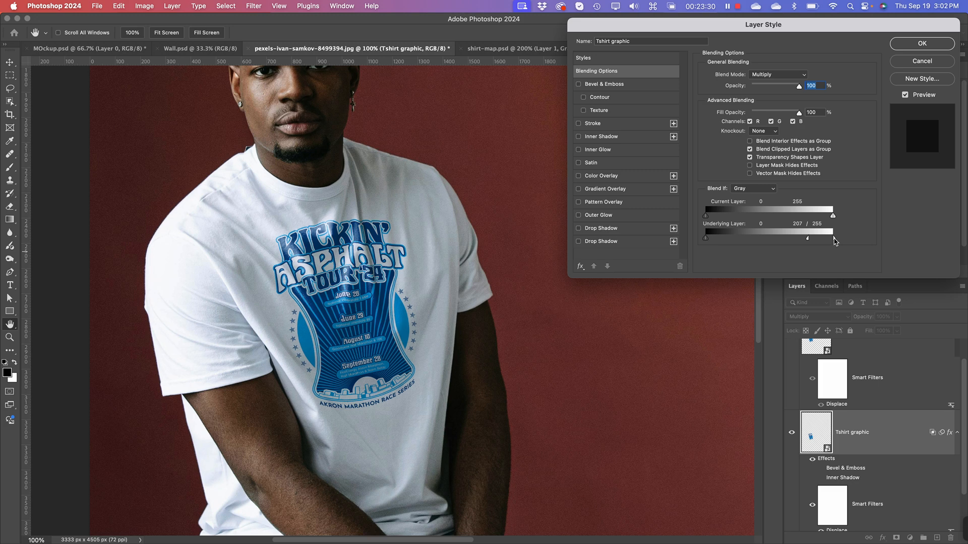
left_click_drag(834, 241, 826, 241)
left_click_drag(824, 242, 824, 243)
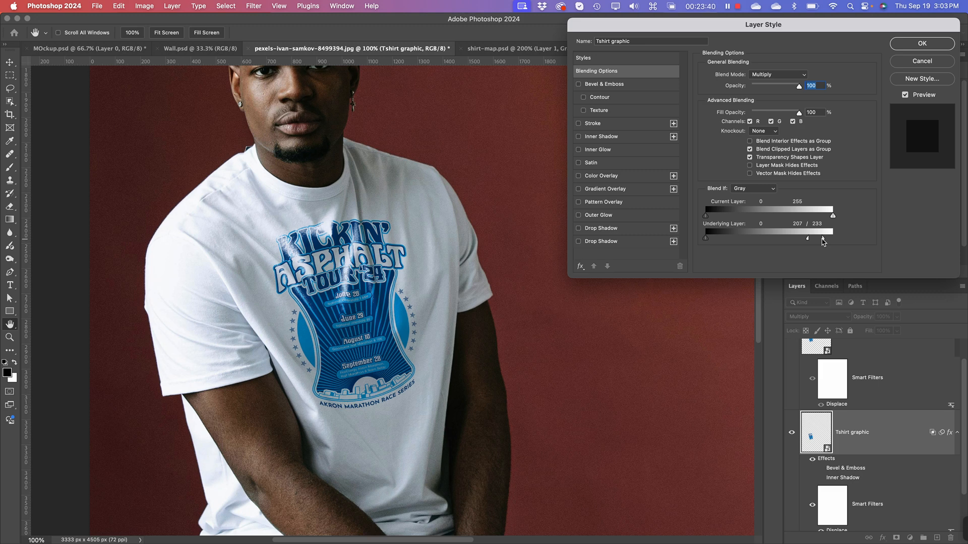
left_click_drag(822, 242, 832, 243)
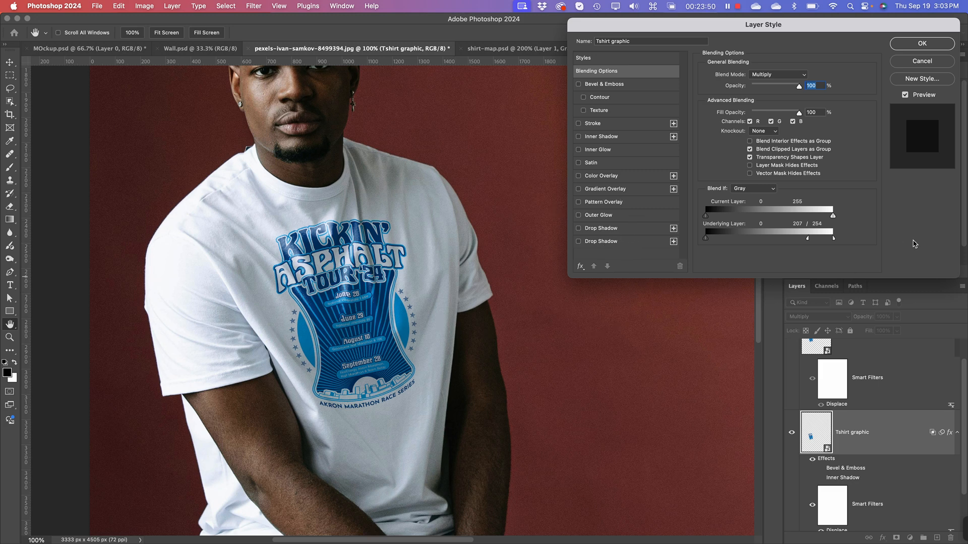
left_click(916, 65)
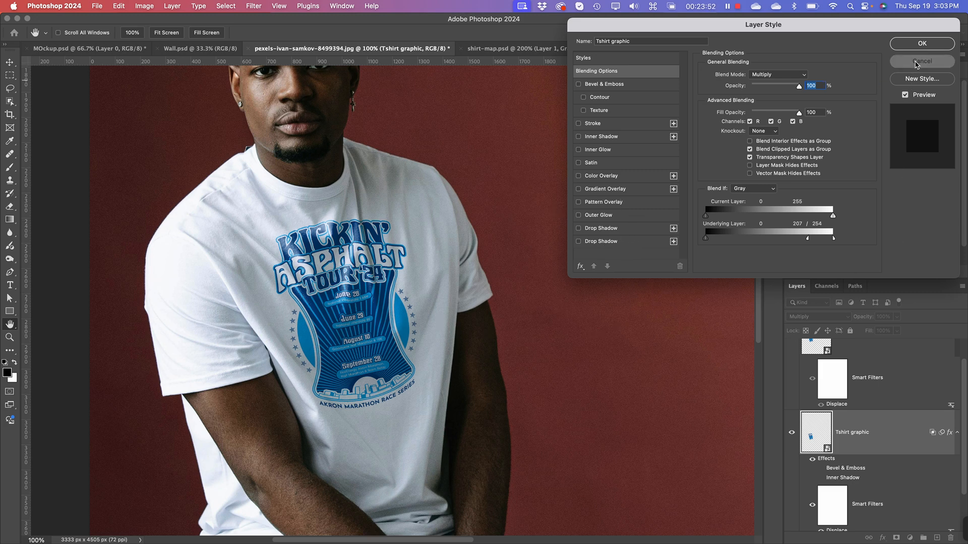
left_click(925, 44)
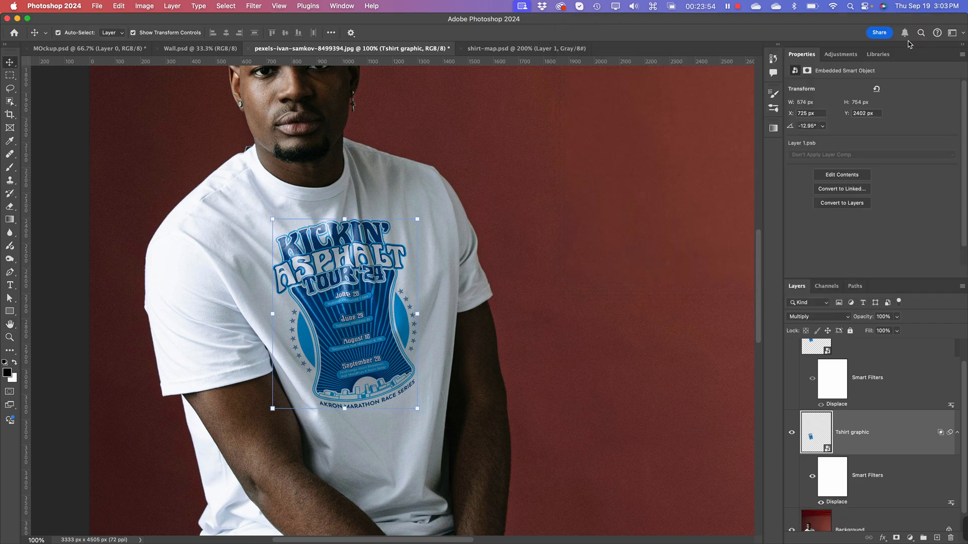
Step: Deselect the Tshirt graphic layer and examine how the artwork blends into the shirt, both close up and in the wider photo
key("super")
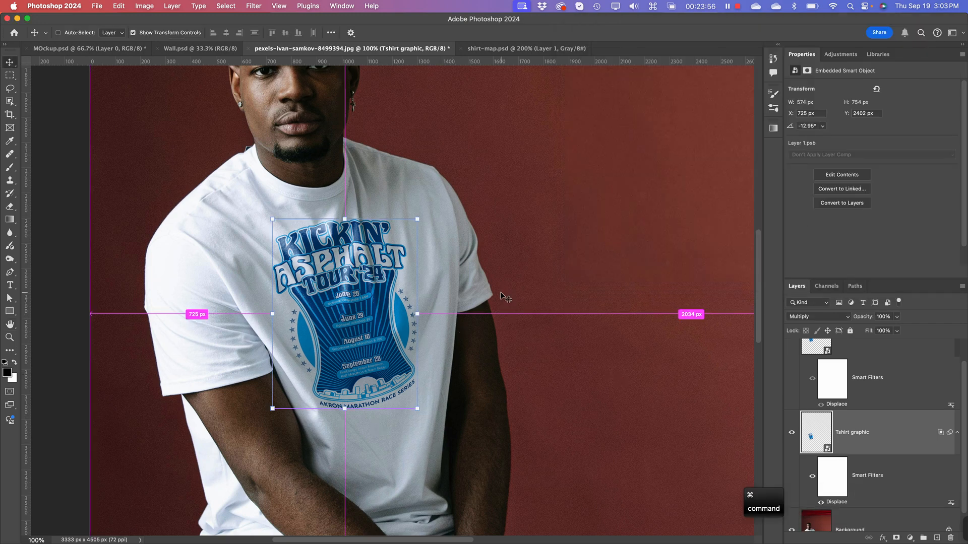
key("super+minus")
key("space")
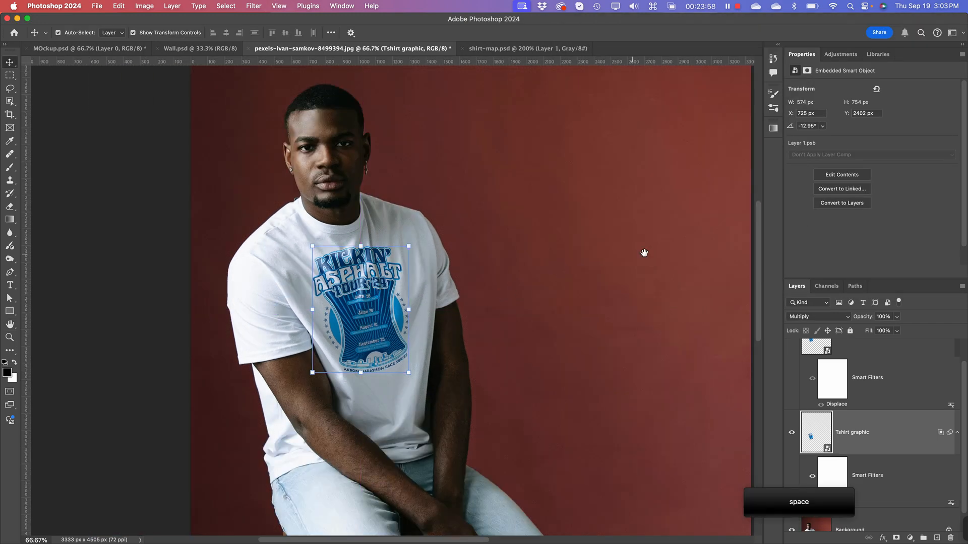
left_click_drag(568, 382, 521, 357)
left_click(543, 386)
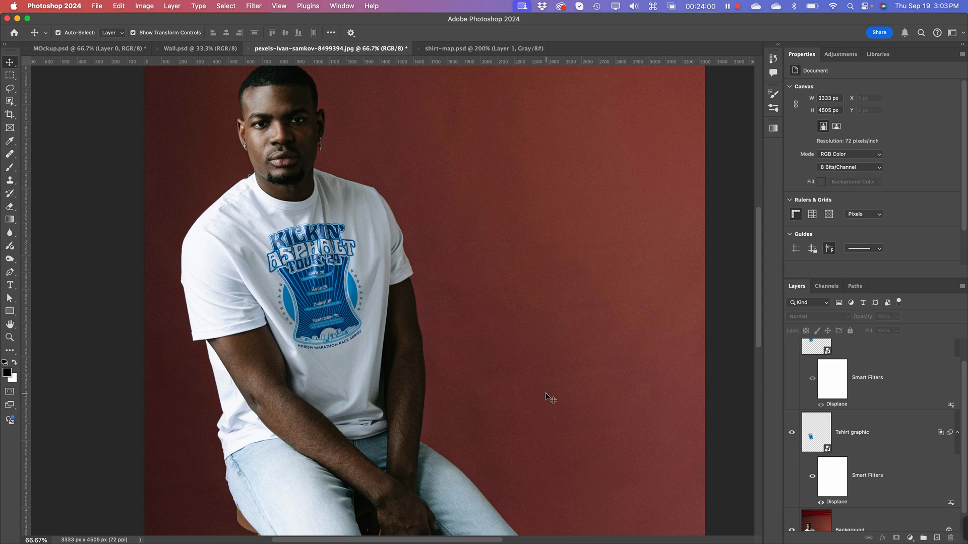
key("super+equal")
key("super+equal")
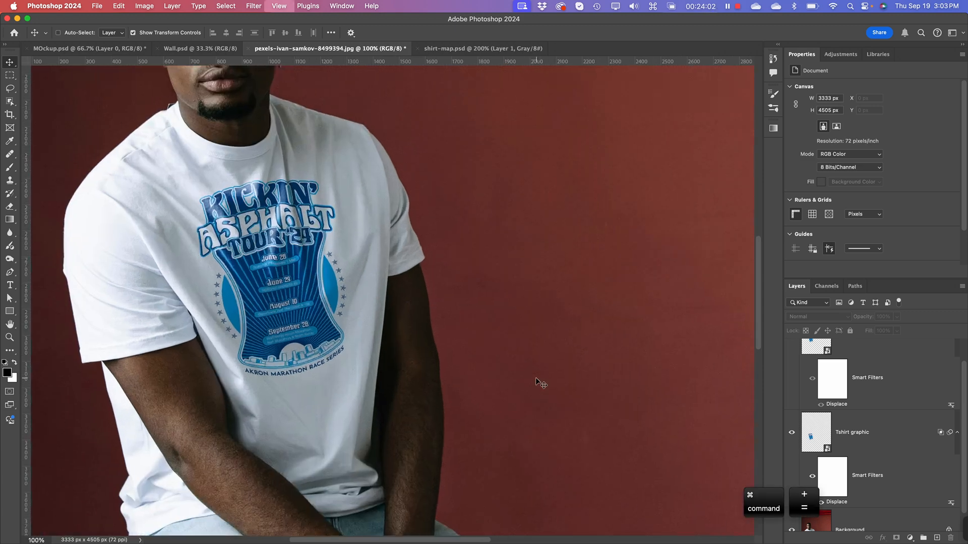
key("super+minus")
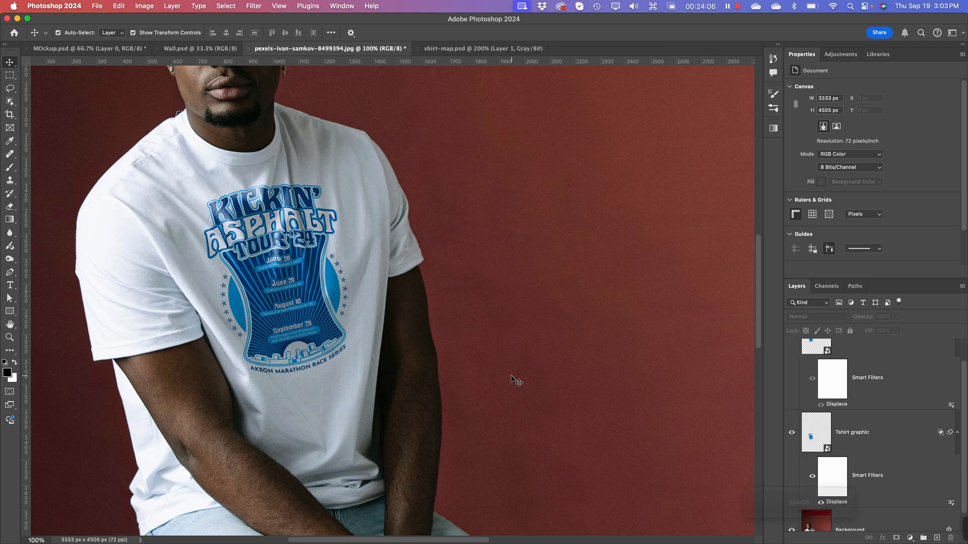
key("super+minus")
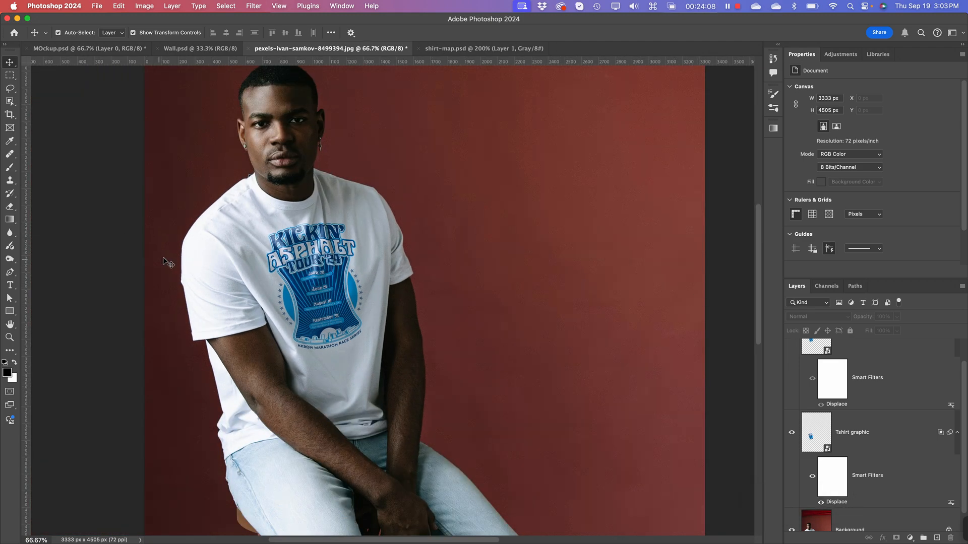
Step: View the whole composition in MOckup.psd for comparison and return to the pexels-ivan-samkov-8499394.jpg document
left_click(101, 49)
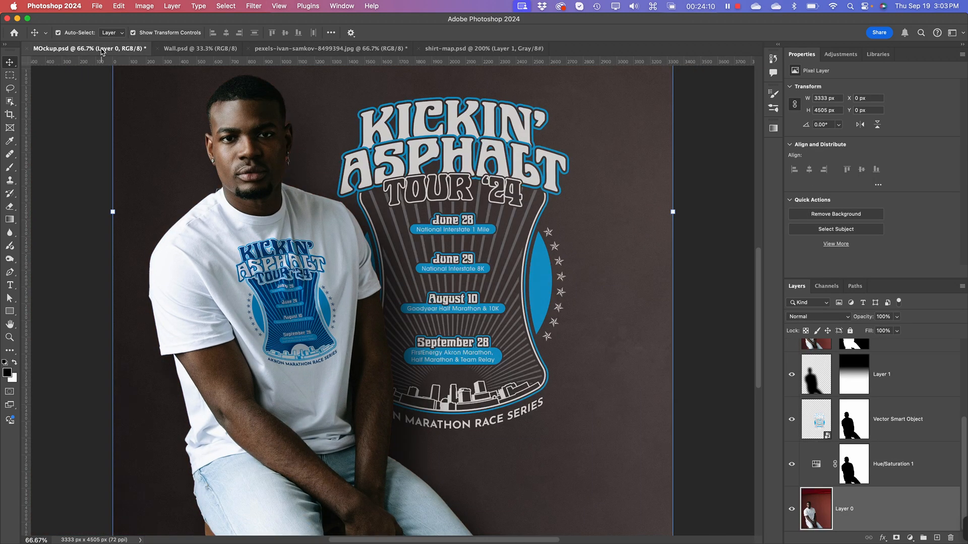
key("super")
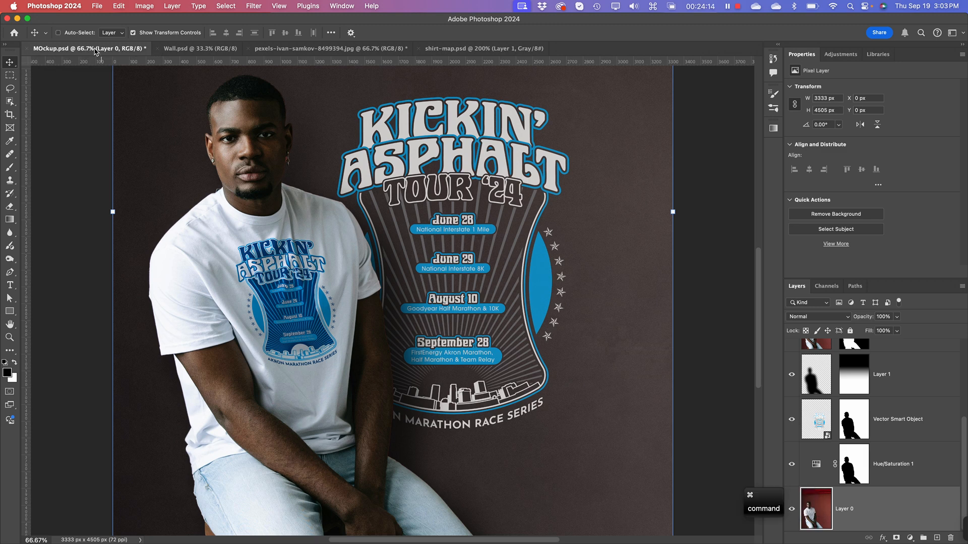
key("super+minus")
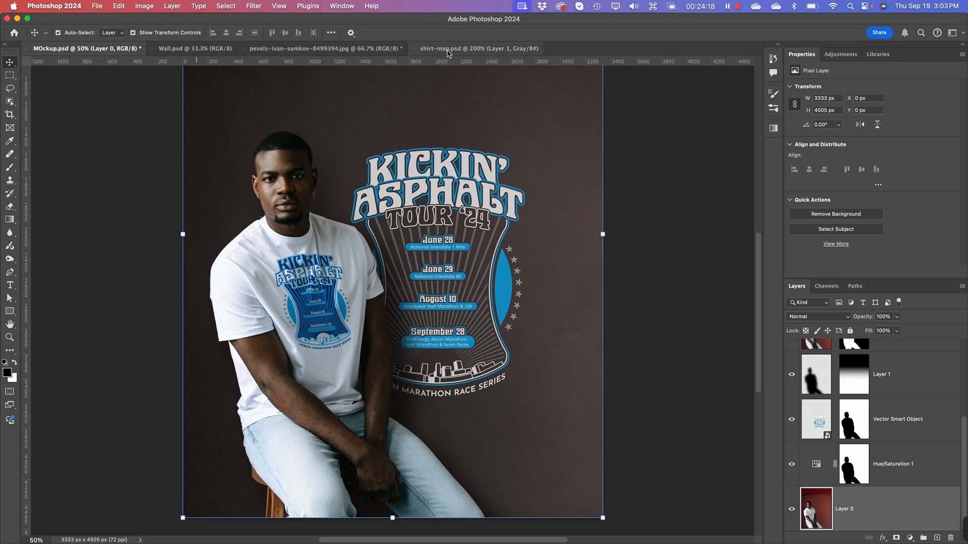
left_click(288, 49)
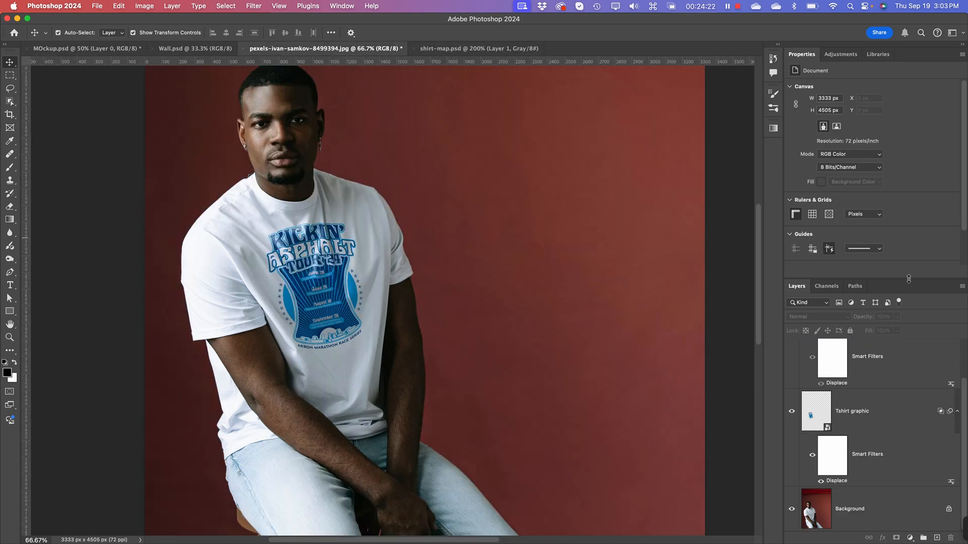
Step: Enlarge the layer list, delete the hidden Tshirt graphic copy layer and leave no layer selected
left_click_drag(909, 278, 902, 137)
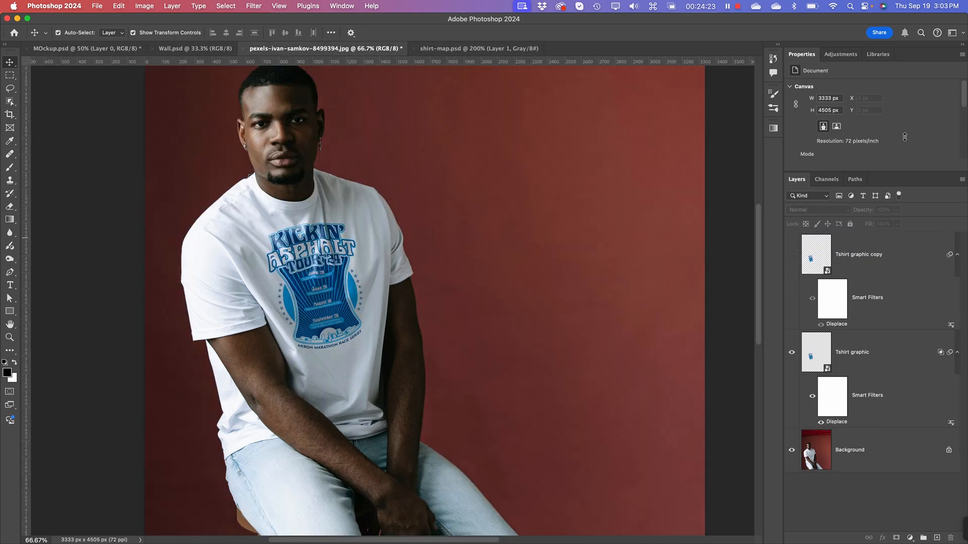
left_click(866, 256)
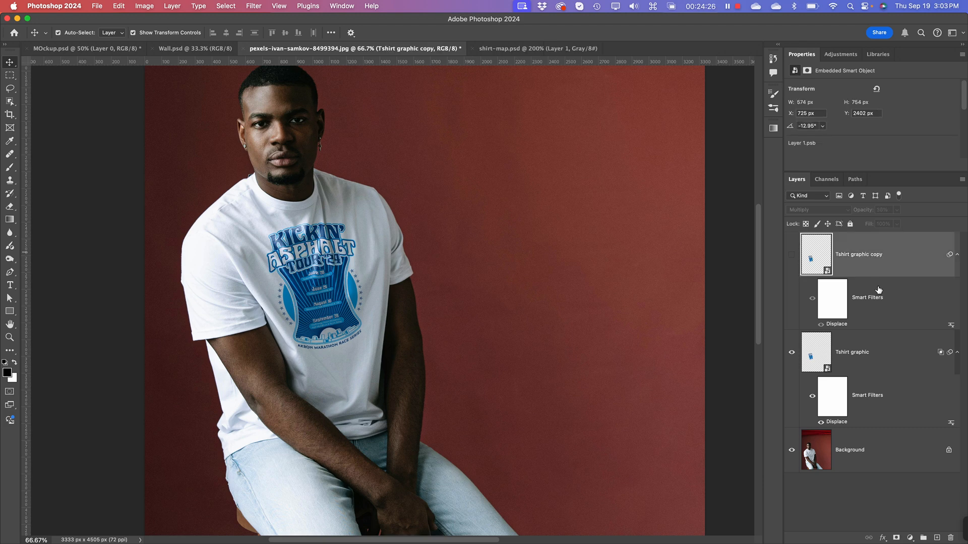
left_click(952, 537)
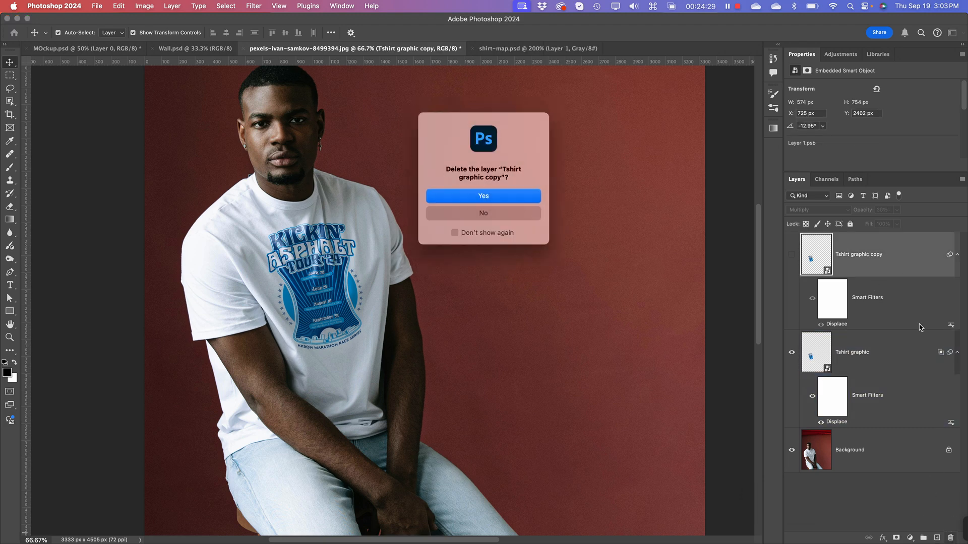
left_click(509, 198)
left_click(903, 457)
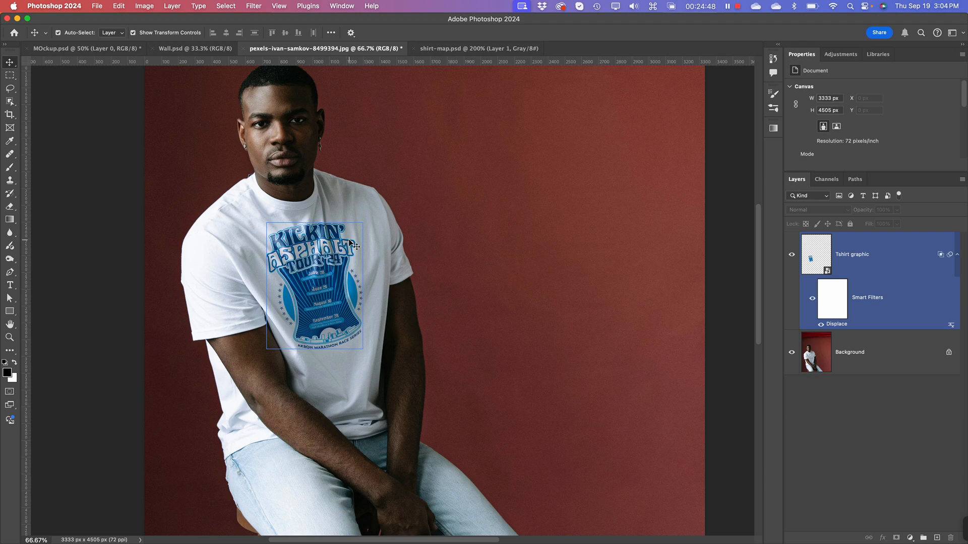
Step: Target the Tshirt graphic's Smart Filters mask with the Brush tool, using a 137 px brush at 0% hardness
key("super+equal")
key("super+equal")
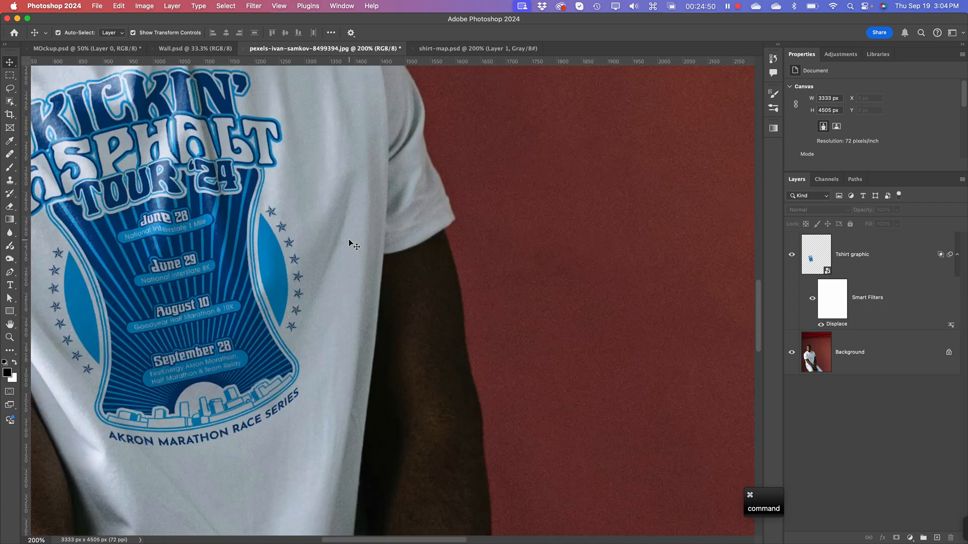
left_click(250, 251)
left_click_drag(250, 251, 452, 325)
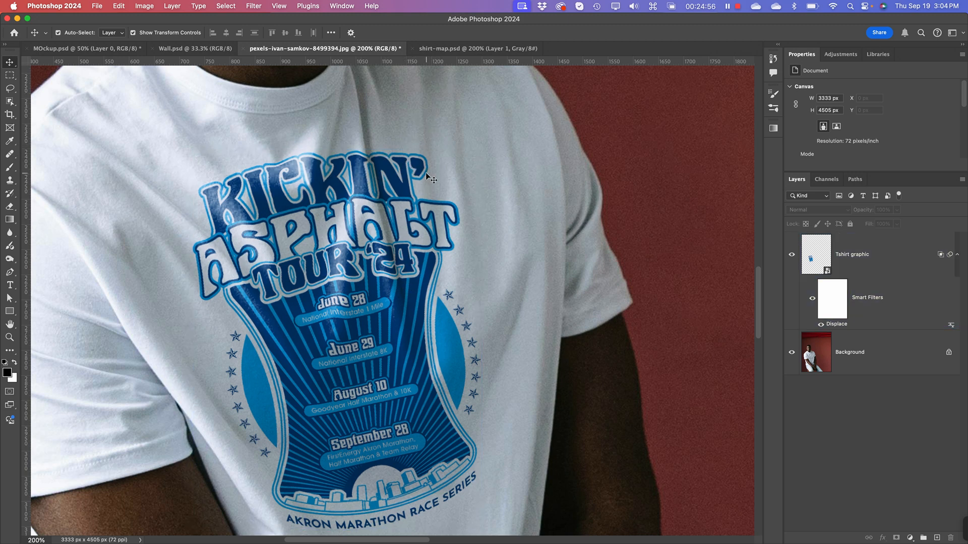
left_click(10, 166)
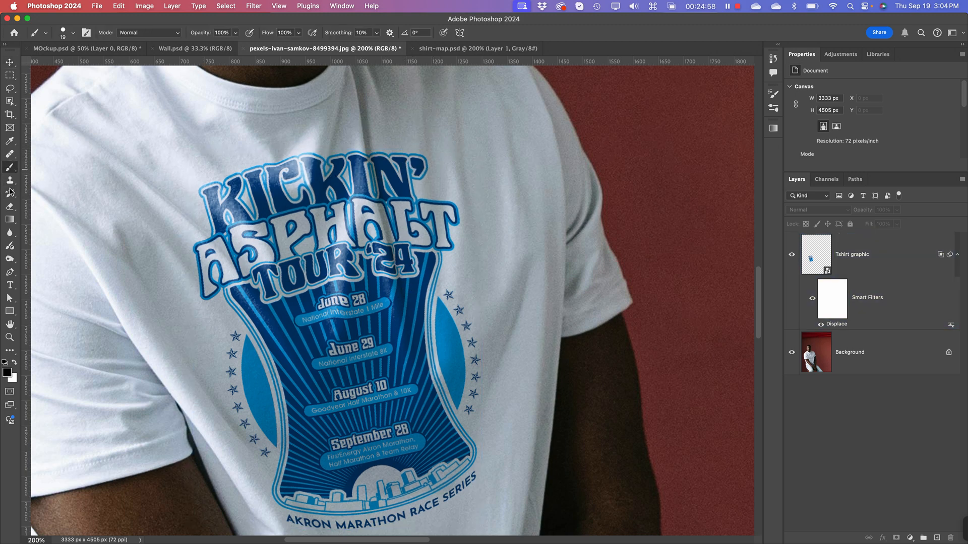
right_click(428, 192)
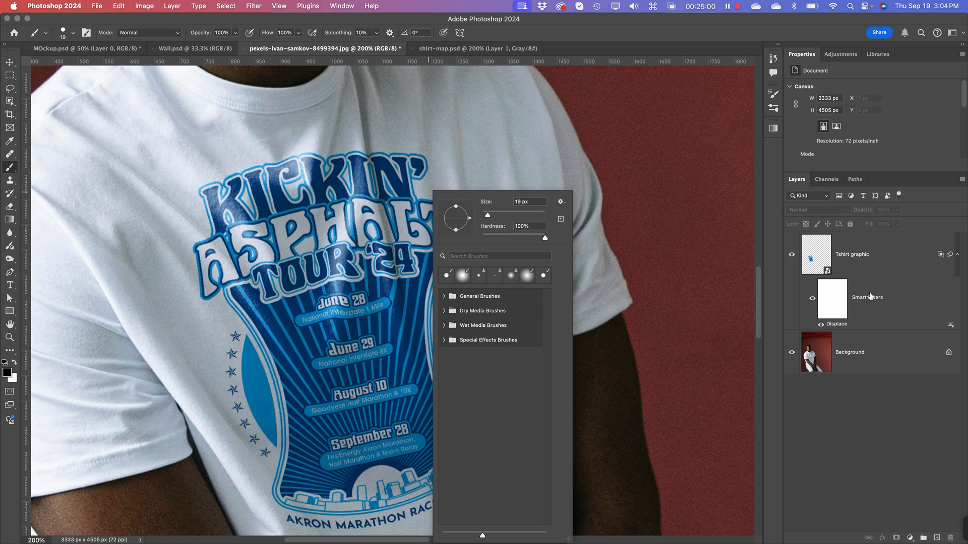
left_click(833, 302)
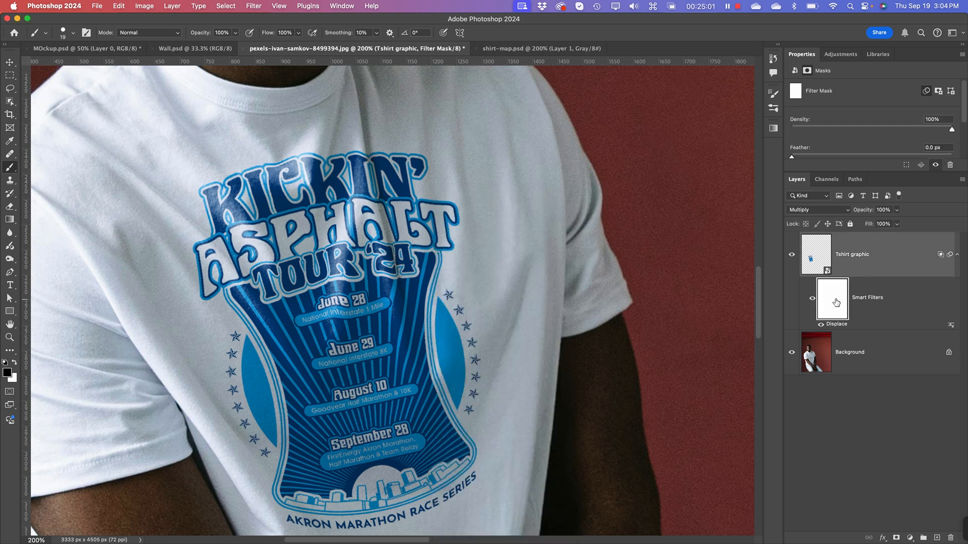
right_click(445, 194)
mouse_move(527, 216)
left_mouse_down()
mouse_move(535, 215)
mouse_move(498, 237)
left_mouse_up()
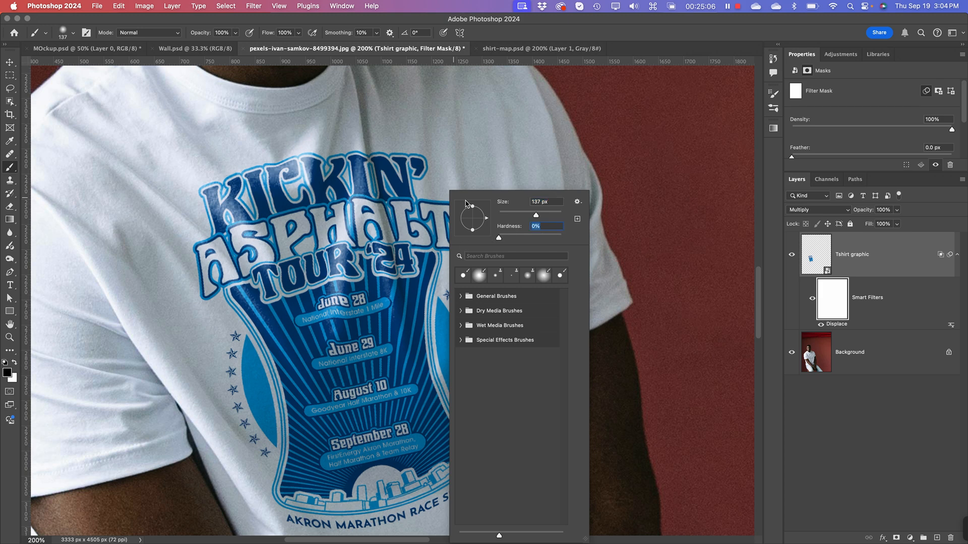
Step: Try masking the displacement in black around the end of the KICKIN' ASPHALT lettering, and undo the painting
mouse_move(425, 136)
left_mouse_down()
mouse_move(396, 182)
mouse_move(365, 162)
mouse_move(402, 144)
mouse_move(406, 206)
mouse_move(436, 226)
mouse_move(444, 195)
mouse_move(443, 245)
mouse_move(447, 196)
mouse_move(381, 167)
mouse_move(398, 157)
mouse_move(438, 193)
left_mouse_up()
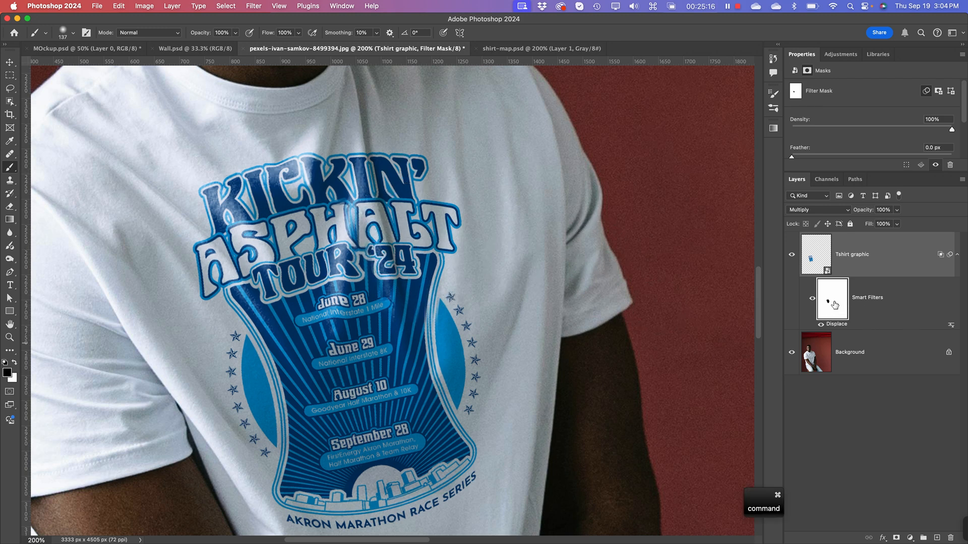
key("super+z")
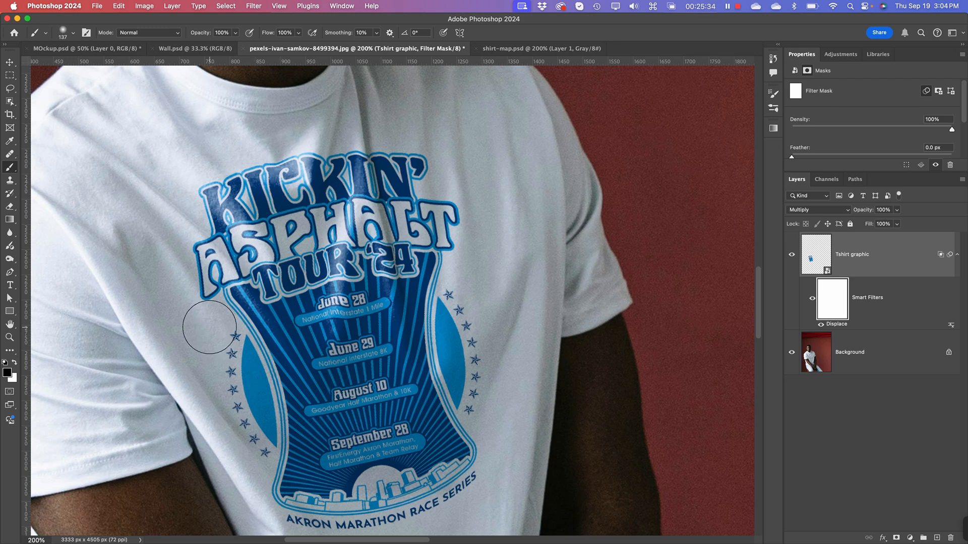
Step: Deselect the Tshirt graphic layer and collapse its list of smart filters
left_click(893, 423)
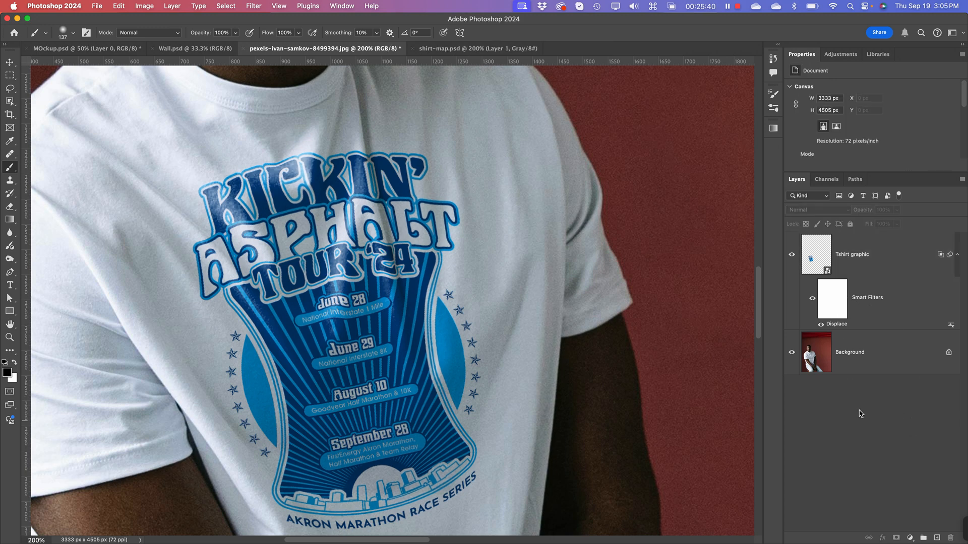
left_click(958, 256)
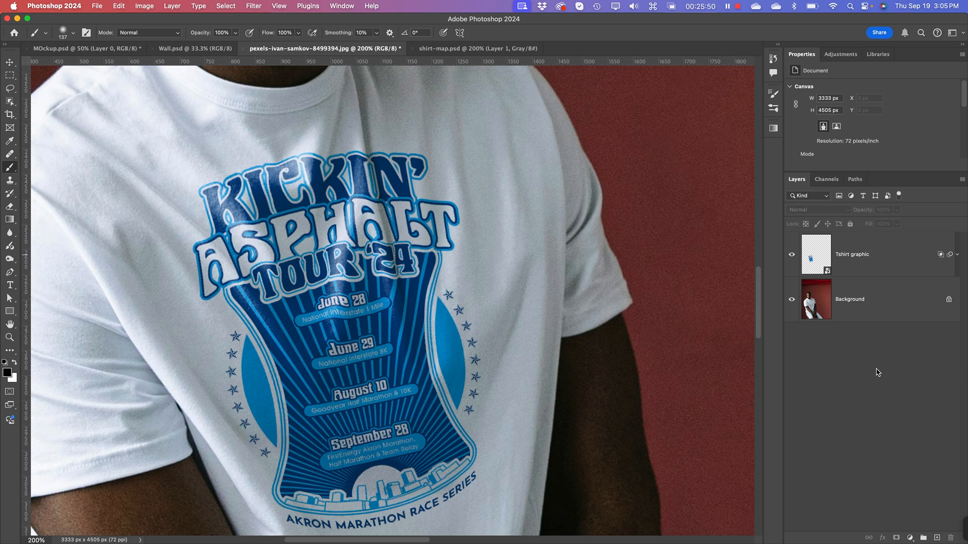
key("super+minus")
key("super+minus")
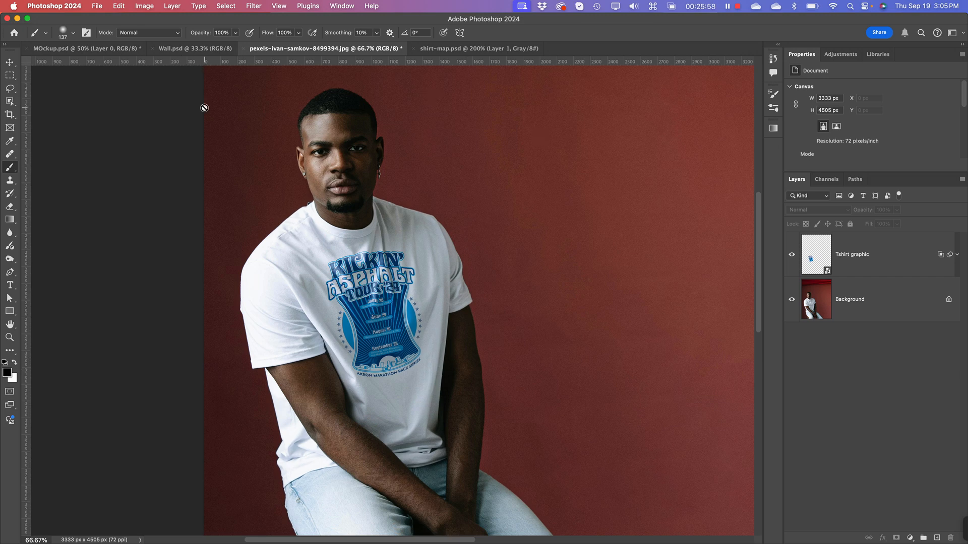
Step: View the finished composition in MOckup.psd and the map in shirt-map.psd, and return to pexels-ivan-samkov-8499394.jpg
left_click(74, 51)
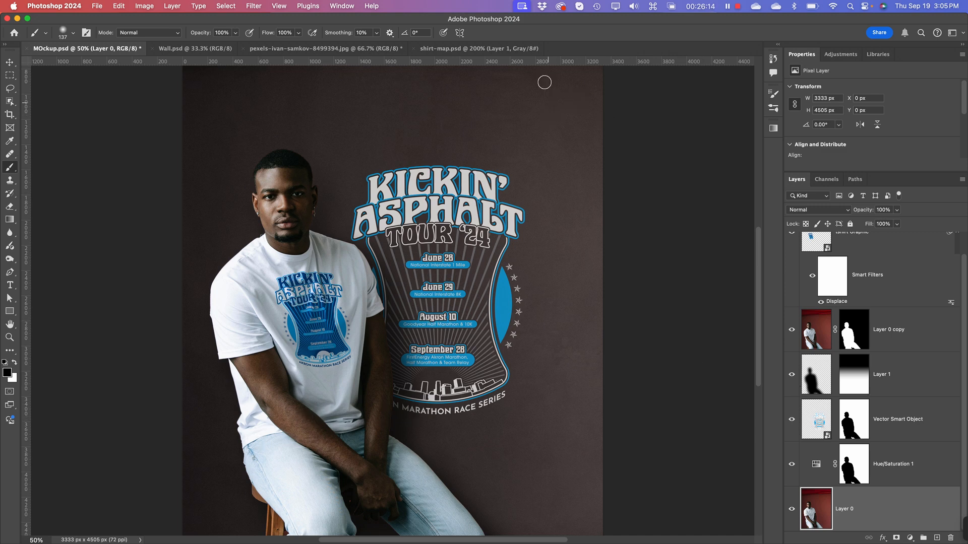
left_click(464, 49)
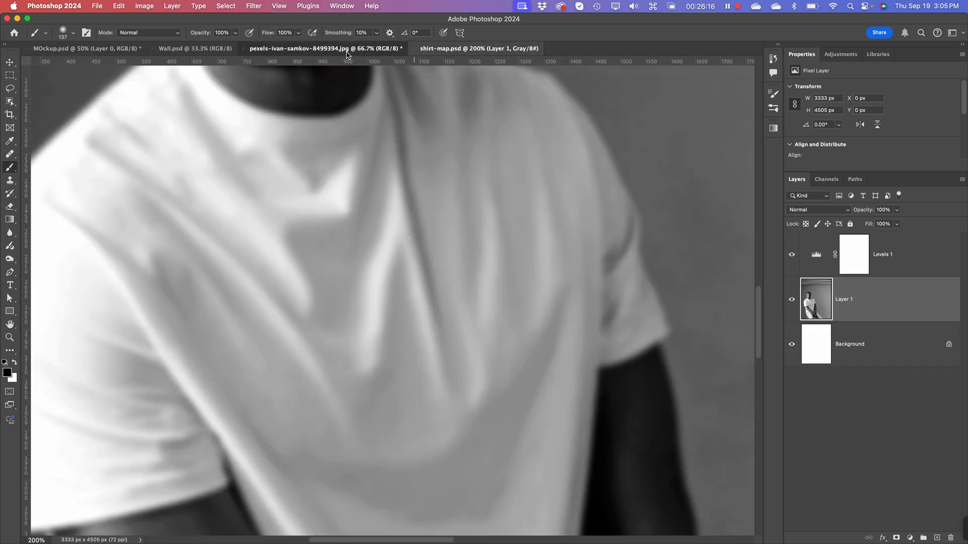
left_click(325, 49)
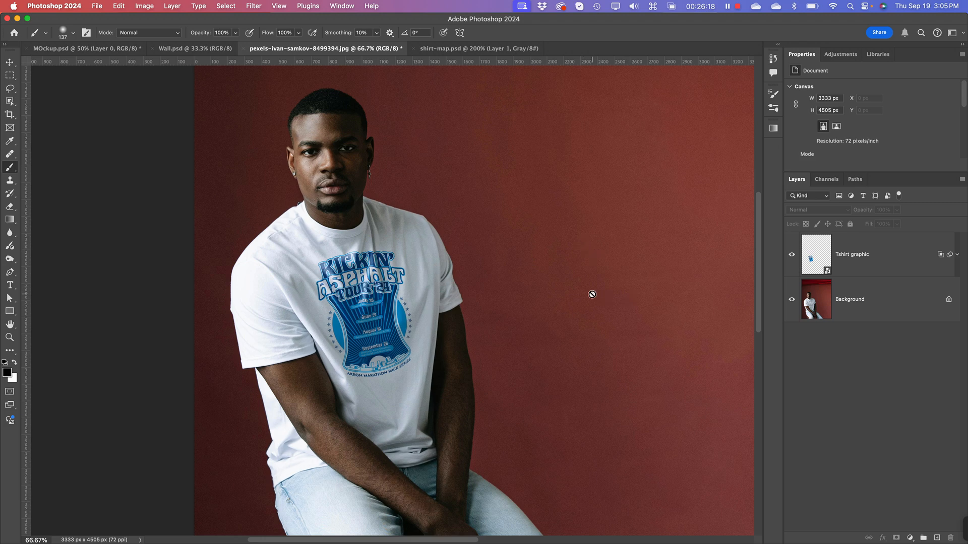
Step: Add a Hue/Saturation adjustment layer directly above Background and target its Reds range by sampling the wall
left_click(888, 303)
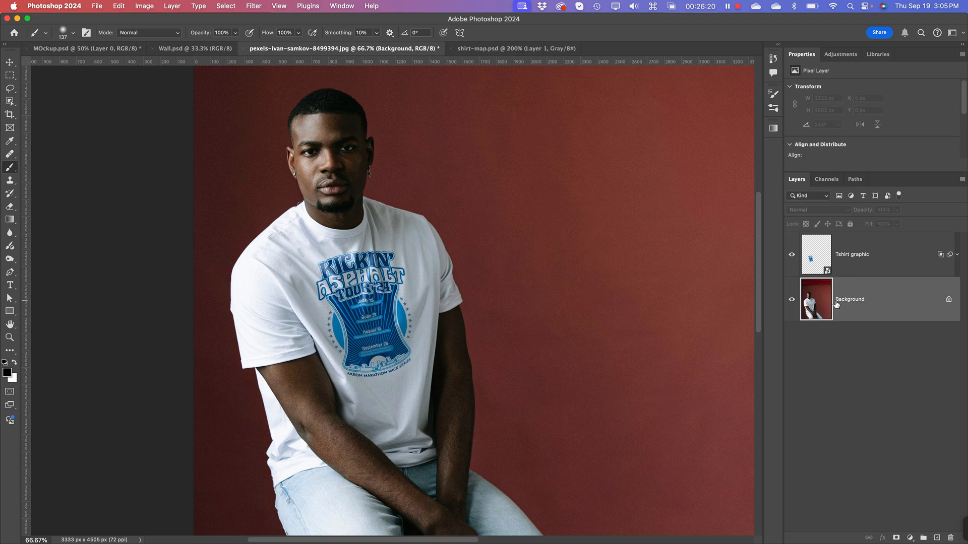
left_click(910, 538)
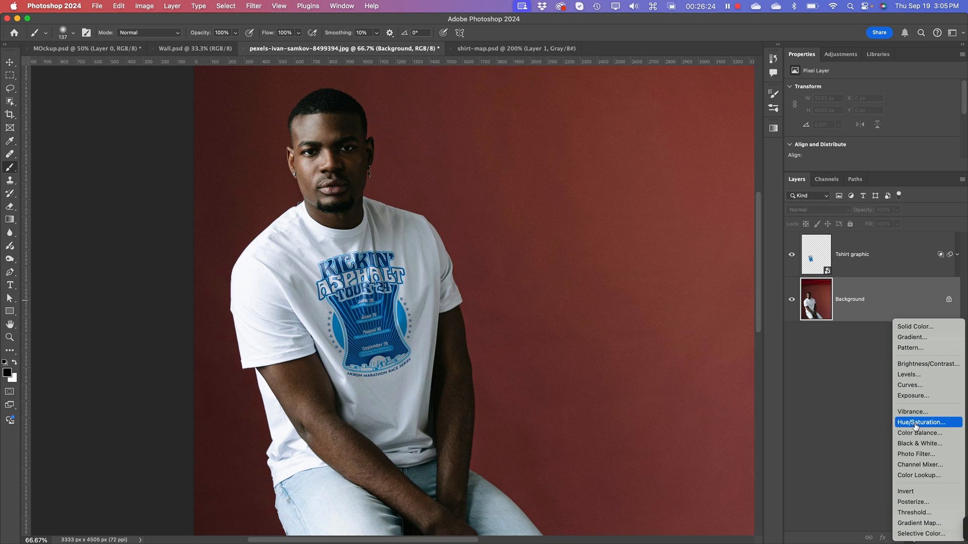
left_click(916, 426)
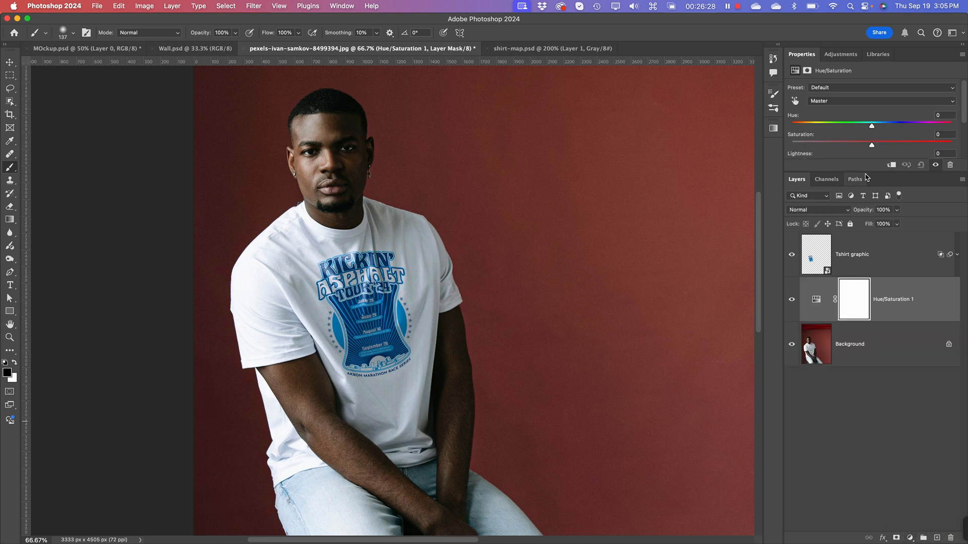
left_click_drag(872, 176, 872, 272)
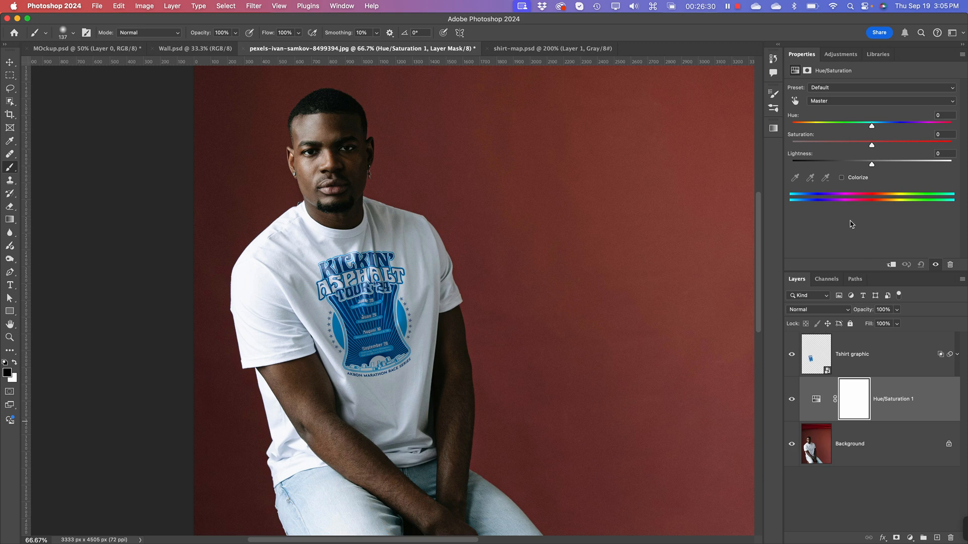
left_click(795, 102)
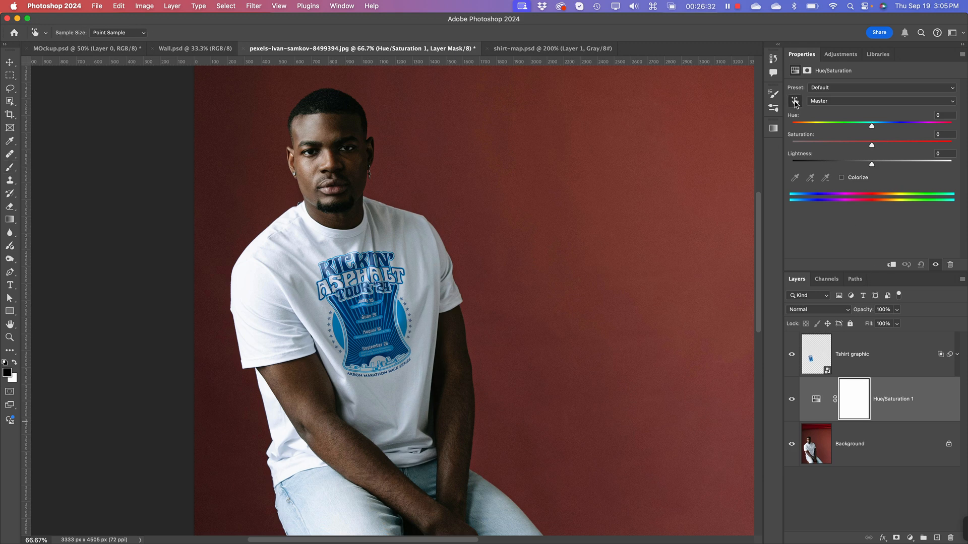
left_click(535, 255)
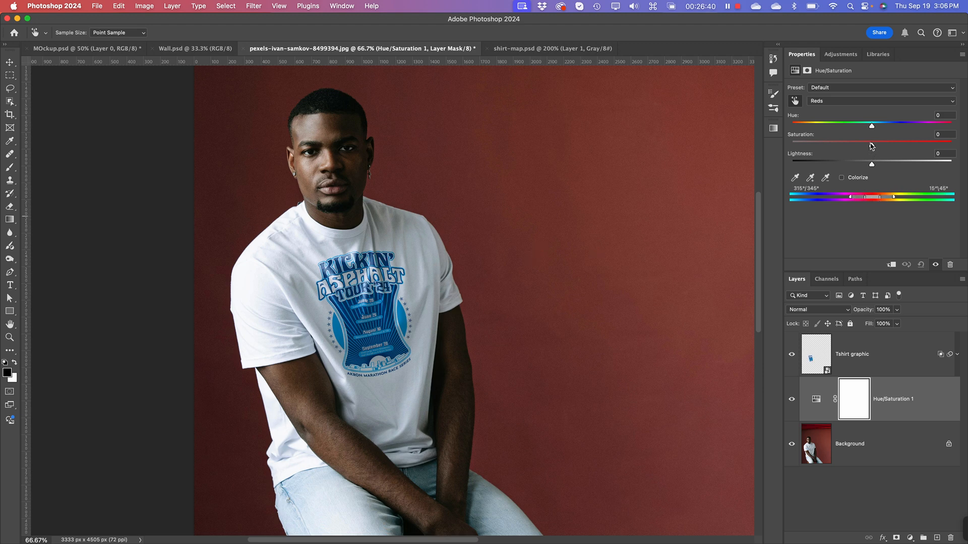
Step: Desaturate and slightly darken the wall by setting the Reds saturation to -76 and lightness to -4
left_click_drag(872, 145, 844, 146)
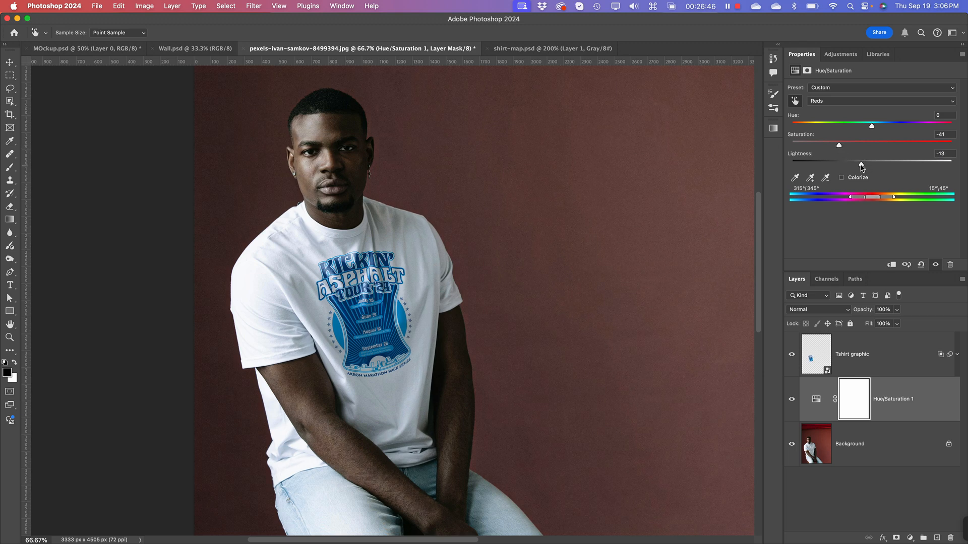
left_click_drag(861, 168, 821, 152)
mouse_move(816, 149)
left_mouse_down()
mouse_move(795, 147)
mouse_move(819, 150)
left_mouse_up()
left_click_drag(819, 146, 816, 146)
left_click_drag(812, 149, 811, 148)
Step: Try other wall colours with Reds hue values of +30, -174 and +180, raising the saturation to -3
left_click_drag(878, 126, 896, 123)
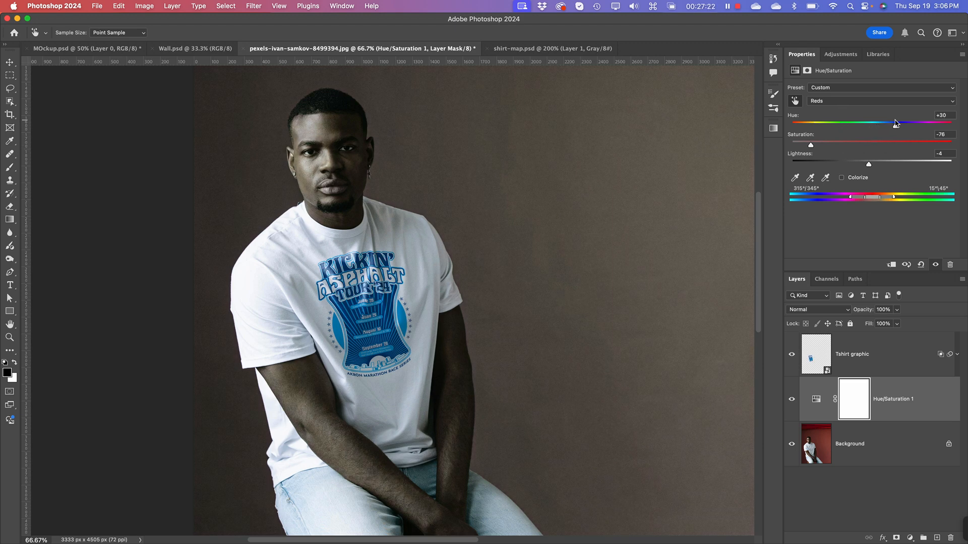
left_click(849, 143)
left_click_drag(894, 127, 794, 141)
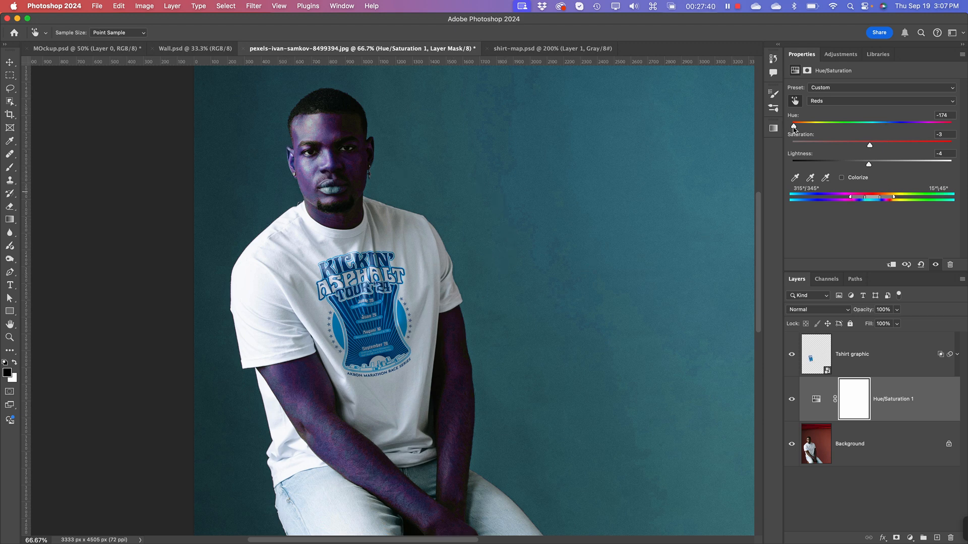
left_click_drag(794, 126, 956, 127)
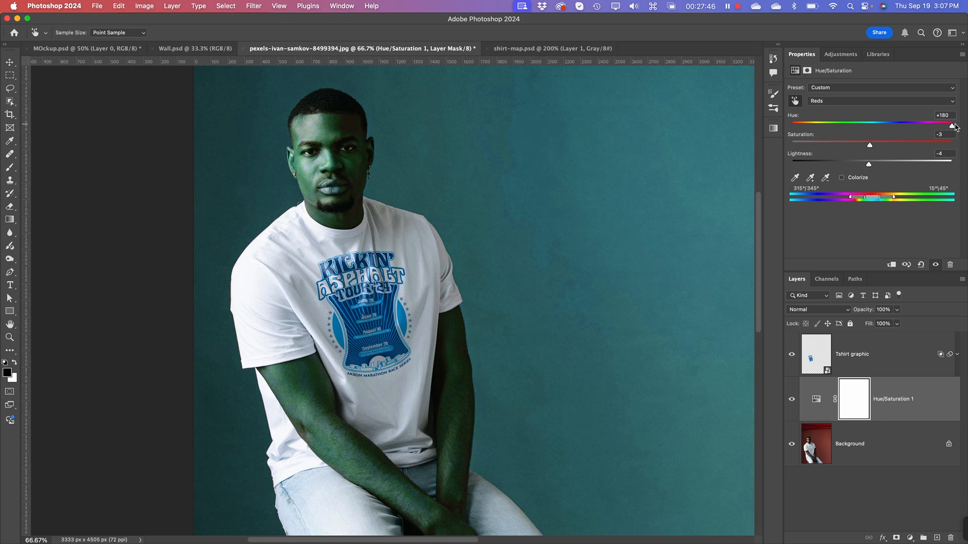
Step: Set the Reds hue to +2 and saturation to -84 for a muted brown-grey wall
left_click_drag(956, 126, 808, 153)
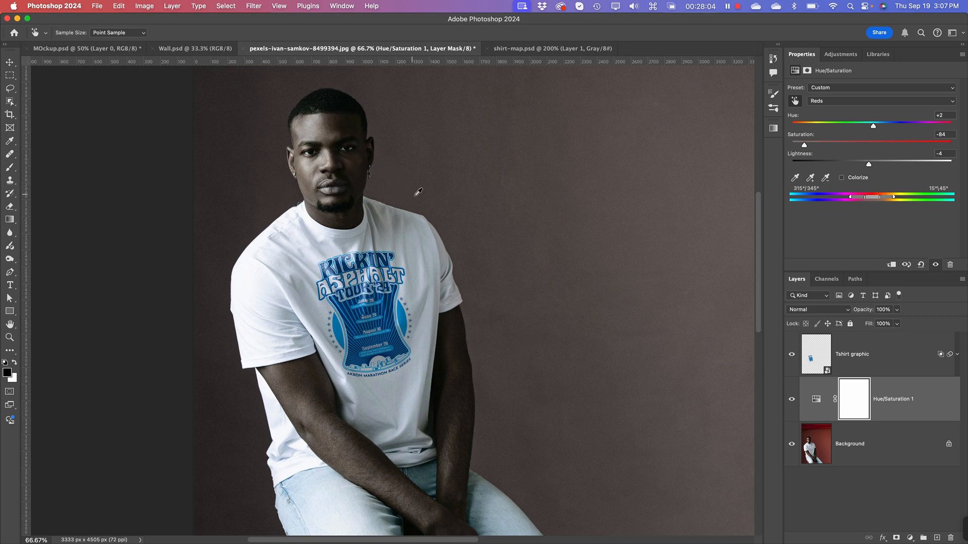
Step: Paint black on the Hue/Saturation layer mask with a 166 px soft brush over the man's face, neck and right arm
left_click(865, 406)
key("b")
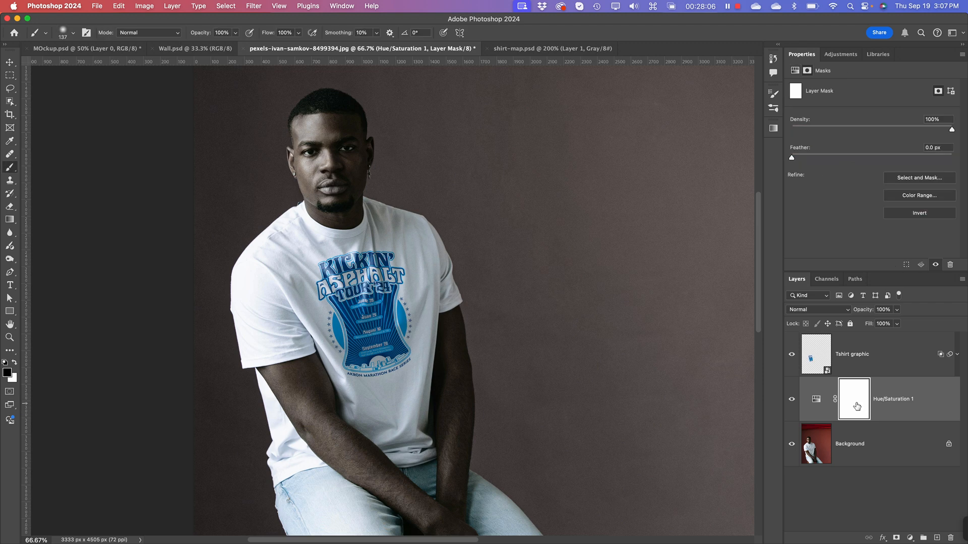
right_click(361, 165)
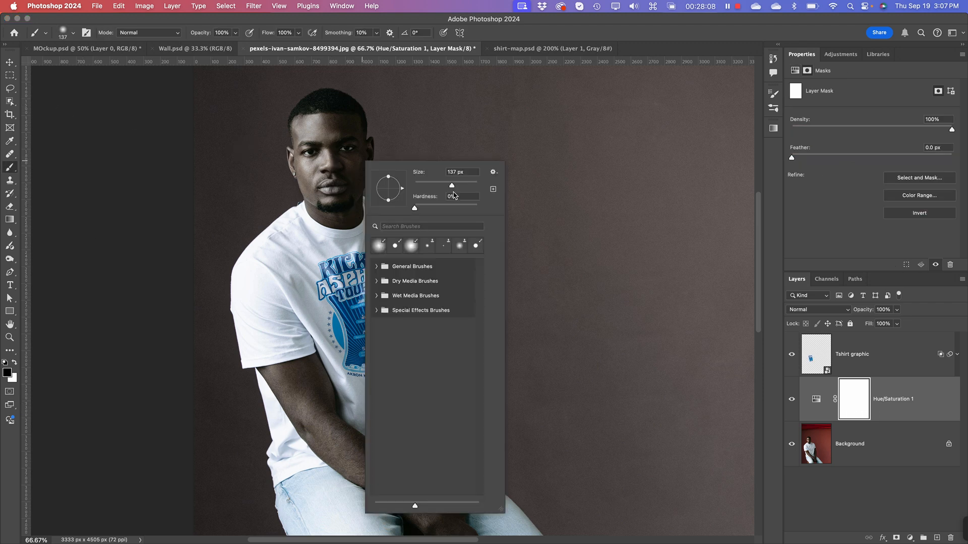
left_click_drag(454, 189, 457, 189)
key("Return")
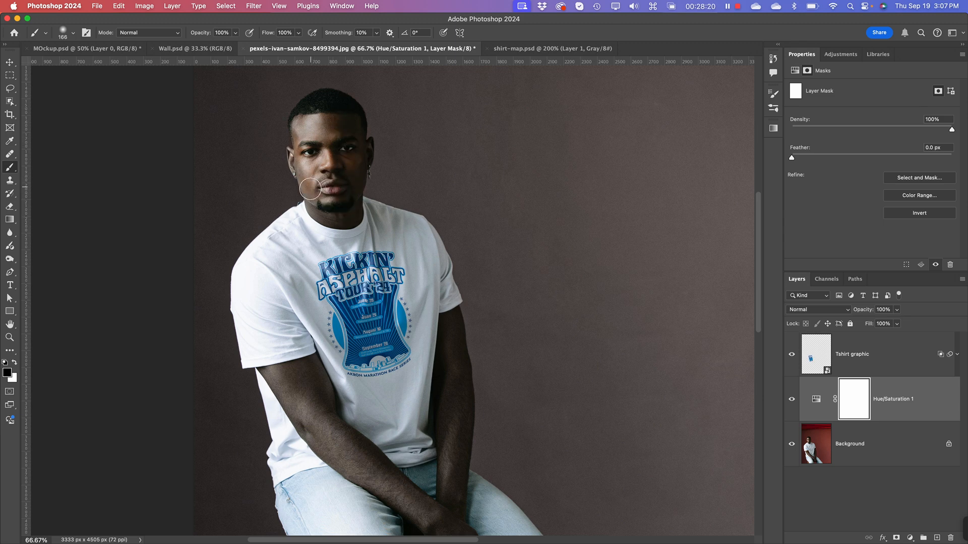
mouse_move(310, 188)
left_mouse_down()
mouse_move(312, 151)
mouse_move(306, 198)
mouse_move(321, 198)
mouse_move(301, 234)
left_mouse_up()
mouse_move(308, 412)
left_mouse_down()
mouse_move(323, 438)
mouse_move(417, 512)
left_mouse_up()
Step: Paint black on the Hue/Saturation mask over the man's left arm to restore its skin colour, and check the edges
key("space")
left_click_drag(454, 399, 383, 309)
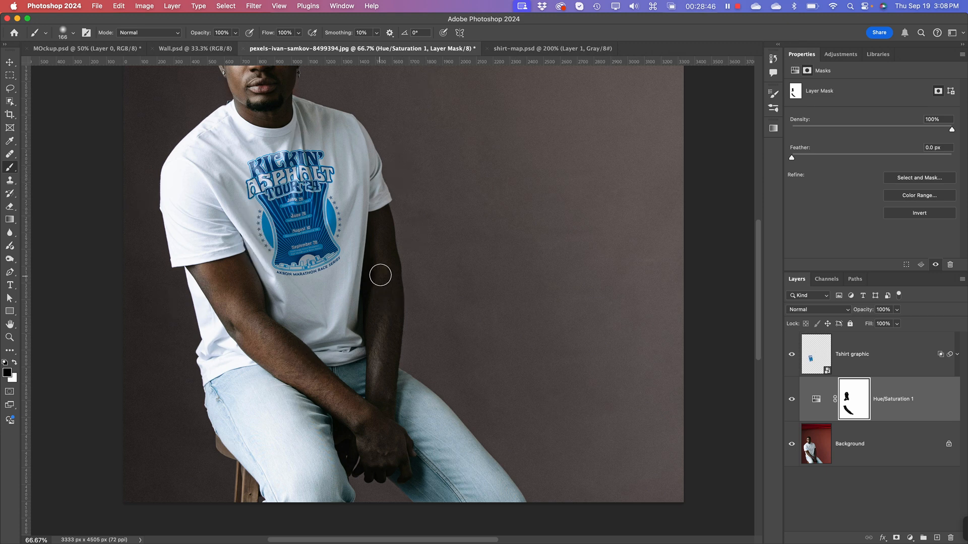
mouse_move(381, 213)
left_mouse_down()
mouse_move(388, 331)
mouse_move(377, 417)
mouse_move(366, 256)
mouse_move(372, 242)
mouse_move(377, 445)
mouse_move(399, 447)
mouse_move(384, 478)
mouse_move(370, 419)
mouse_move(384, 359)
left_mouse_up()
key("space")
left_click_drag(288, 233, 311, 309)
key("super+minus")
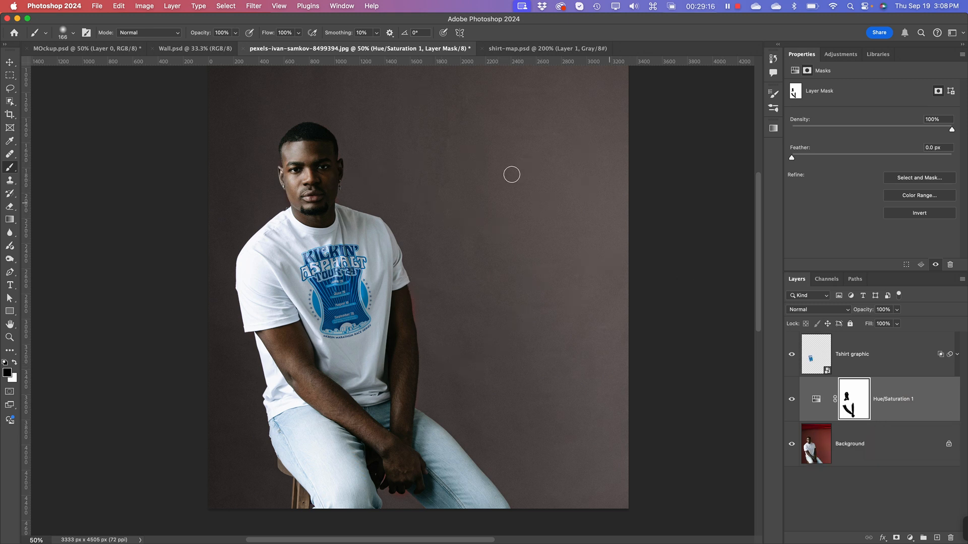
key("super+equal")
key("super+equal")
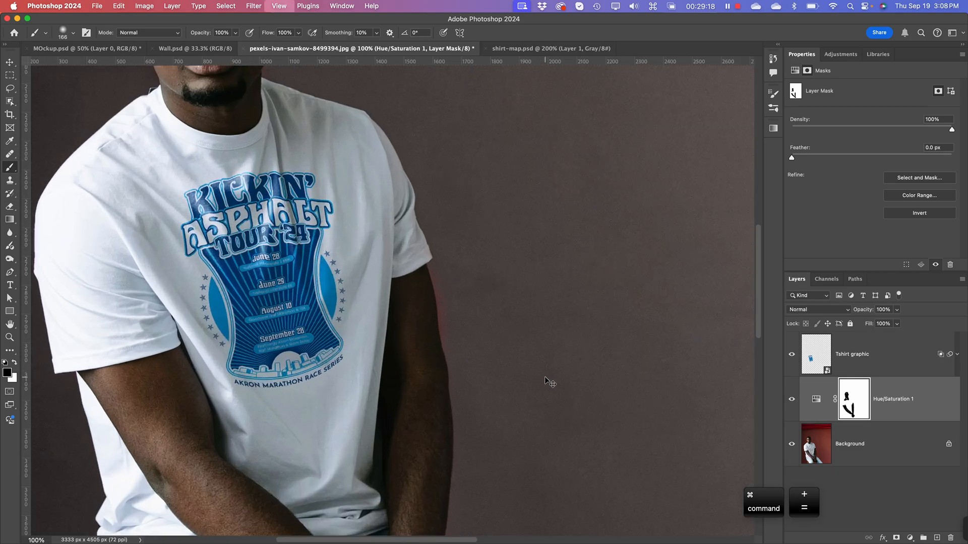
key("super+minus")
key("super+minus")
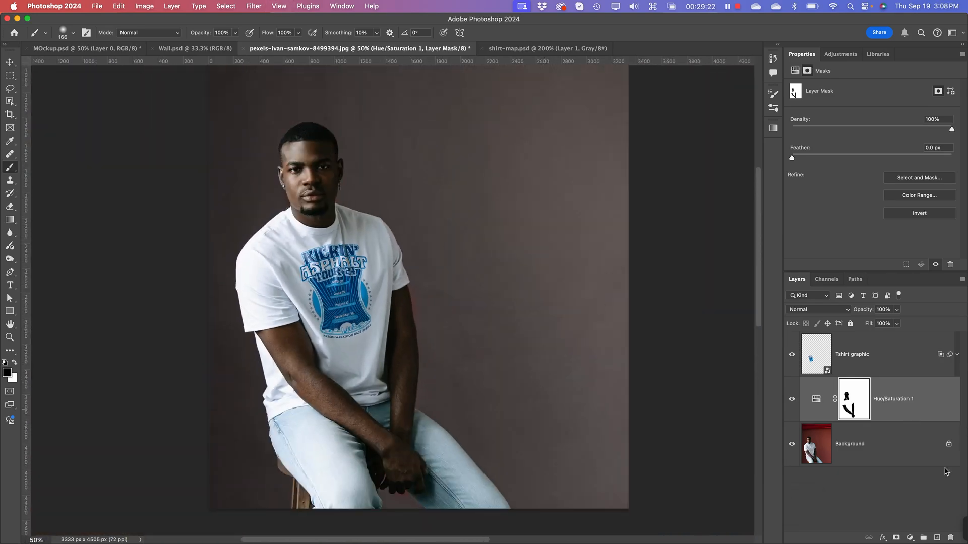
Step: Make Background the active layer instead of the Hue/Saturation adjustment
left_click(900, 504)
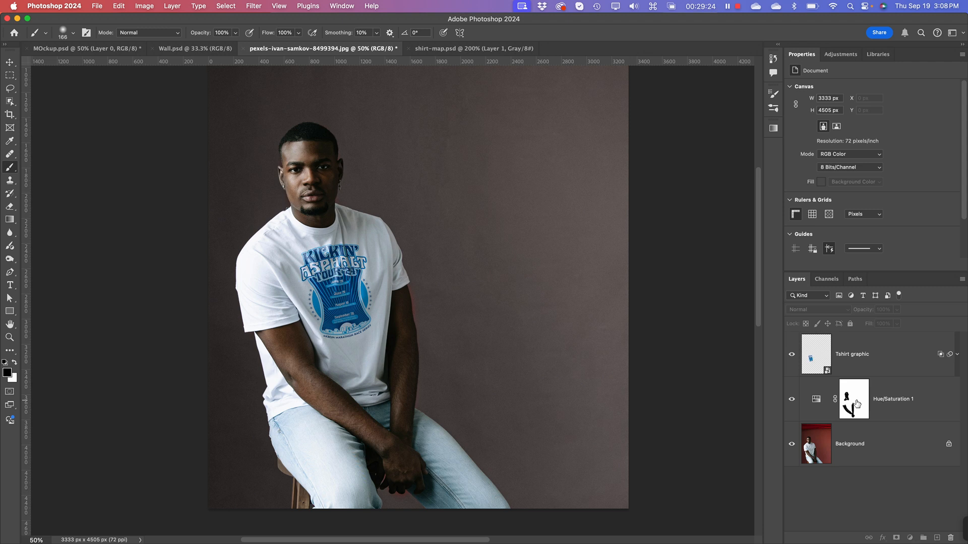
left_click(859, 399)
right_click(871, 401)
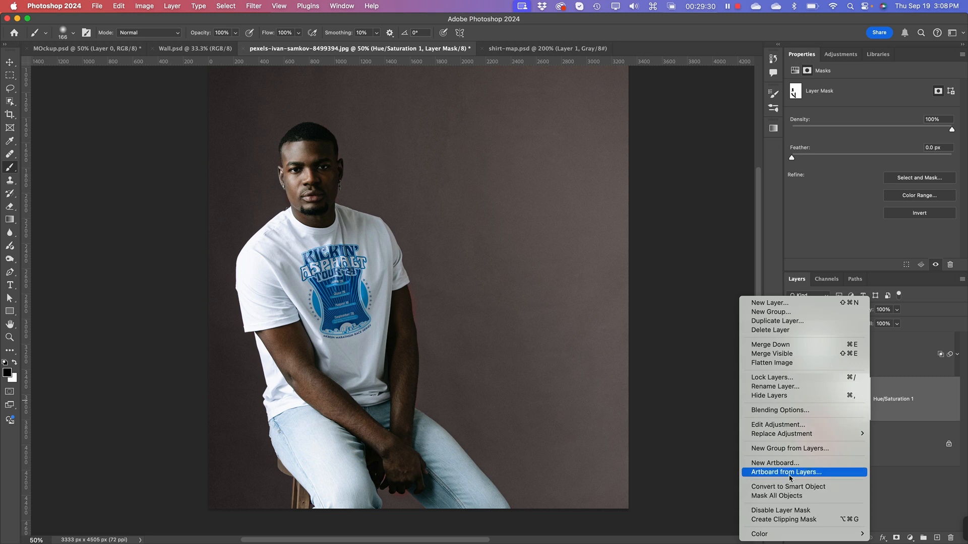
left_click(902, 454)
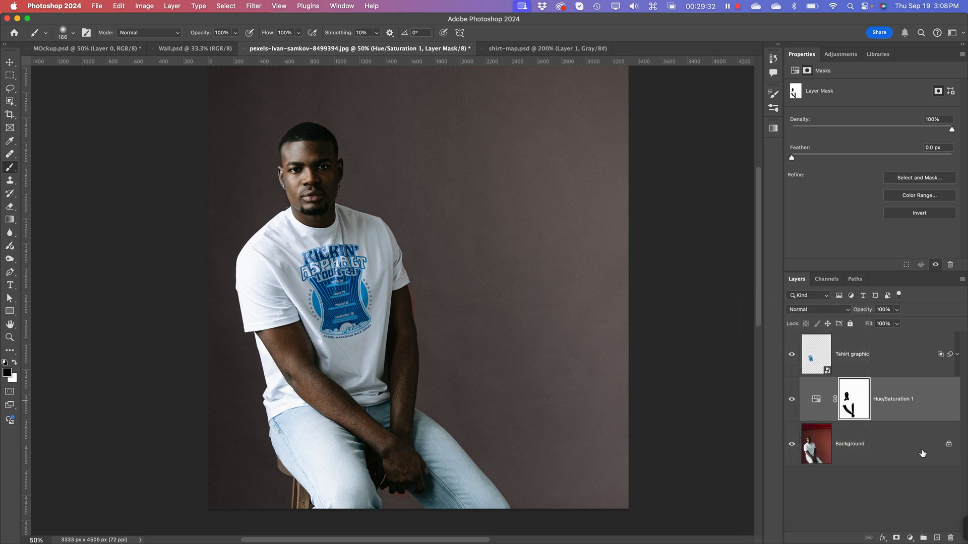
left_click(813, 455)
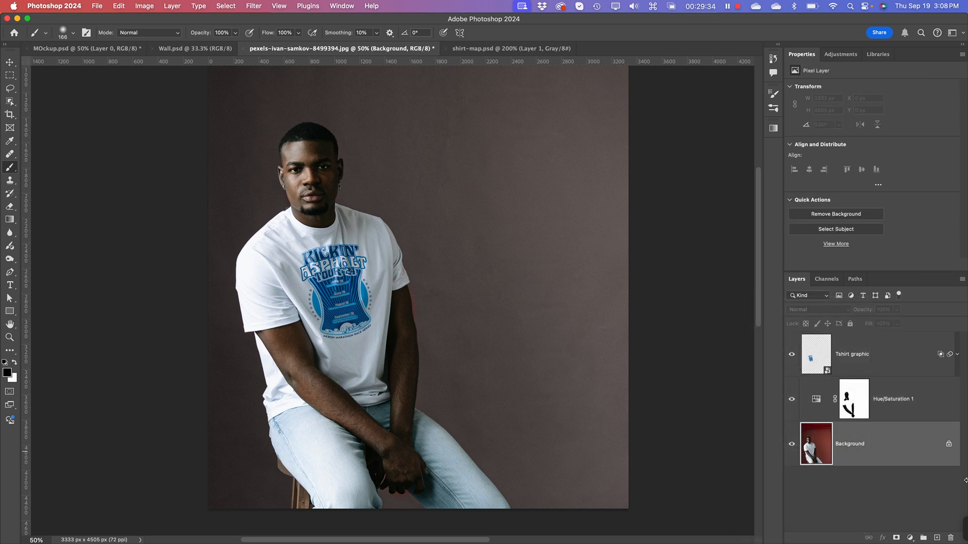
Step: Duplicate the Background layer as Background copy and select the seated man with the Object Selection tool
right_click(893, 435)
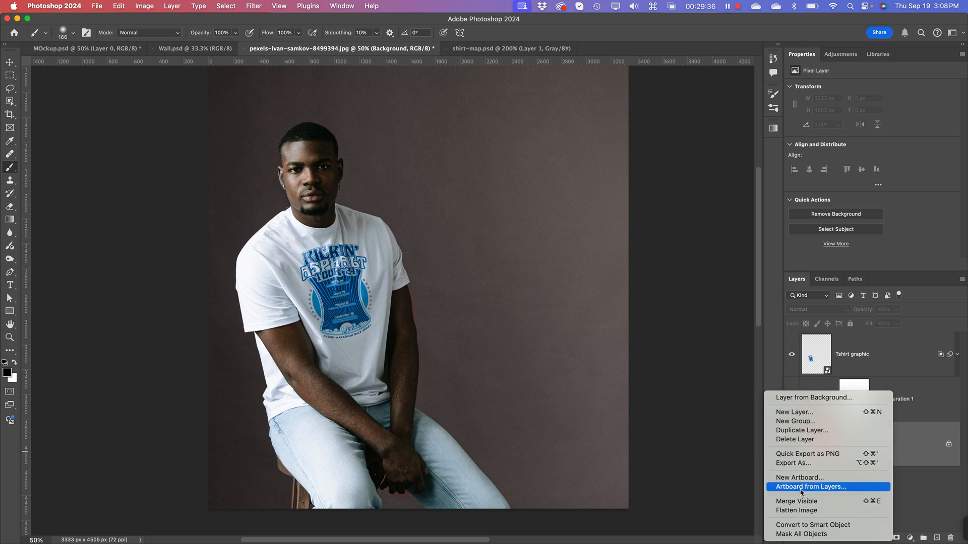
left_click(811, 431)
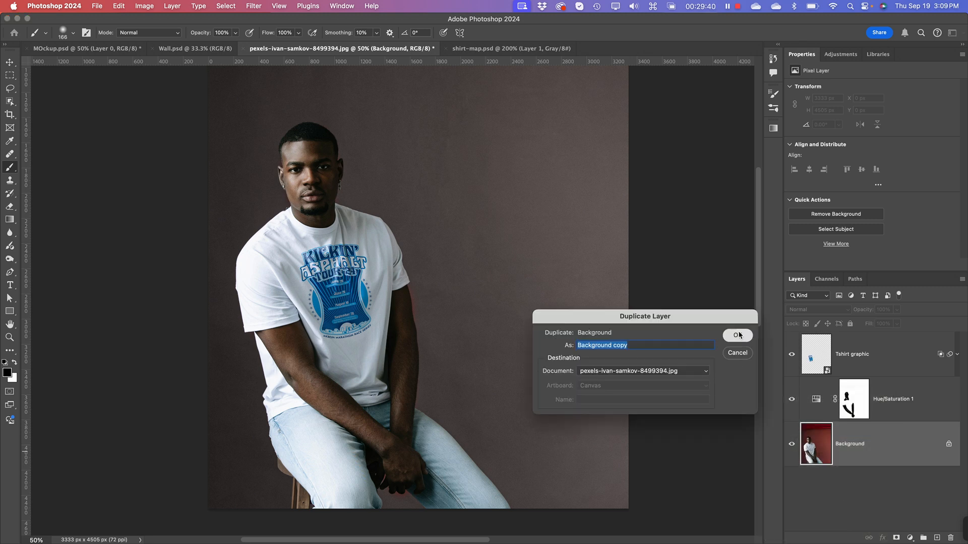
left_click(738, 335)
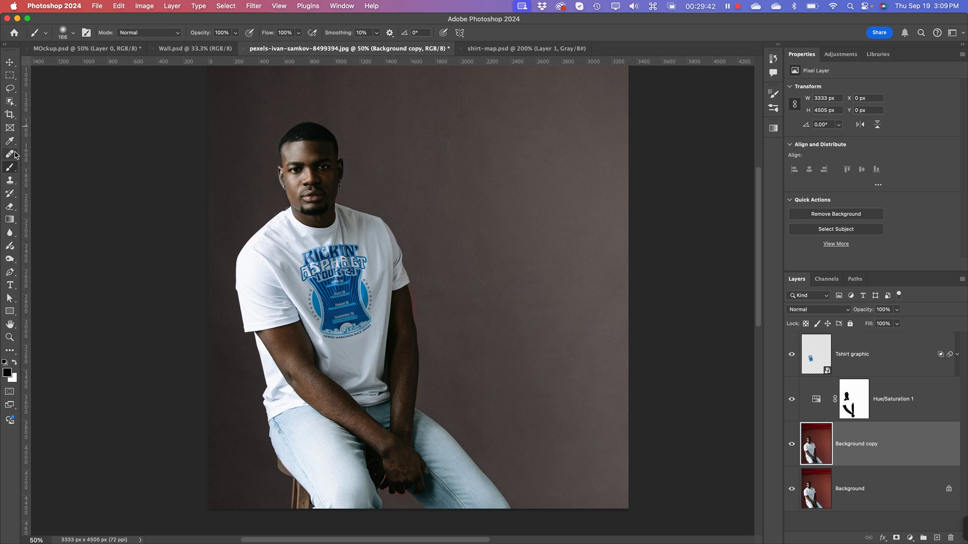
left_click(9, 102)
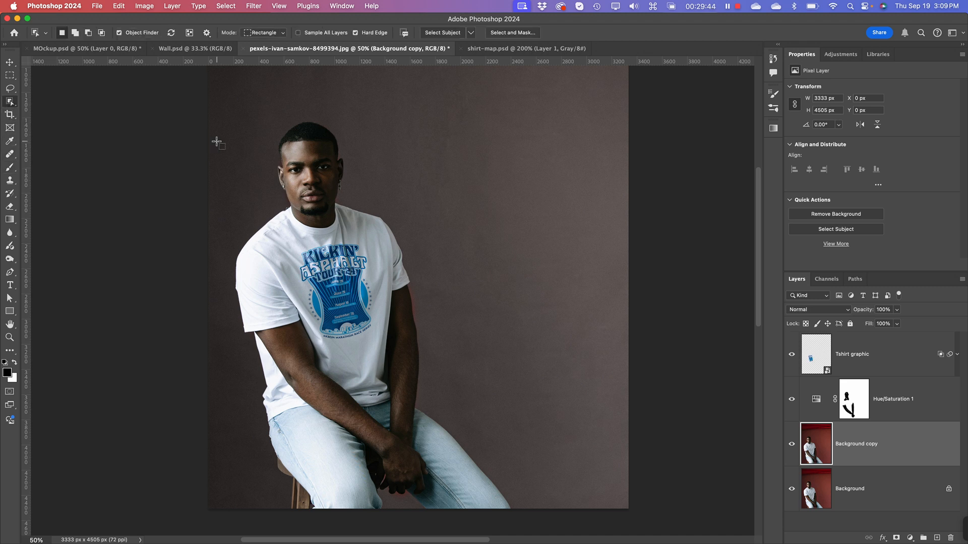
left_click_drag(229, 116, 522, 526)
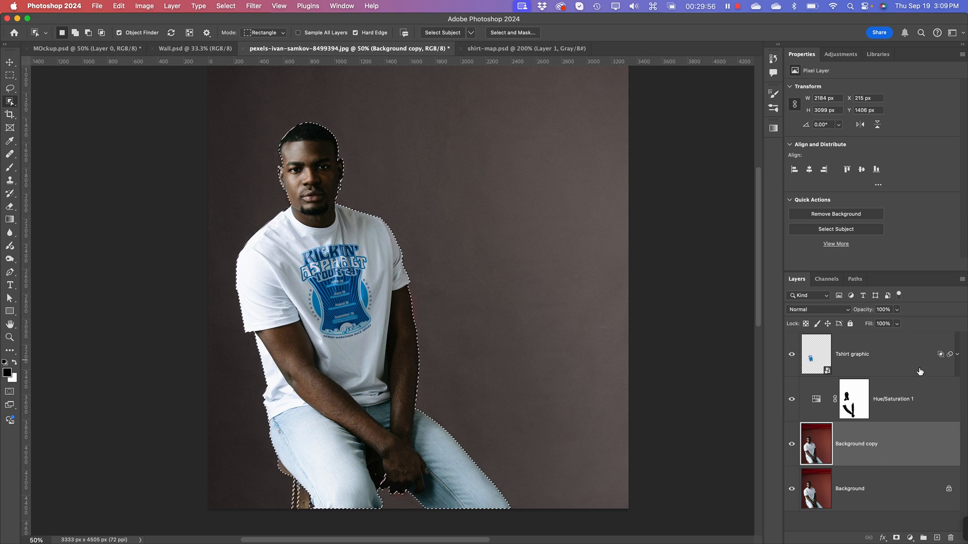
Step: Refine the man's selection with an inward edge shift and a slight feather, and mask Background copy with it
left_click(497, 32)
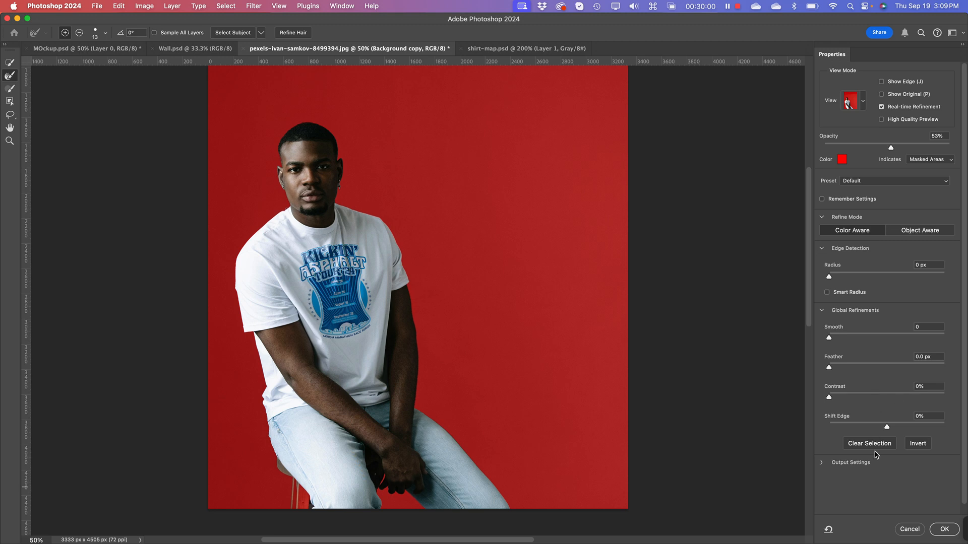
left_click_drag(887, 427, 872, 427)
left_click(864, 428)
left_click_drag(834, 368, 837, 368)
left_click_drag(834, 368, 832, 368)
left_click(943, 530)
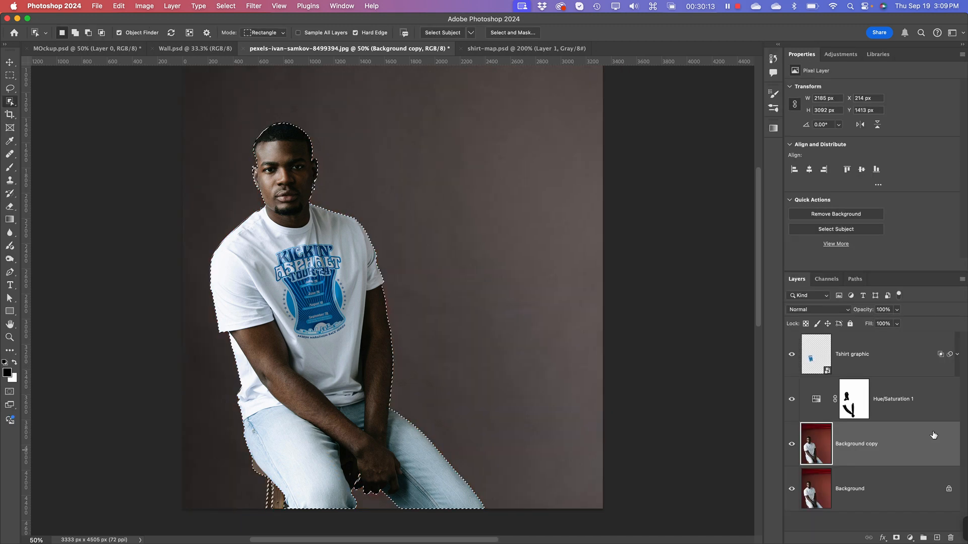
left_click(897, 538)
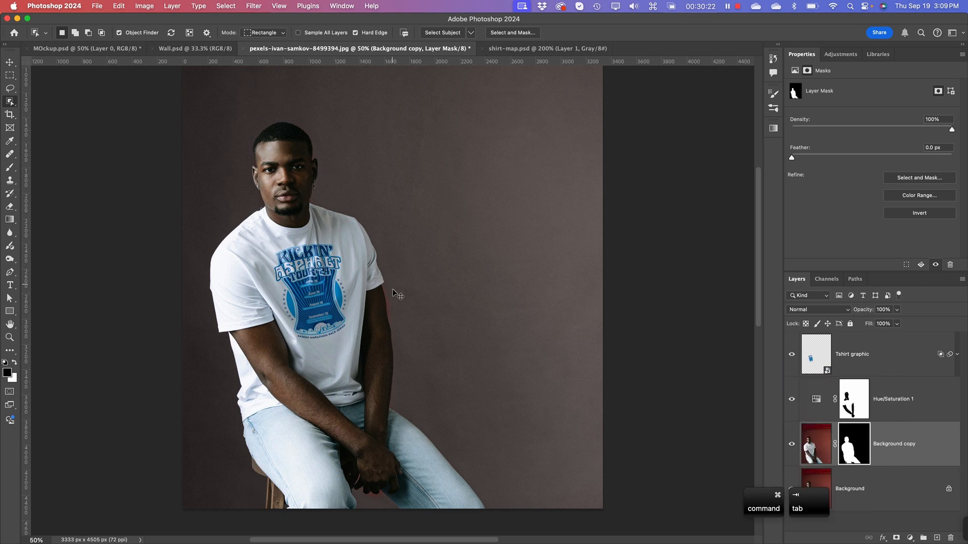
Step: Switch to Illustrator and copy the complete light-shirt back artwork
key("super+Tab")
key("super+Tab")
key("super+Tab")
key("super+Tab")
key("super+Tab")
left_click(283, 272)
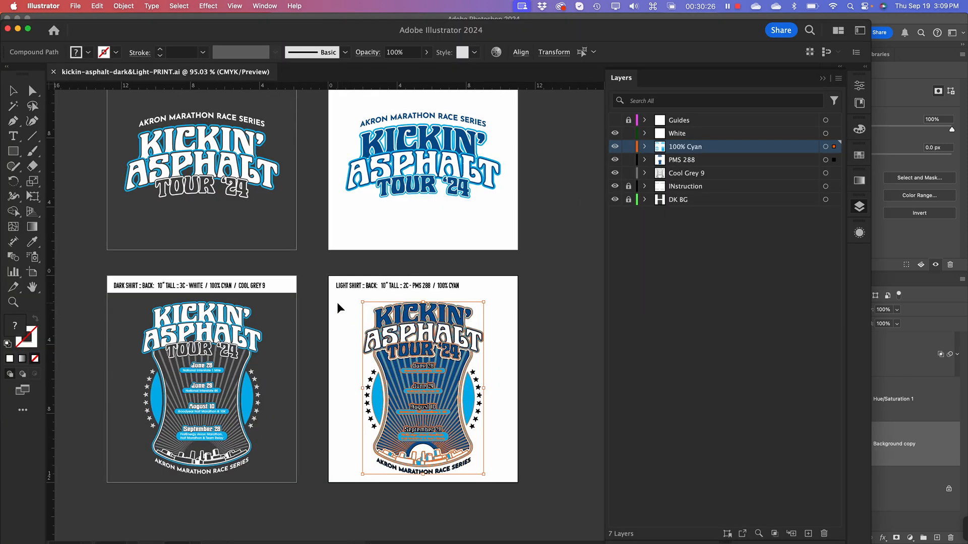
left_click_drag(337, 299, 503, 478)
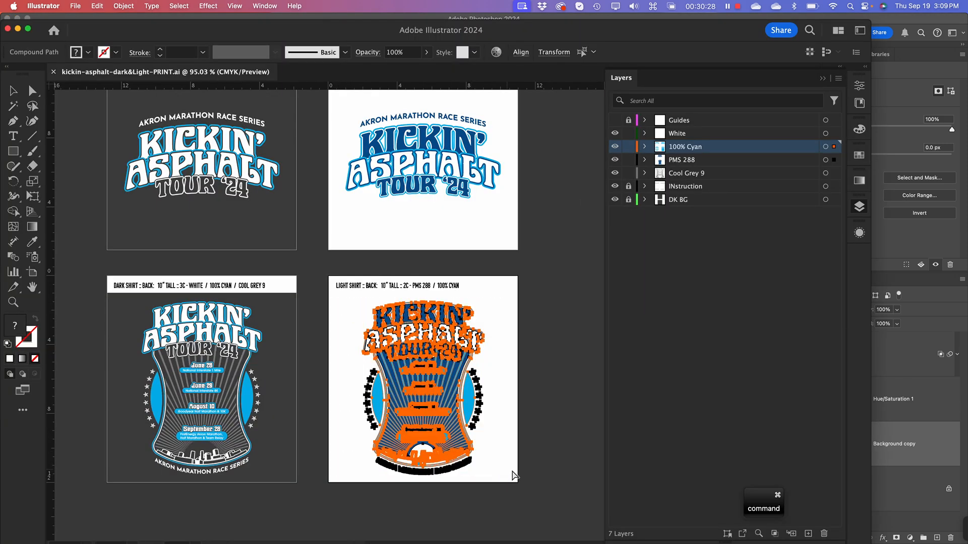
key("super+c")
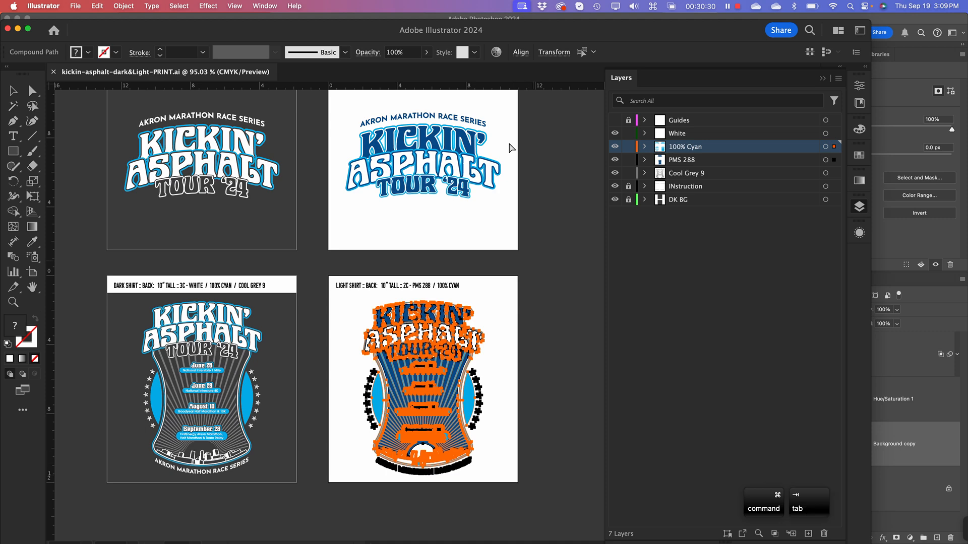
Step: Switch to Photoshop and paste the light-shirt artwork as a Smart Object directly above Background
key("super+Tab")
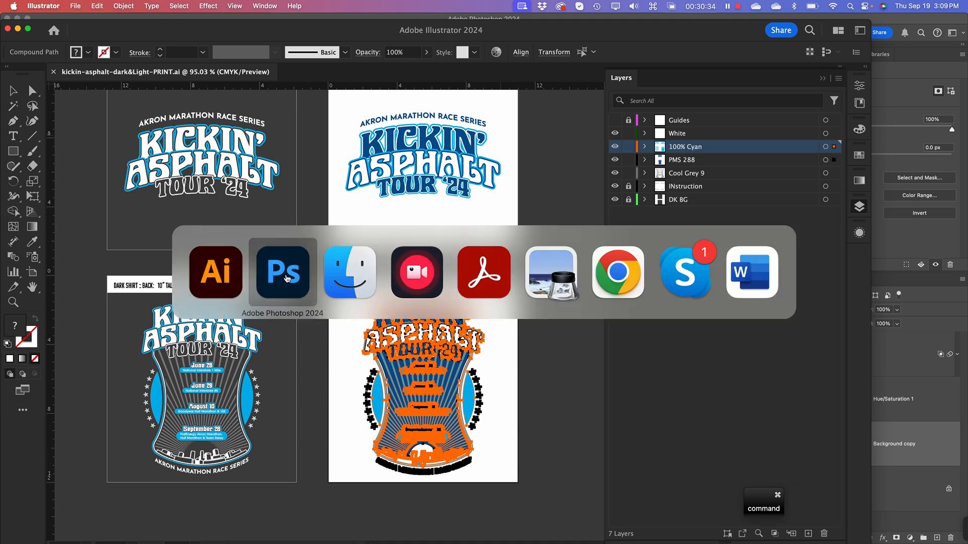
left_click(285, 278)
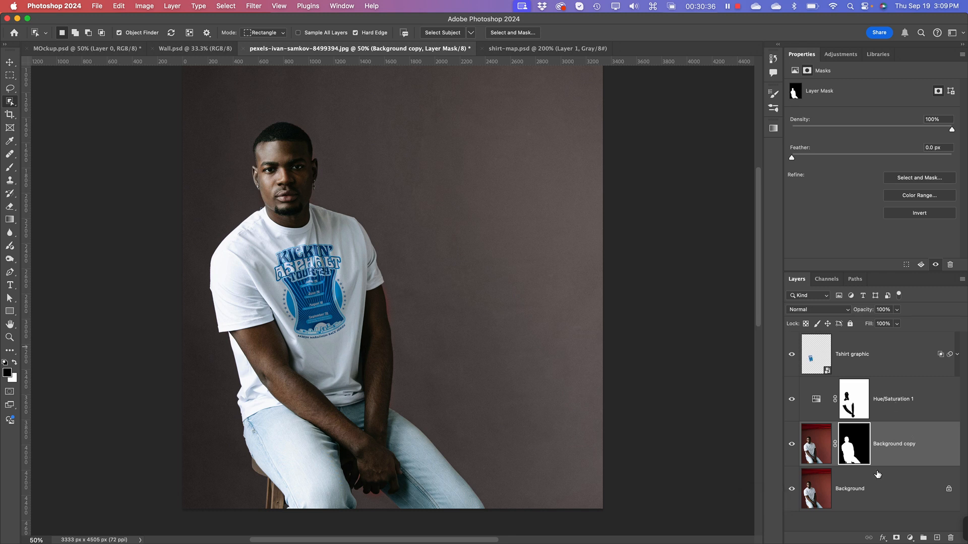
left_click(817, 489)
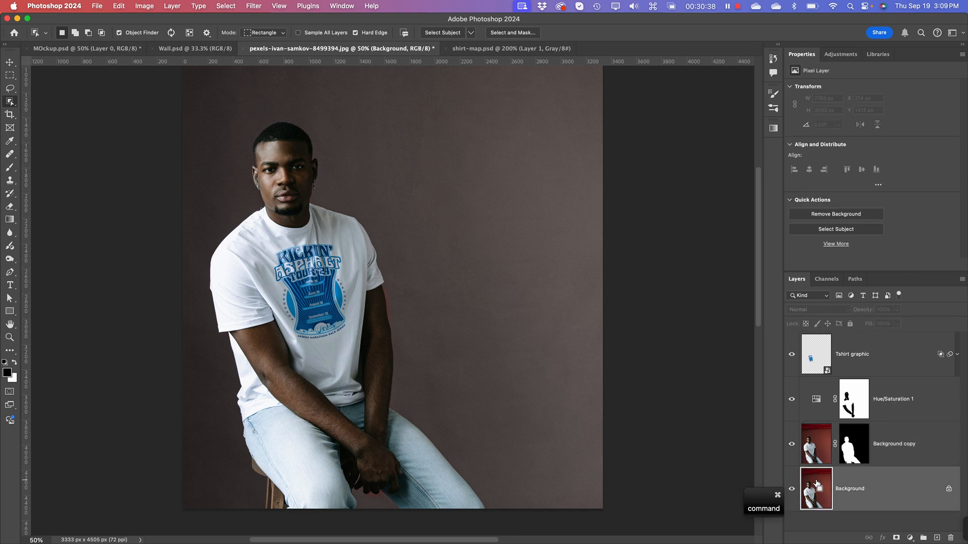
key("super+v")
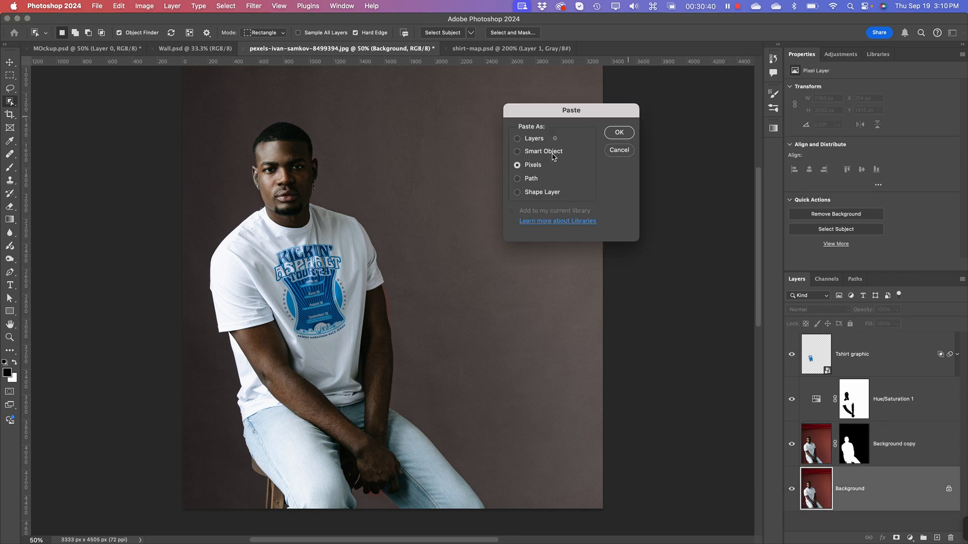
left_click(627, 132)
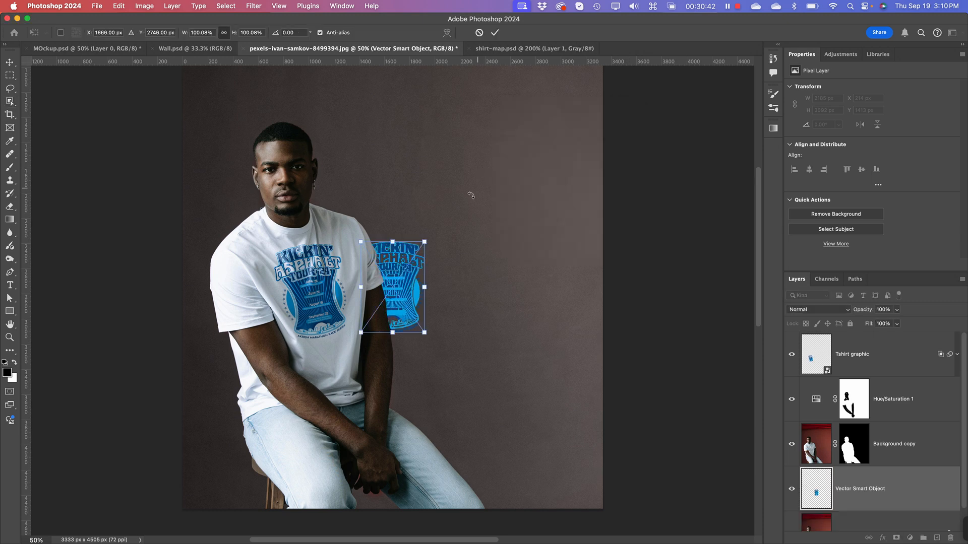
Step: Try enlarging the light-shirt artwork to about 1708 × 2440 px on the wall behind the man, and undo the placement
left_click_drag(426, 334, 561, 528)
left_click_drag(520, 377, 505, 260)
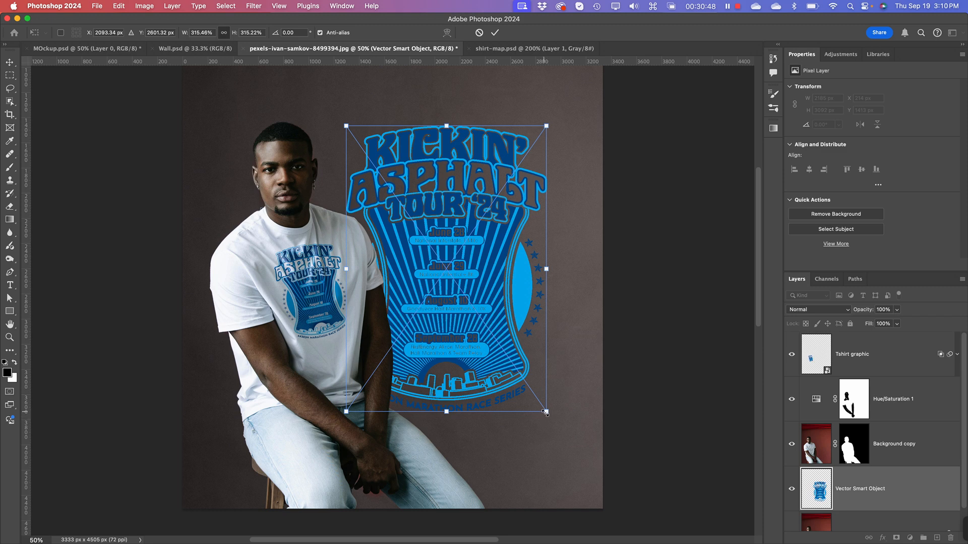
left_click_drag(545, 413, 562, 433)
left_click_drag(493, 339, 488, 347)
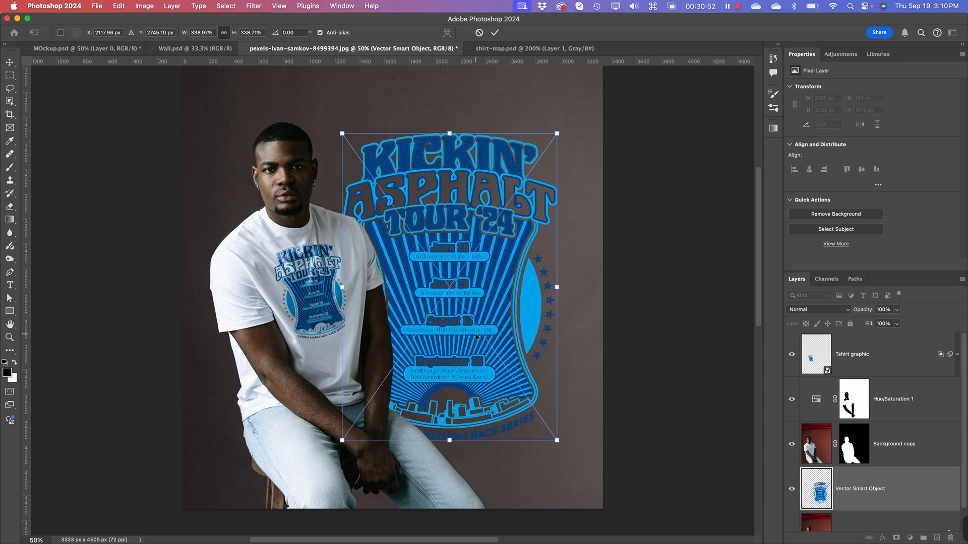
key("Return")
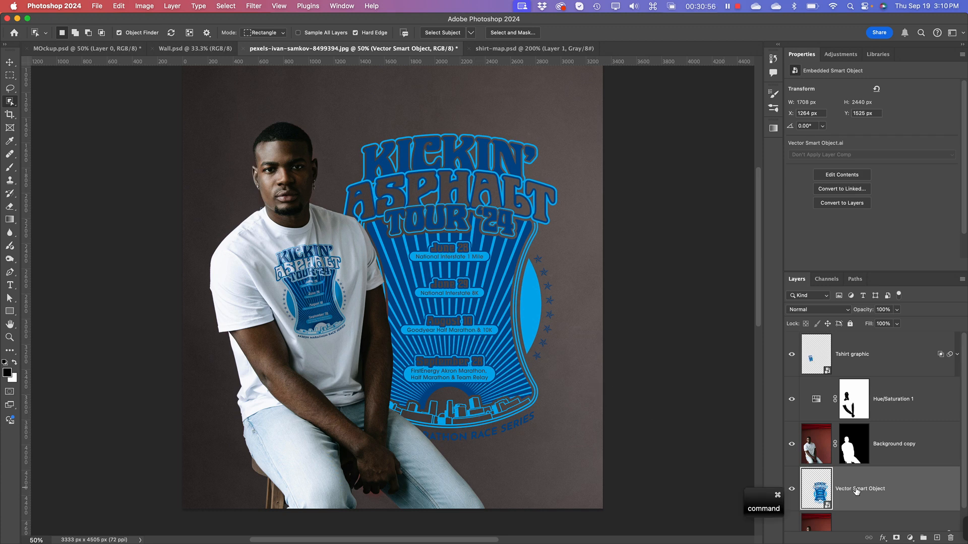
key("super+z")
Step: Switch to Illustrator and copy the complete dark-shirt back artwork
key("super+Tab")
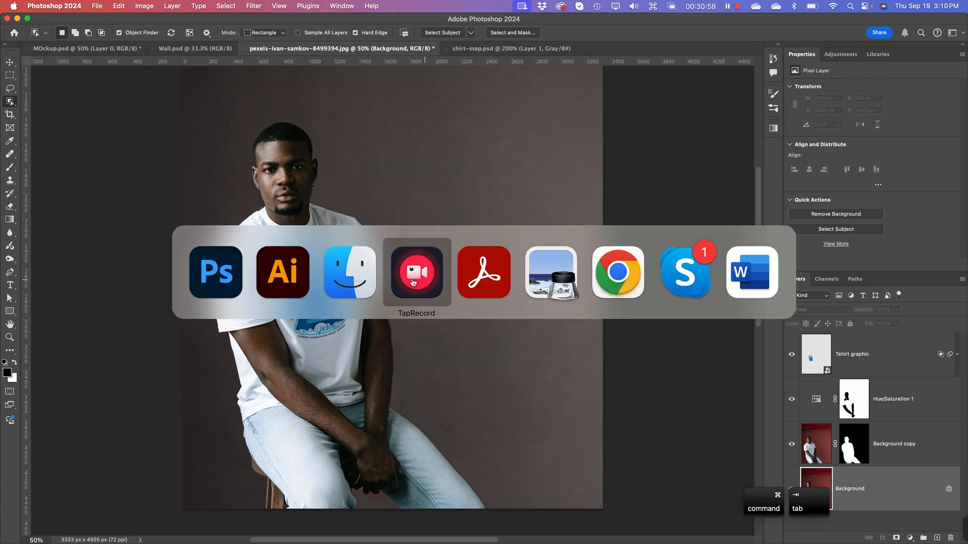
left_click(283, 281)
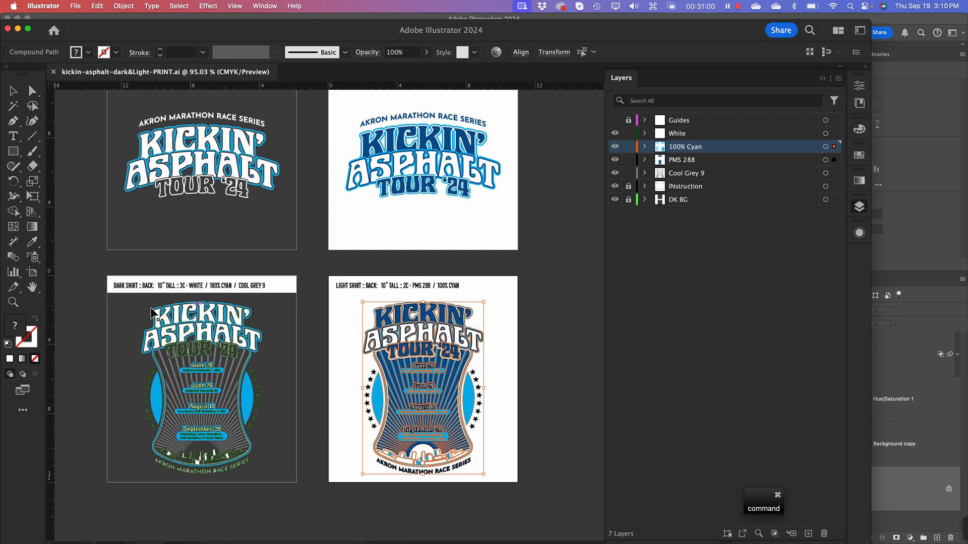
left_click_drag(212, 368, 274, 469)
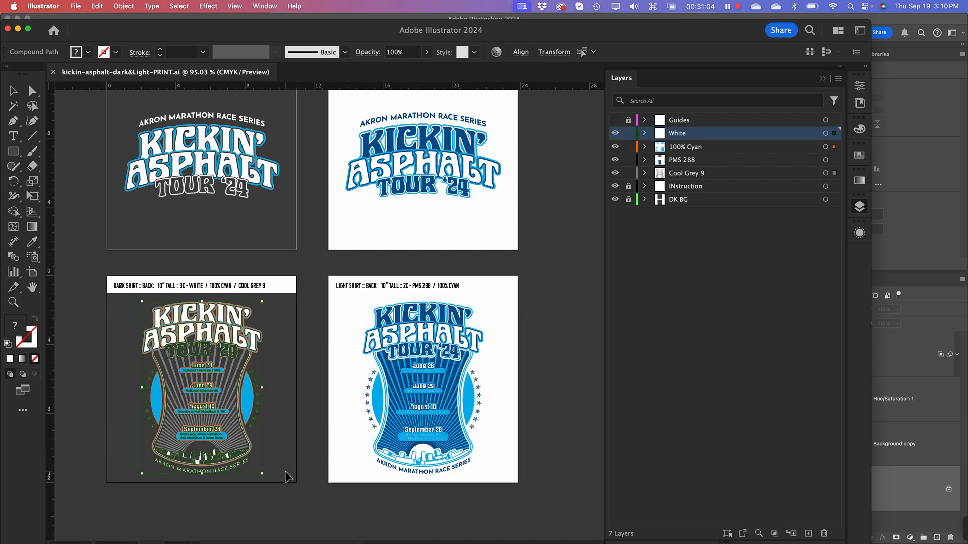
left_click(287, 480)
left_click_drag(99, 306, 292, 474)
key("super+c")
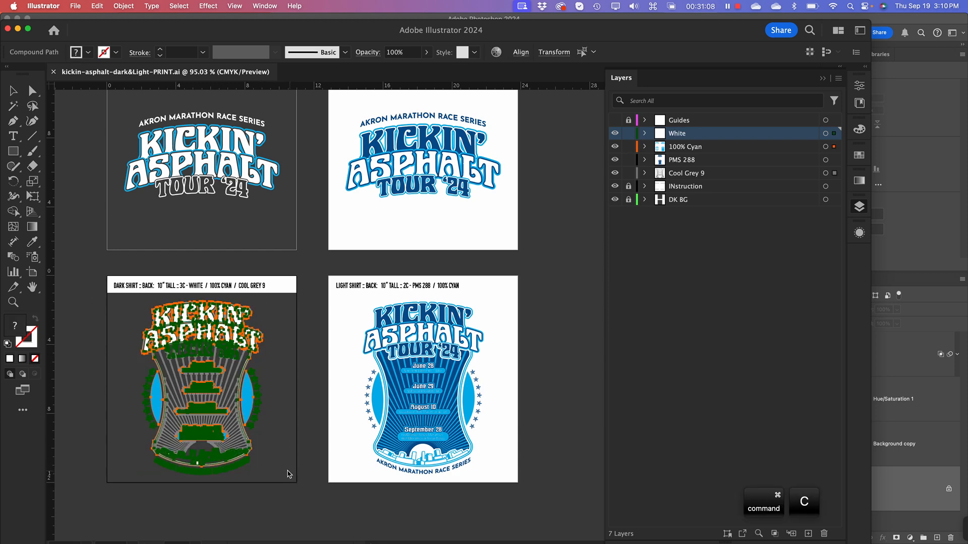
Step: Switch to Photoshop and paste the dark-shirt artwork as a Smart Object directly above Background
key("super+Tab")
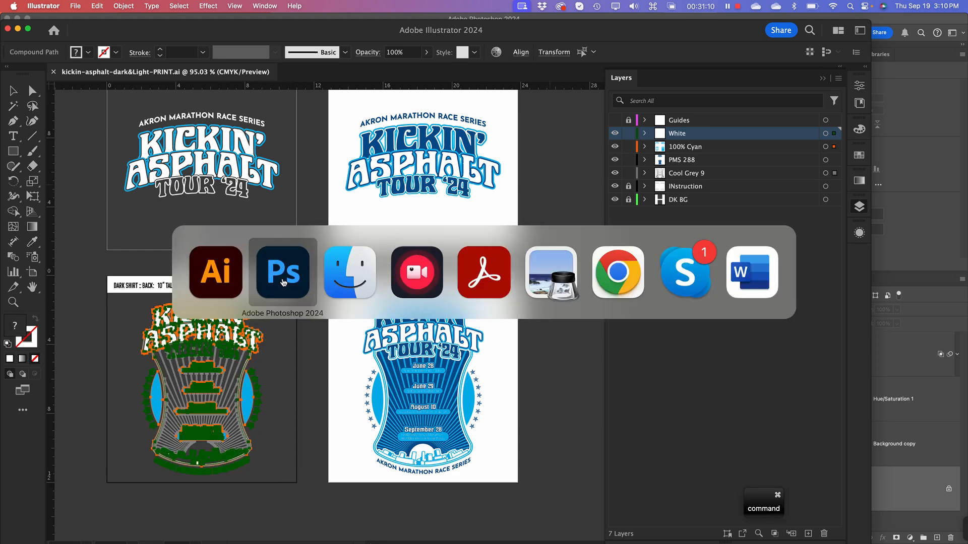
left_click(283, 281)
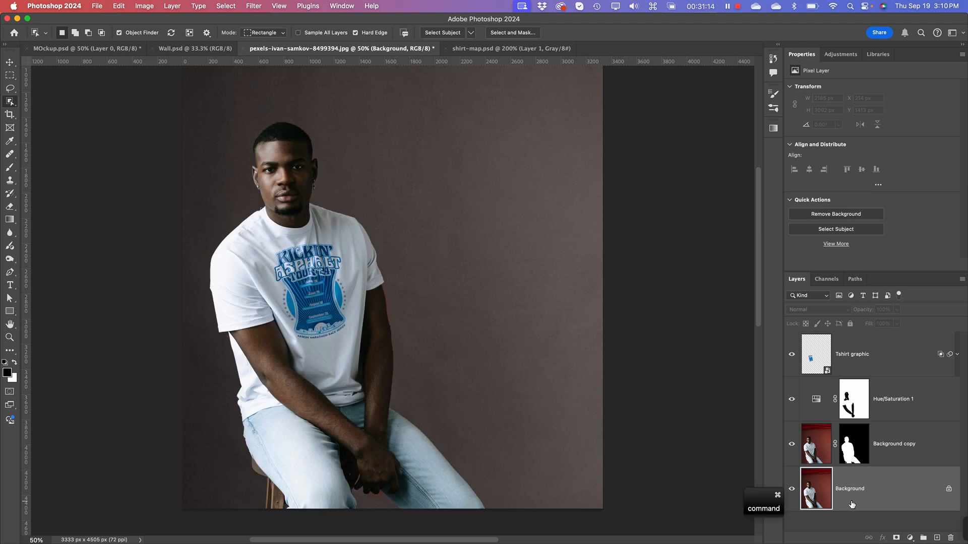
key("super+v")
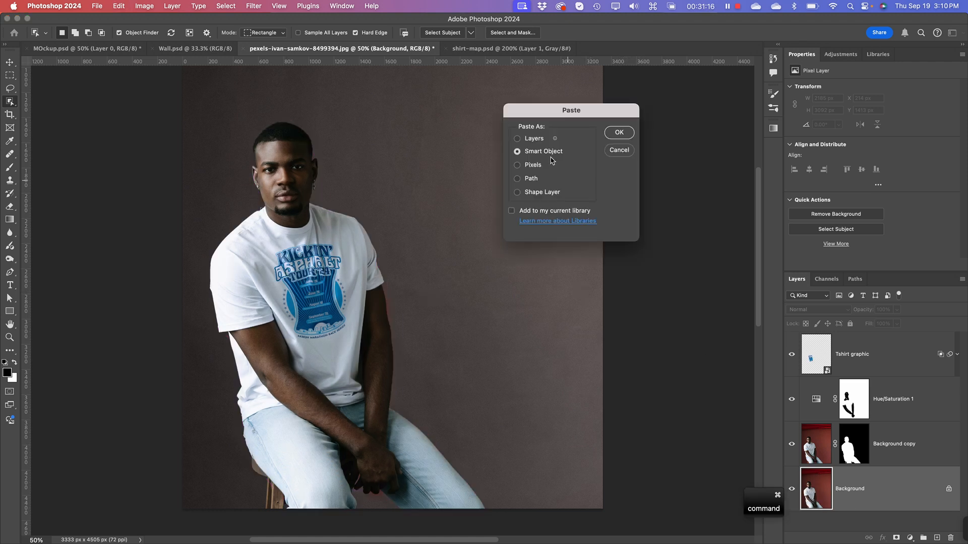
key("Return")
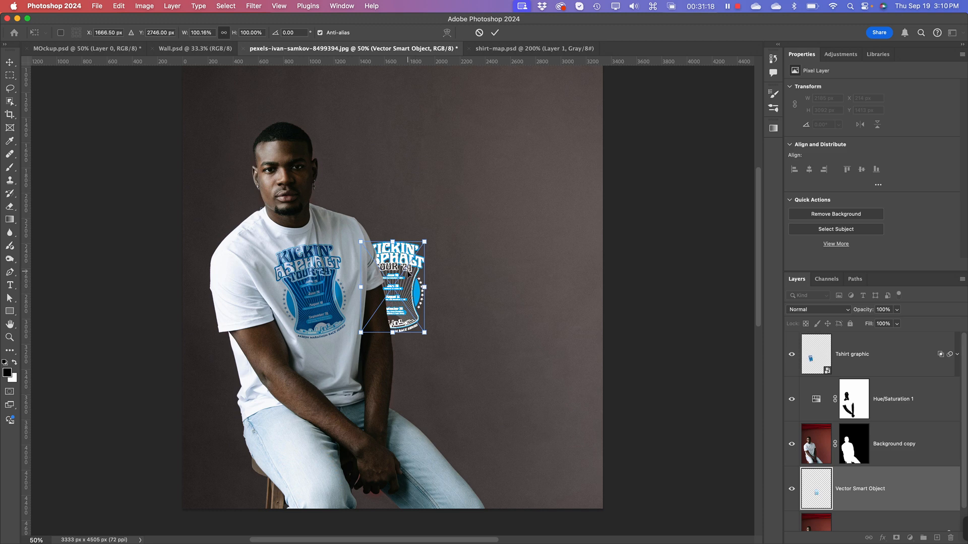
Step: Enlarge the dark-shirt artwork to about 1343 × 1921 px and place it on the wall partly behind the man
left_click_drag(409, 272, 392, 189)
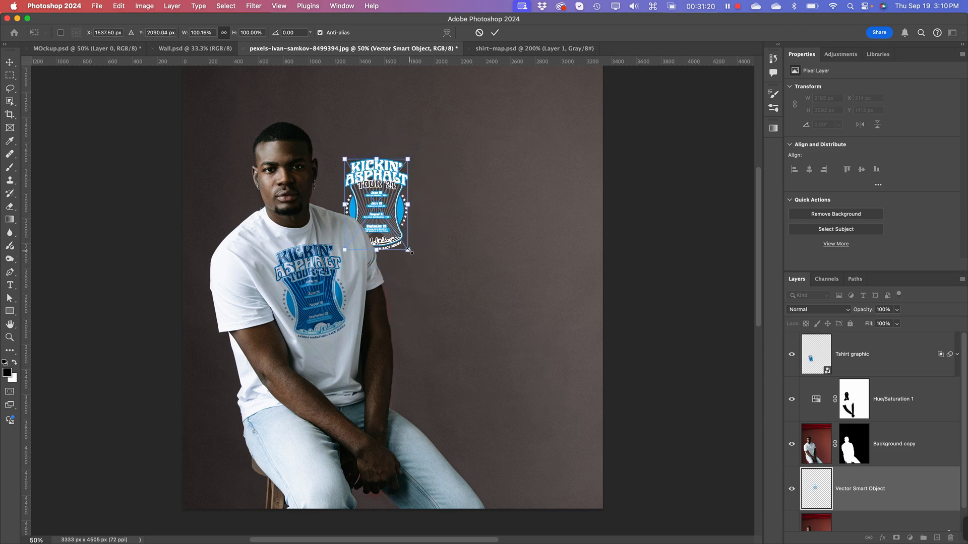
left_click_drag(409, 250, 513, 401)
left_click_drag(430, 333, 438, 311)
key("Return")
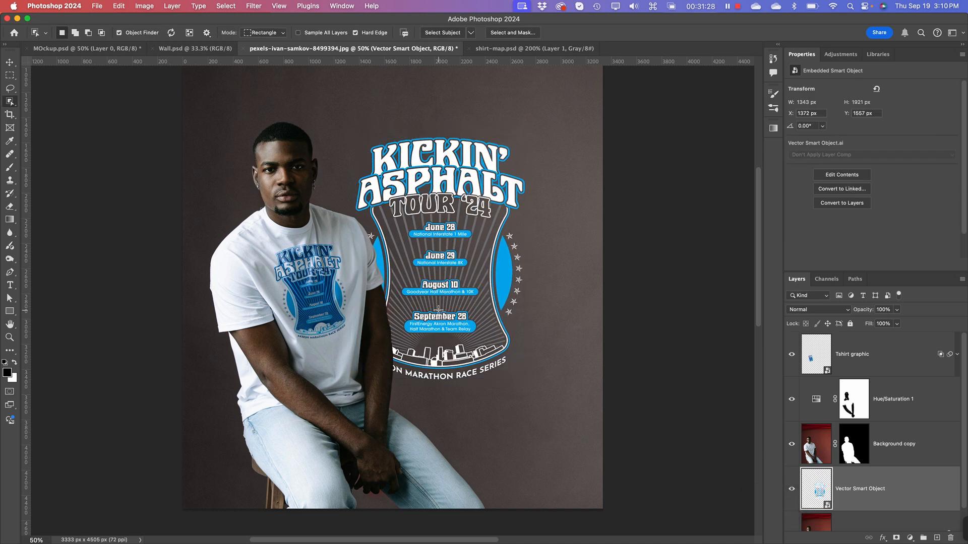
Step: In the wall artwork's Blending Options, split the Underlying Layer white Blend If slider to 178 / 255
key("super+equal")
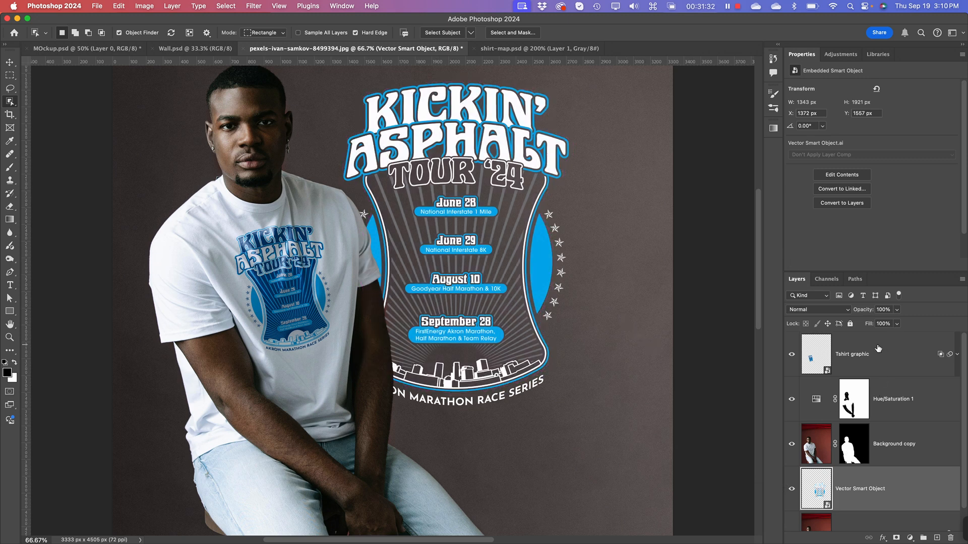
right_click(900, 485)
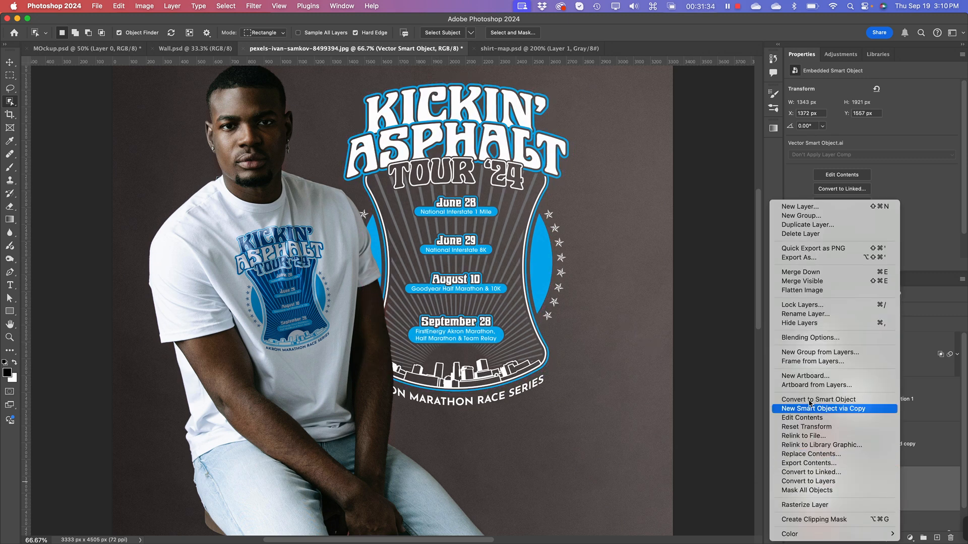
left_click(804, 338)
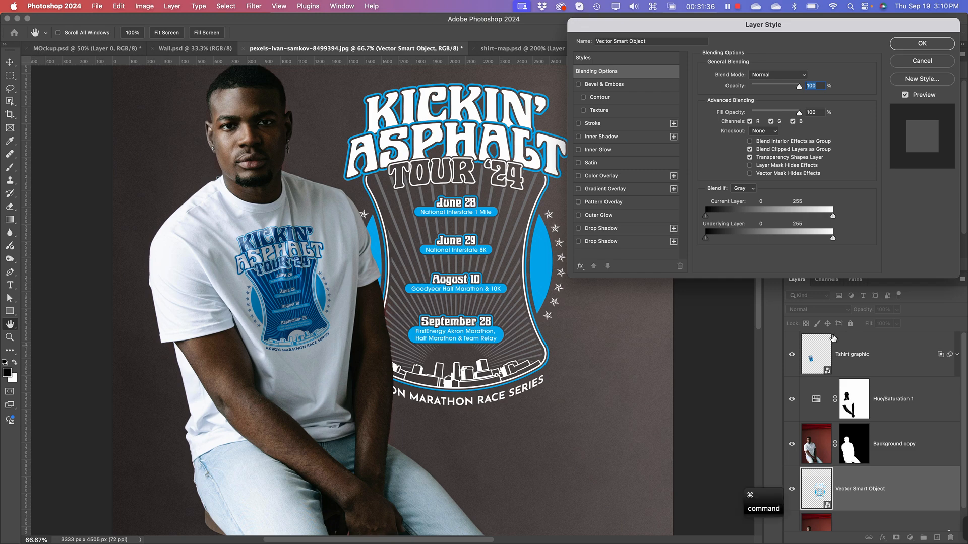
key("super+equal")
left_click_drag(419, 211, 316, 336)
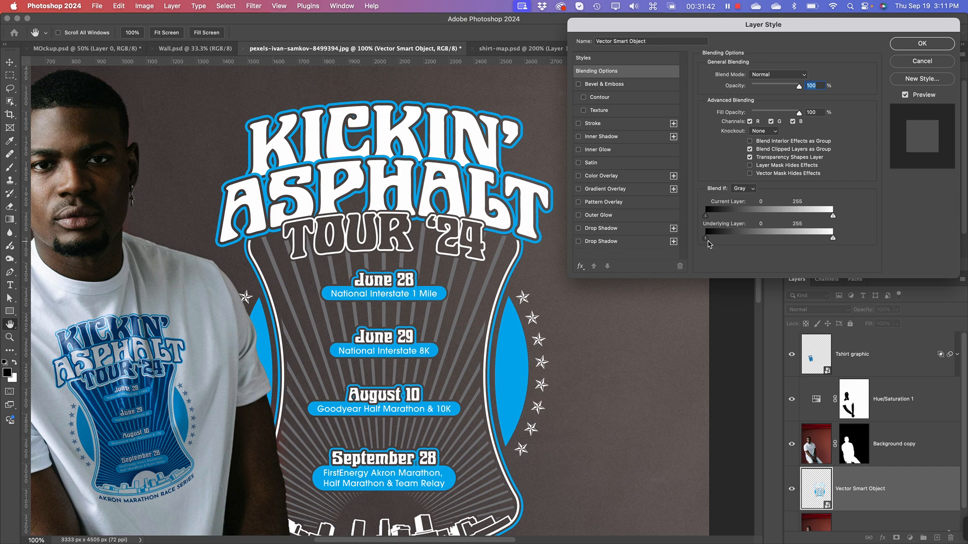
key("alt")
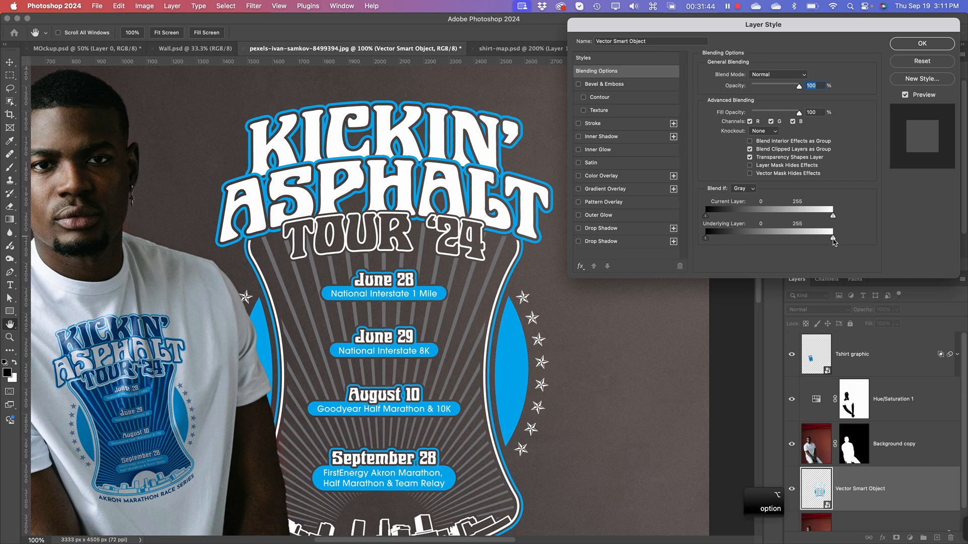
left_click_drag(834, 241, 795, 242)
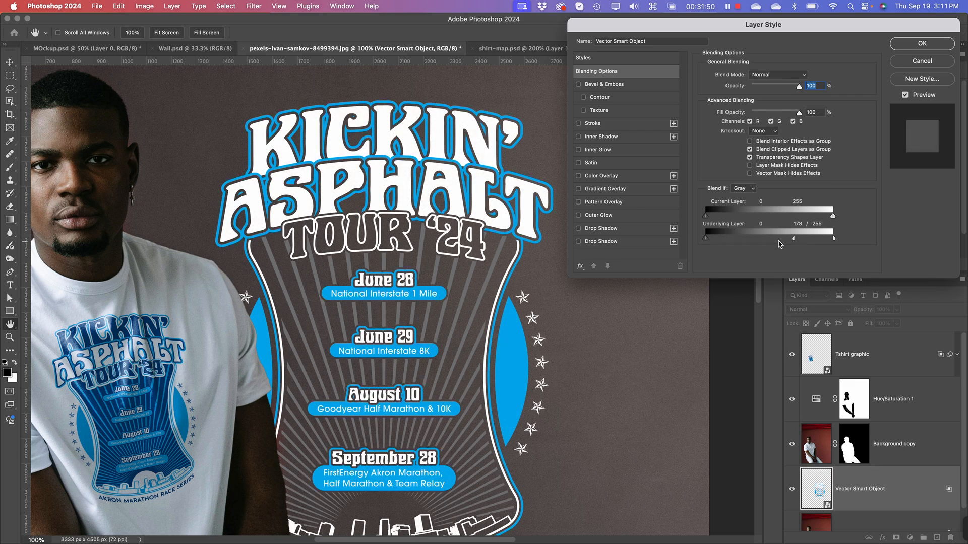
Step: Split the Underlying Layer black Blend If slider to 0 / 83, check the wall texture in the artwork, and apply the blending
key("alt")
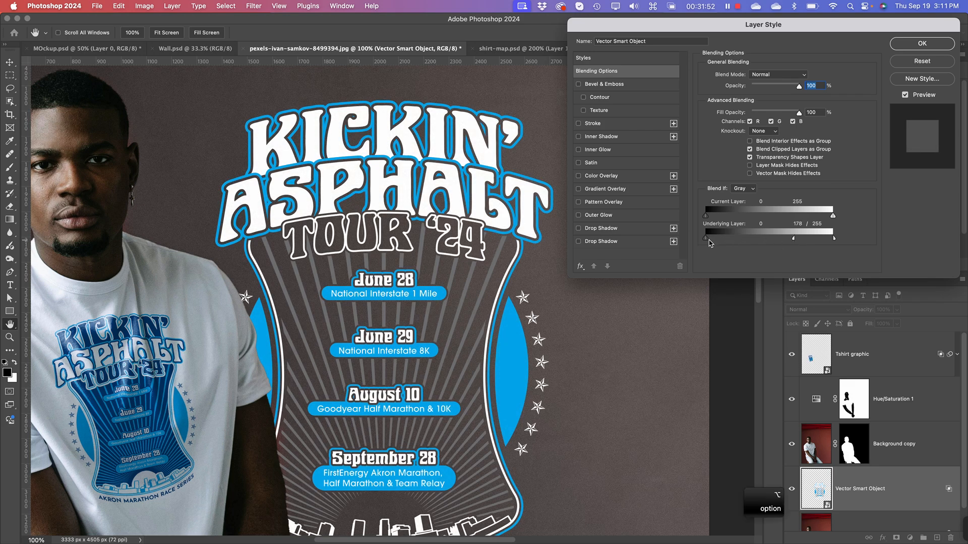
left_click_drag(707, 242, 751, 237)
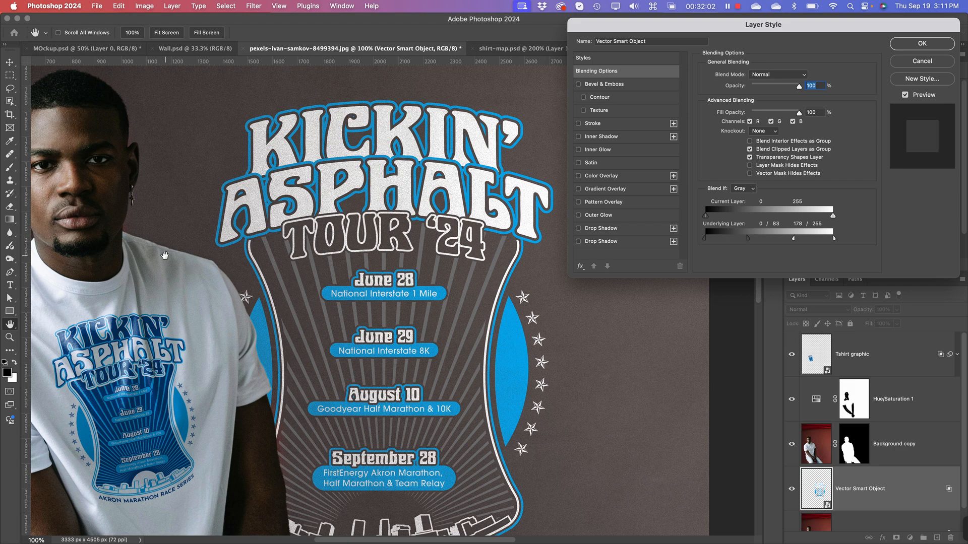
key("super+equal")
key("super+equal")
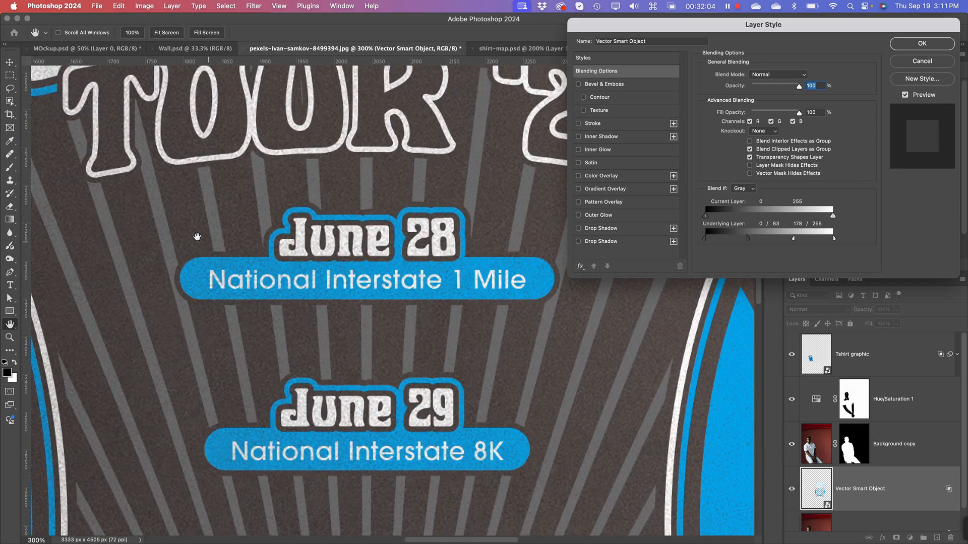
left_click_drag(197, 237, 399, 311)
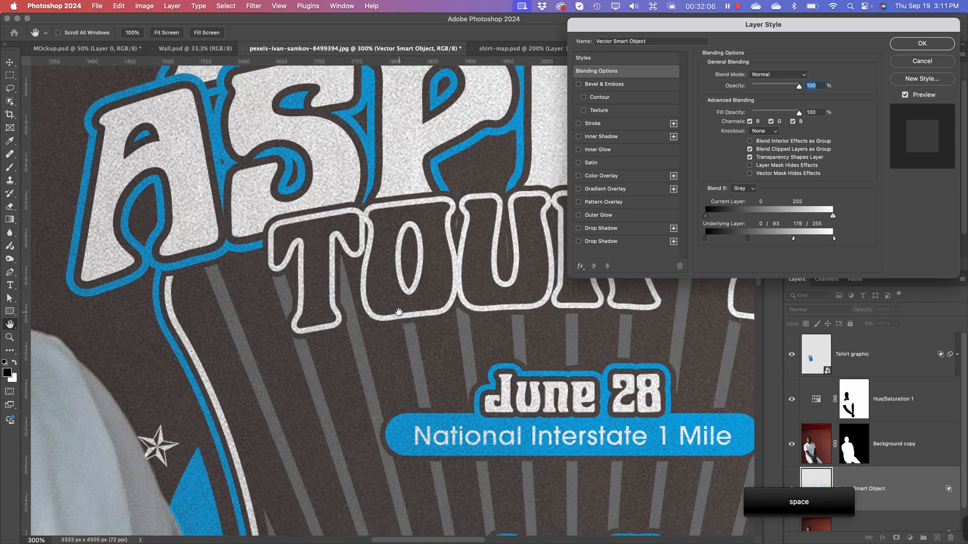
key("super+minus")
key("super+minus")
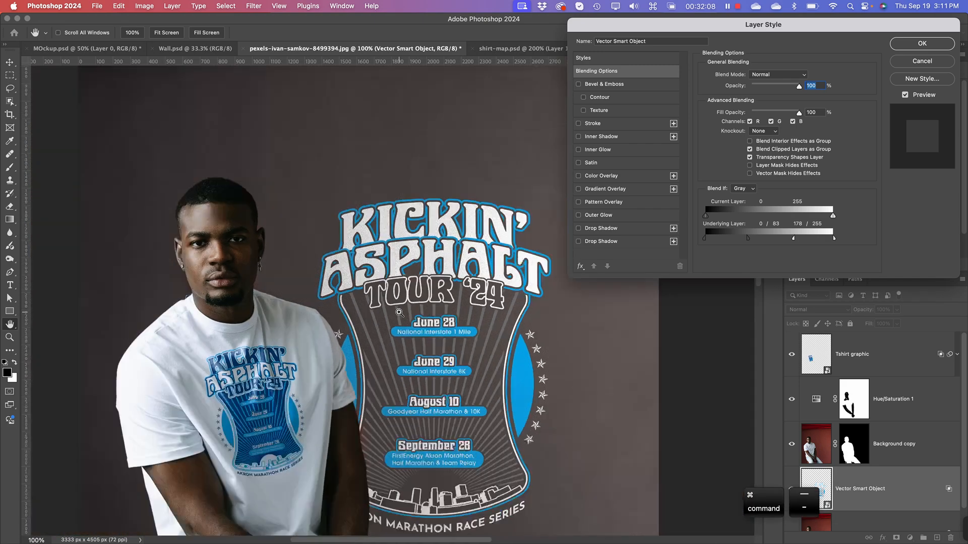
left_click_drag(392, 367, 311, 273)
key("super+minus")
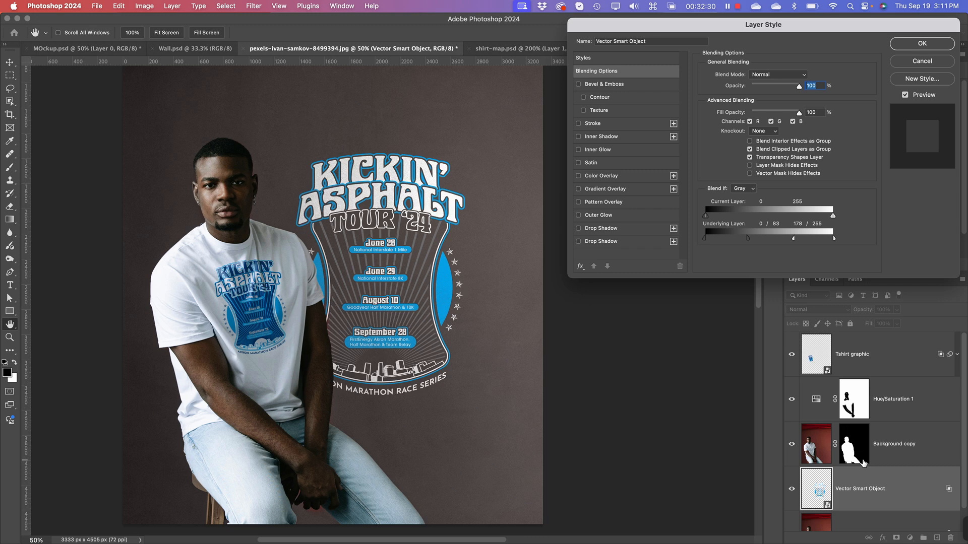
left_click(941, 45)
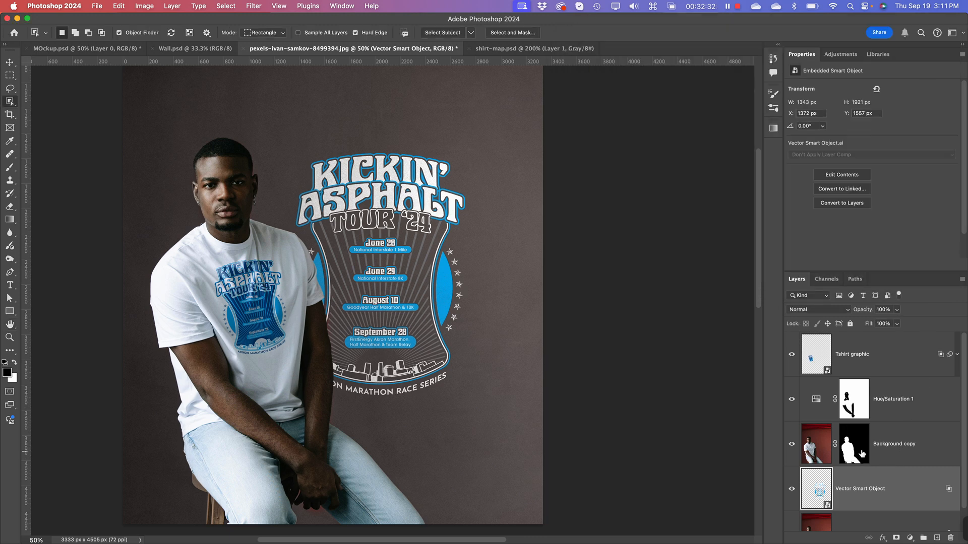
Step: Load the Background copy mask as a selection and add a new layer directly below Background copy
key("alt")
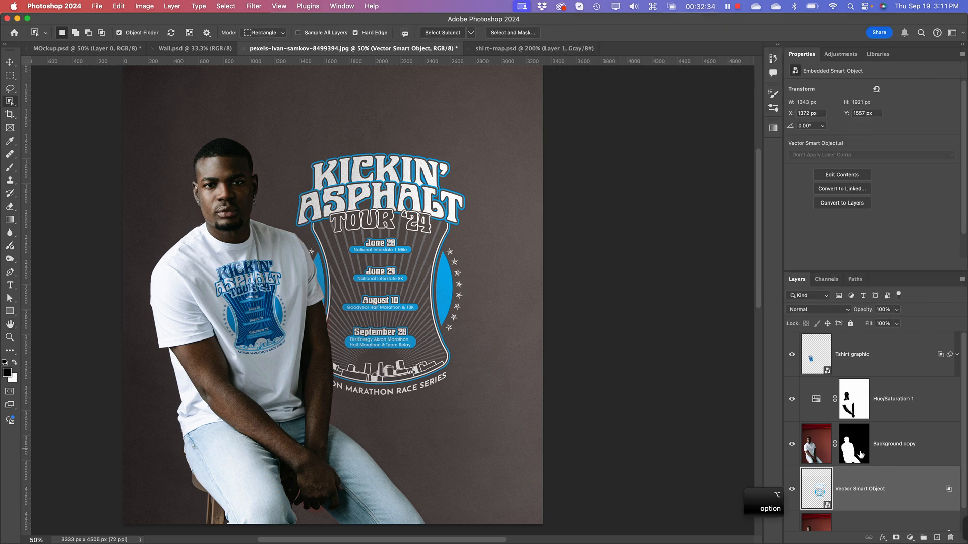
left_click(858, 454)
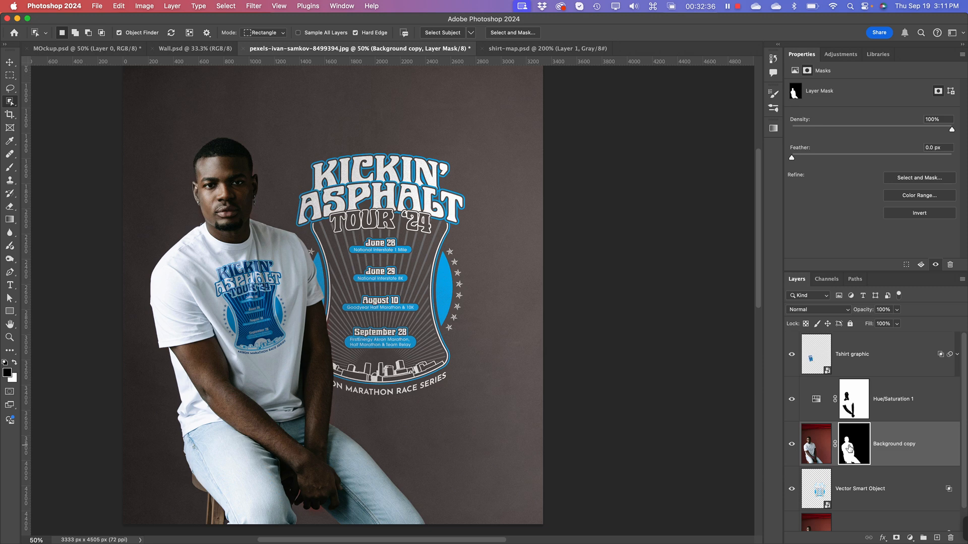
key("super")
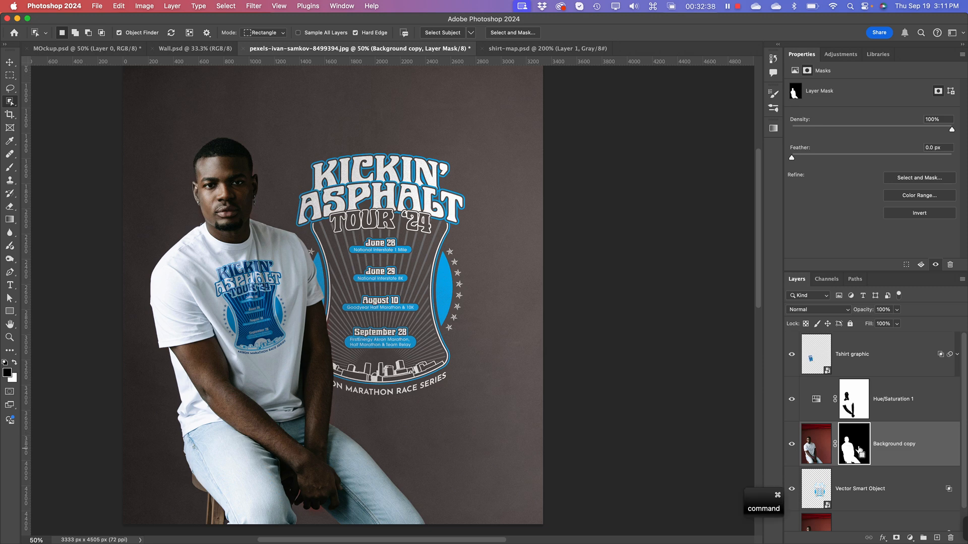
left_click(856, 450, "super")
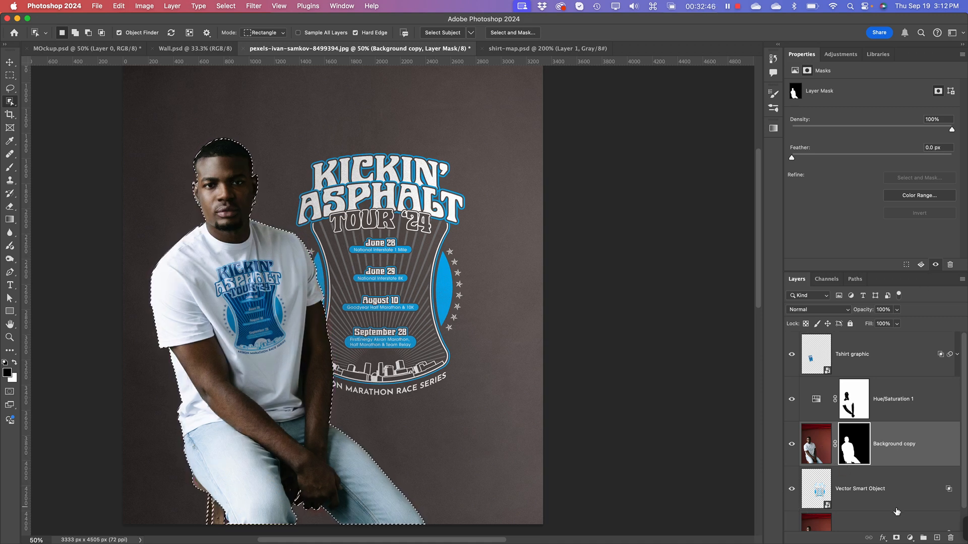
left_click(936, 538)
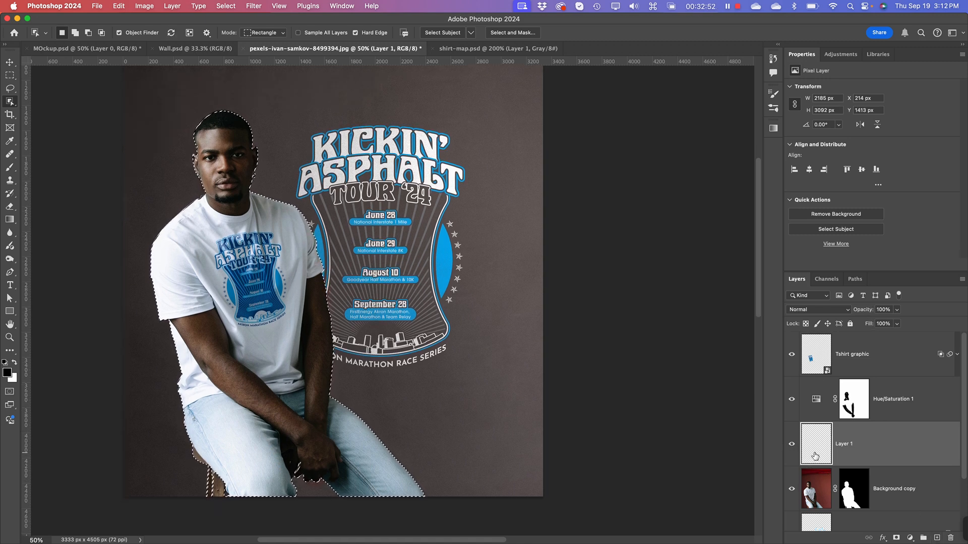
left_click_drag(815, 455, 821, 510)
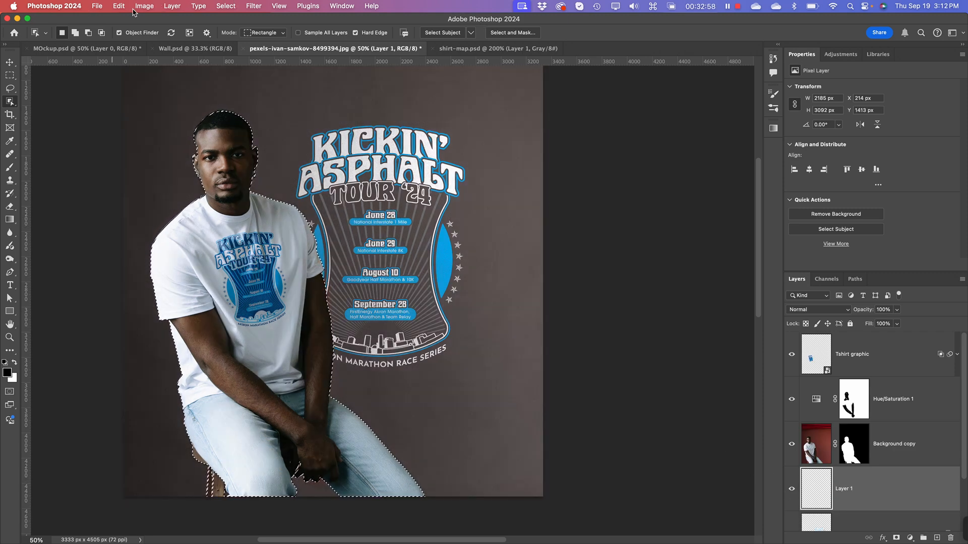
Step: Fill the man-shaped selection on the new layer with a dark teal of about #0a2d34 at 100% opacity
left_click(119, 6)
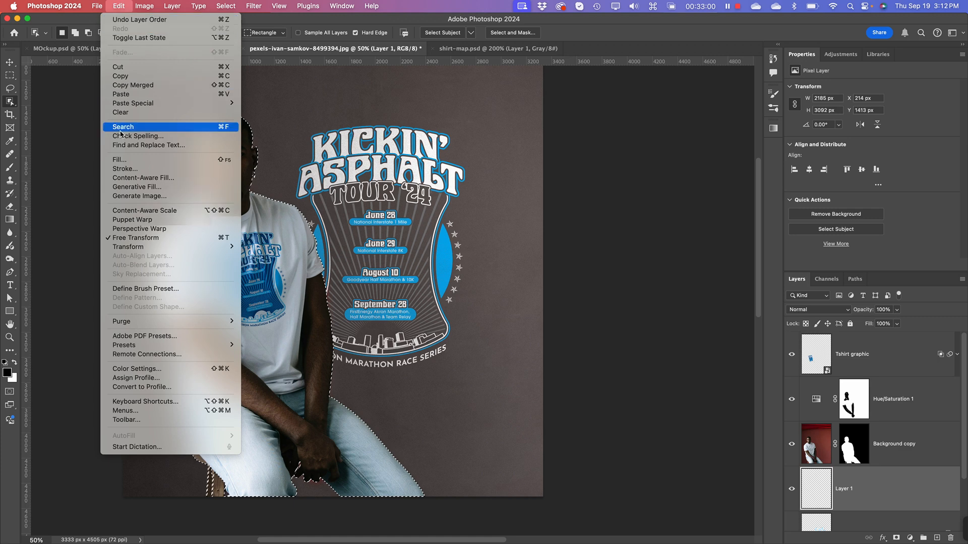
left_click(136, 160)
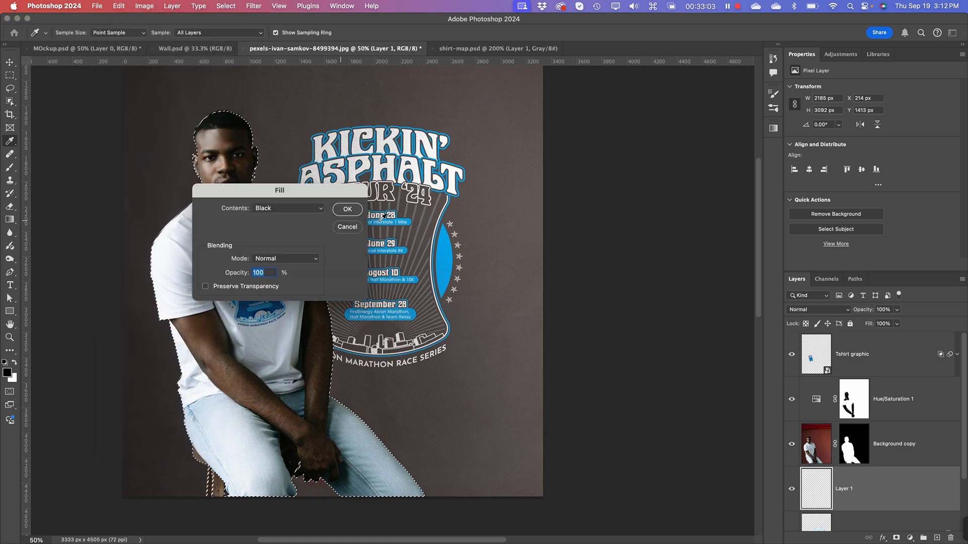
left_click(276, 209)
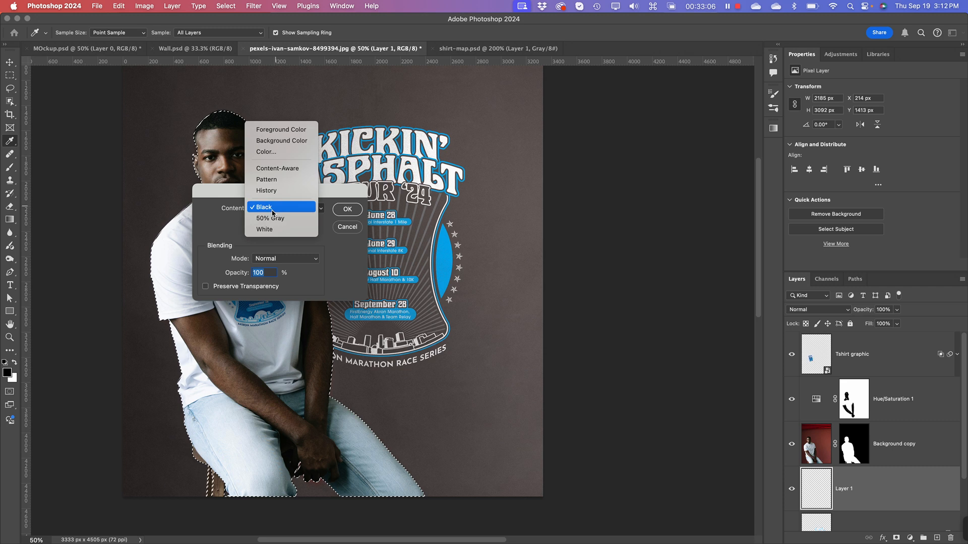
left_click(277, 132)
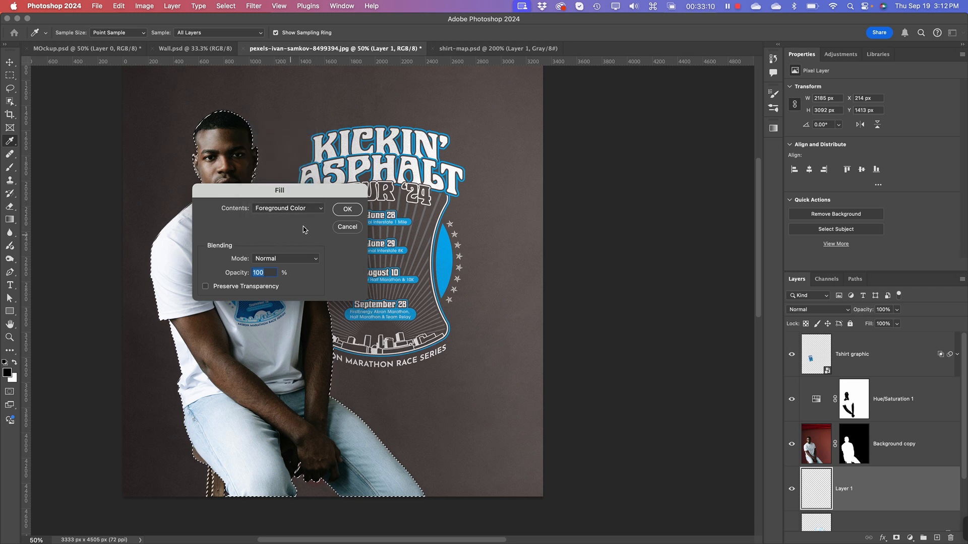
left_click(294, 208)
left_click(302, 224)
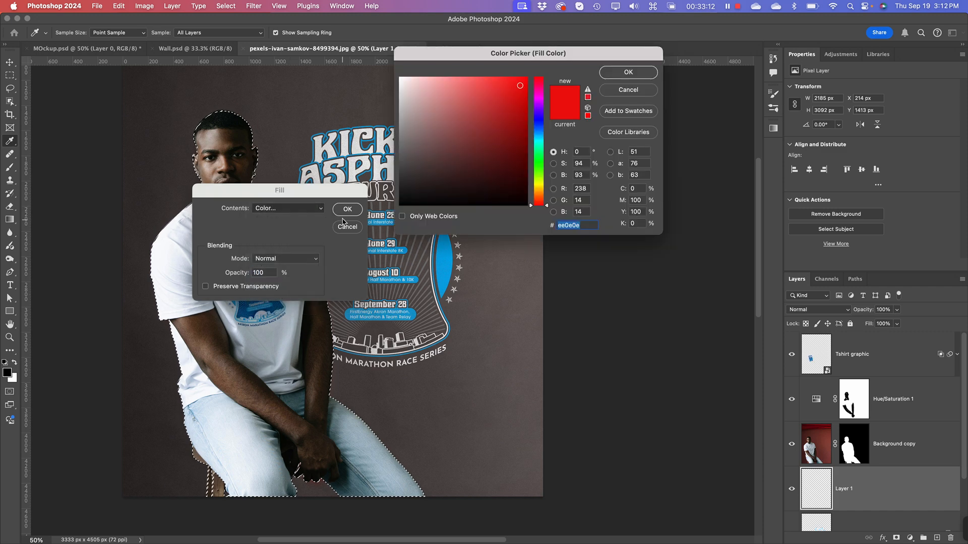
left_click_drag(499, 139, 503, 179)
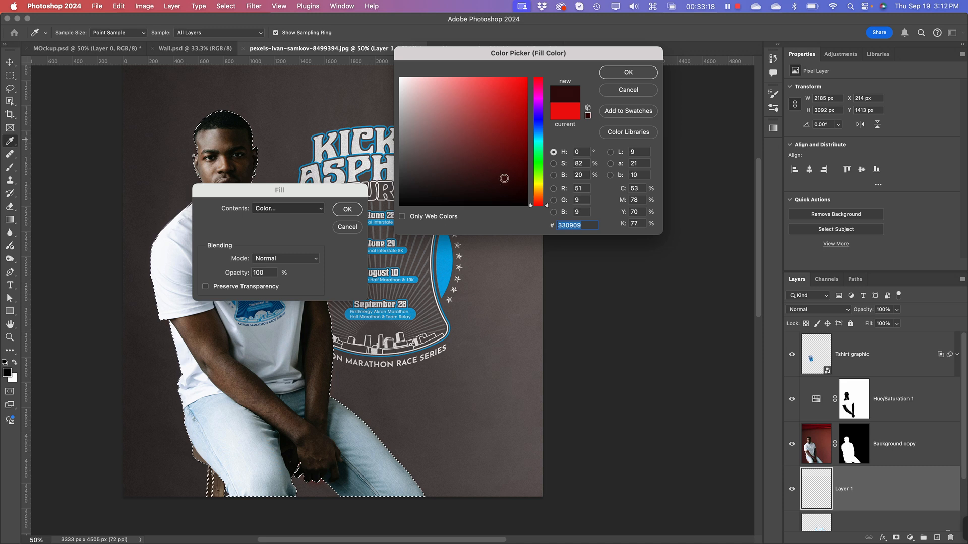
left_click_drag(537, 146, 537, 137)
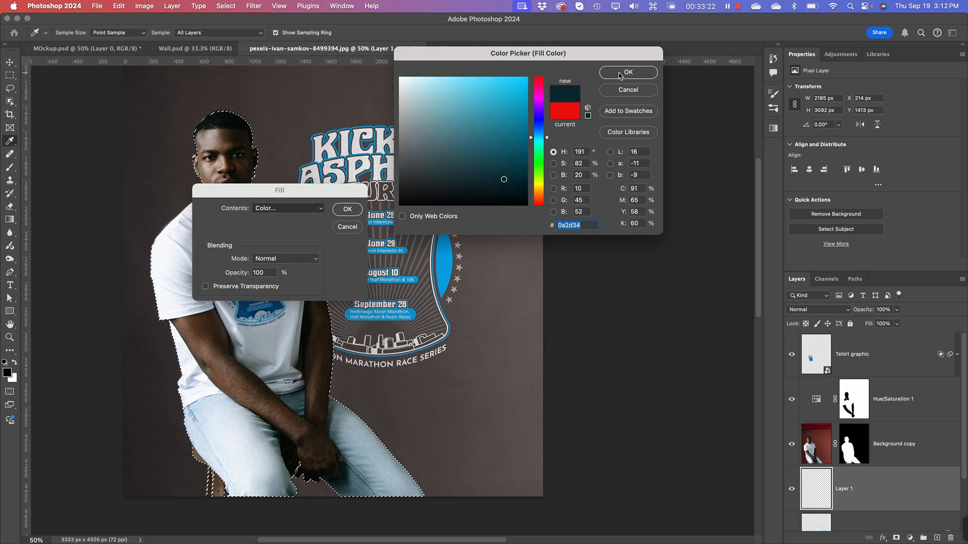
left_click_drag(504, 179, 503, 177)
left_click(629, 73)
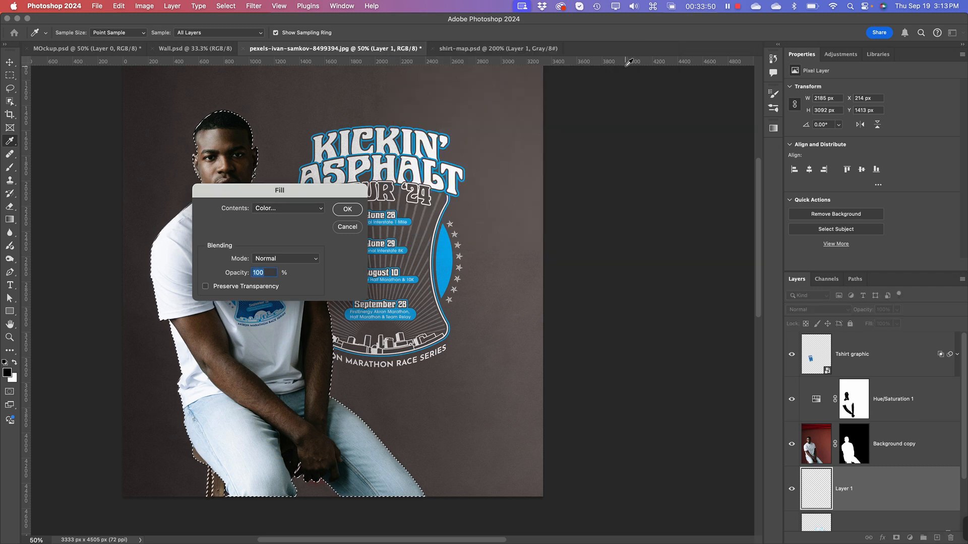
left_click(347, 211)
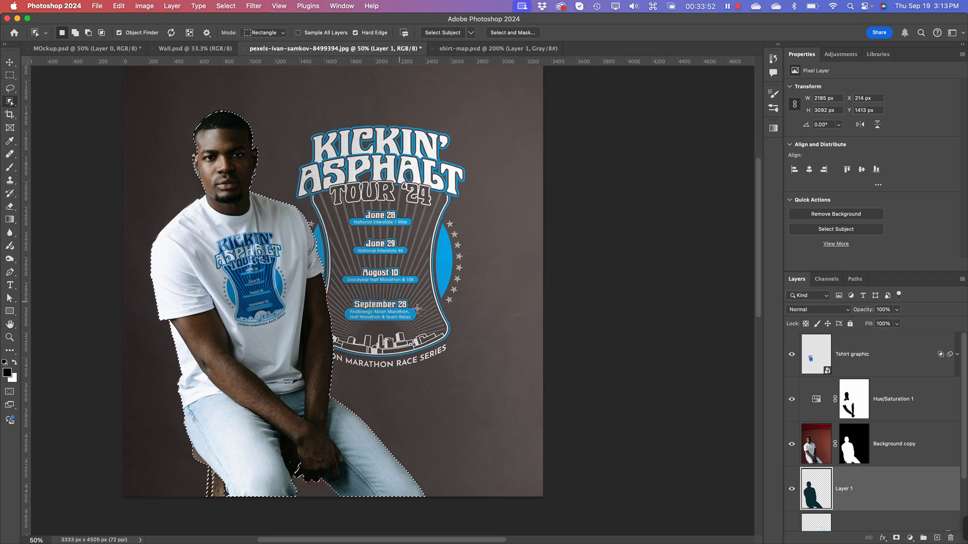
Step: Place the teal silhouette layer directly above Background copy and clear the selection
left_click_drag(822, 496, 822, 424)
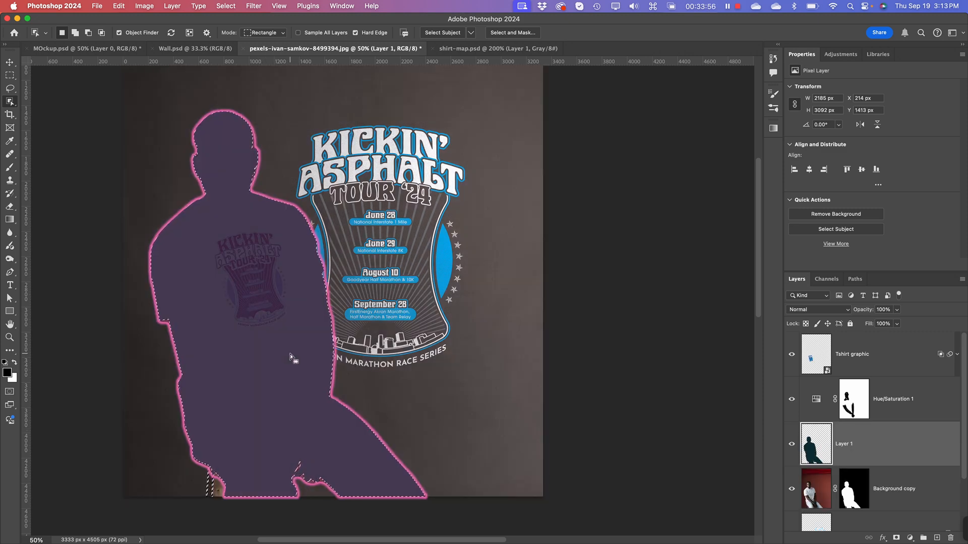
key("super+d")
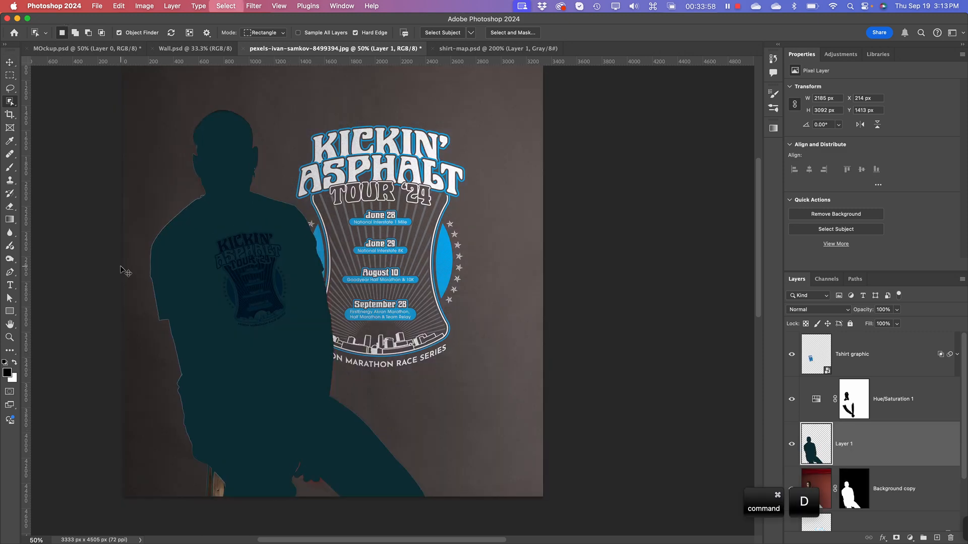
Step: Try repositioning the teal silhouette on the canvas, and undo the move
key("v")
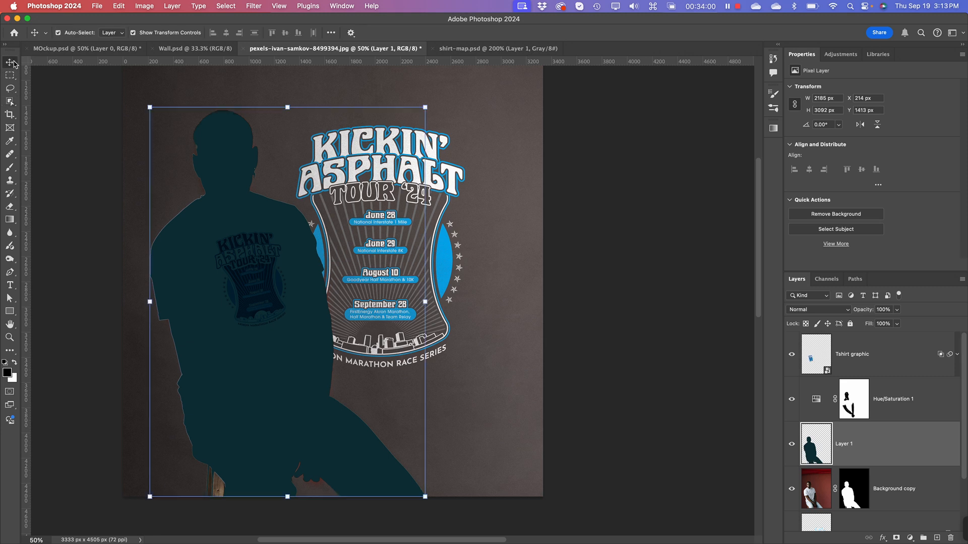
left_click(301, 438)
left_click_drag(281, 455, 293, 449)
key("super+z")
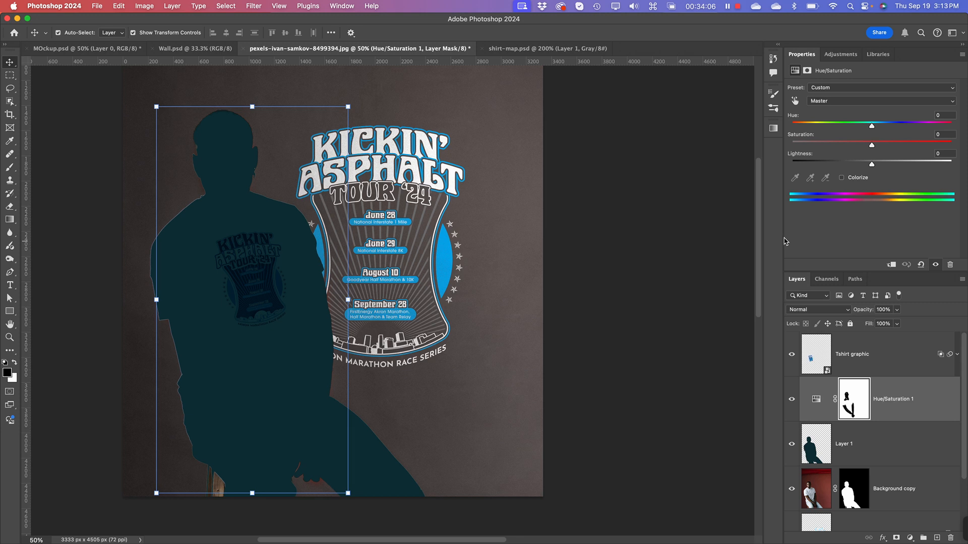
Step: Widen the layer list and make the teal silhouette layer the active layer again
left_click_drag(782, 239, 719, 248)
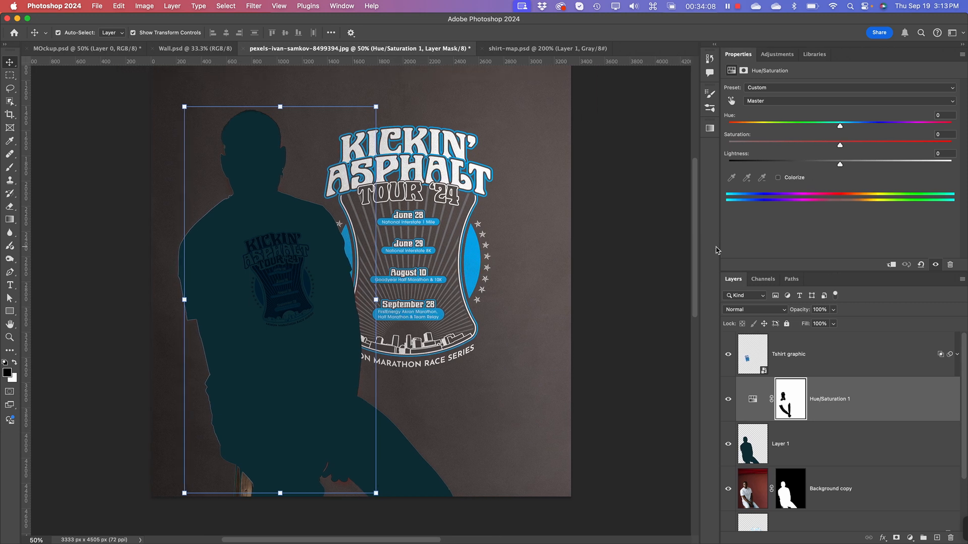
left_click(754, 488)
left_click(754, 442)
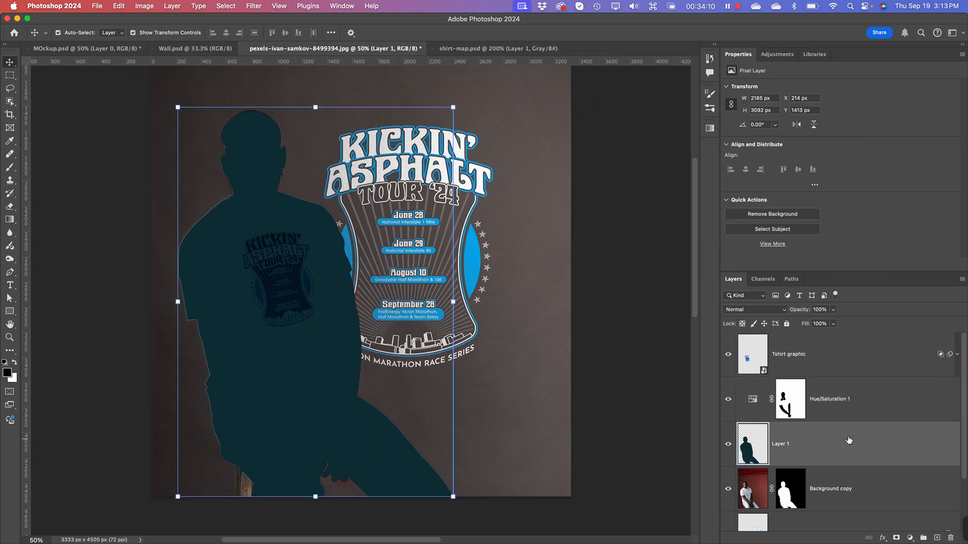
left_click(871, 357)
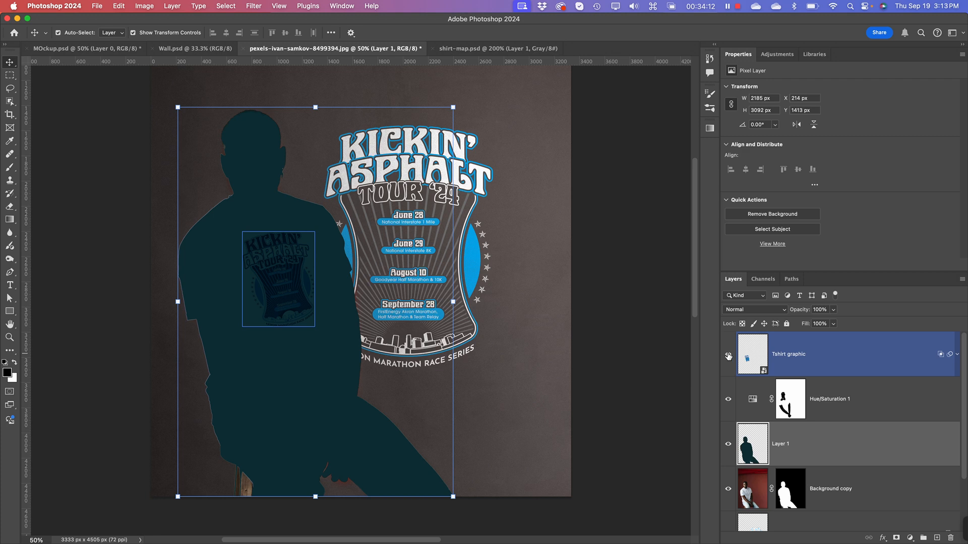
Step: Lock the Tshirt graphic layer and the Hue/Saturation 1 layer
right_click(843, 359)
left_click(888, 352)
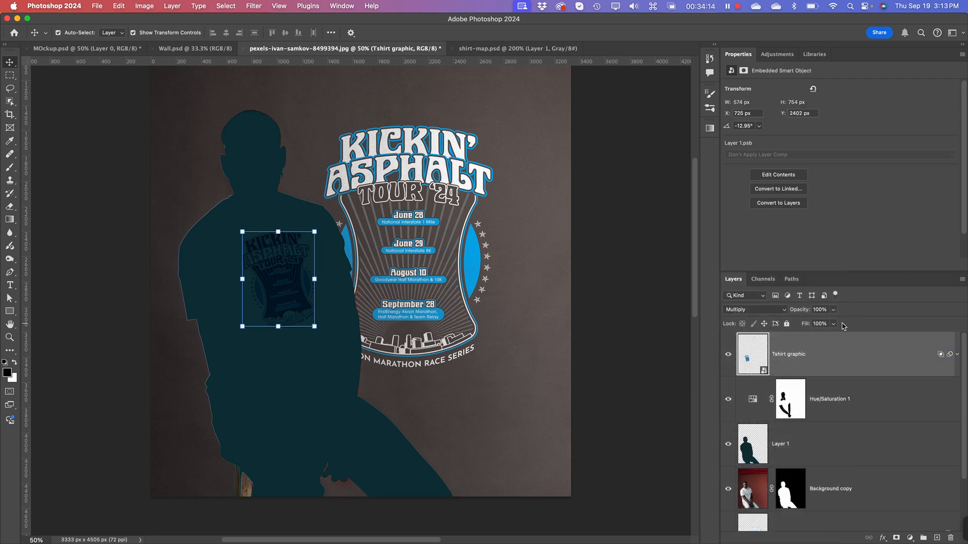
left_click(786, 326)
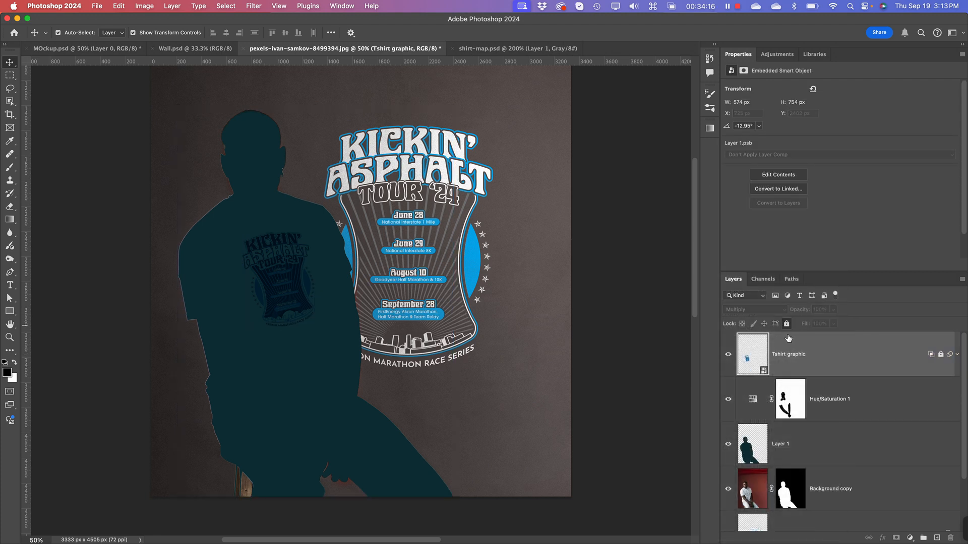
left_click(885, 405)
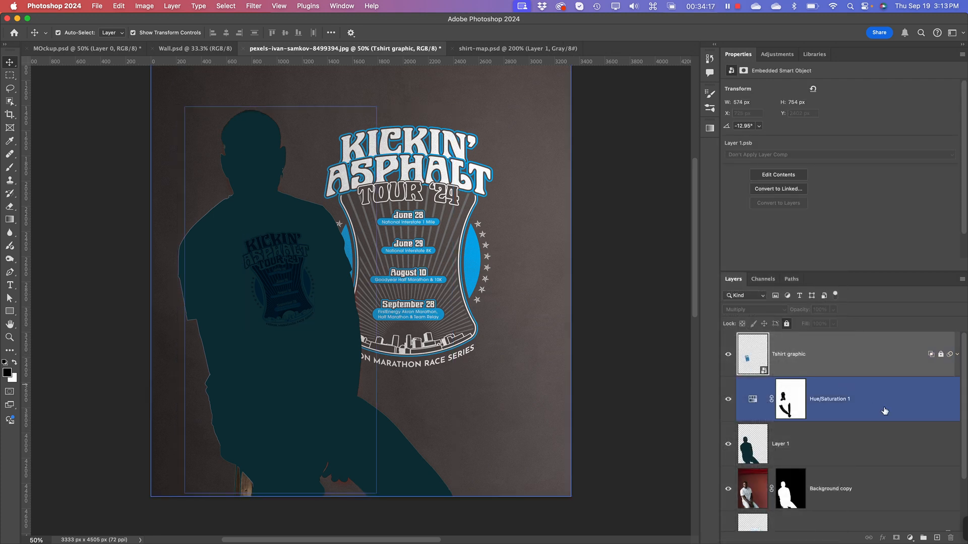
left_click(787, 324)
Step: Shift the teal silhouette about 170 px to the right and place its layer directly below Background copy
left_click(822, 453)
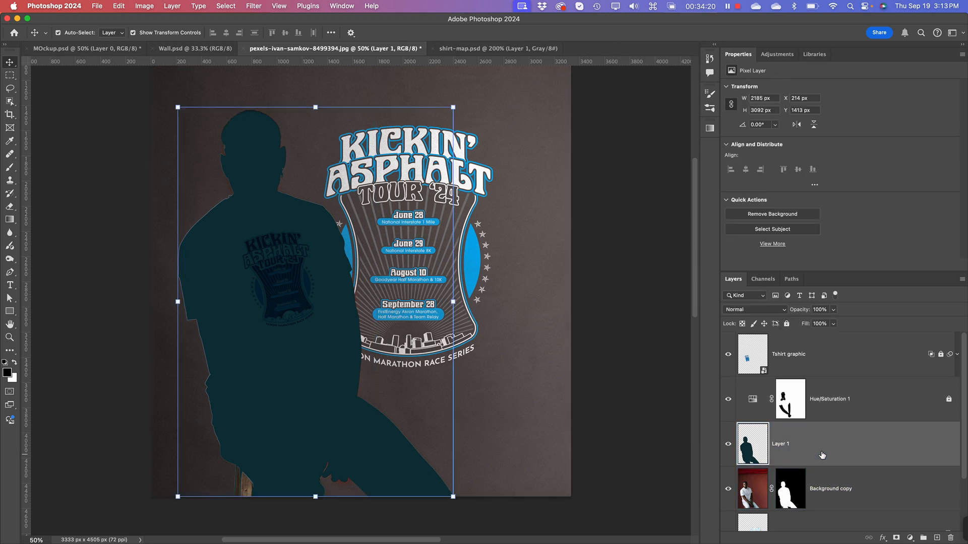
left_click_drag(378, 483, 421, 483)
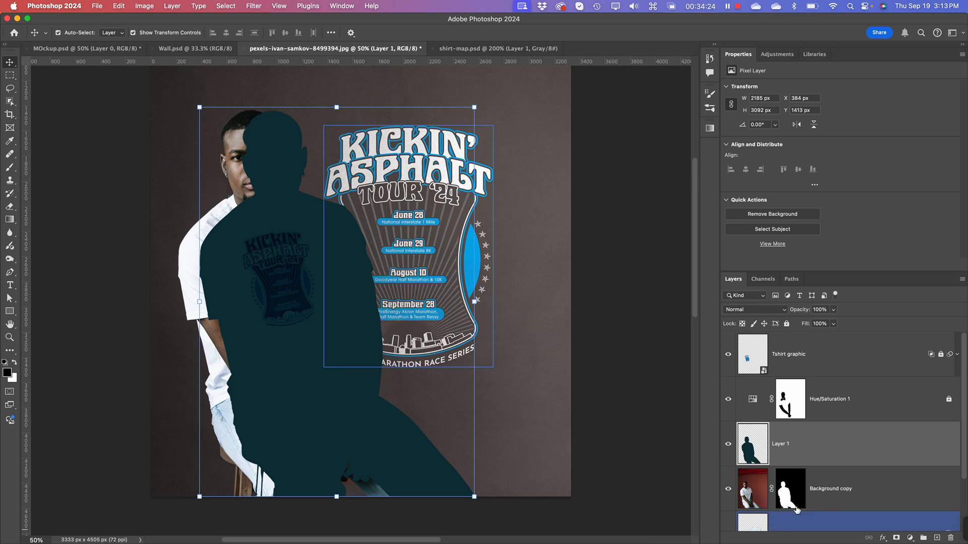
left_click_drag(795, 449, 801, 503)
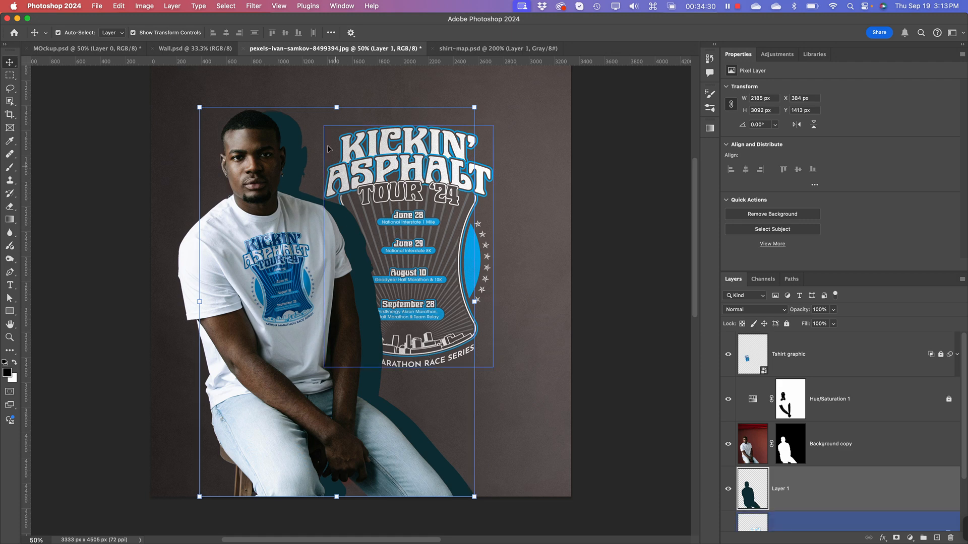
Step: Scale the teal silhouette proportionally to about 108% and move it about 42 px right and 74 px down
left_click_drag(474, 497, 518, 517)
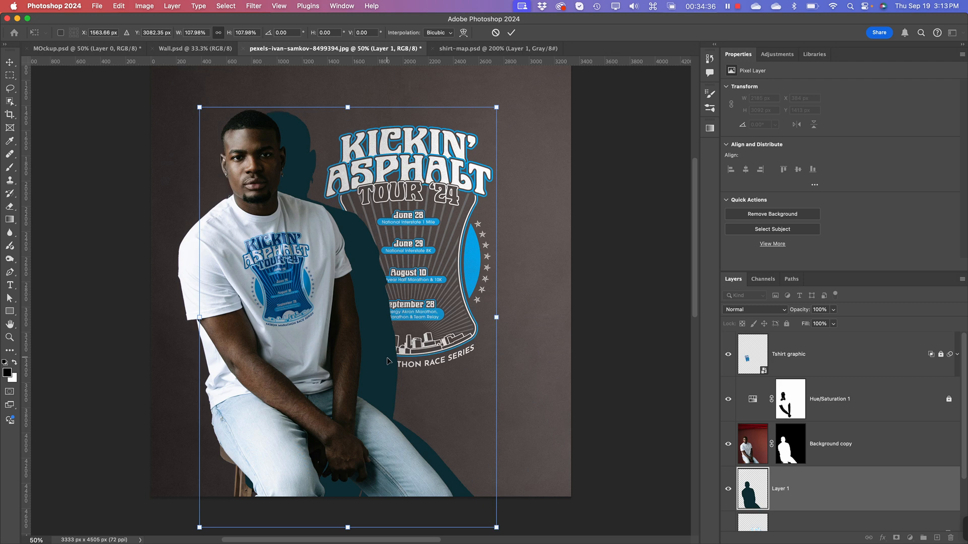
left_click_drag(388, 361, 394, 371)
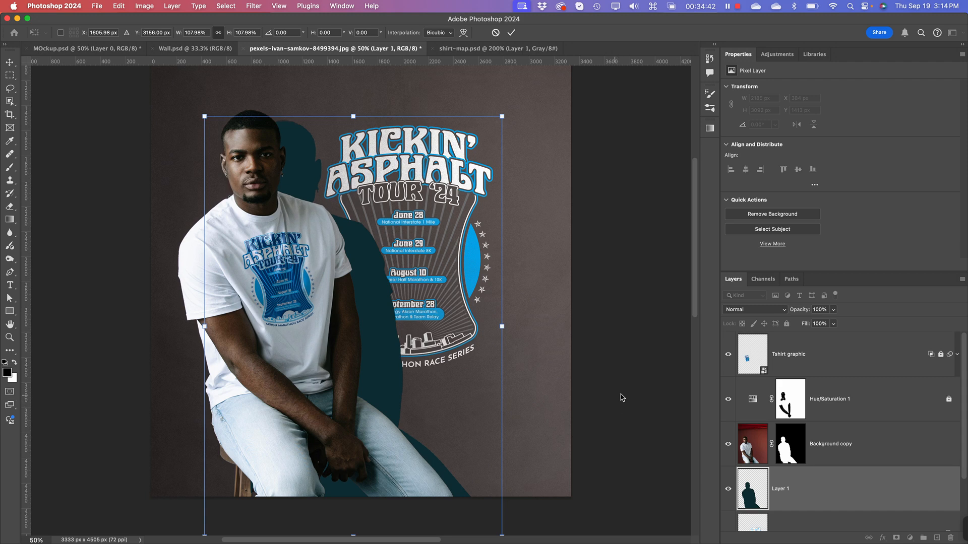
left_click(631, 476)
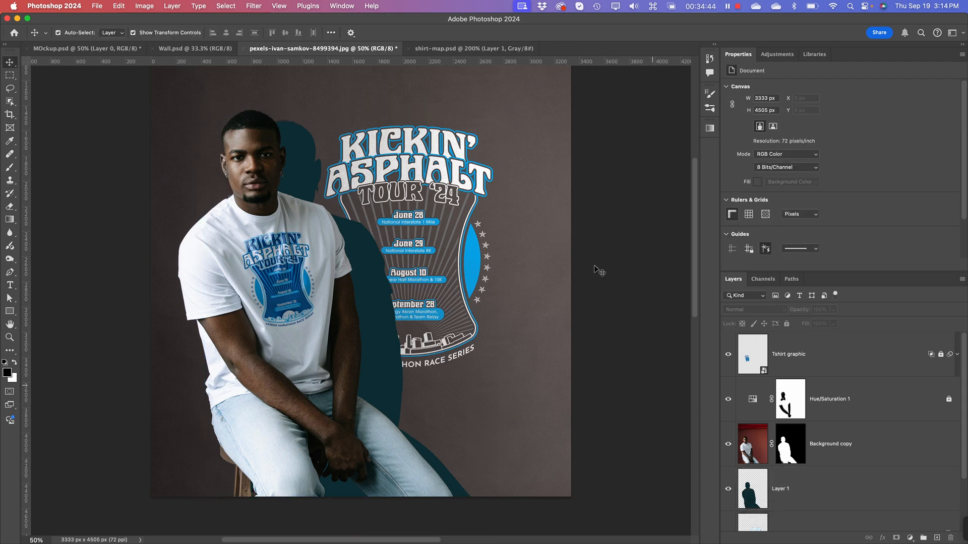
Step: Enlarge the layer list and convert the teal silhouette layer to a smart object
left_click(255, 6)
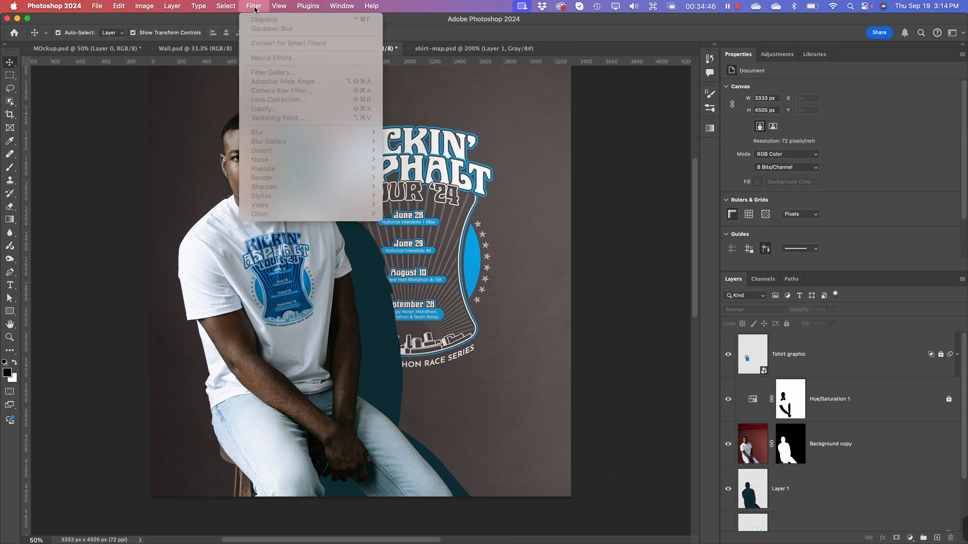
left_click(255, 6)
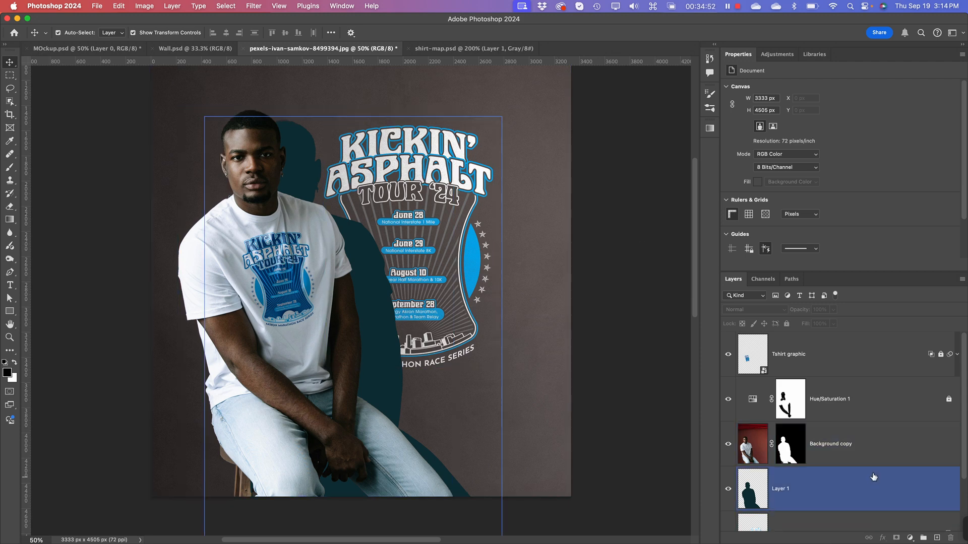
left_click_drag(841, 272, 841, 189)
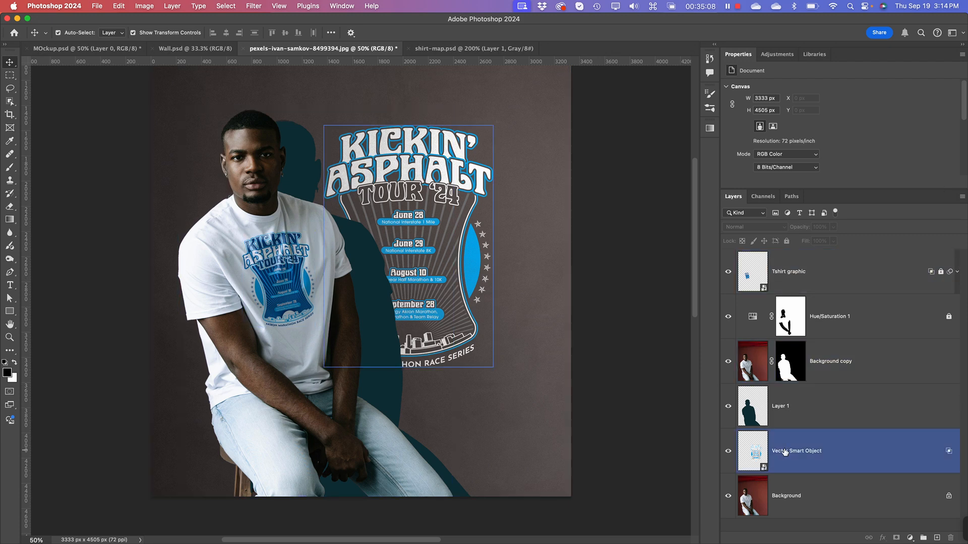
right_click(824, 403)
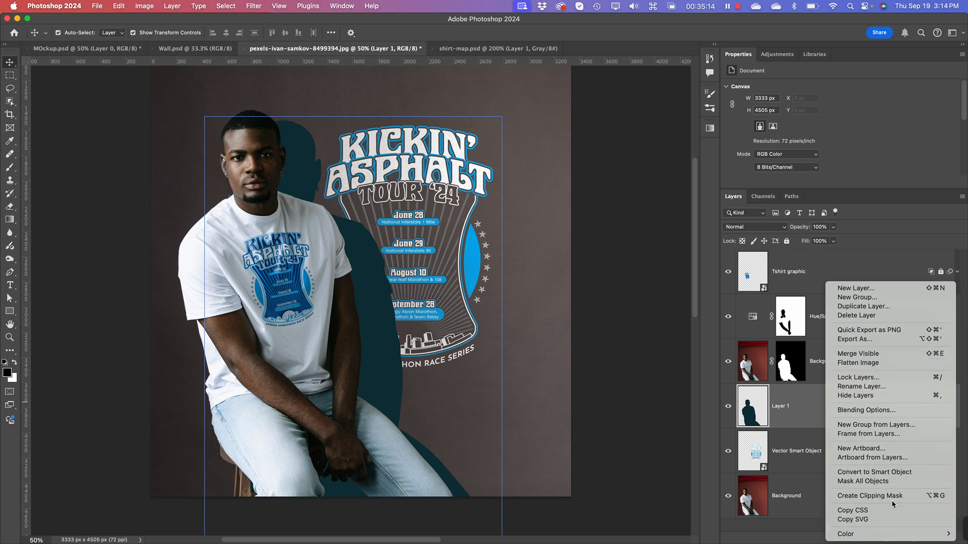
left_click(890, 475)
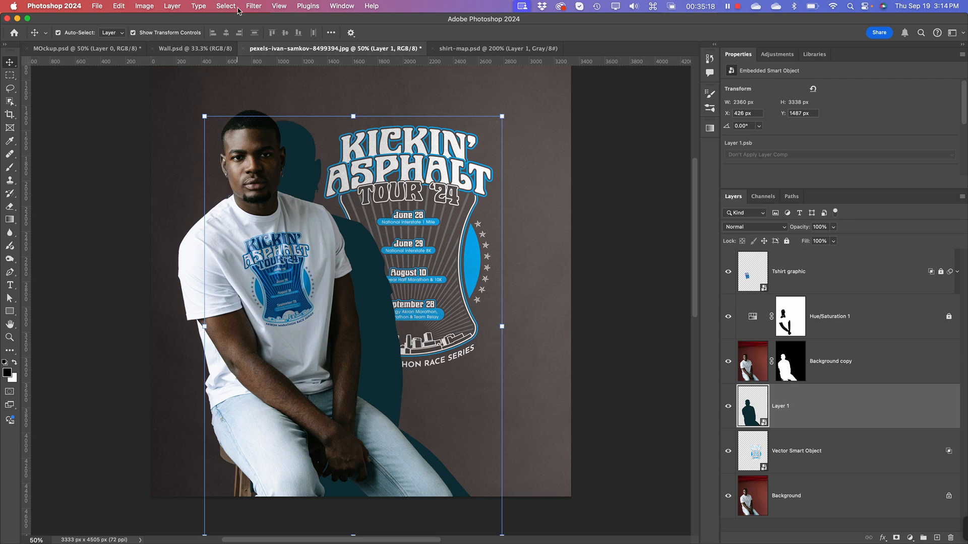
Step: Apply a Gaussian Blur with a radius of 85.4 pixels to the teal silhouette smart object
left_click(253, 6)
mouse_move(285, 133)
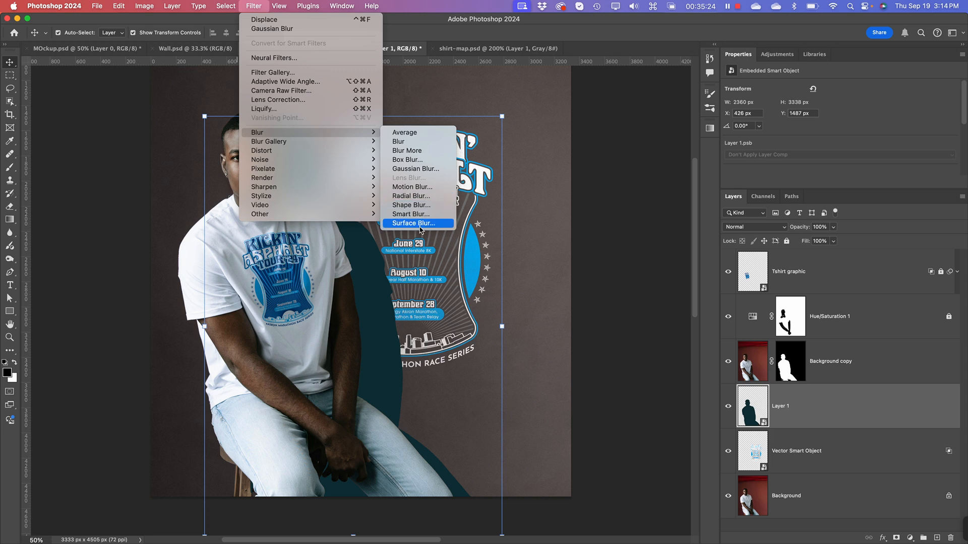
left_click(411, 170)
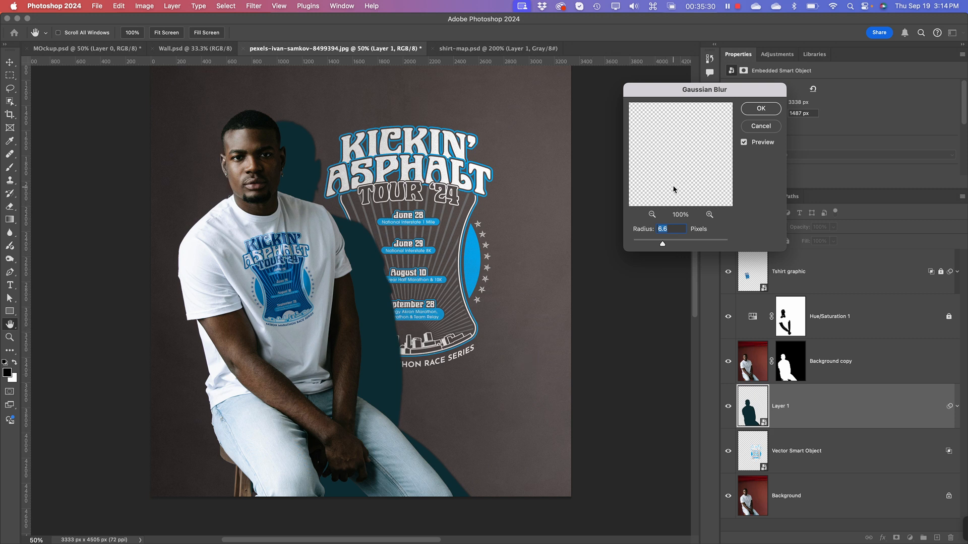
left_click_drag(663, 244, 700, 245)
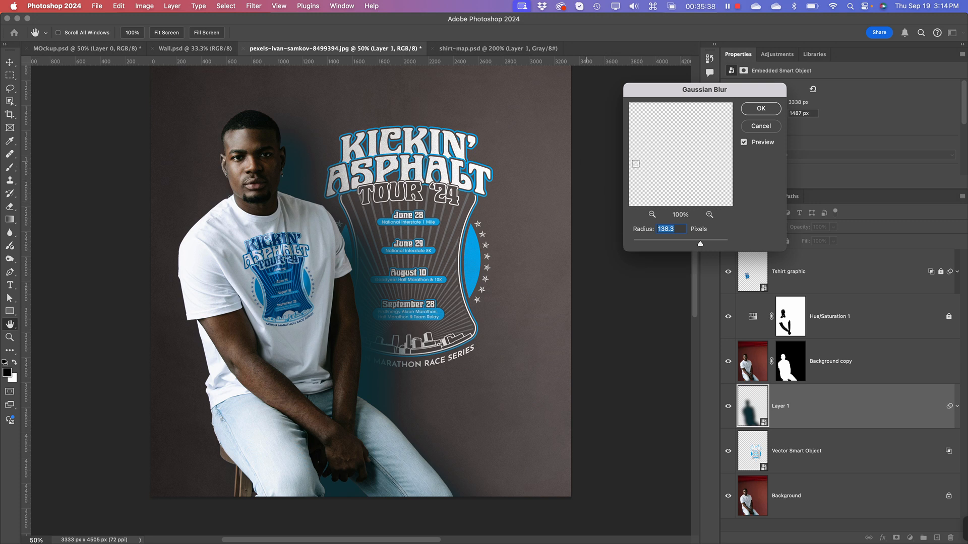
left_click_drag(700, 245, 691, 246)
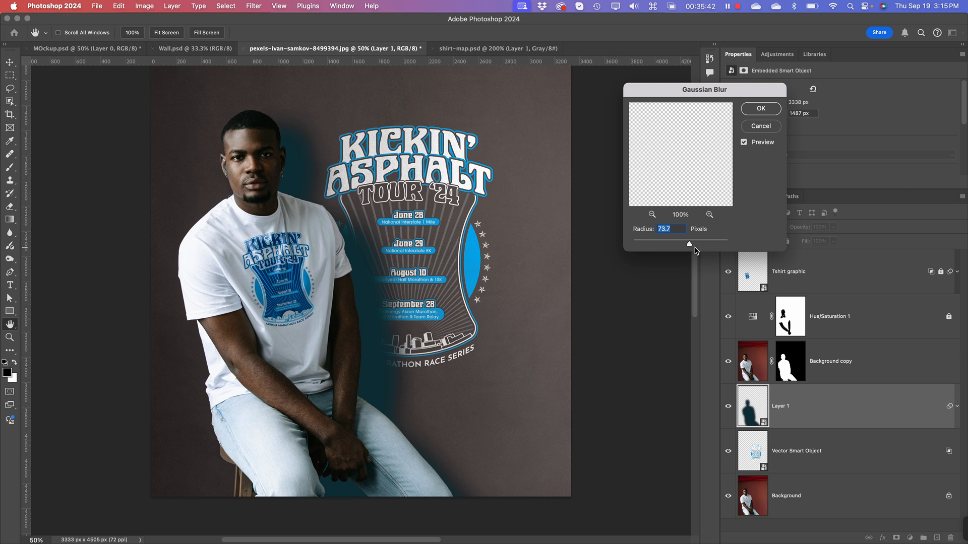
left_click_drag(690, 245, 691, 246)
left_click(760, 108)
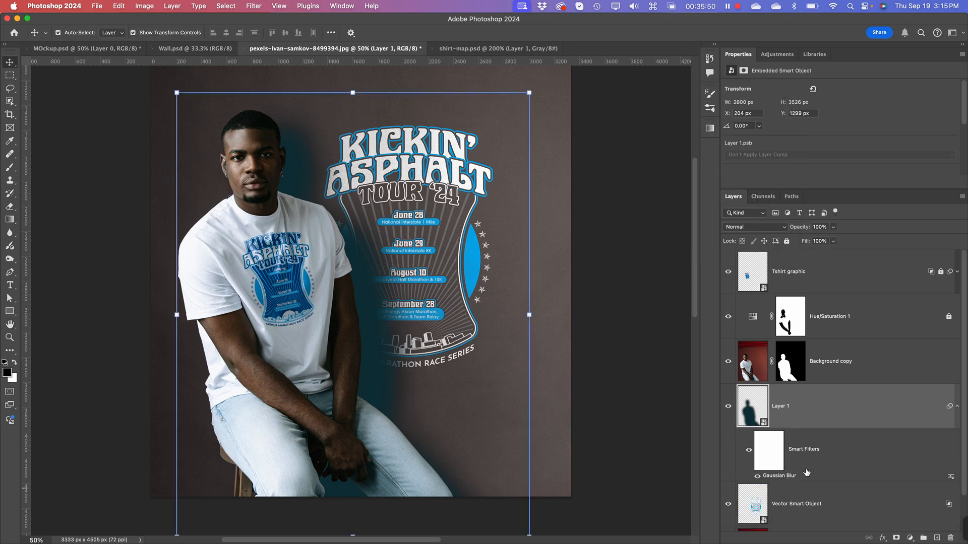
Step: Set the blurred silhouette layer to Multiply blending at 64% opacity
left_click(759, 227)
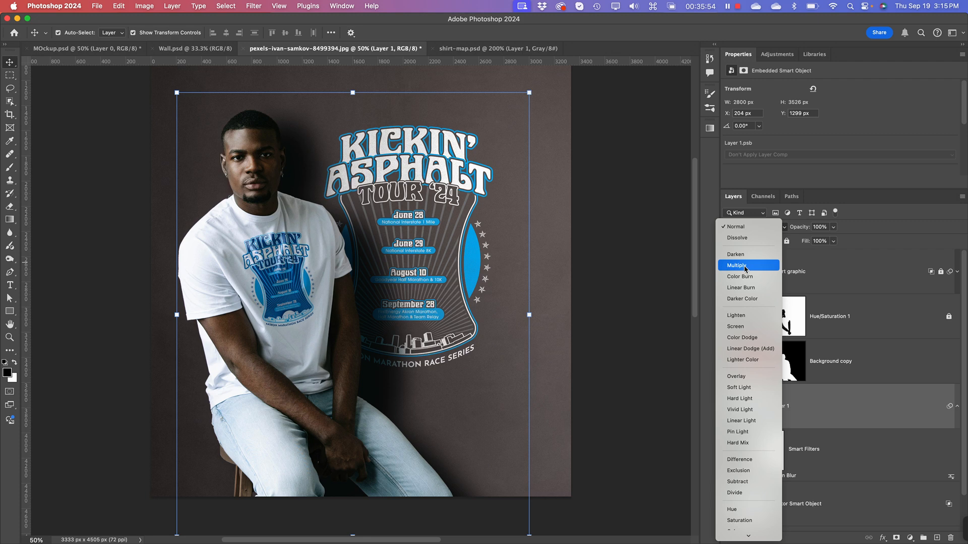
left_click(746, 266)
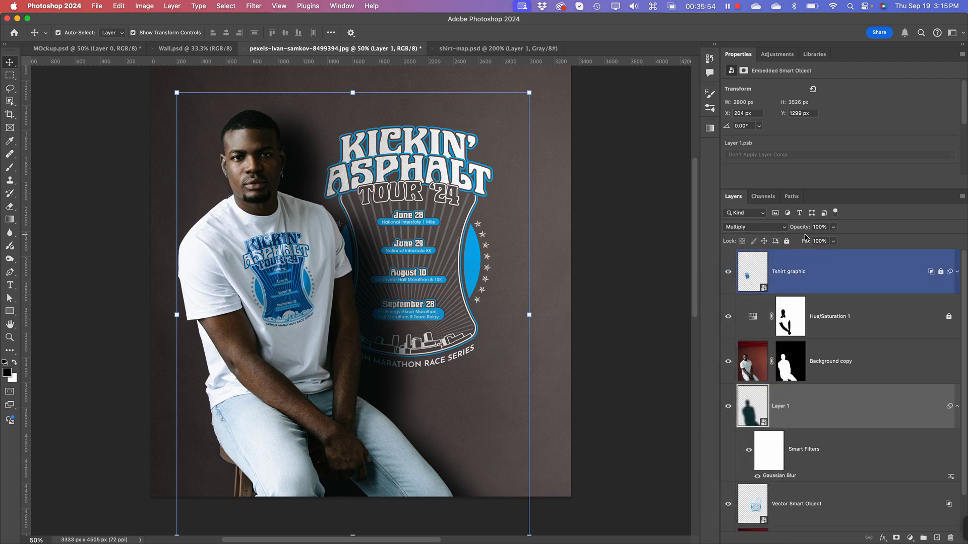
left_click(834, 227)
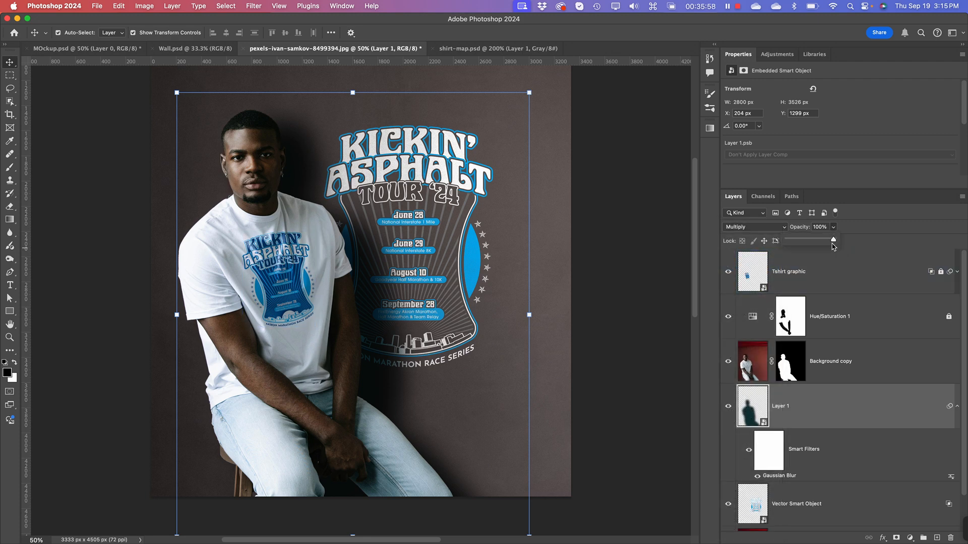
left_click_drag(826, 244, 817, 243)
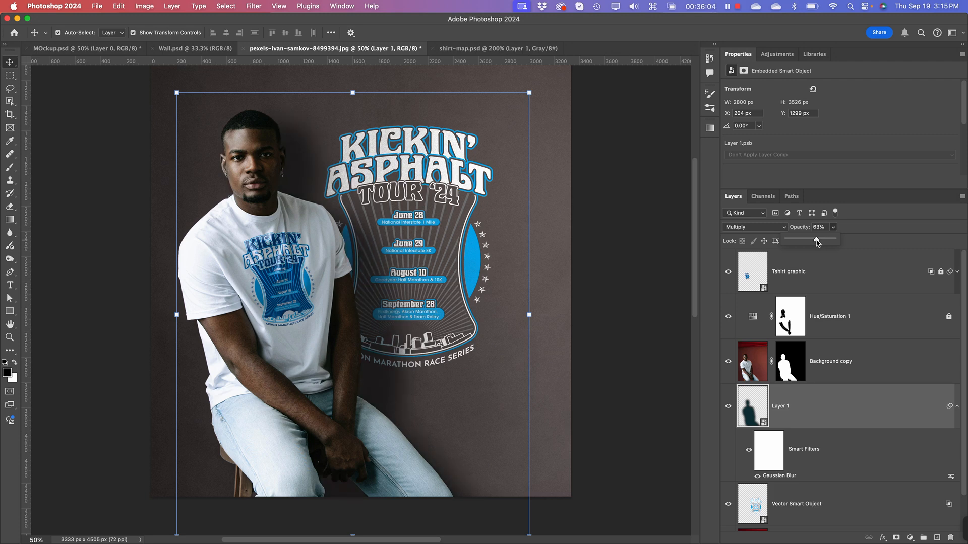
left_click_drag(817, 243, 818, 243)
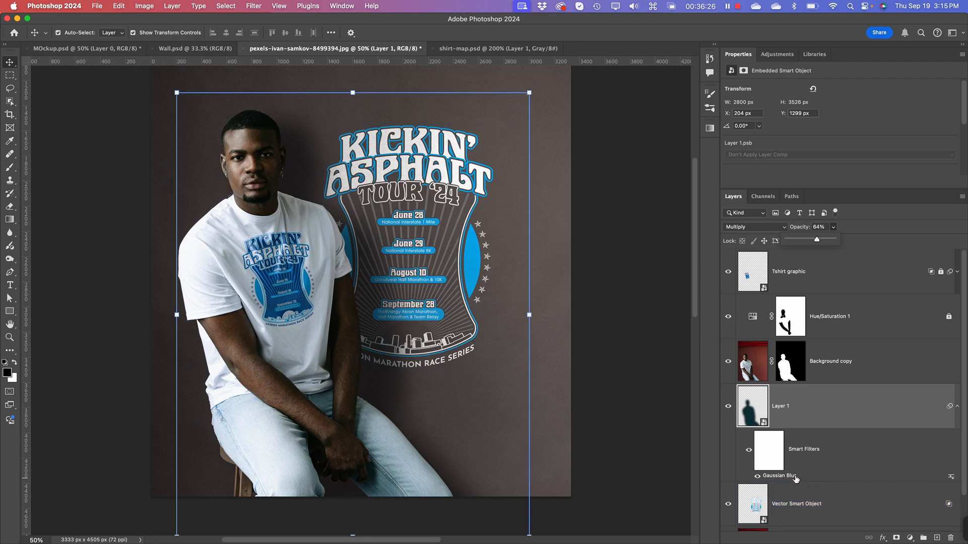
Step: Edit the silhouette's Gaussian Blur smart filter, setting its radius to 41.6 pixels
double_click(779, 476)
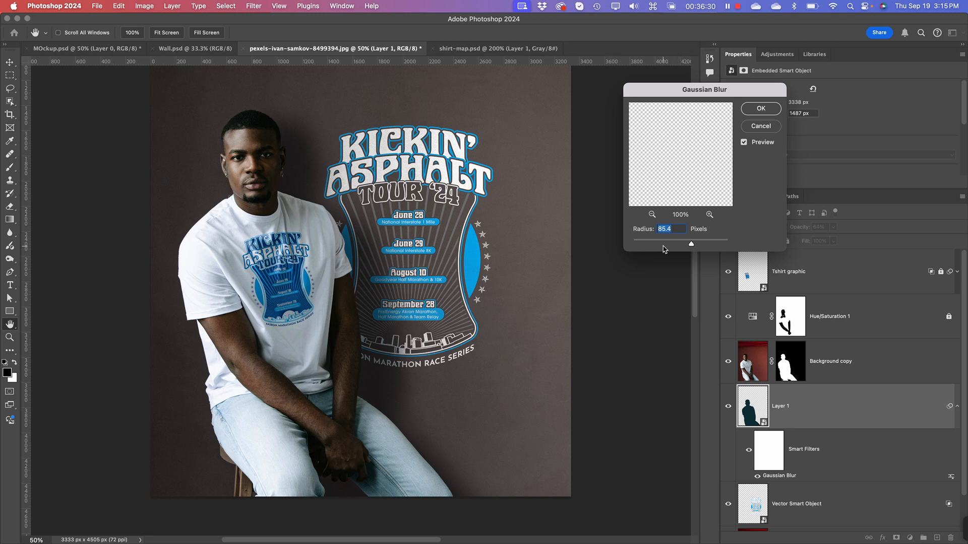
mouse_move(691, 245)
left_mouse_down()
mouse_move(672, 247)
mouse_move(682, 245)
left_mouse_up()
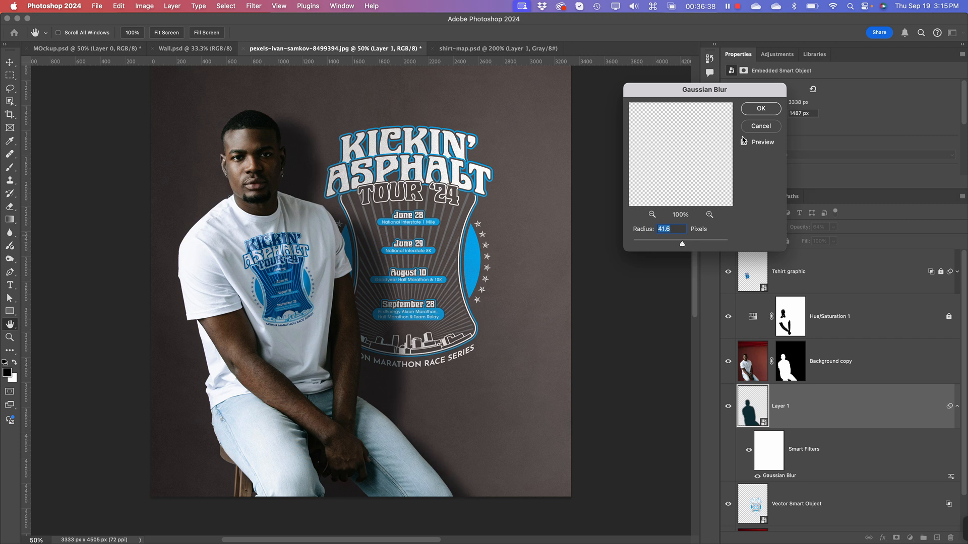
left_click(759, 108)
key("v")
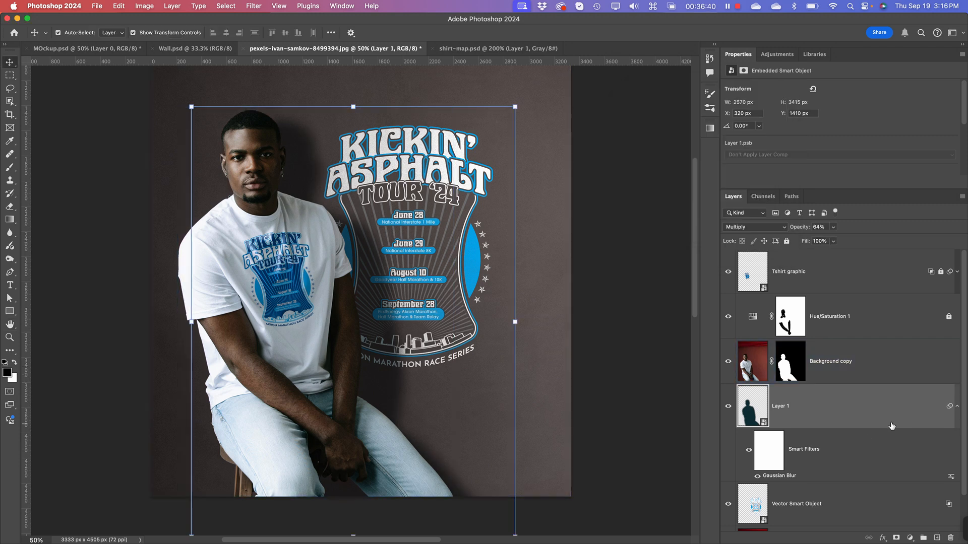
Step: Set the silhouette shadow layer's opacity to 42% and deselect all layers
left_click(833, 227)
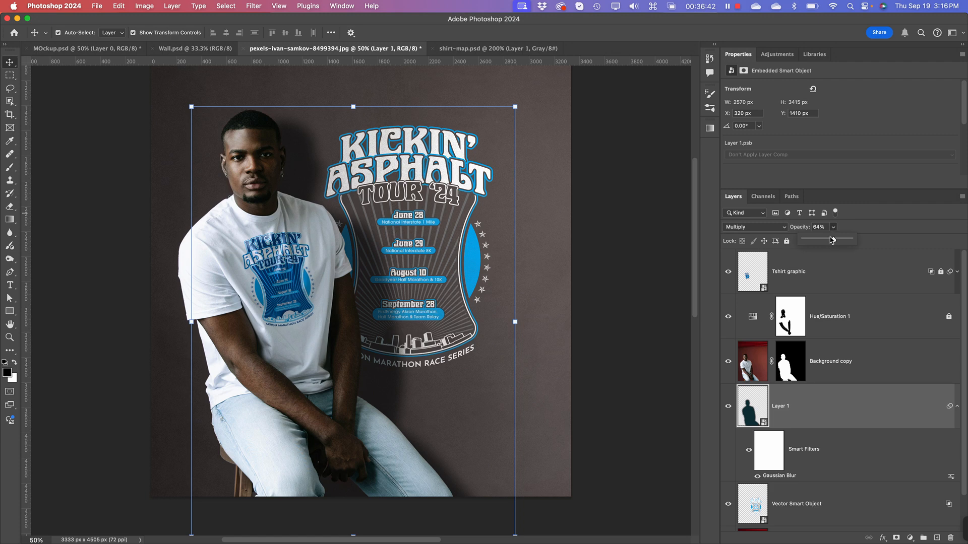
left_click_drag(832, 240, 825, 242)
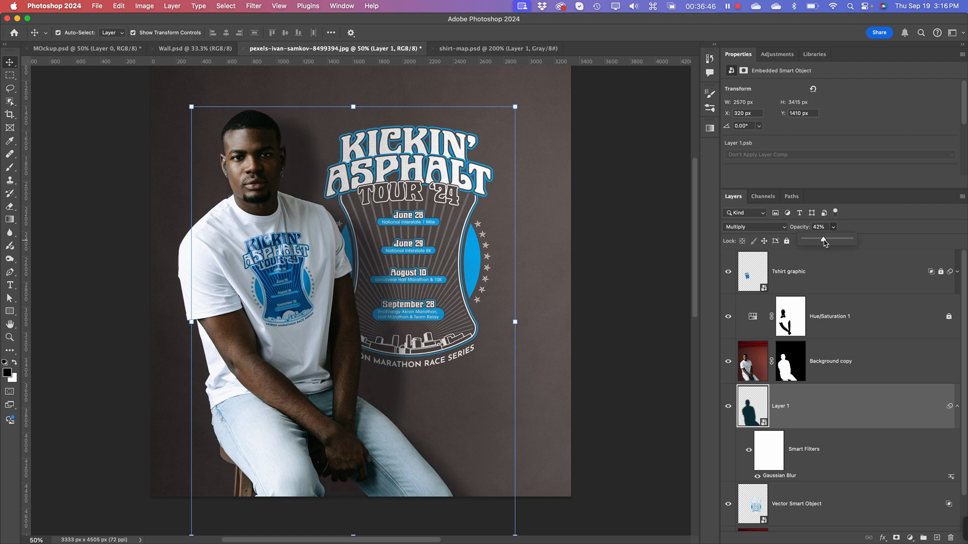
left_click(600, 462)
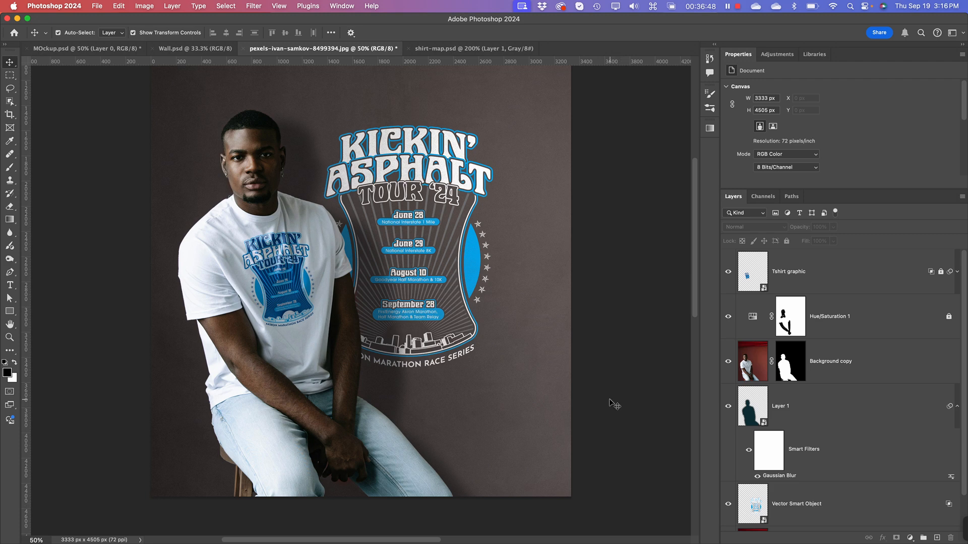
Step: Examine the man's shadow on the wall and the printed shirt graphic, both in the whole image and close up
key("super+minus")
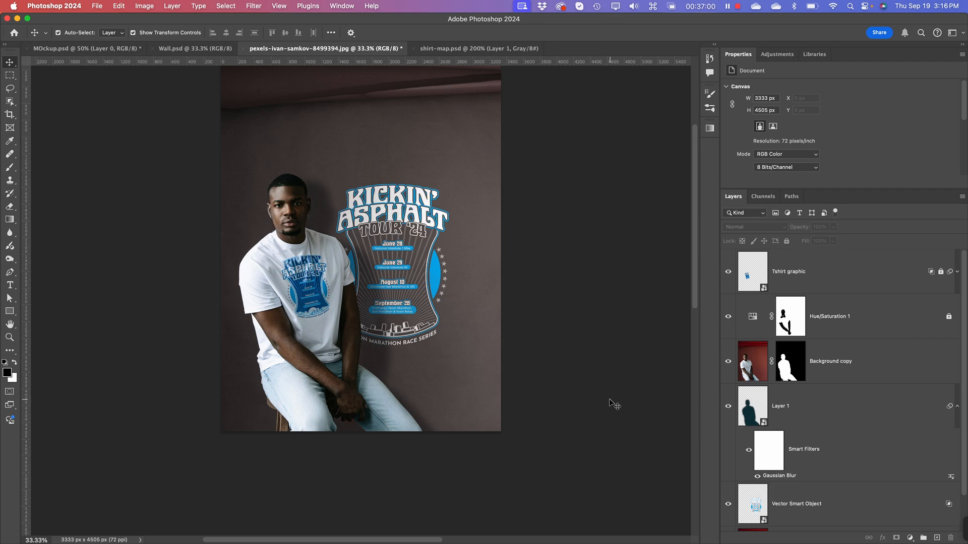
key("super")
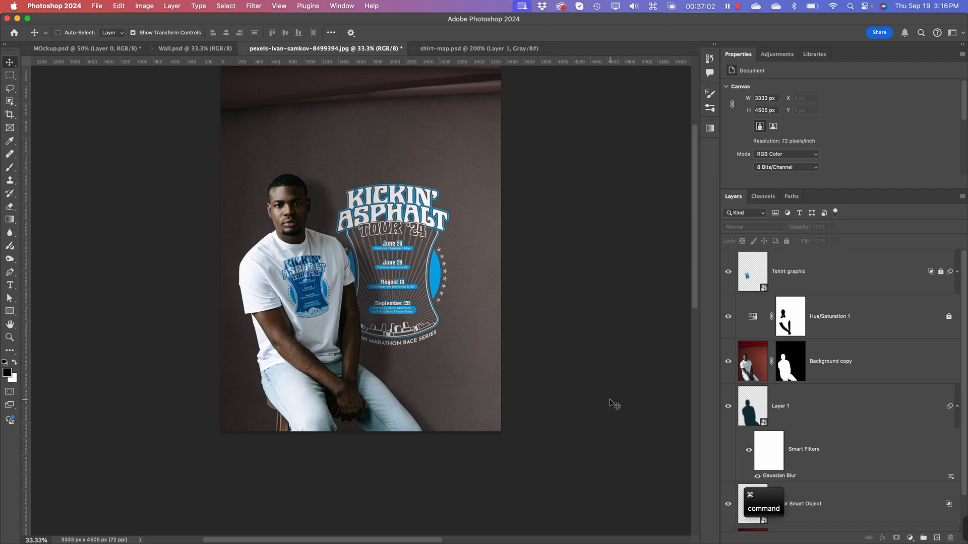
key("super+equal")
key("super+equal")
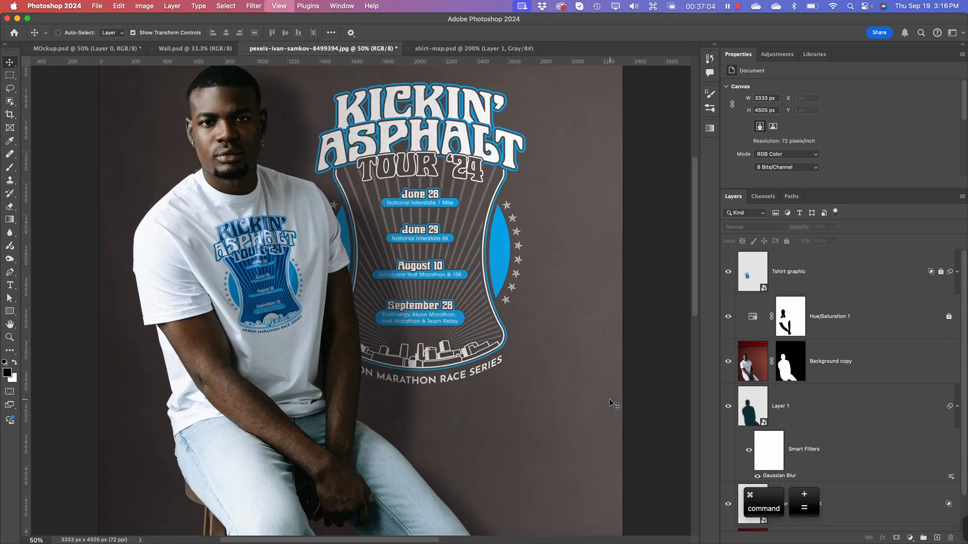
key("super+minus")
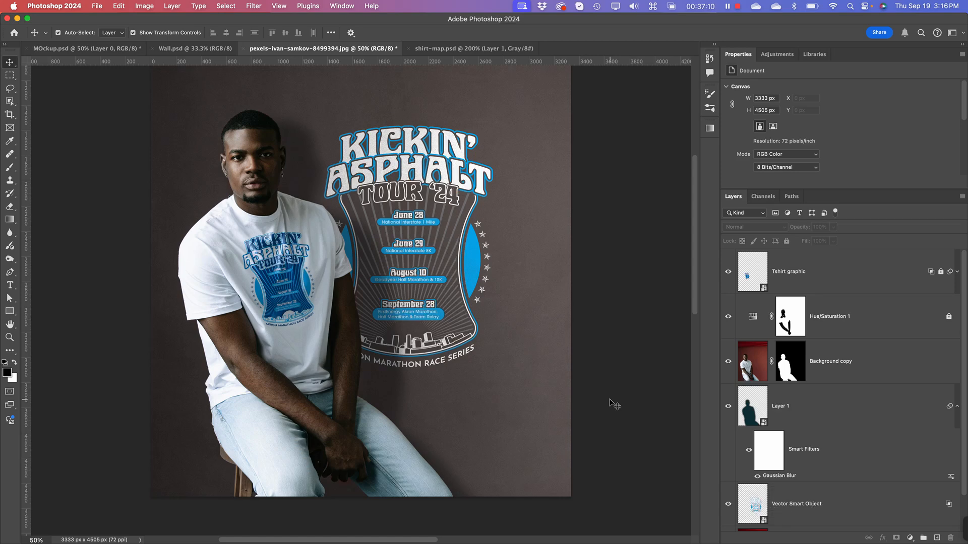
left_click(257, 272)
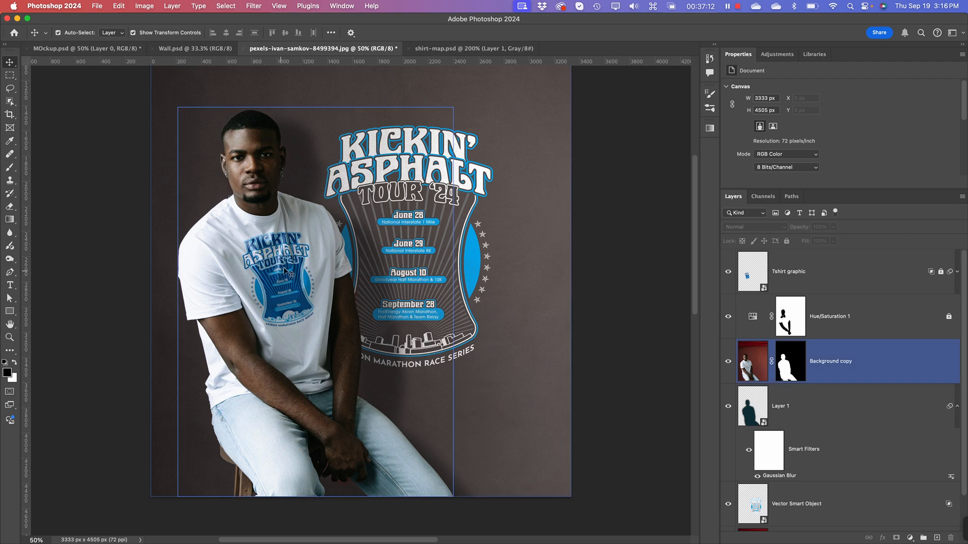
left_click(663, 266)
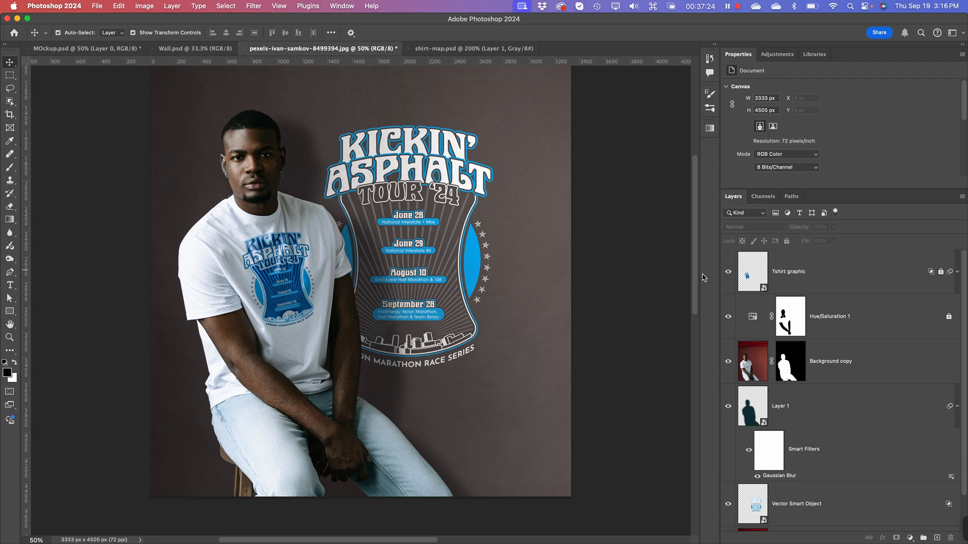
Step: Examine the shadow layer, the masked man layer and the blended shirt and wall graphics close up, with all layers left deselected
left_click(748, 401)
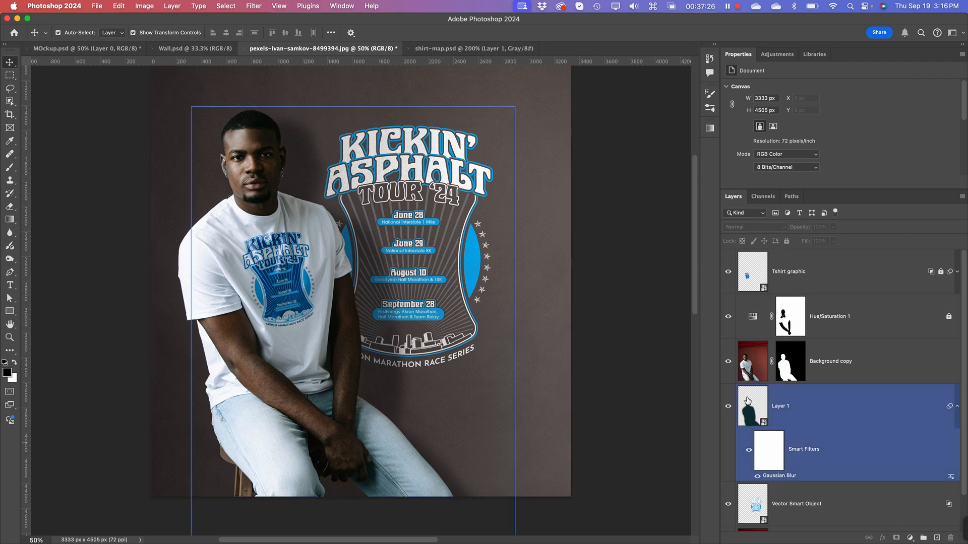
left_click(795, 369)
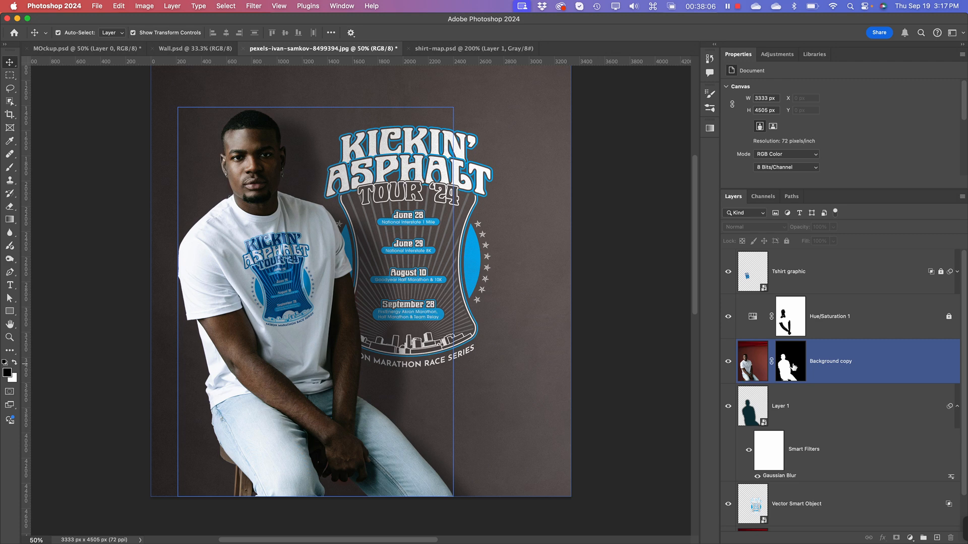
key("super+=")
key("super+=")
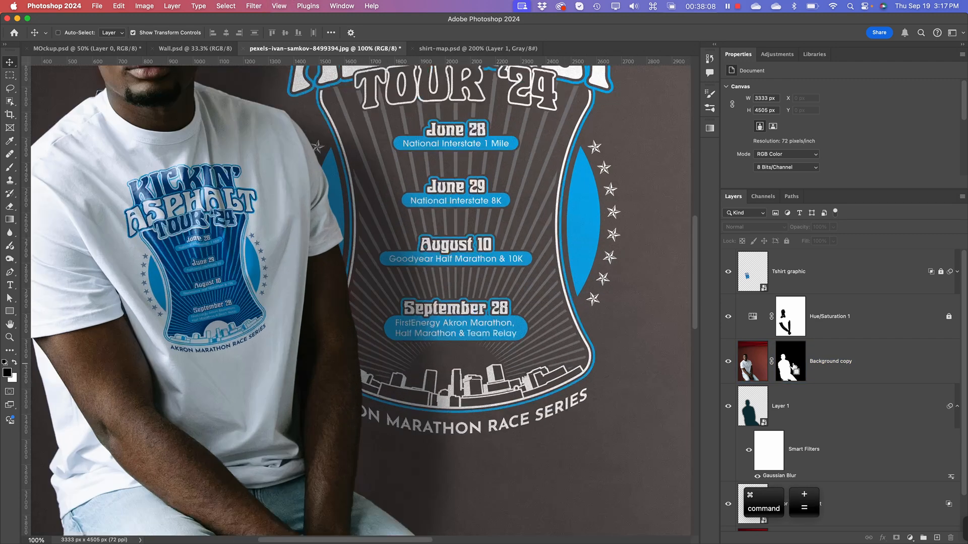
key("super+minus")
left_click(794, 366)
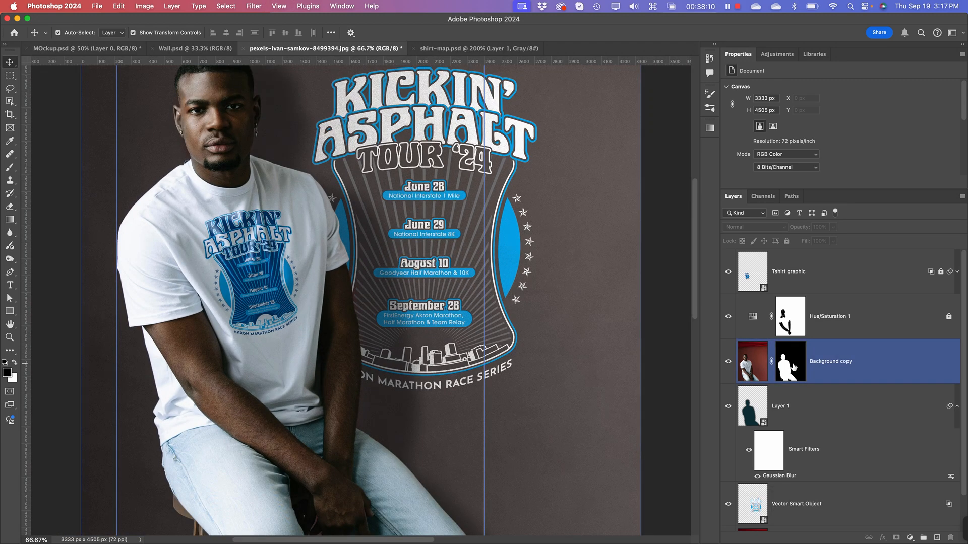
key("super+minus")
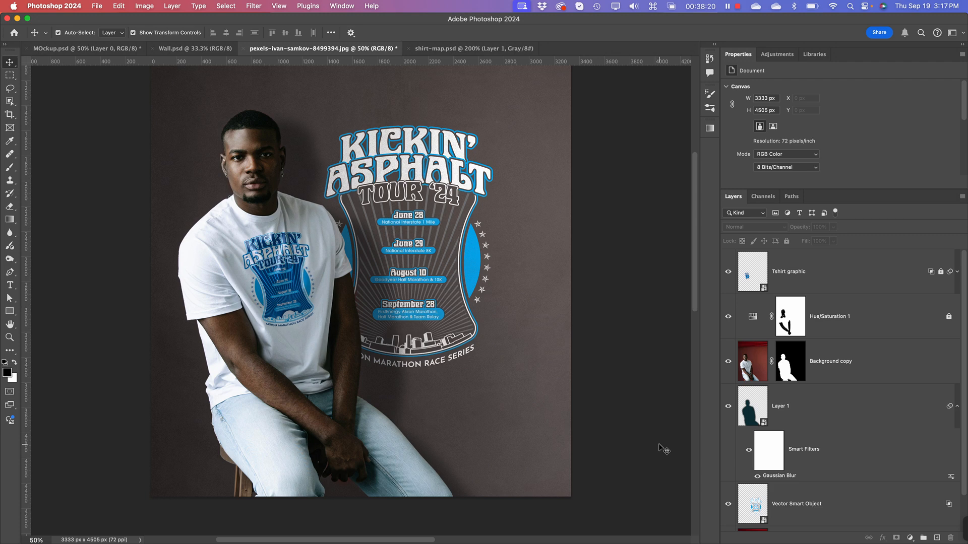
Step: Save the finished document in Photoshop format as tshirt-mockup.psd in the Mockups folder
left_click(96, 6)
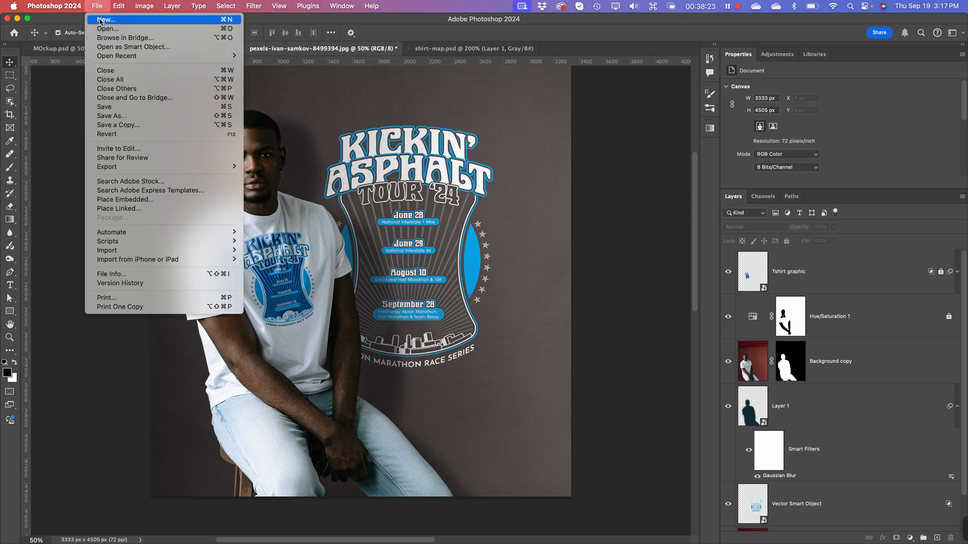
left_click(120, 116)
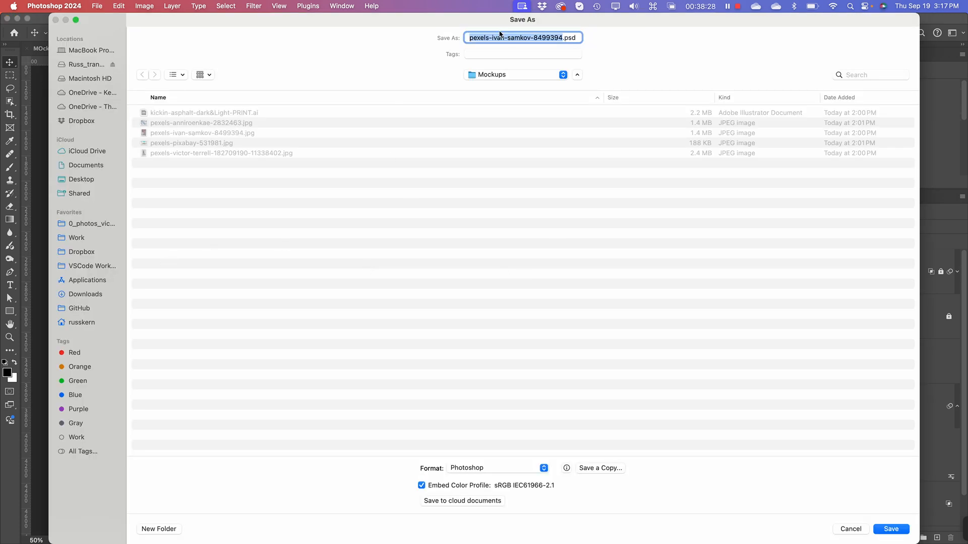
type("tshirt-")
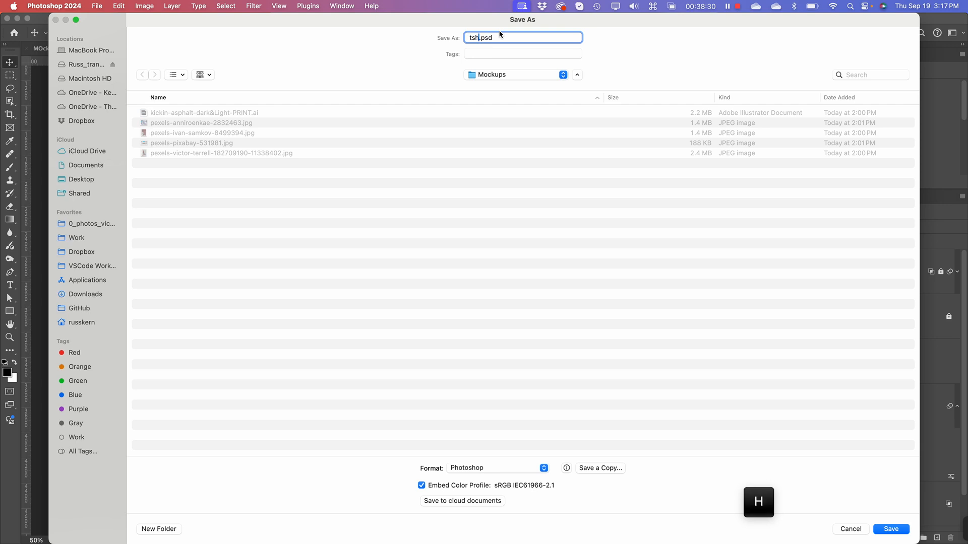
type("mockup")
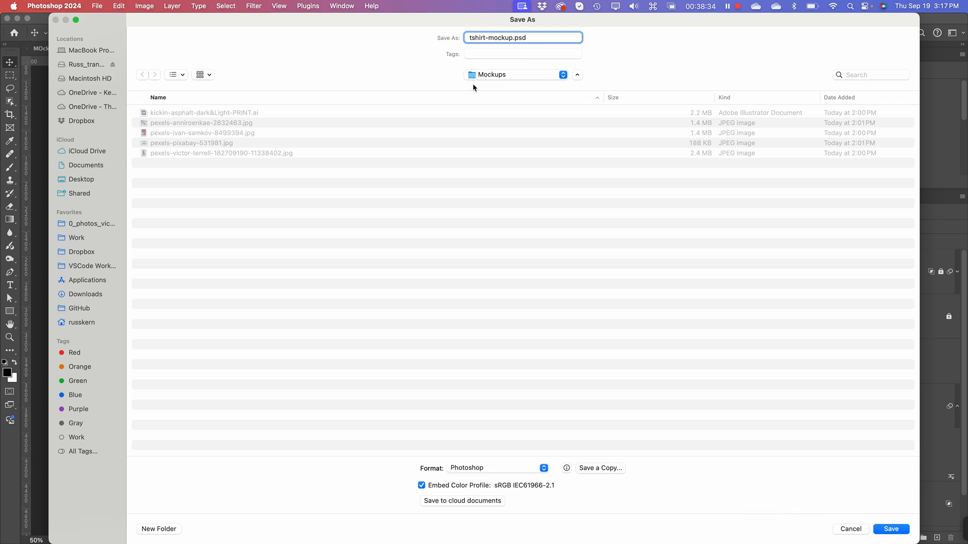
left_click(891, 529)
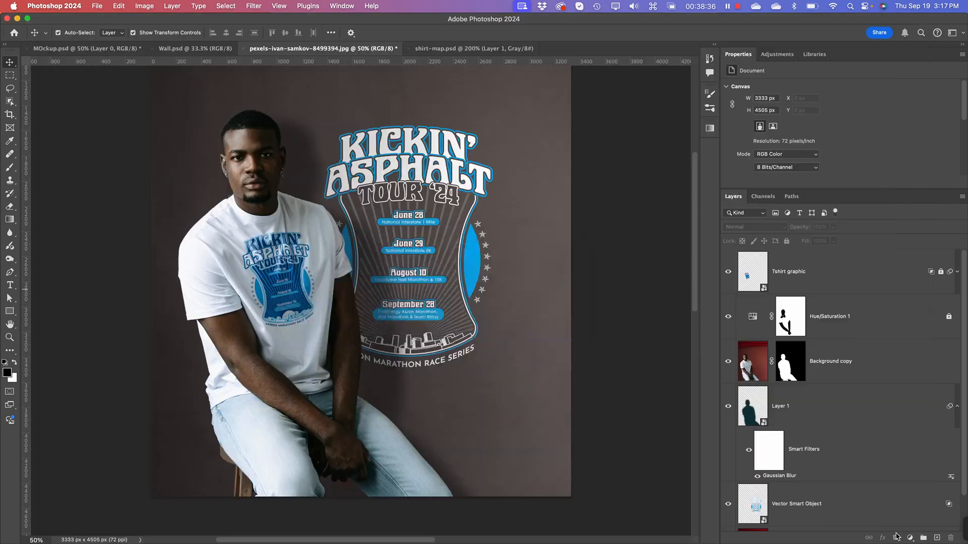
left_click(559, 258)
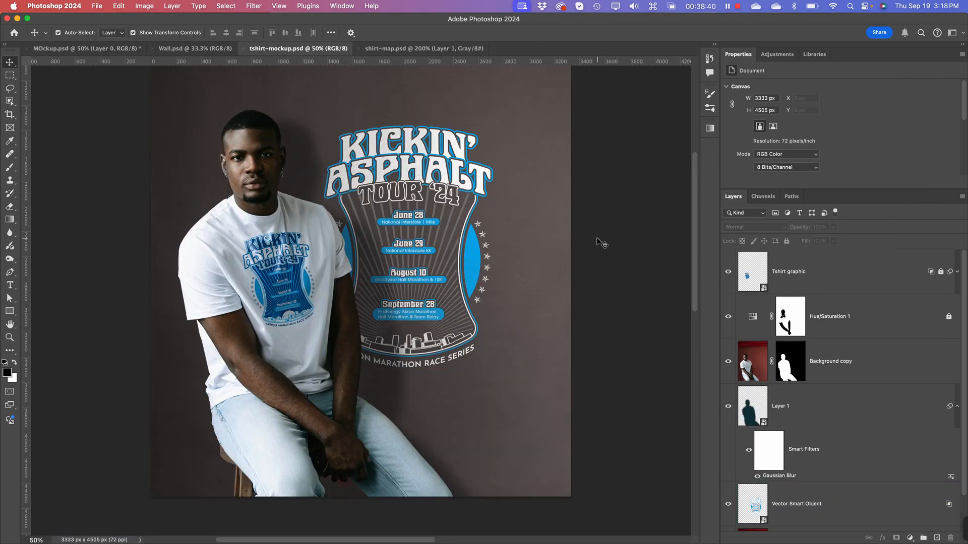
left_click(522, 118)
left_click(514, 100)
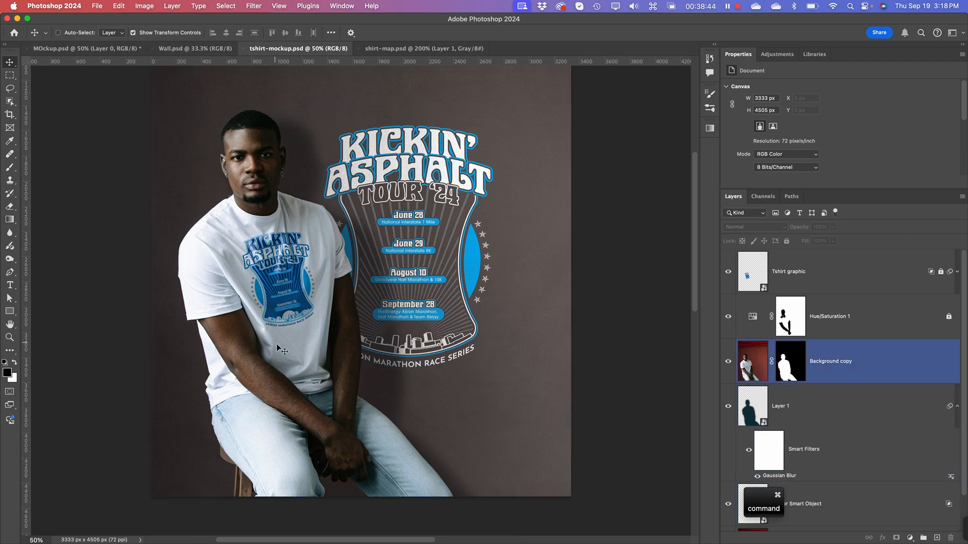
Step: Switch to Finder and open the original JPEG photo of the seated man from the Mockups folder in Photoshop
key("super+Tab")
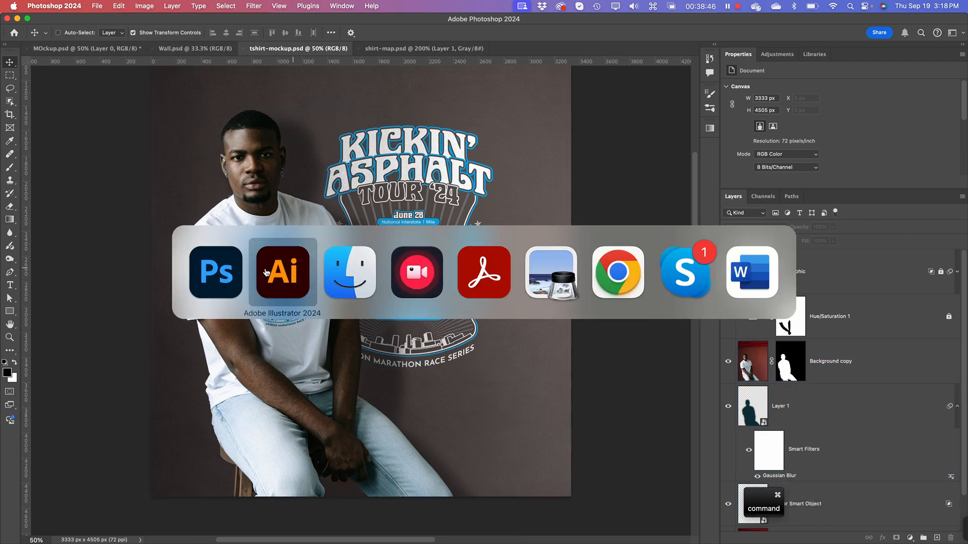
left_click(336, 292)
left_click(430, 228)
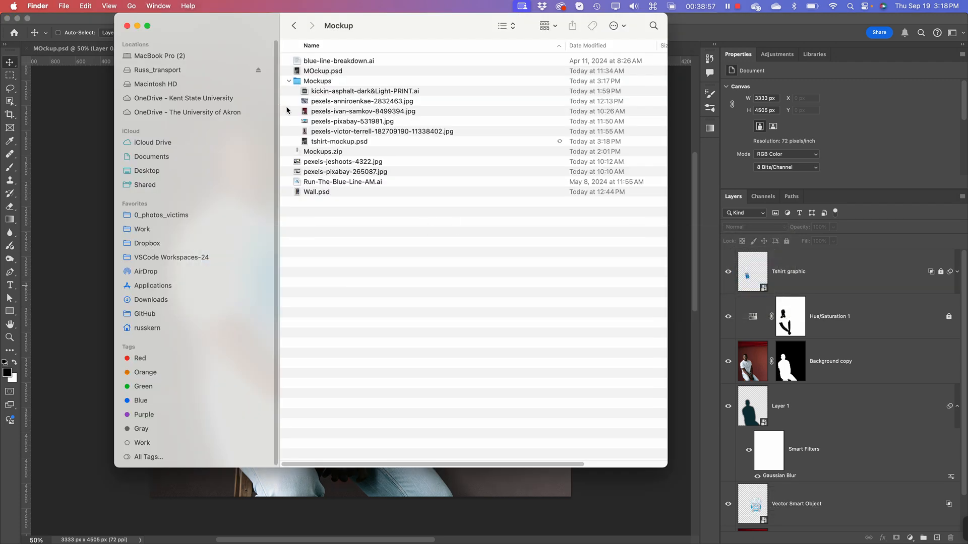
left_click(317, 113)
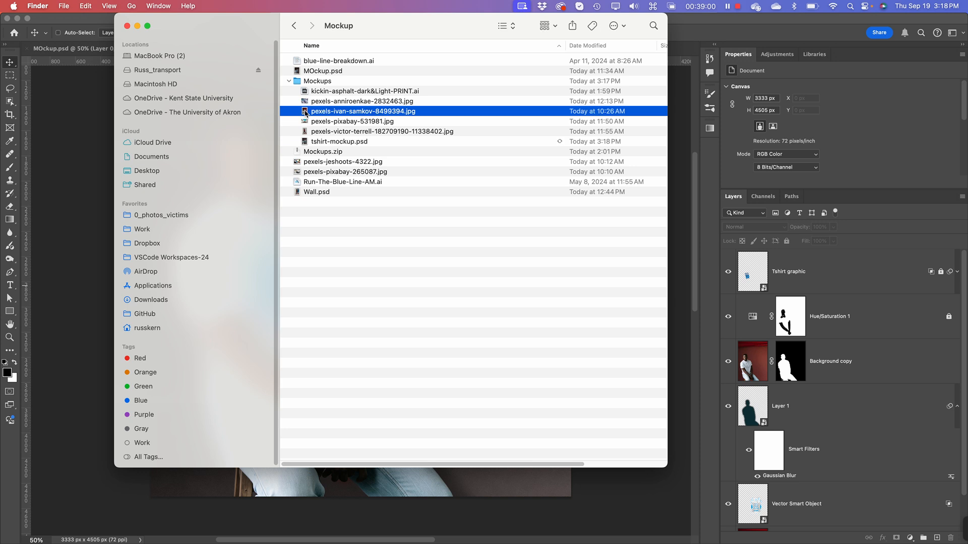
left_click_drag(306, 114, 478, 533)
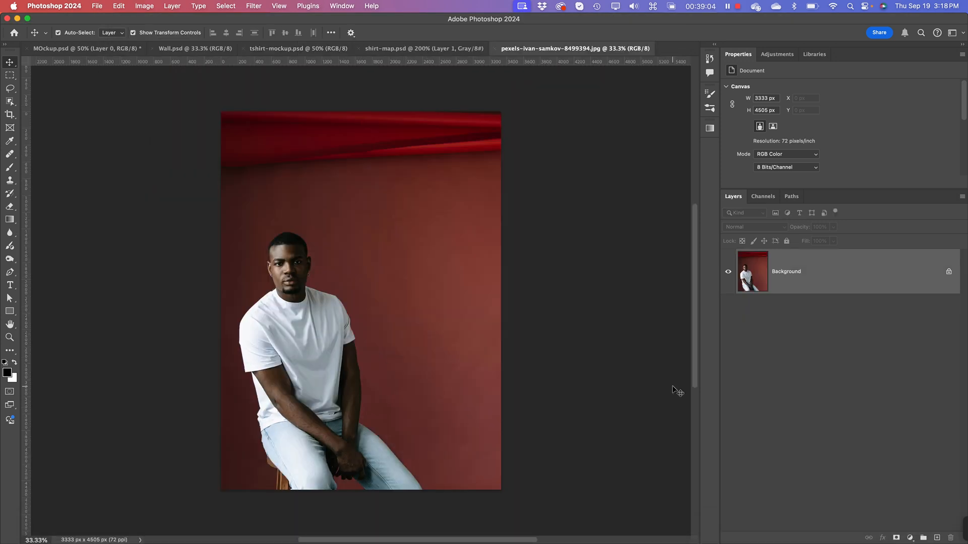
key("super+equal")
key("space")
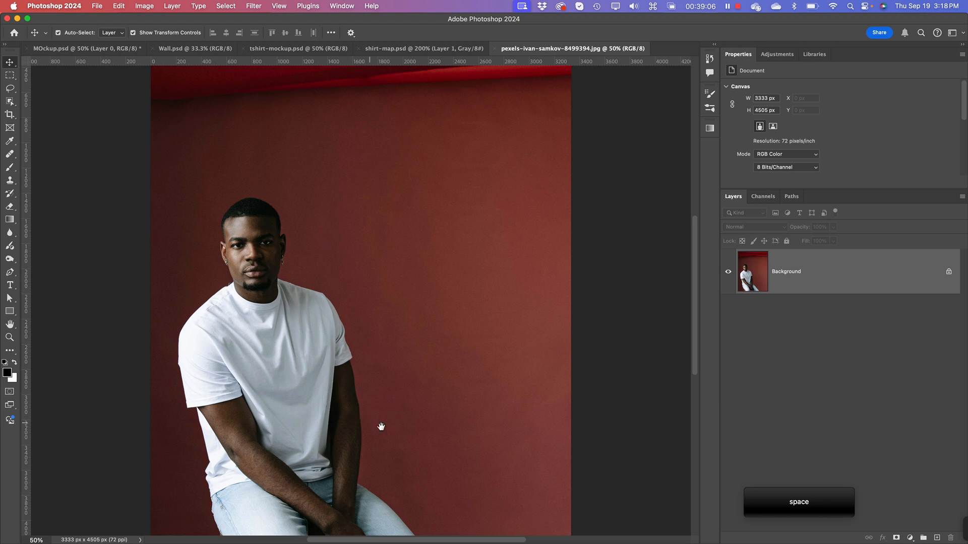
left_click_drag(381, 427, 400, 368)
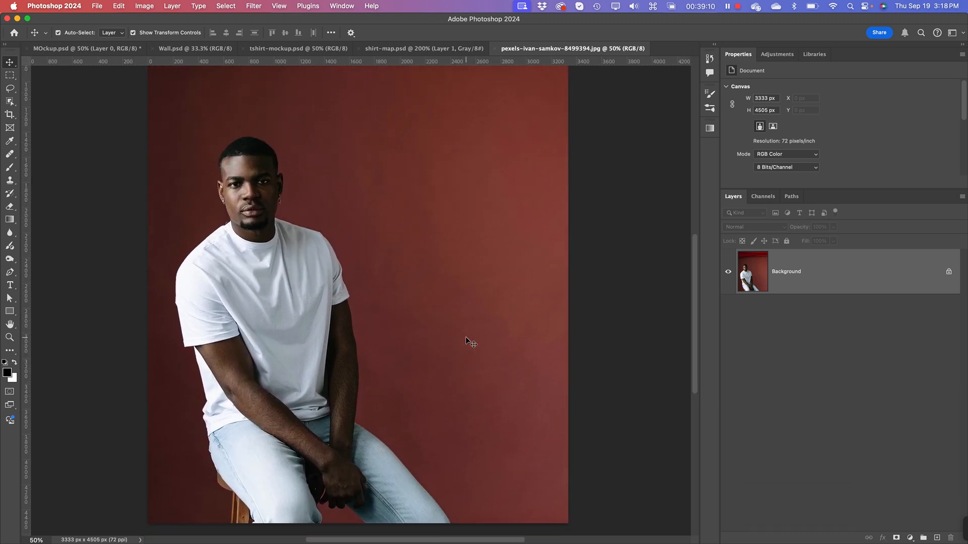
key("space")
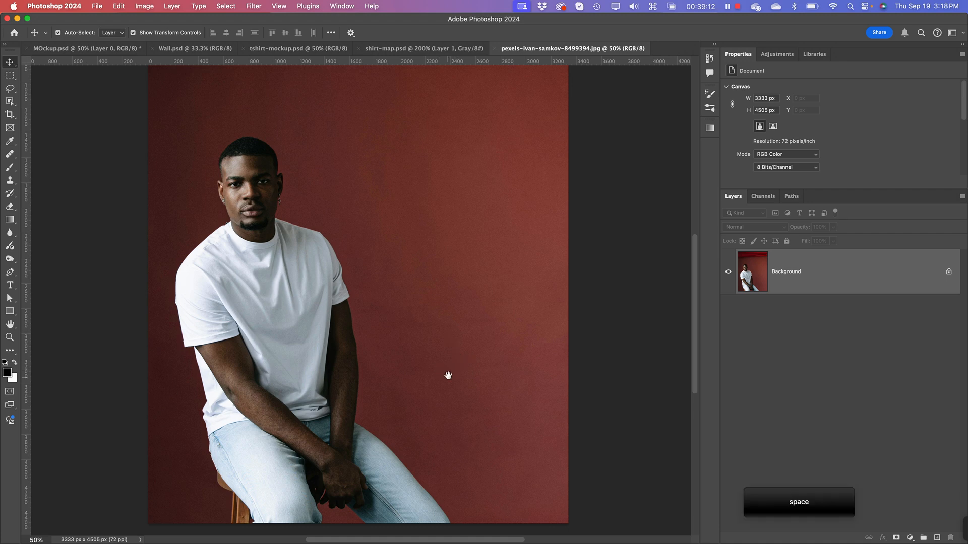
left_click_drag(447, 376, 453, 356)
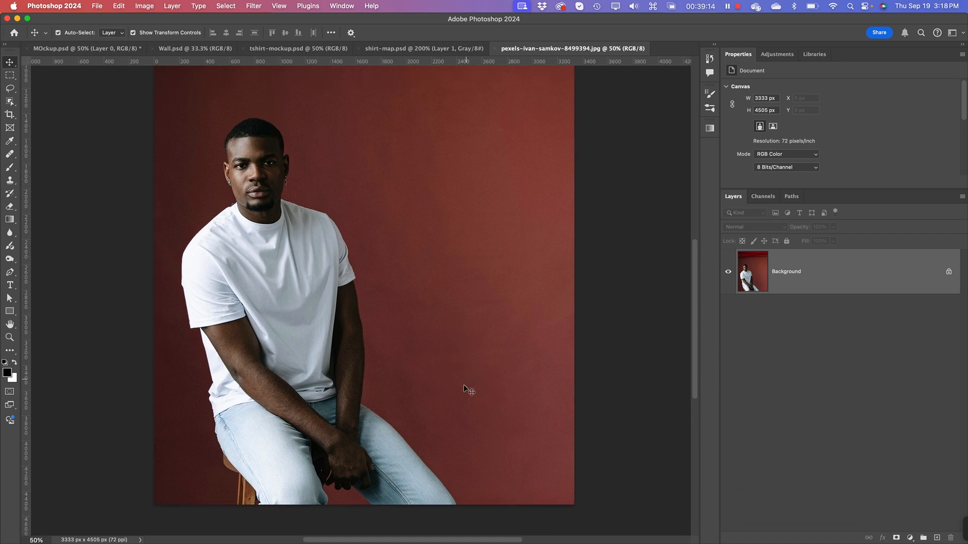
Step: Switch to Illustrator and copy the complete light-shirt back artwork in PMS 288 and 100% Cyan
key("super")
key("super+Tab")
left_click(348, 273)
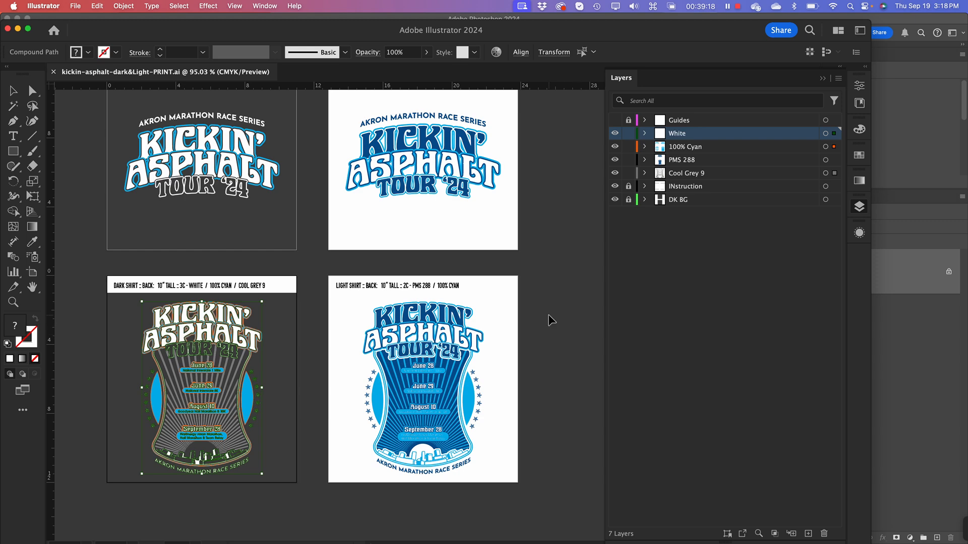
left_click(545, 315)
left_click_drag(542, 310, 346, 480)
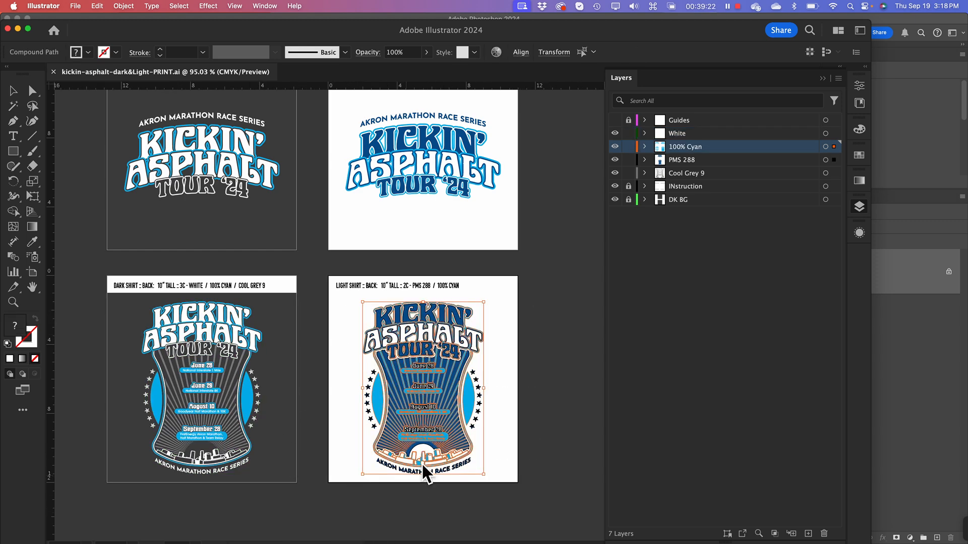
key("super")
key("super+c")
Step: Switch to Photoshop, paste the artwork as pixels and enlarge it to about 1089 × 1555 px, overlapping the man's sleeve and the wall
key("super+Tab")
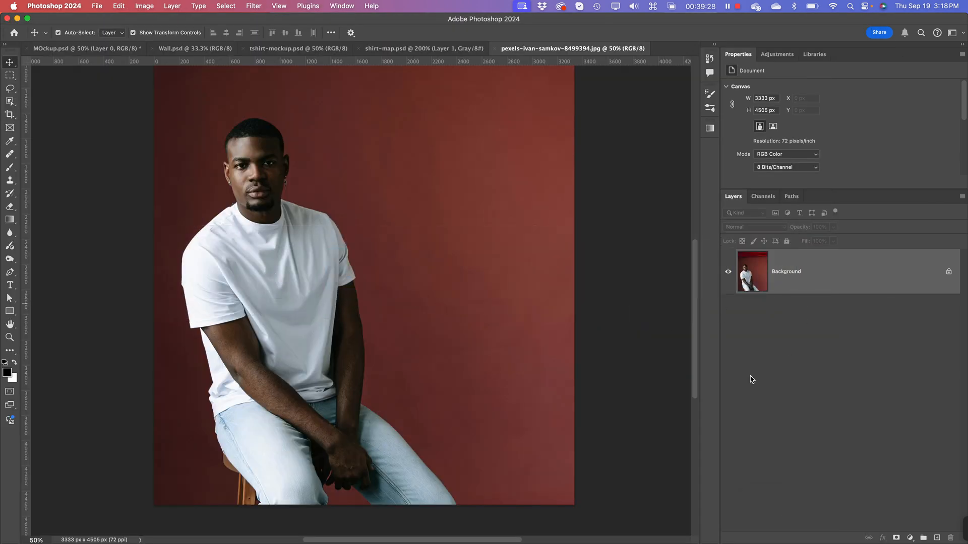
key("super")
key("super+v")
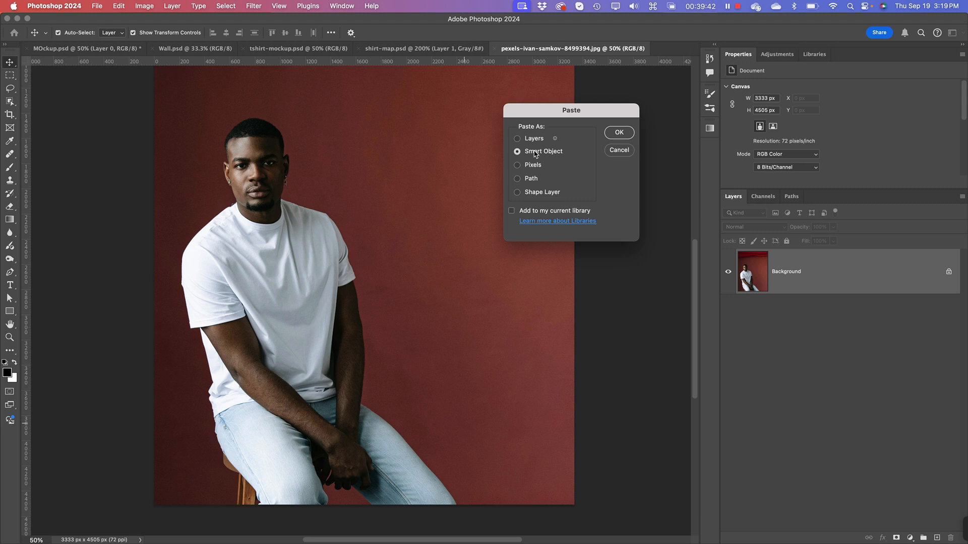
left_click(534, 170)
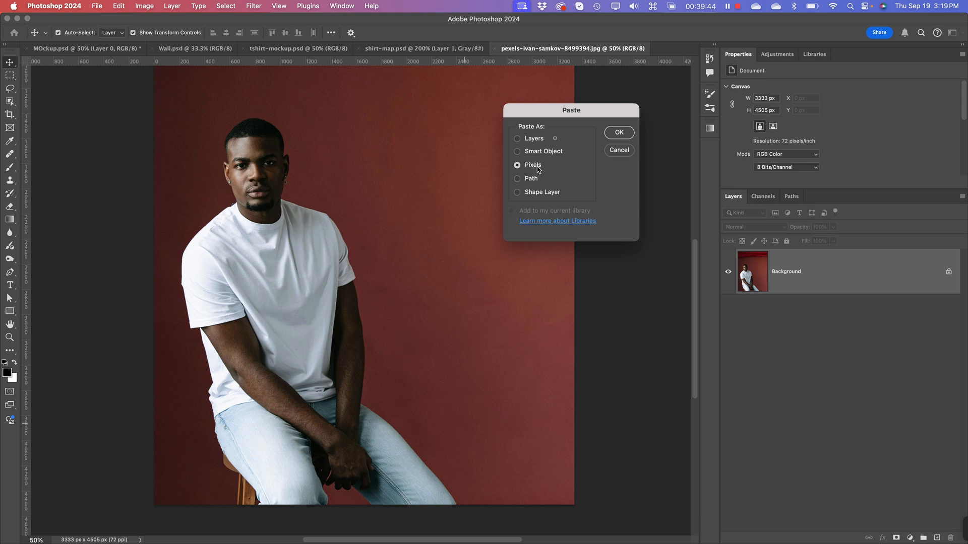
left_click(618, 133)
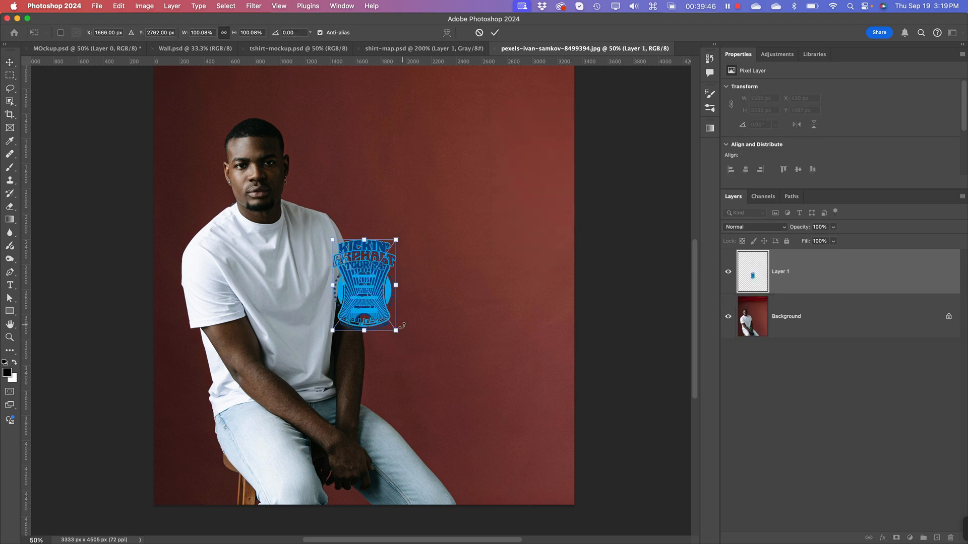
left_click_drag(397, 330, 476, 434)
left_click_drag(437, 397, 410, 331)
key("Return")
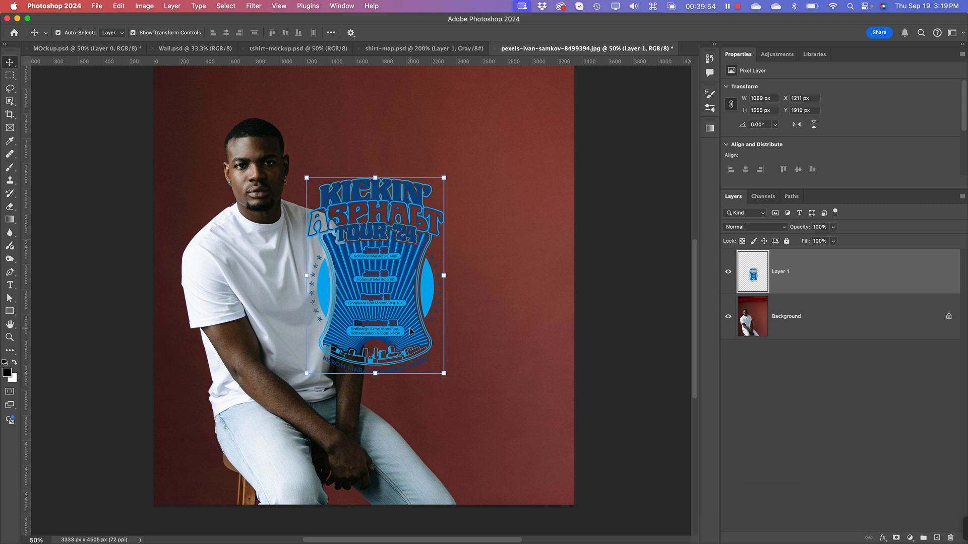
Step: Hide the pasted artwork layer and view the channels of the bare photo
left_click(728, 274)
left_click(804, 396)
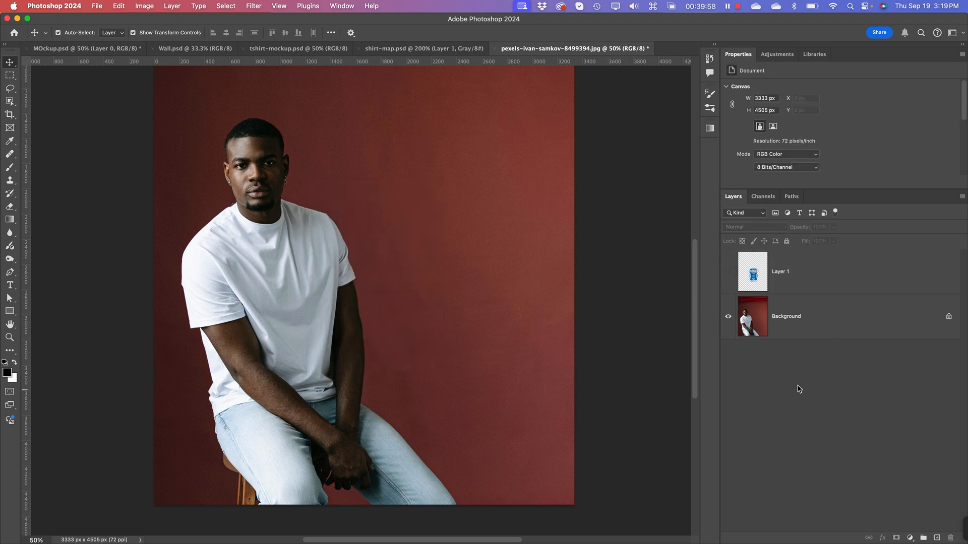
left_click(751, 326)
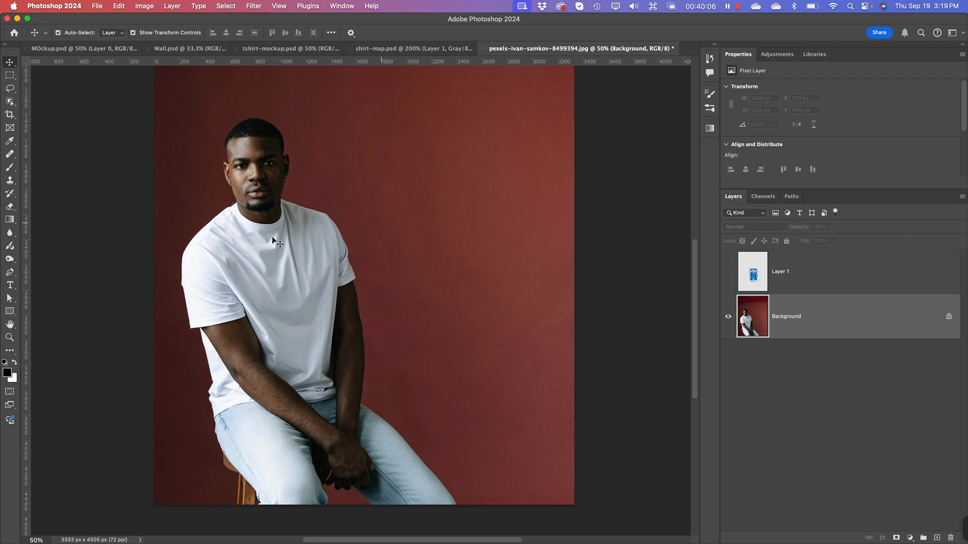
left_click(769, 198)
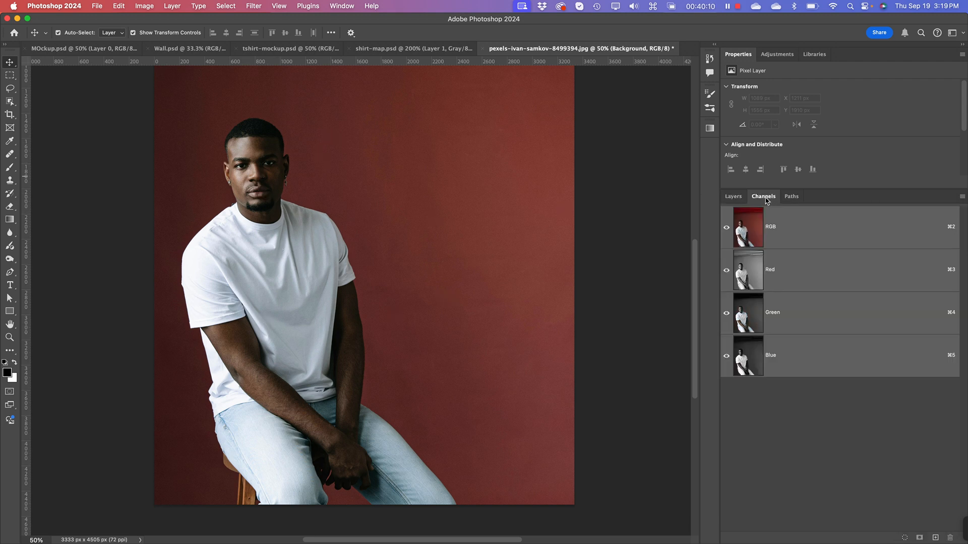
left_click(845, 452)
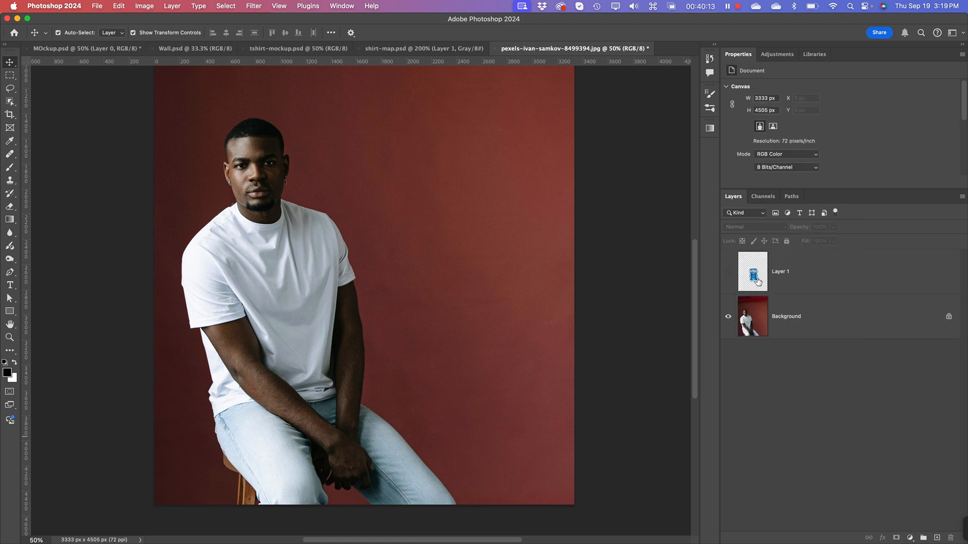
Step: Show the artwork layer again and inspect how the graphic appears in the Red and Green channels
left_click(728, 274)
left_click(762, 198)
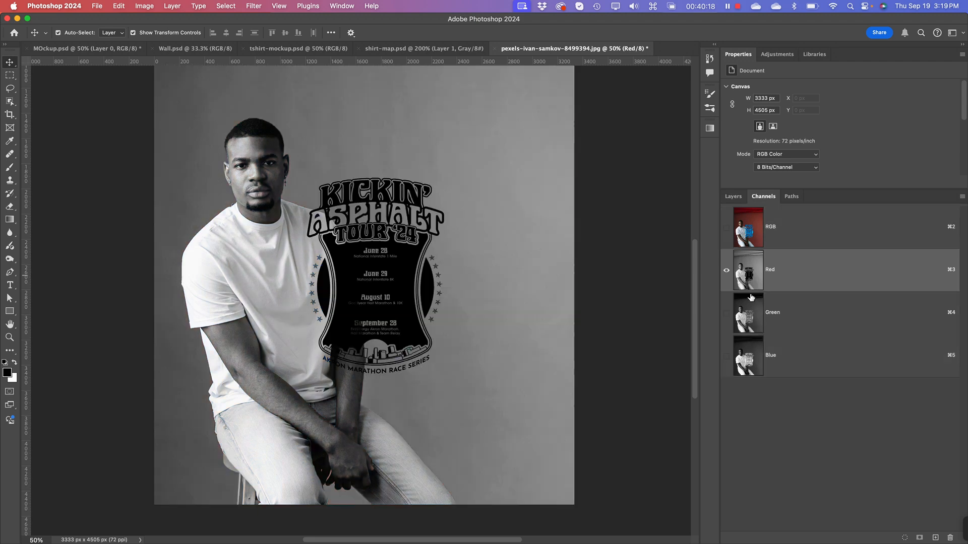
left_click(752, 310)
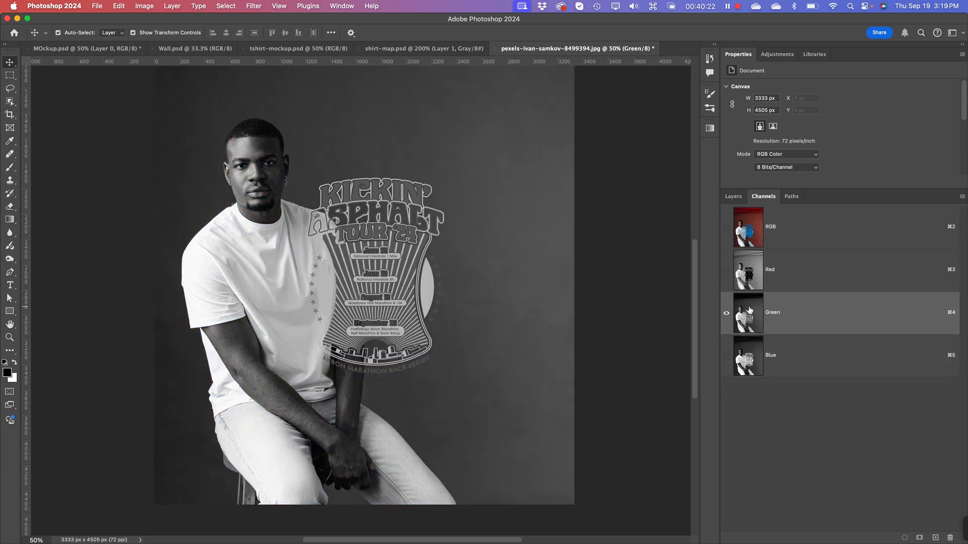
Step: Hide the artwork layer and compare the photo's Red, Blue and Green channels for contrast in the shirt folds
left_click(732, 196)
left_click(731, 267)
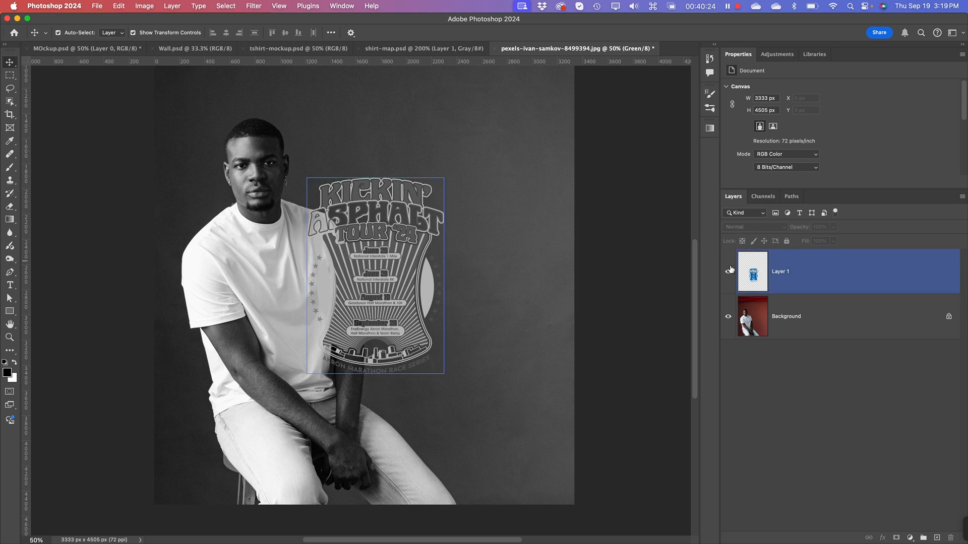
left_click(728, 277)
left_click(763, 197)
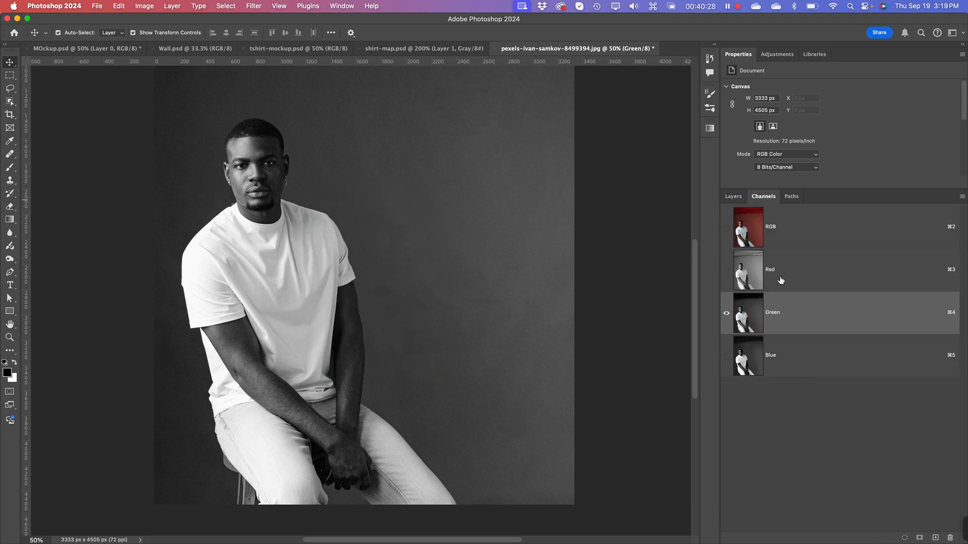
left_click(756, 277)
left_click(742, 365)
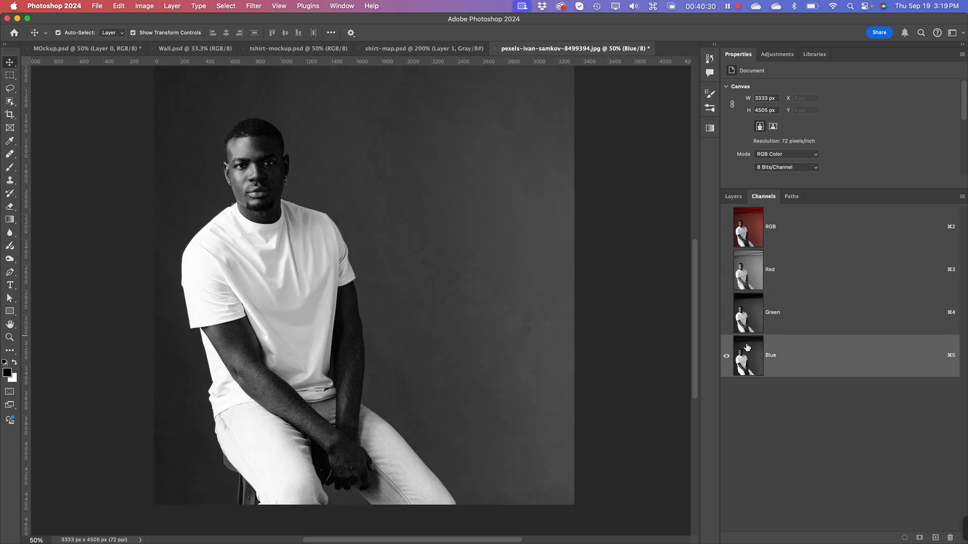
left_click(750, 315)
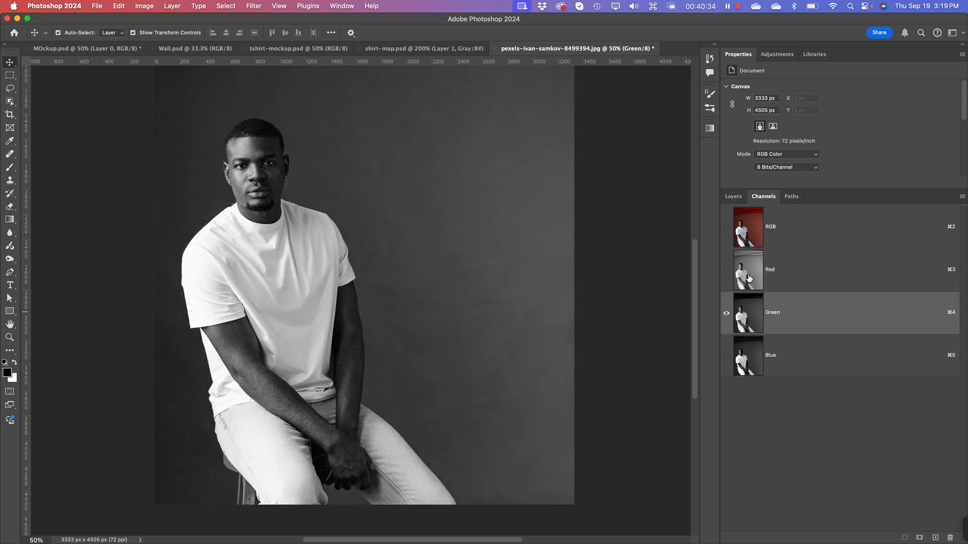
Step: Compare the bare photo's Red, Green and Blue channels once more and settle on the Green channel
left_click(749, 279)
left_click(754, 308)
left_click(748, 372)
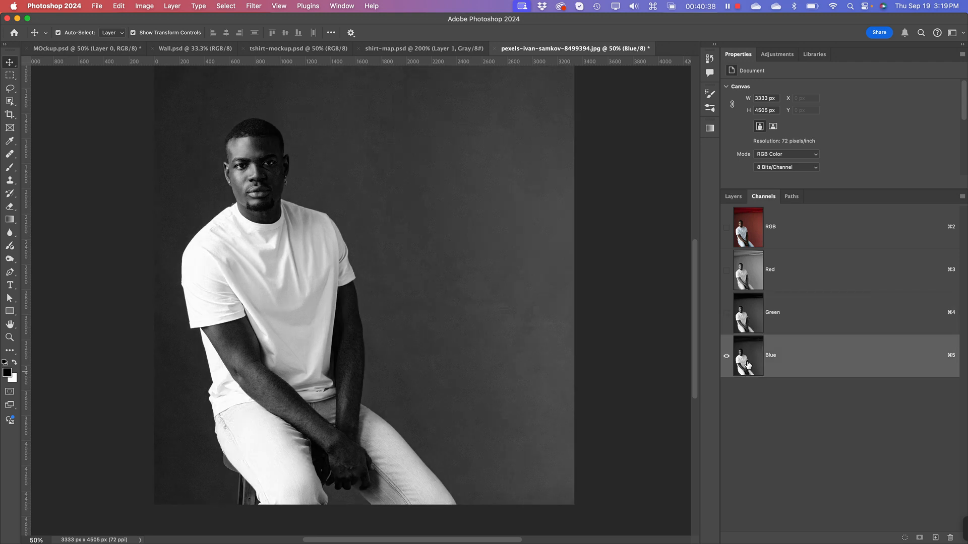
left_click(750, 323)
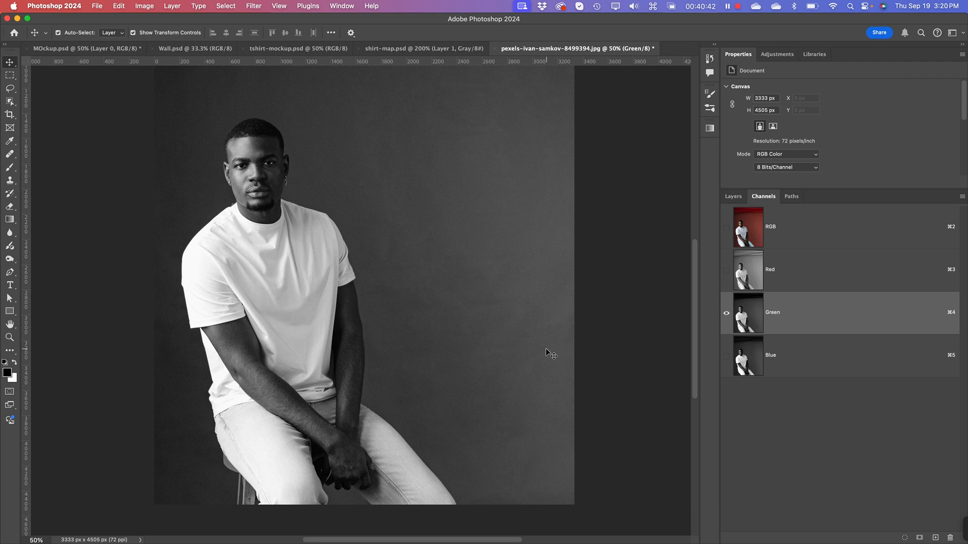
Step: Select the entire canvas in the Green channel and copy it
key("super")
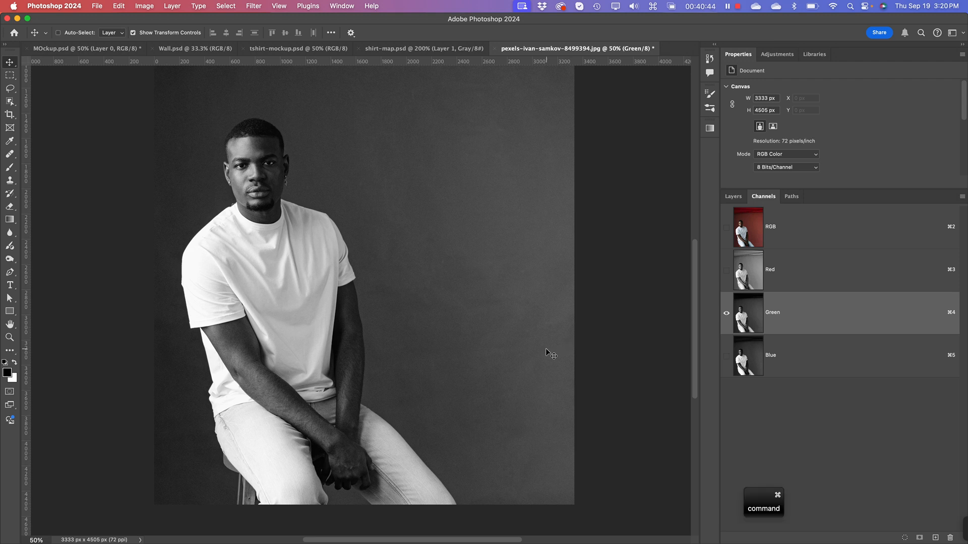
key("super+a")
key("super+c")
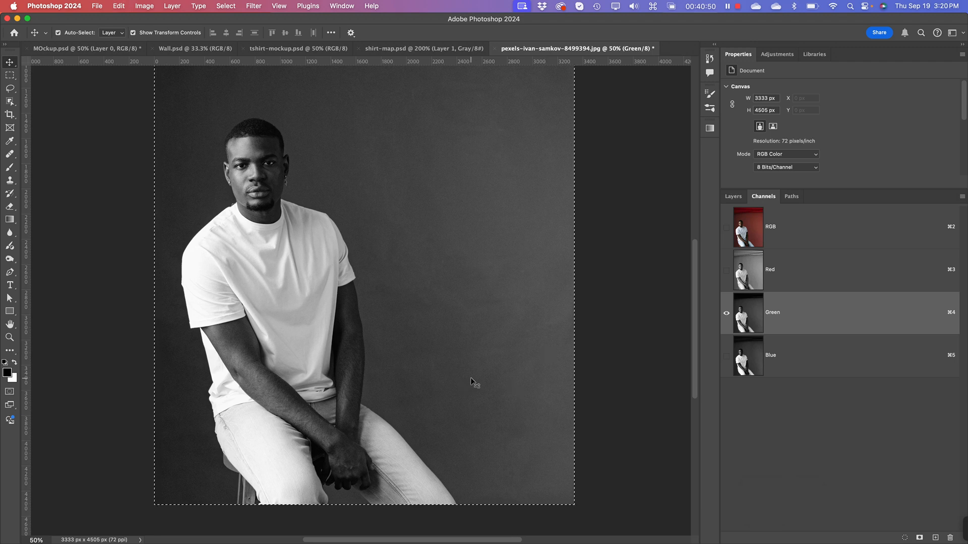
Step: Create a new grayscale document of 1089 × 1555 px at 72 ppi with a white background
key("super")
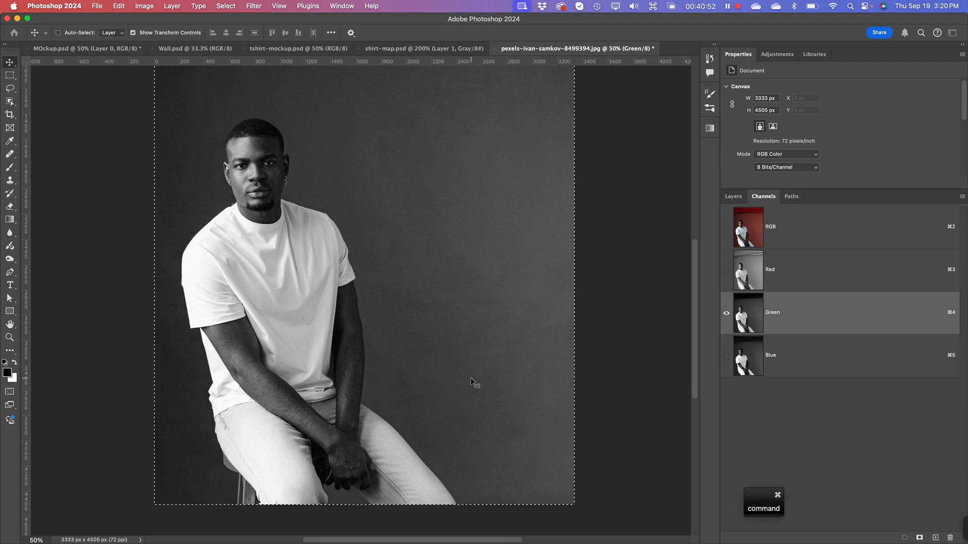
key("super+n")
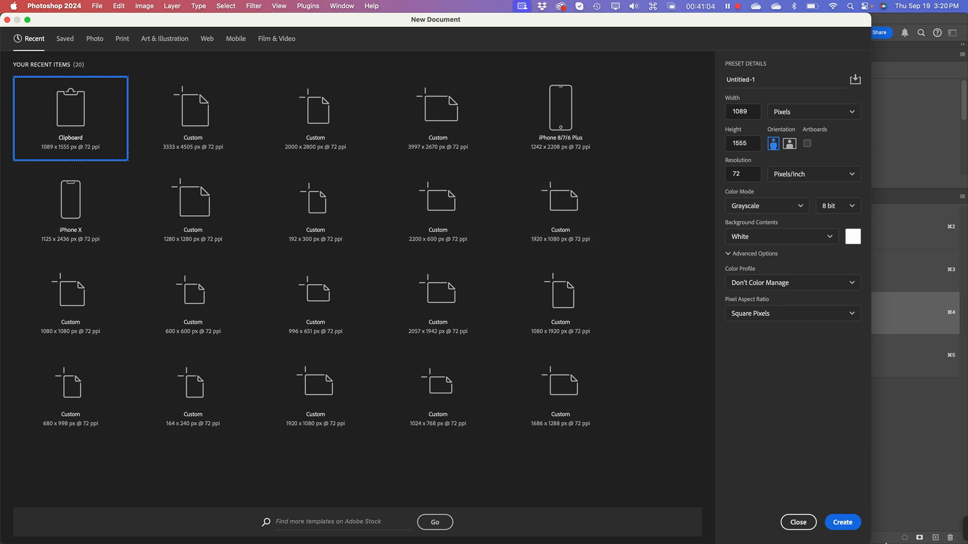
left_click(852, 524)
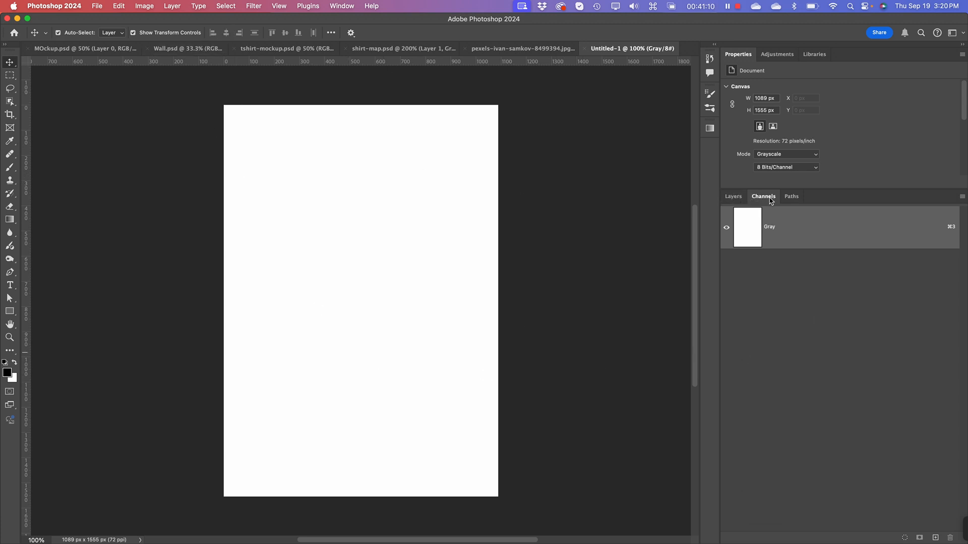
Step: Try pasting the clipboard into the new document, undo the paste, and check the document's channels
left_click(736, 198)
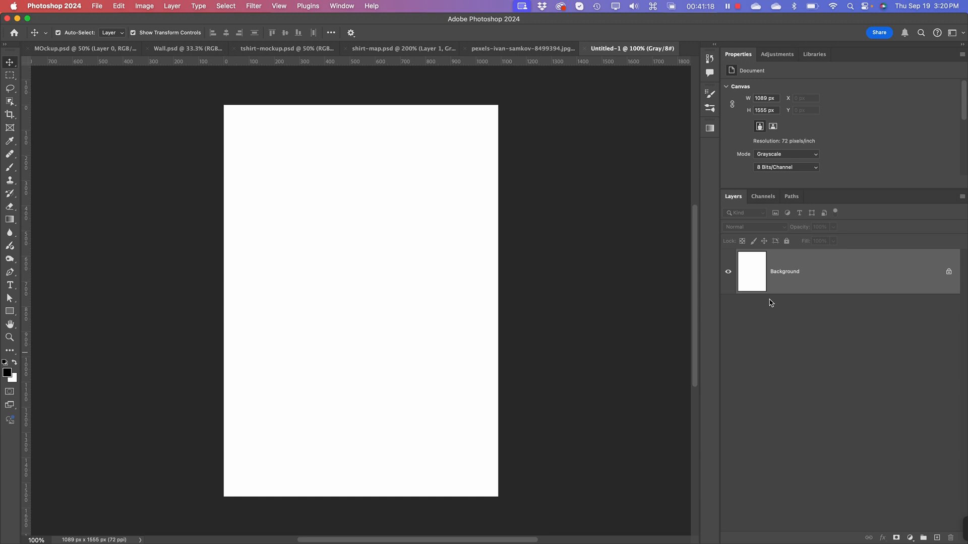
key("super")
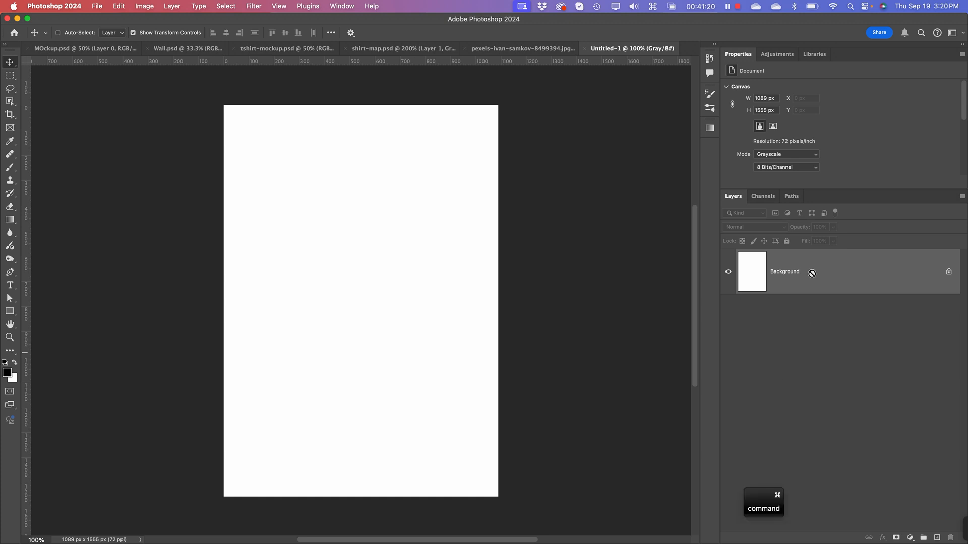
key("super+v")
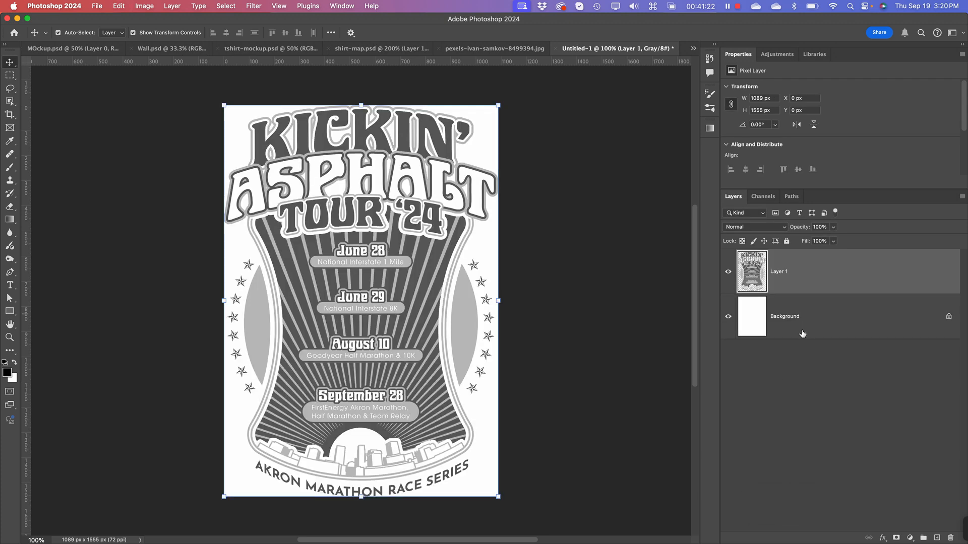
key("super+z")
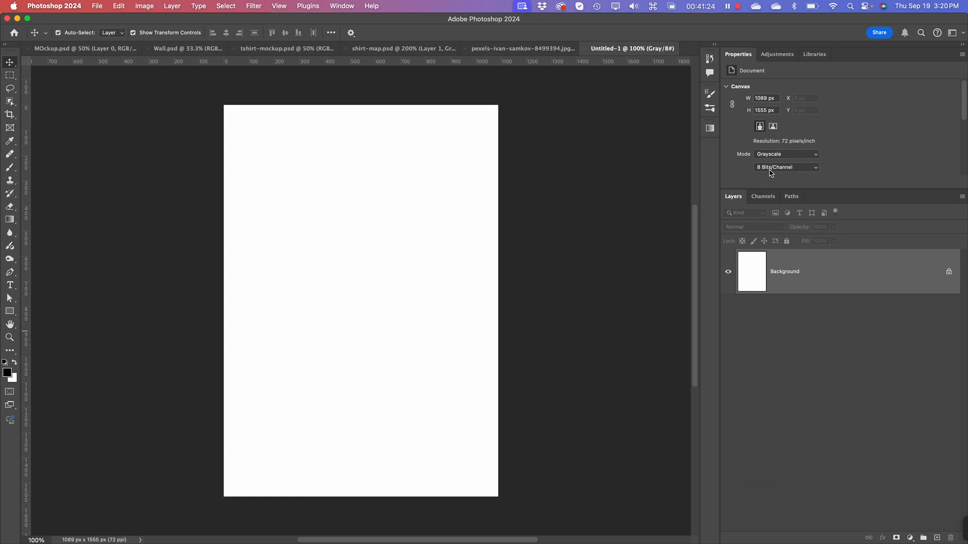
left_click(774, 196)
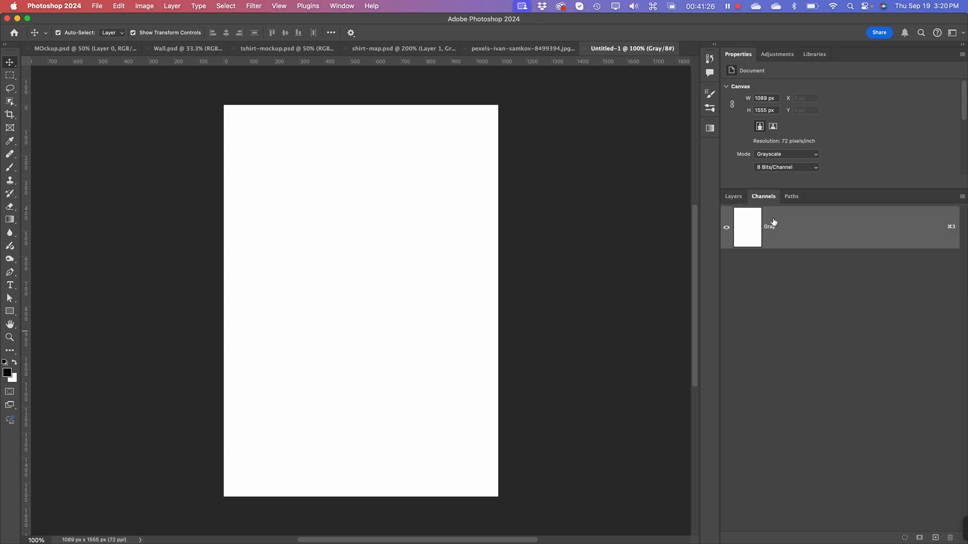
left_click(734, 197)
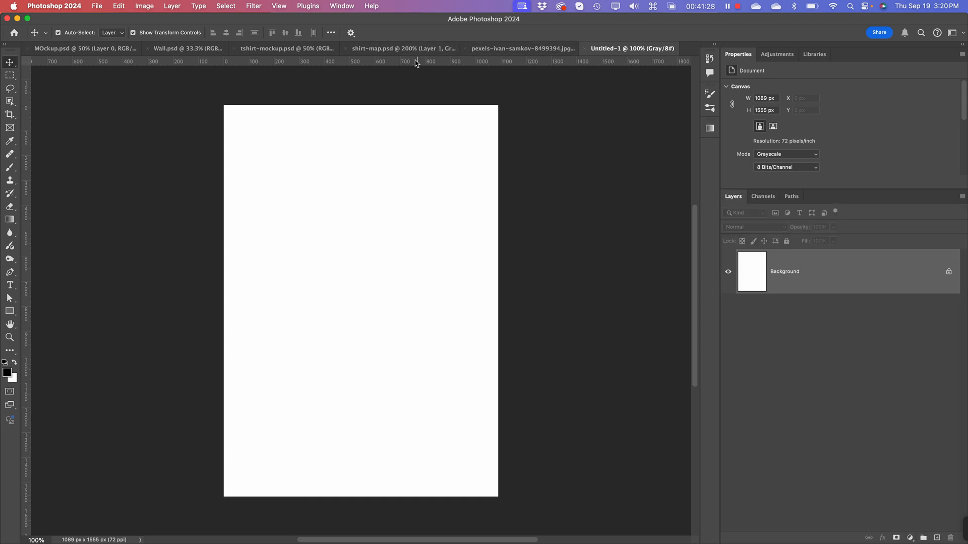
Step: Return to the original photo, select its Background layer, and copy the Green channel
left_click(523, 49)
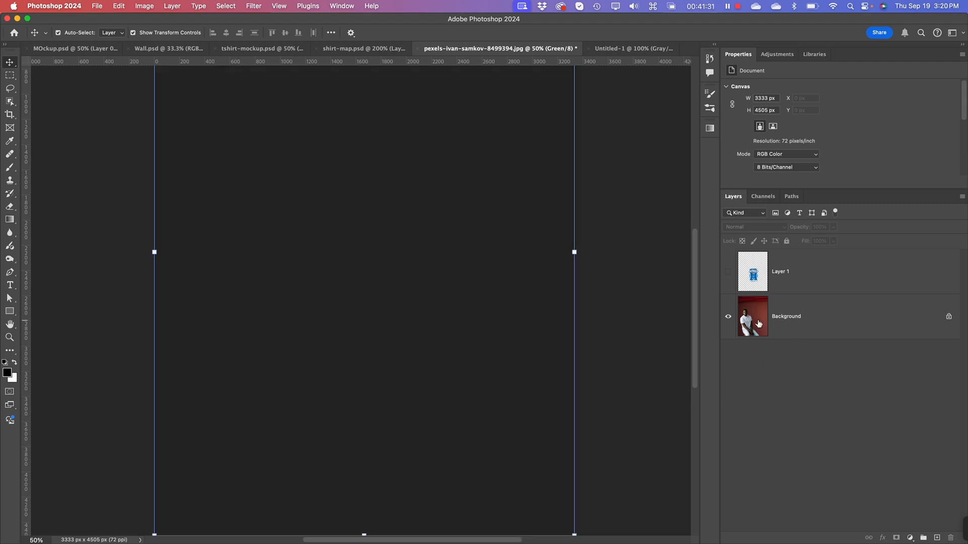
left_click(759, 324)
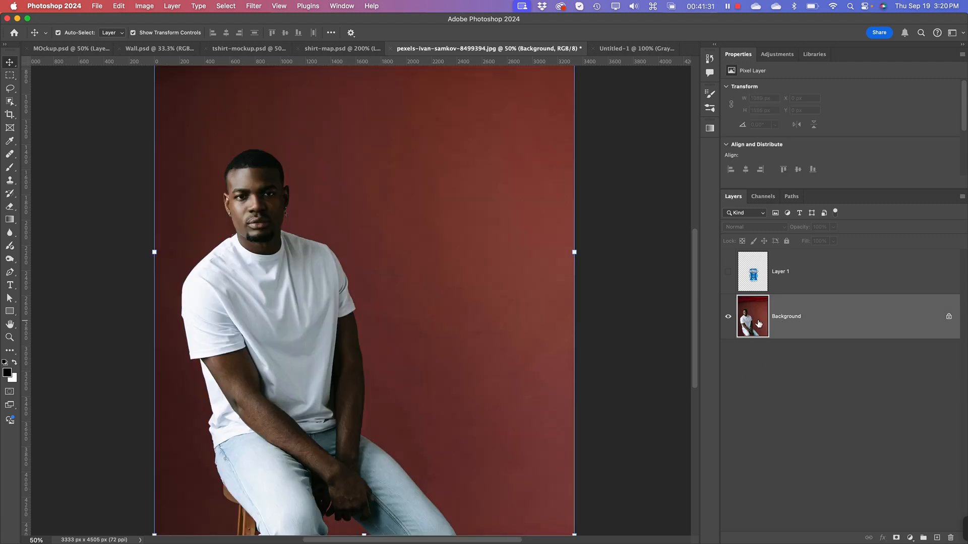
left_click(764, 197)
left_click(757, 308)
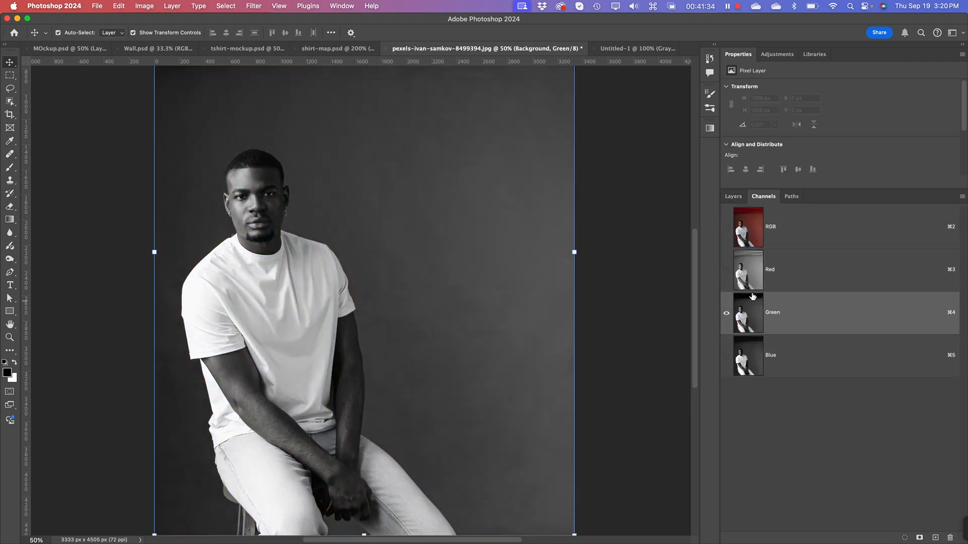
key("super+c")
key("super+c")
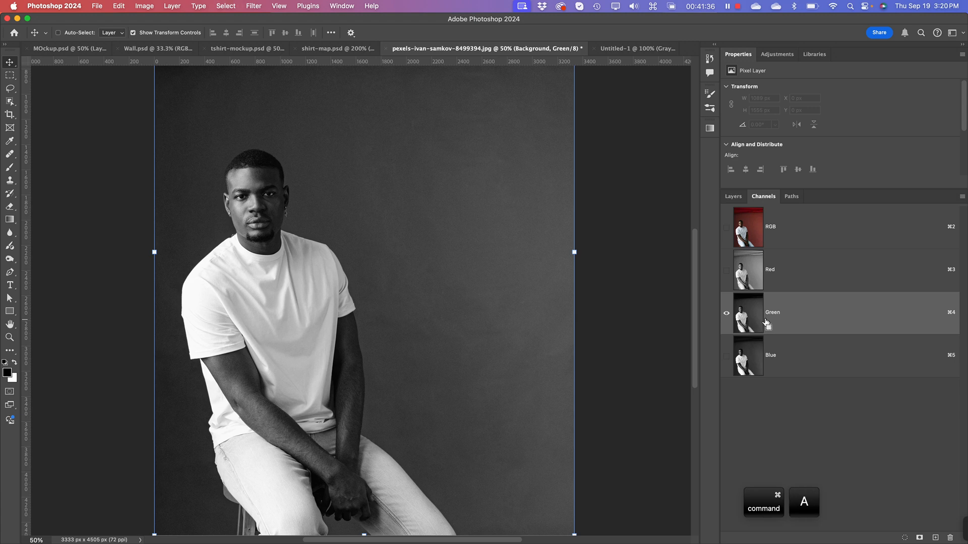
Step: Try pasting the copied channel into the 1089 × 1555 px document, undo the paste, and close that document
left_click(630, 48)
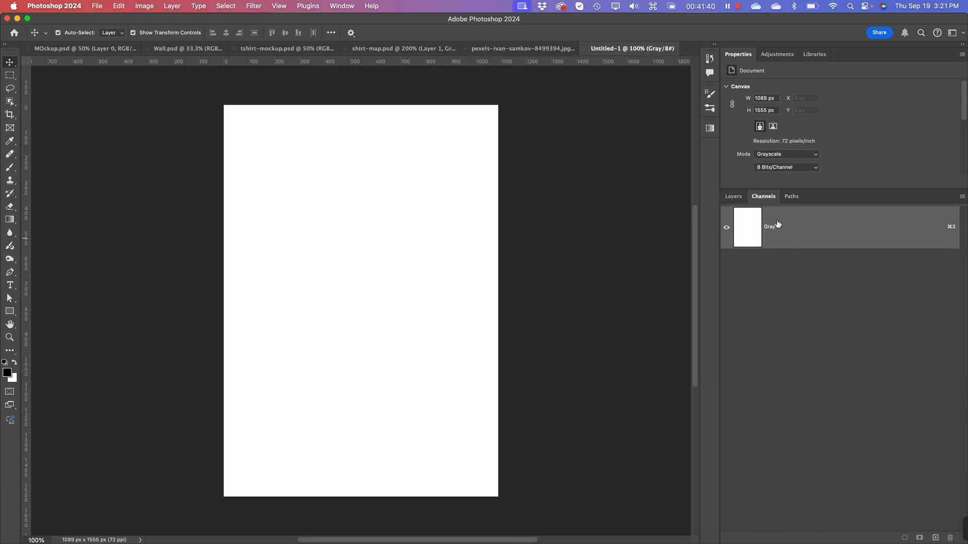
left_click(733, 197)
key("super+v")
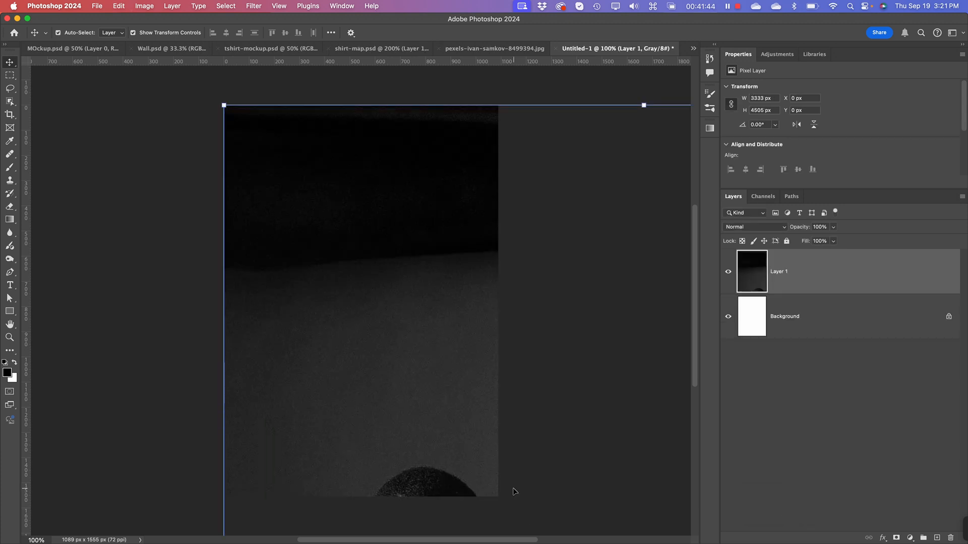
key("super+z")
key("super+w")
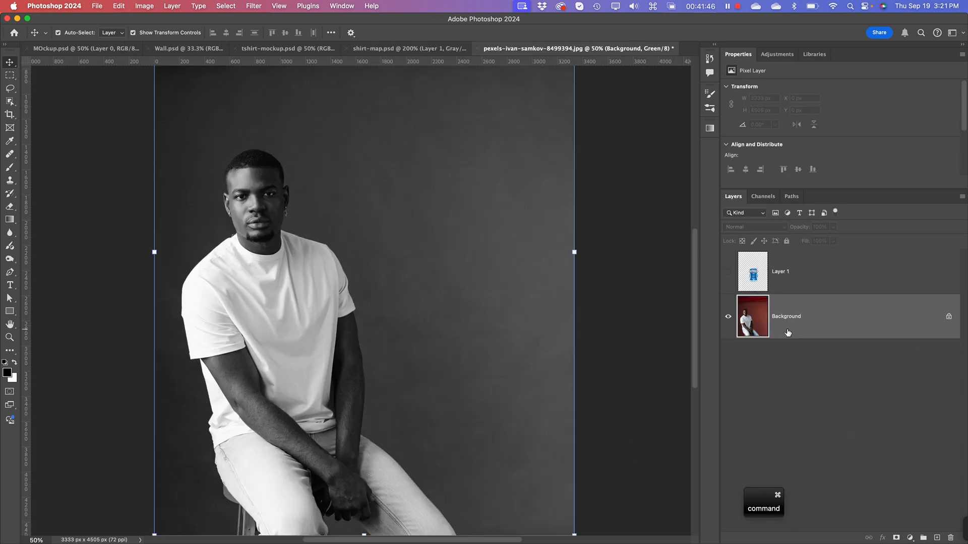
Step: Create a grayscale document of 3333 × 4505 px at 72 ppi and paste the copied Green channel into it
key("super+n")
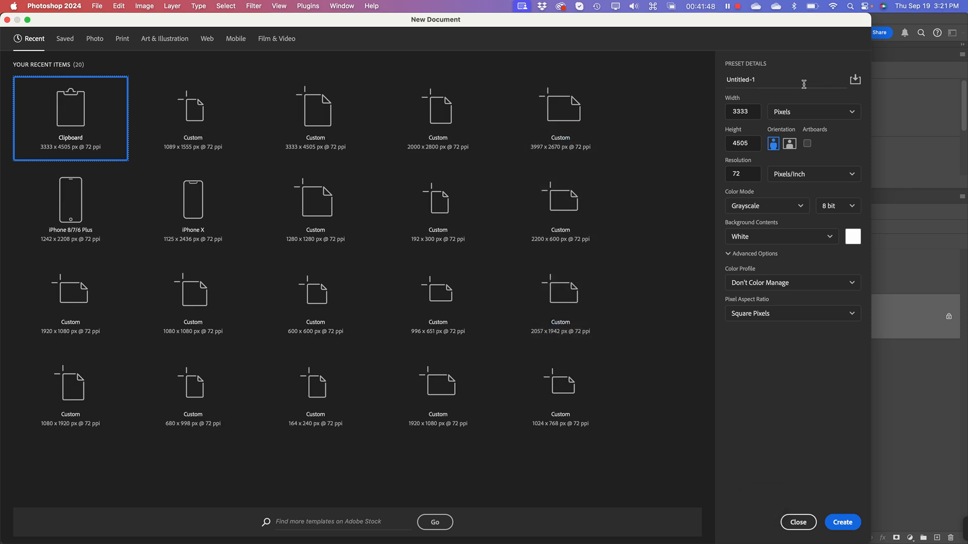
left_click(849, 525)
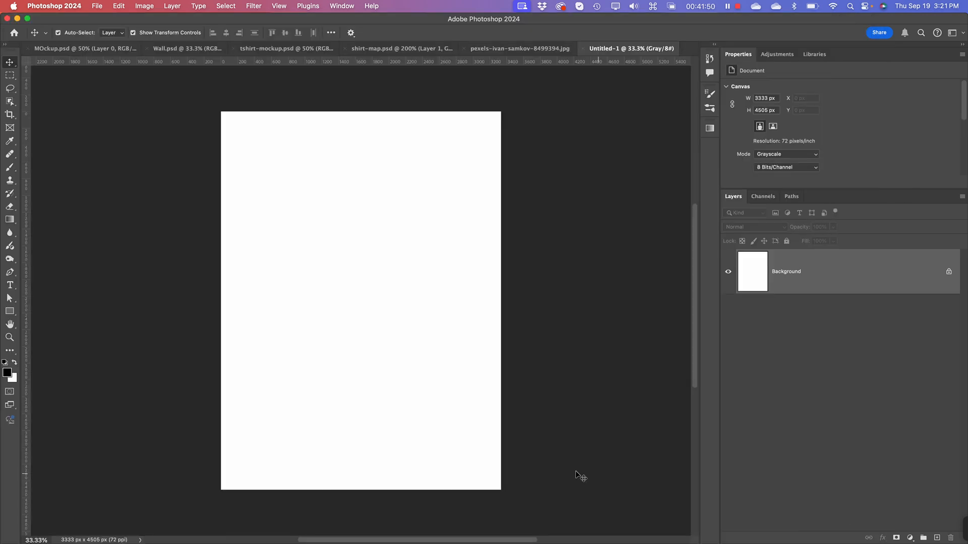
key("super+v")
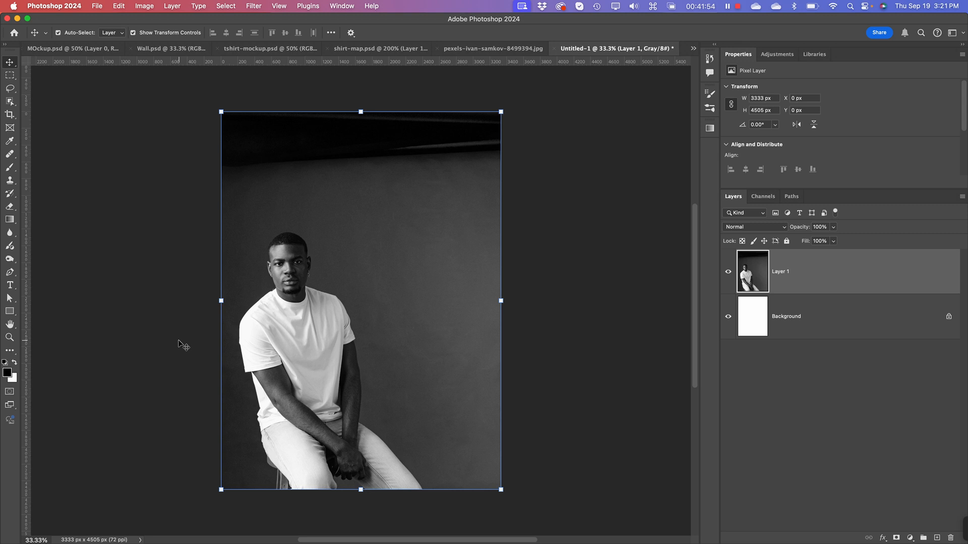
Step: Check the shirt folds in the pasted channel and save the document as map-2.psd in the Mockups folder with Maximize Compatibility on
scroll(179, 344, "up", 10)
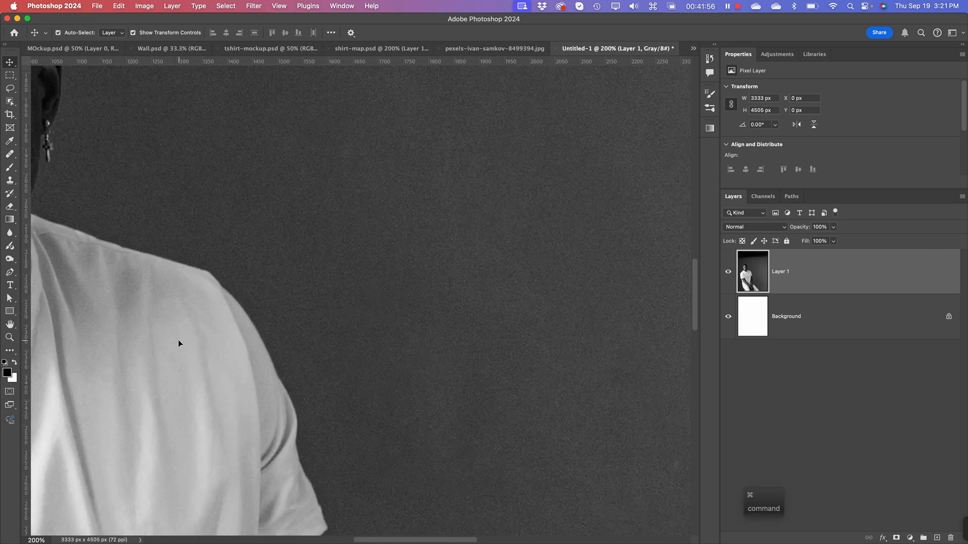
key("space")
left_click_drag(197, 363, 424, 248)
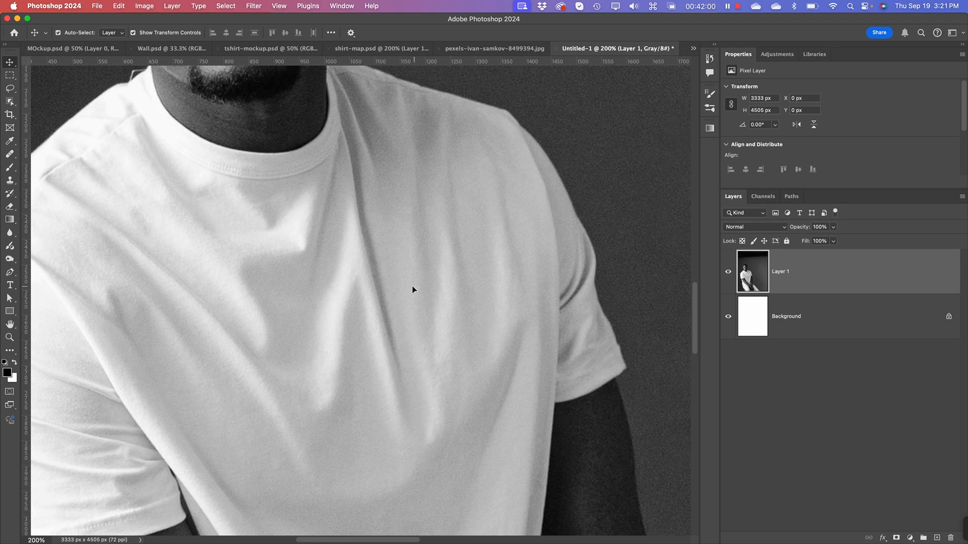
key("super+minus")
key("super+minus")
key("super+minus")
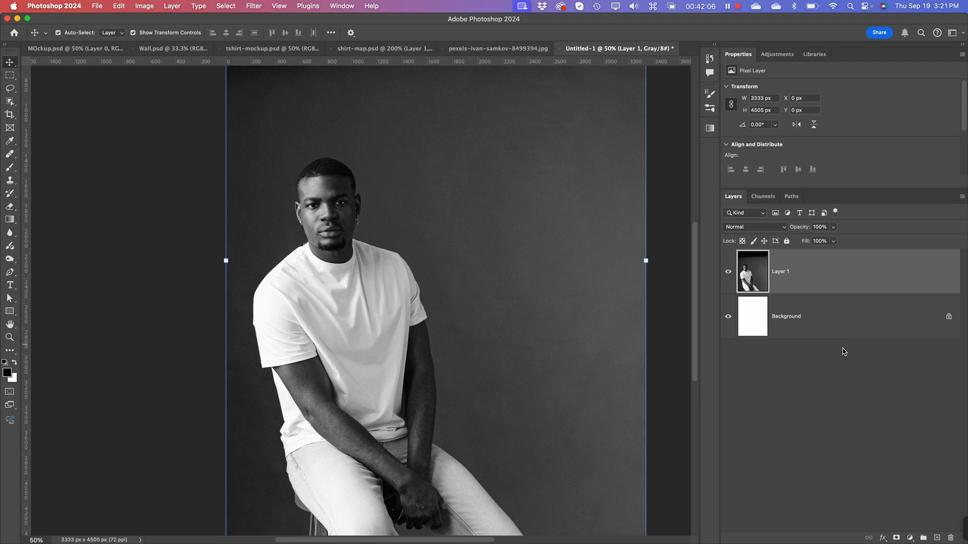
key("super+s")
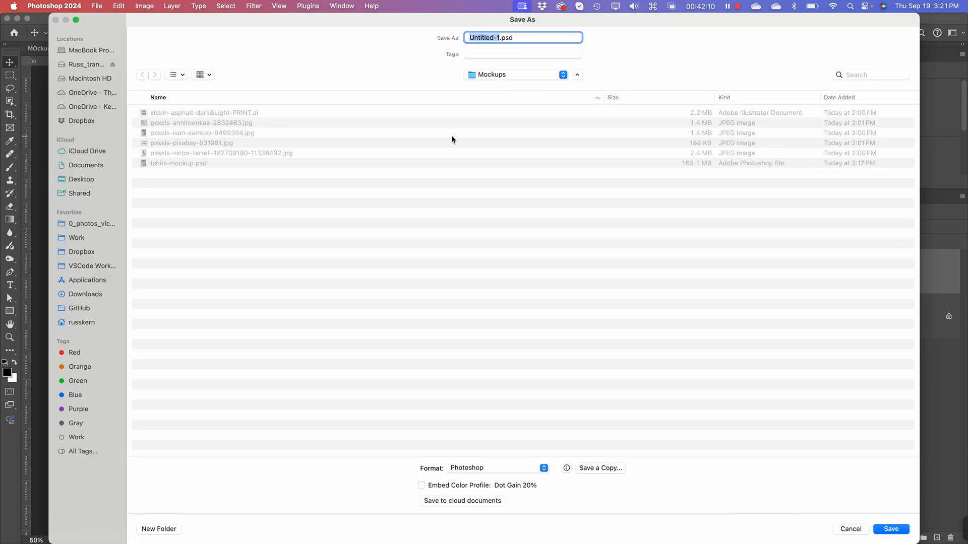
type("pap")
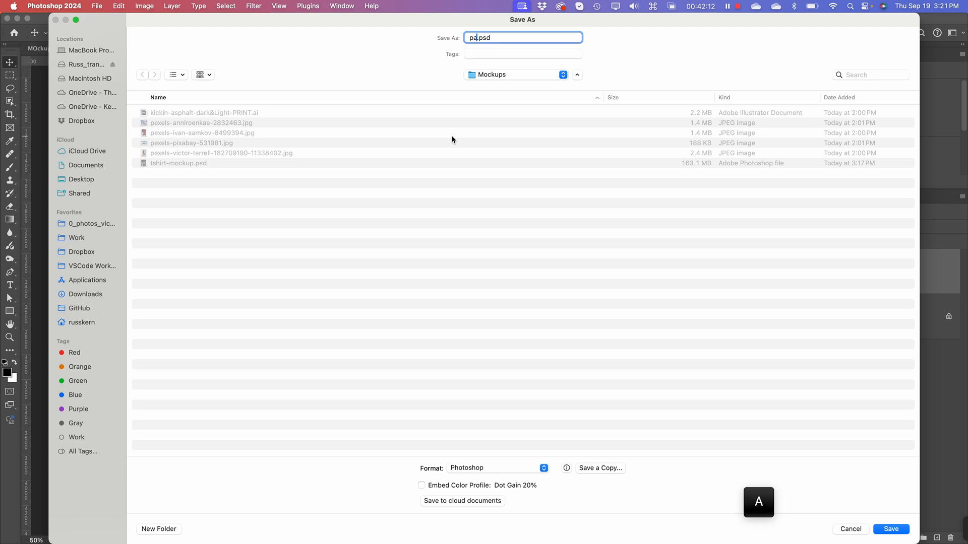
type("-2")
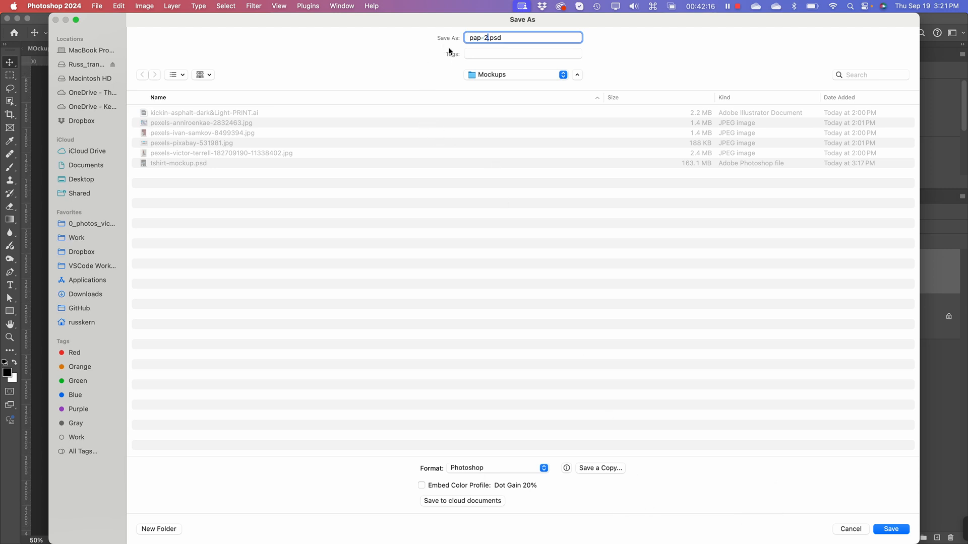
left_click(467, 36)
type("m")
left_click(890, 528)
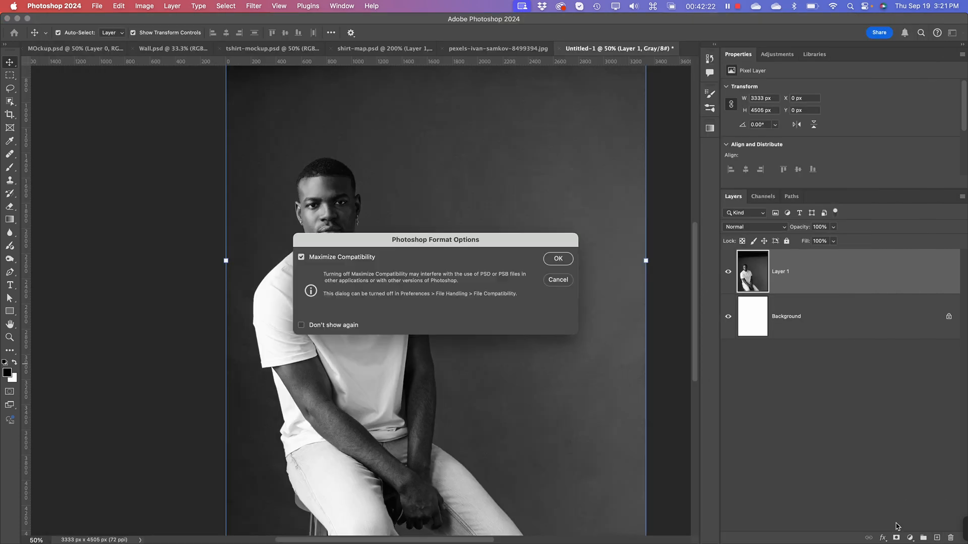
left_click(558, 259)
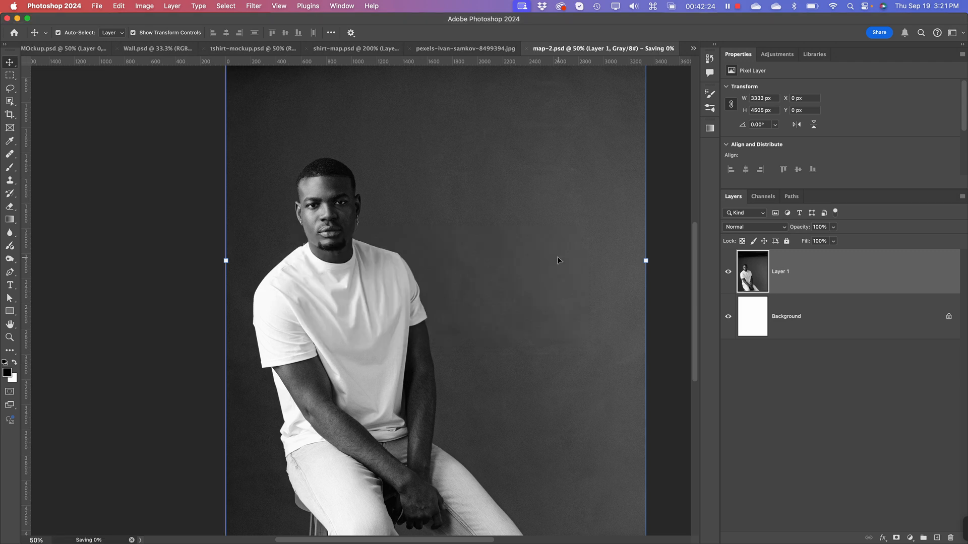
Step: Return to the original photo document and restore its composite RGB channel view
scroll(311, 317, "up", 4)
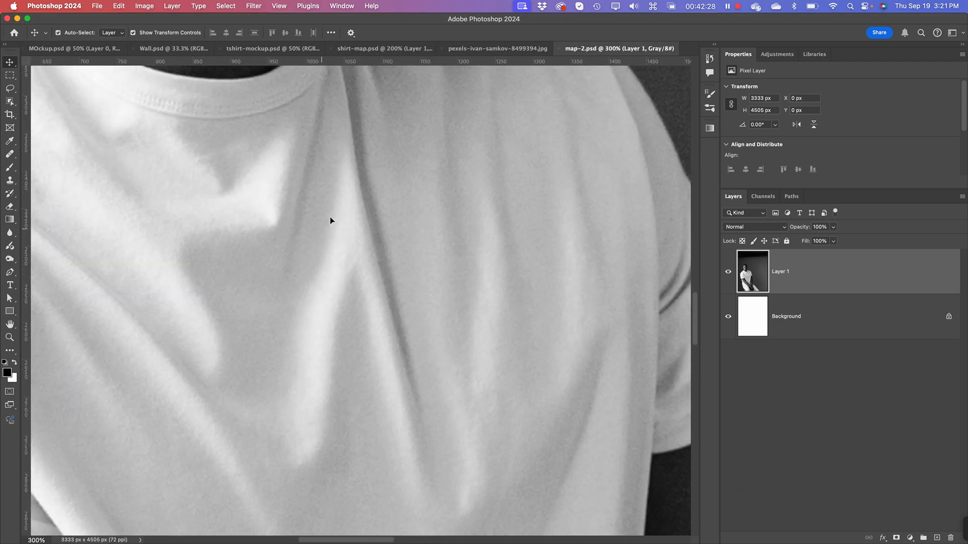
scroll(379, 313, "down", 4)
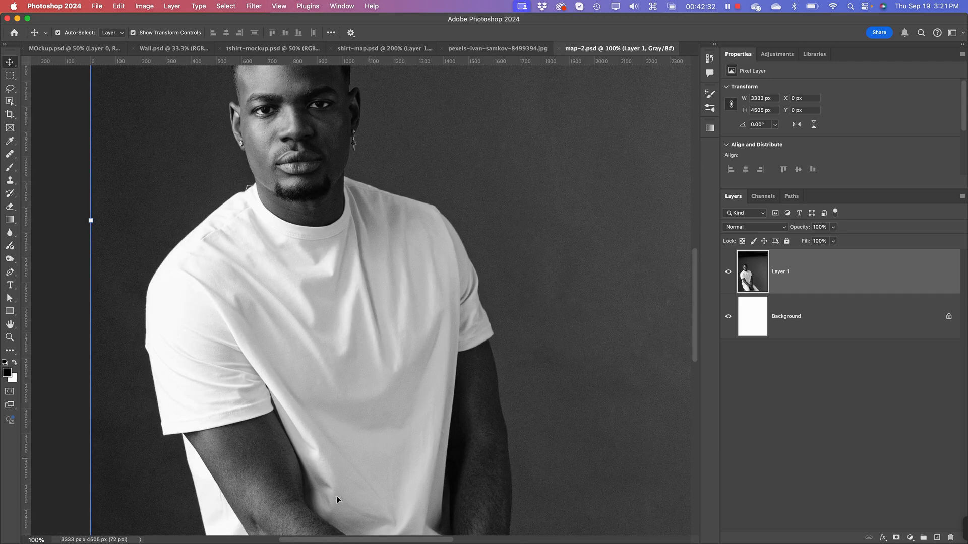
left_click(749, 388)
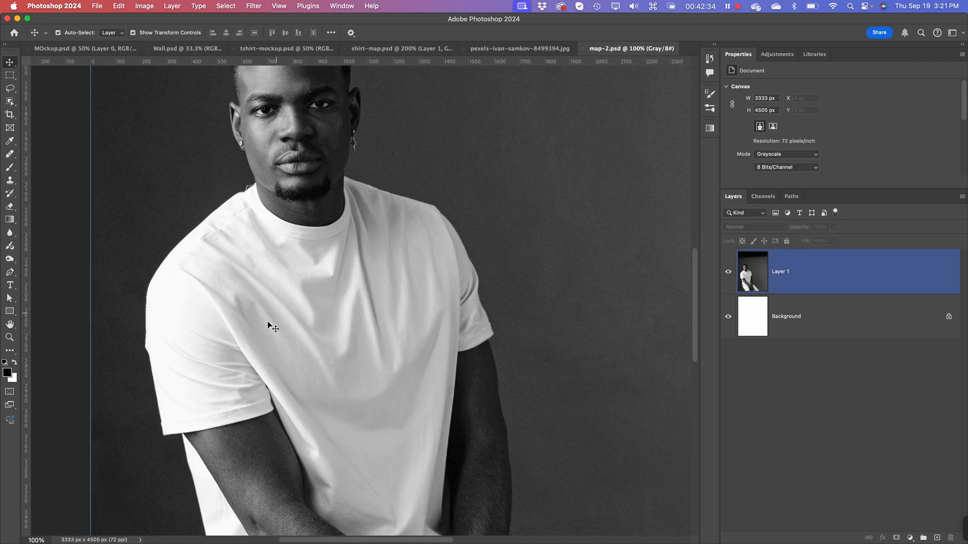
left_click(503, 48)
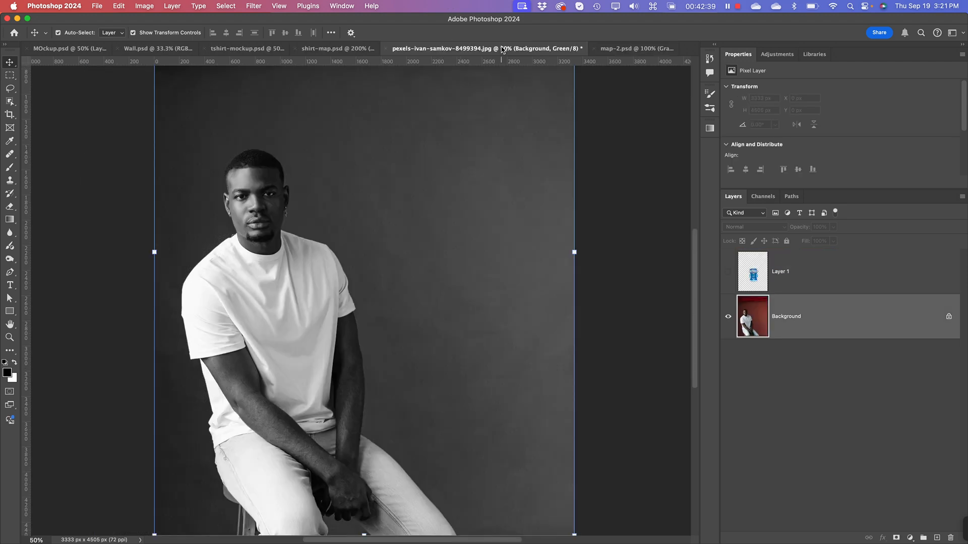
left_click(766, 195)
left_click(748, 239)
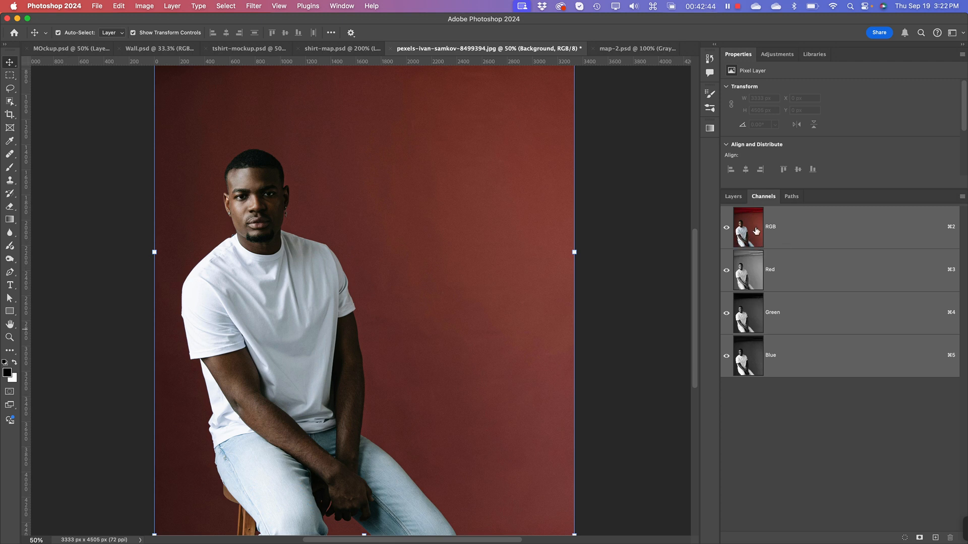
Step: Show the hidden artwork layer above the photo and convert it to a Smart Object
left_click(735, 198)
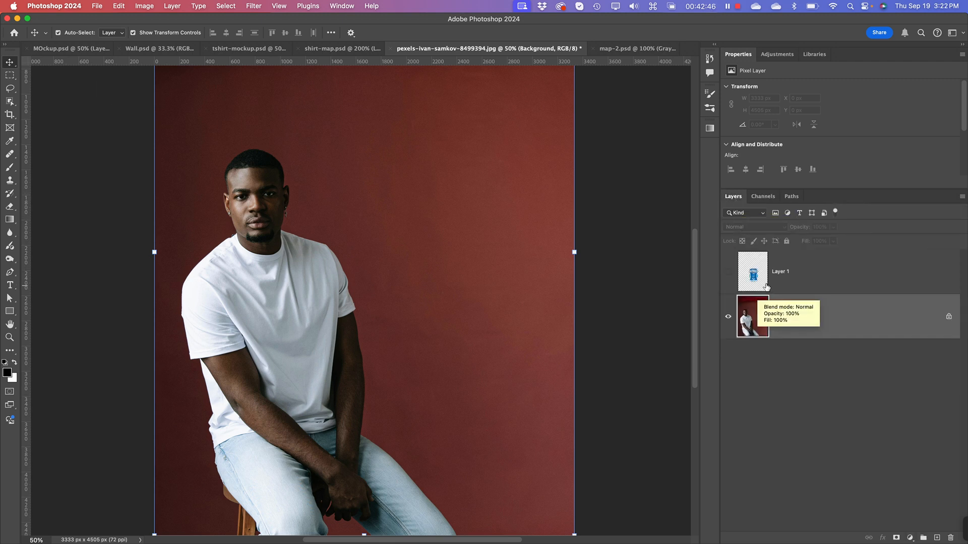
left_click(728, 271)
left_click(742, 273)
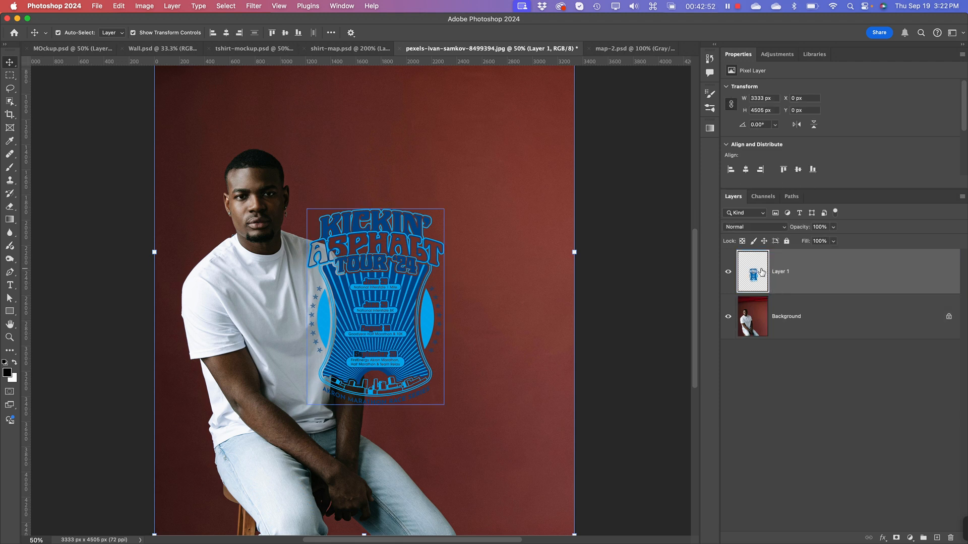
right_click(761, 271)
left_click(930, 266)
left_click(962, 198)
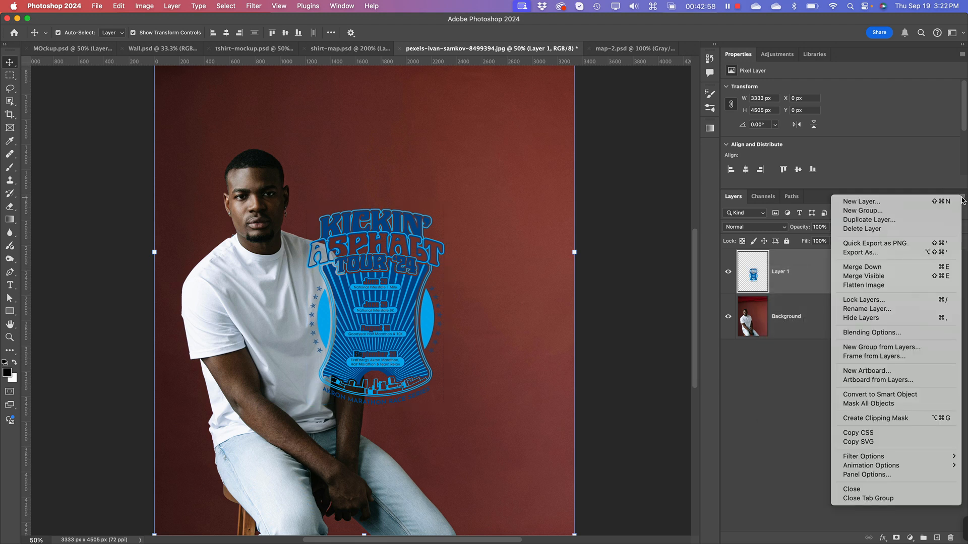
left_click(885, 397)
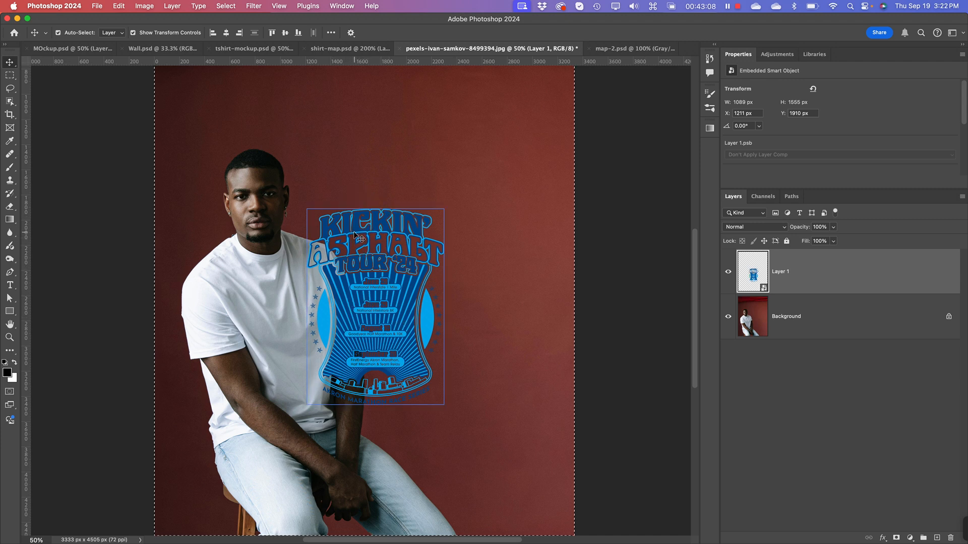
right_click(372, 247)
left_click(352, 231)
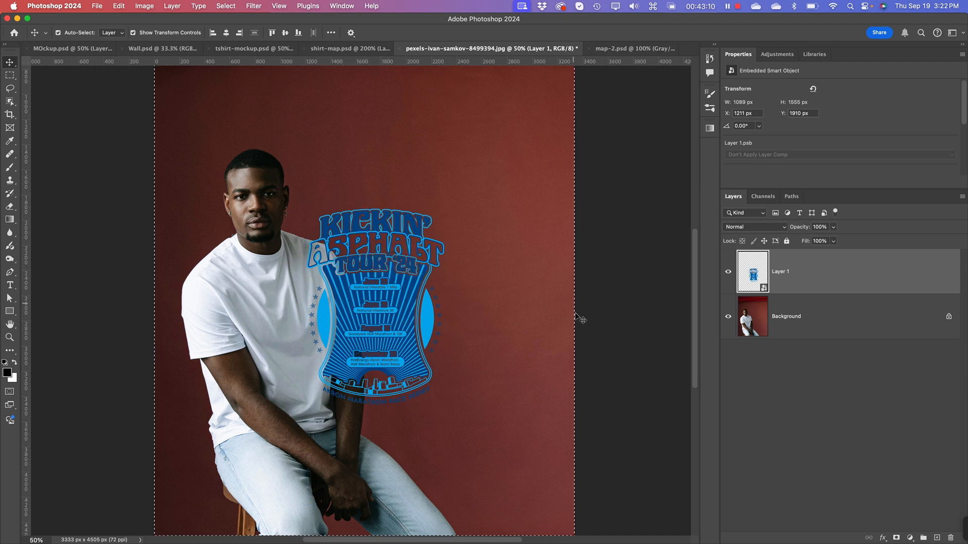
left_click(872, 423)
left_click(826, 272)
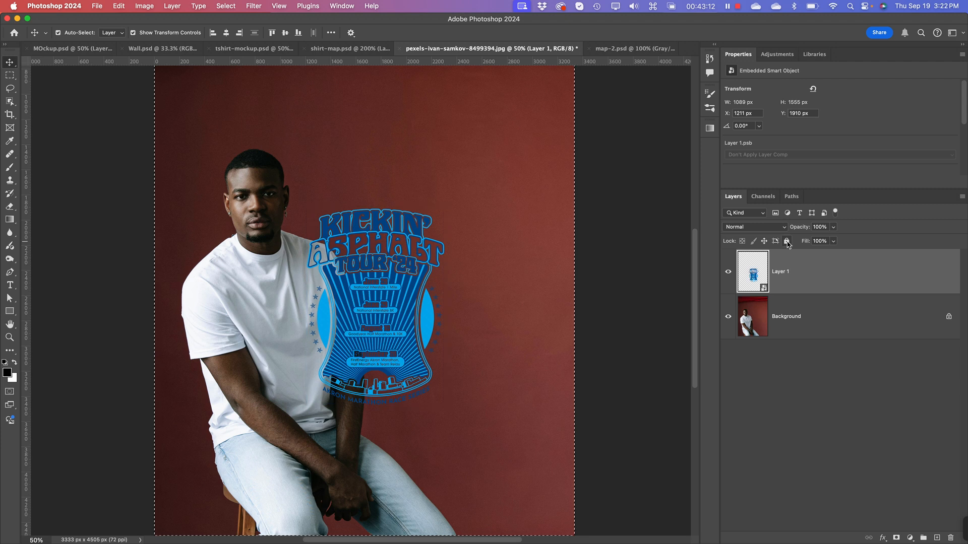
key("super")
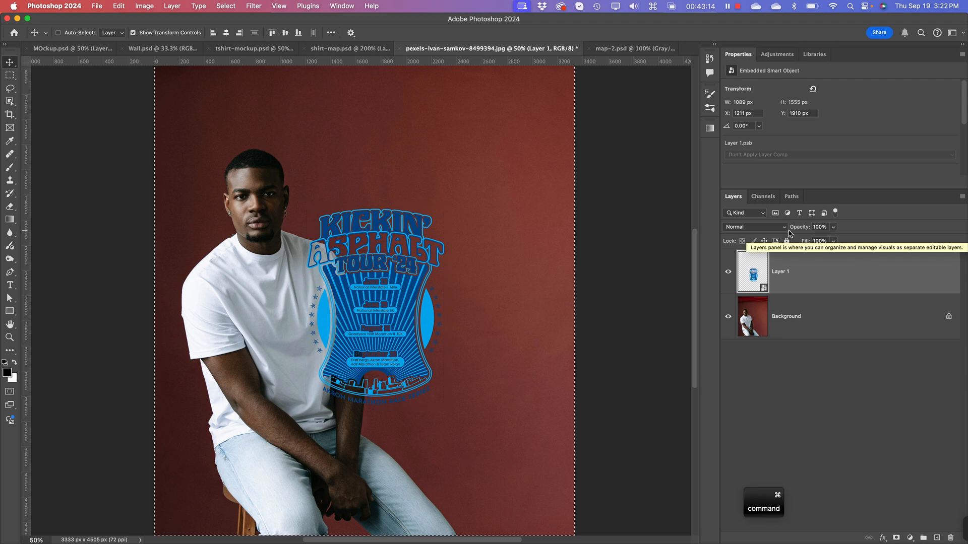
key("super+t")
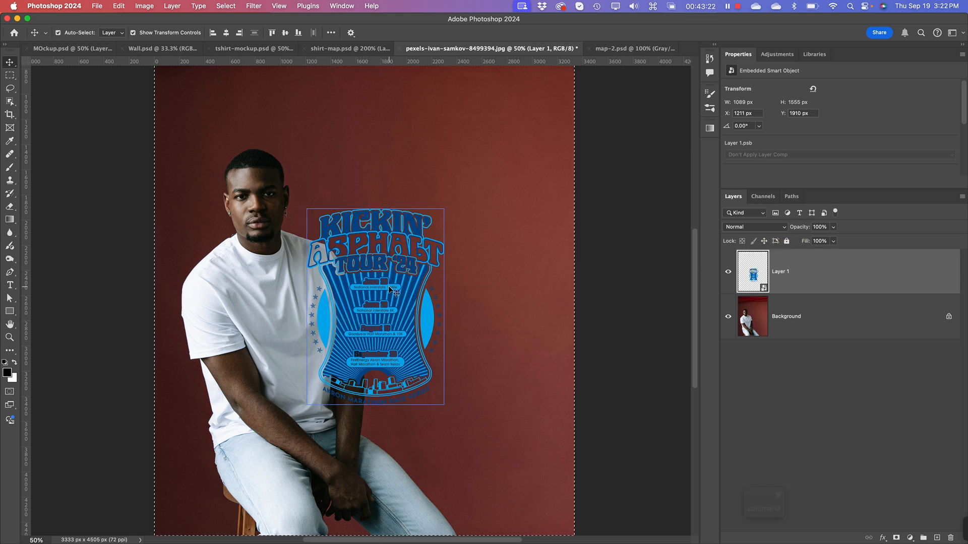
right_click(373, 282)
left_click(340, 261)
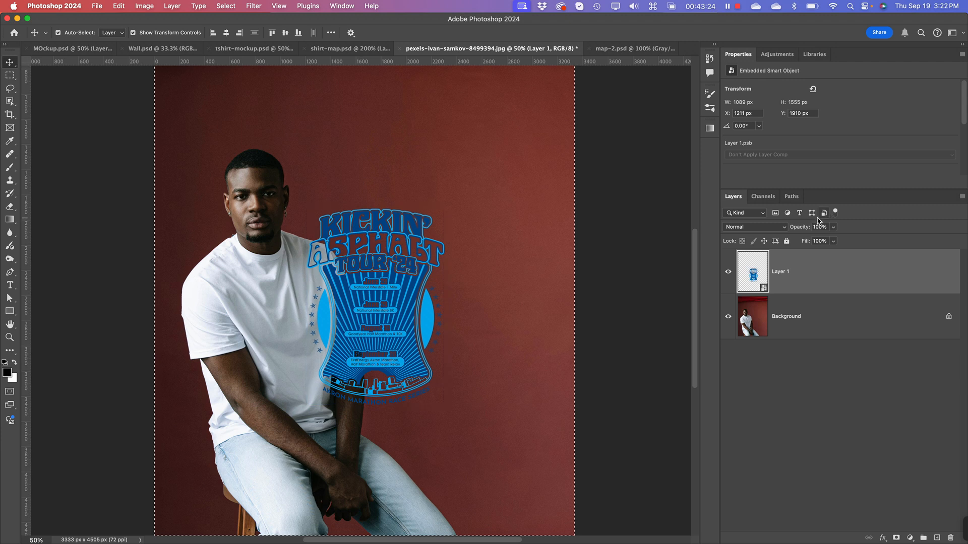
left_click(807, 262)
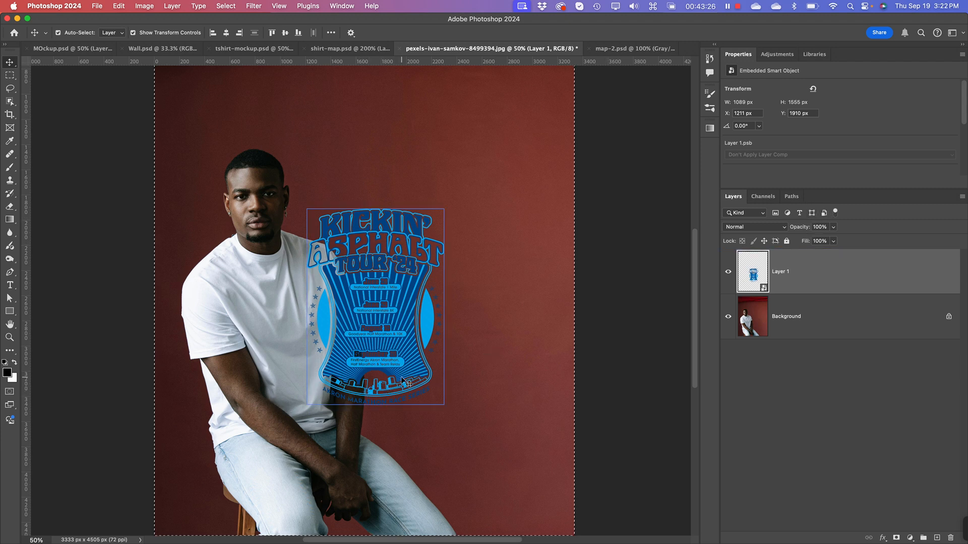
Step: Try moving the artwork toward the shirt and undo the move
left_click_drag(400, 378, 373, 383)
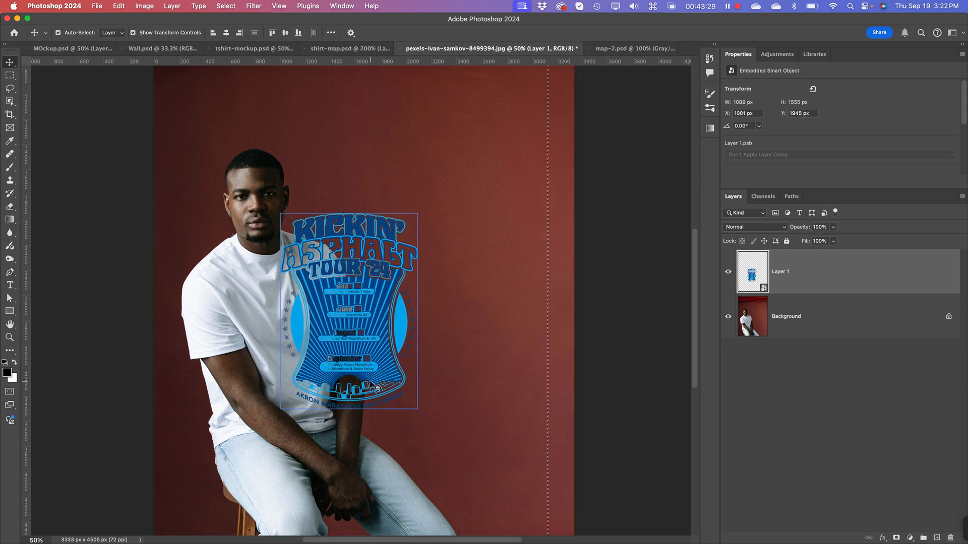
key("super+t")
left_click_drag(363, 330, 392, 323)
key("super+z")
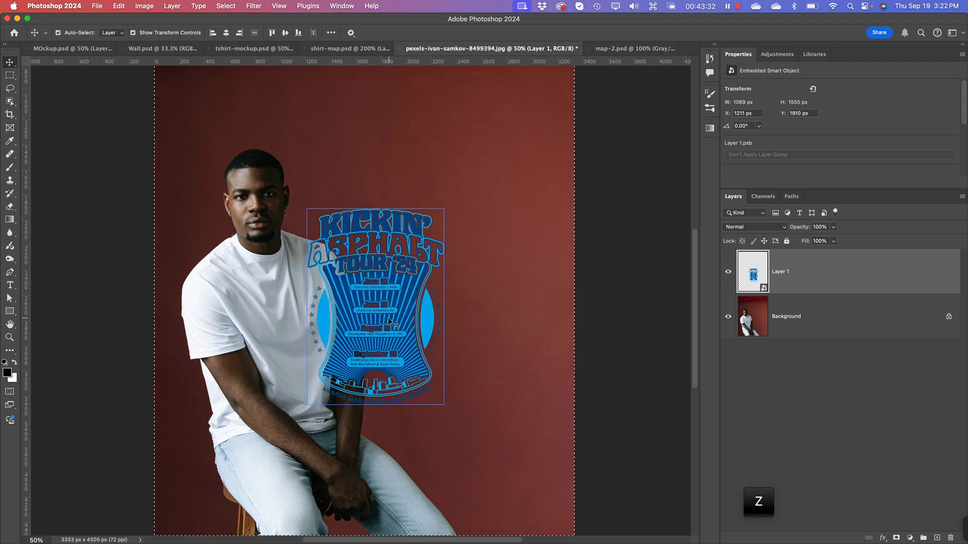
right_click(380, 267)
left_click(359, 263)
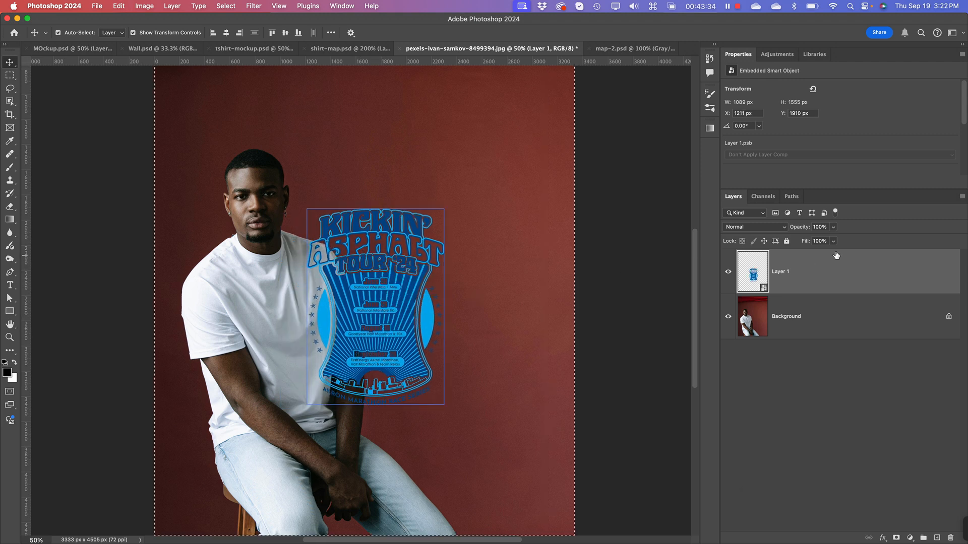
left_click(754, 486)
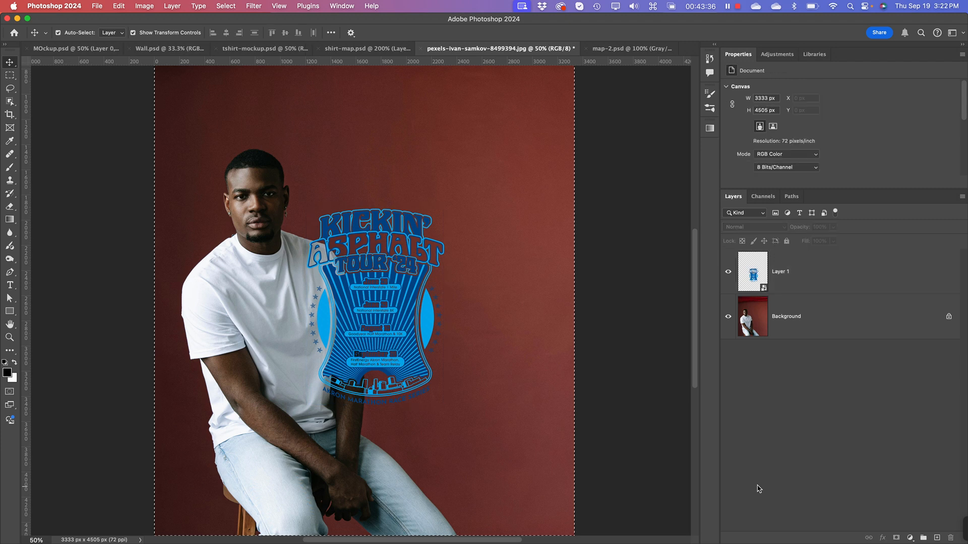
left_click(764, 196)
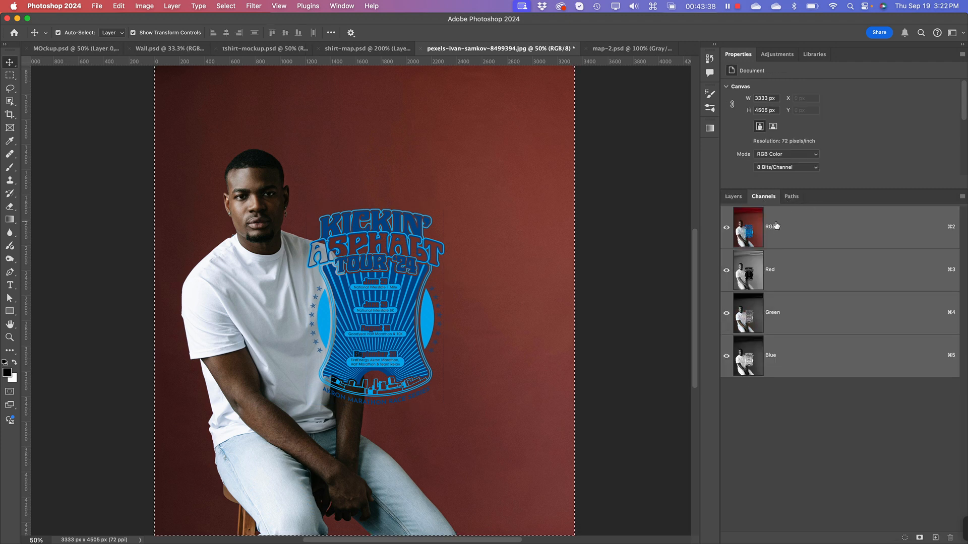
left_click(733, 196)
left_click(791, 275)
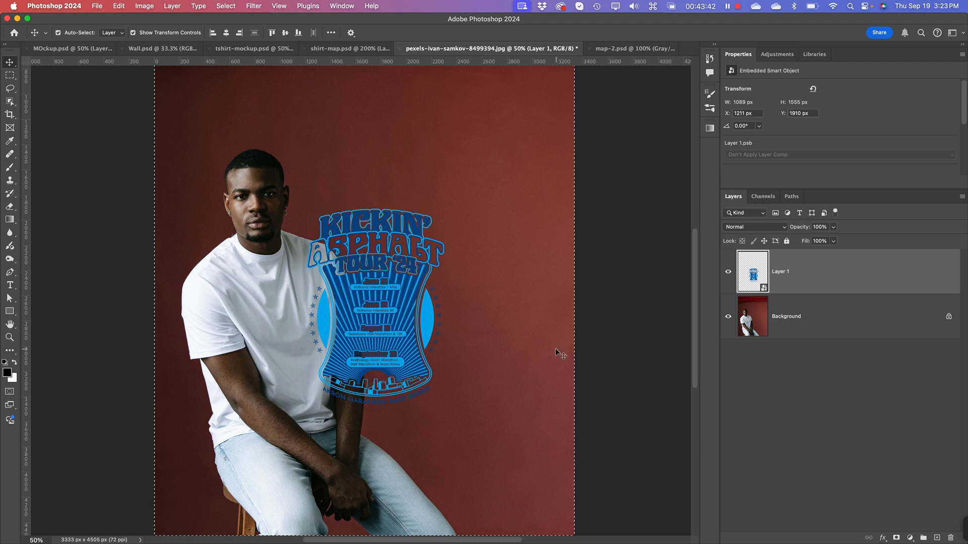
Step: Clear the canvas selection, then free-transform the artwork to about 65% scale and place it over the chest of the white T-shirt
key("super+d")
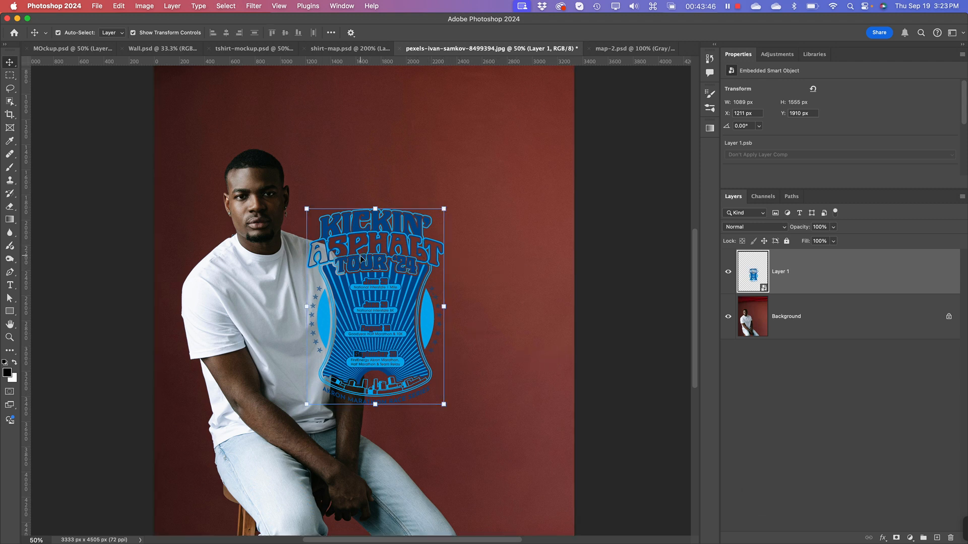
key("super+t")
right_click(392, 252)
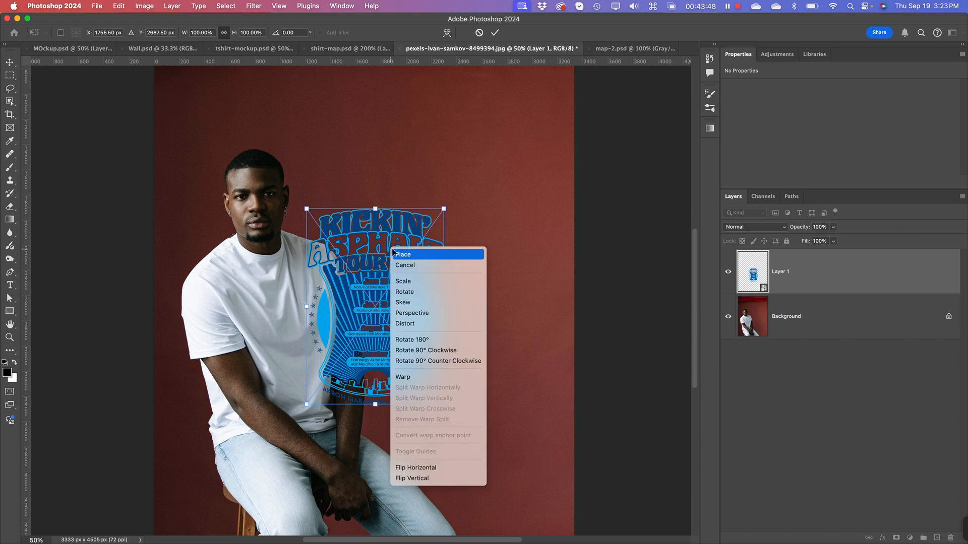
left_click(421, 326)
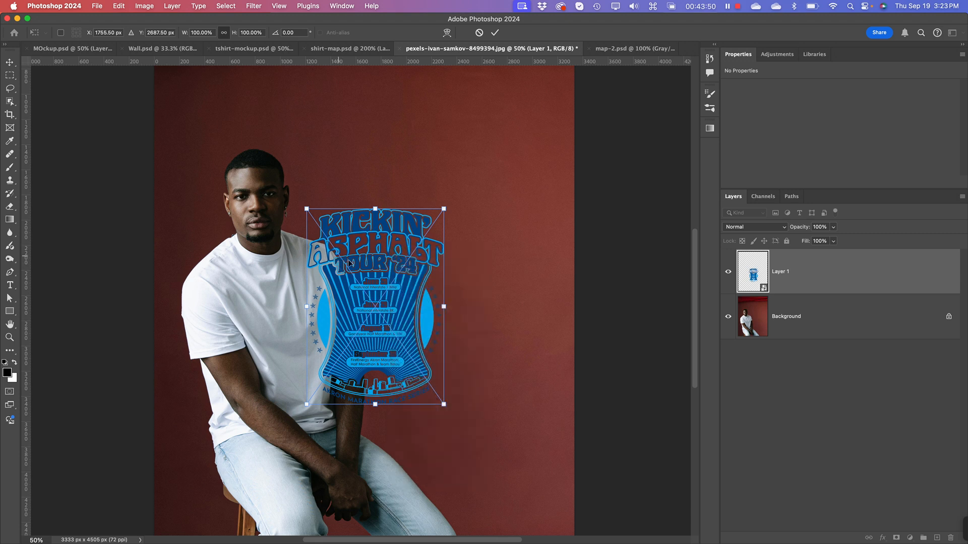
right_click(361, 306)
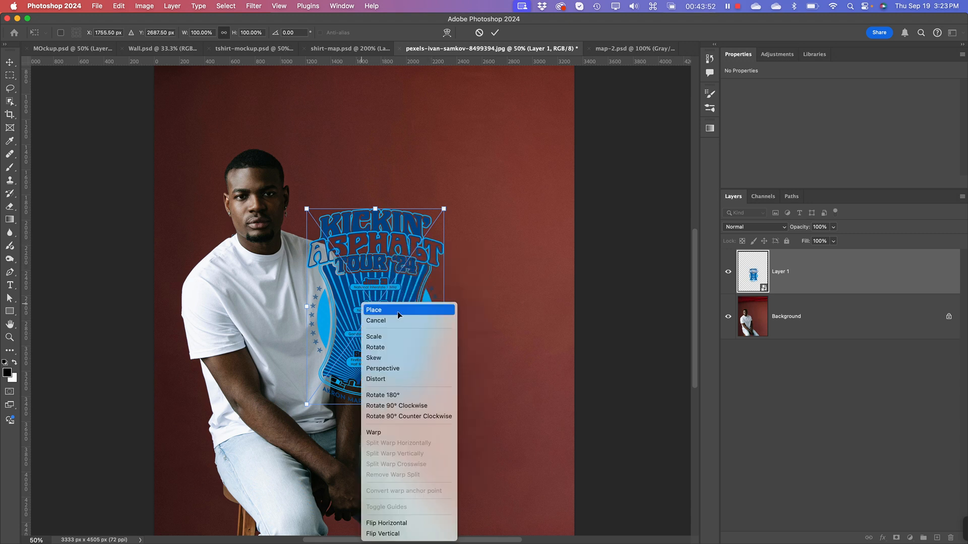
left_click(404, 337)
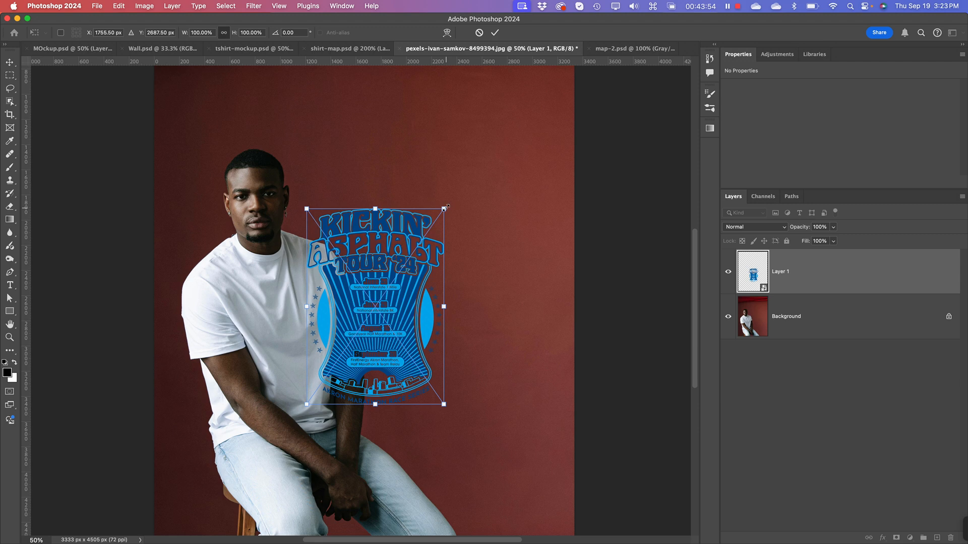
left_click_drag(445, 208, 397, 272)
left_click_drag(363, 333, 303, 321)
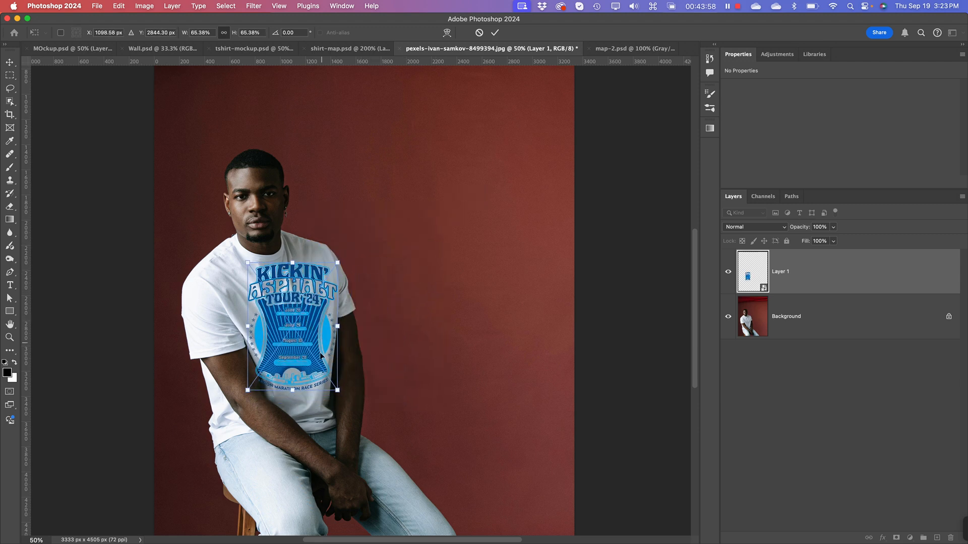
Step: Scale the artwork down to about 59% and move it slightly lower below the shirt's collar
key("super+equal")
key("super+equal")
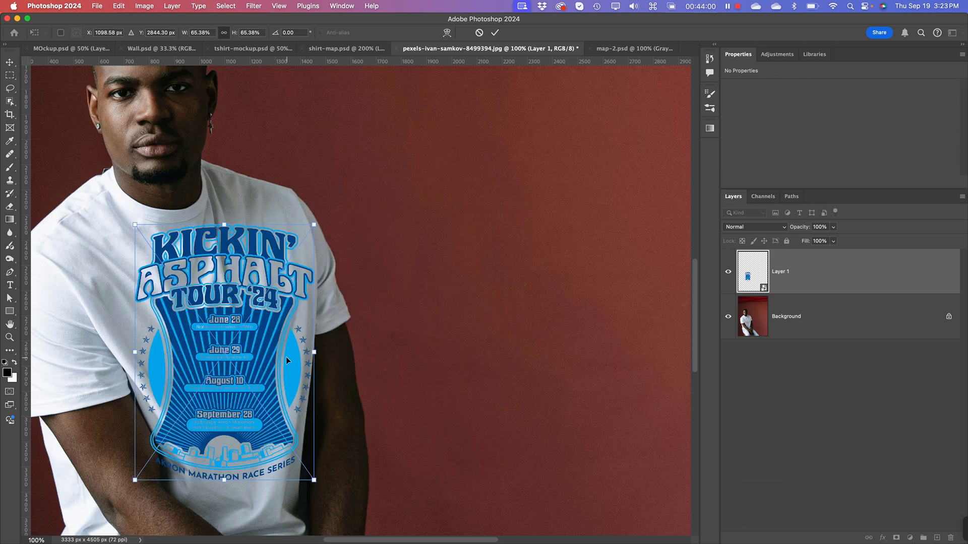
key("space")
left_click_drag(201, 358, 398, 237)
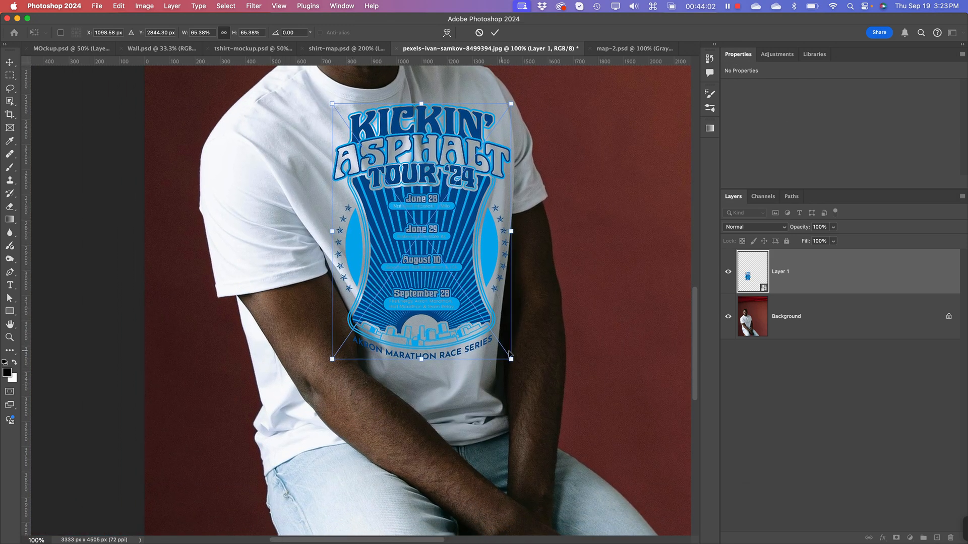
left_click_drag(512, 361, 494, 354)
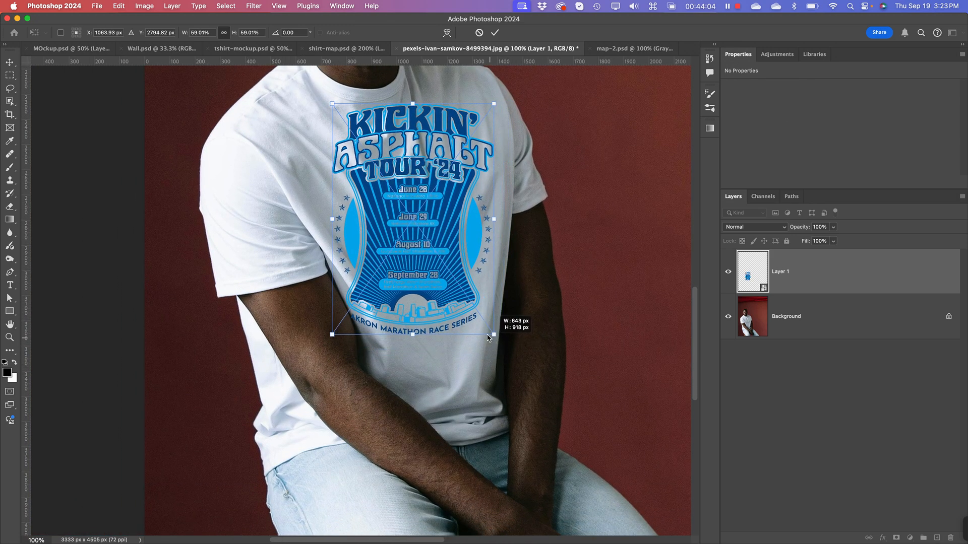
left_click_drag(421, 298, 421, 316)
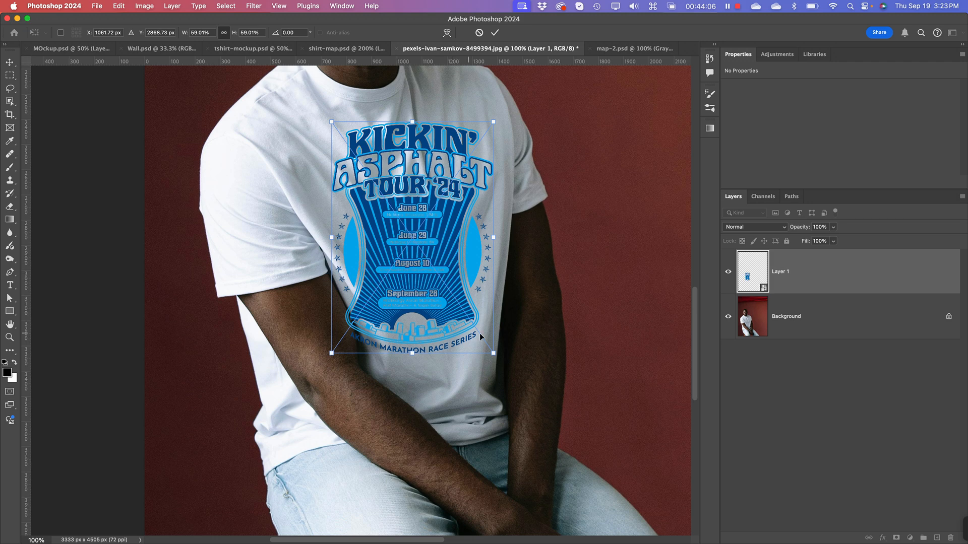
Step: Distort the artwork by its four corners so it tilts and narrows to follow the angle of the man's torso
right_click(441, 316)
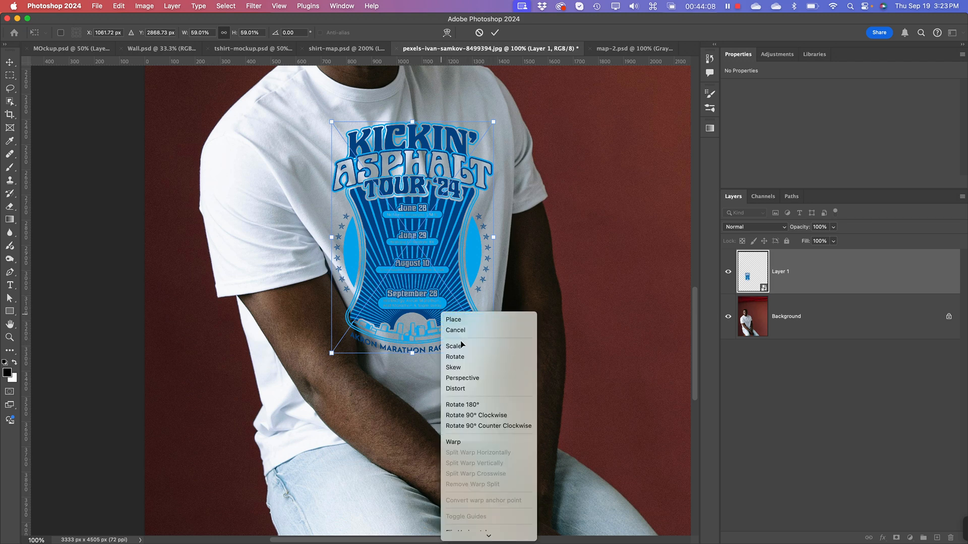
left_click(468, 387)
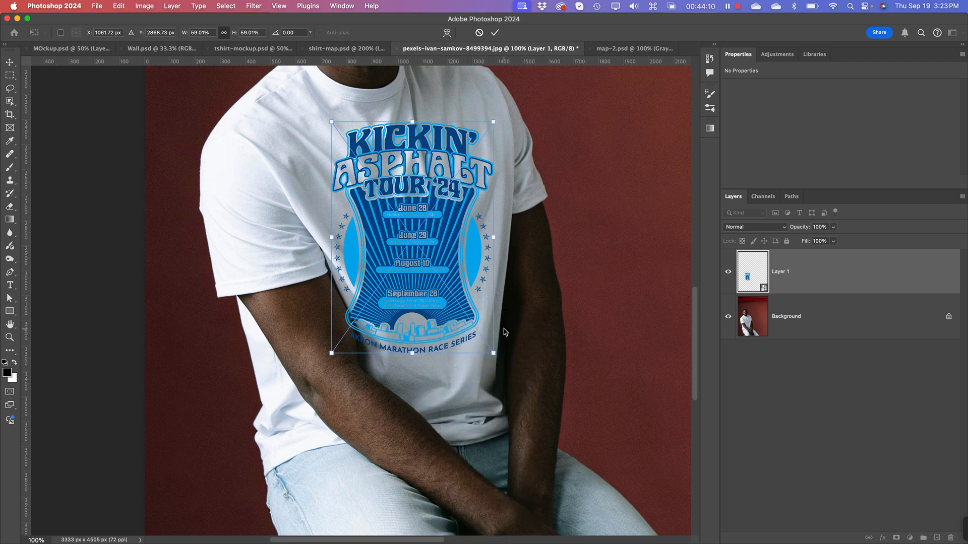
left_click_drag(493, 355, 497, 322)
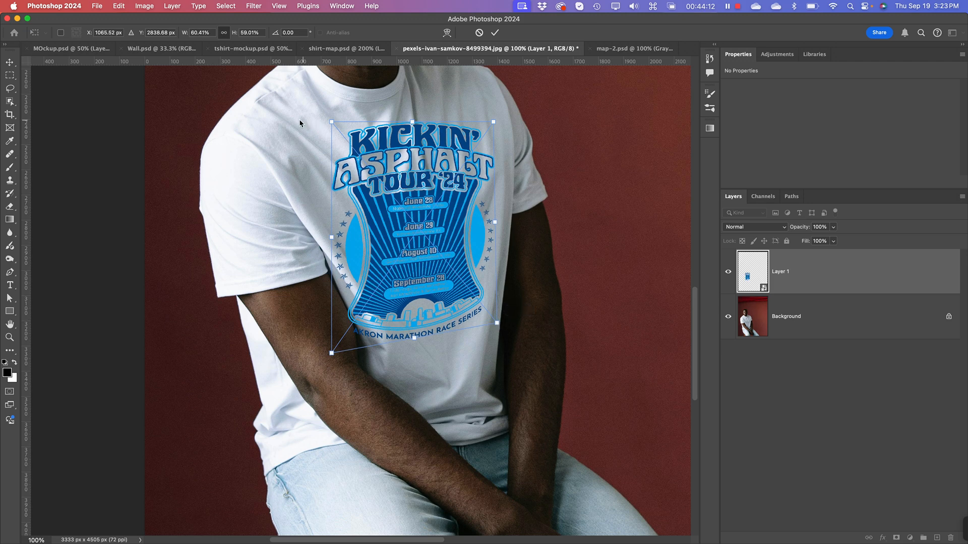
left_click_drag(330, 126, 320, 125)
left_click_drag(492, 120, 470, 107)
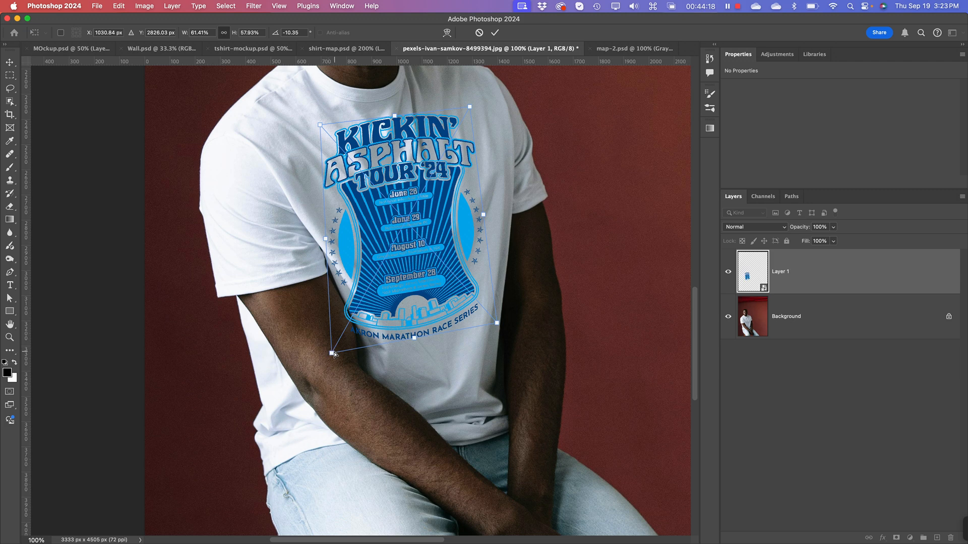
left_click_drag(332, 353, 355, 349)
Step: Refine the distortion by shifting the artwork's upper edge toward the collar's centre and raising its lower edge, then apply the transform
key("space")
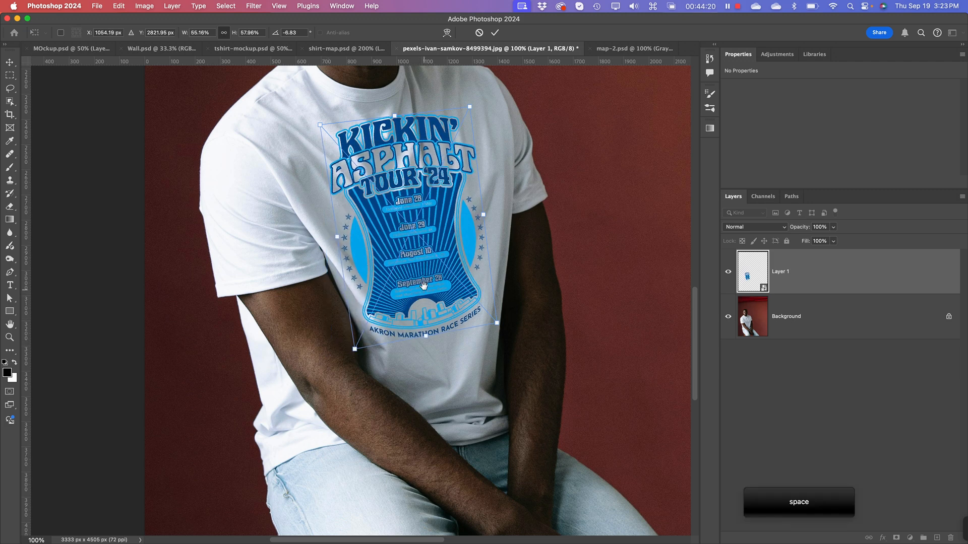
left_click_drag(423, 286, 433, 381)
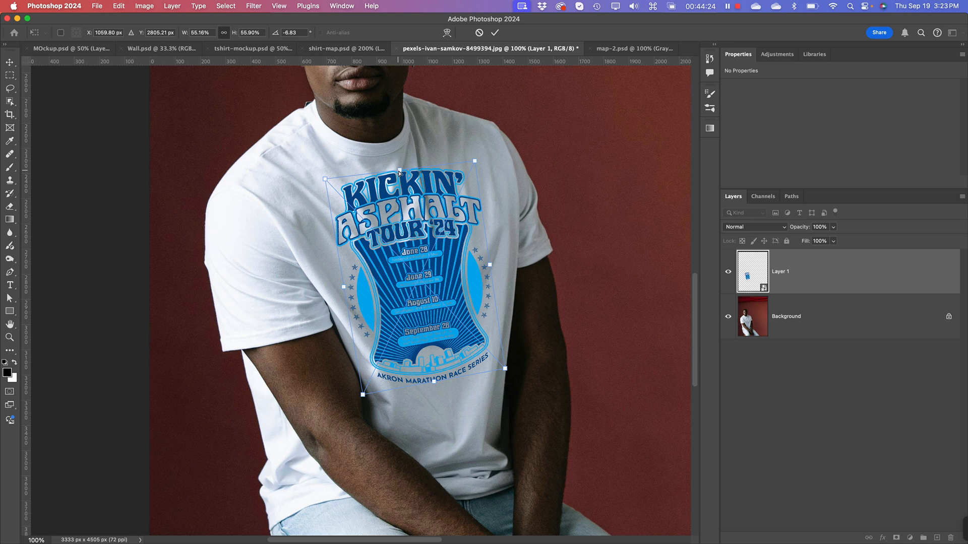
left_click_drag(400, 172, 390, 173)
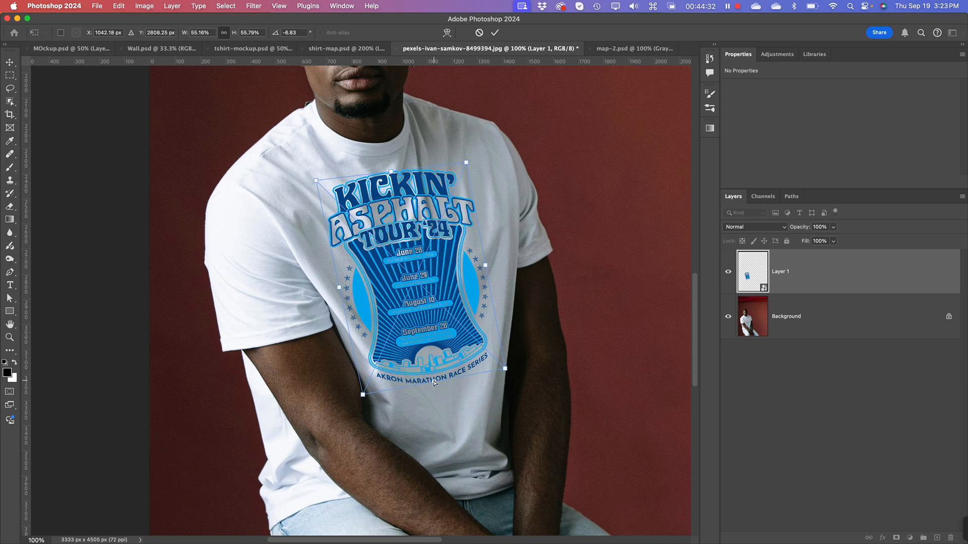
left_click_drag(433, 383, 435, 376)
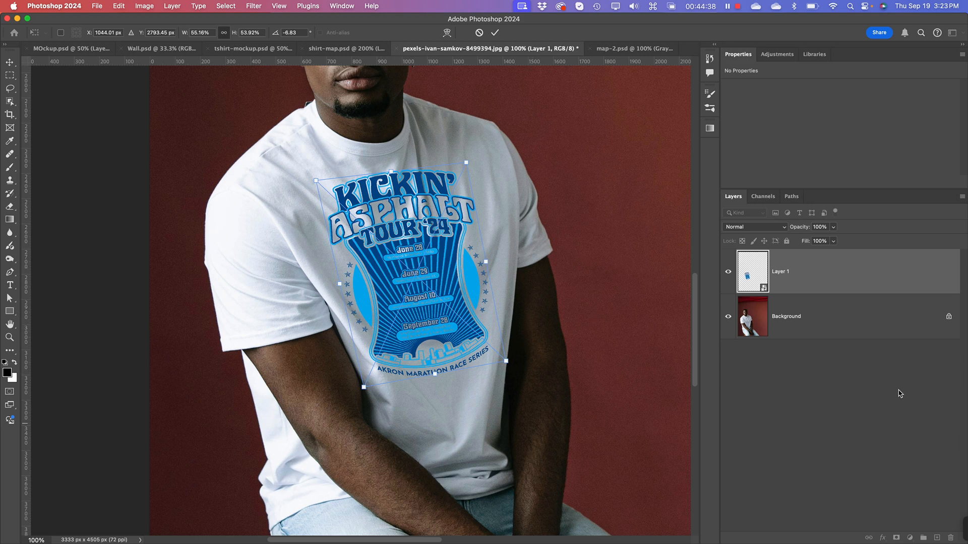
key("Return")
left_click(856, 434)
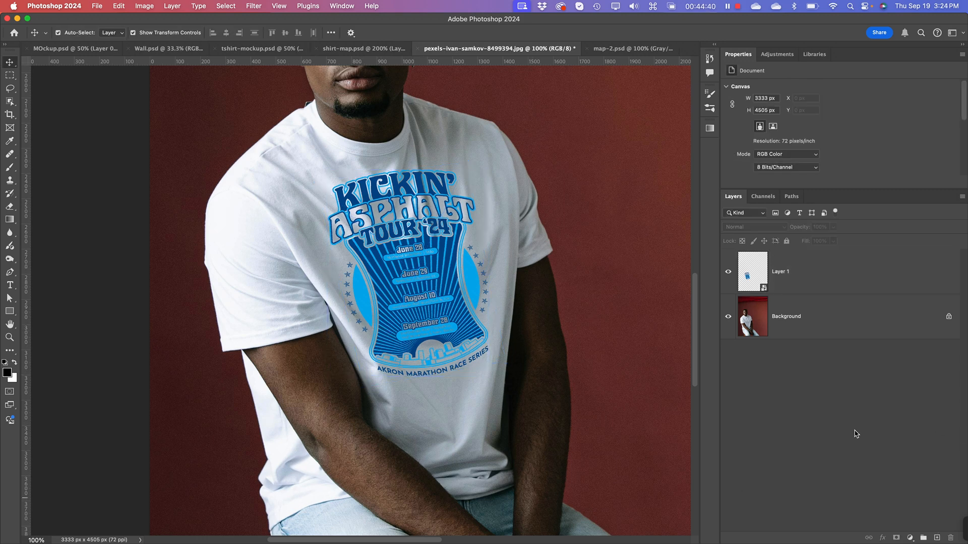
Step: Rename the artwork's Smart Object layer, Layer 1, as Graphic
left_click(785, 270)
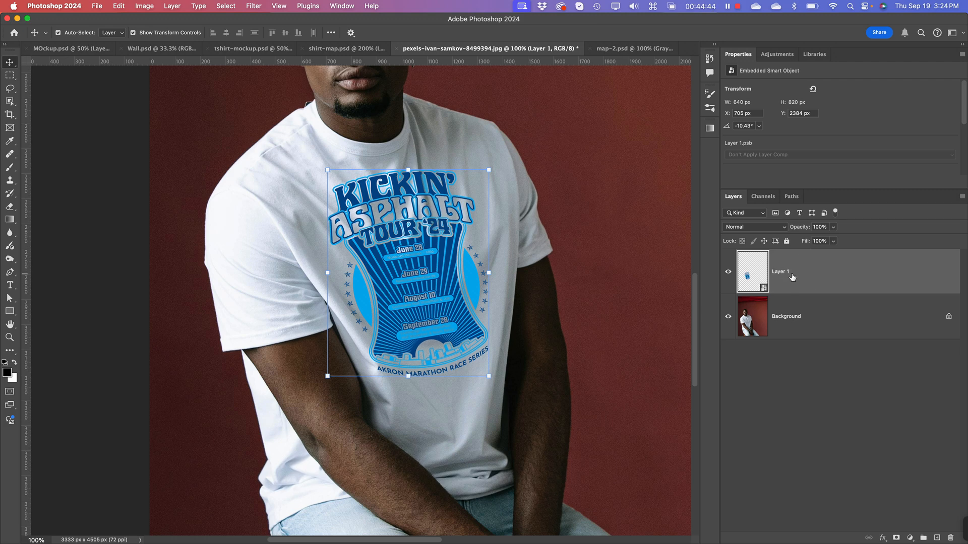
double_click(780, 273)
type("Graphic")
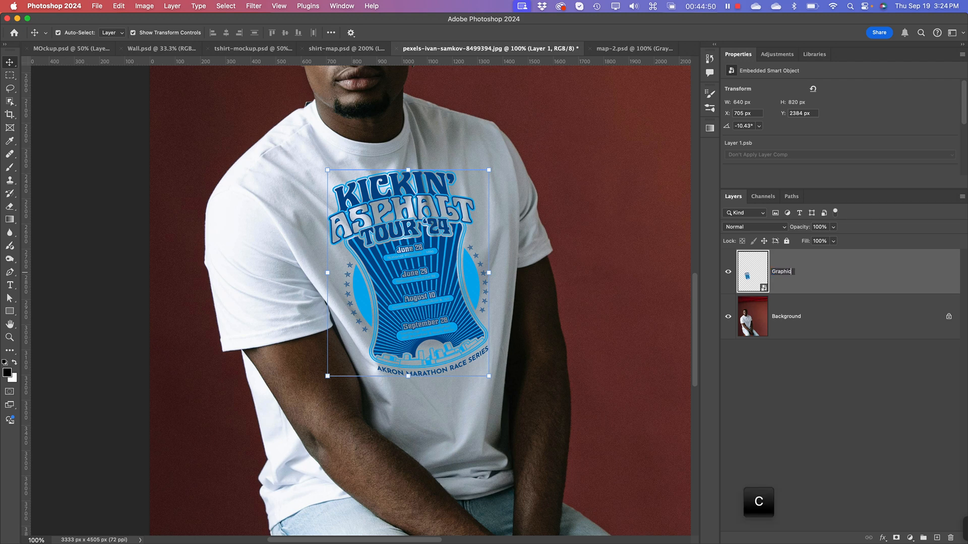
key("Return")
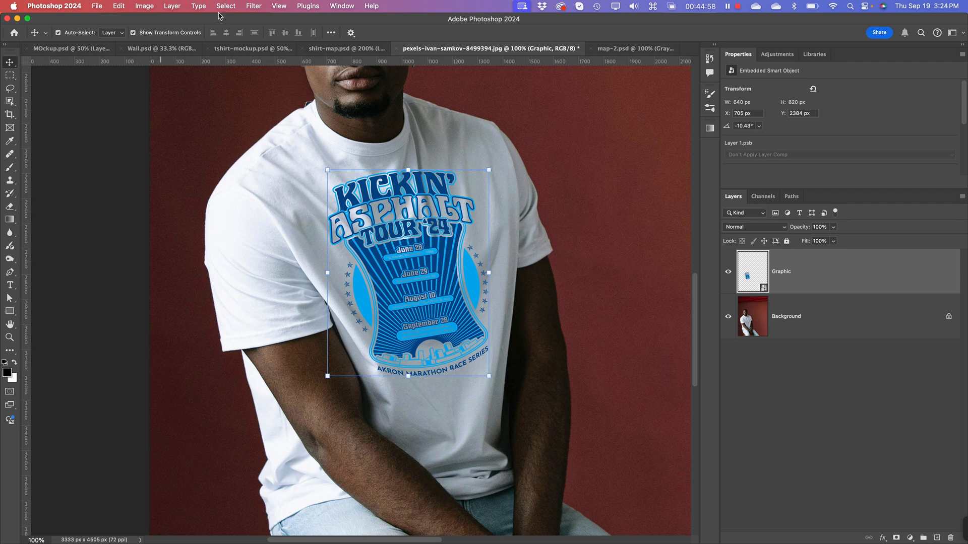
Step: Apply a Displace filter to the Graphic layer with horizontal and vertical scales of 10, using map-2.psd as the displacement map
left_click(256, 7)
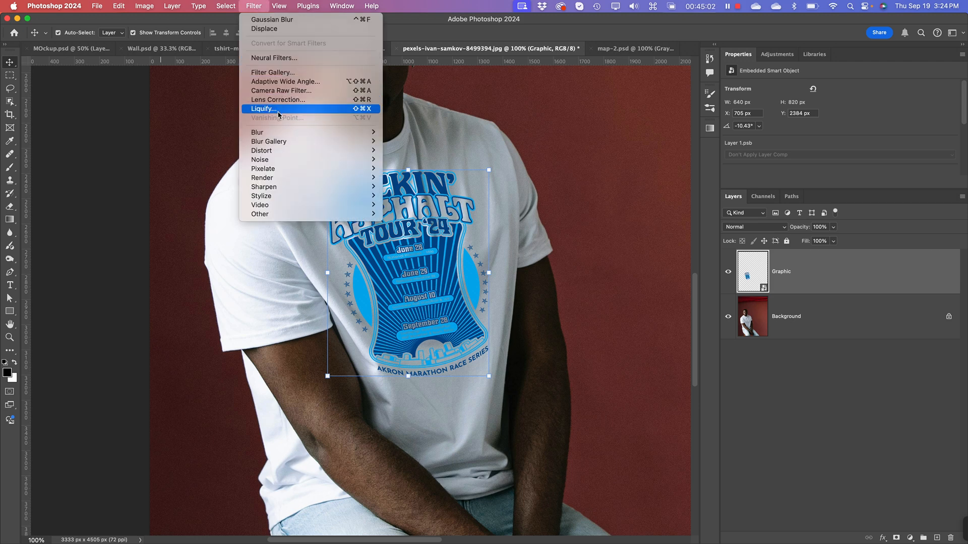
mouse_move(309, 153)
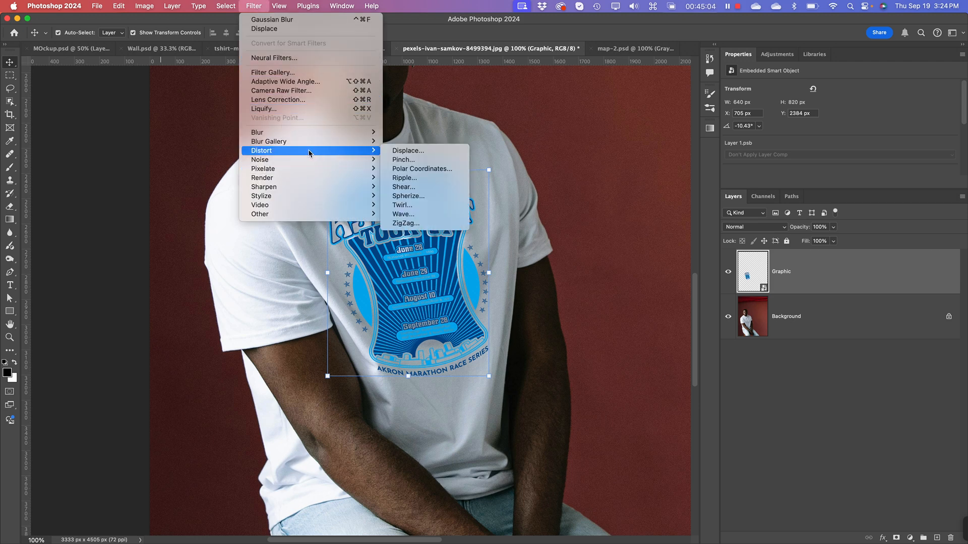
left_click(406, 150)
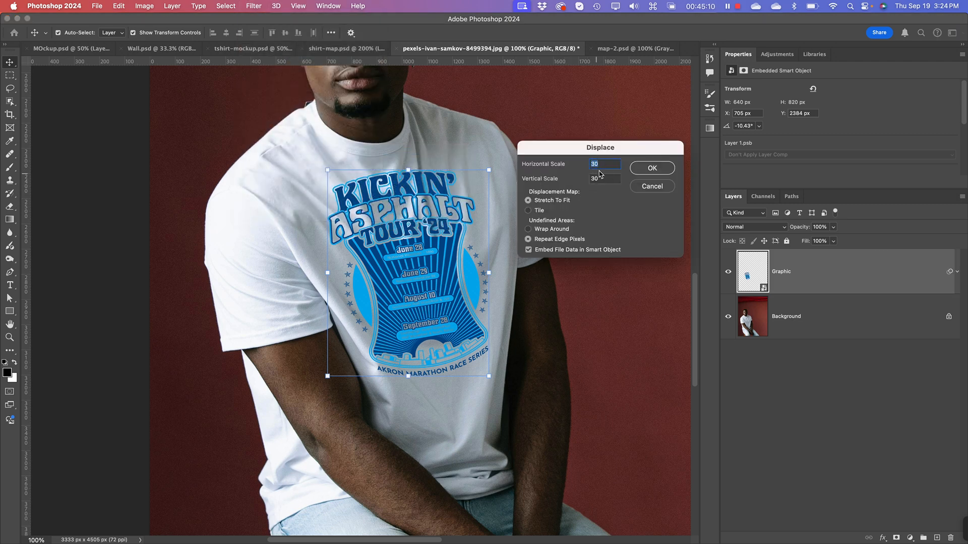
left_click_drag(609, 164, 588, 166)
type("10")
key("Tab")
type("10")
left_click(659, 172)
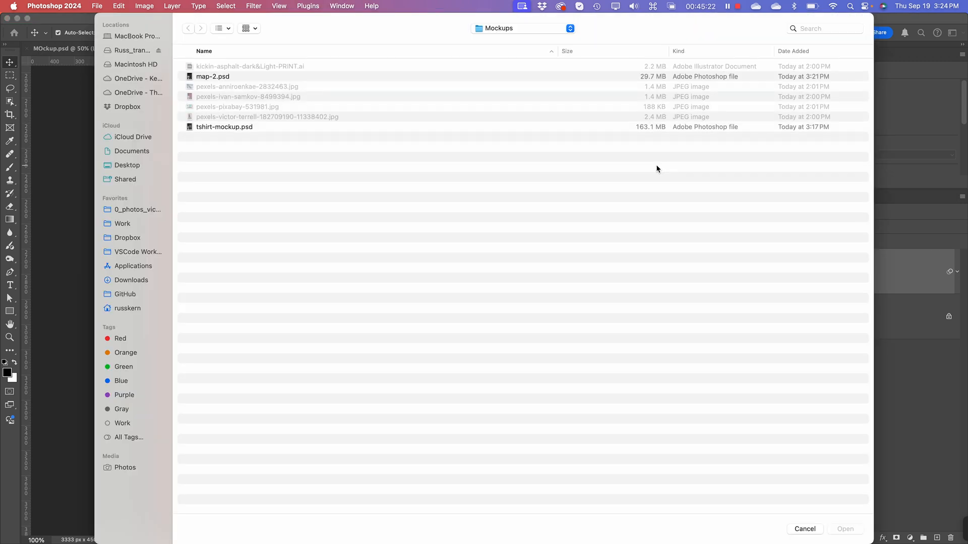
left_click(218, 78)
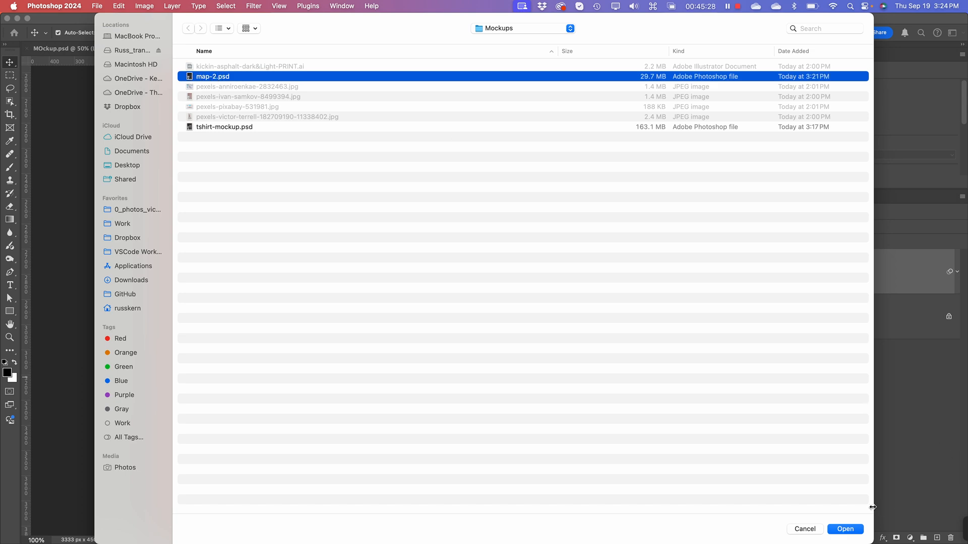
left_click(845, 529)
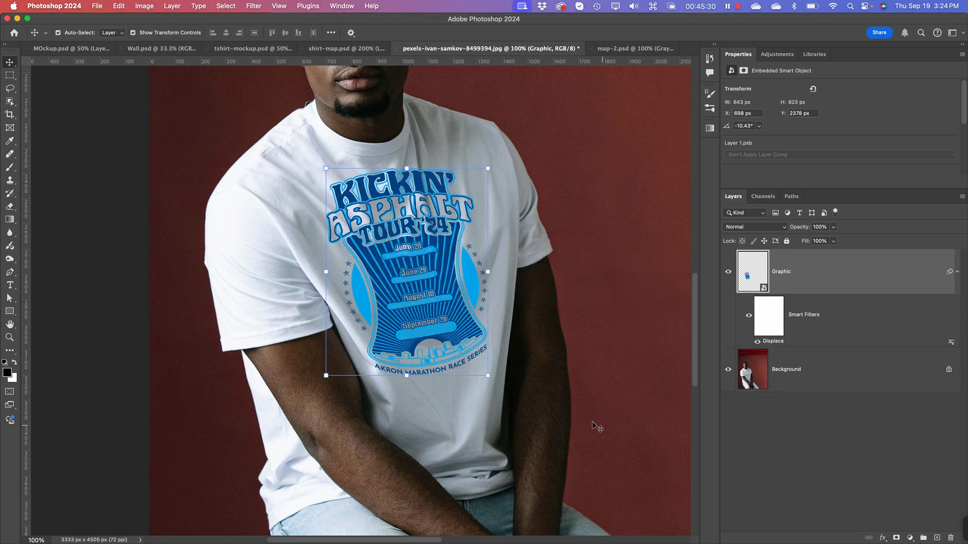
Step: Examine the displaced artwork up close and as a whole, checking how its lettering and date list follow the shirt's folds
key("super+equal")
key("super+equal")
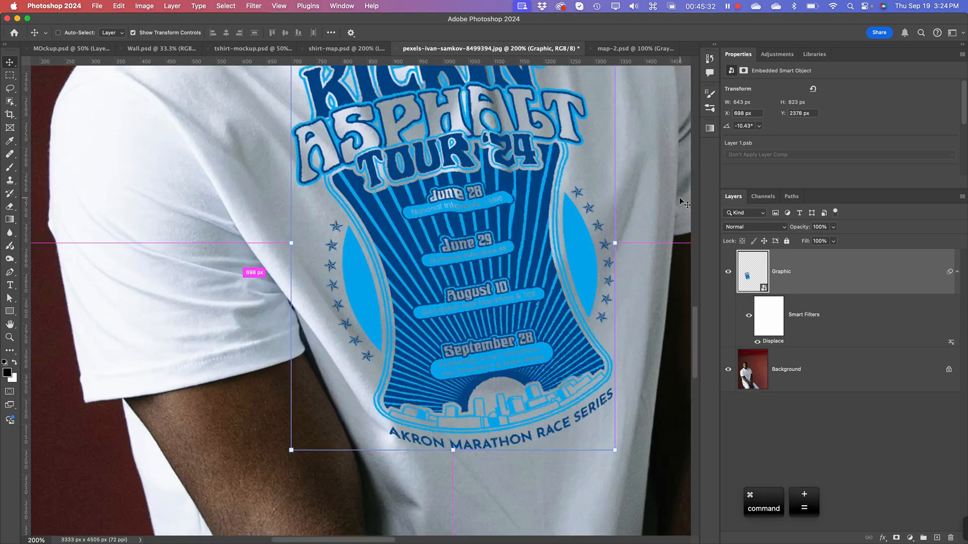
key("space")
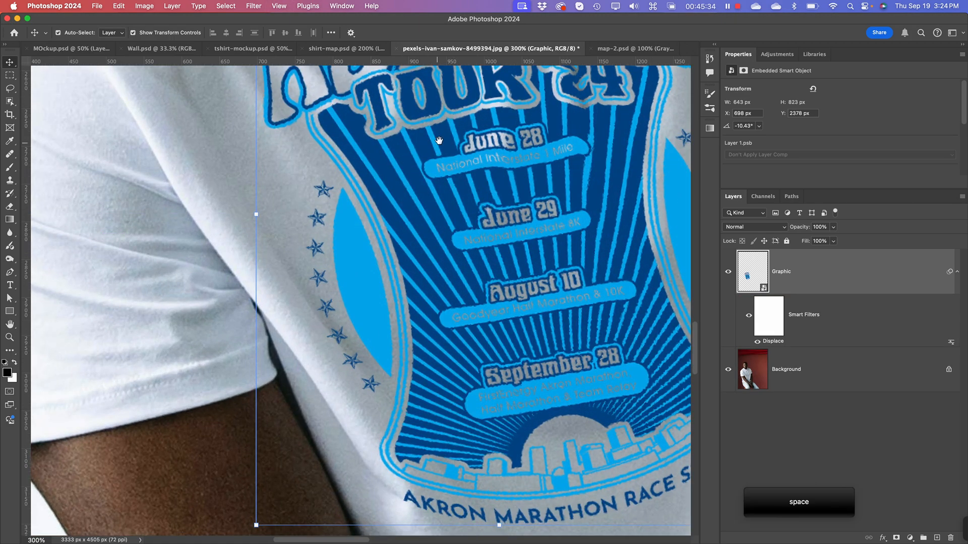
left_click_drag(452, 107, 364, 371)
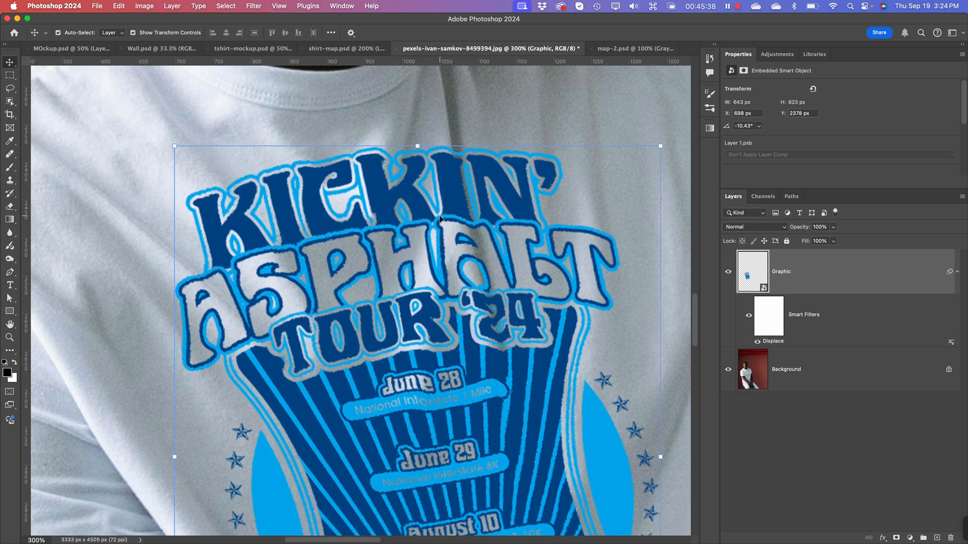
key("super+minus")
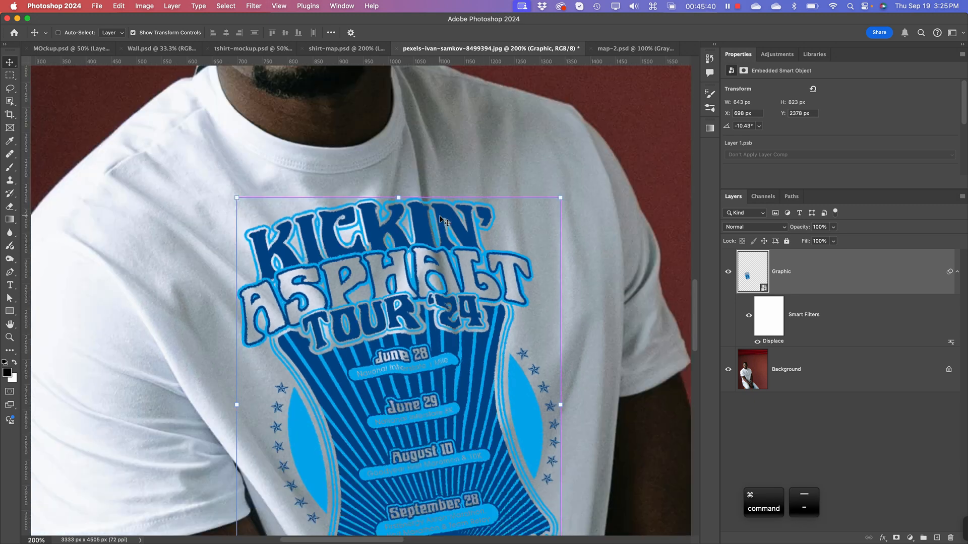
key("super+minus")
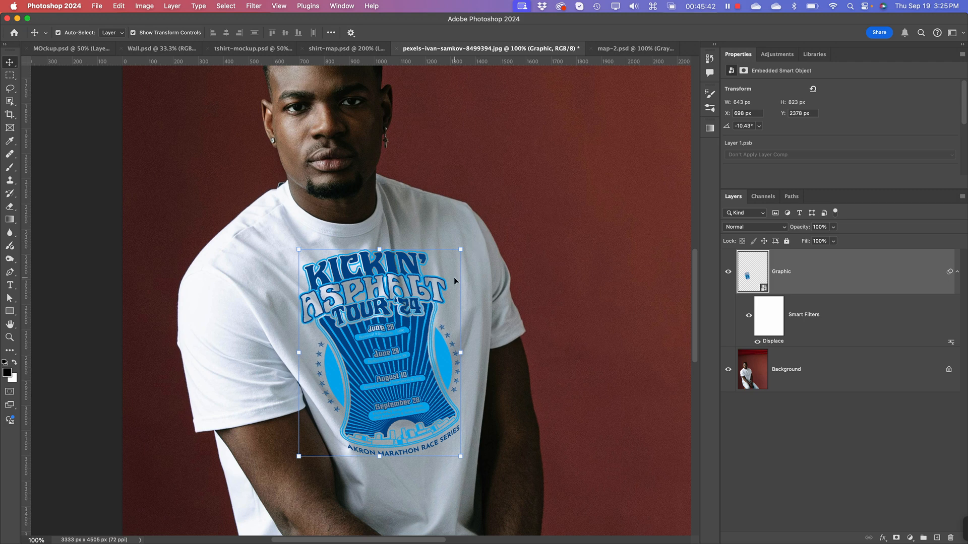
key("super+plus")
key("super+plus")
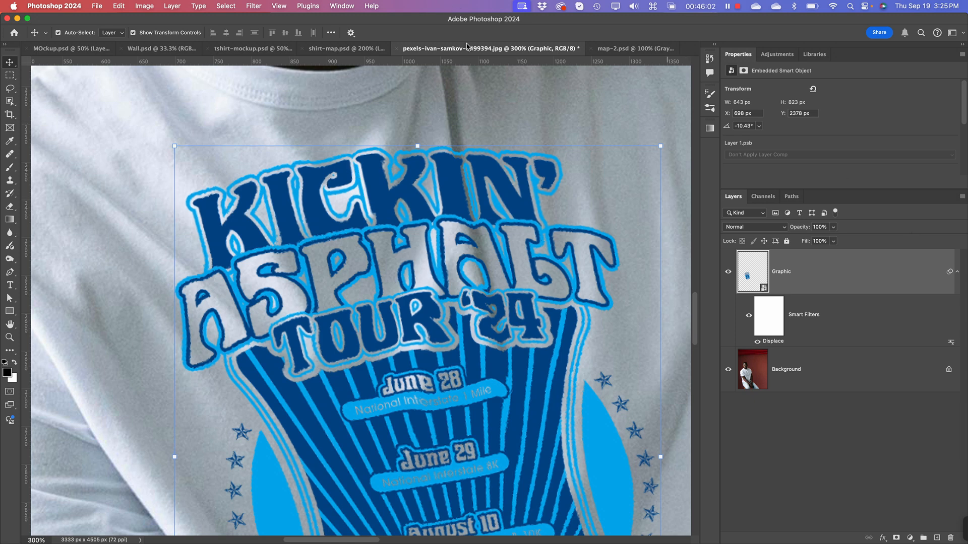
Step: Apply a Gaussian Blur with a radius of 8.0 pixels to Layer 1 of map-2.psd
left_click(637, 49)
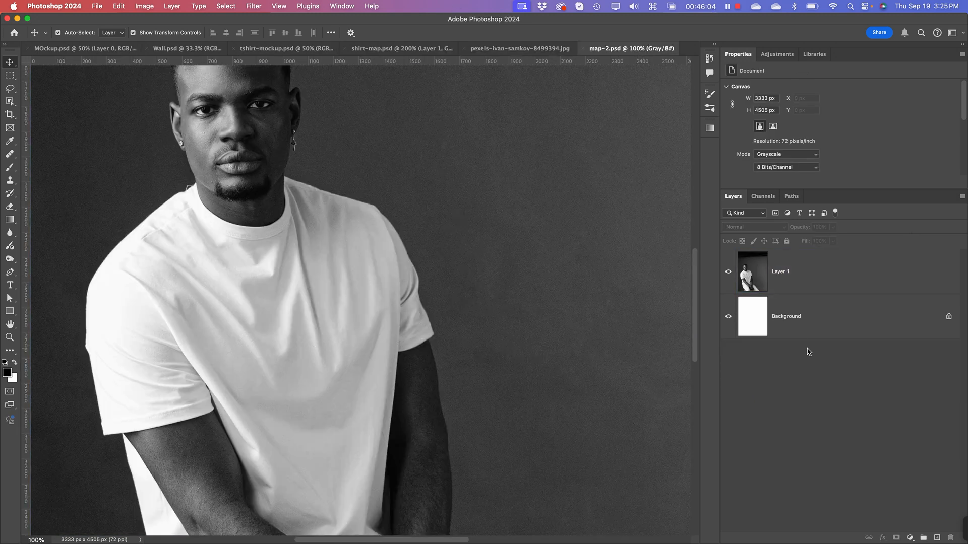
left_click(791, 275)
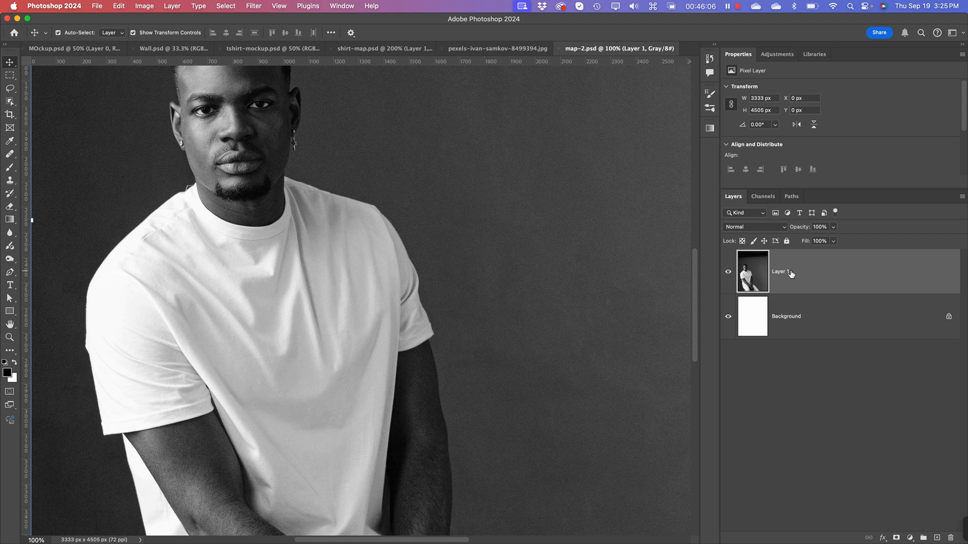
left_click(254, 6)
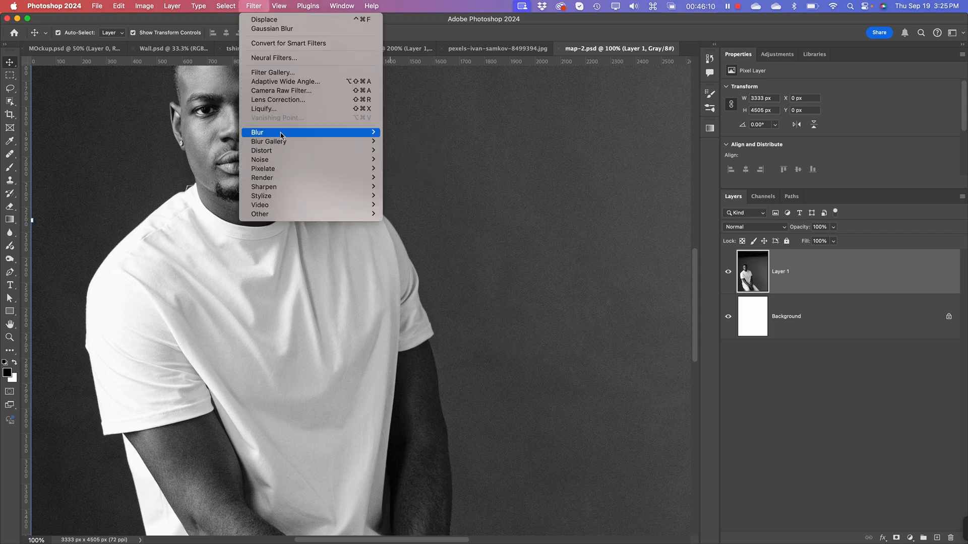
mouse_move(353, 132)
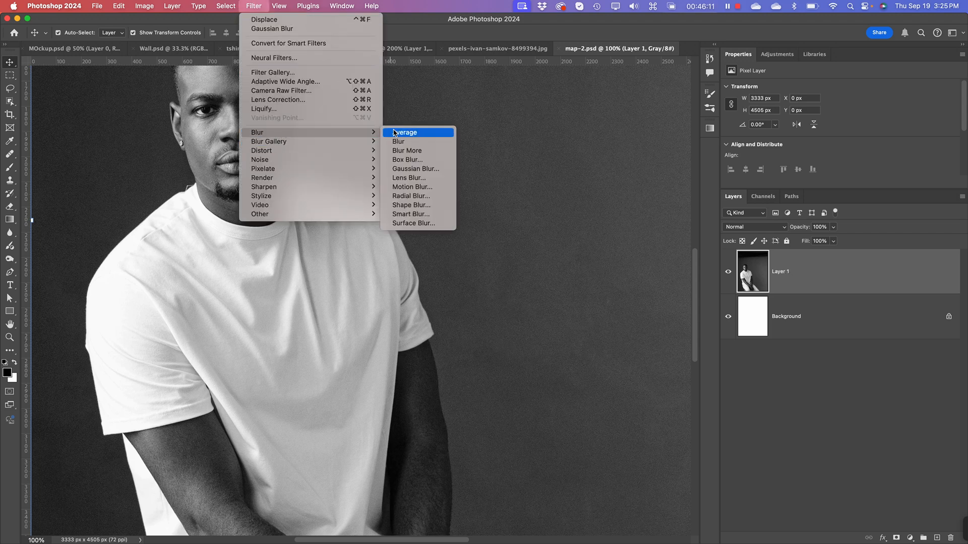
left_click(412, 169)
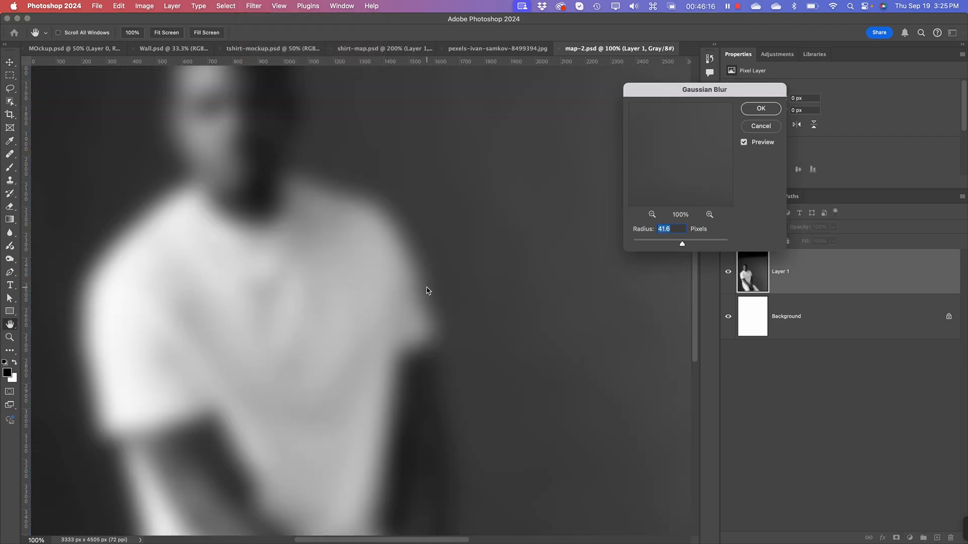
key("super+equal")
key("super+equal")
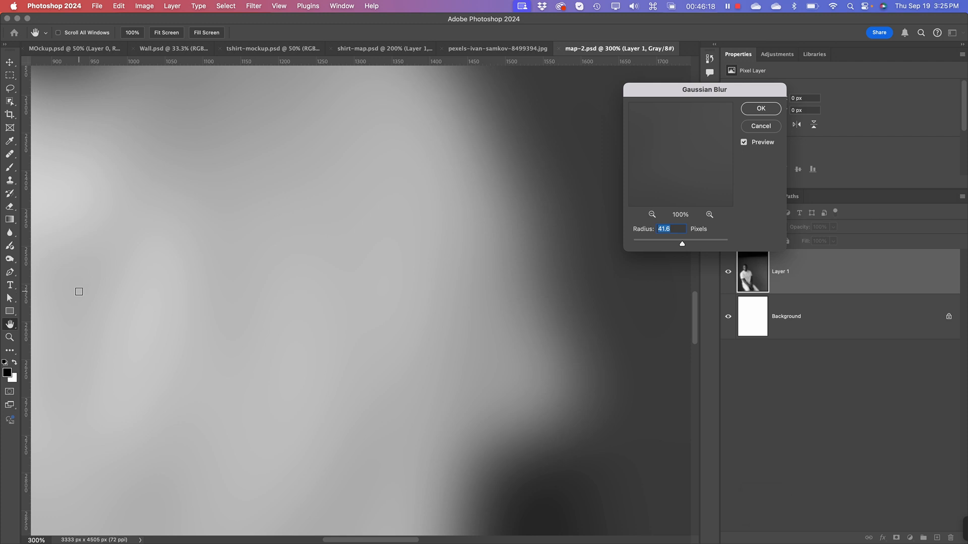
key("space")
left_click_drag(376, 363, 643, 318)
mouse_move(682, 244)
left_mouse_down()
mouse_move(648, 246)
mouse_move(667, 247)
left_mouse_up()
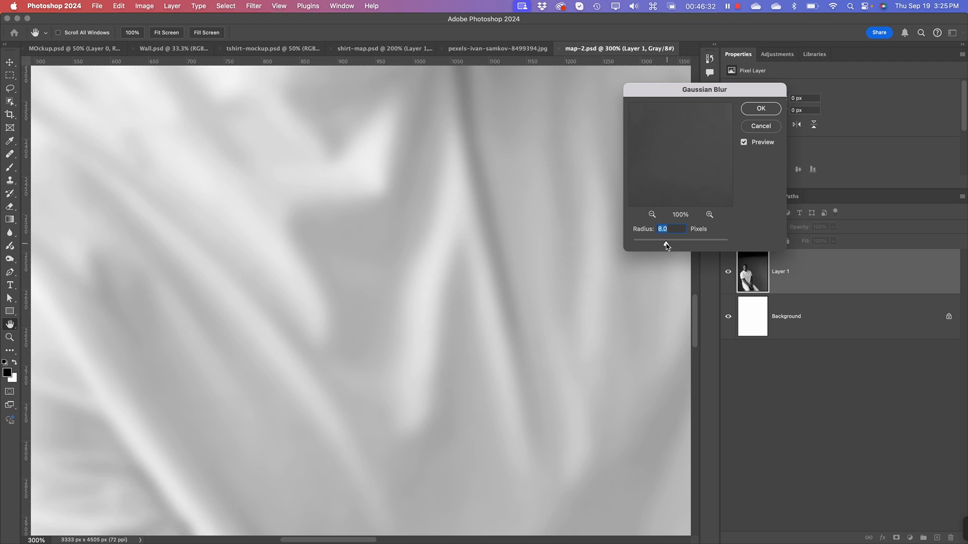
key("super+minus")
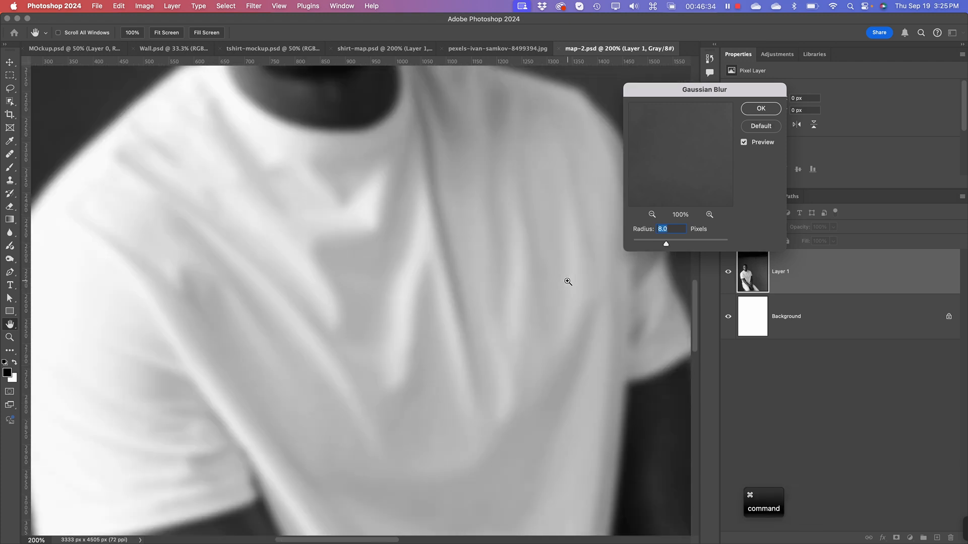
left_click(776, 109)
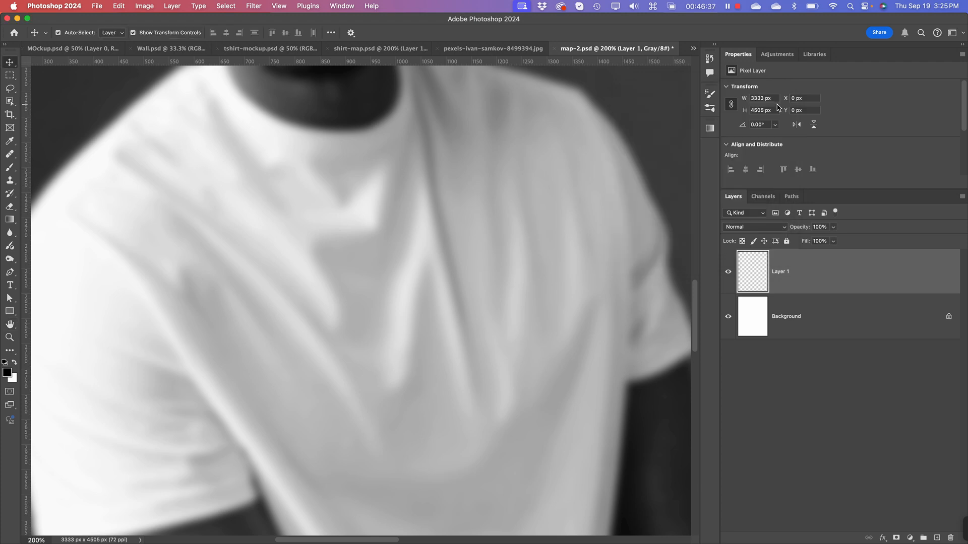
Step: Add a Levels adjustment layer above Layer 1 with the black input level at 8 and the midtones at 0.69
left_click(778, 315)
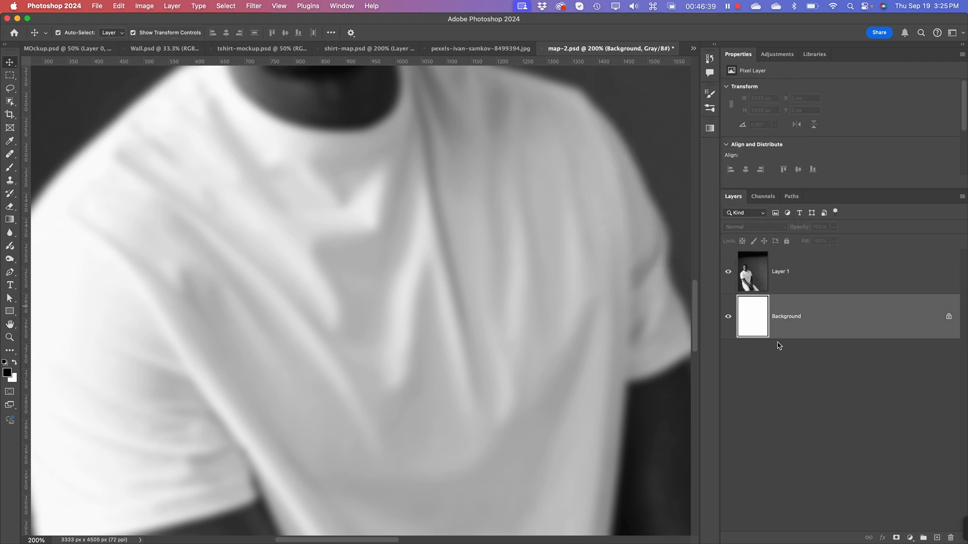
left_click(786, 275)
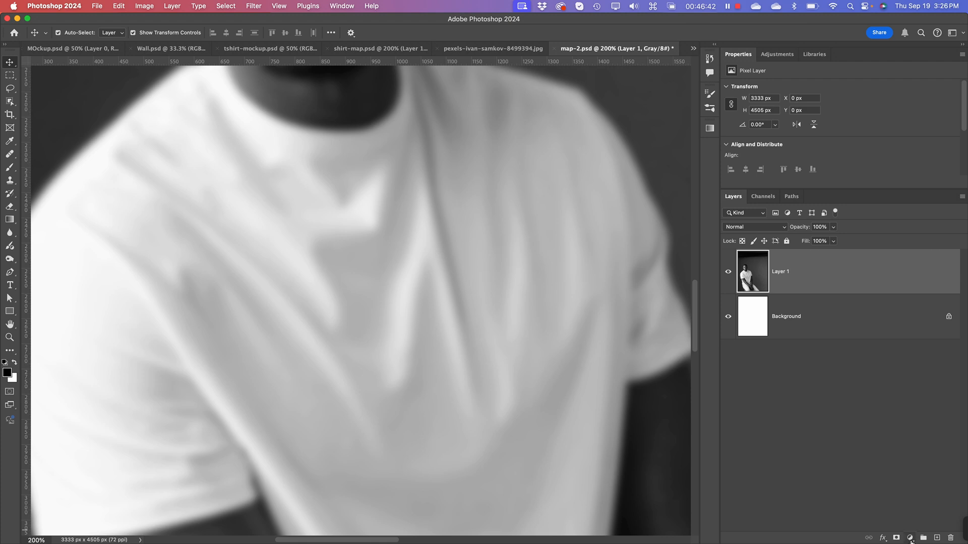
left_click(910, 538)
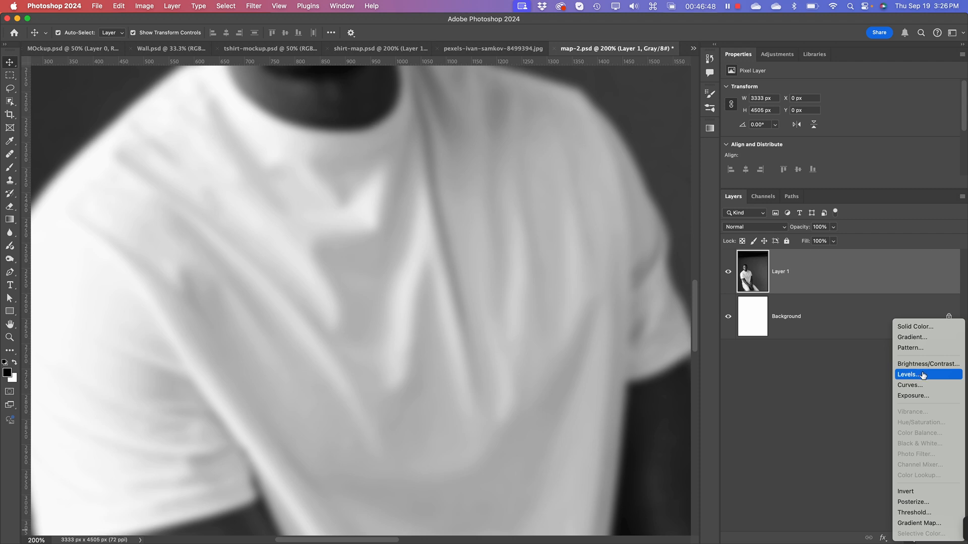
left_click(923, 375)
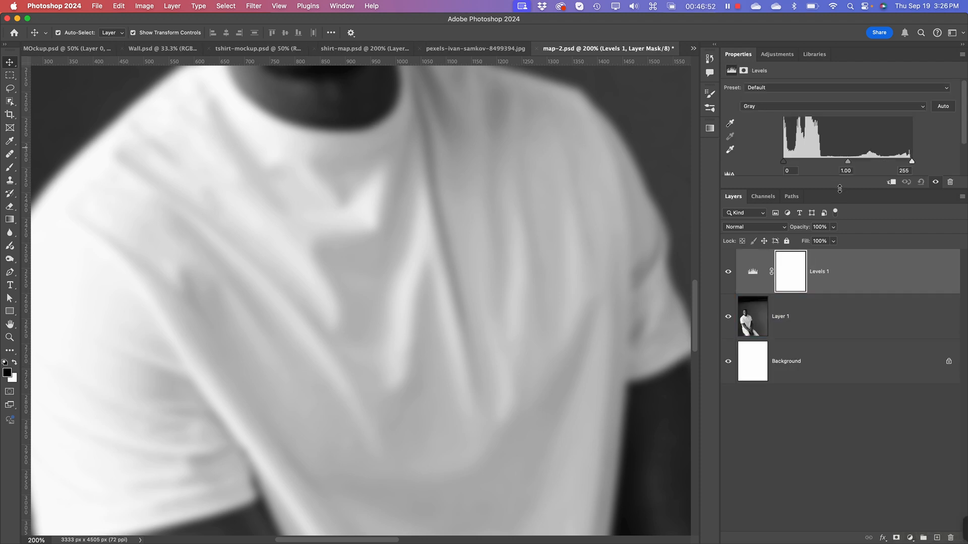
left_click_drag(840, 188, 839, 286)
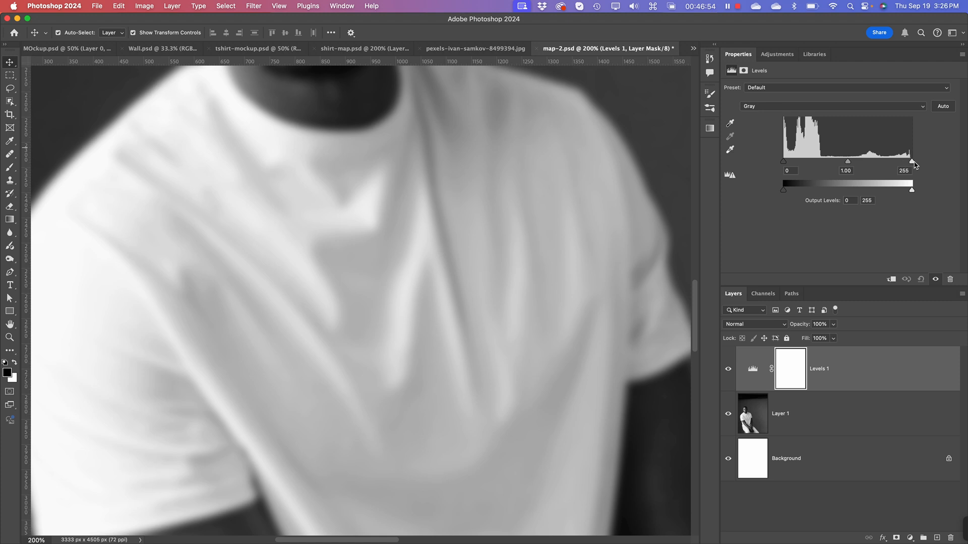
mouse_move(785, 163)
left_mouse_down()
mouse_move(814, 163)
mouse_move(789, 163)
left_mouse_up()
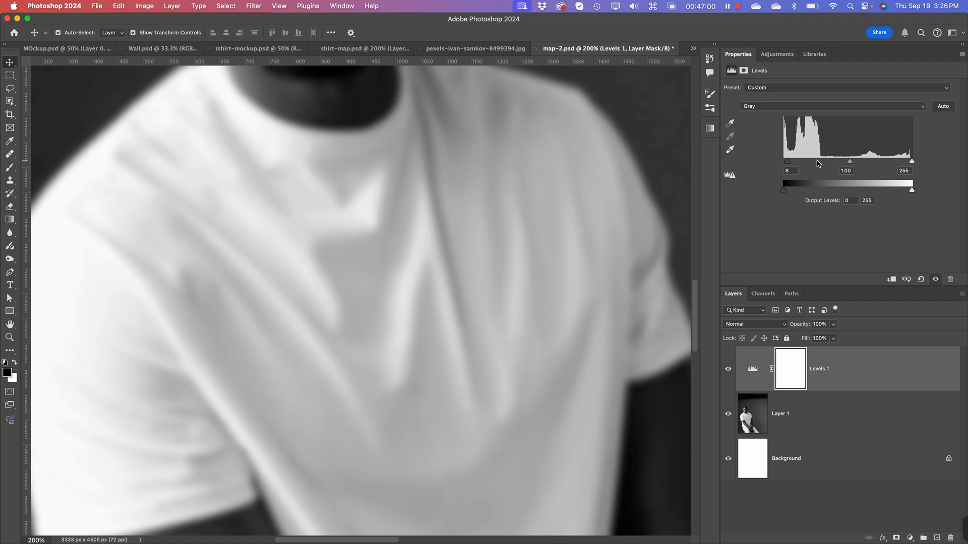
left_click_drag(851, 164, 862, 165)
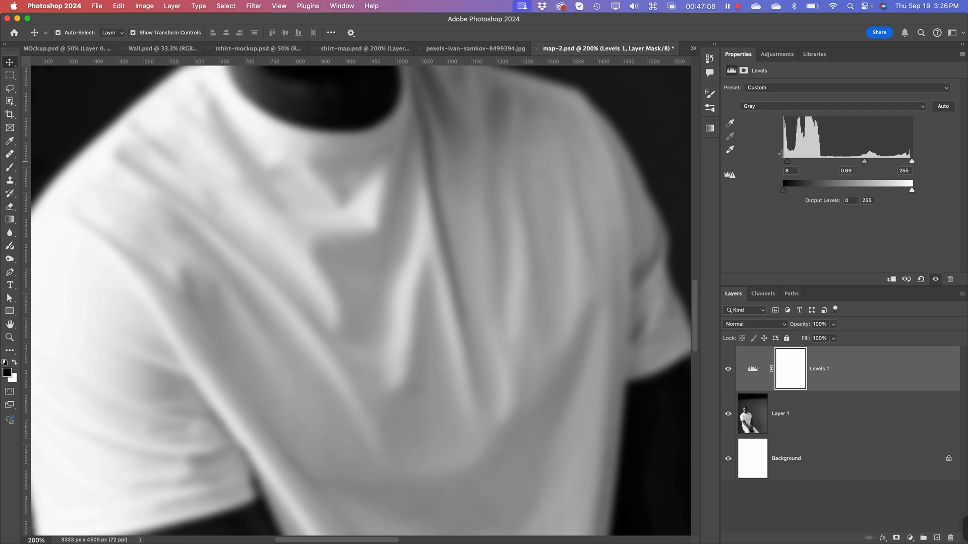
Step: Compare the map with and without the Levels adjustment, set its midtones to 0.81, and save map-2.psd
left_click(728, 370)
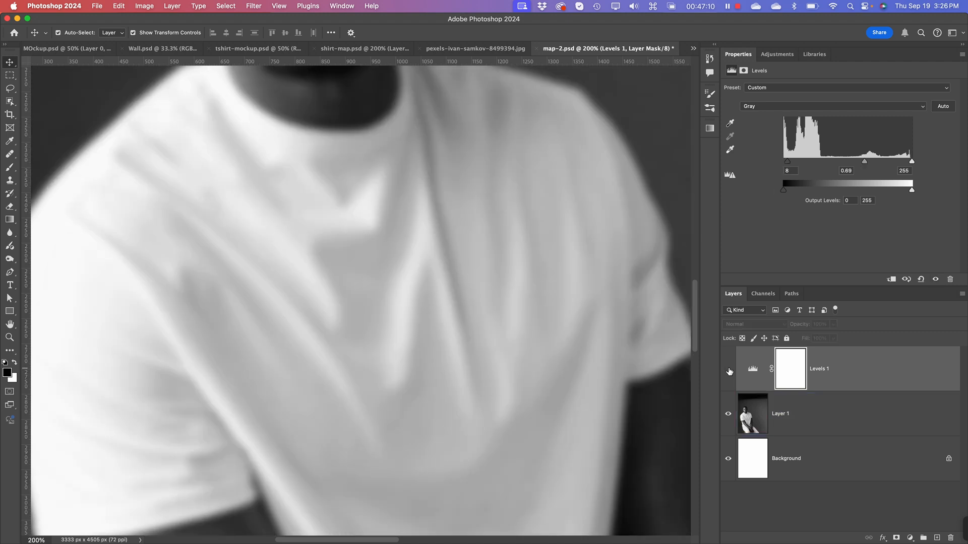
left_click(728, 370)
key("super+minus")
key("super+minus")
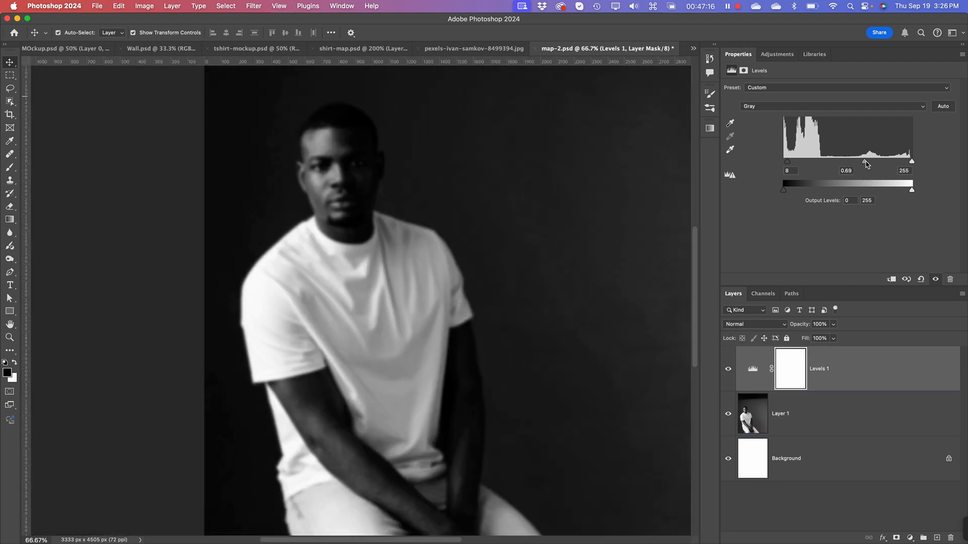
left_click_drag(866, 165, 859, 167)
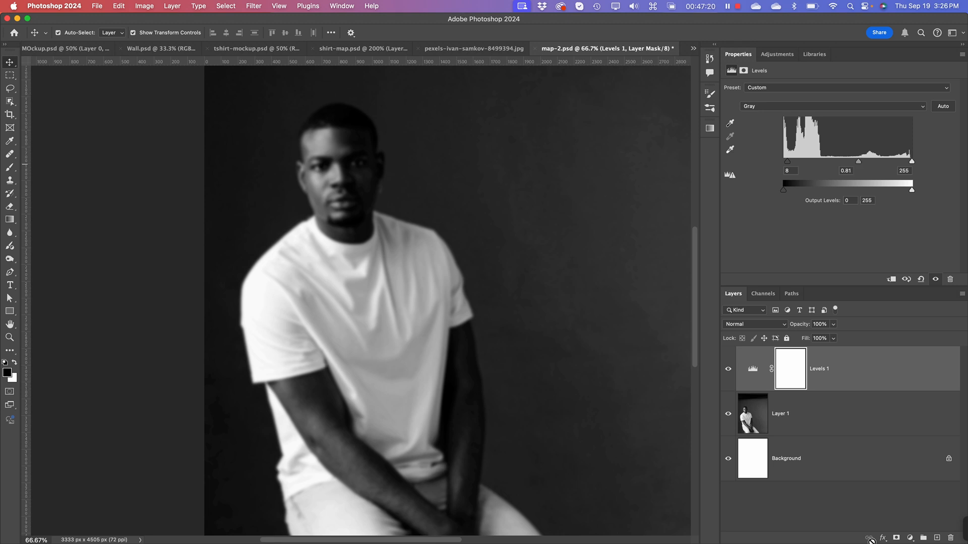
left_click(847, 498)
key("super+s")
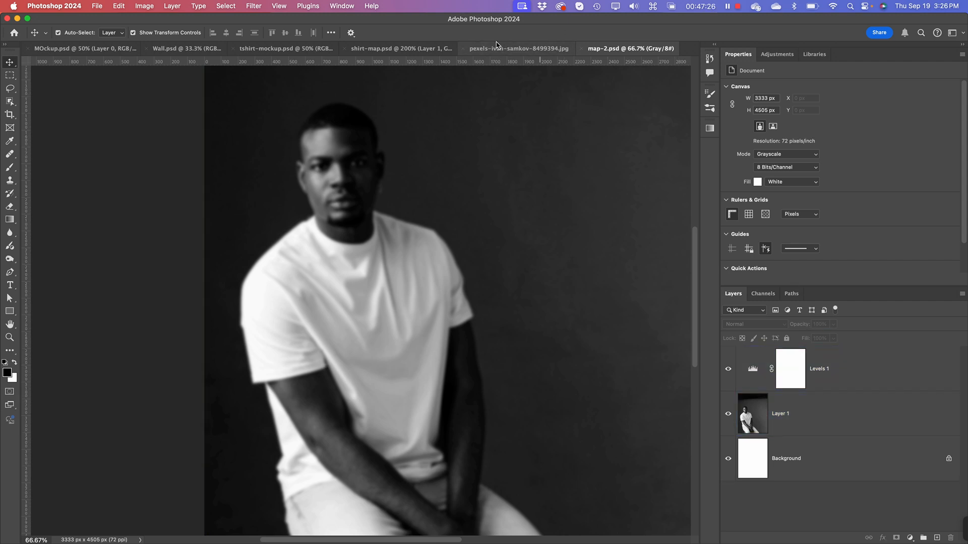
left_click(506, 51)
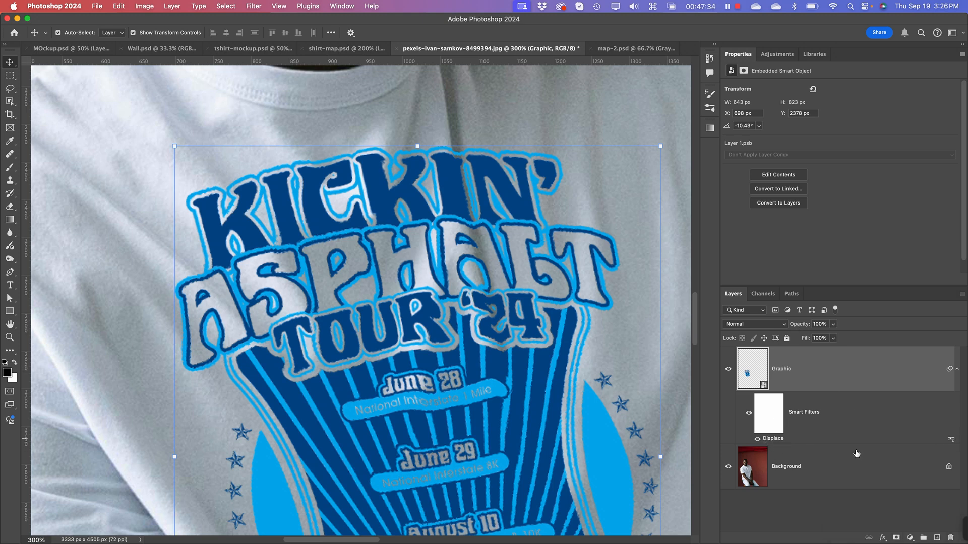
right_click(951, 444)
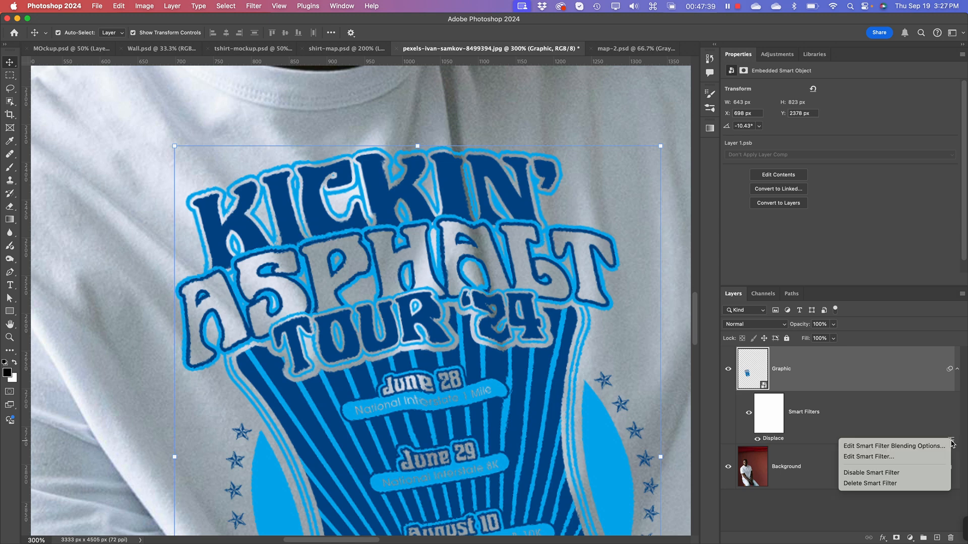
left_click(901, 457)
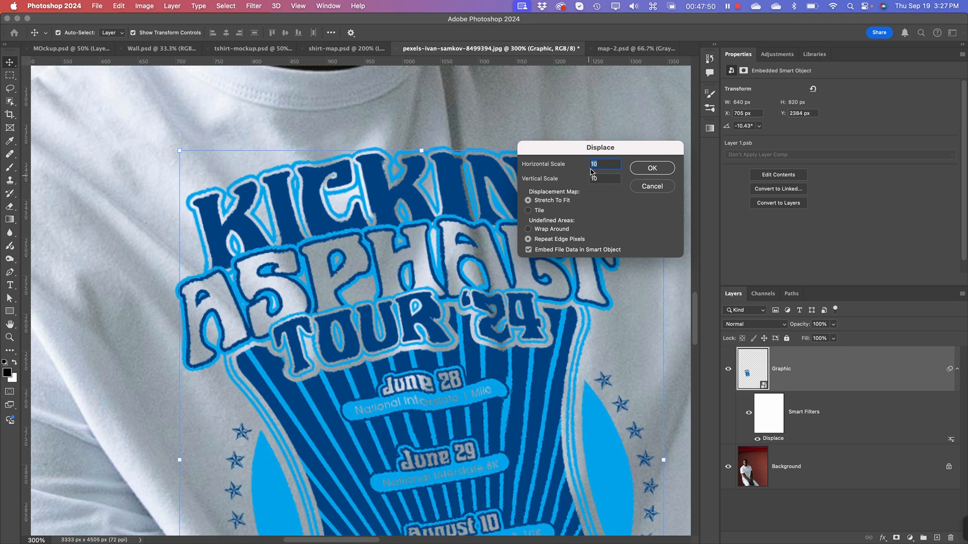
left_click(658, 169)
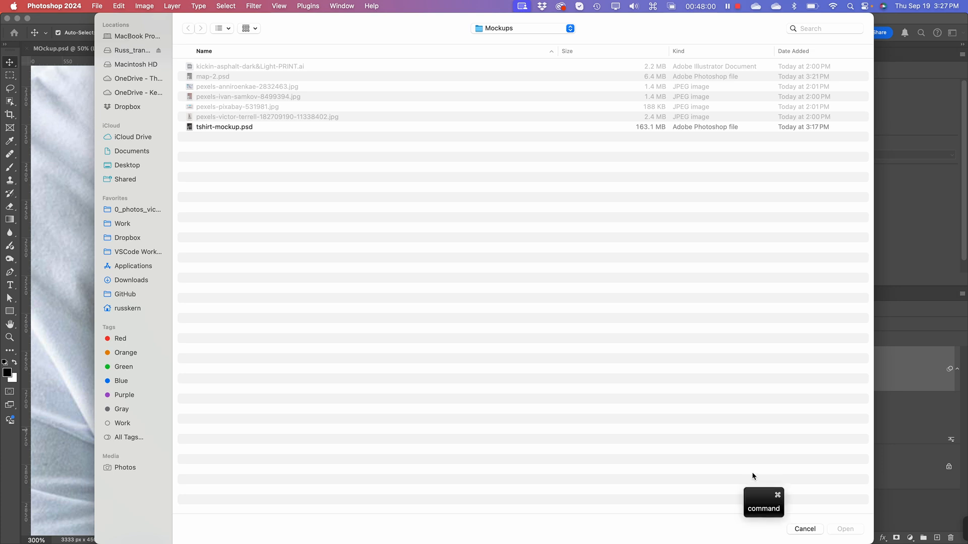
key("super+Tab")
left_click(817, 530)
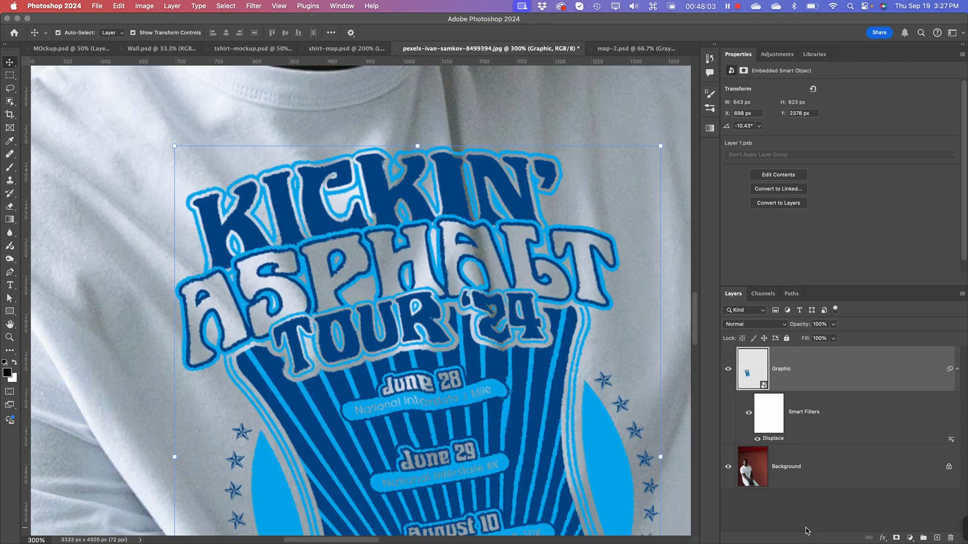
Step: Examine the layers of map-2.psd and compare its setup with that of shirt-map.psd
left_click(634, 48)
left_click(812, 423)
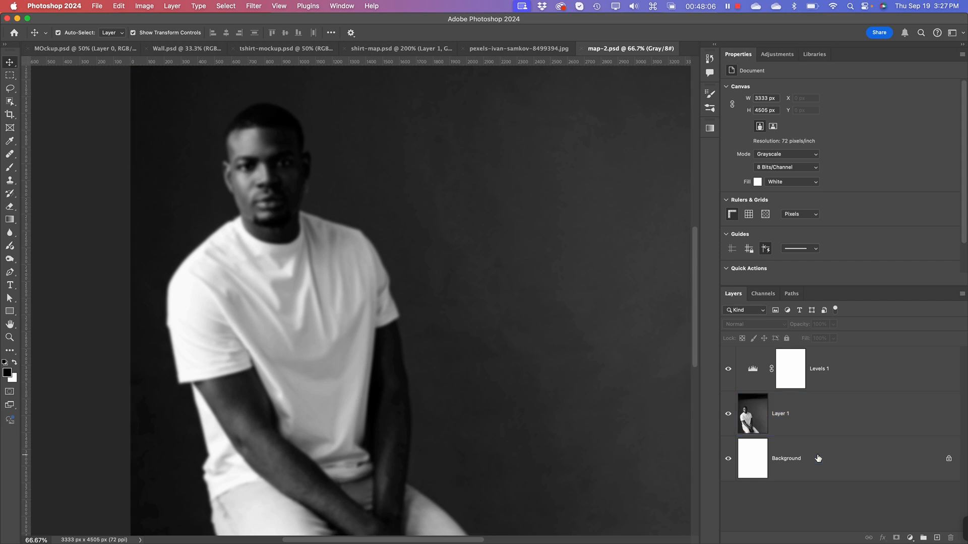
left_click(833, 381)
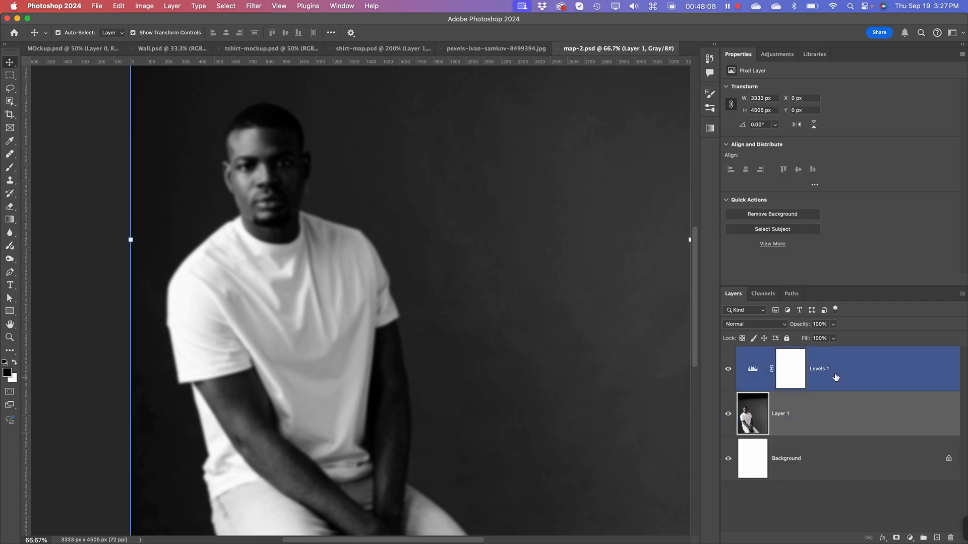
left_click(836, 377)
left_click(830, 498)
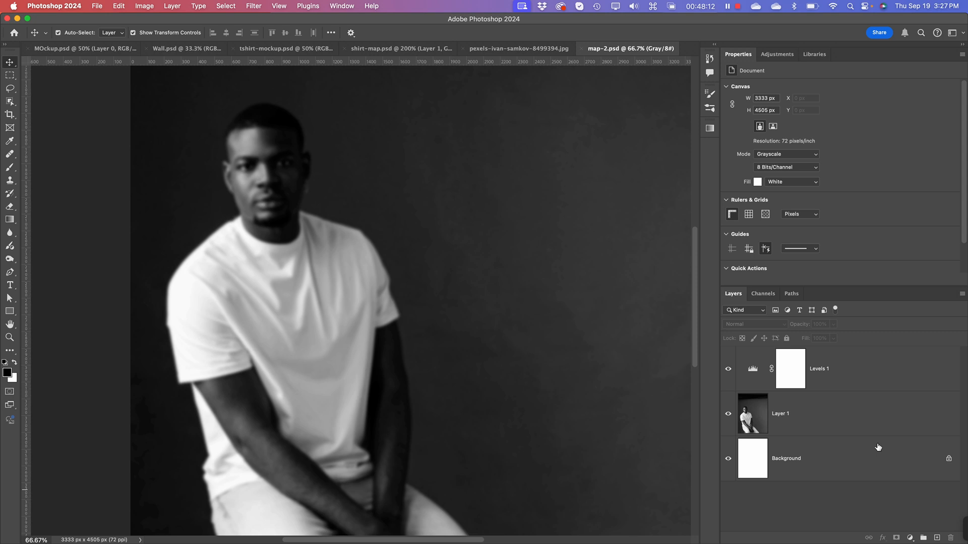
left_click(375, 51)
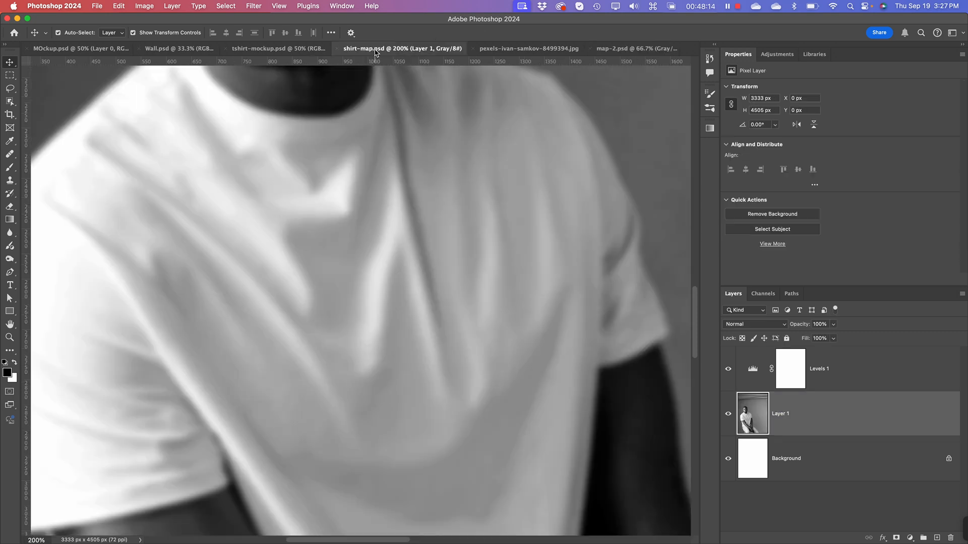
left_click(629, 50)
key("super+Tab")
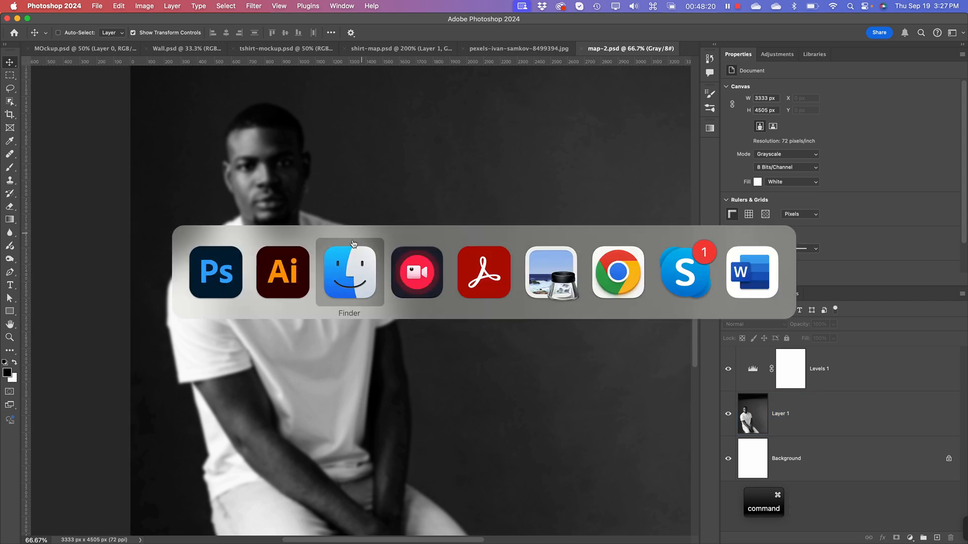
left_click(215, 275)
Step: Reapply the Displace smart filter on the Graphic layer of the T-shirt photo, loading the updated map-2.psd as displacement map
left_click(504, 49)
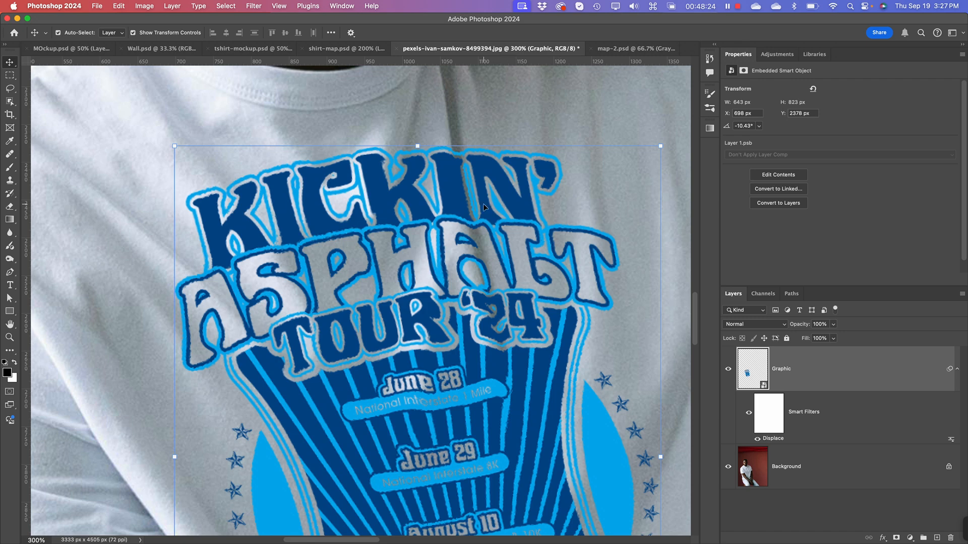
right_click(952, 440)
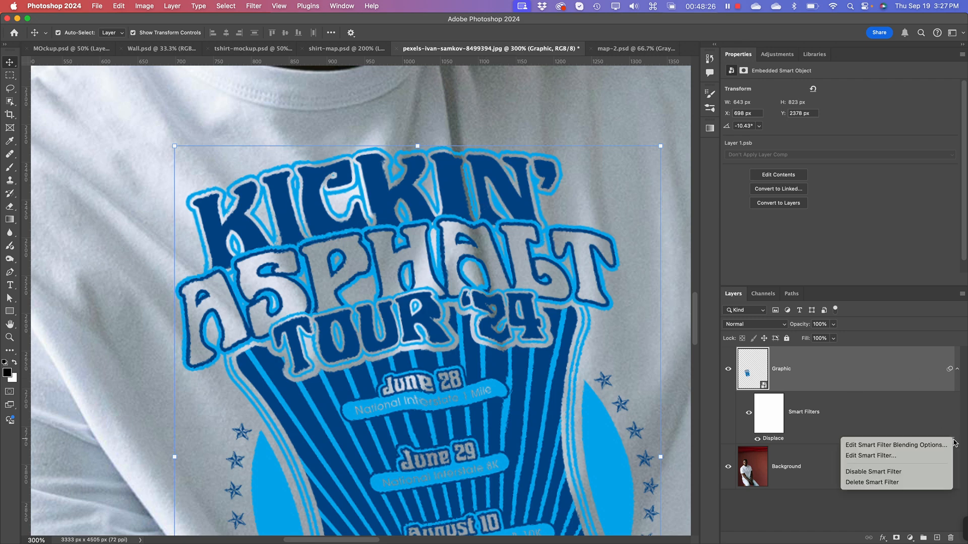
left_click(878, 456)
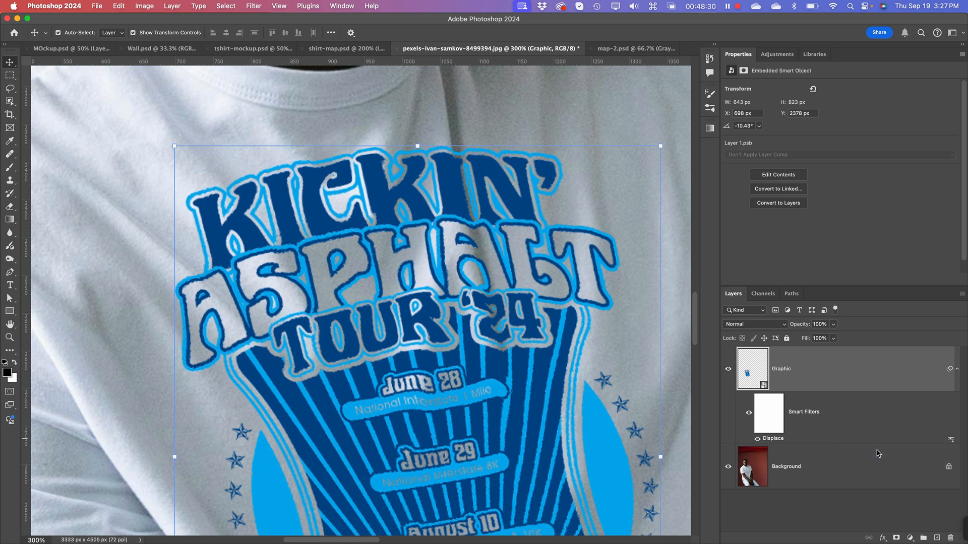
left_click(649, 171)
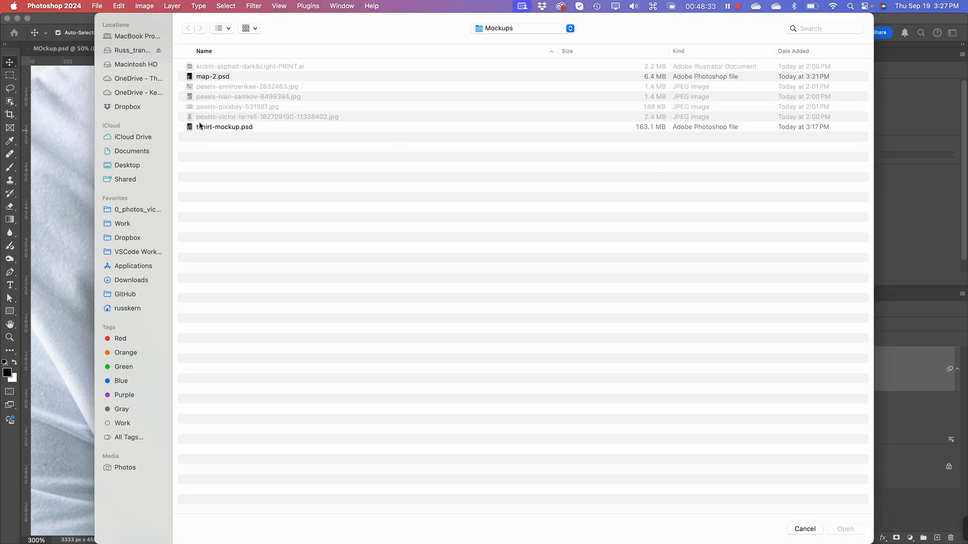
left_click(214, 76)
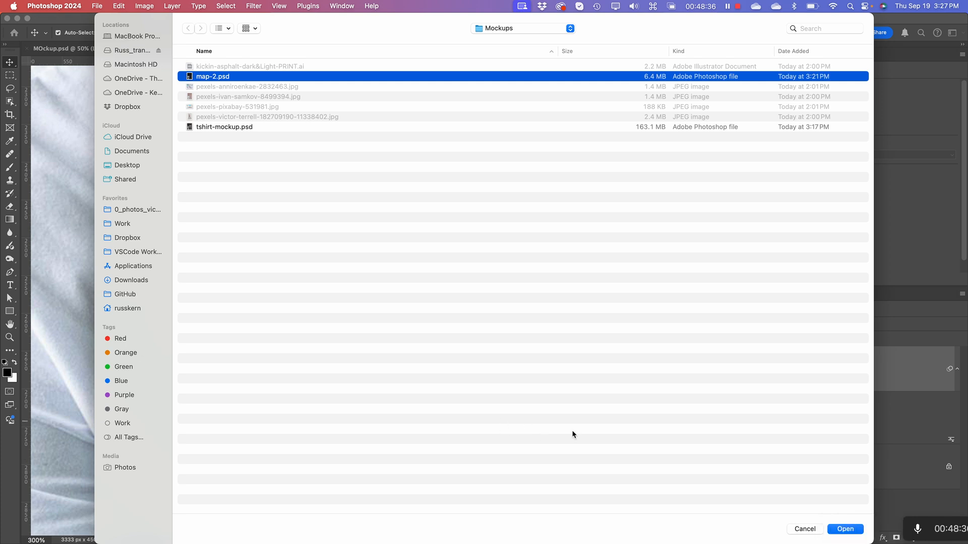
left_click(845, 529)
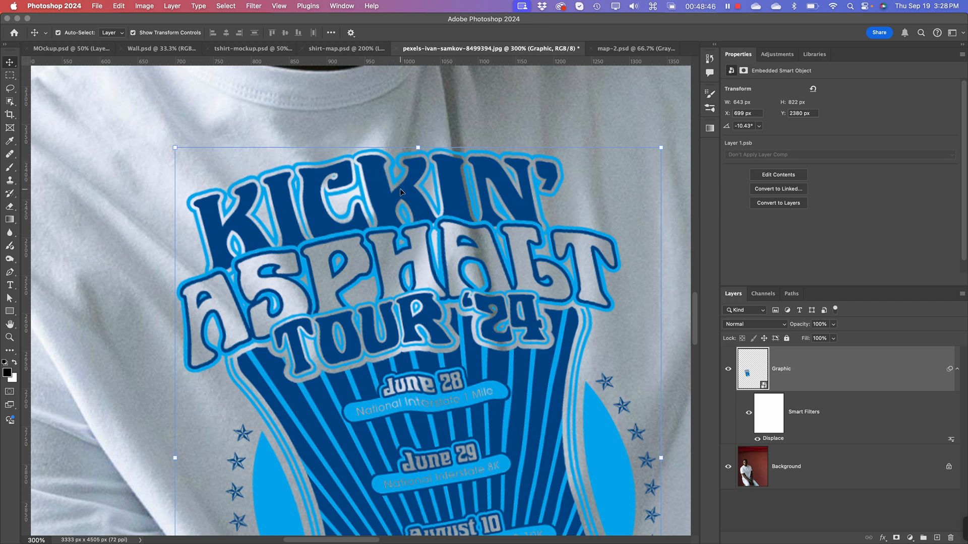
Step: Set the Graphic layer's Displace filter to a horizontal and vertical scale of 15, using map-2.psd
right_click(952, 443)
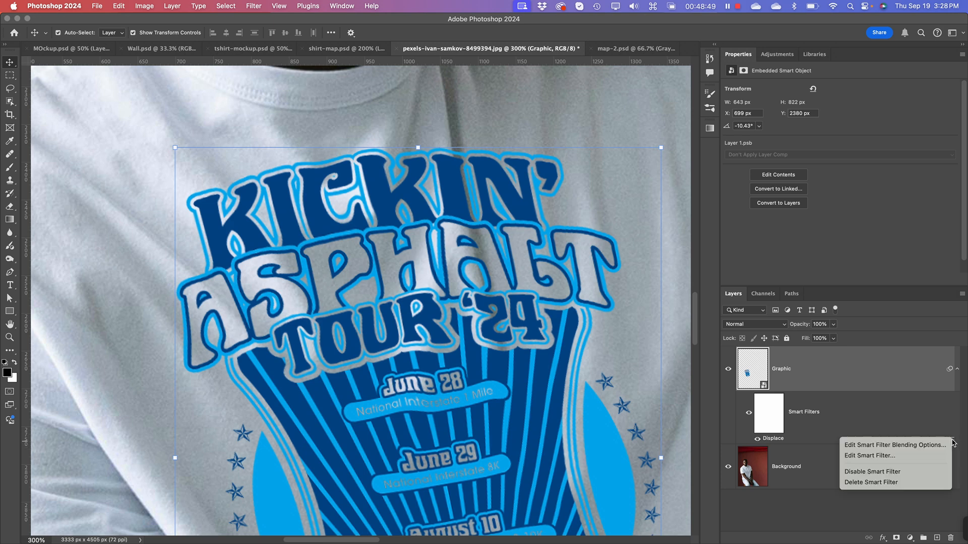
left_click(883, 456)
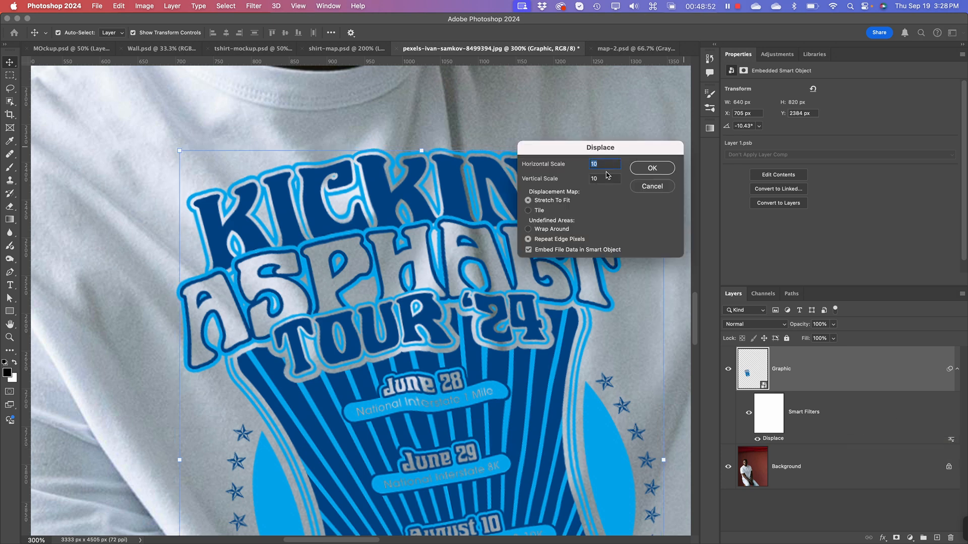
type("15")
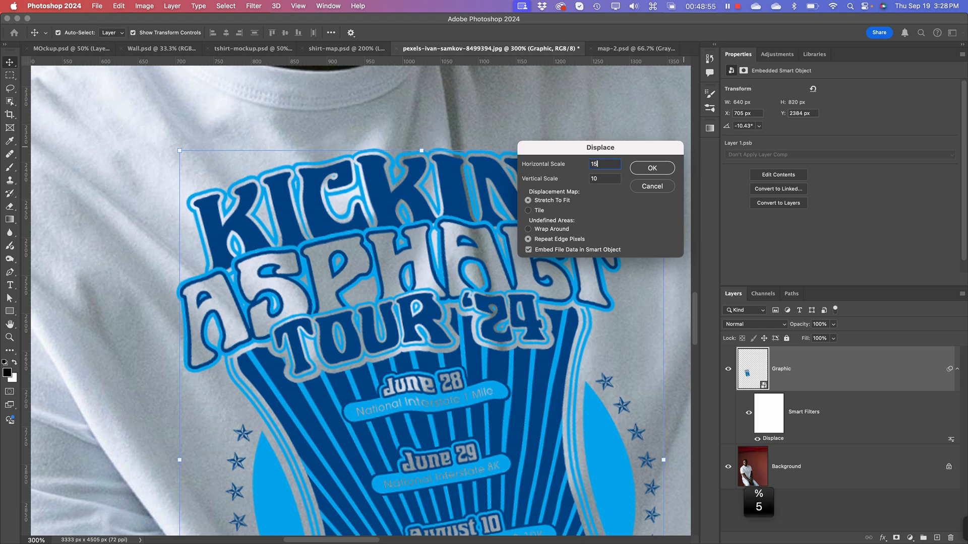
key("Tab")
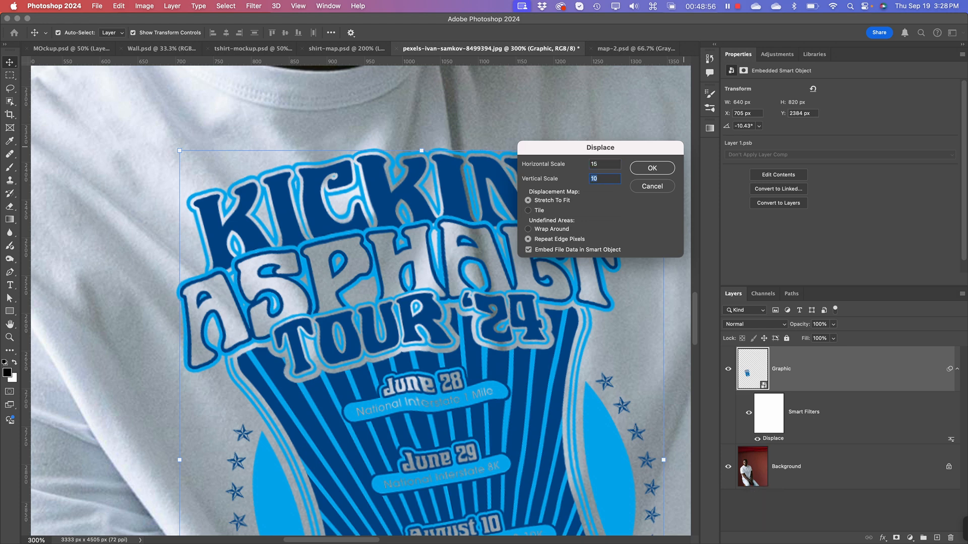
type("15")
left_click(652, 168)
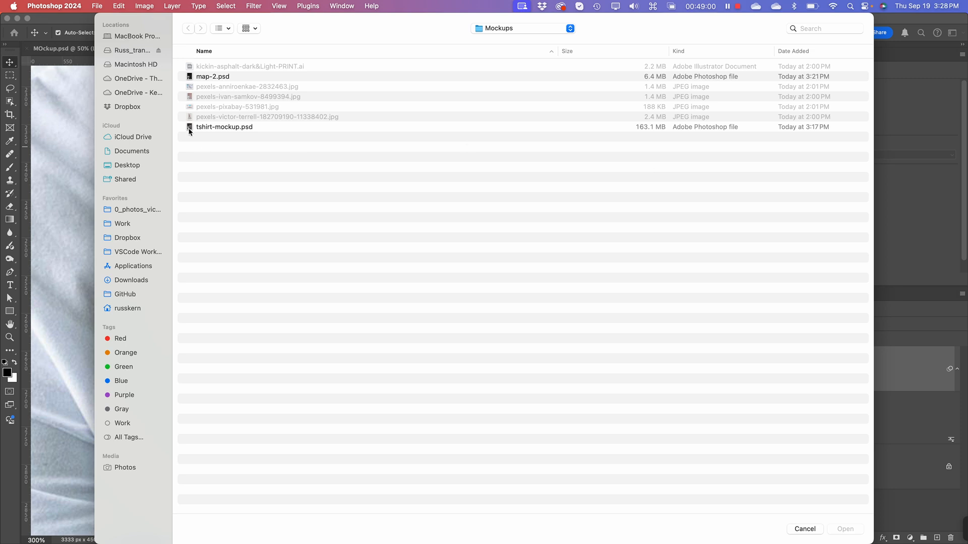
left_click(206, 76)
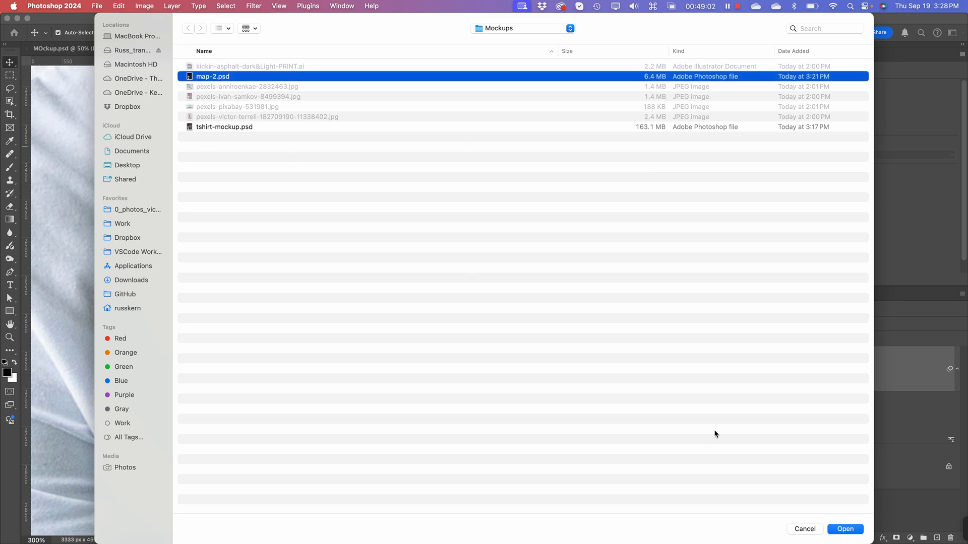
left_click(846, 529)
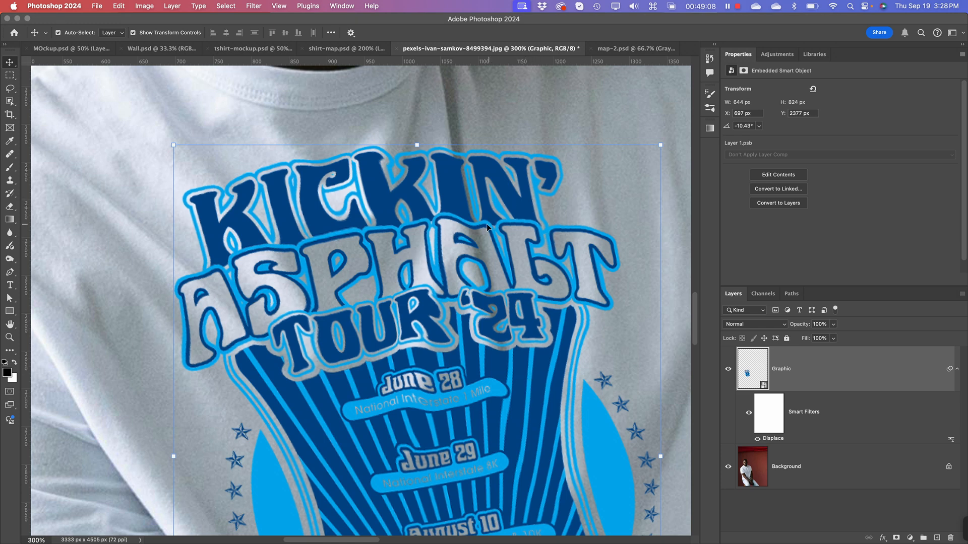
Step: Examine how the displaced artwork follows the shirt folds, in the whole photo and in close-up down to the bottom lettering
key("super+minus")
key("super+minus")
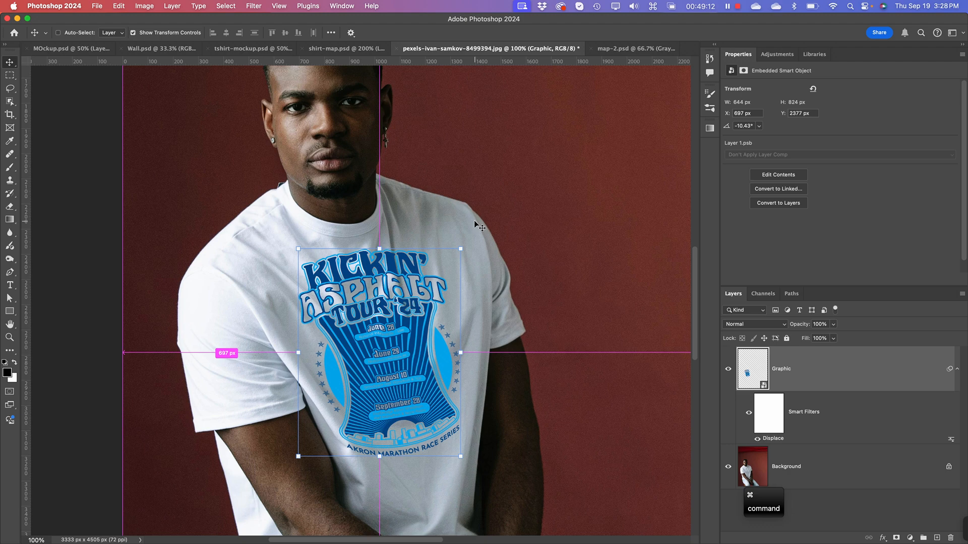
key("super+0")
key("super+minus")
key("super+minus")
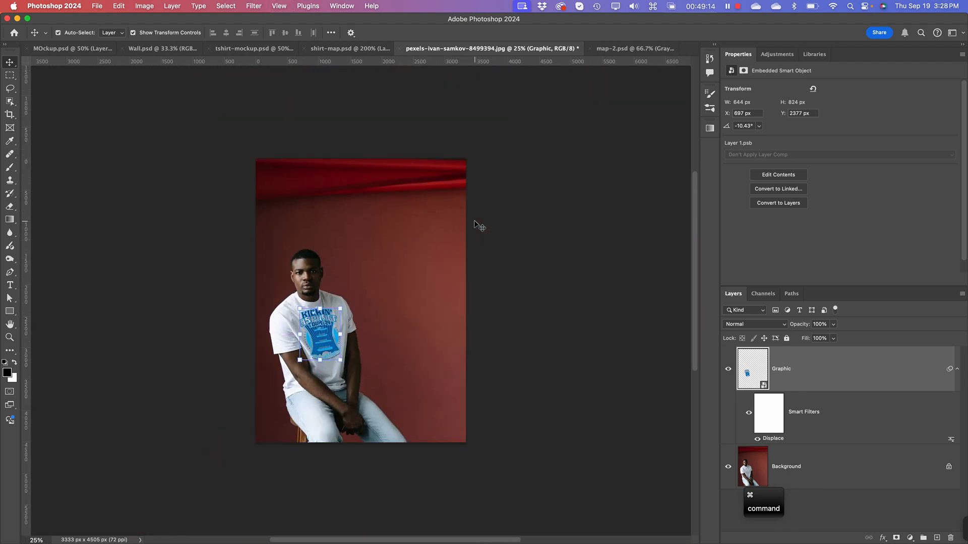
key("super+equal")
key("super+equal")
key("super+equal")
key("super+equal")
key("super+equal")
key("super+equal")
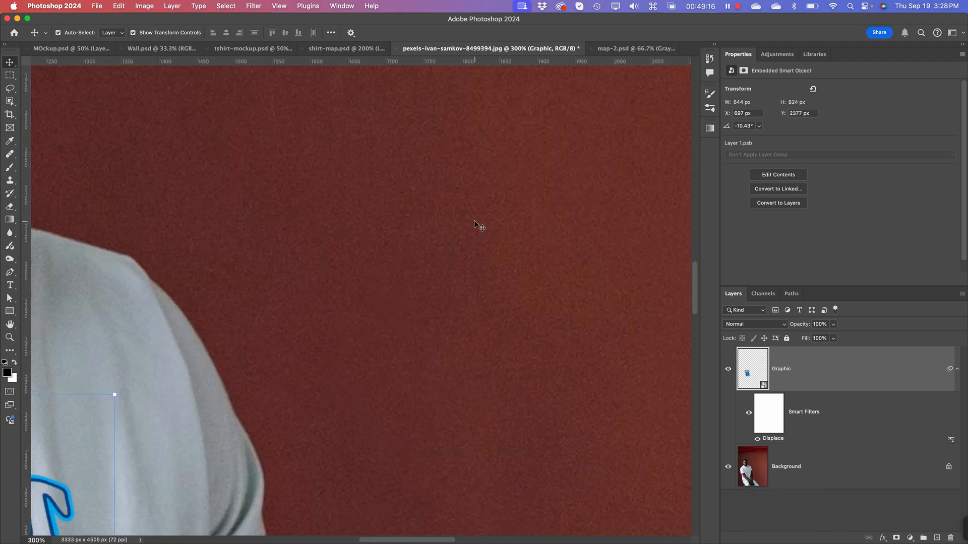
left_click_drag(340, 350, 716, 74)
left_click_drag(263, 272, 446, 226)
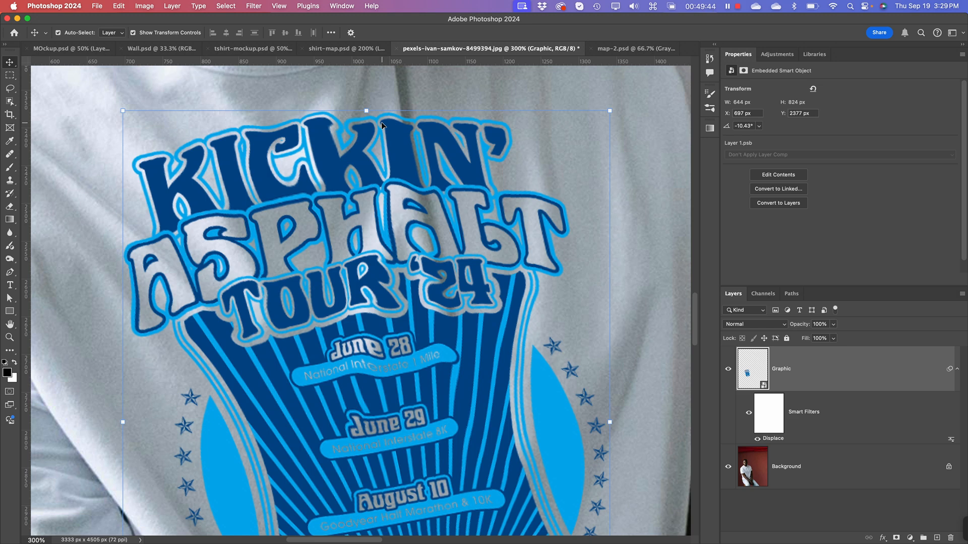
key("super+minus")
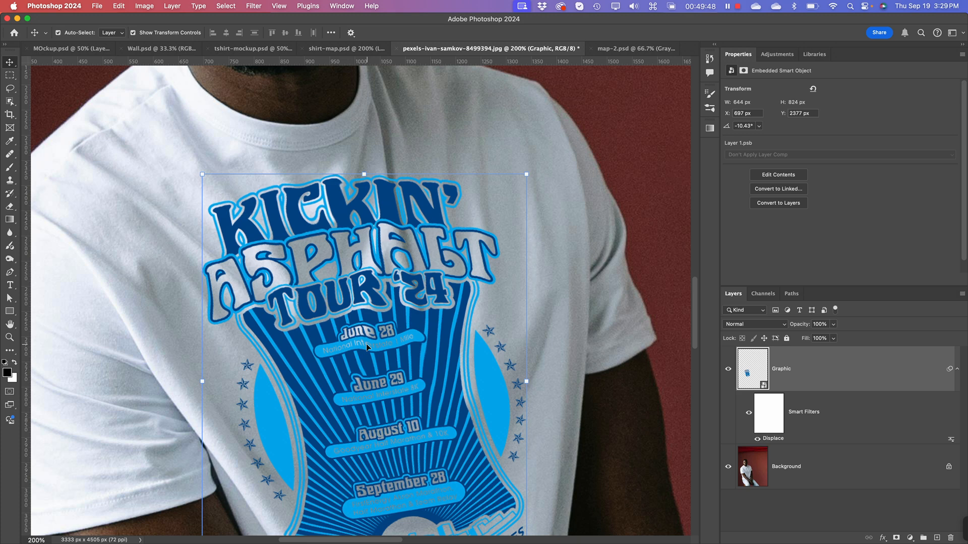
key("space")
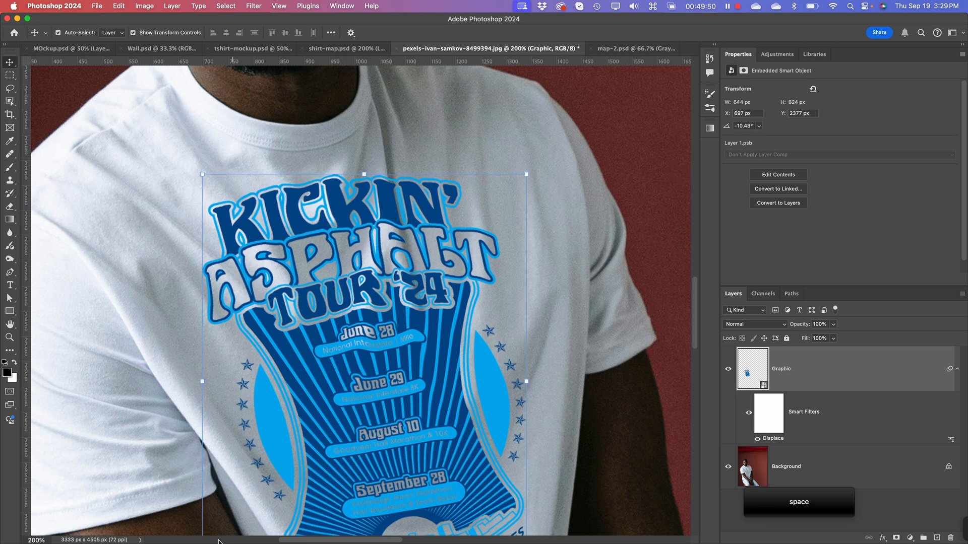
left_click_drag(453, 417, 445, 322)
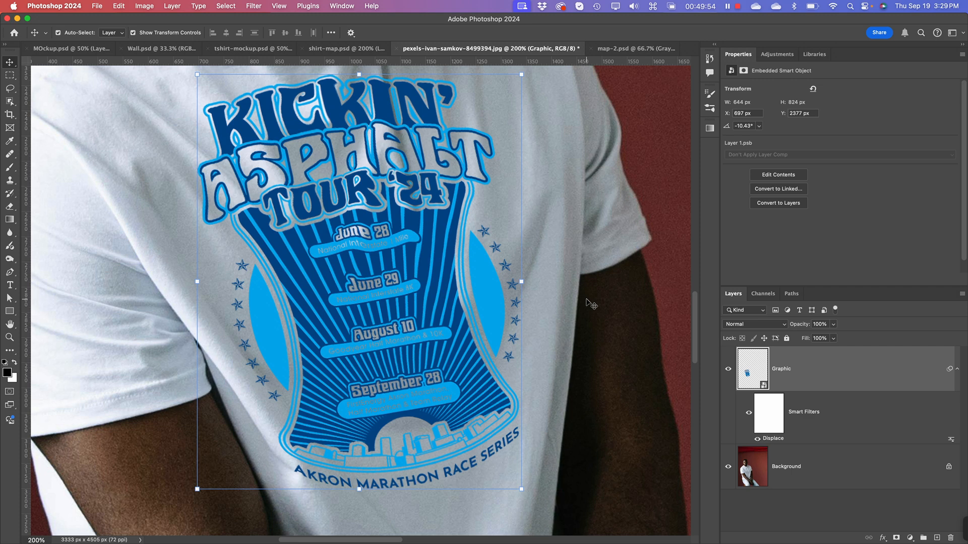
Step: Set the Graphic layer's Displace filter to a horizontal and vertical scale of 12, using map-2.psd
right_click(953, 442)
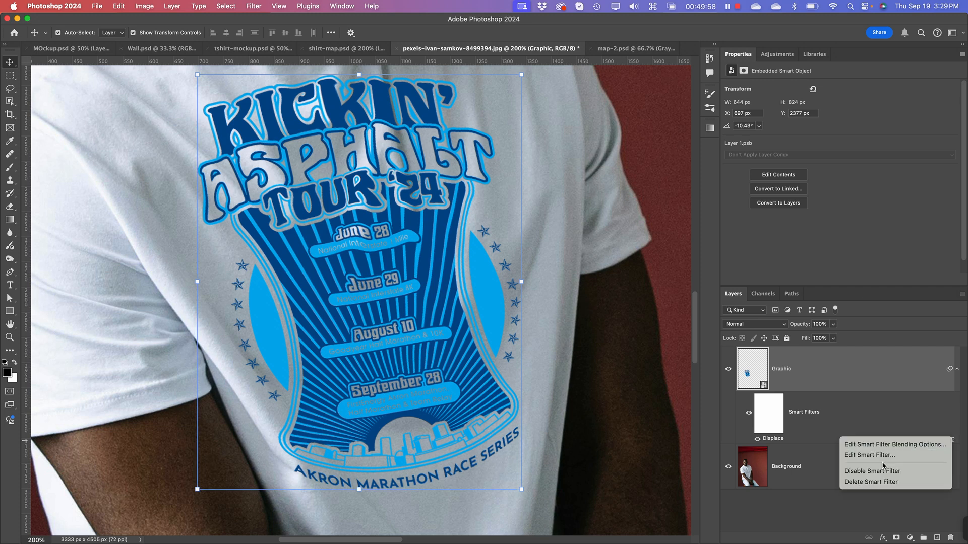
left_click(899, 455)
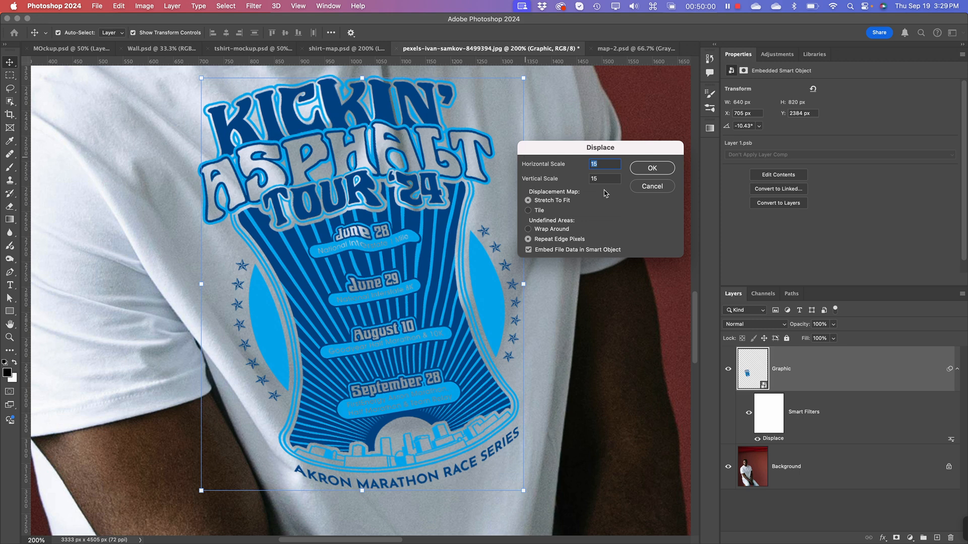
type("12")
key("Tab")
type("12")
left_click(657, 171)
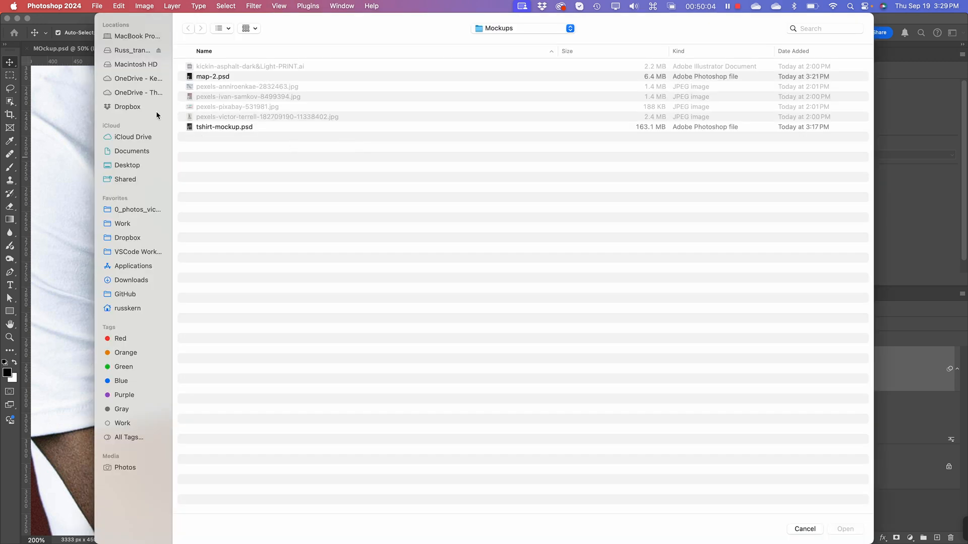
left_click(190, 76)
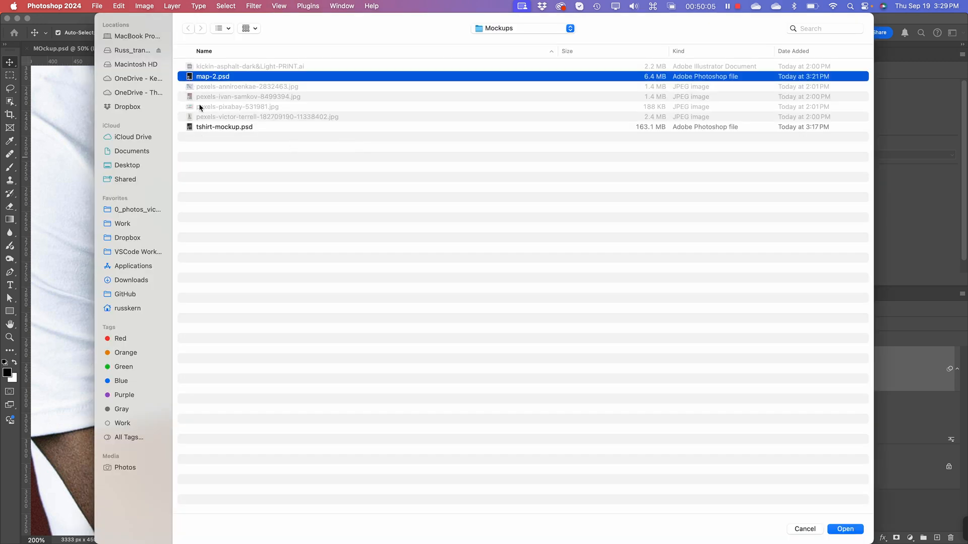
left_click(846, 529)
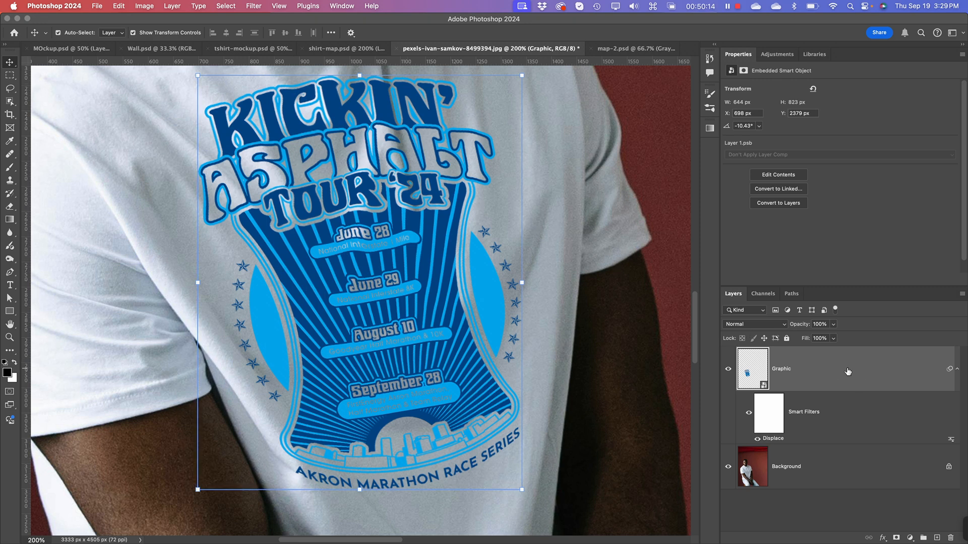
Step: In the Graphic layer's Blending Options, split the Underlying Layer highlight slider of Blend If to 212 / 255
right_click(881, 367)
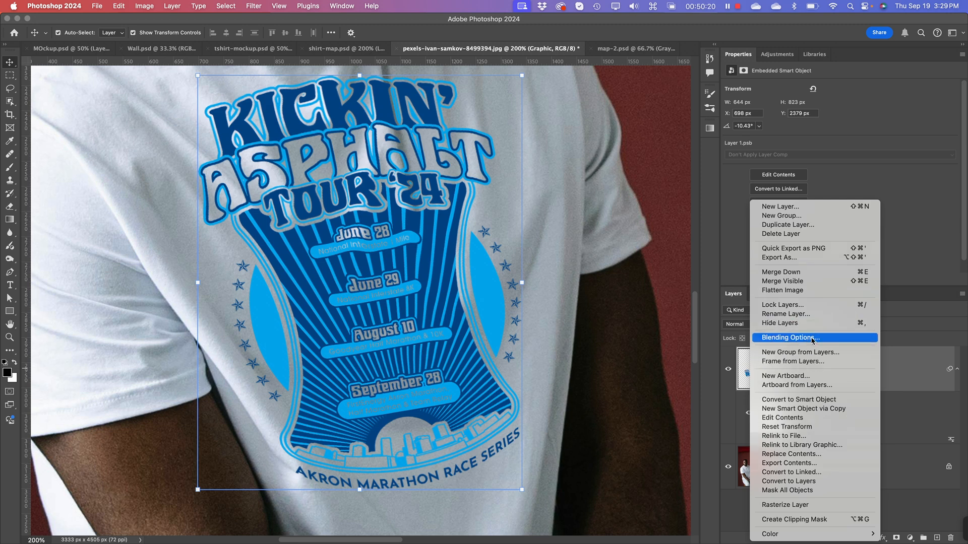
left_click(812, 338)
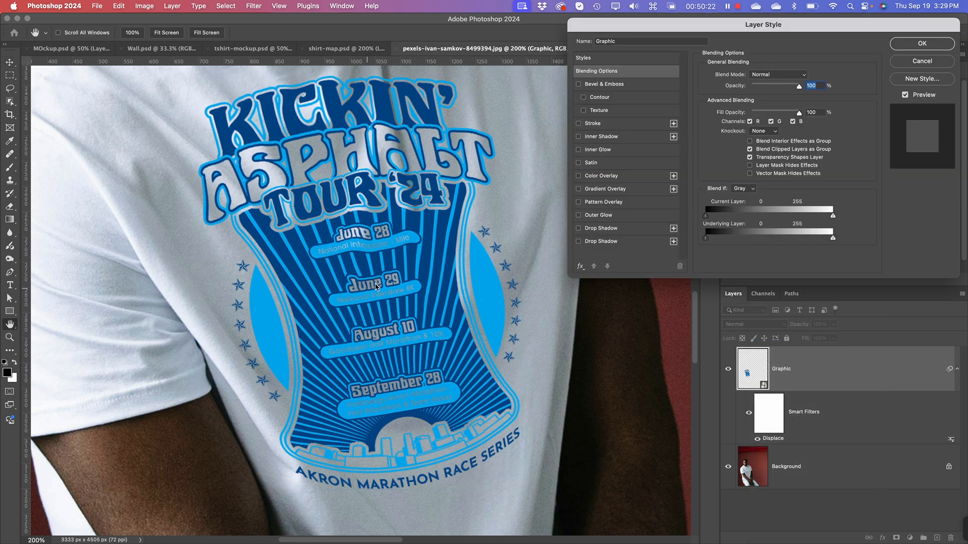
key("super+equal")
key("super+equal")
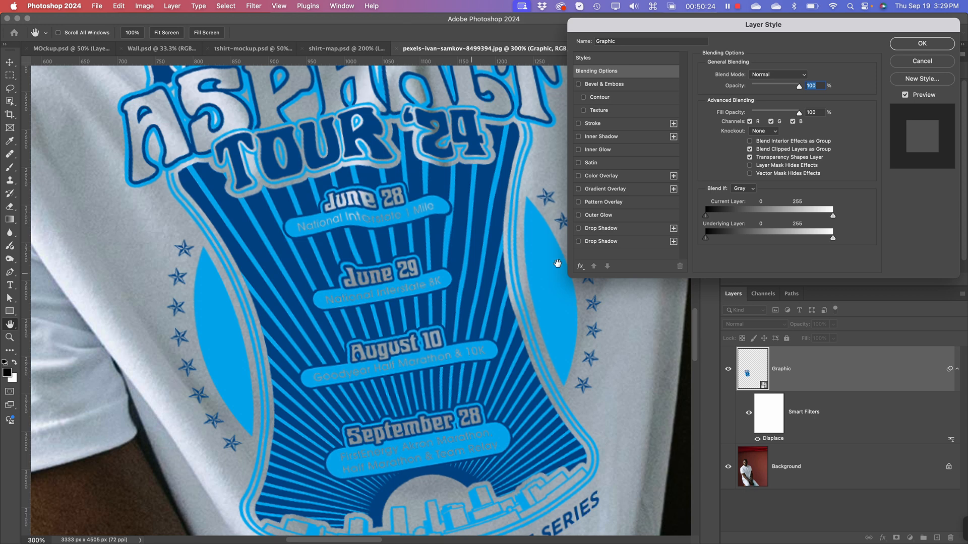
left_click_drag(348, 229, 356, 317)
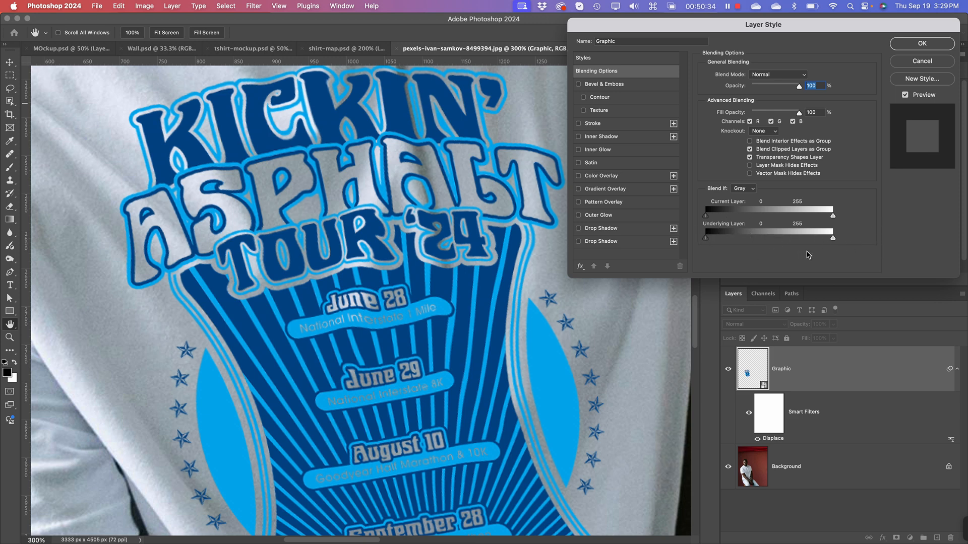
key("alt")
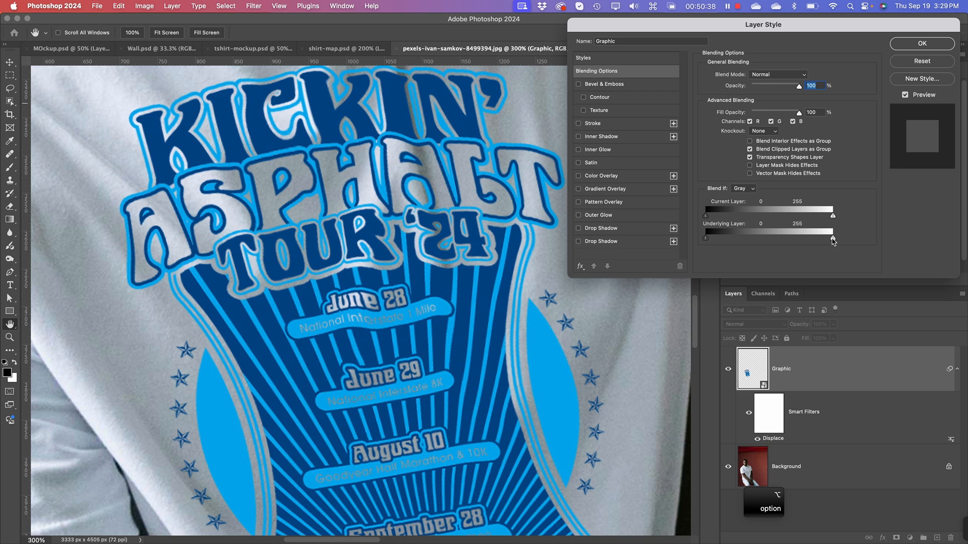
left_click_drag(832, 240, 811, 244)
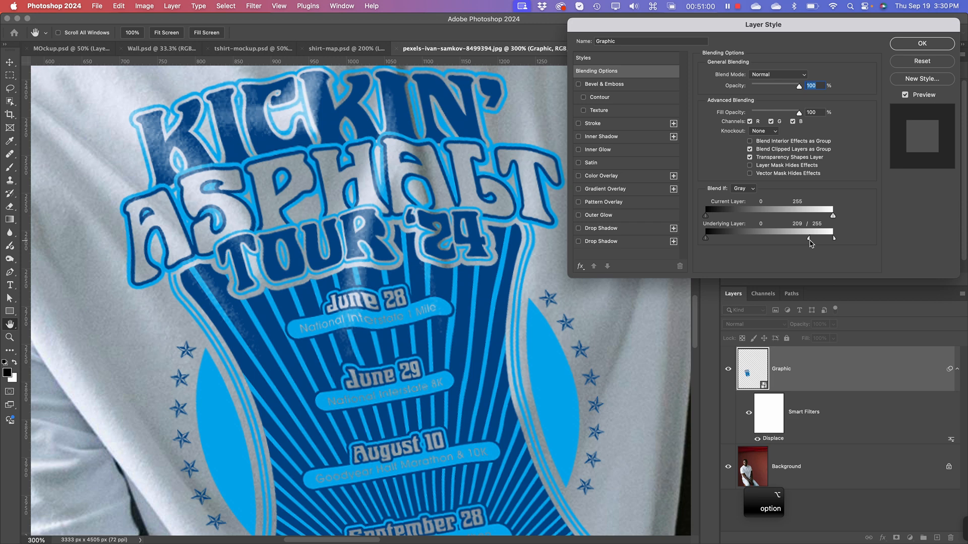
left_click_drag(811, 243, 812, 244)
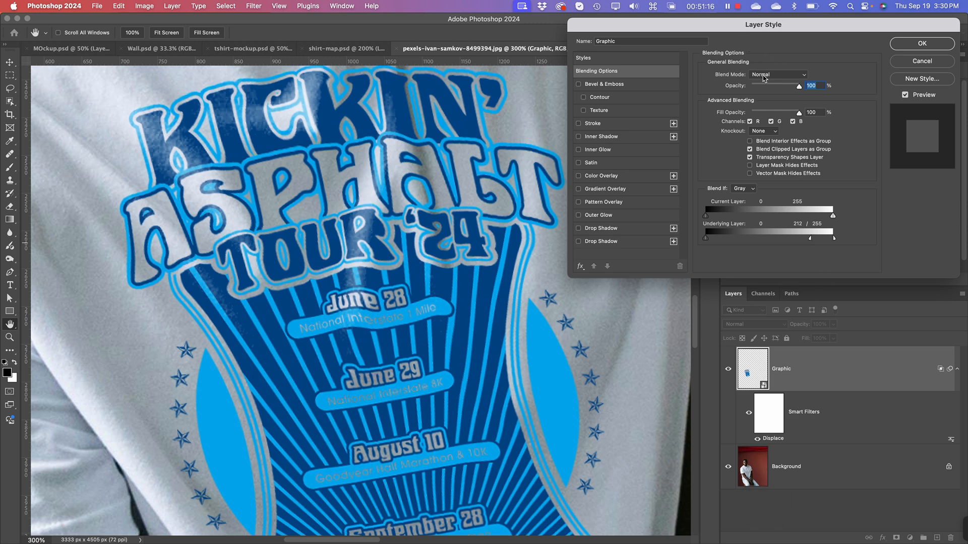
Step: Change the Graphic layer's blend mode to Multiply and fine-tune the Underlying Layer highlight split to 213 / 255
left_click(765, 77)
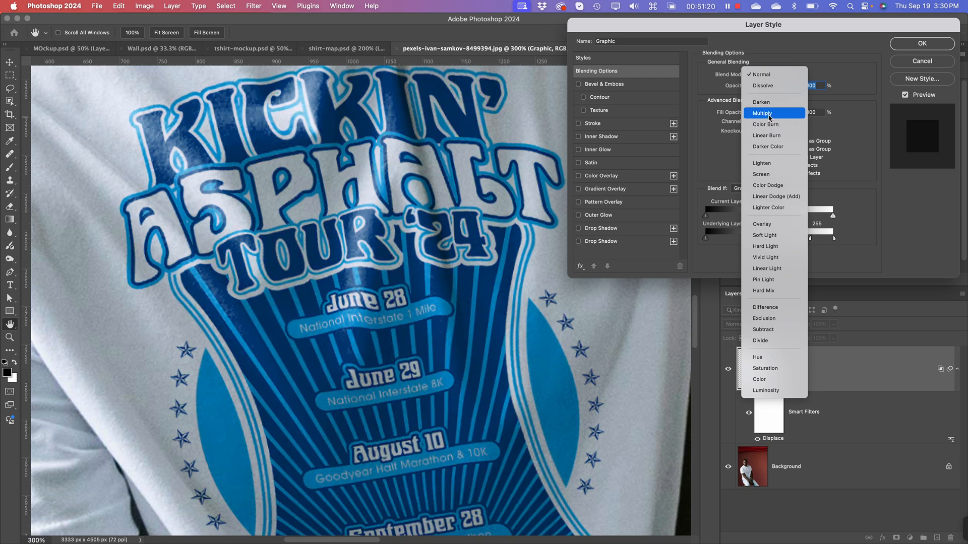
left_click(770, 116)
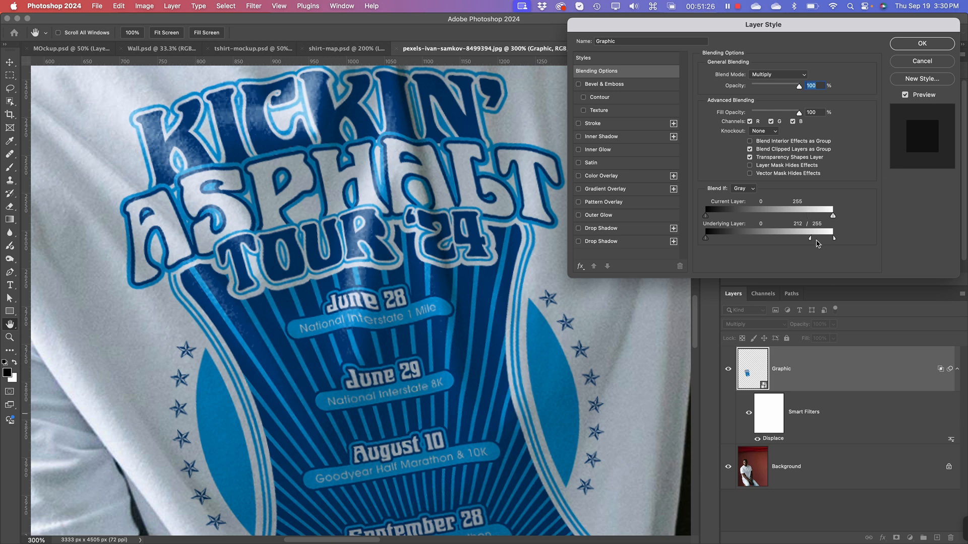
left_click_drag(810, 241, 811, 243)
Step: Fine-tune the Graphic layer's Underlying Layer highlight split in Blend If to 209 / 252 and apply the layer style
key("alt")
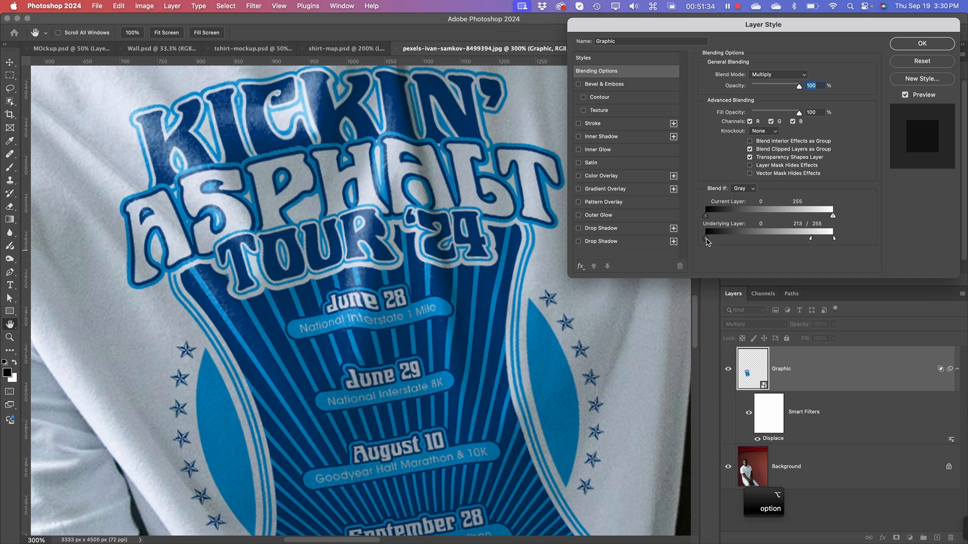
mouse_move(707, 239)
left_mouse_down()
mouse_move(766, 240)
mouse_move(705, 238)
left_mouse_up()
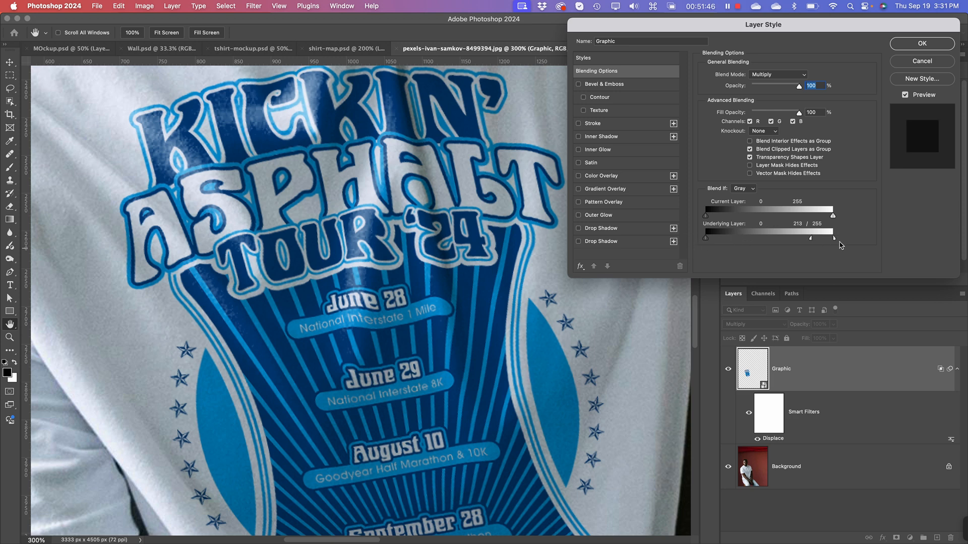
mouse_move(835, 241)
left_mouse_down()
mouse_move(824, 242)
mouse_move(839, 240)
left_mouse_up()
left_click_drag(812, 241, 810, 241)
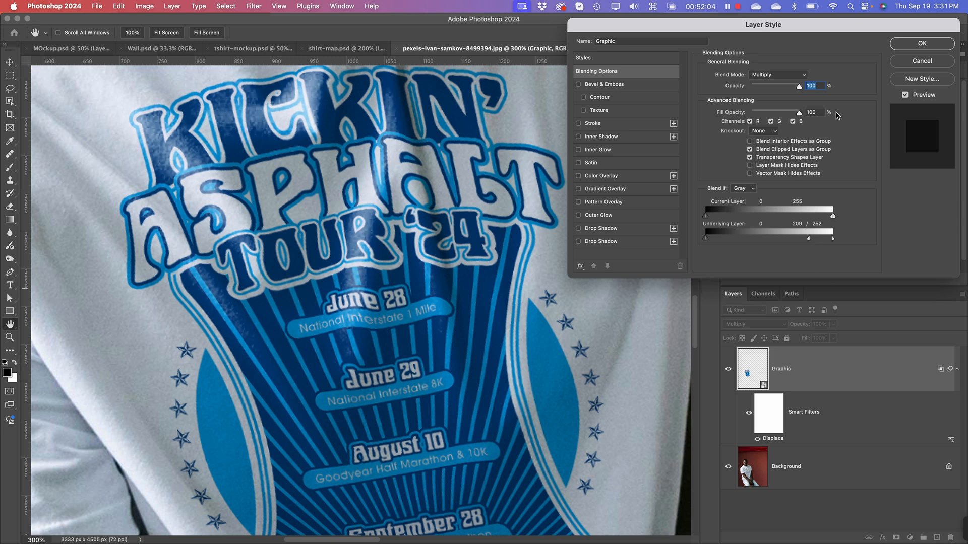
left_click(914, 45)
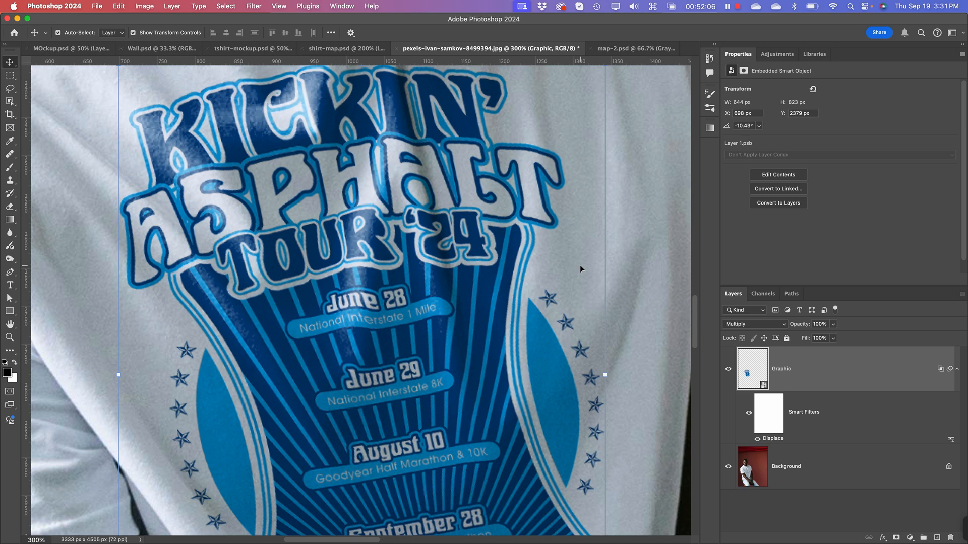
key("super+1")
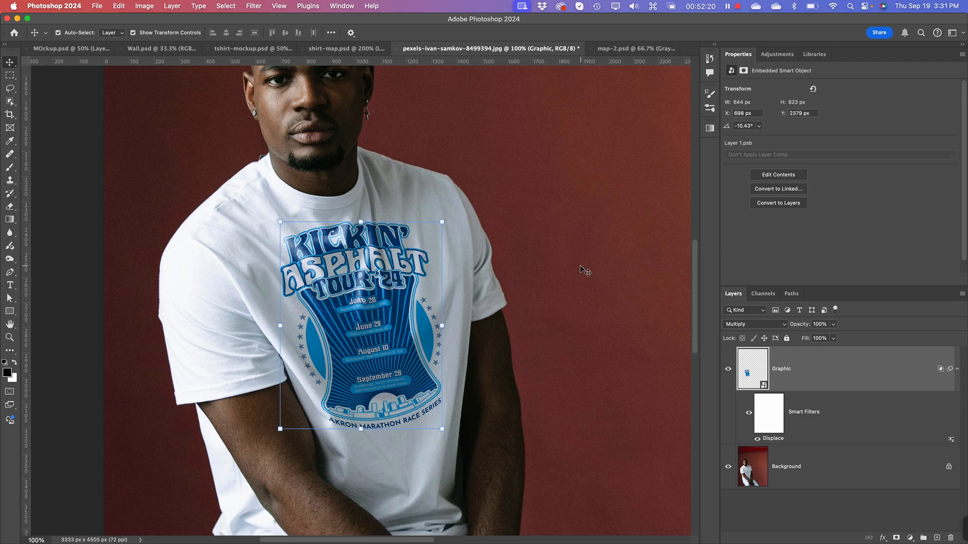
key("super+minus")
key("super+minus")
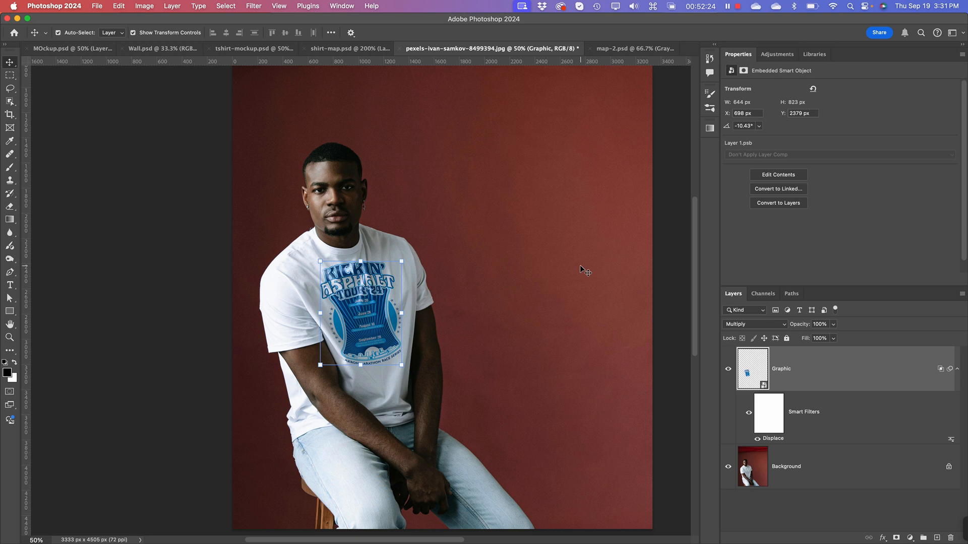
Step: Duplicate the Background layer within the same document, keeping the name Background copy
left_click(820, 465)
key("super+minus")
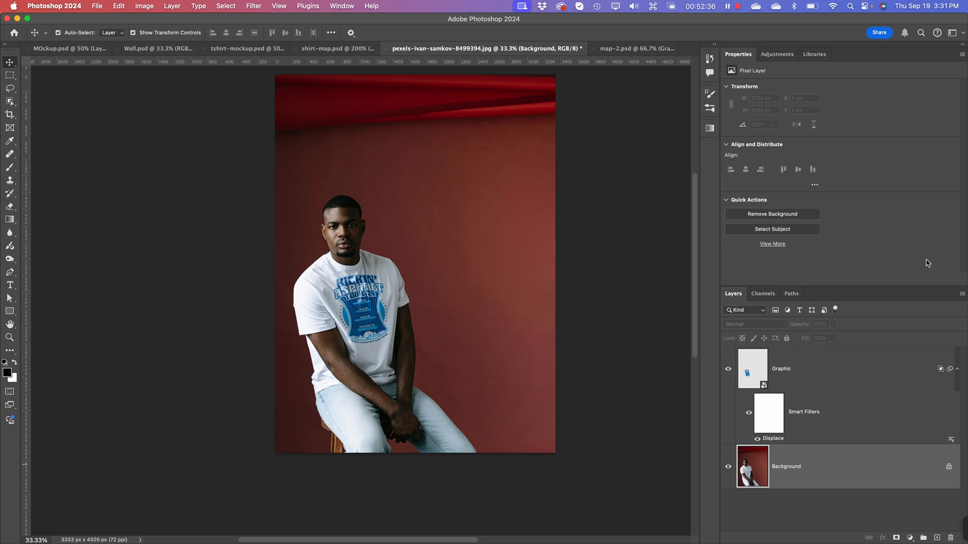
left_click(962, 294)
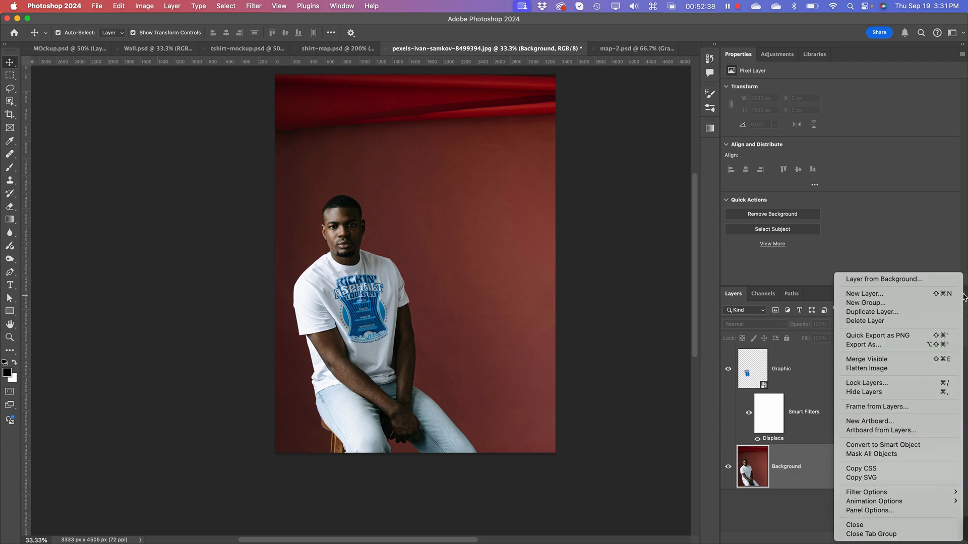
left_click(896, 313)
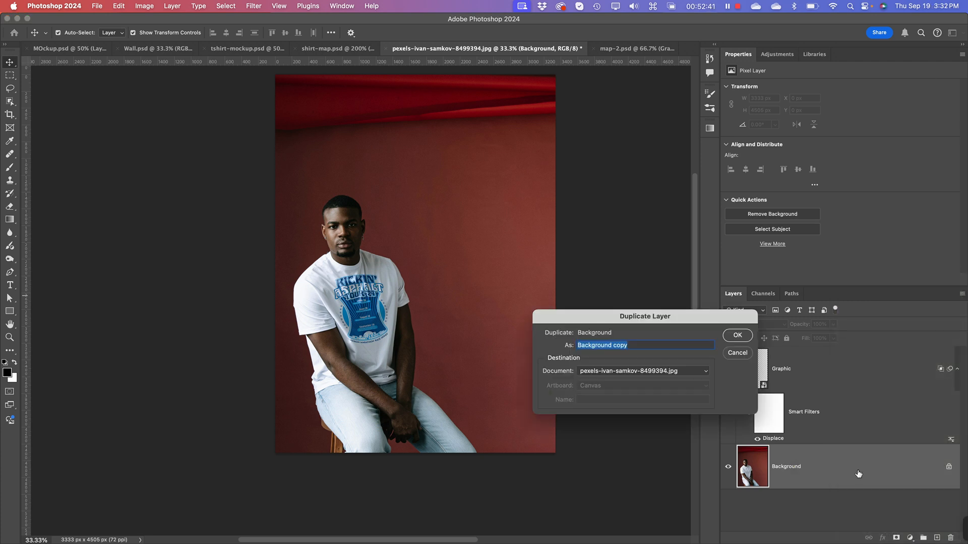
left_click(737, 336)
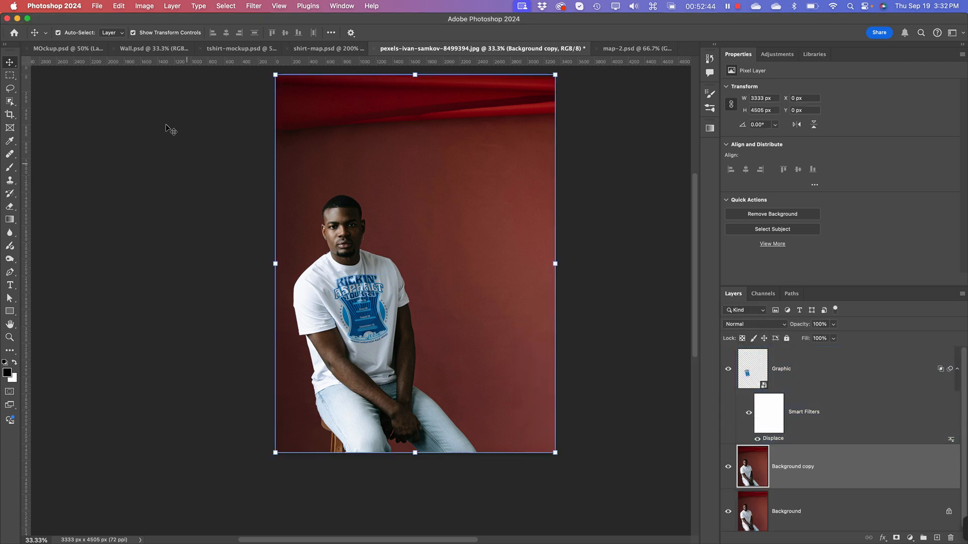
Step: Select the seated man on the Background copy layer with the Object Selection tool and open the selection in Select and Mask
left_click(12, 103)
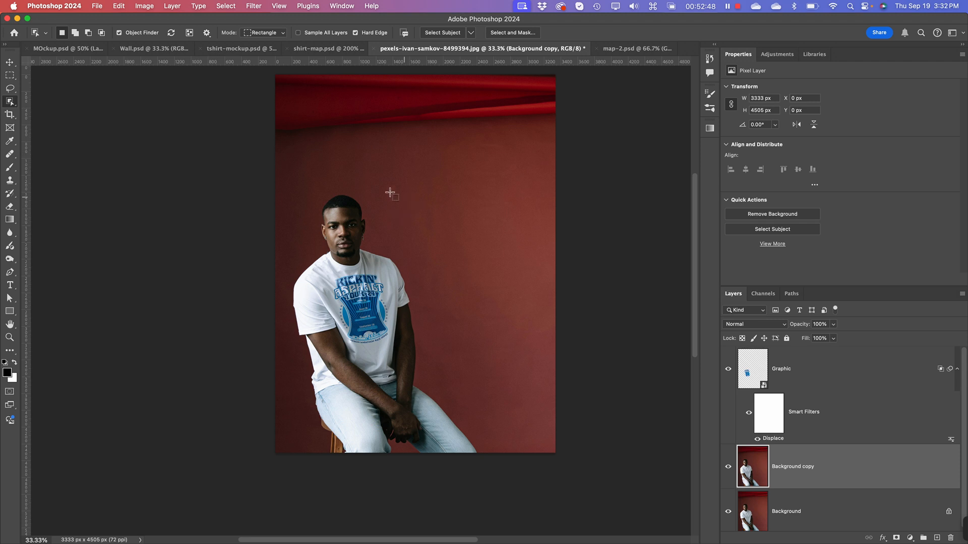
left_click_drag(286, 188, 485, 469)
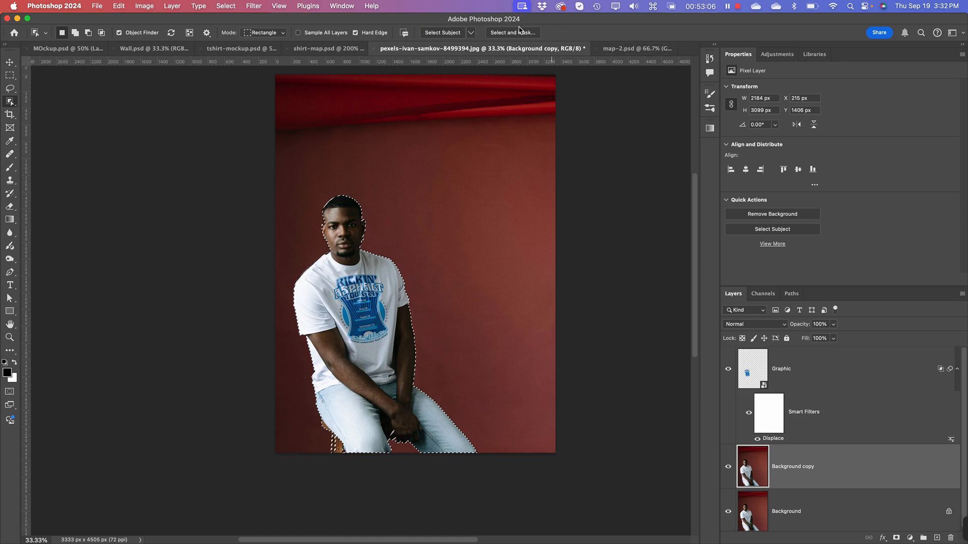
left_click(503, 35)
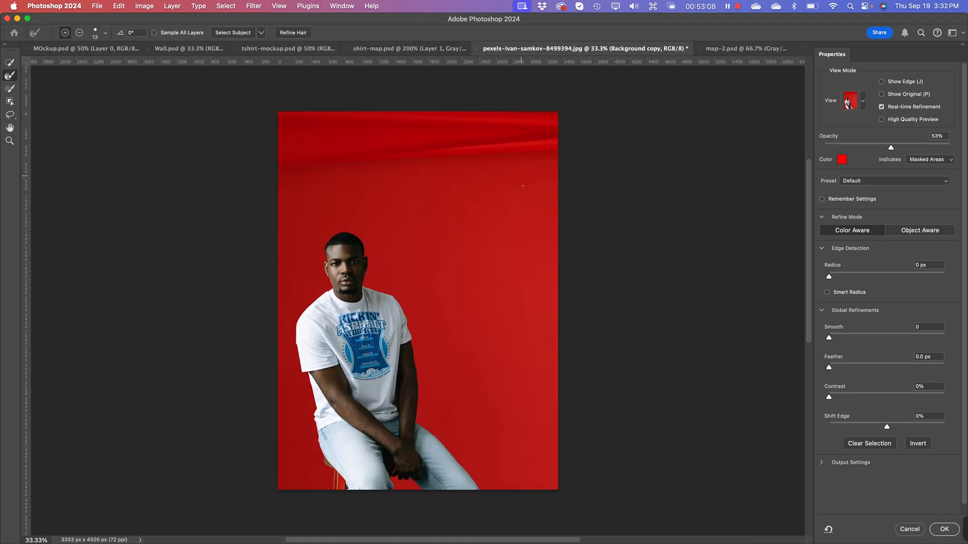
Step: Inspect the selection edge around the head and shoulders, and set Shift Edge to -36%
scroll(610, 264, "up", 10)
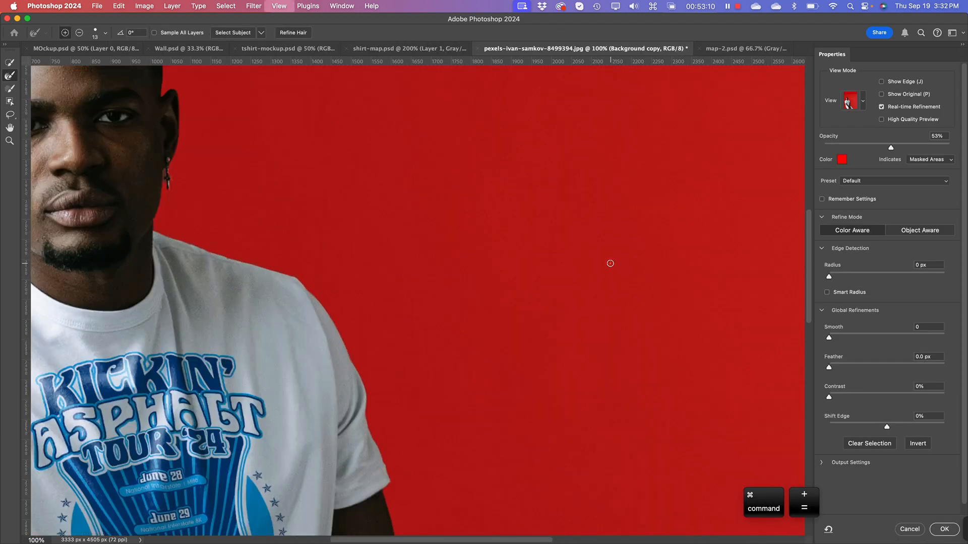
key("space")
left_click_drag(207, 218, 482, 395)
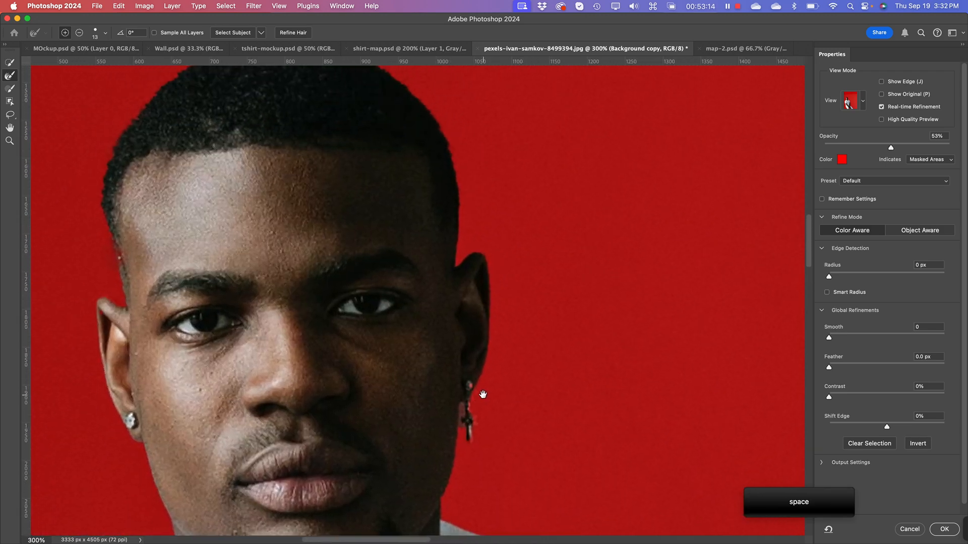
left_click_drag(419, 101, 410, 205)
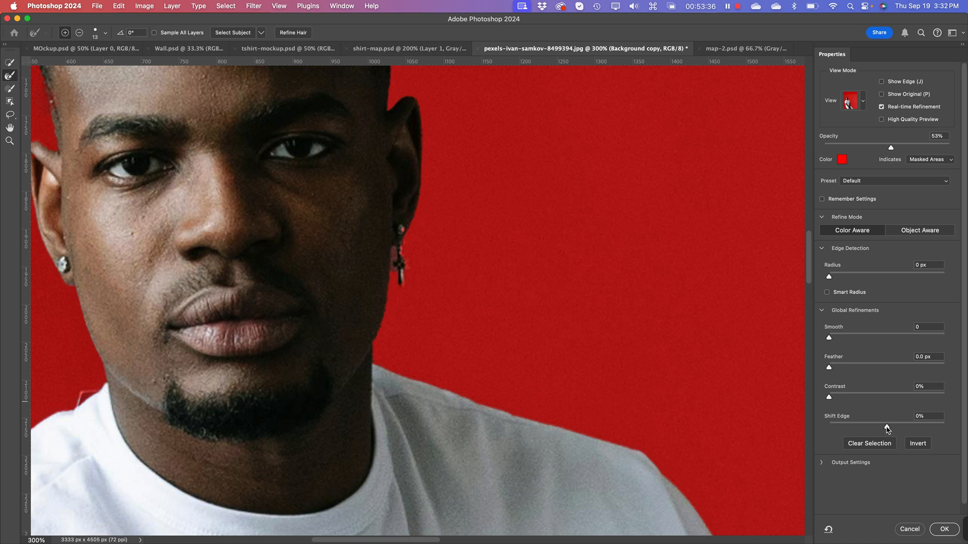
left_click_drag(887, 428, 866, 428)
left_click(9, 63)
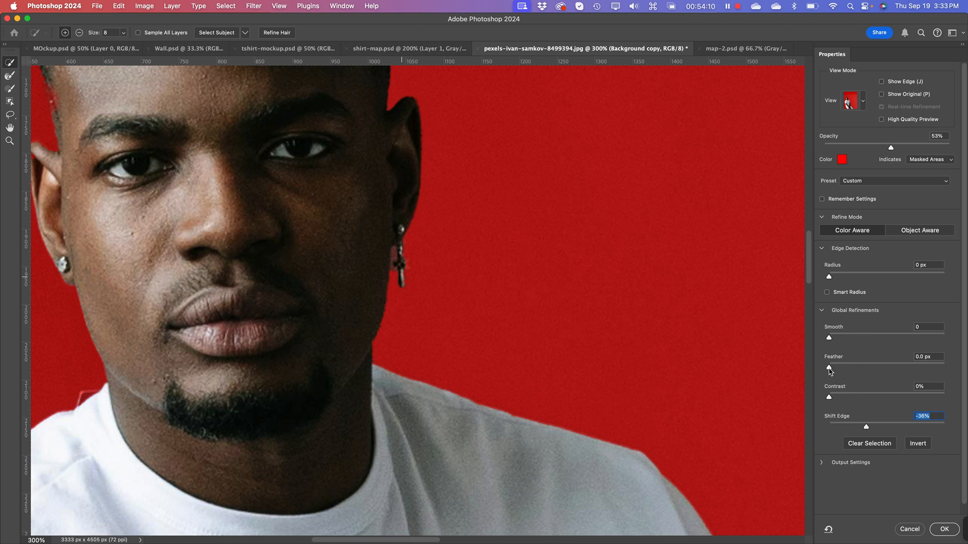
Step: Feather the selection edge by 0.7 px and apply the Select and Mask refinement
left_click_drag(829, 370, 832, 370)
left_click(832, 369)
left_click_drag(832, 368, 836, 371)
key("super+minus")
key("super+minus")
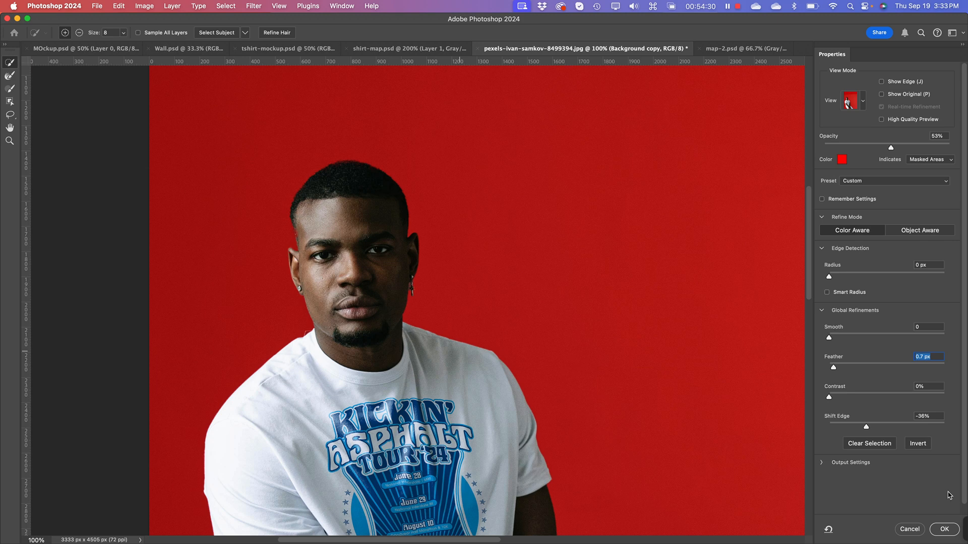
left_click(945, 529)
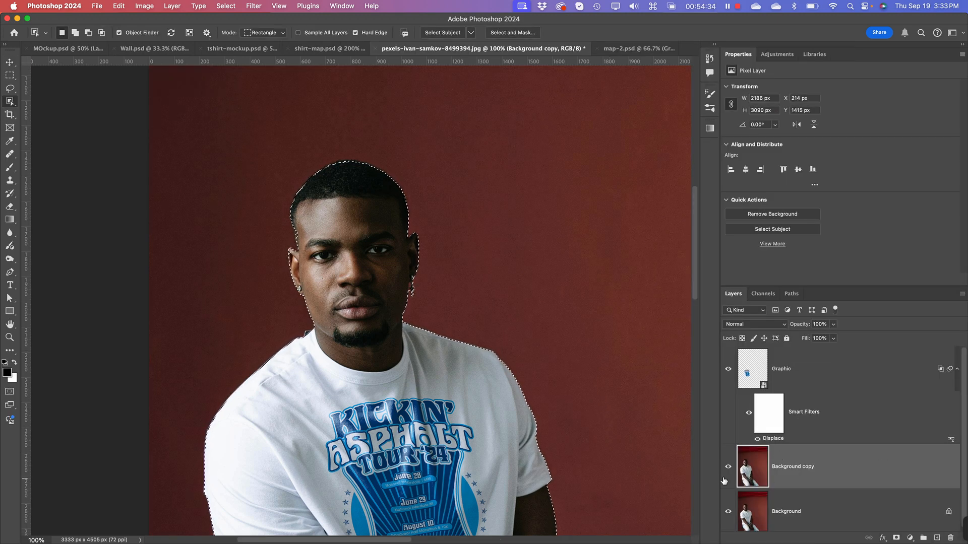
Step: Add a layer mask to Background copy from the man's refined selection
left_click(895, 538)
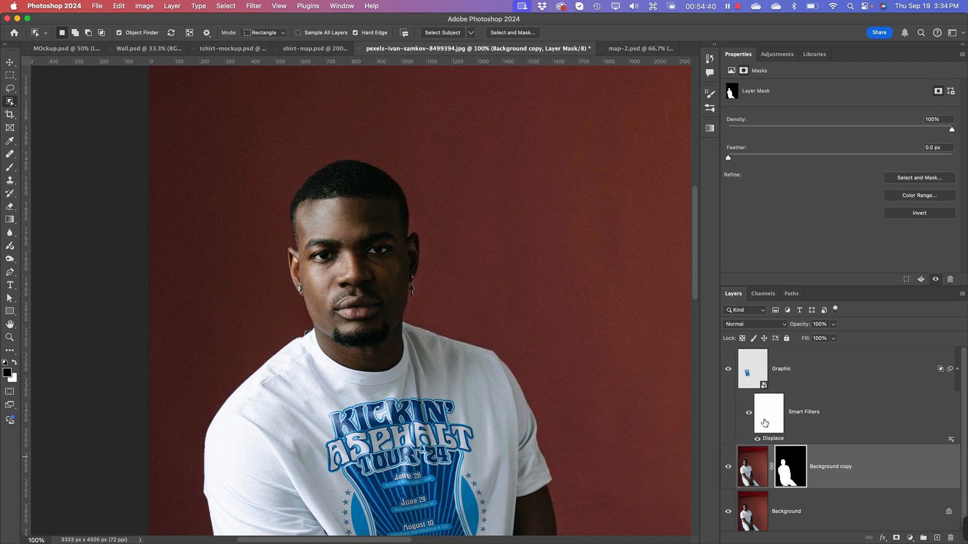
scroll(765, 423, "down", 1)
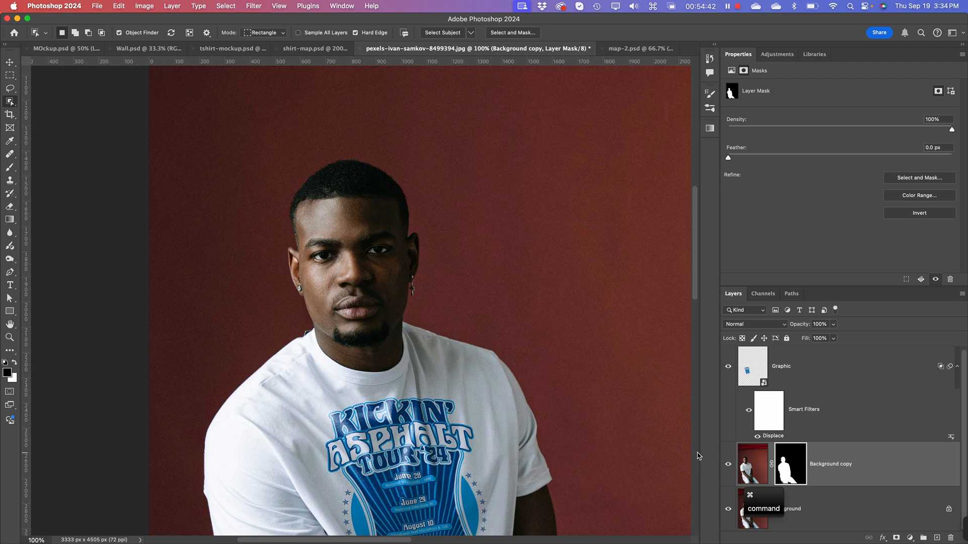
key("super+minus")
key("super+minus")
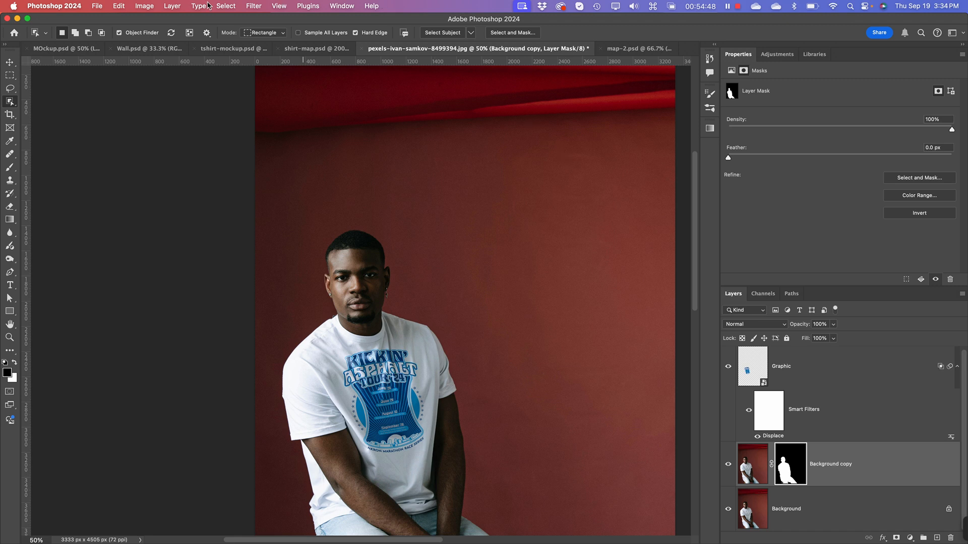
left_click(12, 63)
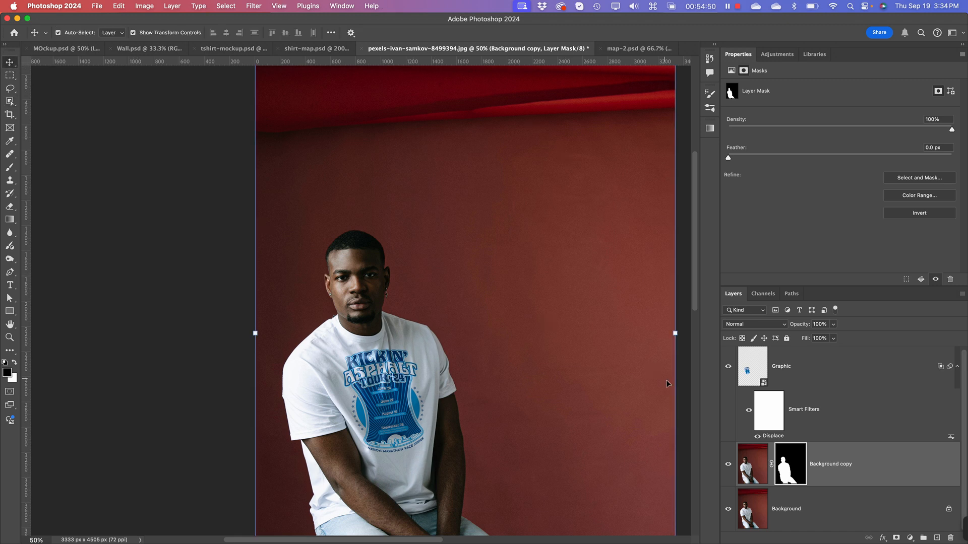
key("super+minus")
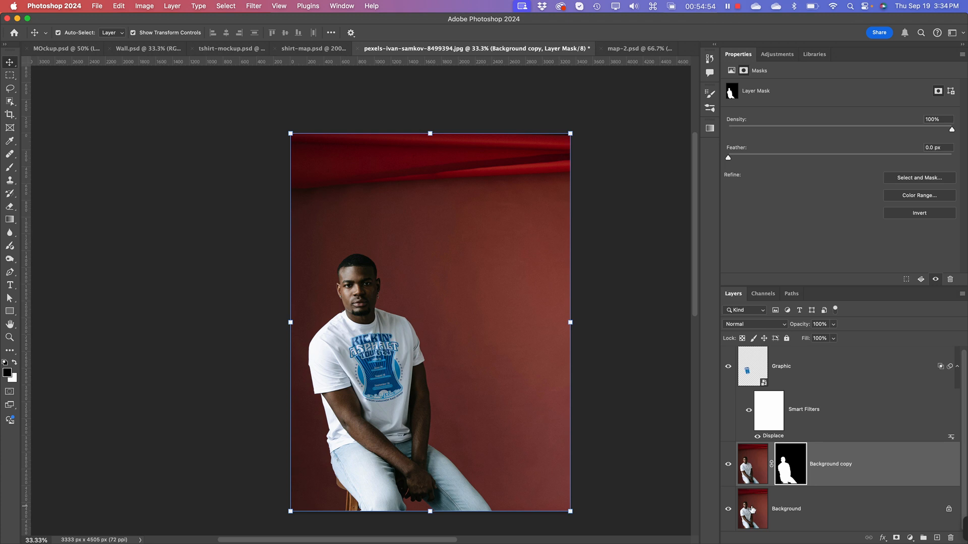
Step: Add a Hue/Saturation adjustment layer directly above the Background layer and make its adjustment active instead of its mask
left_click(752, 510)
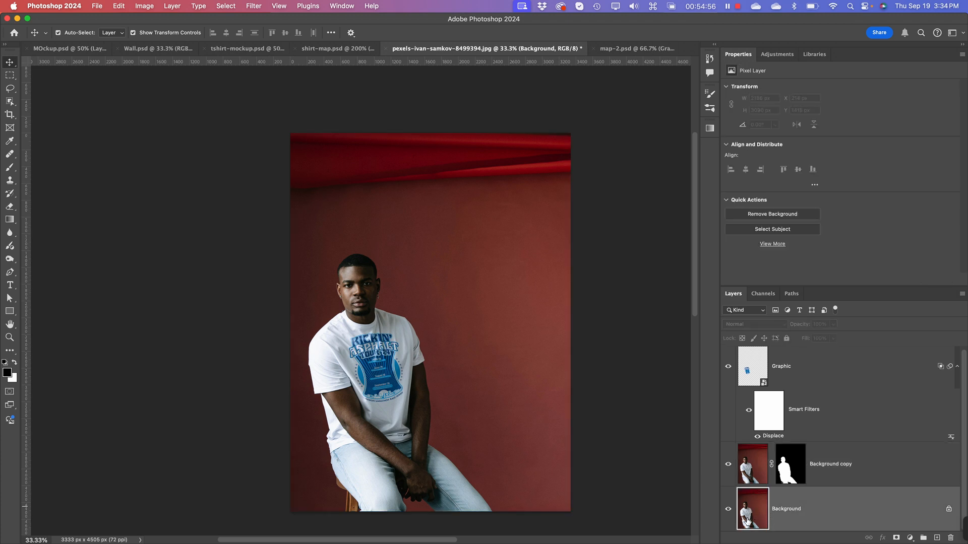
key("super+plus")
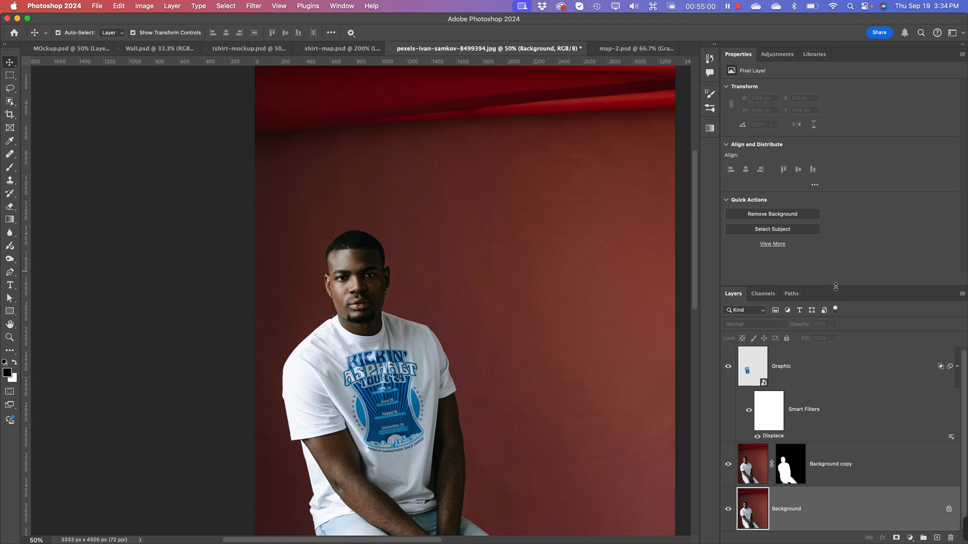
left_click_drag(835, 287, 836, 179)
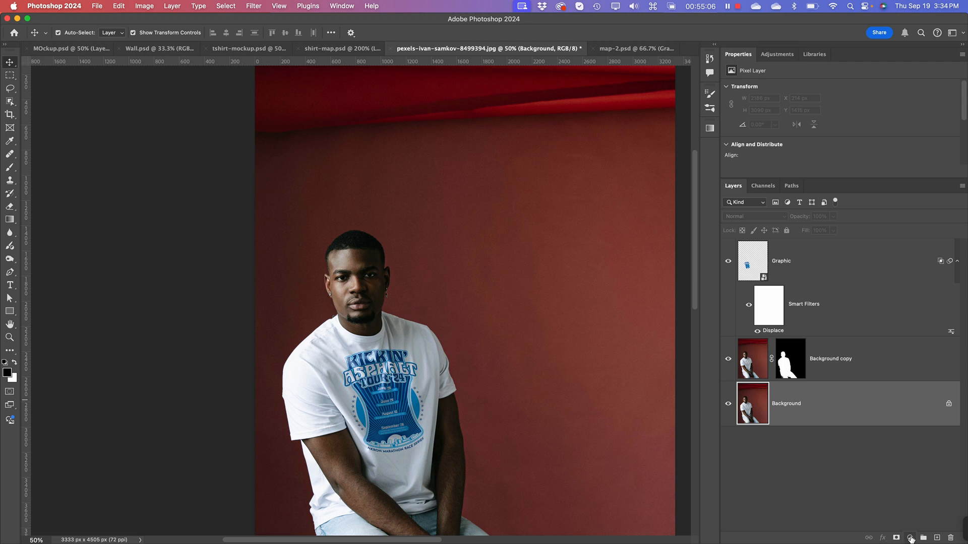
left_click(911, 538)
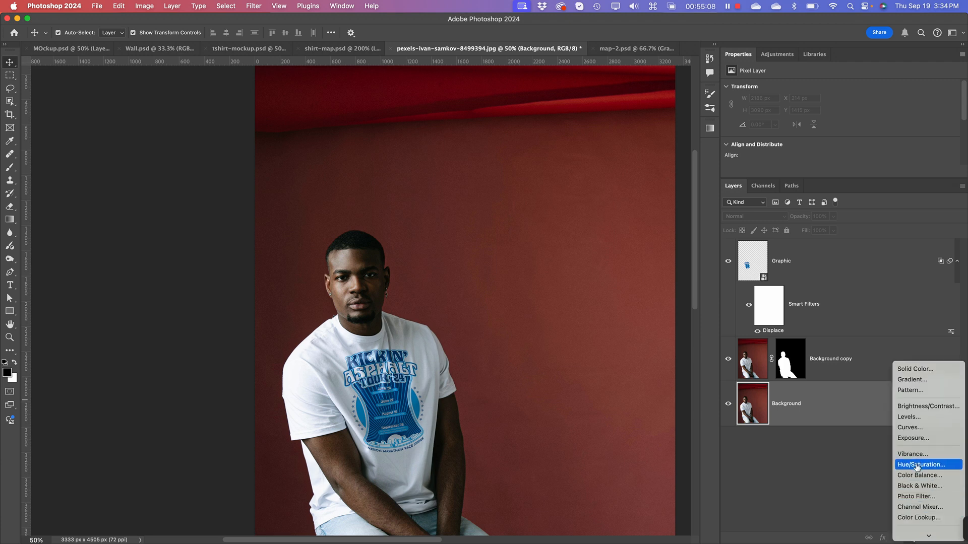
left_click(918, 465)
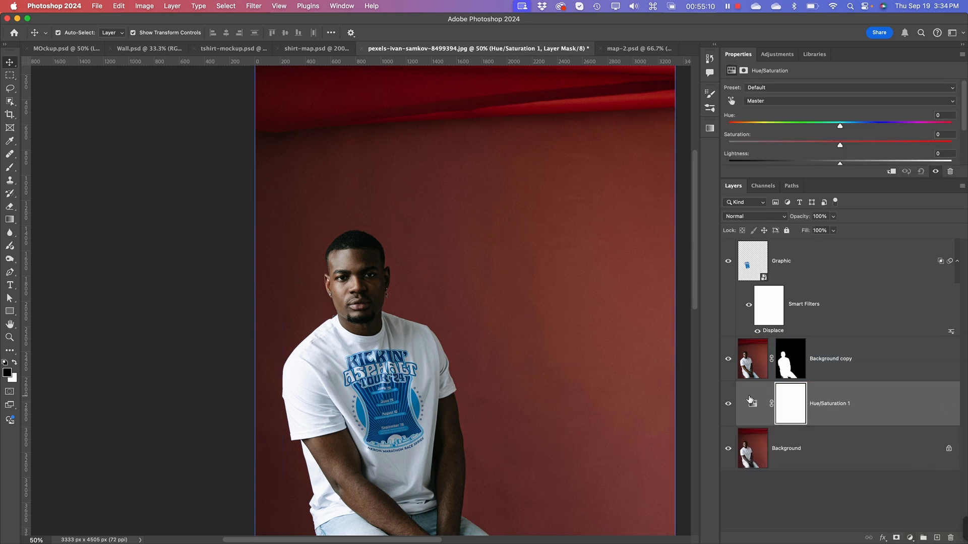
left_click(750, 400)
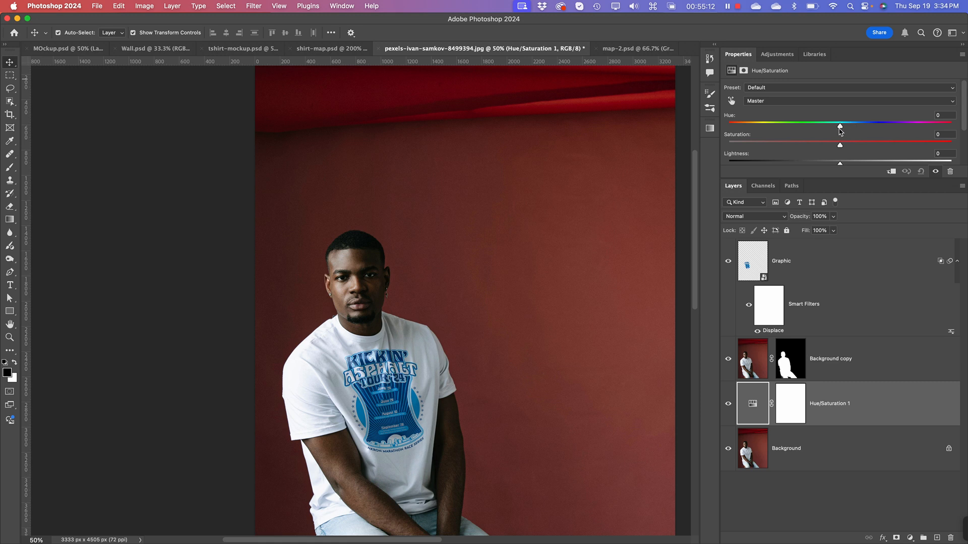
Step: Try a Hue of +180 on the backdrop's Hue/Saturation adjustment, with small changes to saturation and lightness
left_click_drag(840, 127, 965, 128)
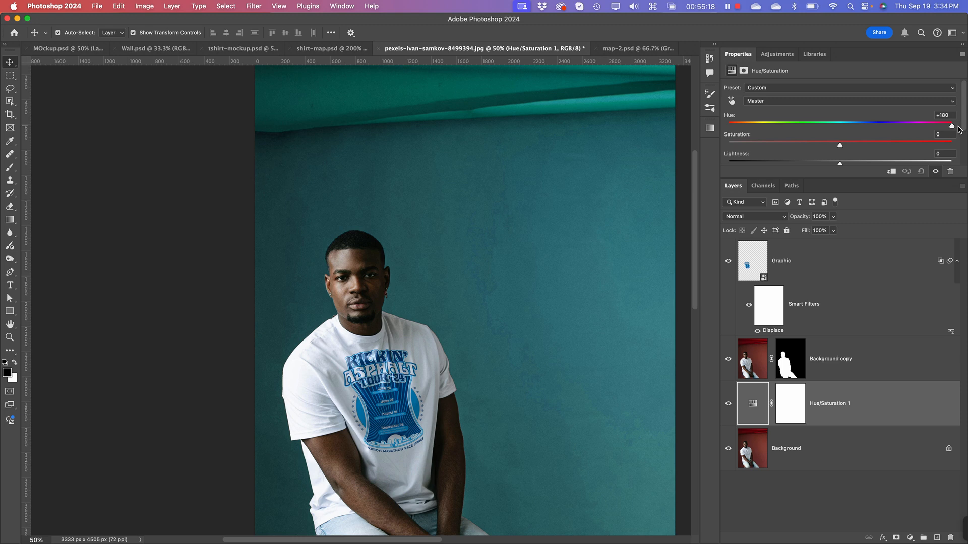
mouse_move(959, 130)
left_mouse_down()
mouse_move(710, 134)
mouse_move(952, 139)
left_mouse_up()
mouse_move(840, 147)
left_mouse_down()
mouse_move(874, 148)
mouse_move(823, 147)
mouse_move(843, 148)
mouse_move(846, 163)
left_mouse_up()
Step: Recolor the backdrop blue by setting the Hue/Saturation adjustment to Hue -141, Saturation -37 and Lightness +4
left_click_drag(950, 127, 745, 140)
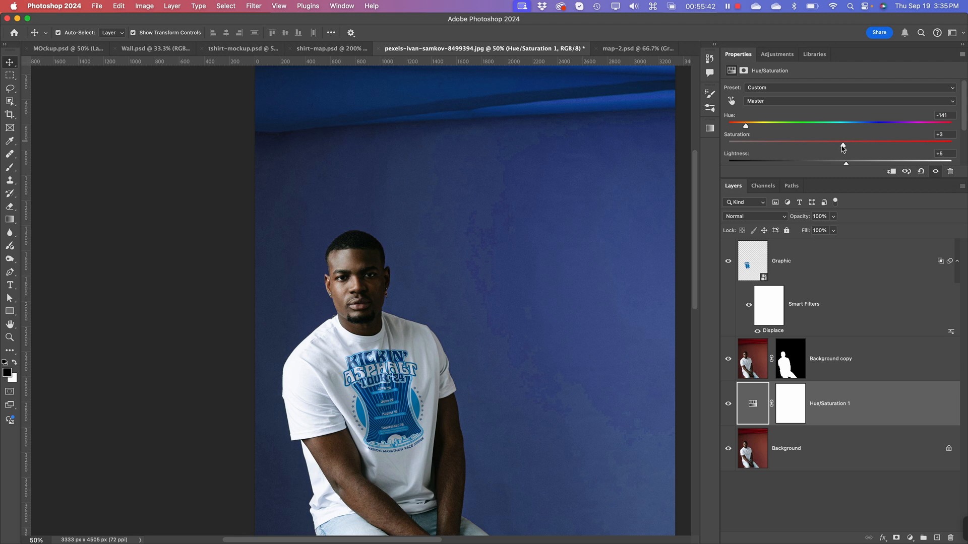
left_click_drag(845, 167, 862, 165)
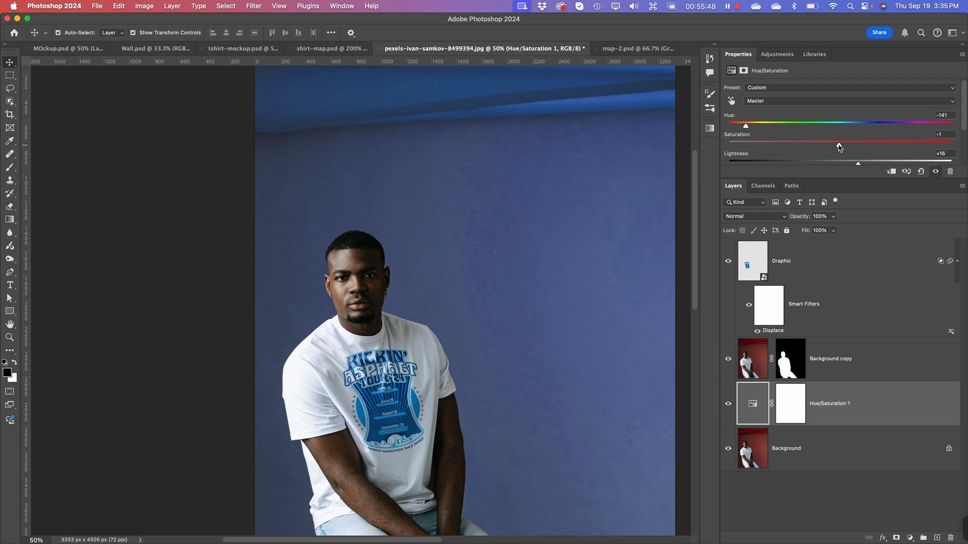
left_click_drag(840, 147, 845, 168)
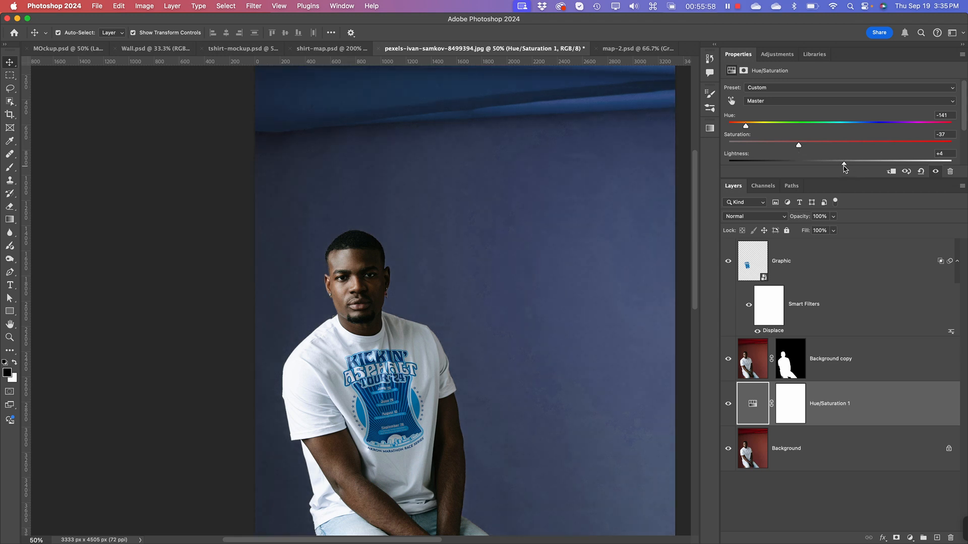
key("super+minus")
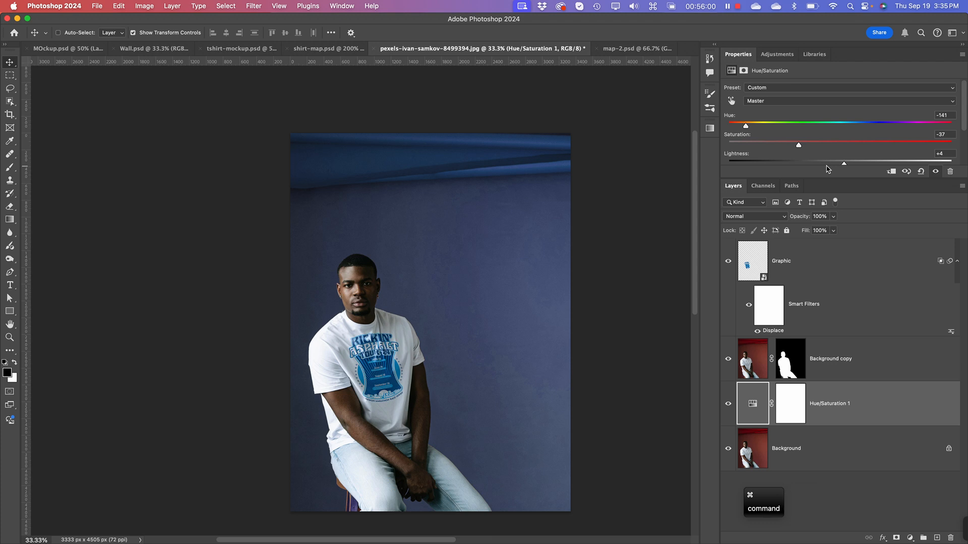
Step: Compare the backdrop with and without the Hue/Saturation 1 adjustment
key("super+equal")
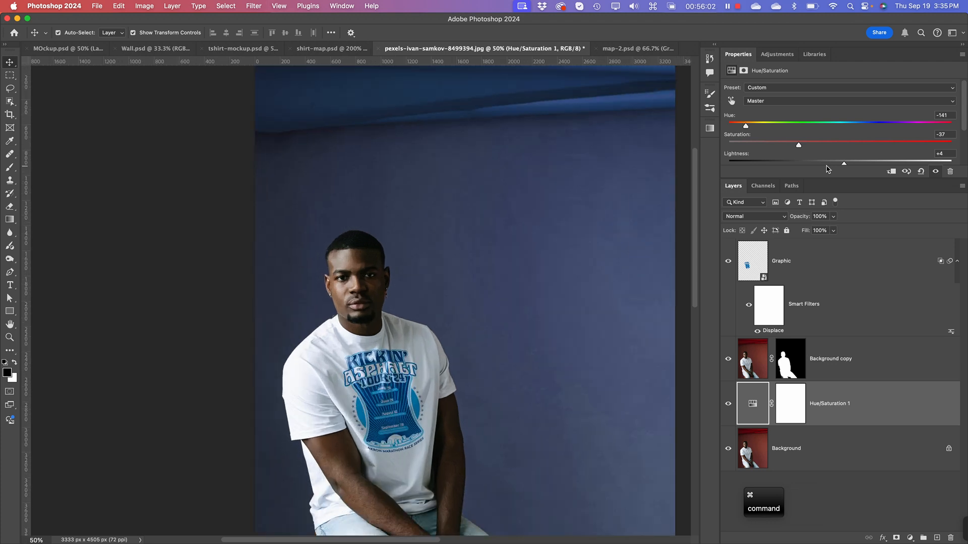
left_click(728, 404)
left_click(728, 404)
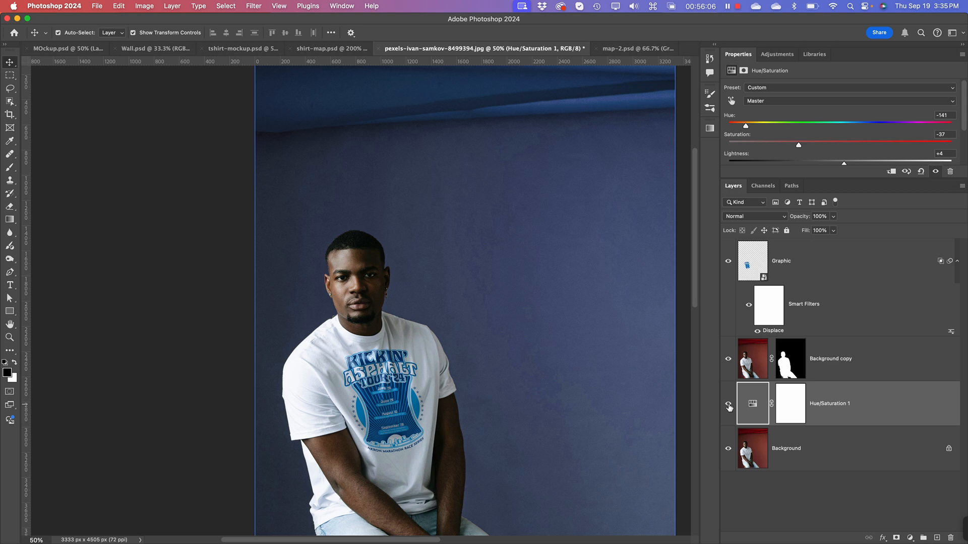
left_click(729, 406)
left_click(729, 406)
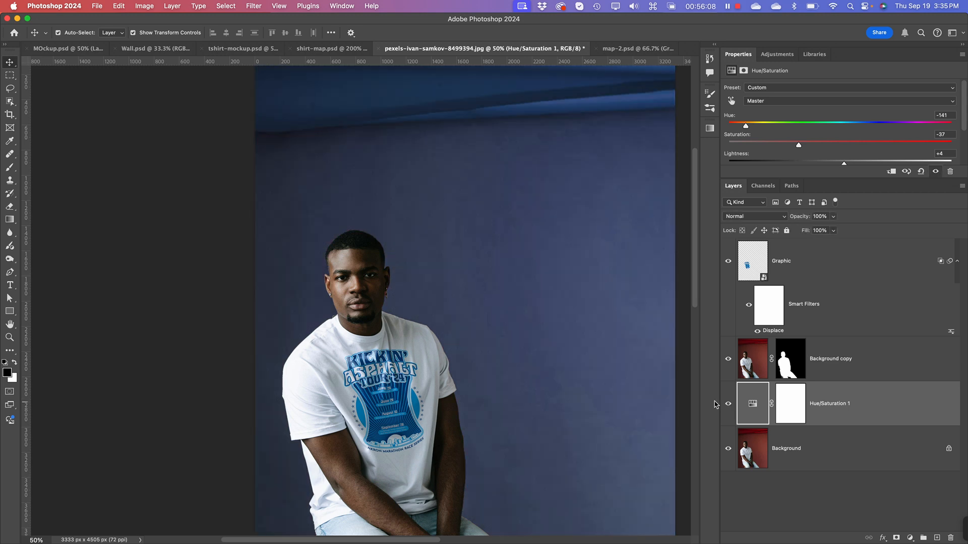
left_click(888, 483)
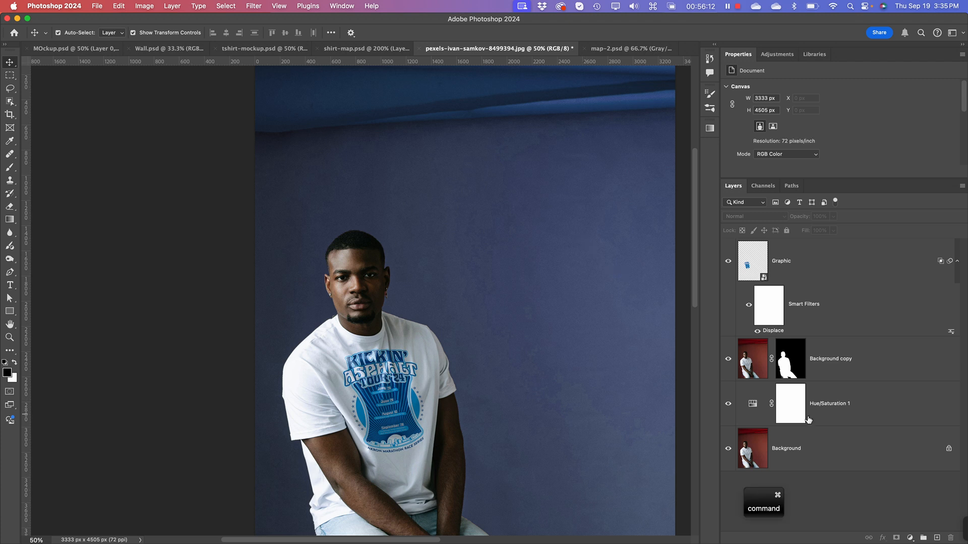
left_click(813, 420)
left_click(868, 492)
left_click(841, 414)
left_click(844, 377)
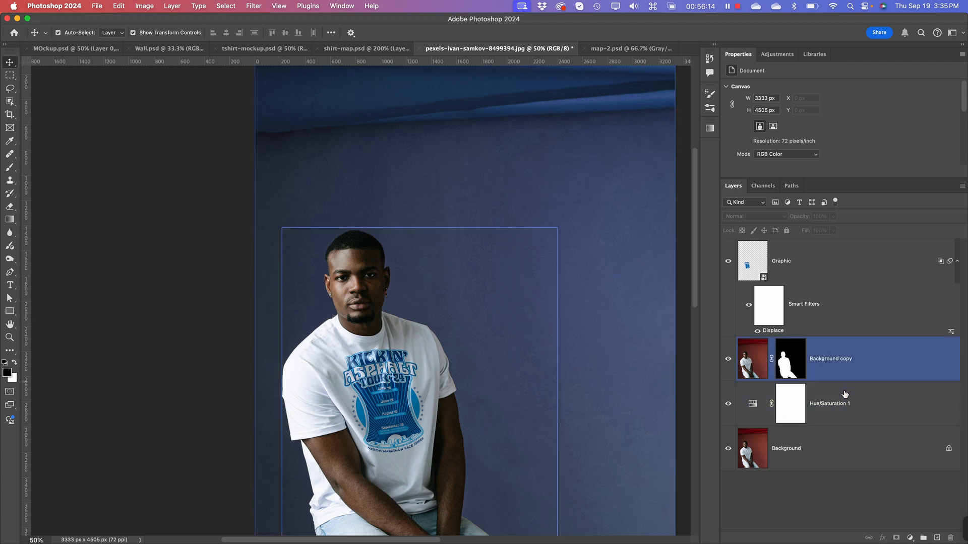
left_click(845, 399)
Step: Switch to Illustrator and copy the complete dark-shirt back artwork
key("super+Tab")
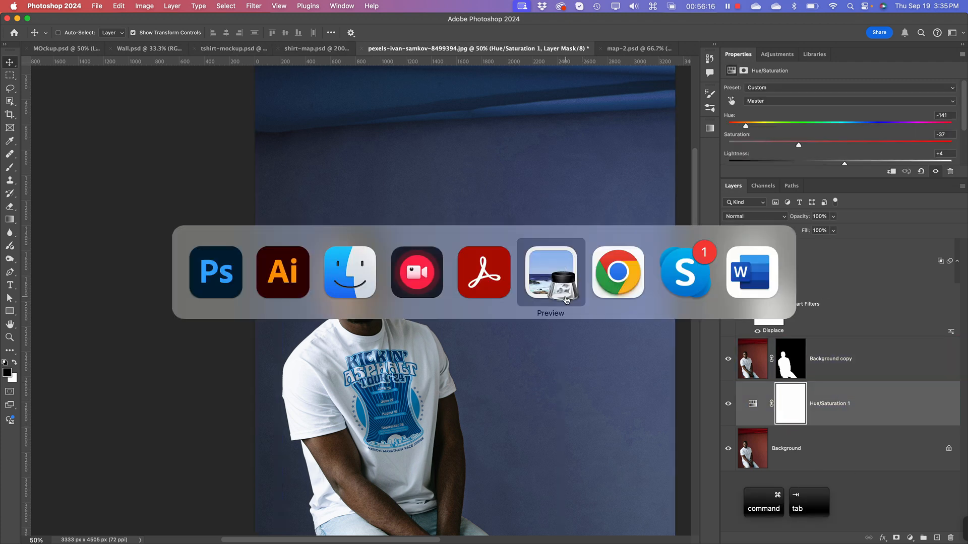
left_click(283, 272)
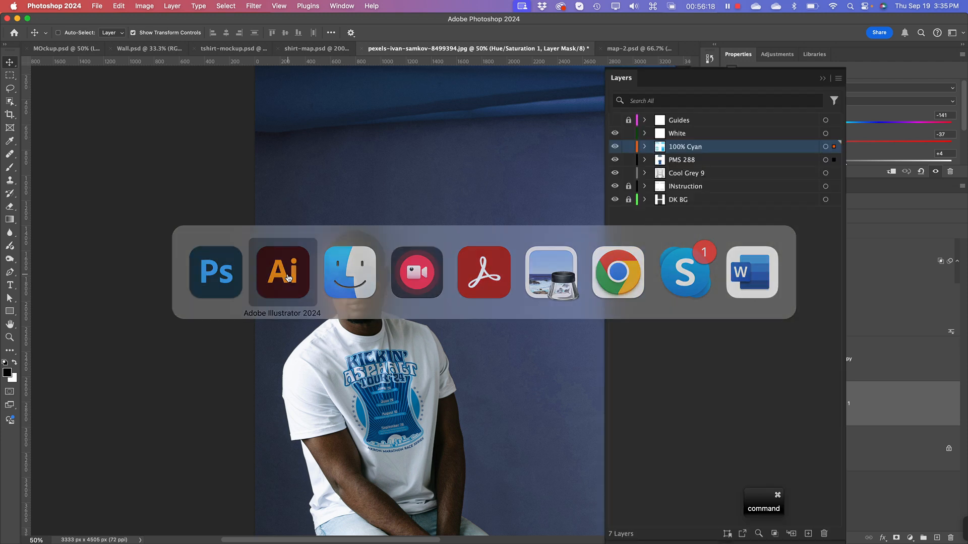
left_click_drag(98, 304, 287, 480)
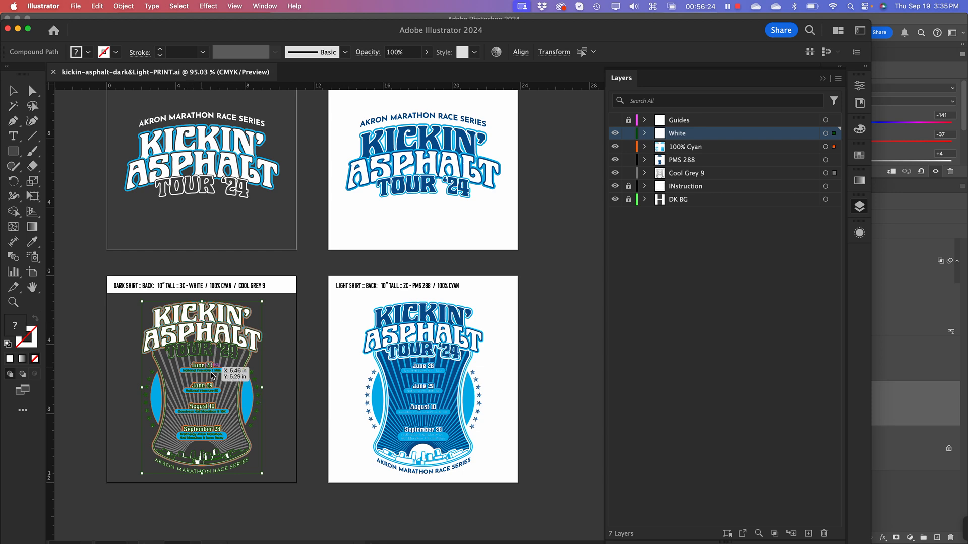
key("super+c")
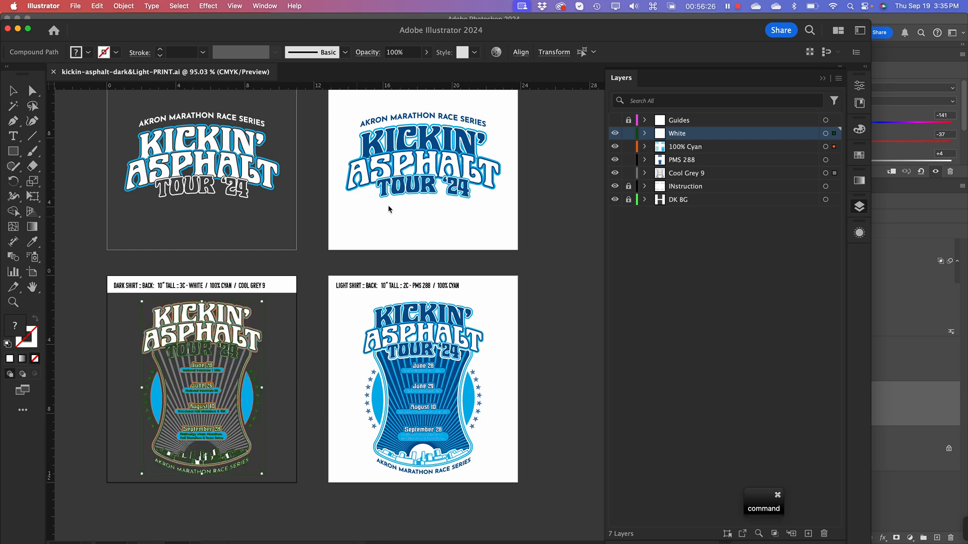
Step: Return to Photoshop and paste the artwork as a Smart Object directly above the Hue/Saturation 1 layer
key("super+Tab")
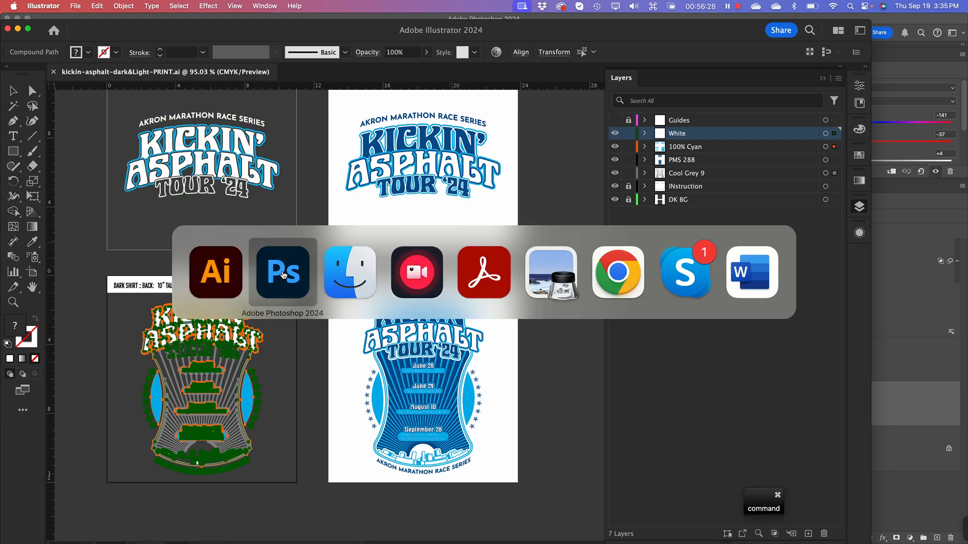
left_click(283, 275)
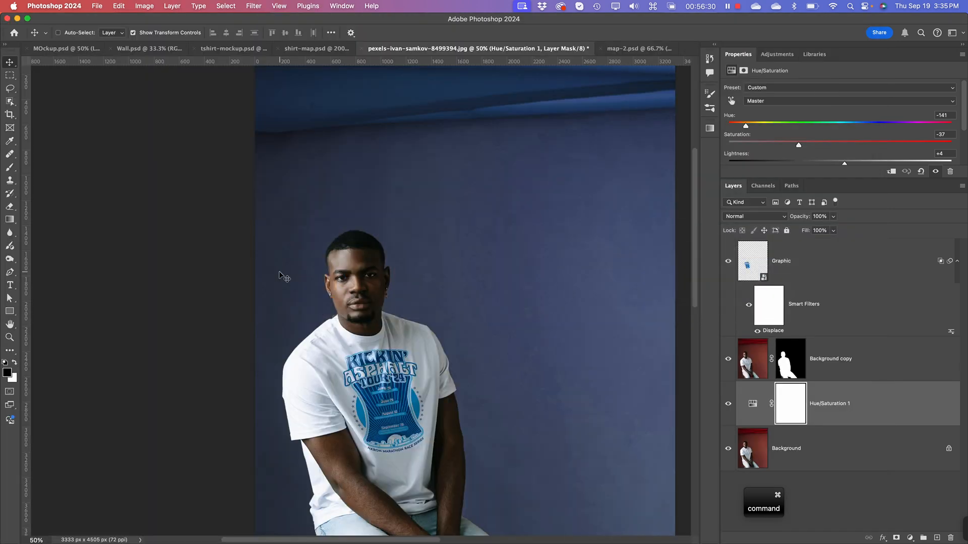
left_click(756, 411)
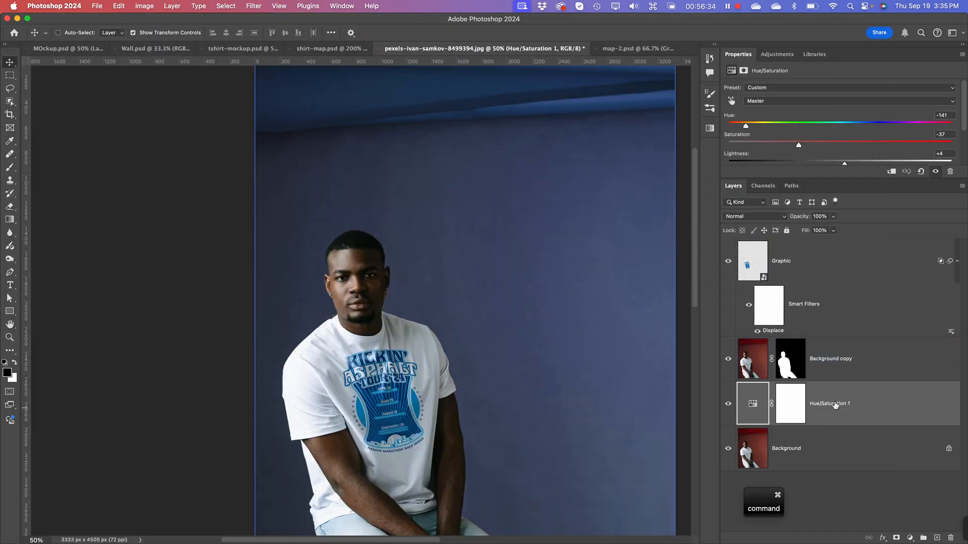
key("super+v")
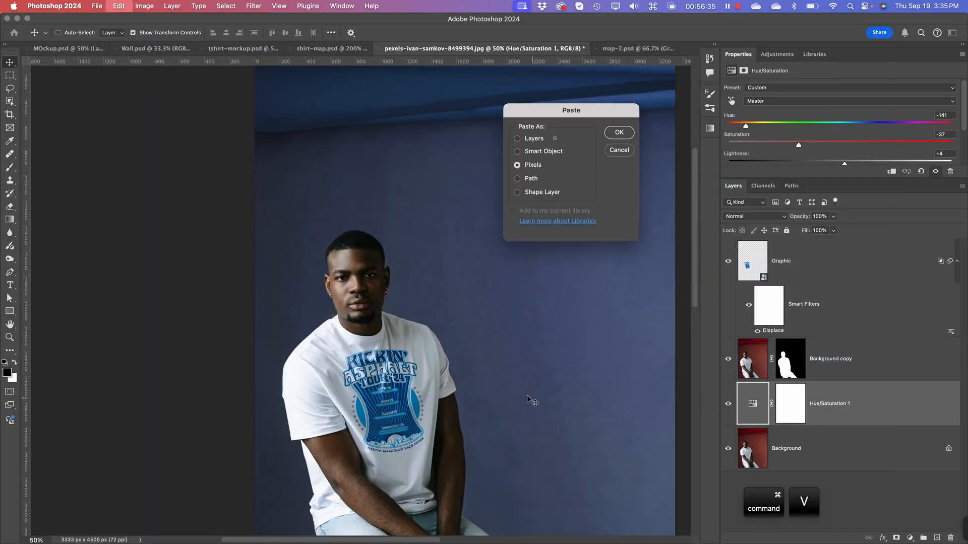
left_click(543, 152)
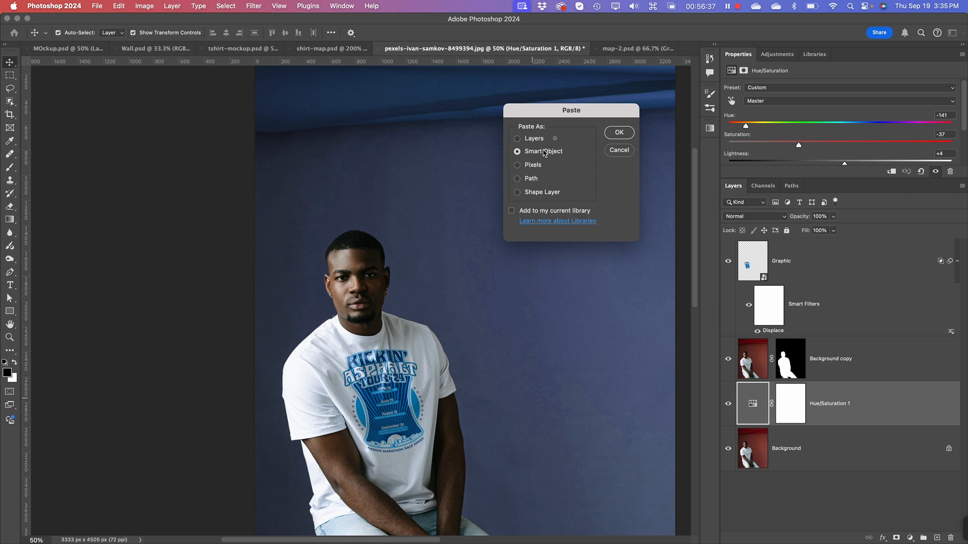
left_click(621, 134)
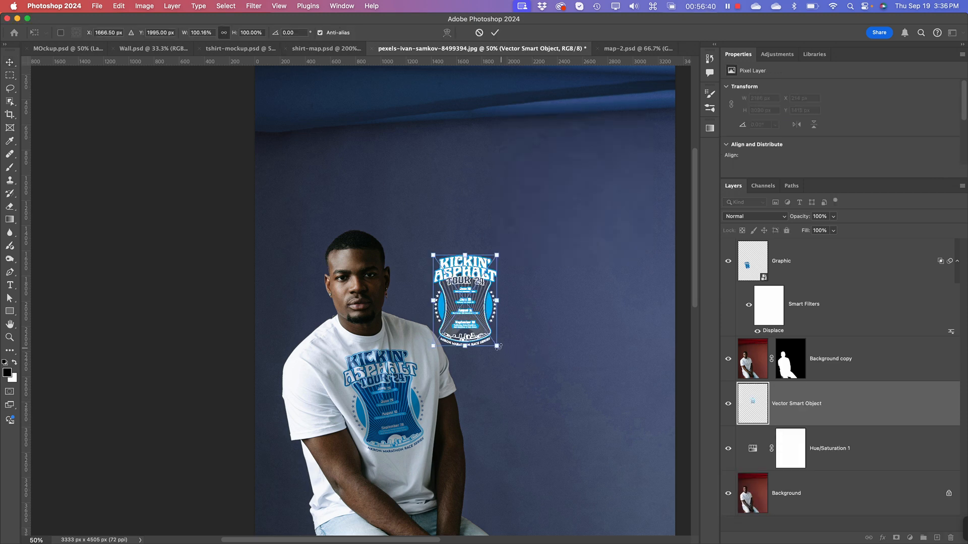
Step: Enlarge the pasted artwork to about 1415 by 2026 px and place it on the backdrop beside the man, partly behind his arm
left_click_drag(498, 346, 611, 510)
left_click_drag(544, 445, 527, 422)
key("super+minus")
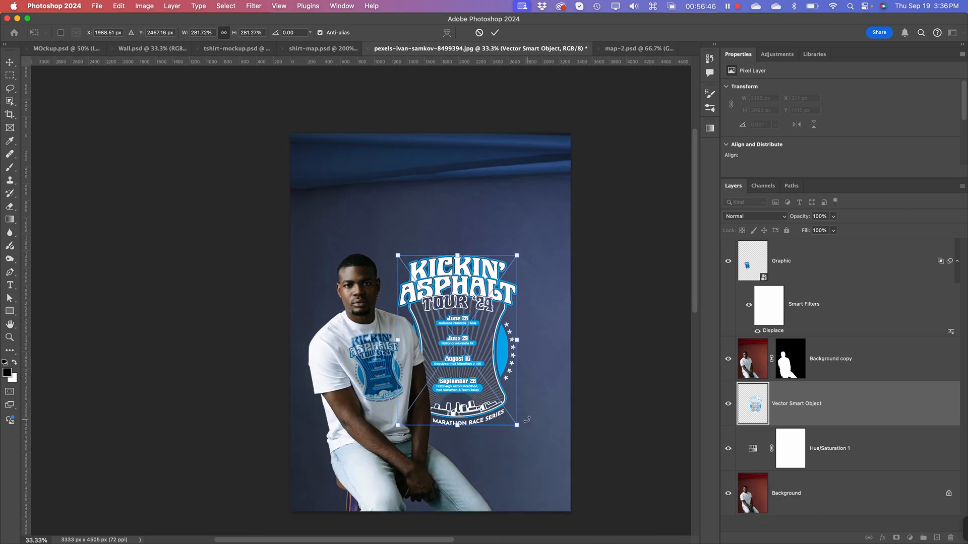
left_click_drag(469, 364, 482, 383)
left_click_drag(481, 392, 472, 368)
key("Return")
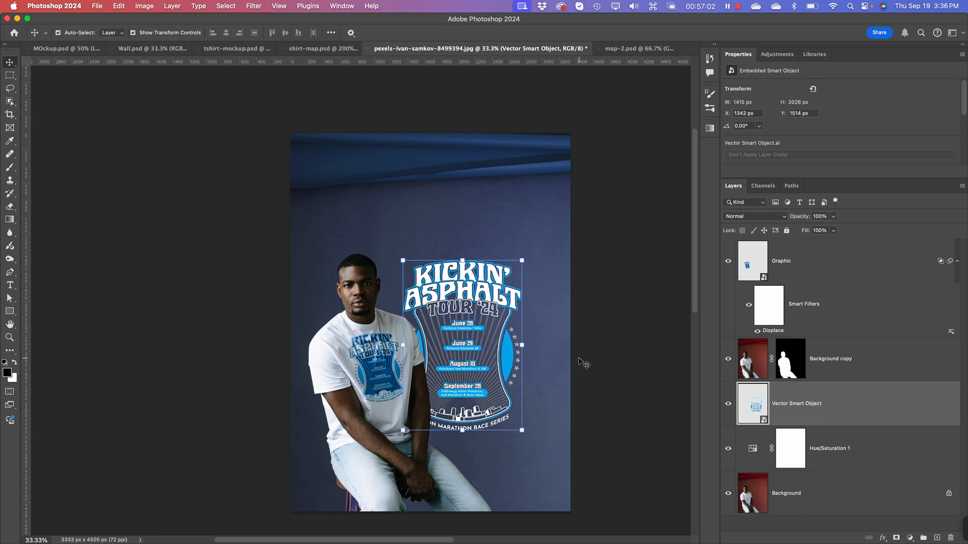
key("super+equal")
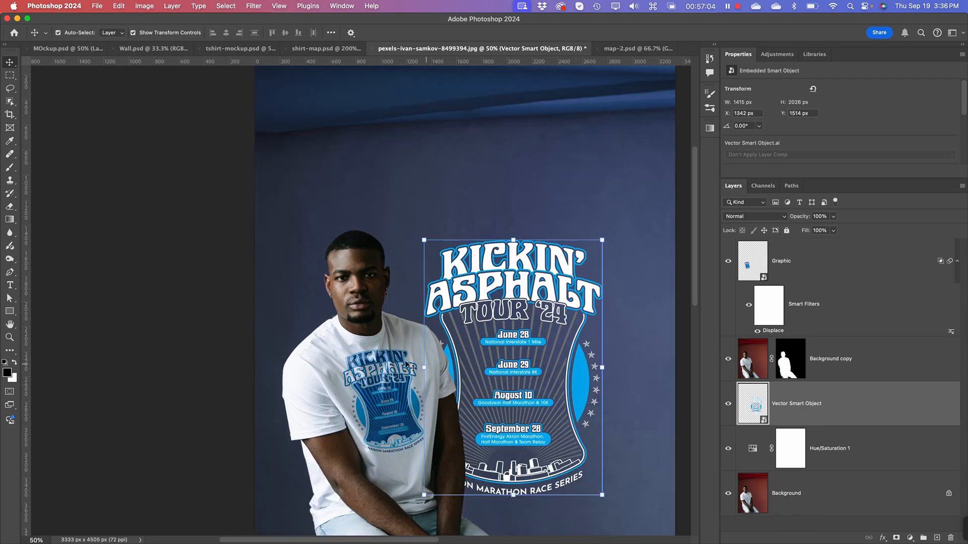
key("space")
left_click_drag(503, 499, 399, 434)
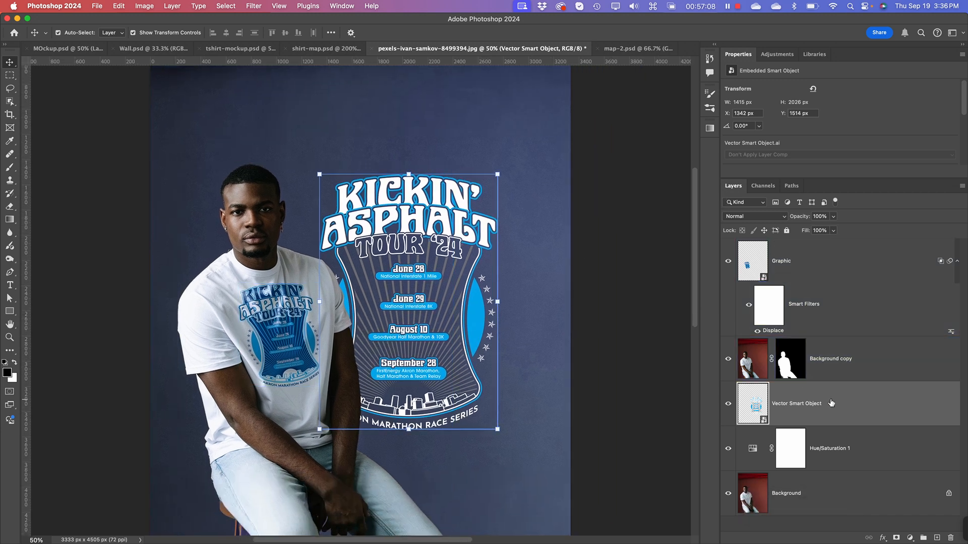
left_click(832, 216)
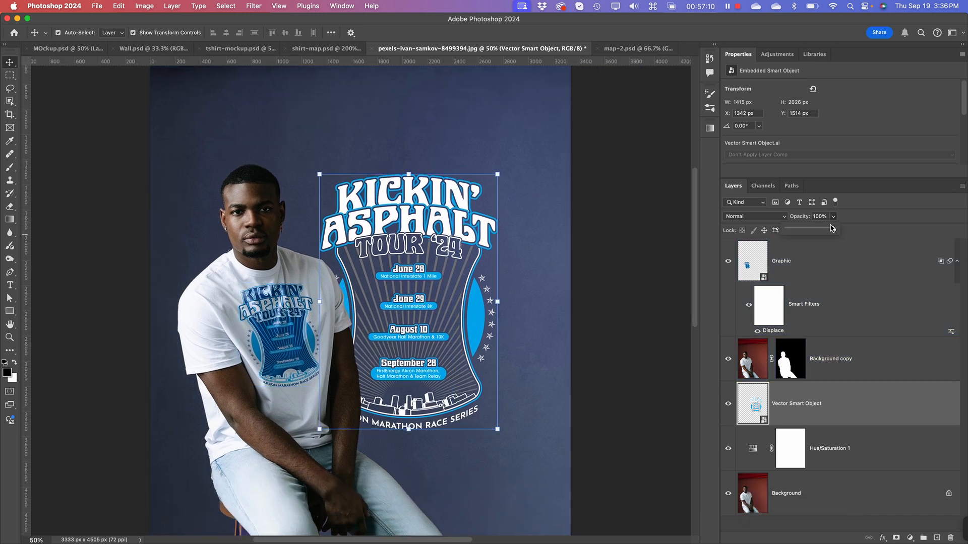
left_click_drag(834, 231, 867, 232)
Step: Blend the pasted artwork into the wall texture by splitting the shadow end of its Blend If Underlying Layer range to 0 / 93
right_click(739, 406)
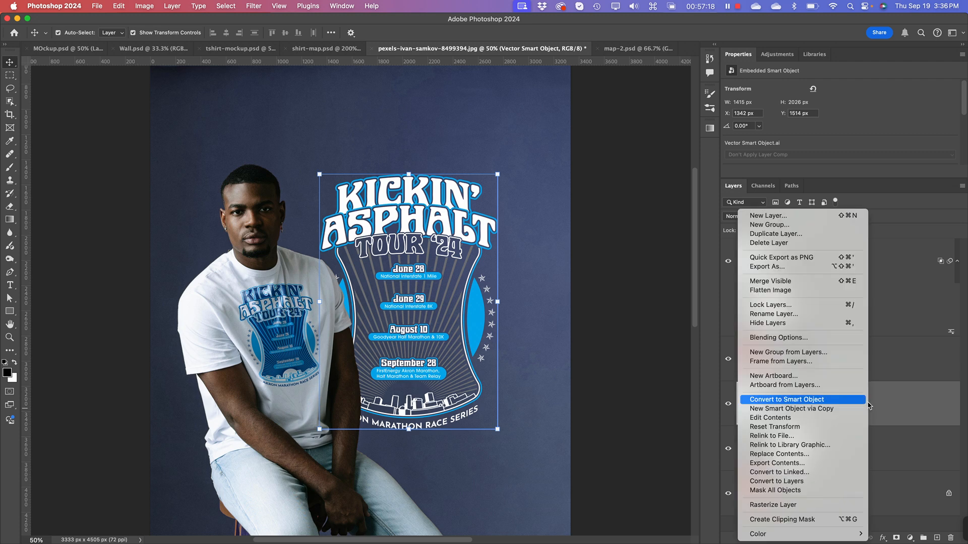
left_click(828, 339)
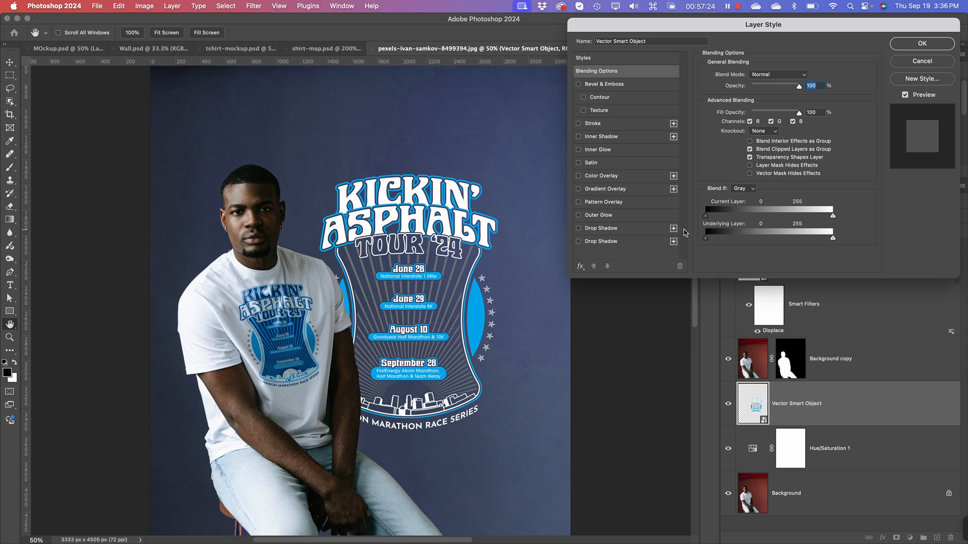
key("super+equal")
key("super+equal")
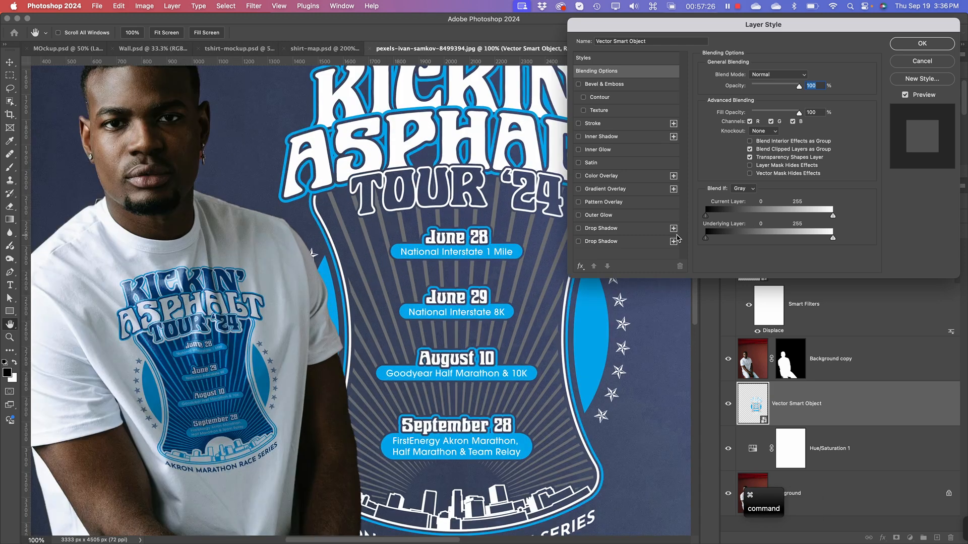
left_click_drag(403, 209, 325, 250)
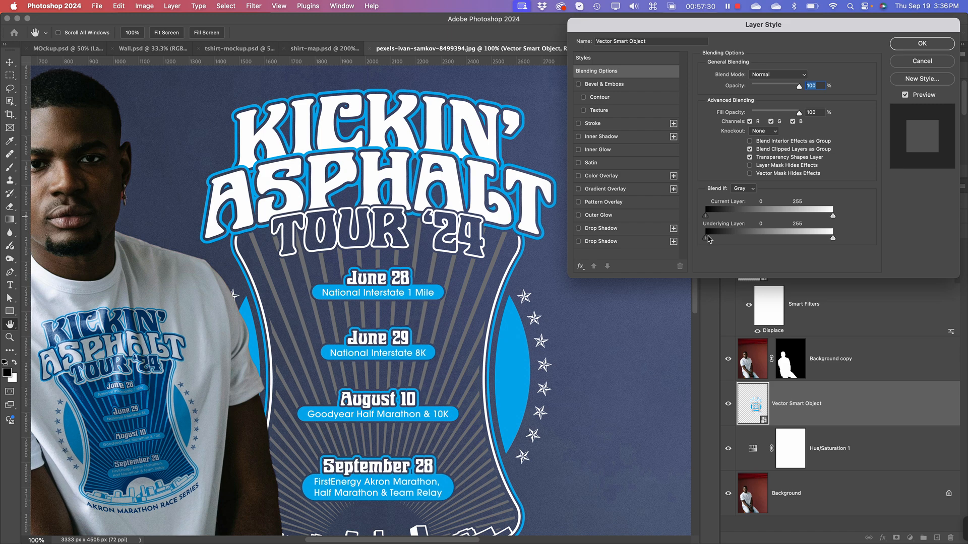
key("alt")
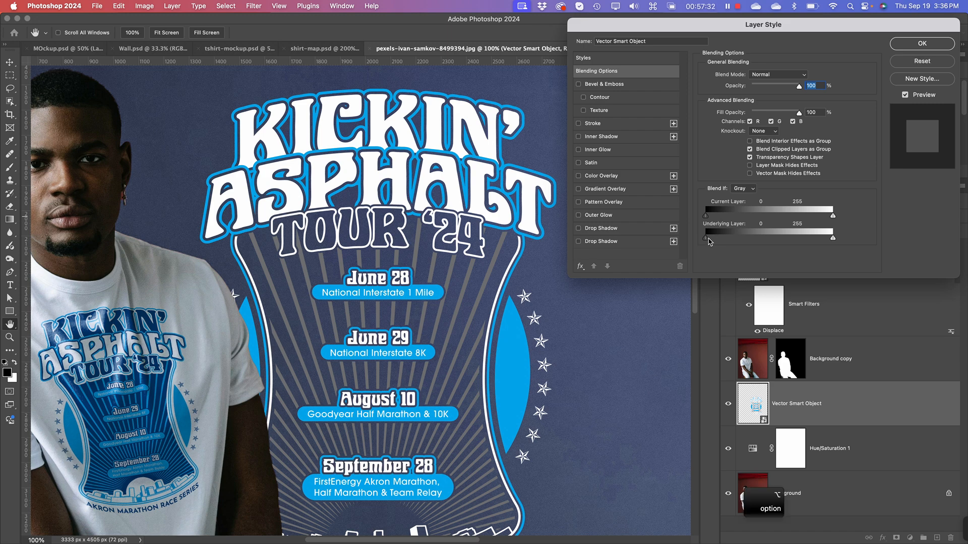
left_click_drag(707, 241, 755, 239)
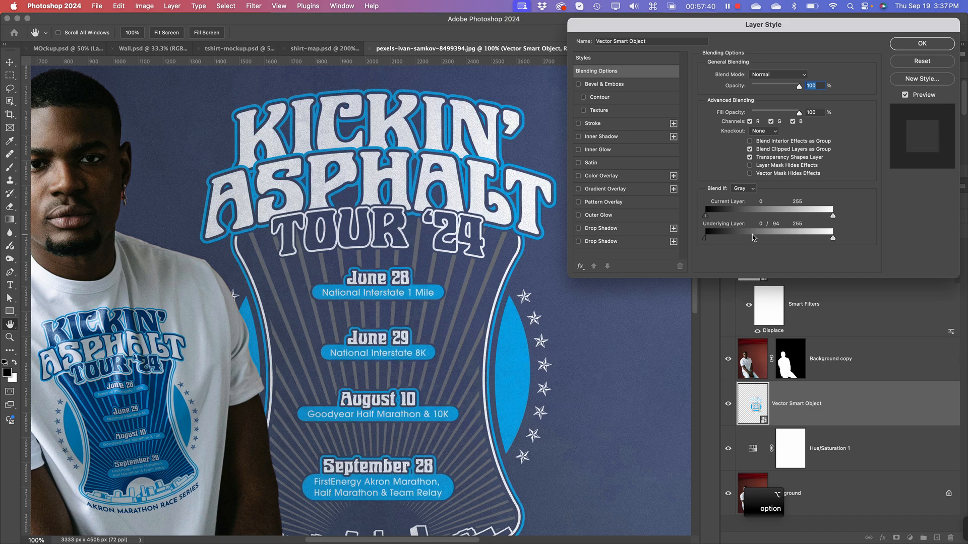
left_click_drag(753, 238, 752, 238)
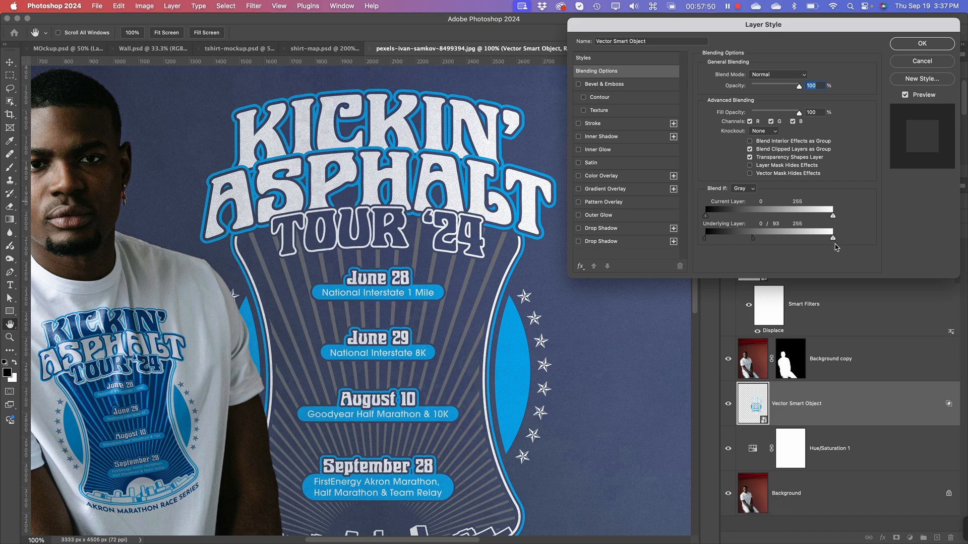
key("alt")
left_click_drag(834, 242, 858, 243)
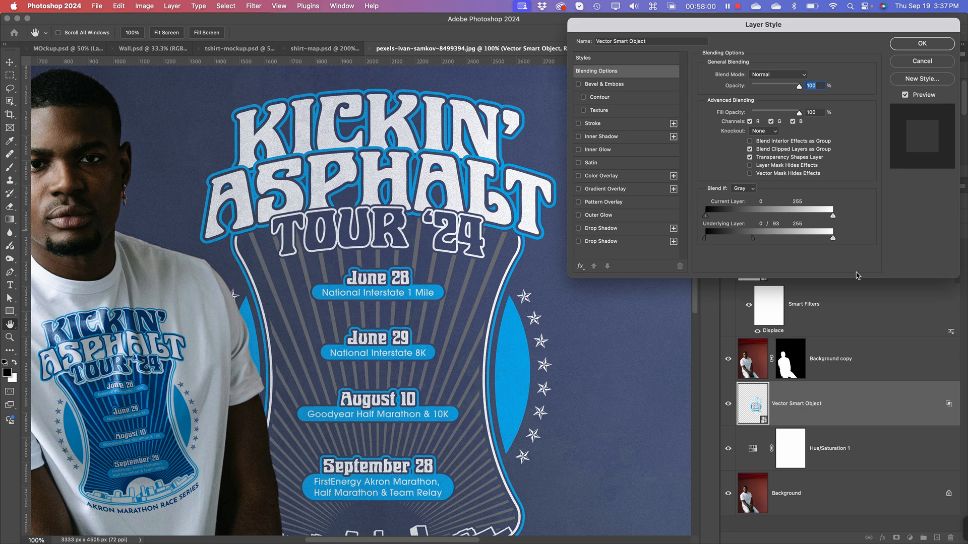
left_click(932, 47)
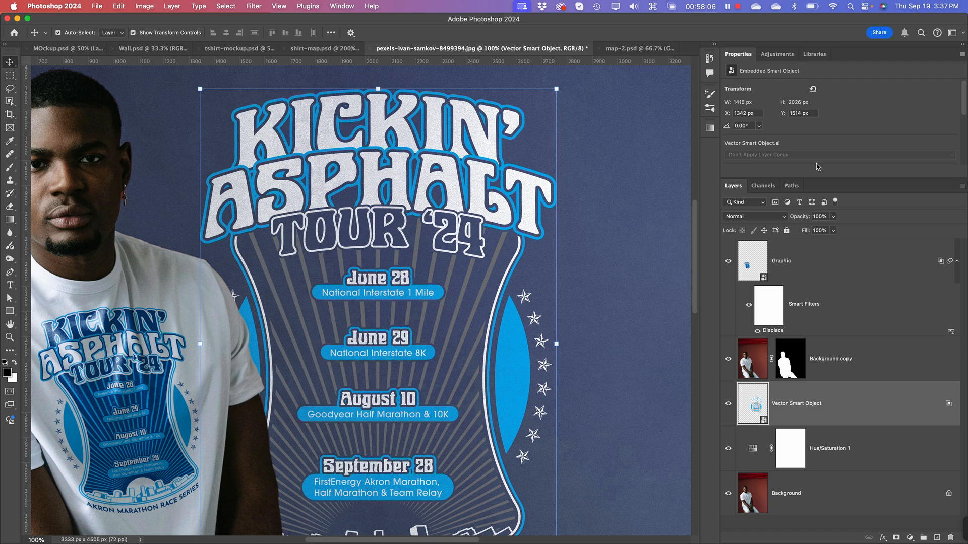
Step: Inspect the blended artwork's edges and wall texture around the title lettering up close
key("super+minus")
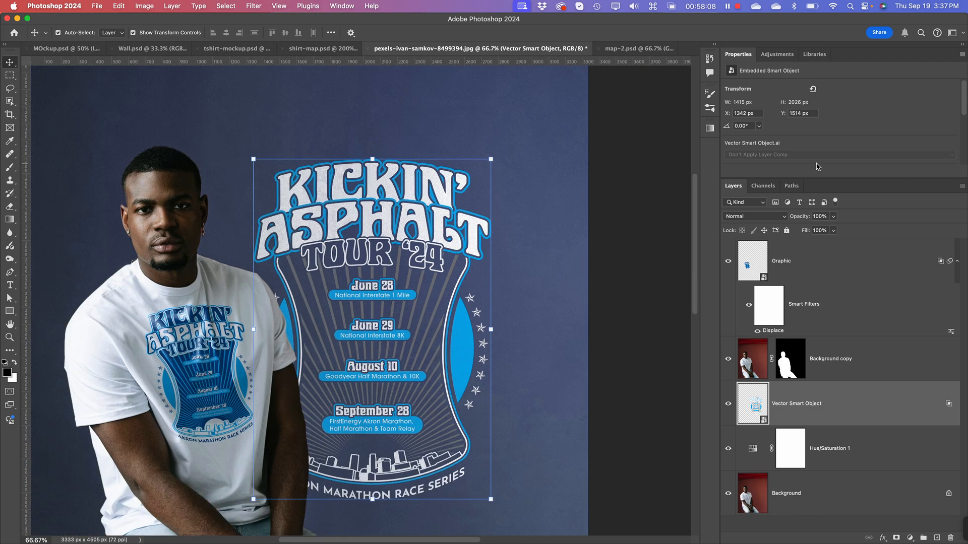
key("super+equal")
key("super+equal")
key("space")
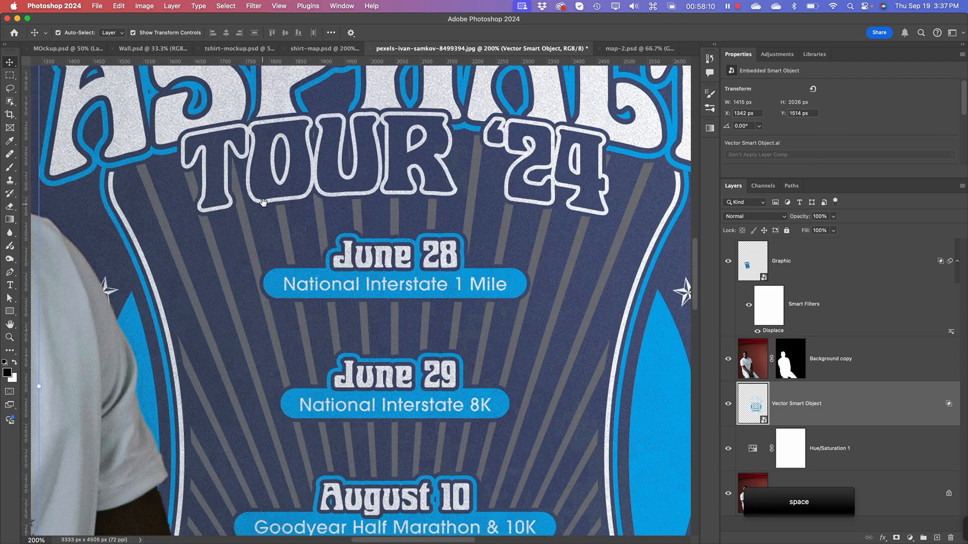
left_click_drag(263, 203, 385, 310)
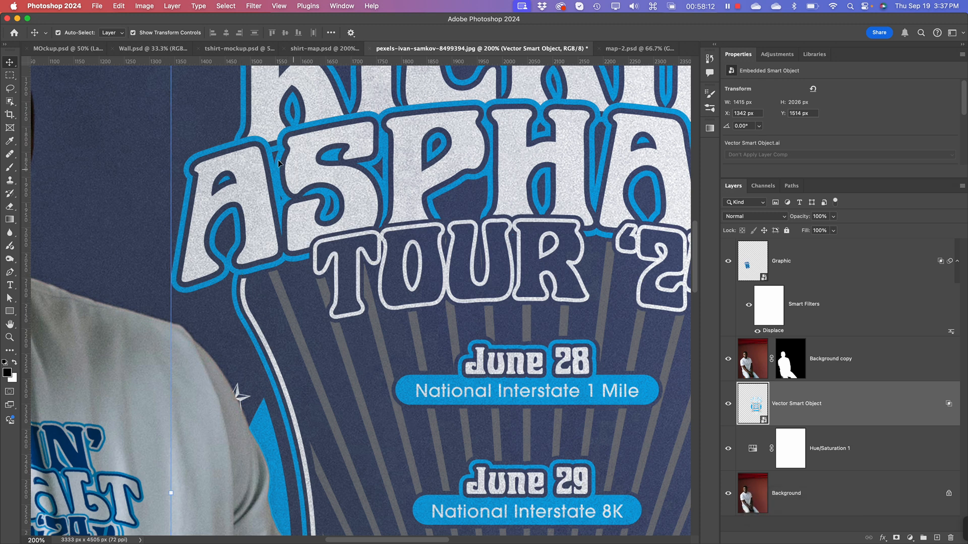
Step: Soften the backdrop artwork with a Gaussian Blur smart filter of 0.8 pixels radius
left_click(799, 429)
left_click(231, 6)
mouse_move(249, 6)
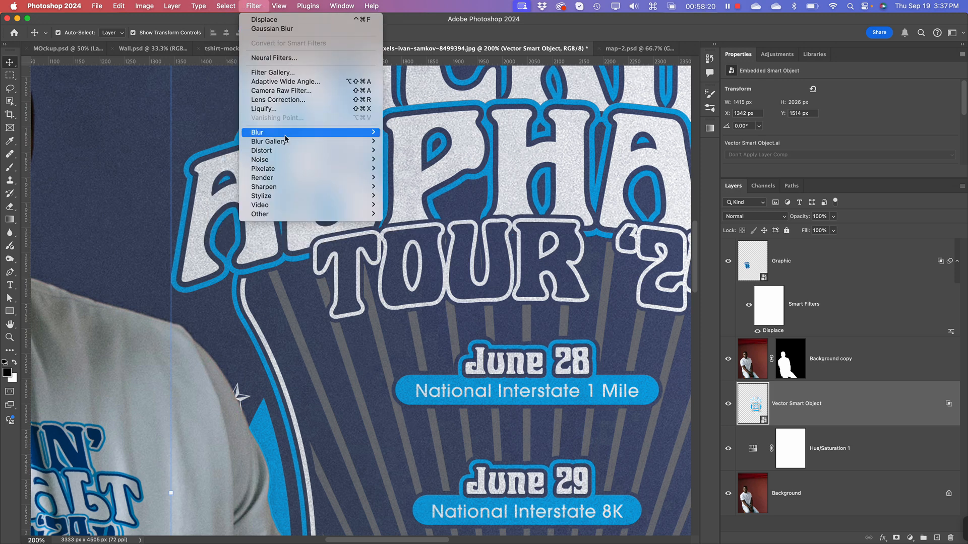
left_click(272, 29)
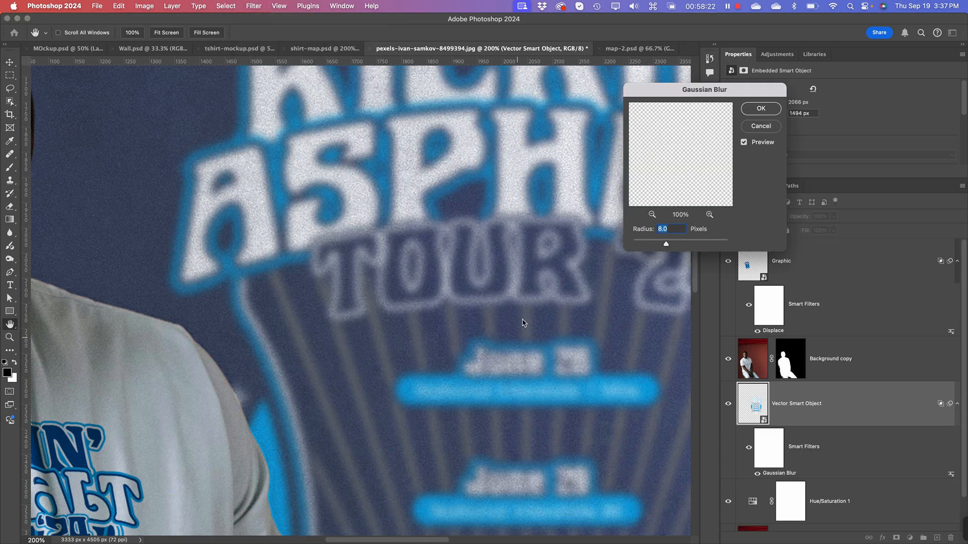
left_click(652, 243)
left_click_drag(652, 244, 639, 245)
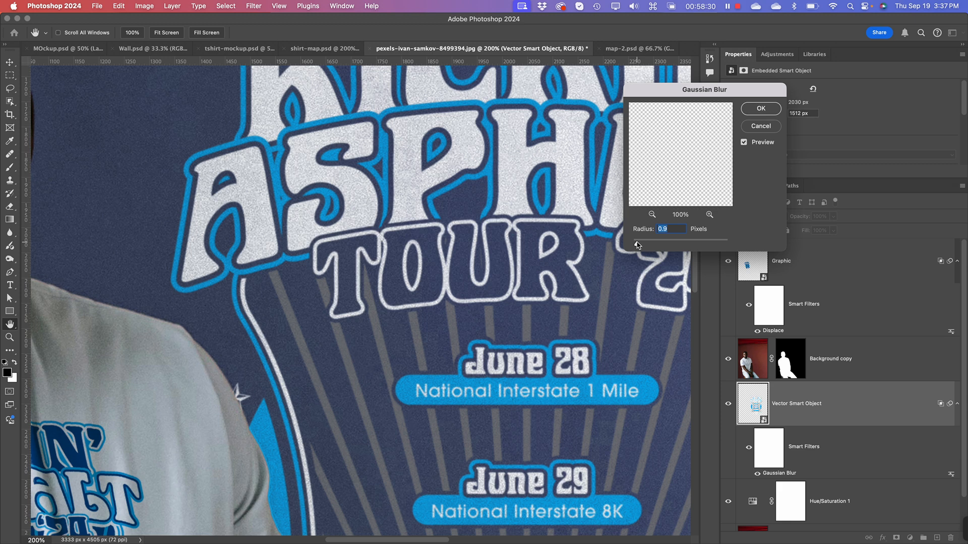
left_click_drag(638, 245, 638, 245)
key("super+minus")
key("super+minus")
key("super+minus")
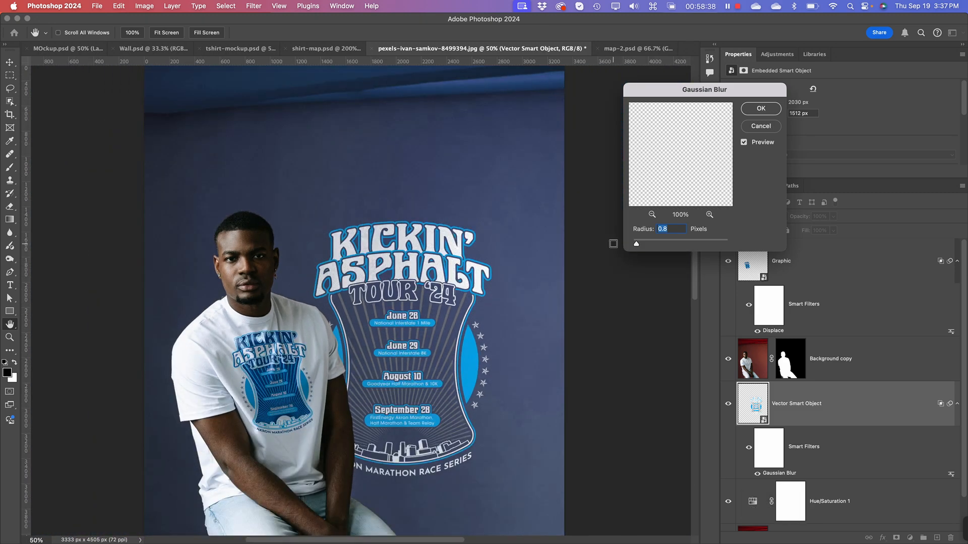
left_click(754, 107)
key("v")
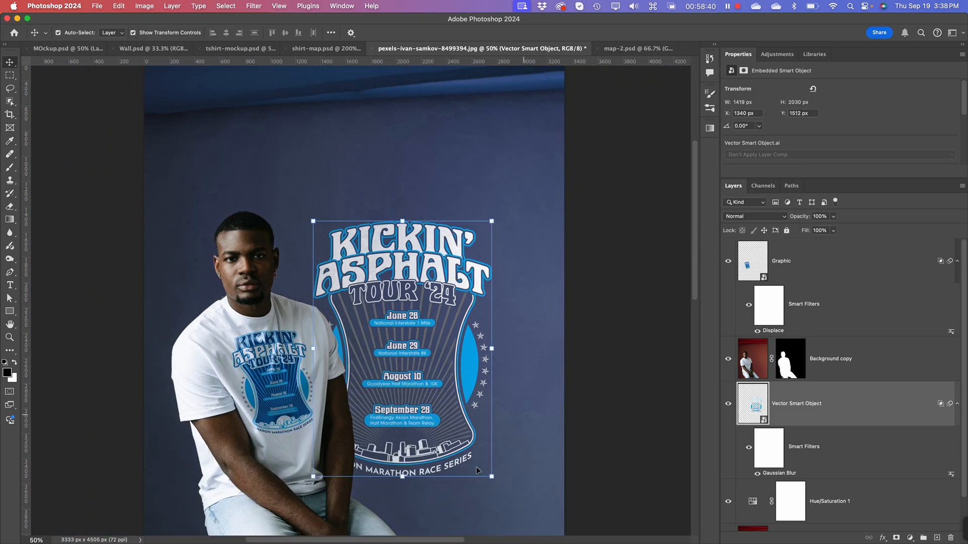
Step: Lower the opacity of the masked man layer, Background copy, to 85%
key("space")
scroll(561, 437, "down", 5)
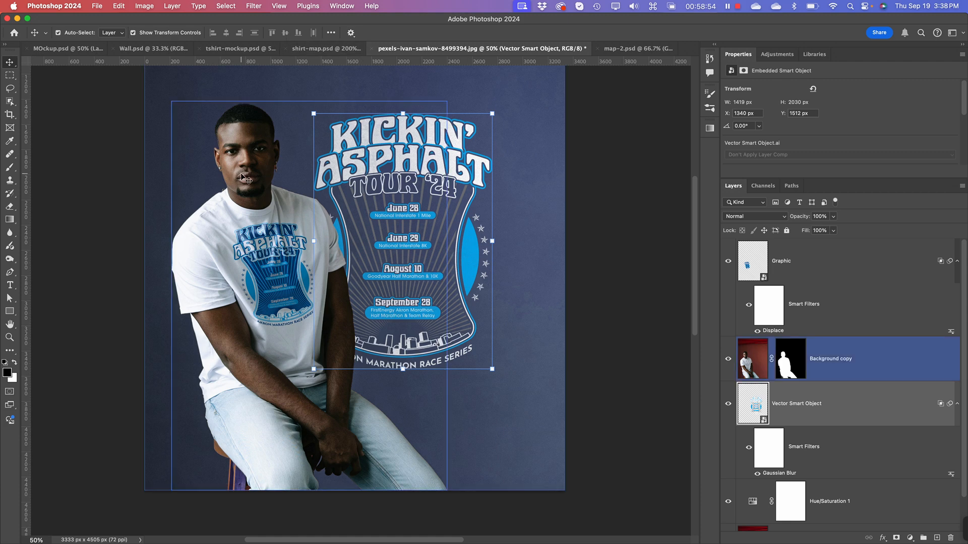
left_click(752, 372)
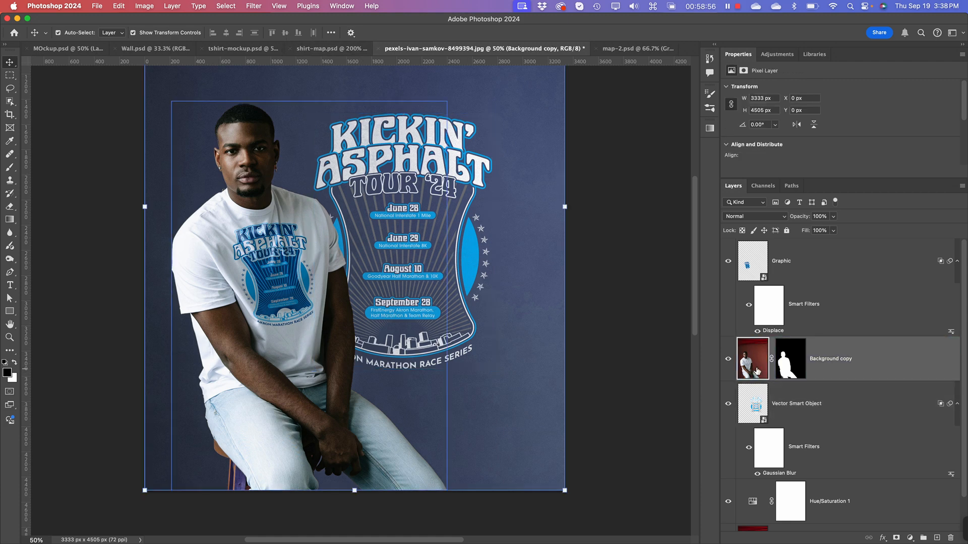
left_click(834, 218)
mouse_move(834, 231)
left_mouse_down()
mouse_move(773, 236)
mouse_move(828, 233)
left_mouse_up()
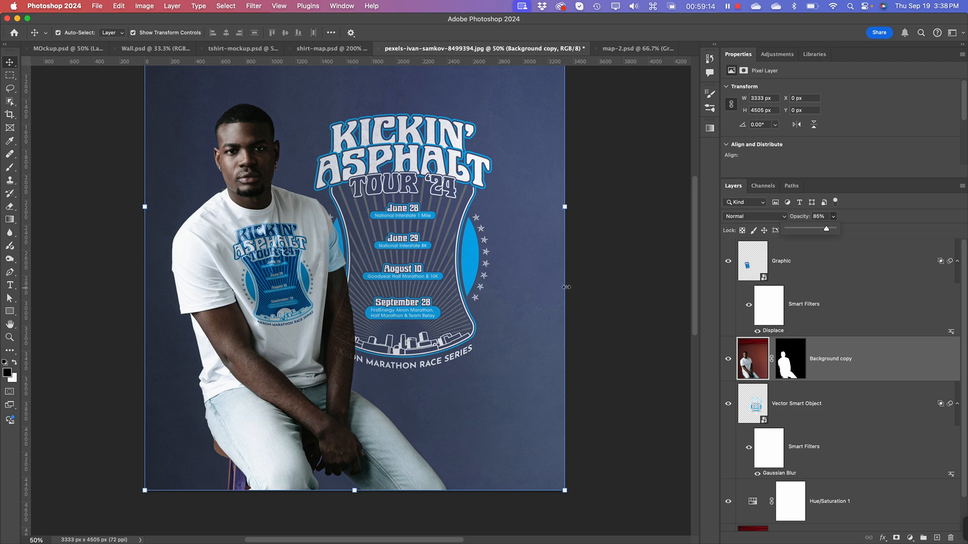
left_click(340, 238)
key("space")
left_click_drag(408, 241, 416, 282)
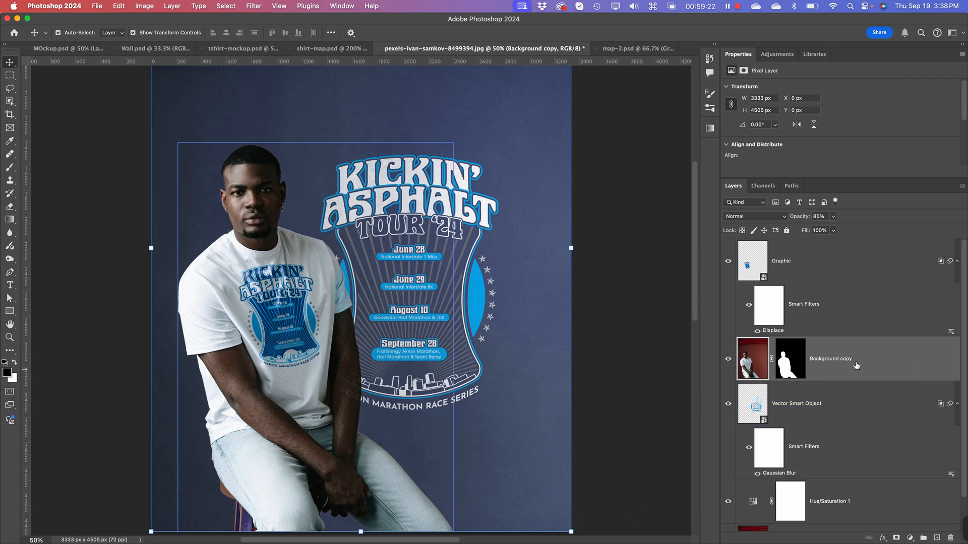
Step: Set the Background copy layer's opacity to 88% and compare the image with that layer hidden and shown
left_click(833, 216)
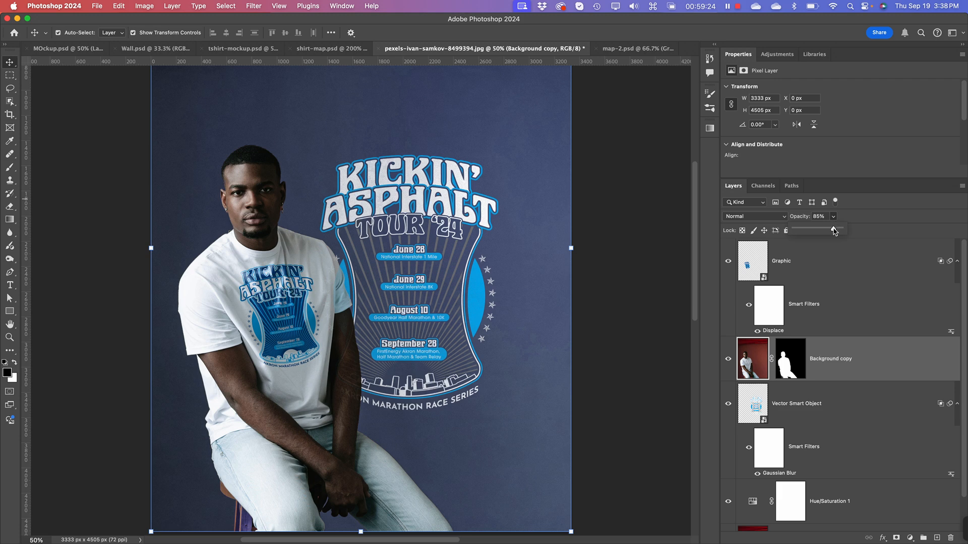
left_click_drag(836, 233, 872, 233)
left_click(869, 242)
left_click_drag(841, 232, 837, 231)
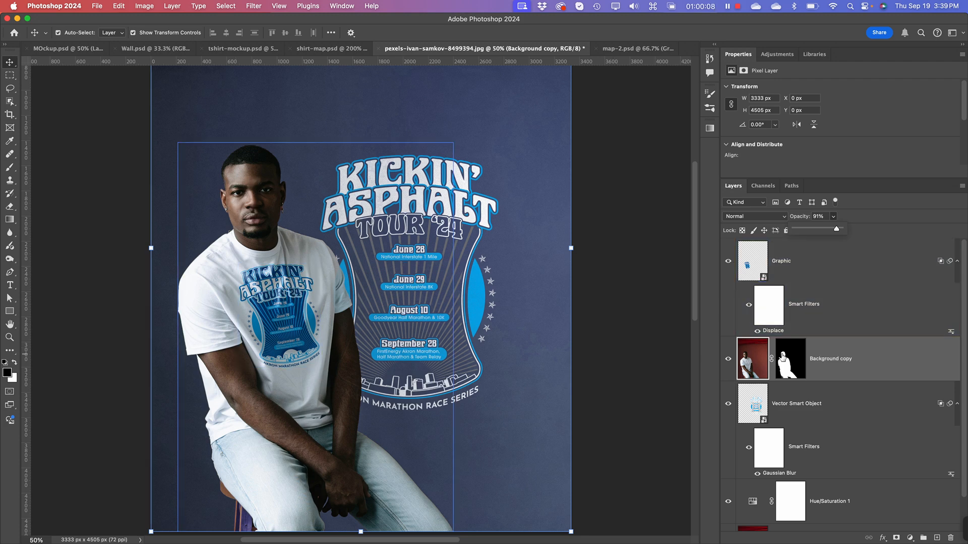
left_click_drag(838, 230, 836, 230)
left_click(729, 359)
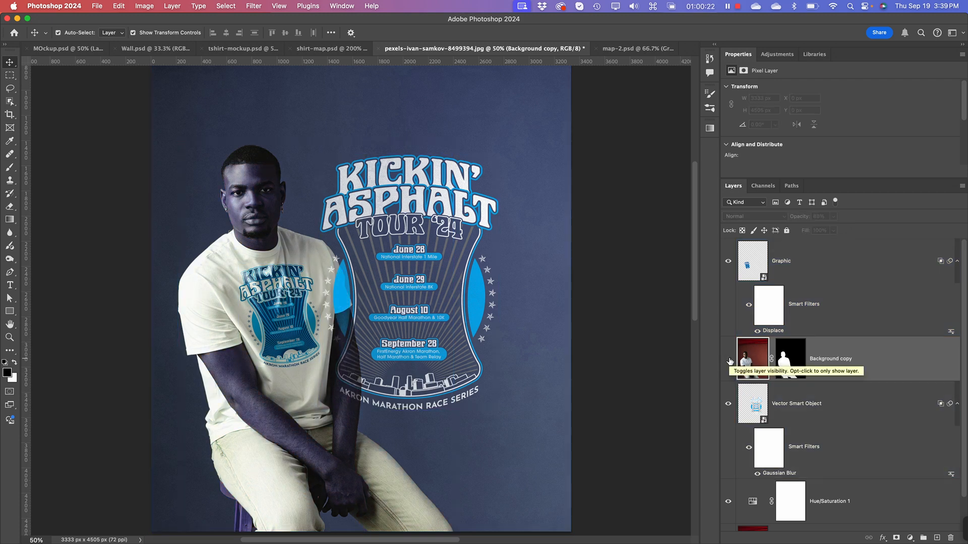
left_click(728, 360)
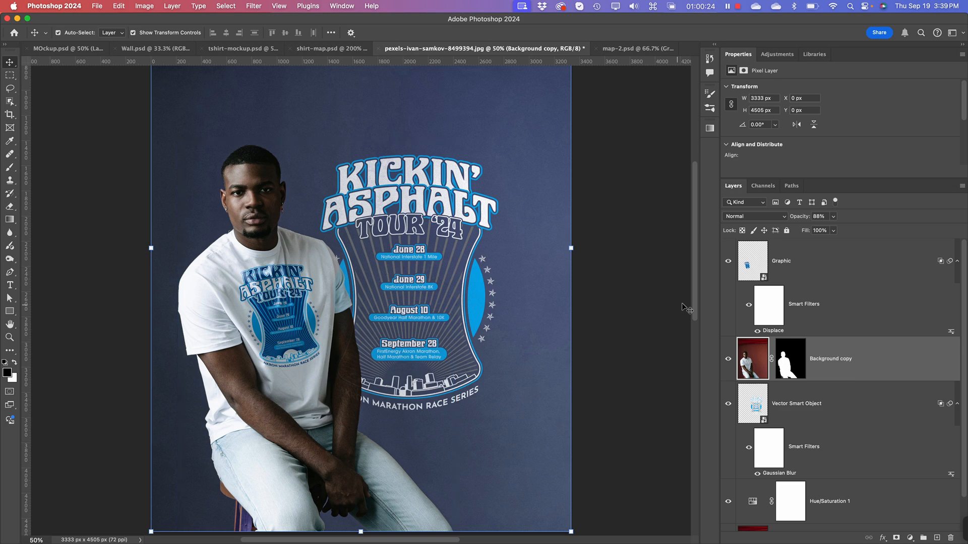
Step: Set the masked man layer's opacity to 90%
left_click(790, 334, "shift")
left_click(833, 217)
mouse_move(835, 232)
left_mouse_down()
mouse_move(854, 235)
mouse_move(834, 235)
left_mouse_up()
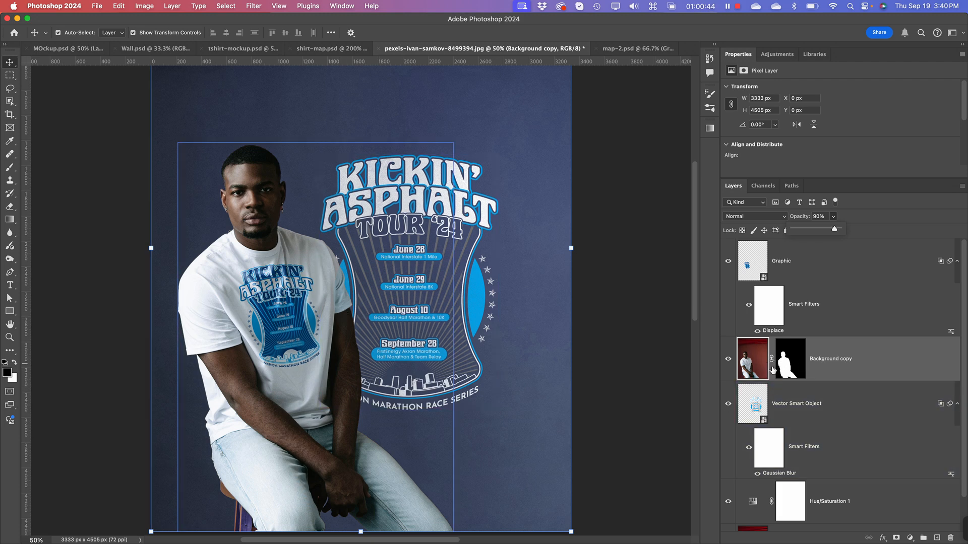
Step: Add a layer mask to the backdrop artwork and load the man's silhouette from the Background copy mask as a selection
left_click(768, 413)
left_click(760, 407)
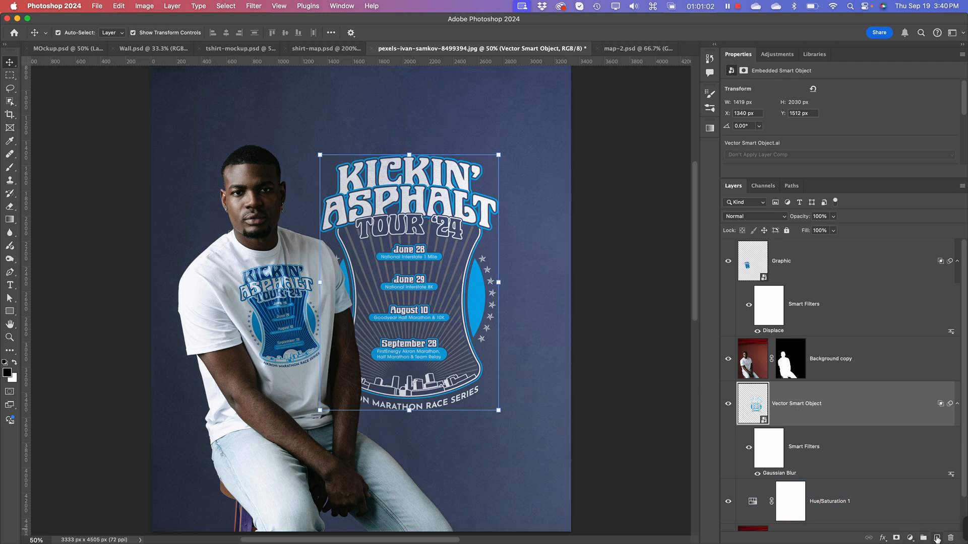
left_click(896, 539)
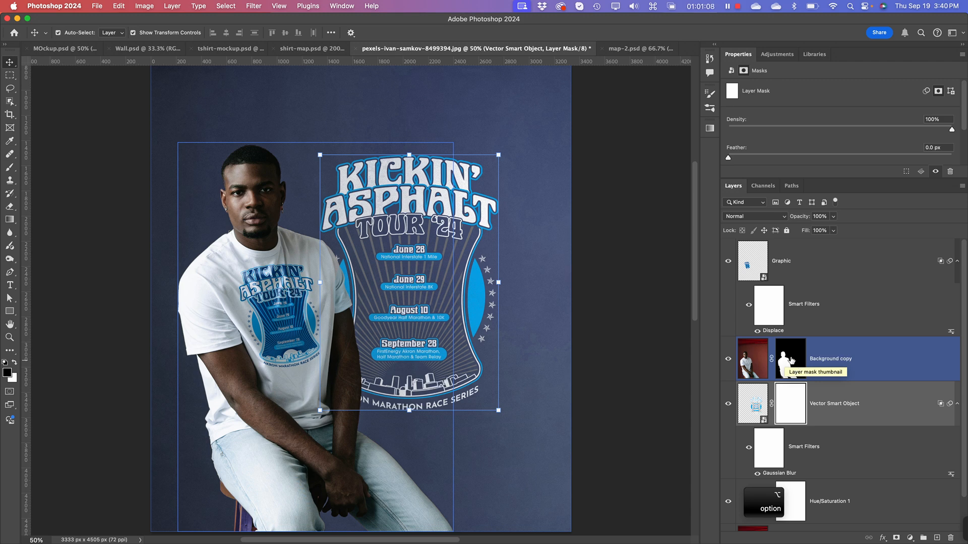
left_click(792, 360, "alt")
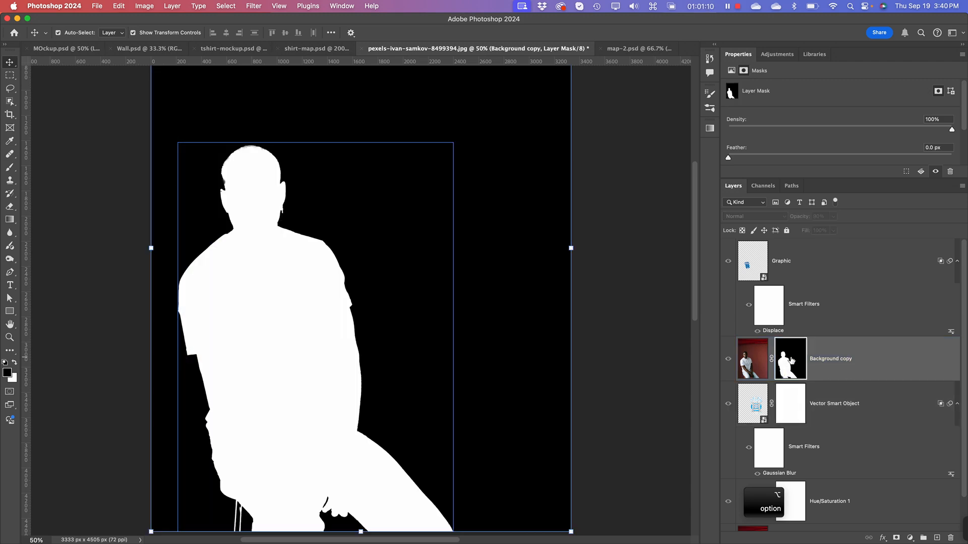
left_click(790, 360, "super")
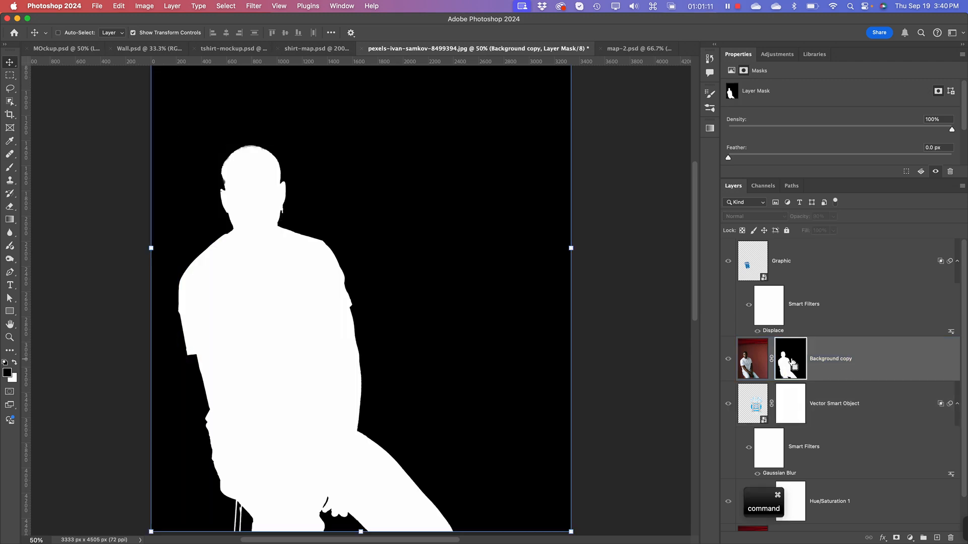
left_click(765, 363)
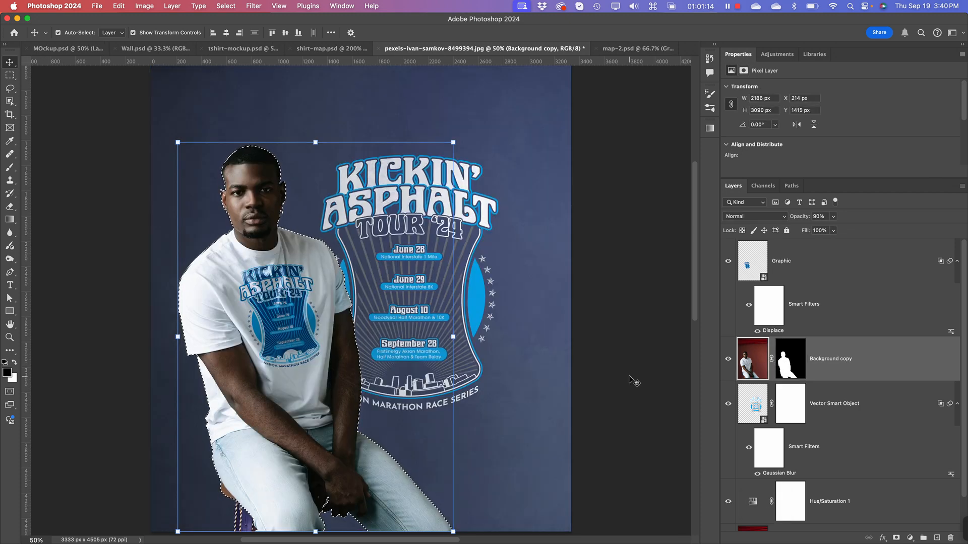
left_click(795, 413)
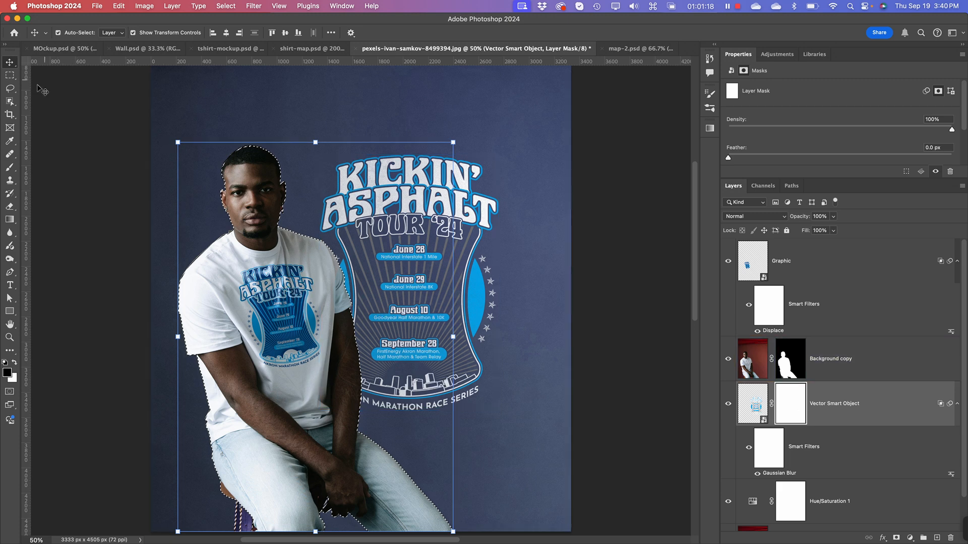
Step: Paint black on the artwork's layer mask with a soft 166 px brush over the man's arm and sleeve
left_click(9, 167)
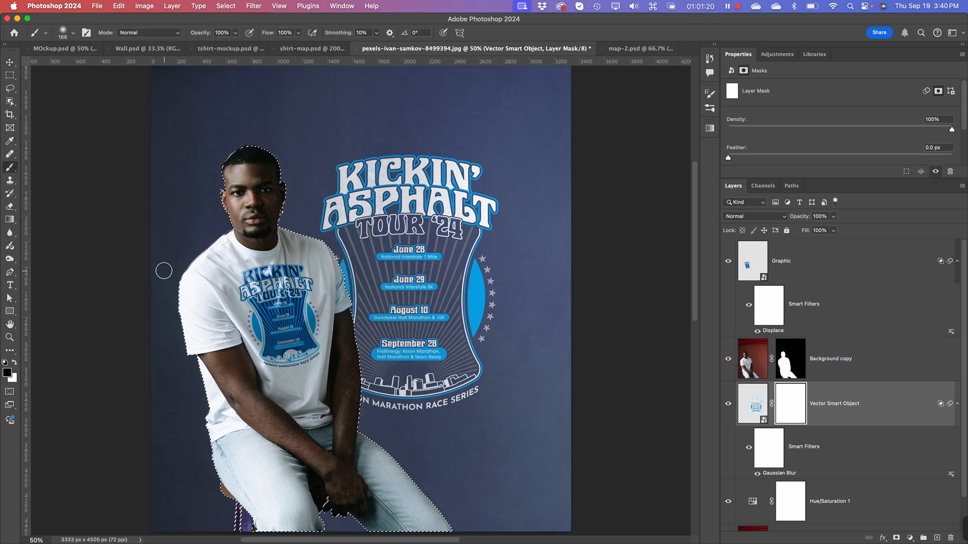
key("super+equal")
key("super+equal")
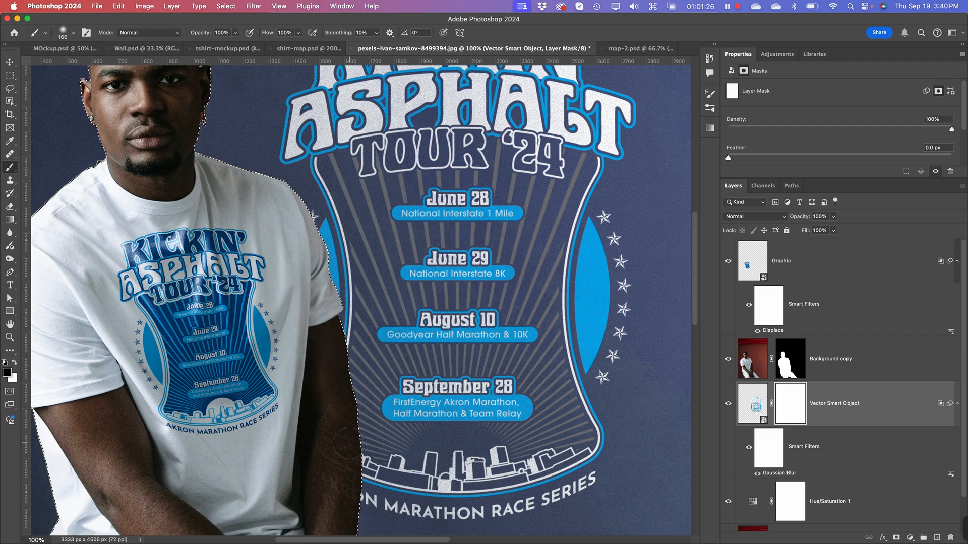
mouse_move(350, 443)
left_mouse_down()
mouse_move(295, 288)
mouse_move(286, 322)
left_mouse_up()
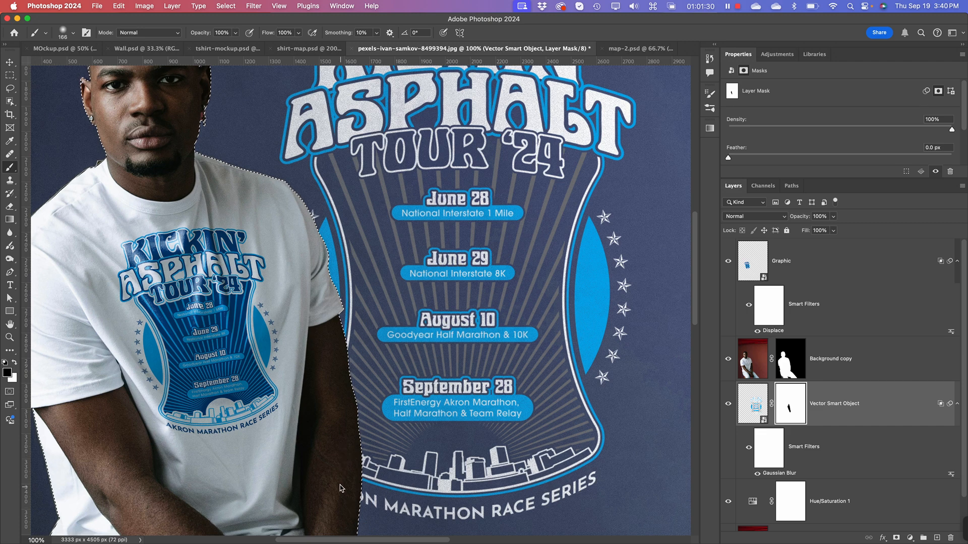
Step: Enlarge the brush to 220 px and mask out the remaining artwork overlapping the man's sleeve and forearm
right_click(320, 420)
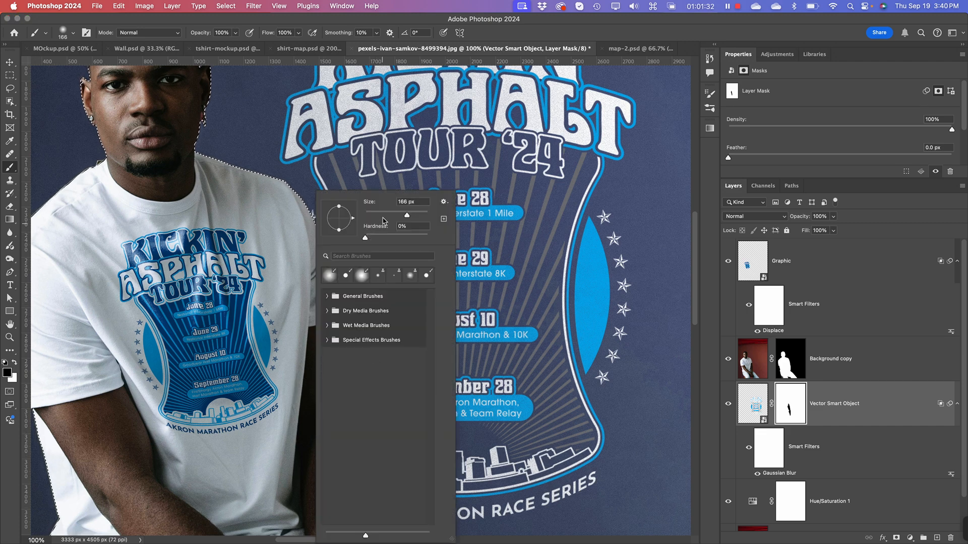
left_click_drag(407, 215, 413, 216)
left_click(305, 273)
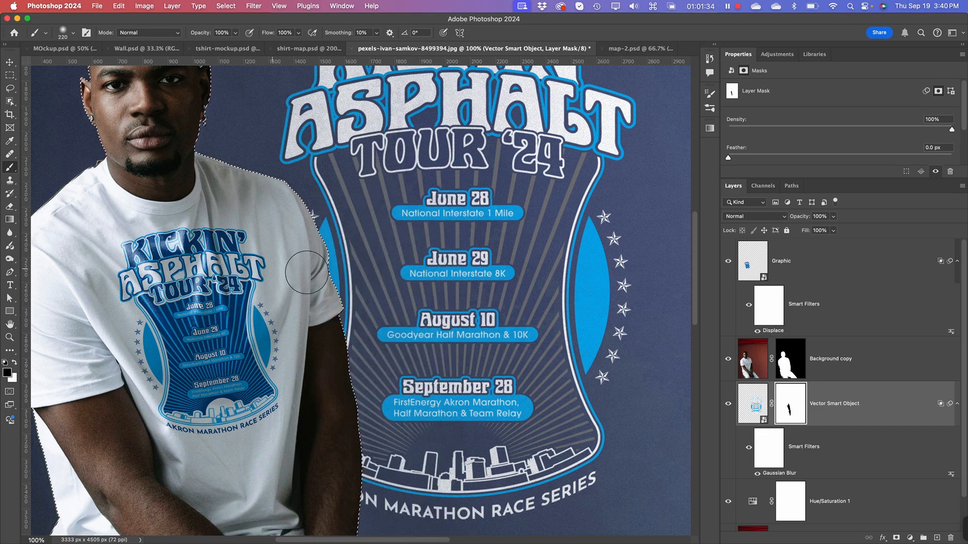
mouse_move(307, 272)
left_mouse_down()
mouse_move(334, 260)
mouse_move(311, 244)
left_mouse_up()
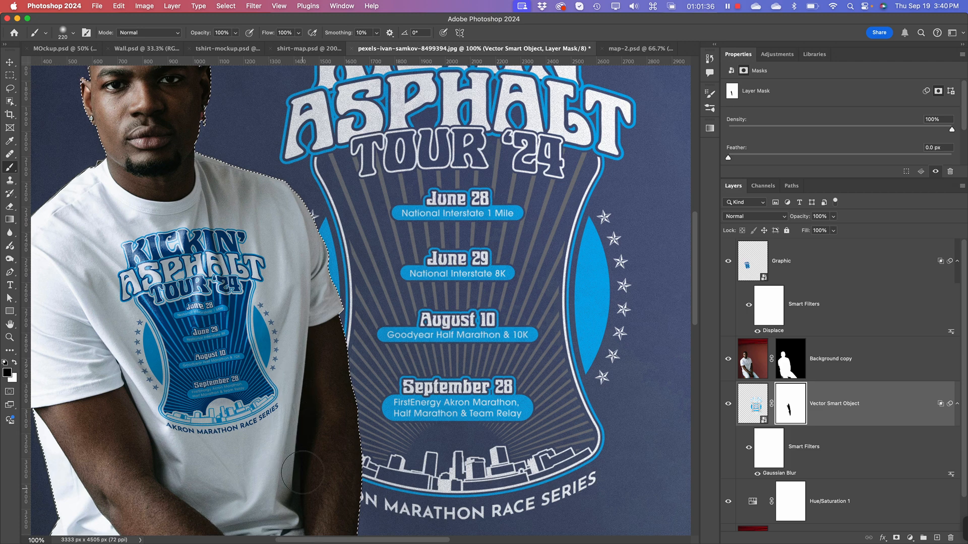
left_click_drag(342, 487, 369, 500)
key("super+minus")
key("super+minus")
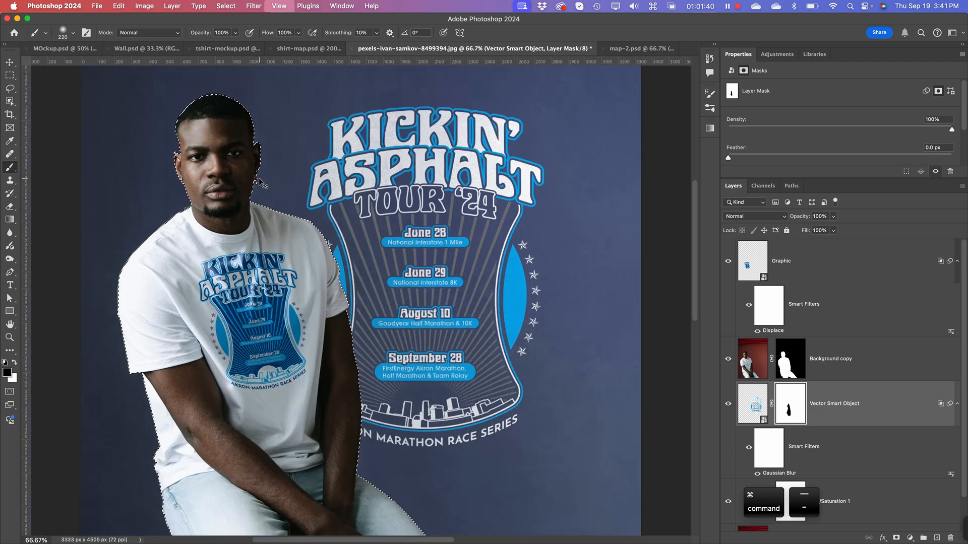
Step: Clear the silhouette selection and deselect all layers
left_click(9, 63)
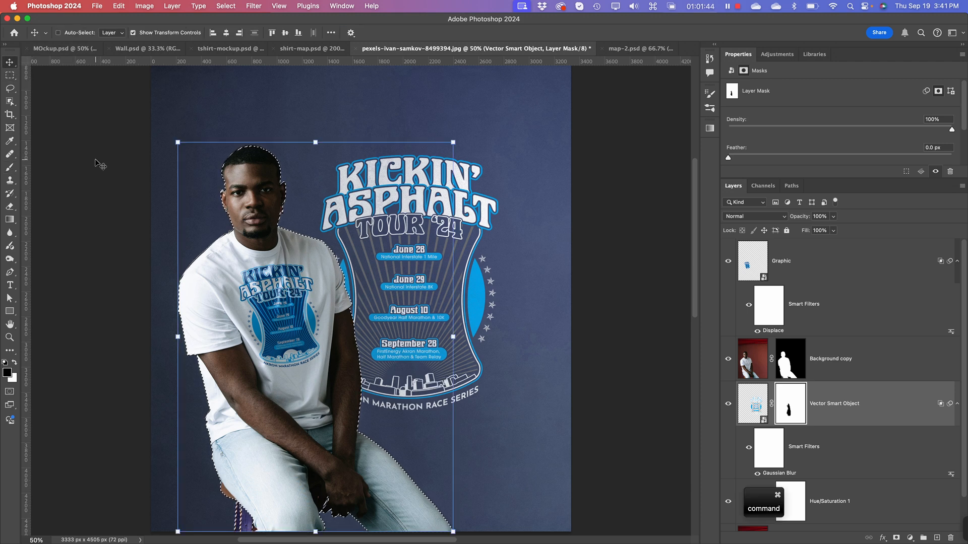
key("super+d")
left_click(115, 187, "super")
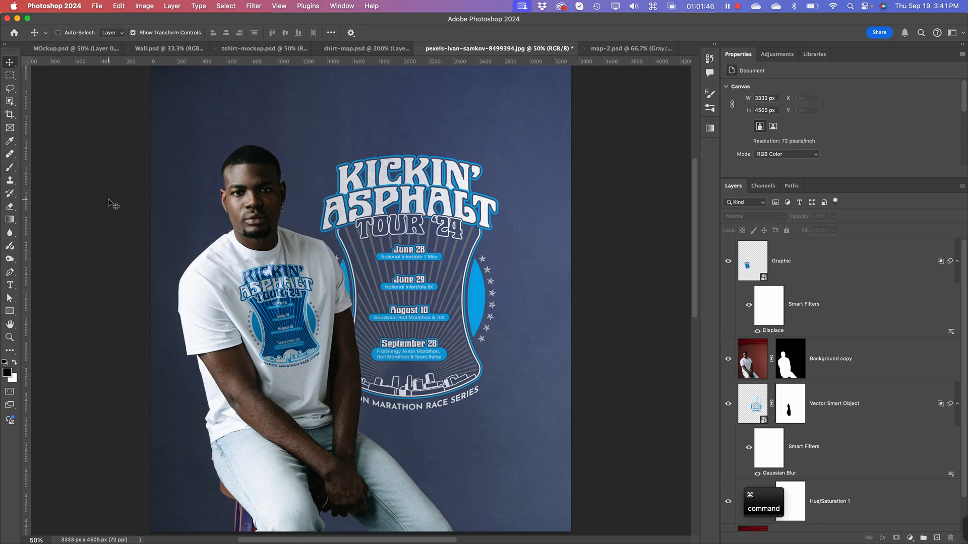
key("super+minus")
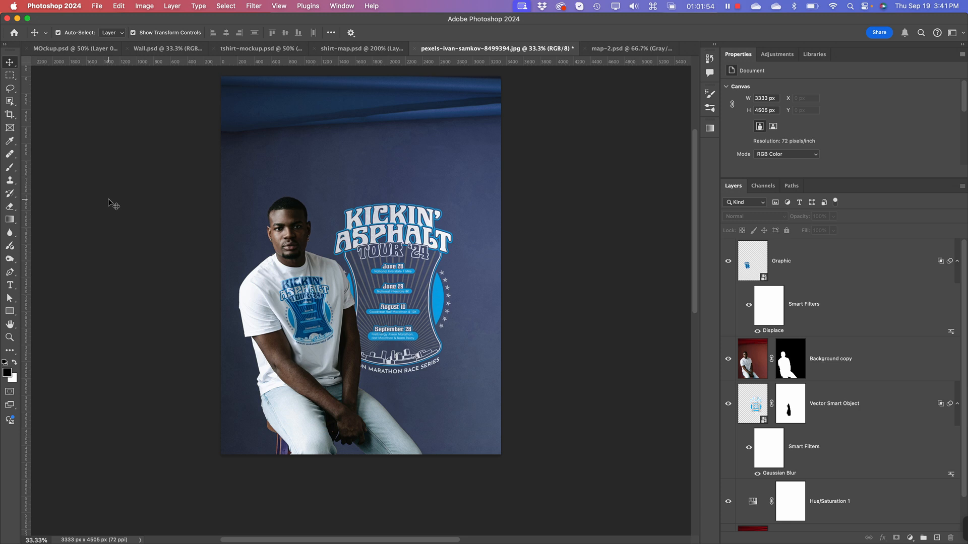
left_click(452, 237)
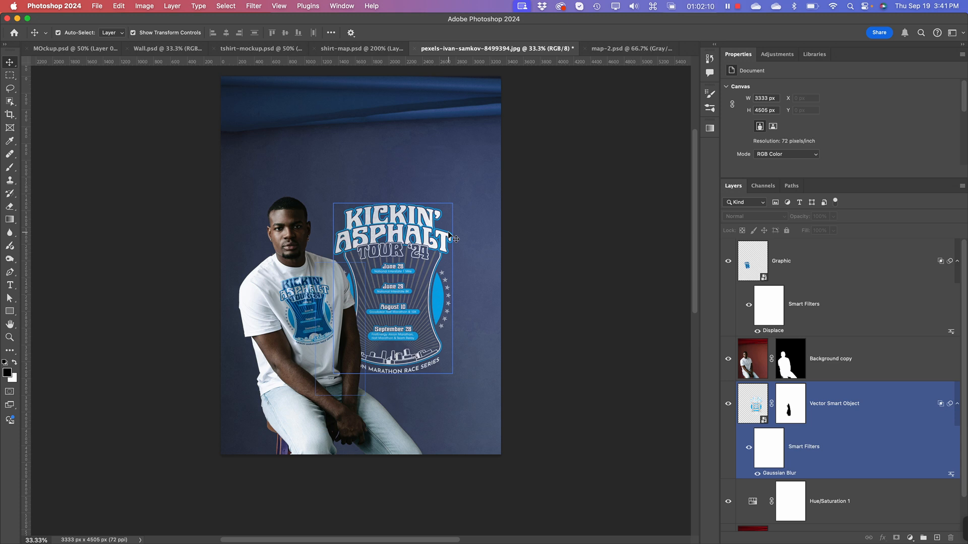
left_click(562, 90)
left_click(910, 285)
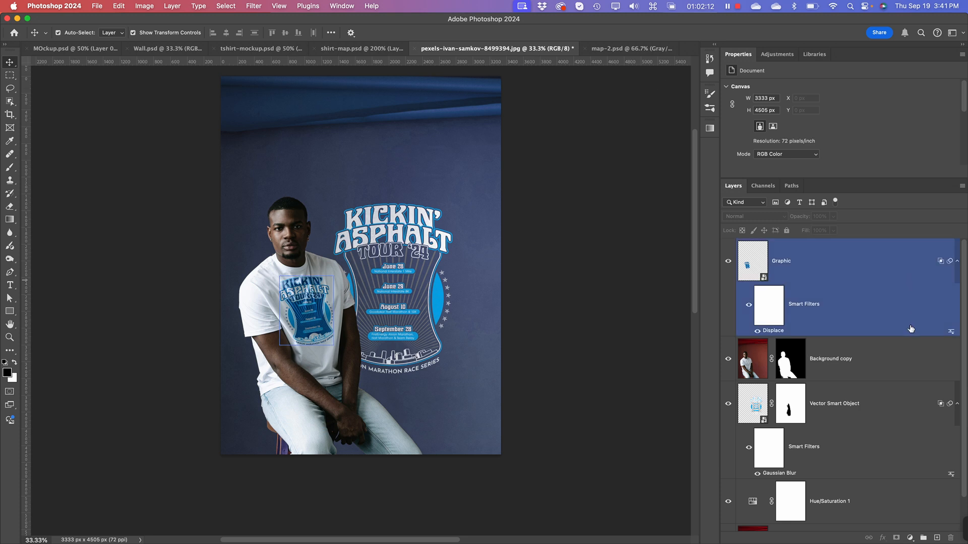
Step: Load the man's mask as a selection and add a new empty layer directly above the backdrop artwork
left_click(765, 368)
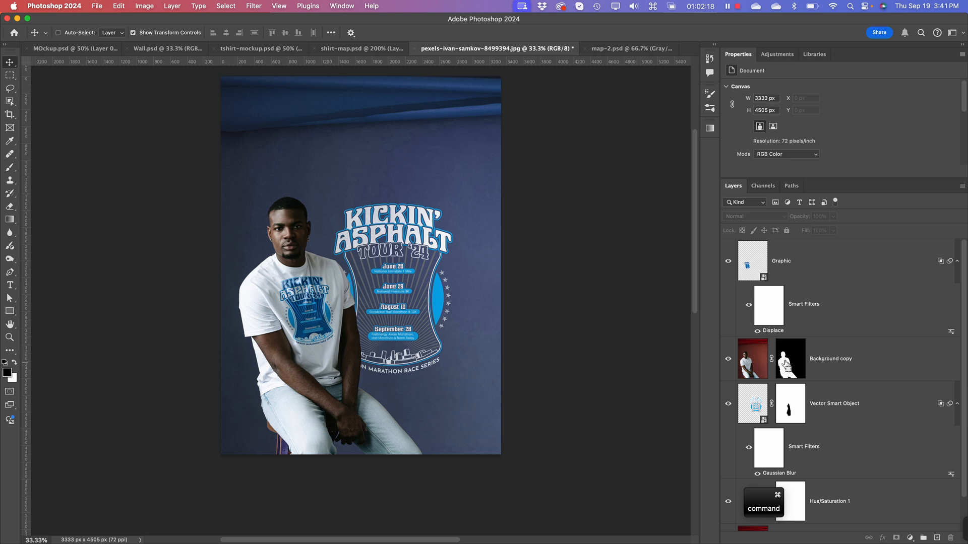
key("super")
left_click(795, 385, "super")
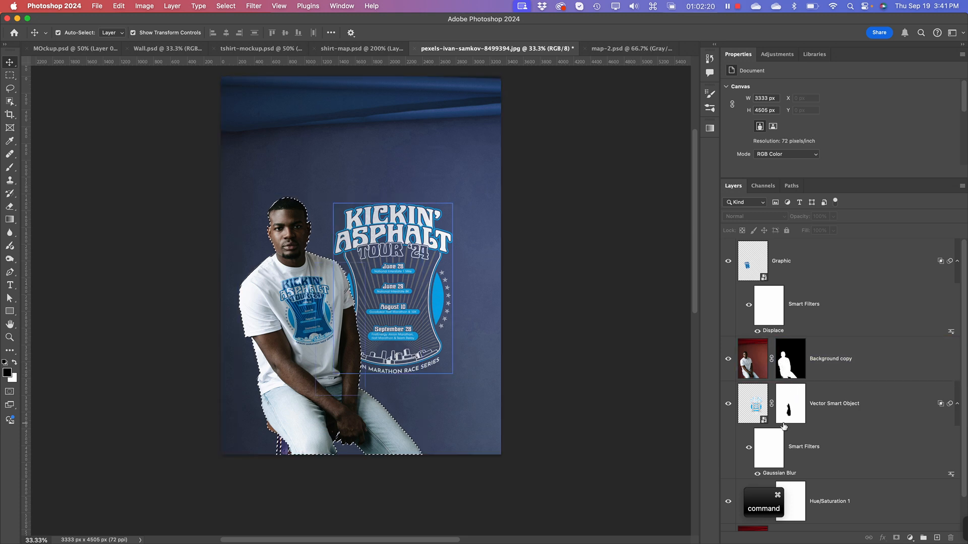
left_click(768, 463)
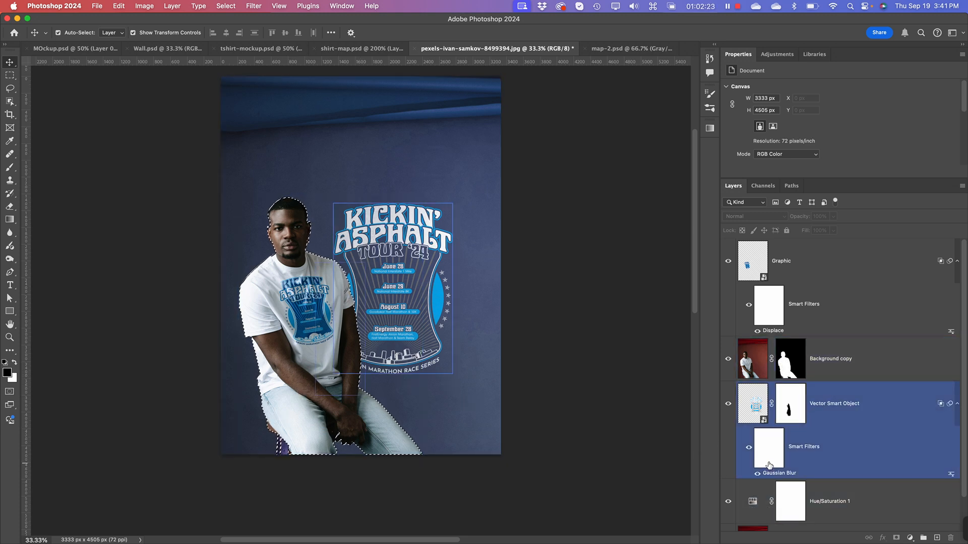
left_click(756, 400)
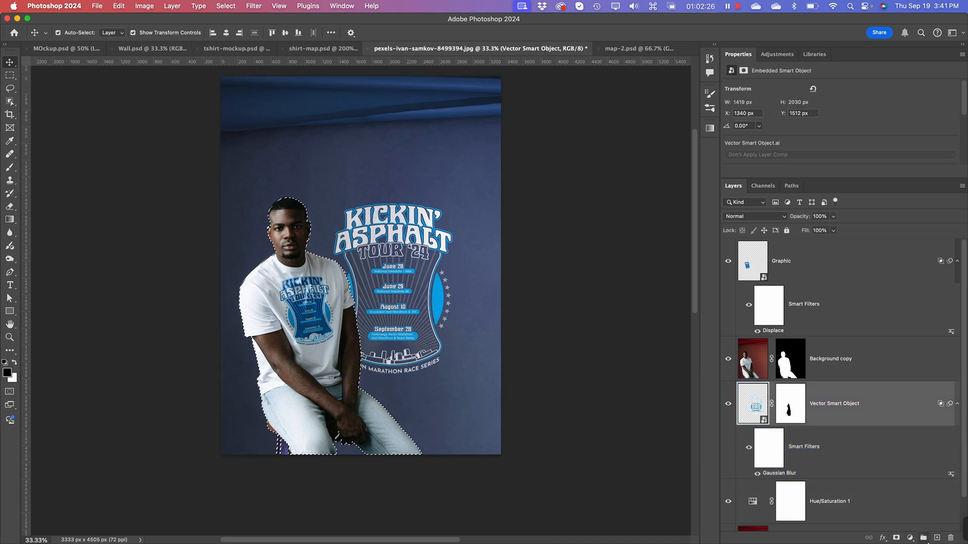
left_click(937, 538)
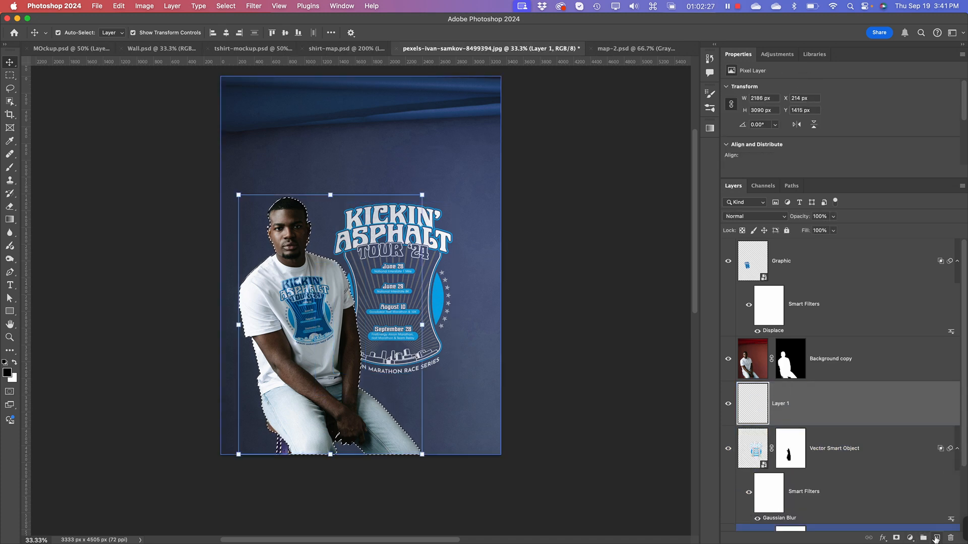
Step: Fill the man-shaped selection on the new layer with a dark teal color at 100% opacity and clear the selection
left_click(120, 6)
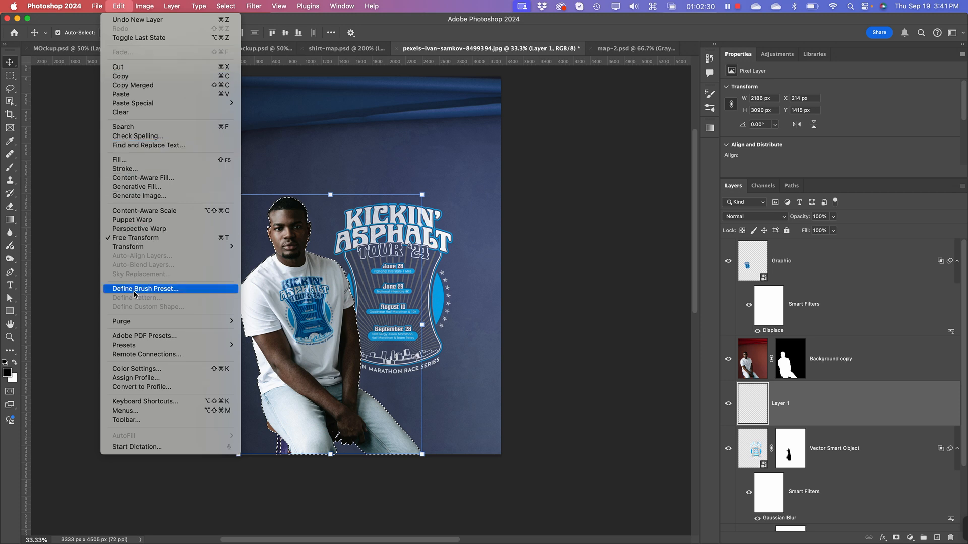
left_click(119, 160)
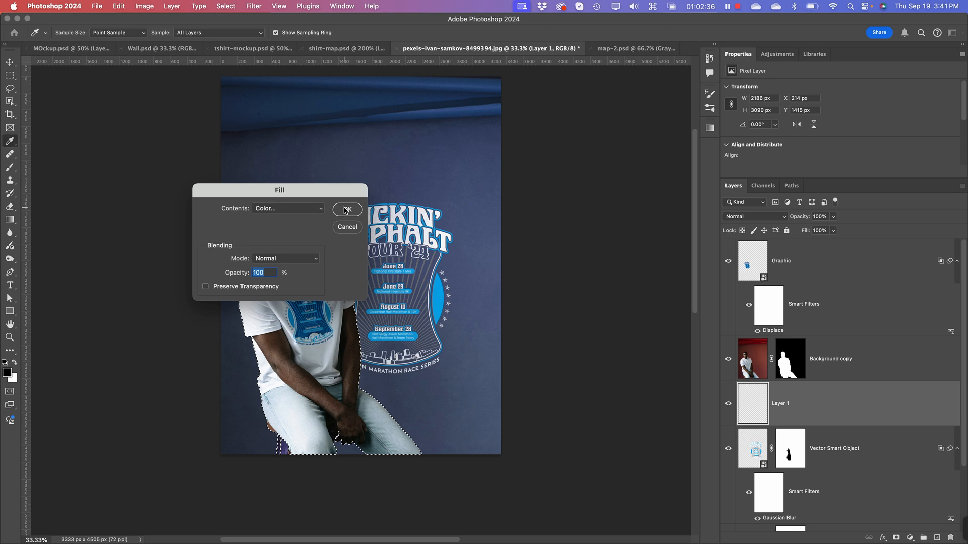
left_click(275, 211)
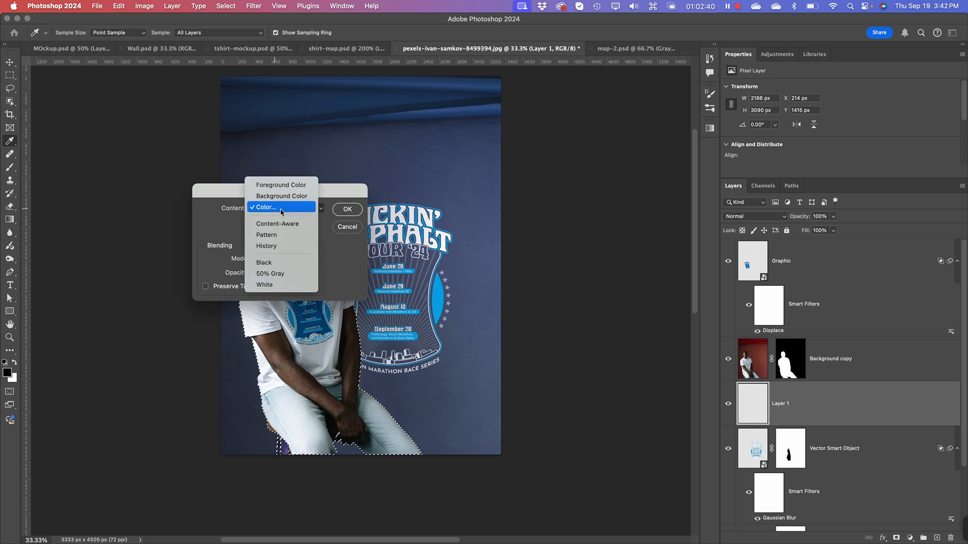
left_click(280, 209)
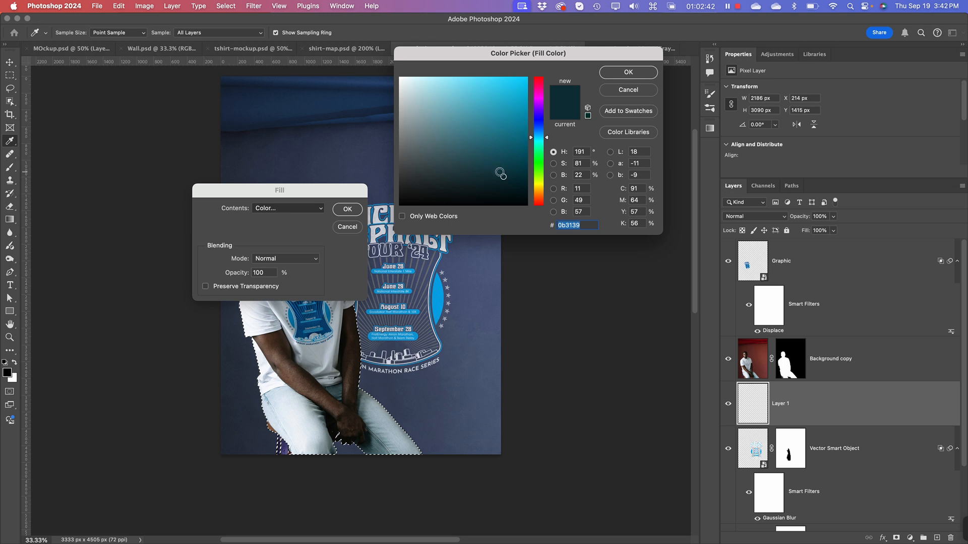
left_click_drag(500, 173, 518, 174)
left_click(628, 72)
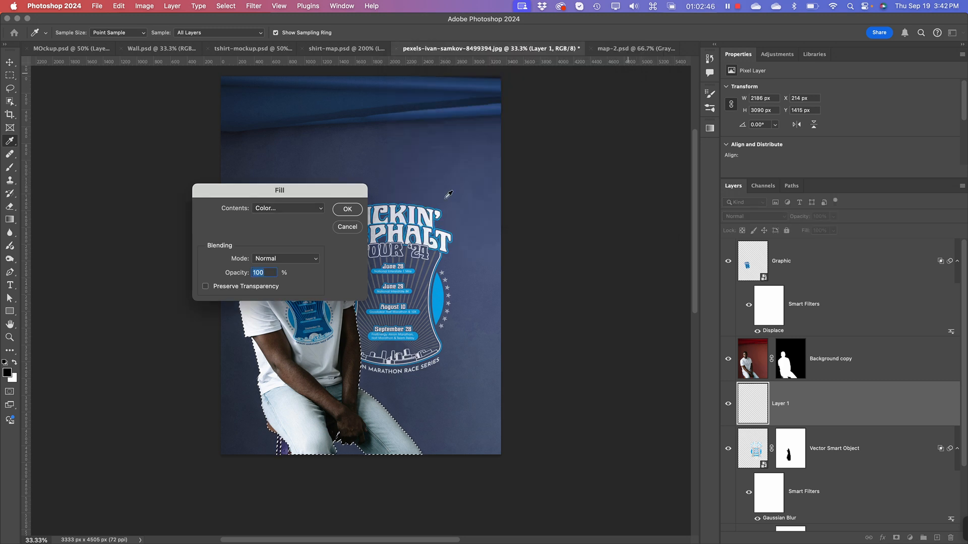
left_click(347, 210)
key("v")
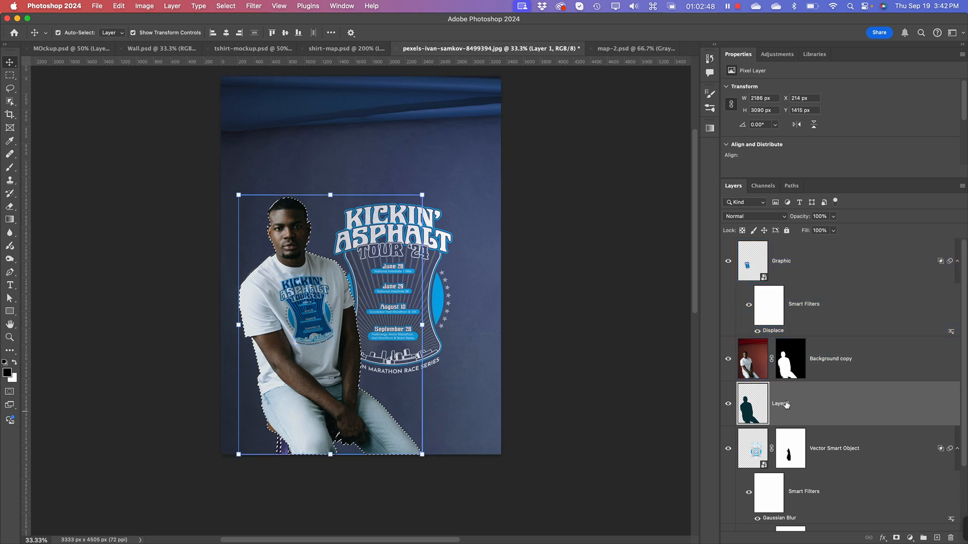
key("super+d")
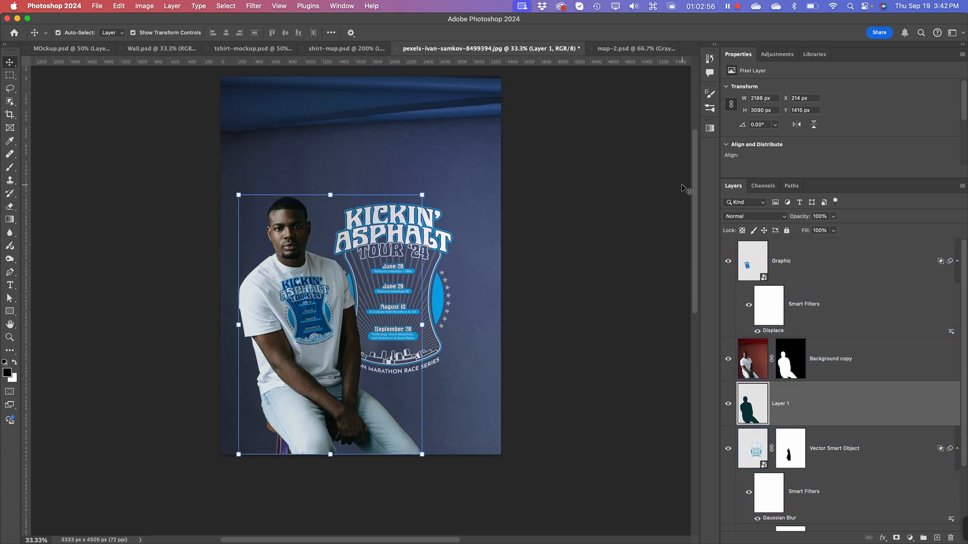
Step: Nudge the teal silhouette to the right of the man until its X position is about 346 px
key("Right")
key("Right")
key("Right")
key("Right")
key("Right")
key("Right")
key("Right")
key("Right")
key("Right")
key("Right")
key("Right")
key("Right")
key("Right")
key("Right")
key("Right")
key("Right")
key("Right")
key("Right")
key("Right")
key("Right")
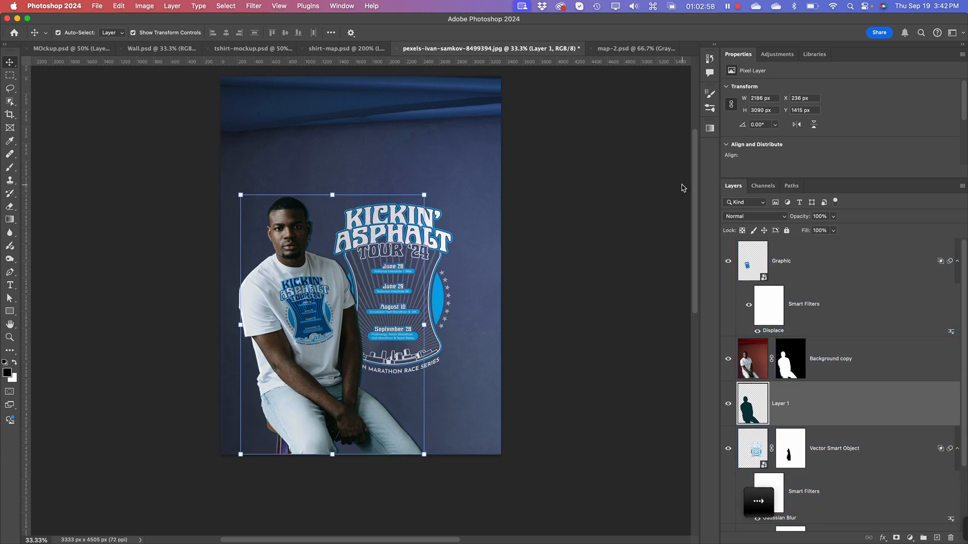
key("Right")
key("Right")
key("Right")
key("Right")
key("Right")
key("Right")
key("Right")
key("Right")
key("Right")
key("Right")
key("Right")
key("Right")
key("Right")
key("Right")
key("Right")
key("Right")
key("Right")
key("Right")
key("Right")
key("Right")
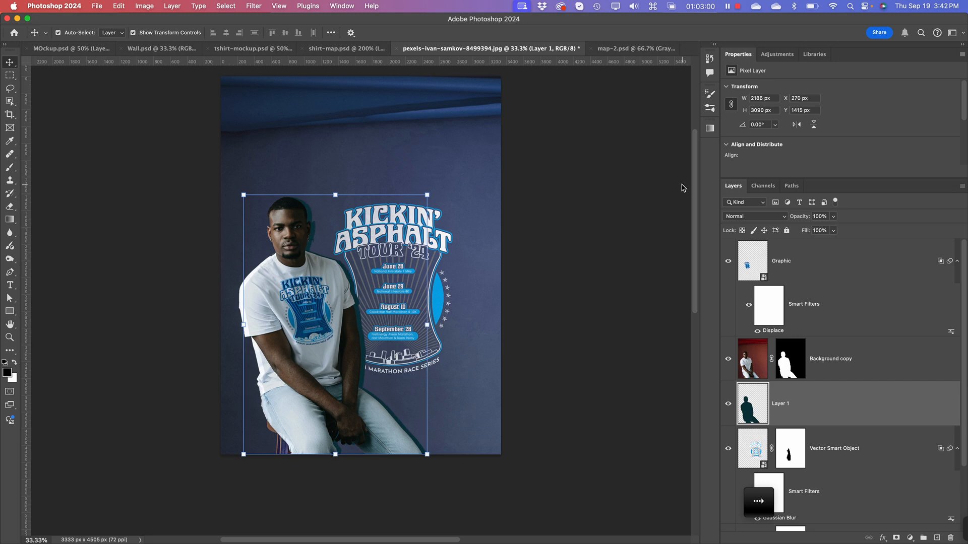
key("Right")
key("Right")
key("Right")
key("Right")
key("Right")
key("Right")
key("Right")
key("Right")
key("Right")
key("Right")
key("Right")
key("Right")
key("Right")
key("Right")
key("Right")
key("Right")
key("Right")
key("Right")
key("Right")
key("Right")
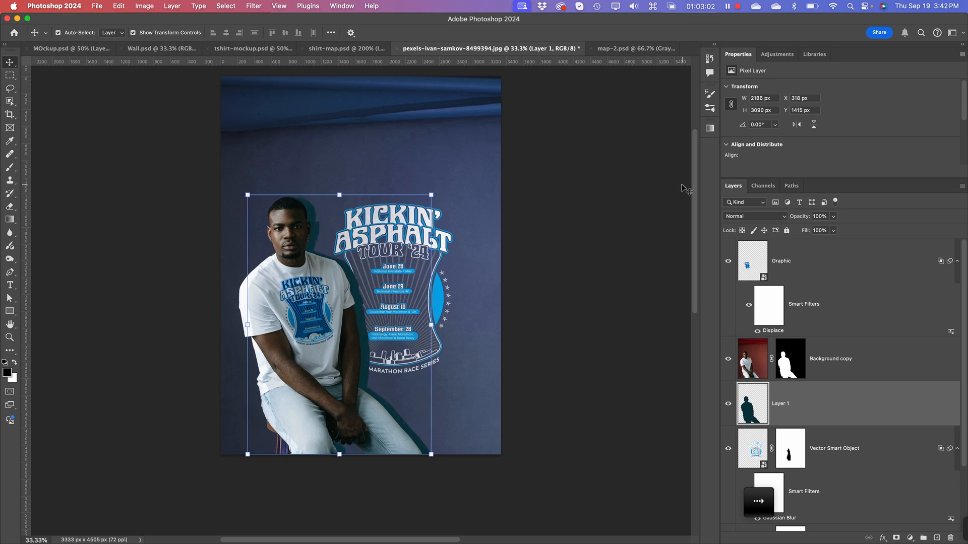
key("Right")
key("Right")
key("Right")
key("Right")
key("Right")
key("Right")
key("Right")
key("Right")
key("Right")
key("Right")
key("Right")
key("Right")
key("Right")
key("Right")
key("Right")
key("Right")
key("Right")
key("Right")
key("Right")
key("Right")
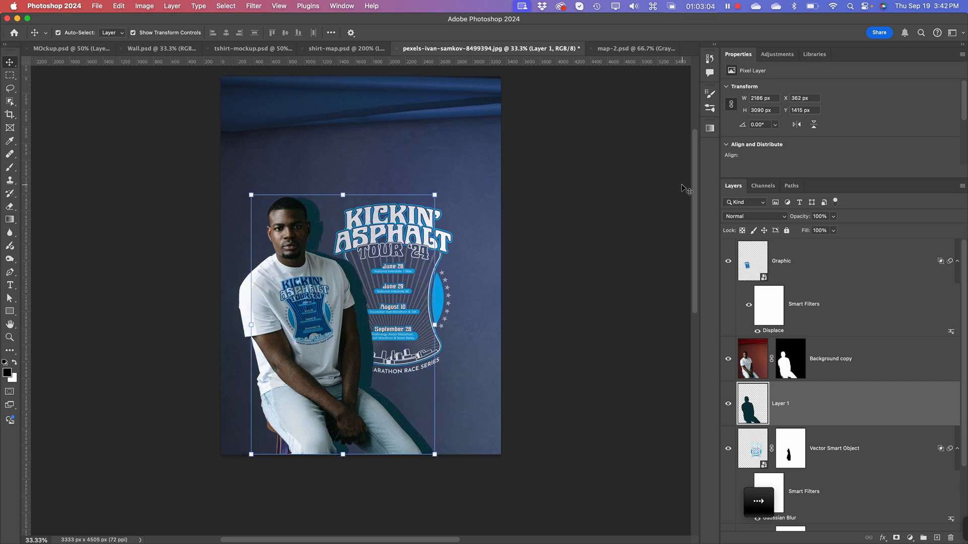
key("Right")
key("Right")
key("Right")
key("Right")
key("Right")
key("Right")
key("Right")
key("Right")
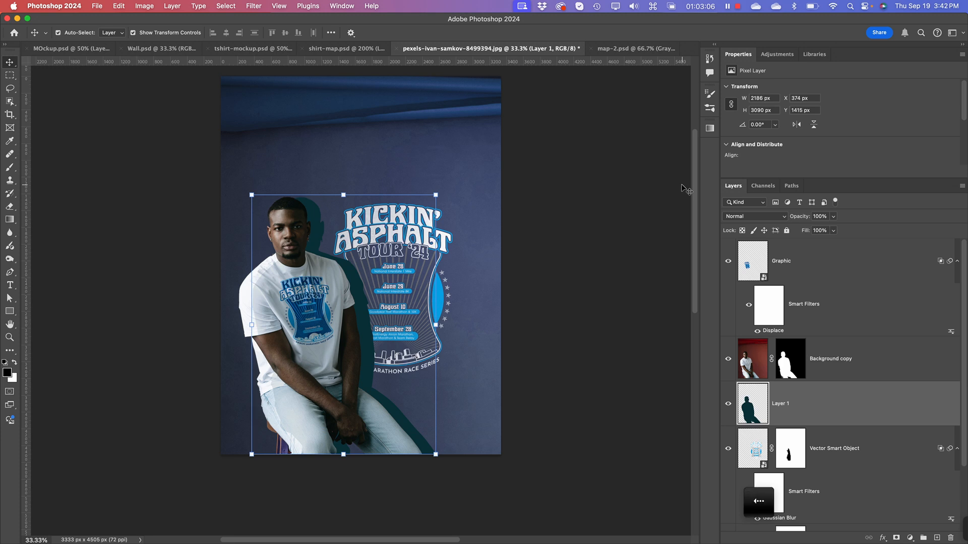
key("Left")
key("Left")
key("Left")
key("Left")
key("Left")
key("Left")
key("Left")
key("Left")
key("Left")
key("Left")
key("Left")
key("Left")
key("Left")
key("Left")
key("Left")
key("Left")
key("Left")
key("Left")
key("Left")
key("Left")
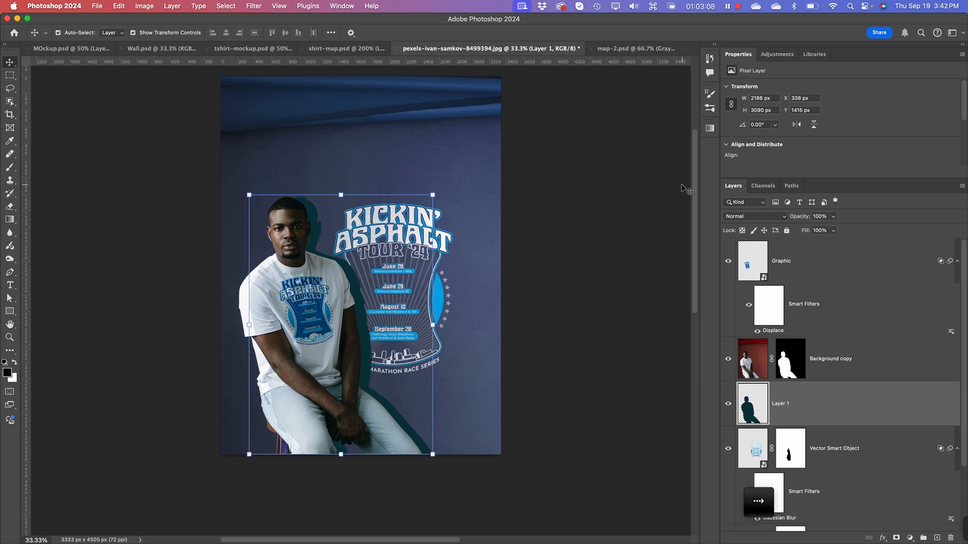
key("Right")
key("Right")
key("Right")
key("Right")
key("Right")
key("Right")
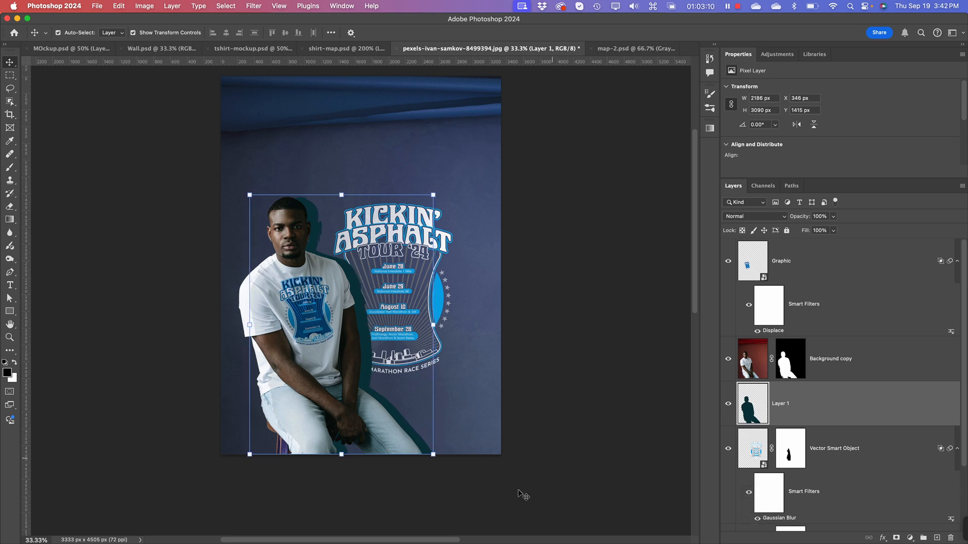
Step: Scale the silhouette up to about 105.67% from its upper-left corner and shift it about 28 px right and 16 px down
left_click_drag(434, 455, 455, 468)
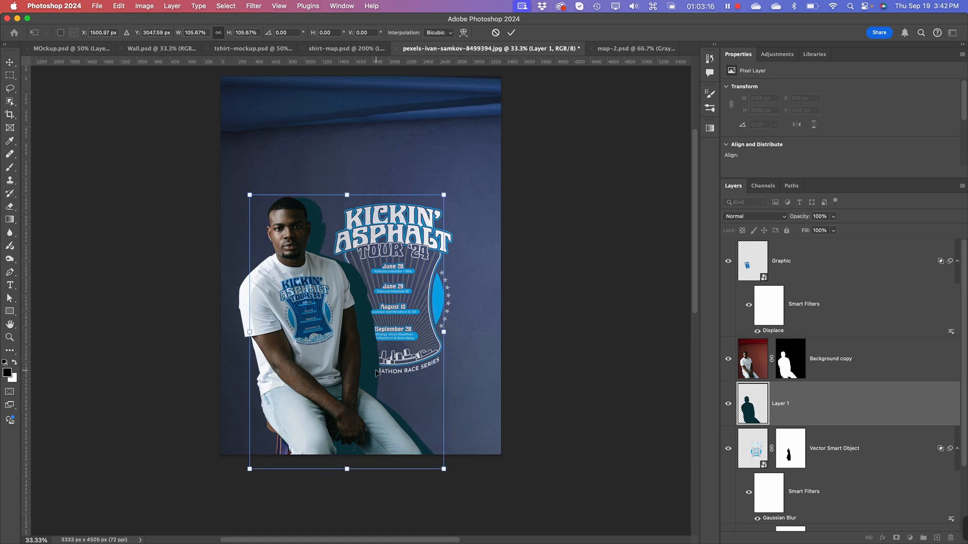
left_click_drag(376, 372, 378, 374)
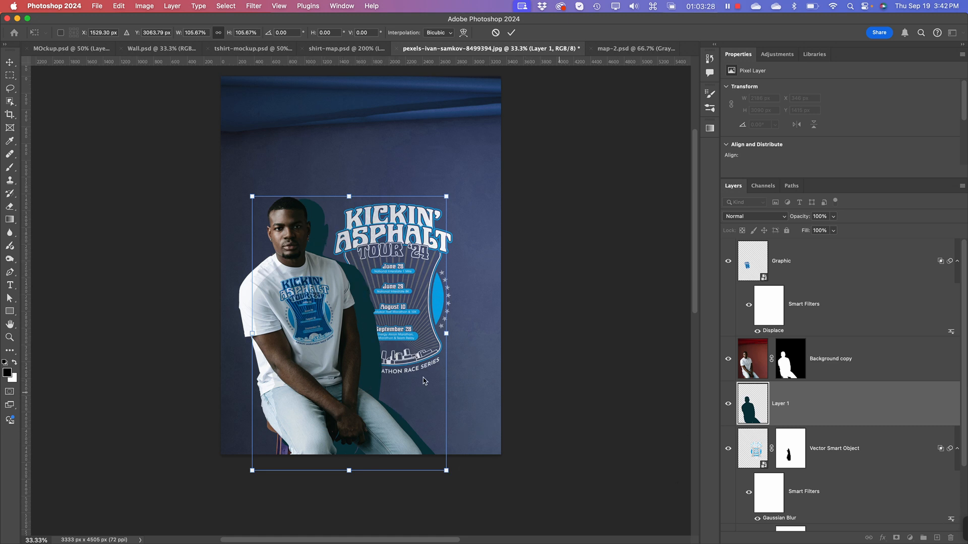
key("Return")
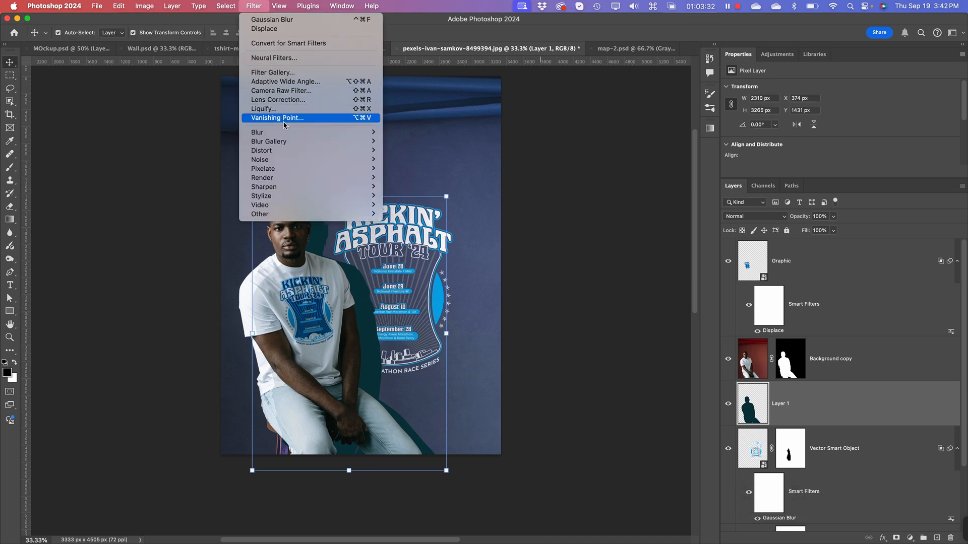
mouse_move(288, 132)
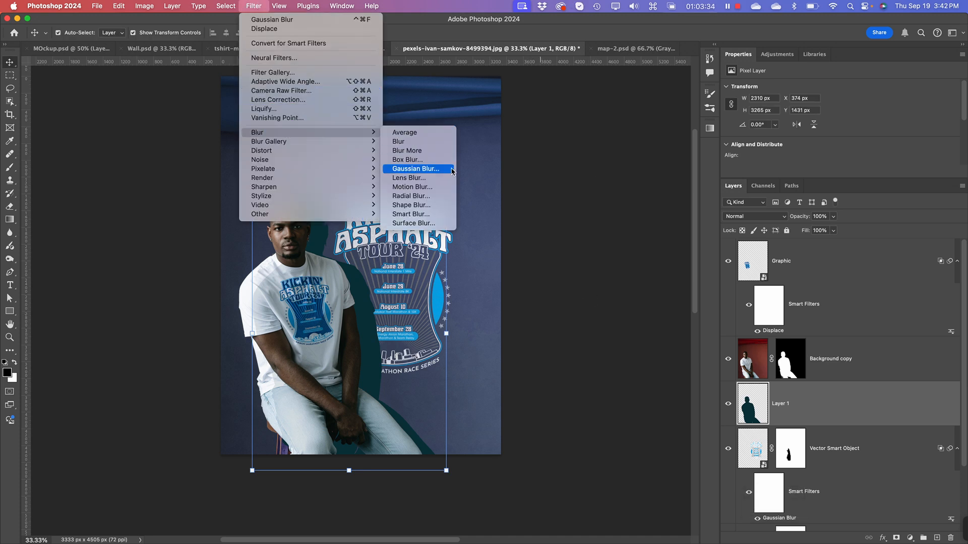
left_click(416, 169)
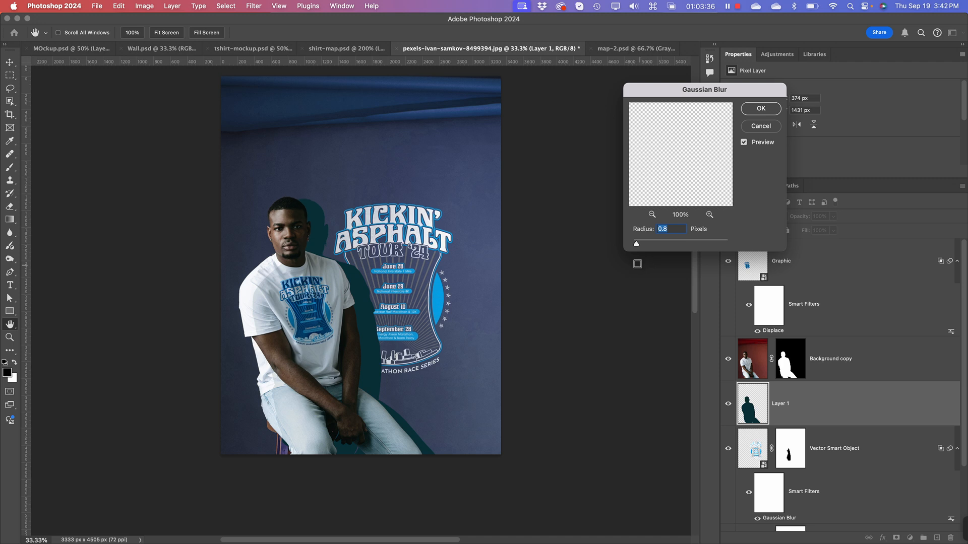
left_click_drag(636, 243, 615, 246)
left_click(764, 124)
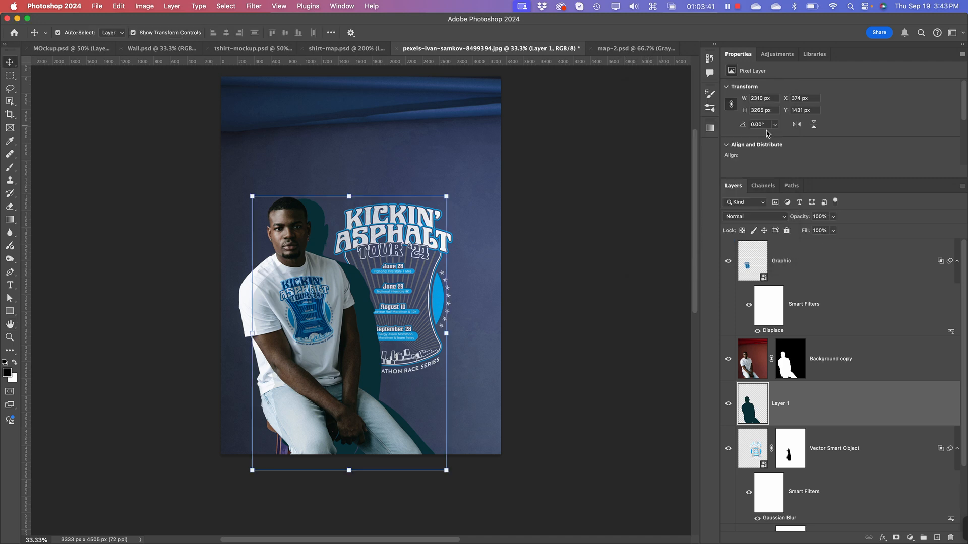
Step: Set the silhouette layer's blend mode to Multiply and apply a Gaussian Blur with a radius of 88.4 pixels
left_click(759, 215)
left_click(734, 253)
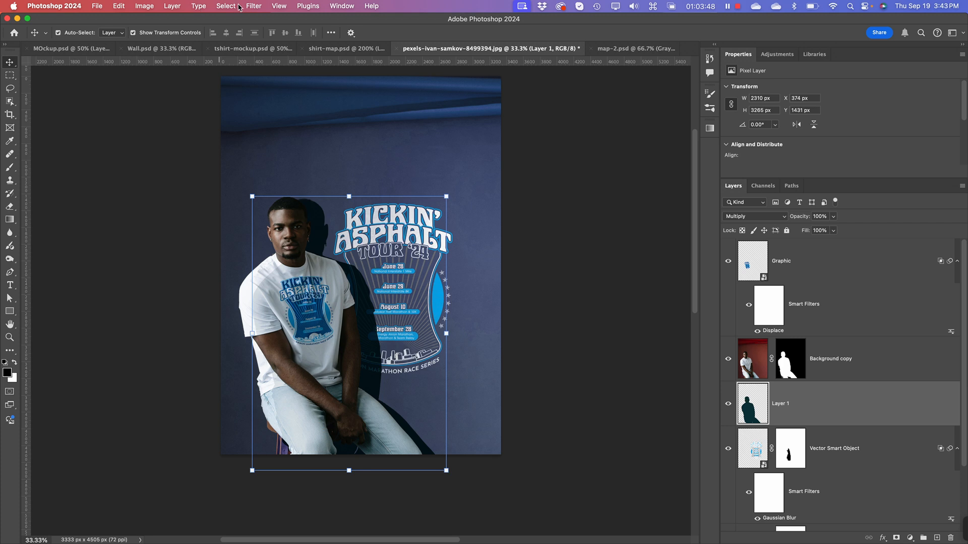
left_click(239, 7)
mouse_move(254, 6)
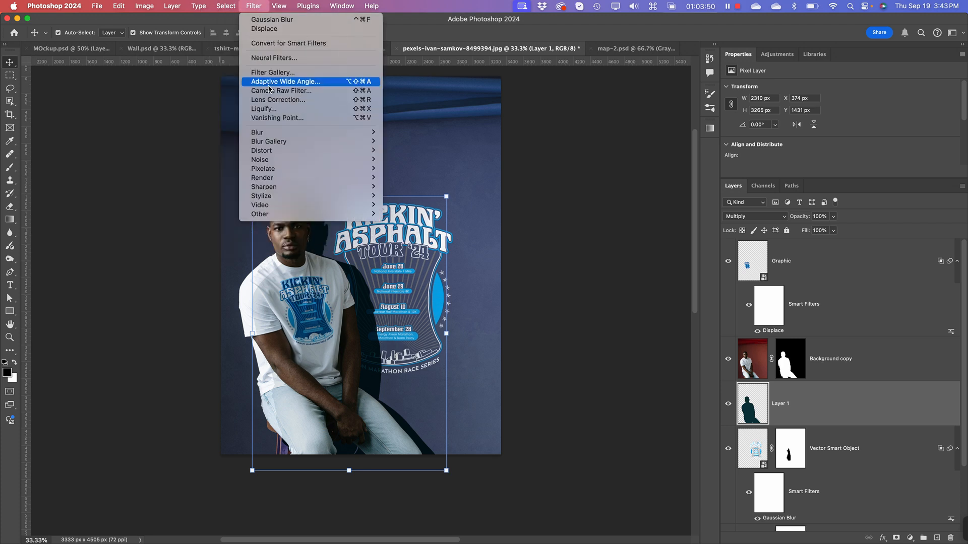
mouse_move(290, 159)
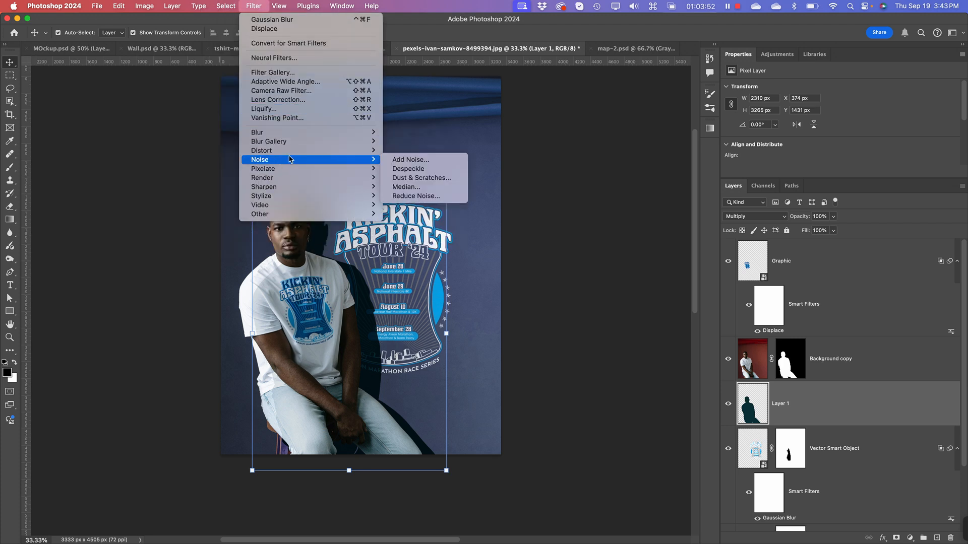
mouse_move(290, 133)
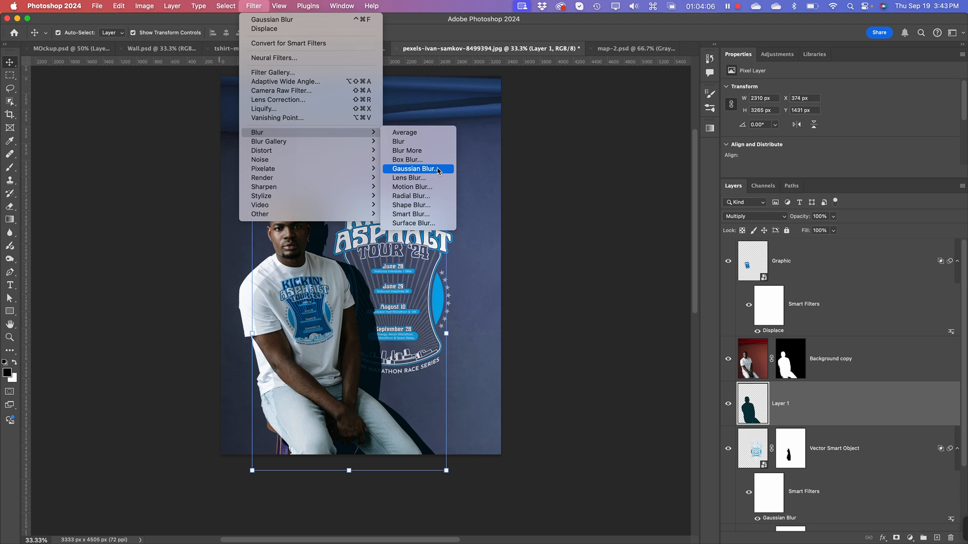
left_click(437, 169)
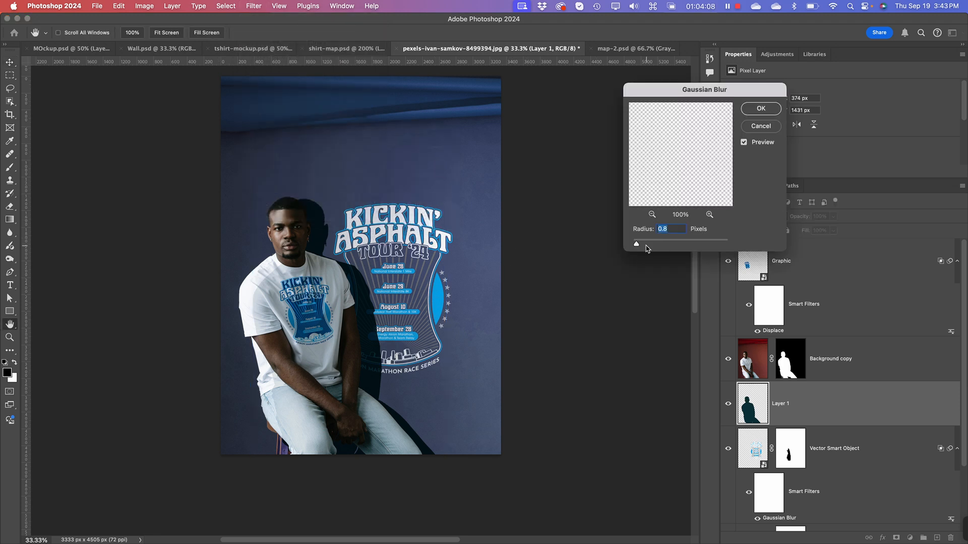
left_click_drag(639, 246, 692, 245)
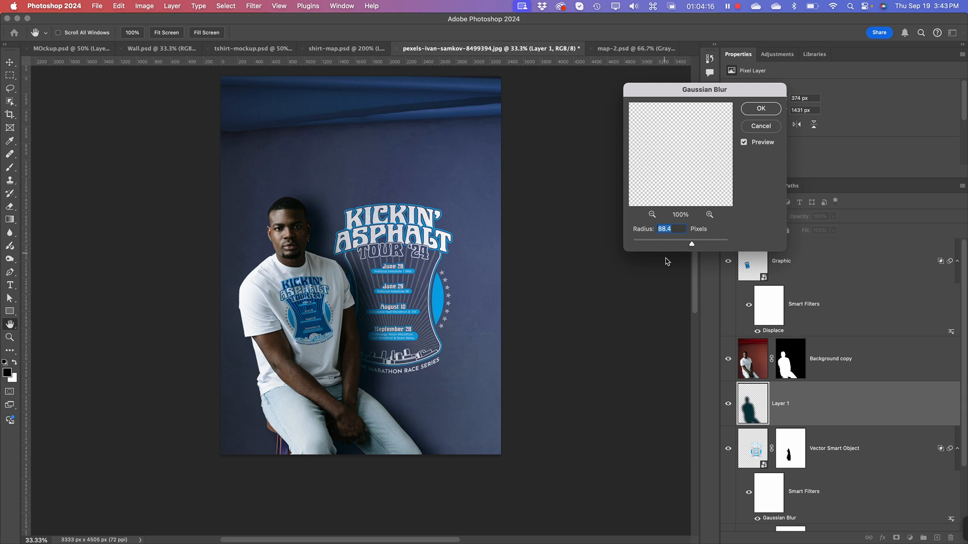
left_click(760, 109)
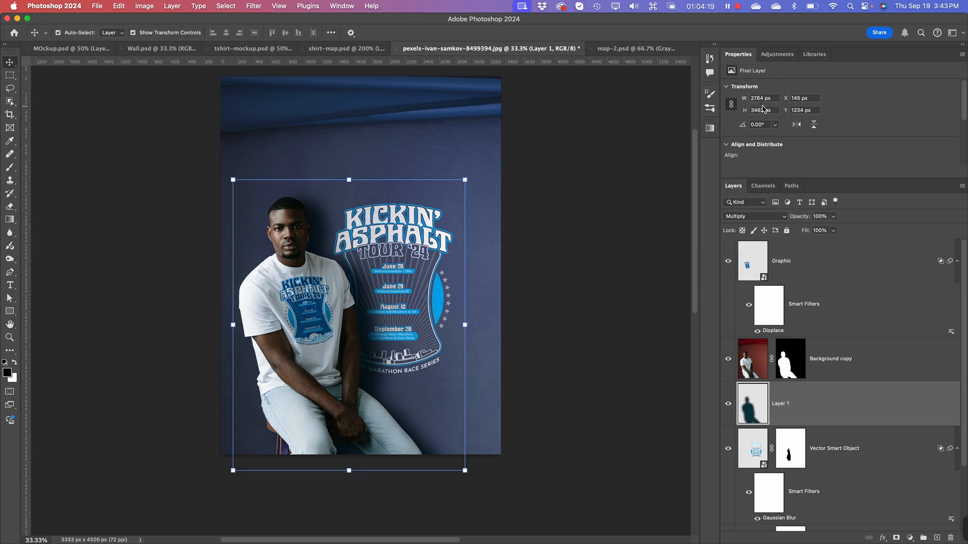
Step: Lower the blurred shadow layer's opacity to 55% and deselect the layer
left_click(834, 216)
left_click_drag(835, 231, 809, 231)
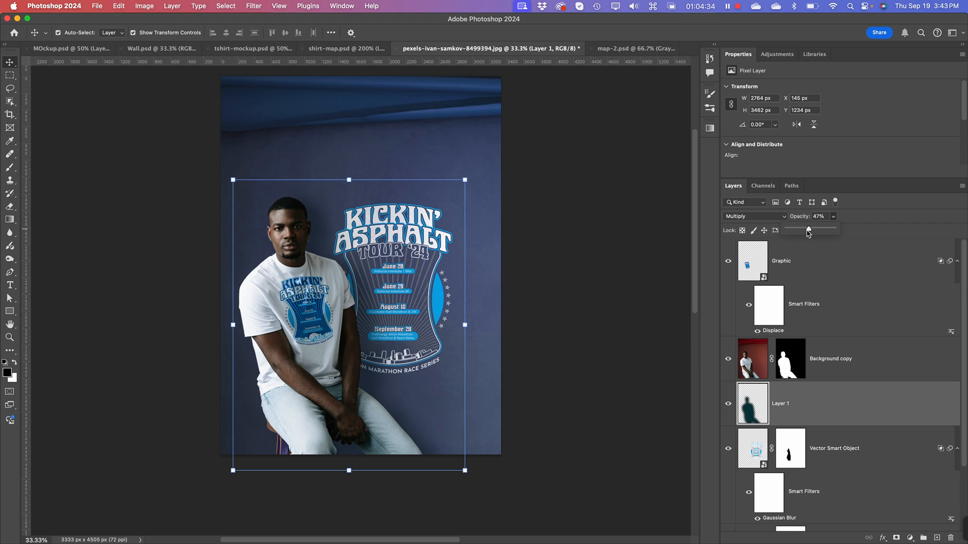
left_click_drag(809, 233, 812, 233)
left_click_drag(811, 230, 813, 231)
left_click_drag(812, 232, 815, 232)
key("super+minus")
key("super+equal")
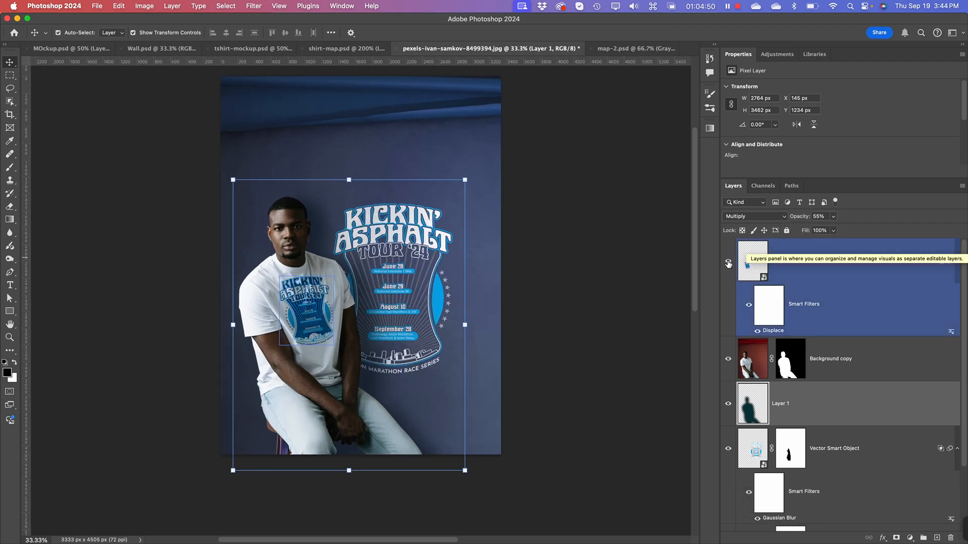
left_click(568, 340)
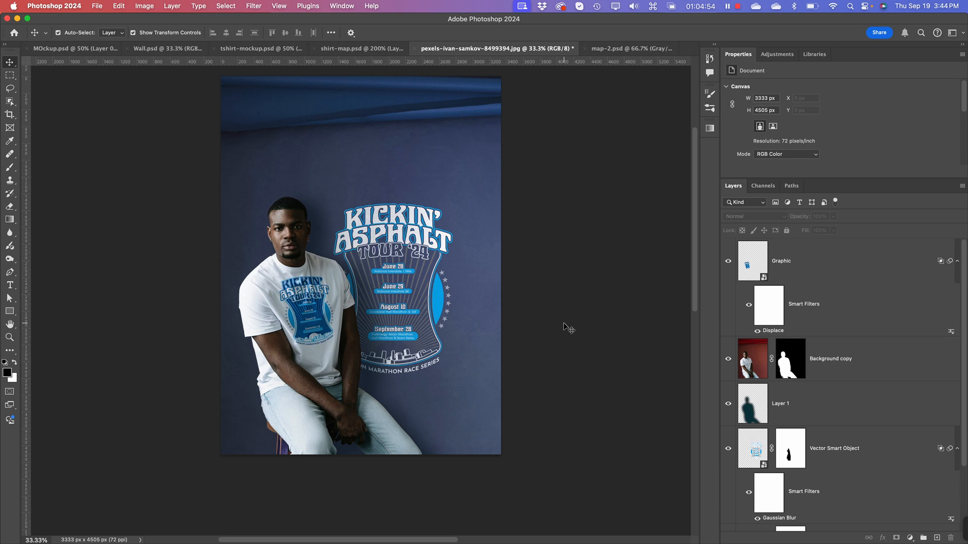
Step: Save the document as a Photoshop file named Tshirt-mockup-blue.psd in the Mockups folder with Maximize Compatibility enabled
key("super")
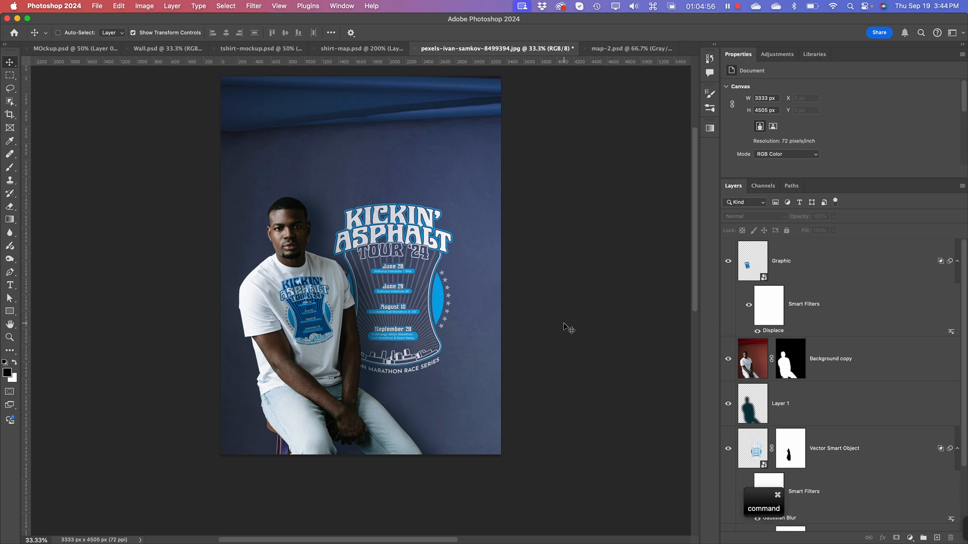
key("super+s")
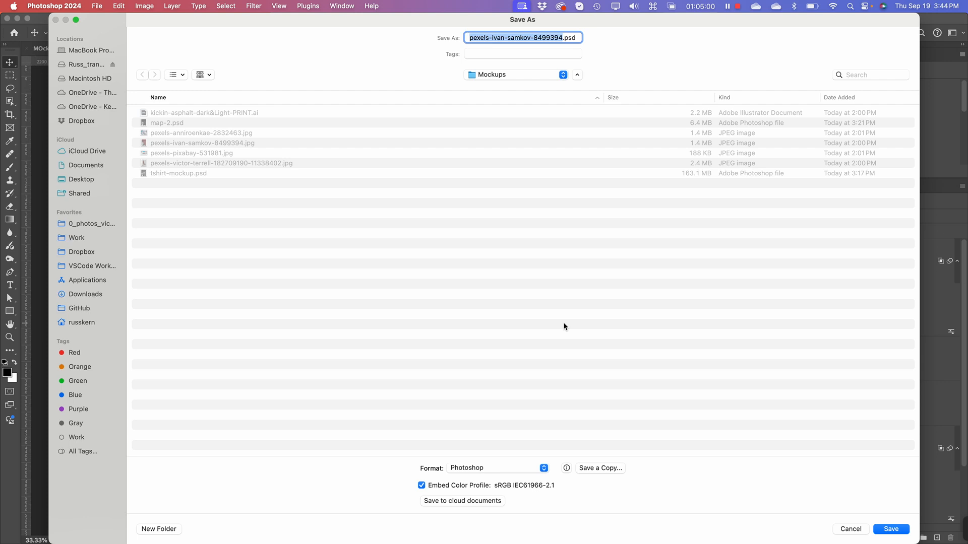
type("Tshirt")
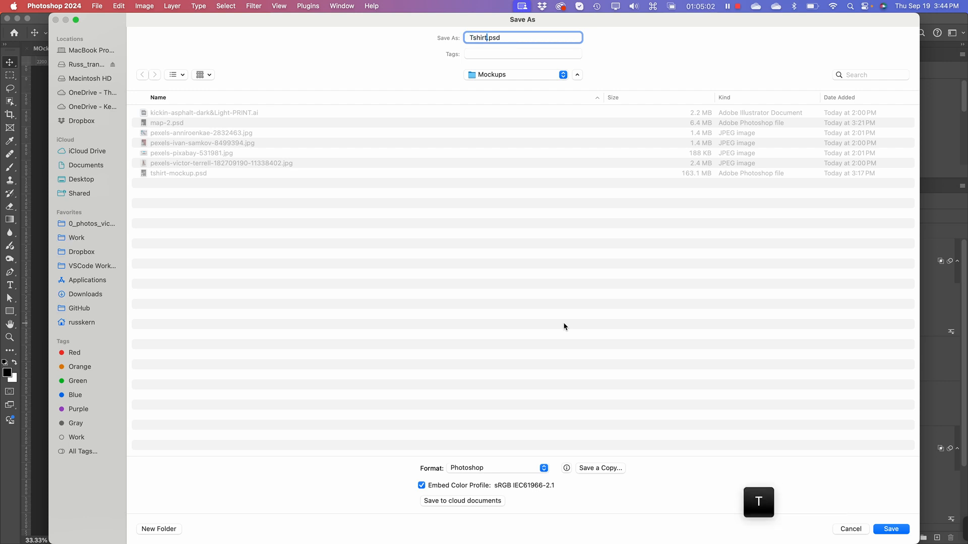
type("-mockup-blue")
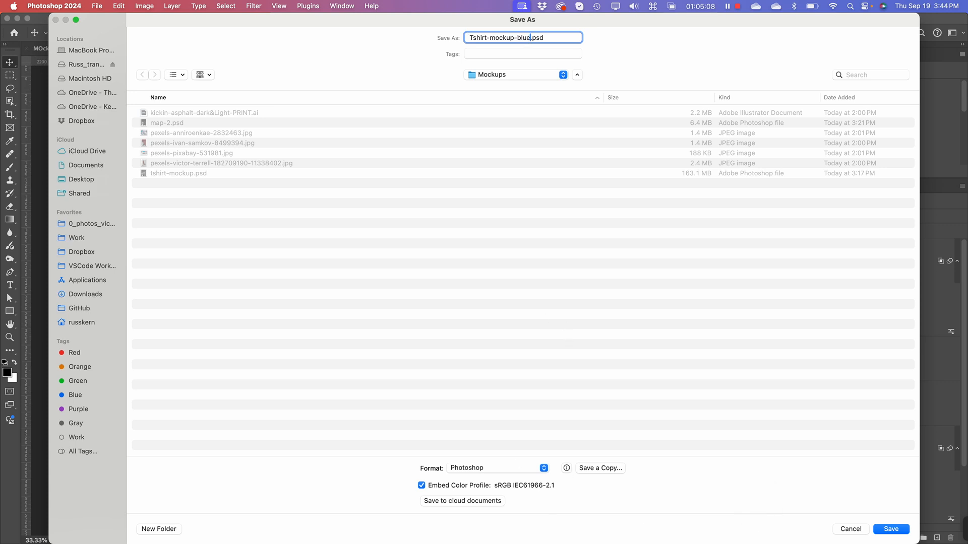
left_click(897, 530)
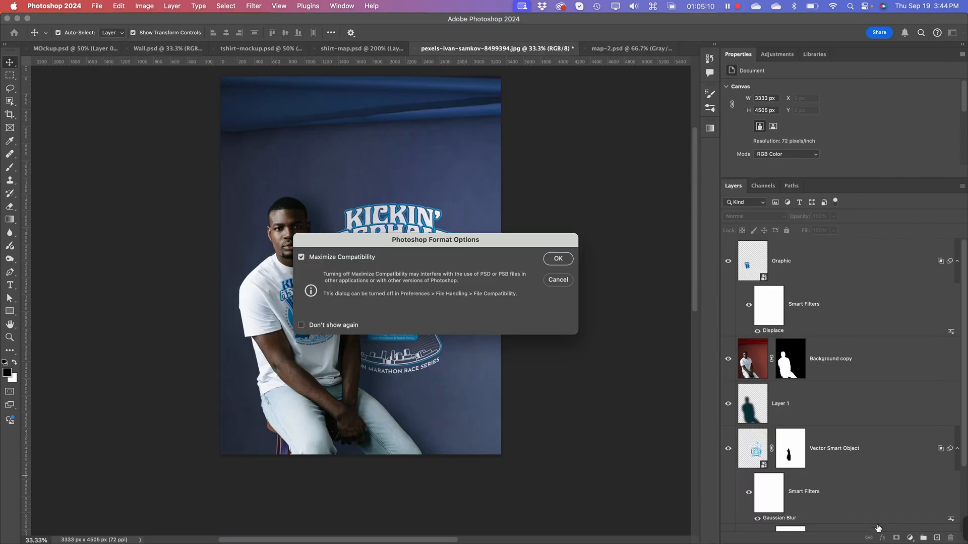
left_click(559, 258)
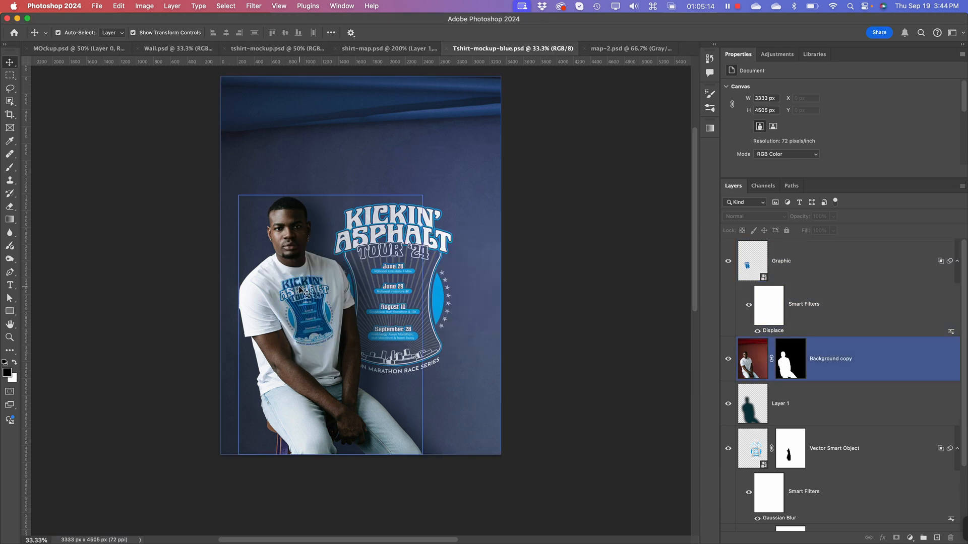
Step: Hide the Graphic layer and show it again to compare the shirt with and without its artwork
left_click(318, 336)
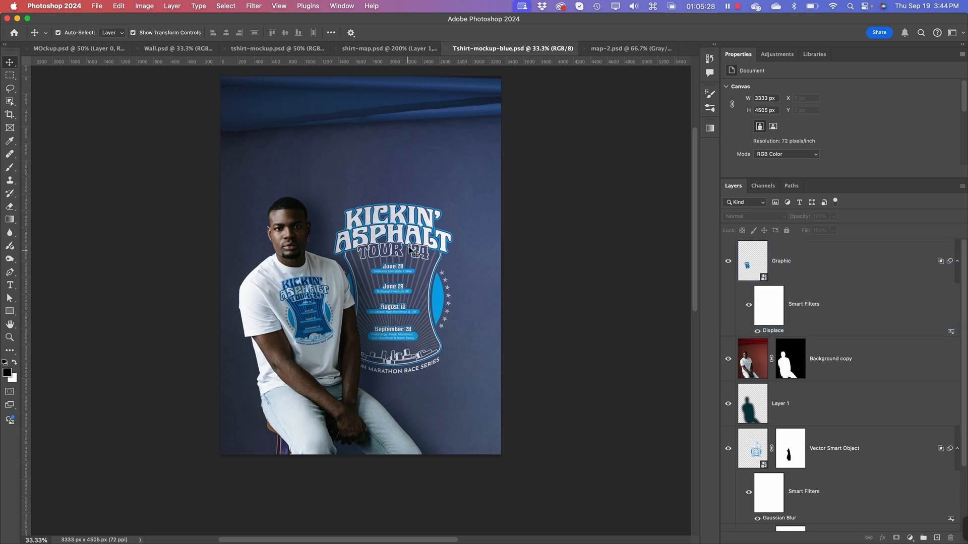
left_click(728, 262)
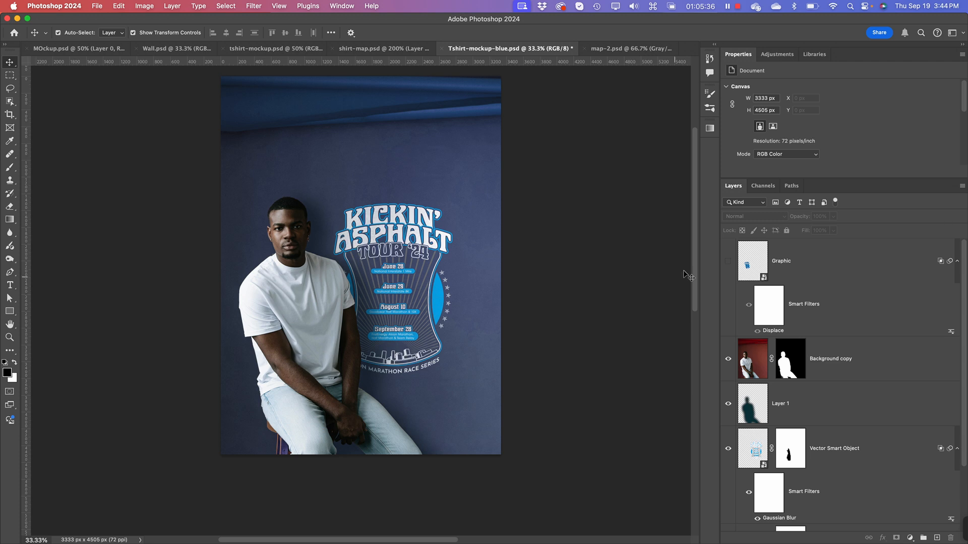
left_click(728, 262)
left_click(293, 388)
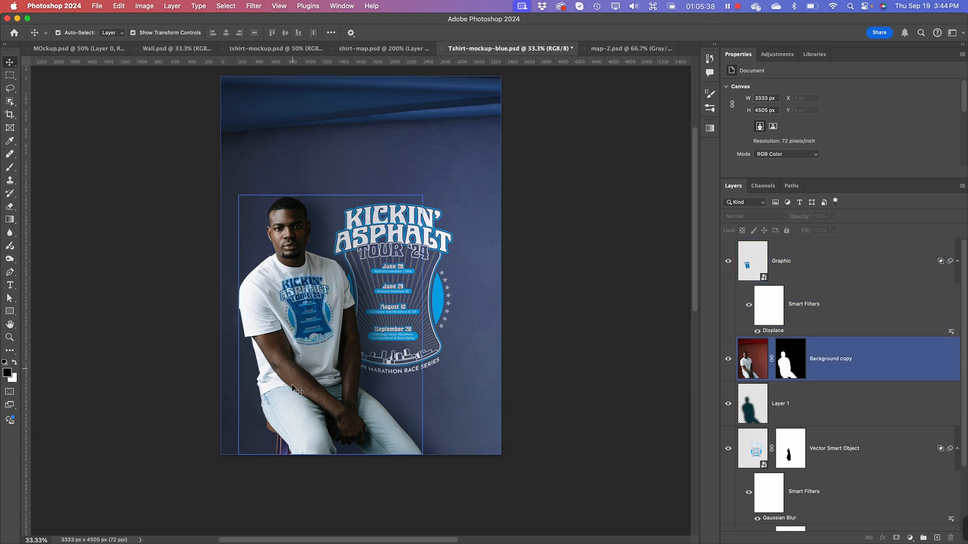
left_click(325, 343)
left_click(318, 337)
left_click(637, 407)
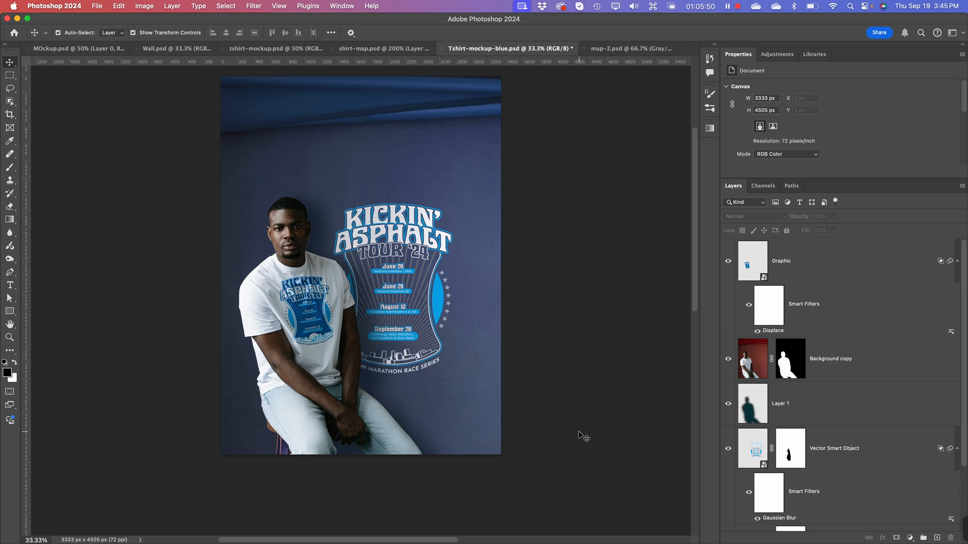
Step: Load the Background copy layer's mask as a selection around the man
left_click(813, 381)
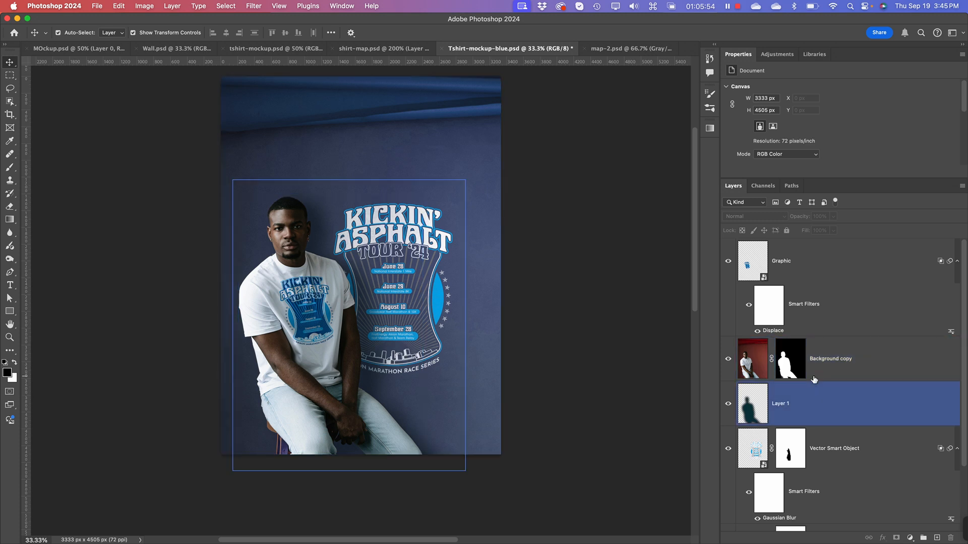
left_click(809, 377)
left_click(806, 374, "super")
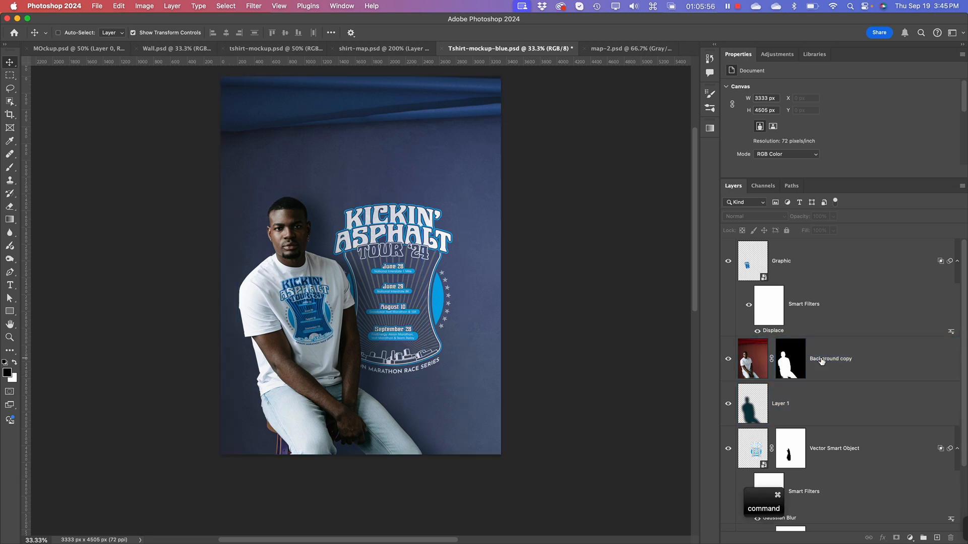
left_click(792, 365, "super")
left_click(810, 398)
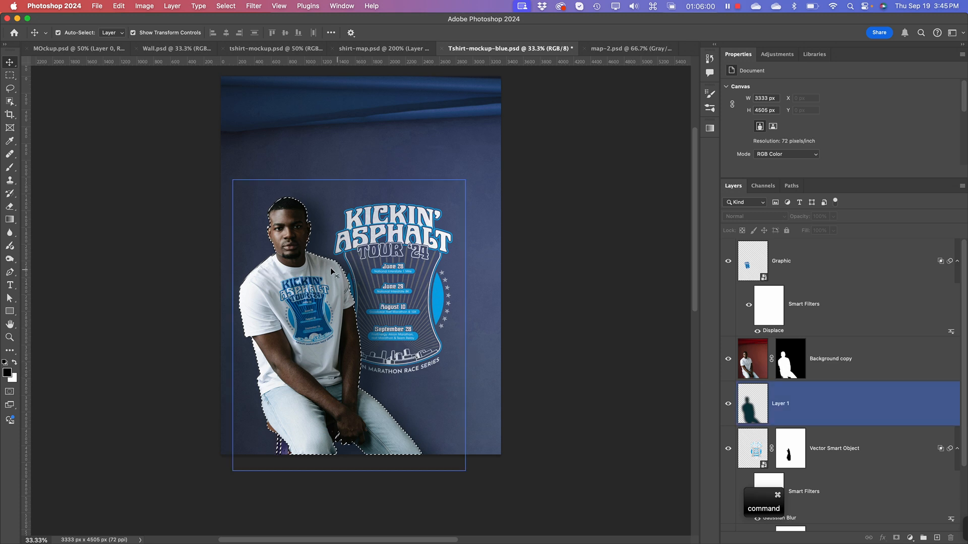
left_click(809, 374)
left_click(809, 374, "super")
left_click(756, 501)
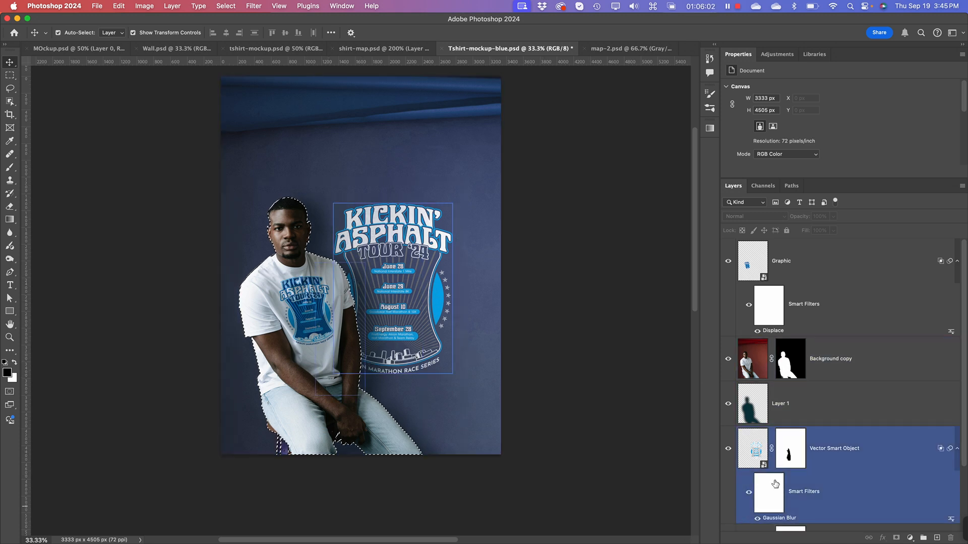
left_click(754, 425)
left_click(754, 444)
left_click(753, 416)
left_click(751, 371)
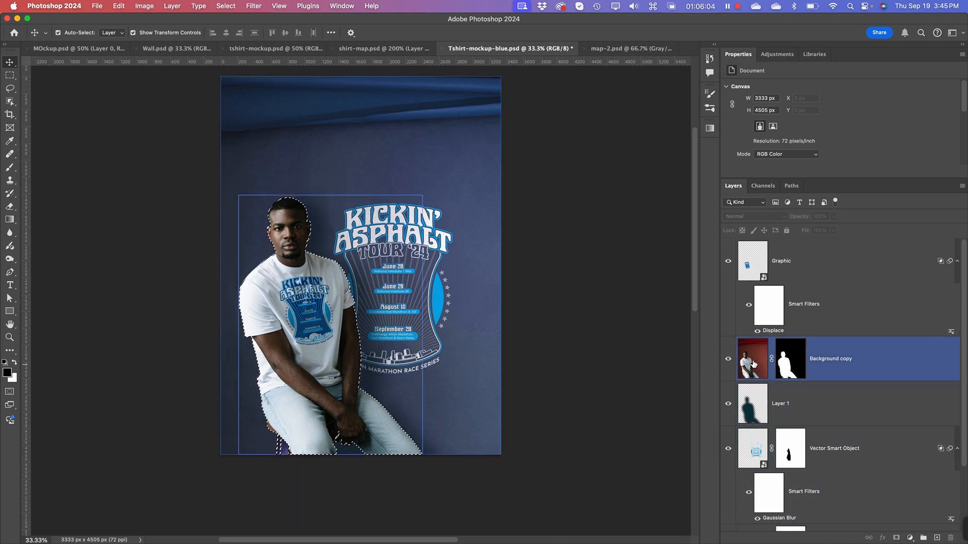
left_click(750, 415)
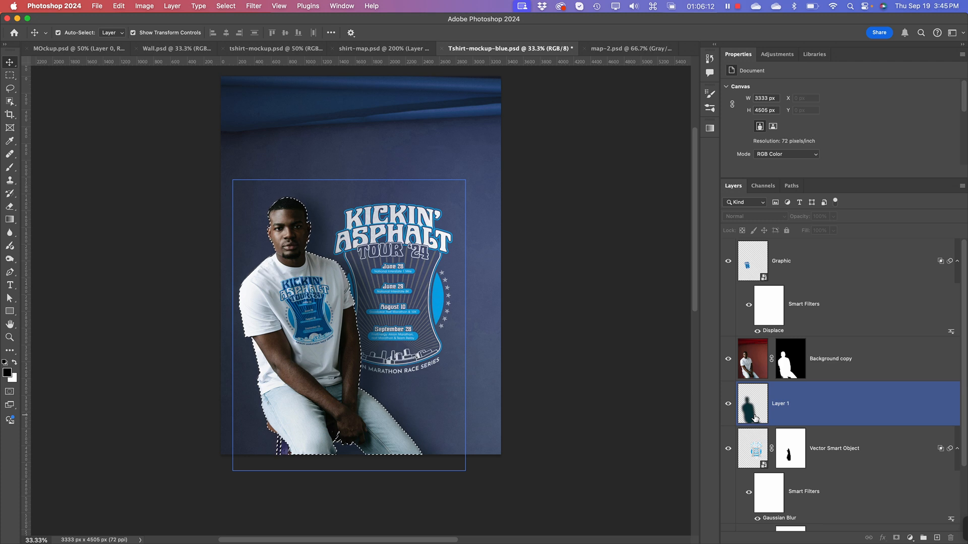
left_click(689, 393)
left_click(757, 437)
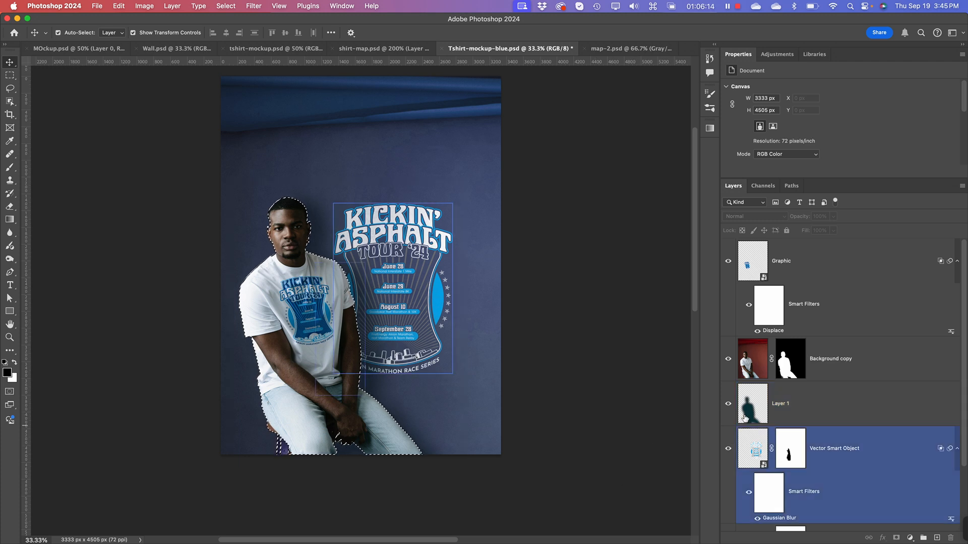
left_click(759, 409)
left_click(507, 404)
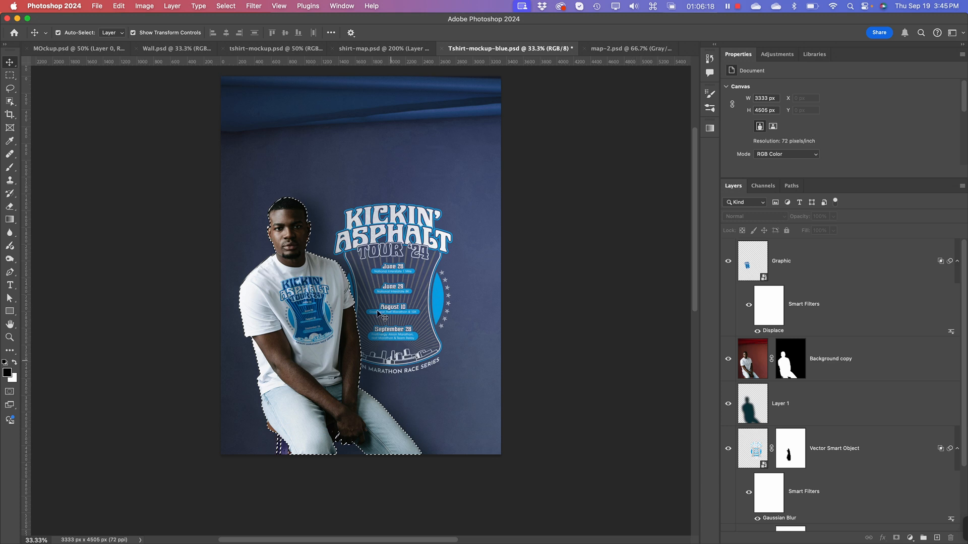
left_click(309, 232)
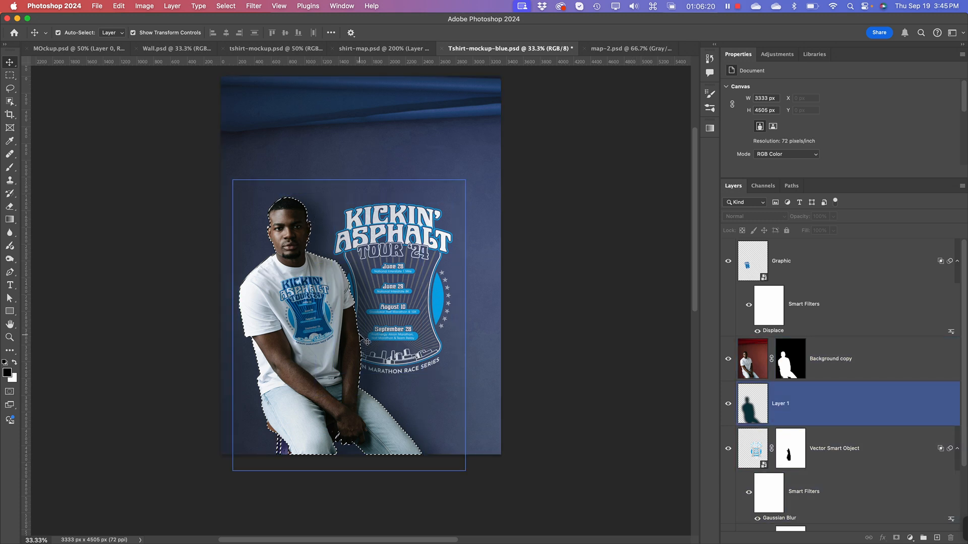
Step: Select the blurred shadow layer and nudge its selected area right and down to X 272 px and Y 1447 px
left_click(756, 411)
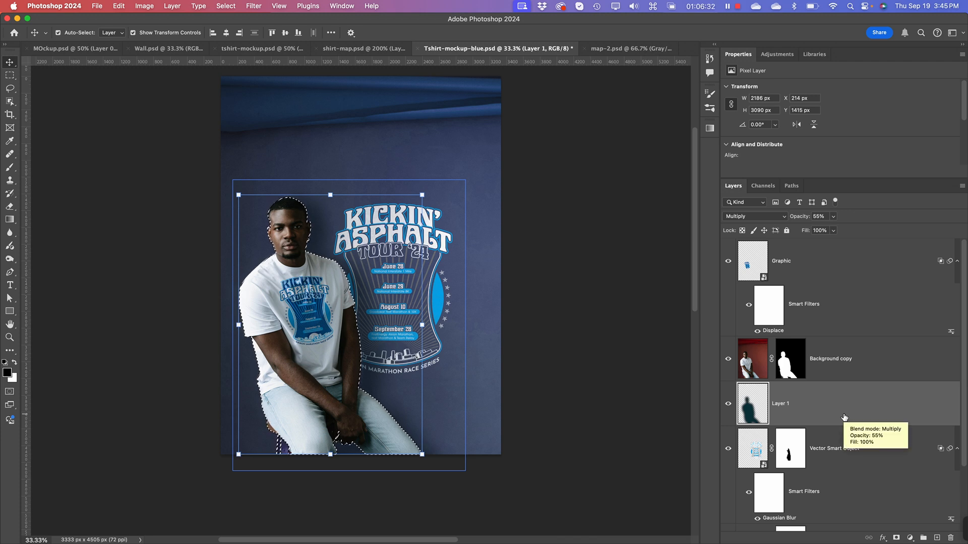
key("Right")
key("Right")
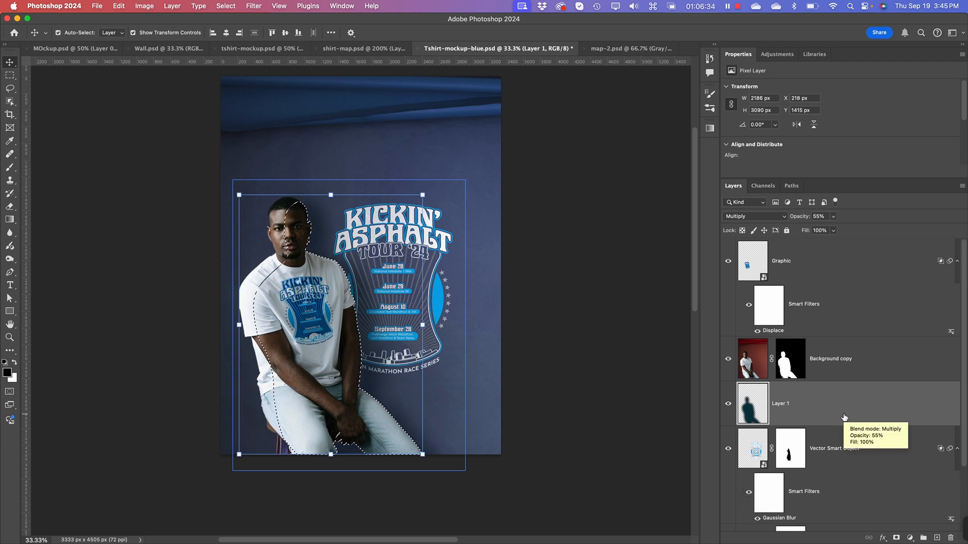
key("Right")
key("Right")
key("Right")
key("Right")
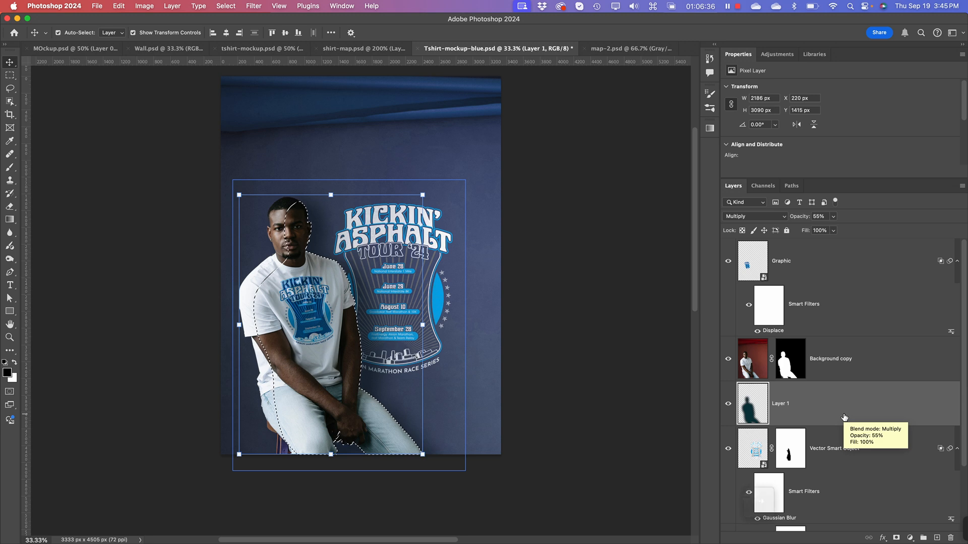
key("Right")
key("Right")
key("Right")
key("Right")
key("Right")
key("Right")
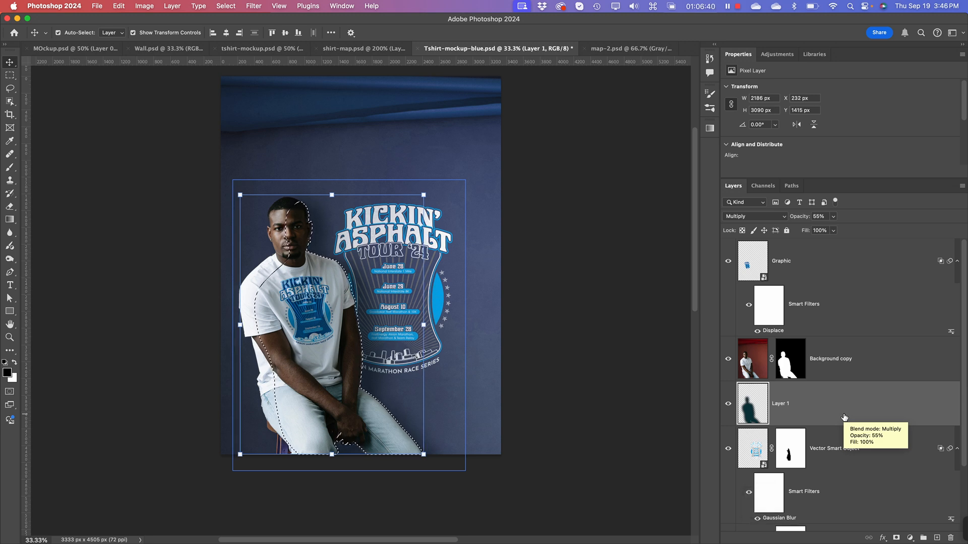
key("Right")
key("Right")
key("Right")
key("Right")
key("Right")
key("Right")
key("Right")
key("Right")
key("Right")
key("Right")
key("Right")
key("Right")
key("Right")
key("Right")
key("Right")
key("Right")
key("Right")
key("Right")
key("Right")
key("Right")
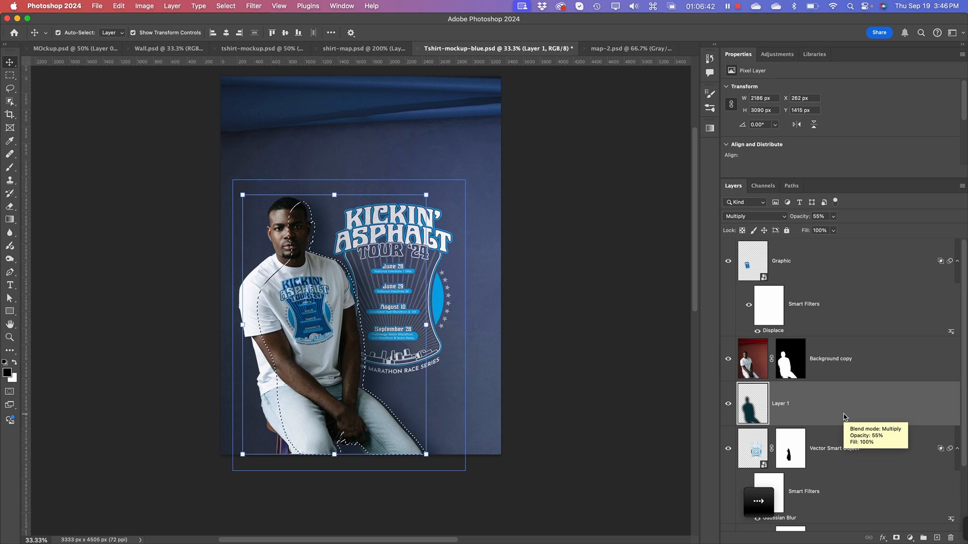
key("Right")
key("Right")
key("Right")
key("Right")
key("Right")
key("Right")
key("Right")
key("Right")
key("Right")
key("Right")
key("Right")
key("Right")
key("Right")
key("Right")
key("Right")
key("Right")
key("Right")
key("Right")
key("Right")
key("Right")
key("Down")
key("Down")
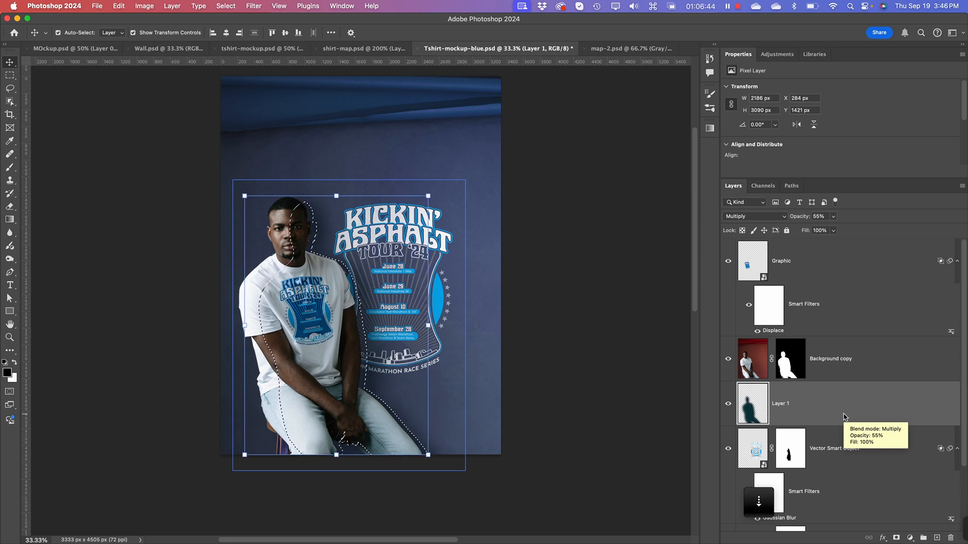
key("Down")
key("Down")
key("Down")
key("Down")
key("Down")
key("Down")
key("Down")
key("Down")
key("Down")
key("Down")
key("Down")
key("Down")
key("Down")
key("Down")
key("Down")
key("Down")
key("Down")
key("Down")
key("Down")
key("Down")
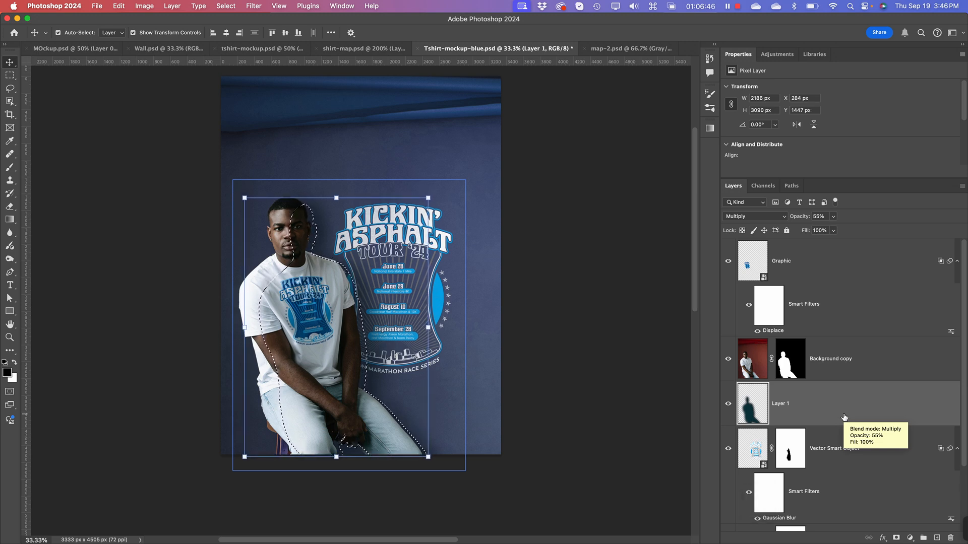
key("Left")
key("Left")
key("Left")
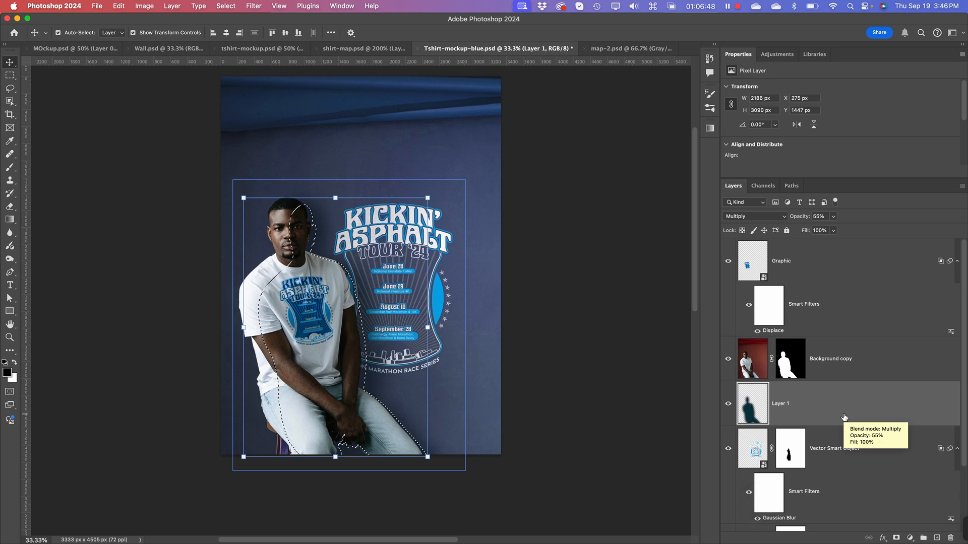
key("Left")
key("Left")
key("Left")
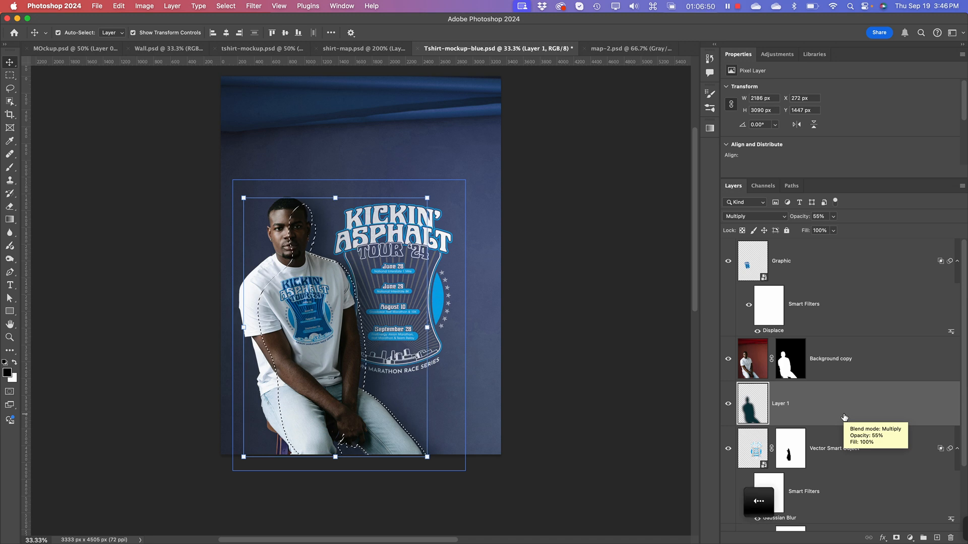
Step: Add a Hue/Saturation adjustment layer above the shadow layer, masked by the active selection, and leave no layer selected
scroll(824, 397, "down", 3)
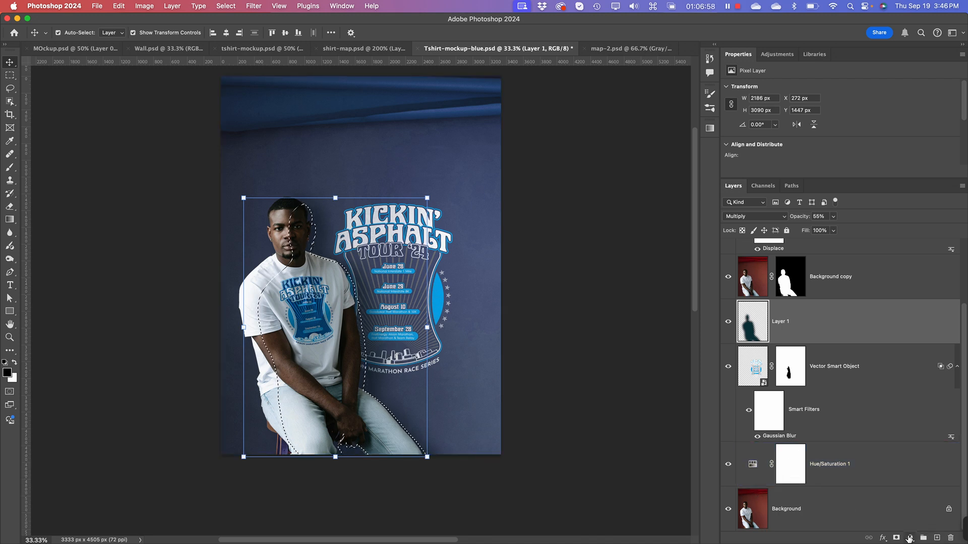
left_click(910, 538)
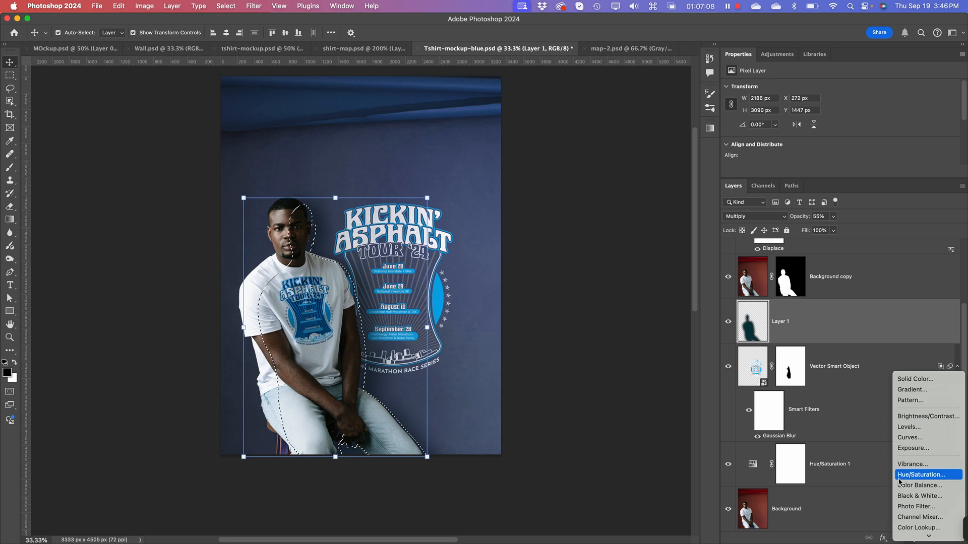
left_click(899, 481)
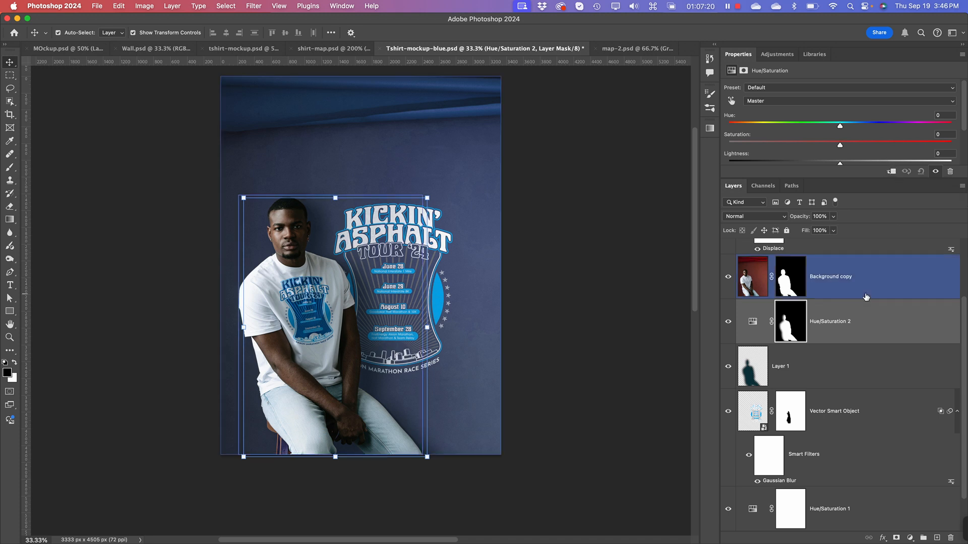
left_click(878, 452)
scroll(879, 443, "down", 1)
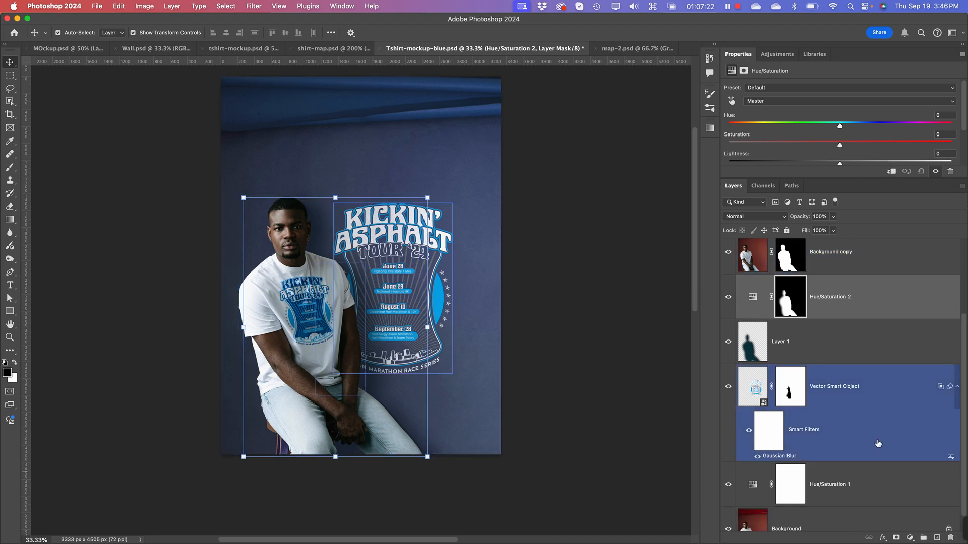
scroll(879, 441, "up", 2)
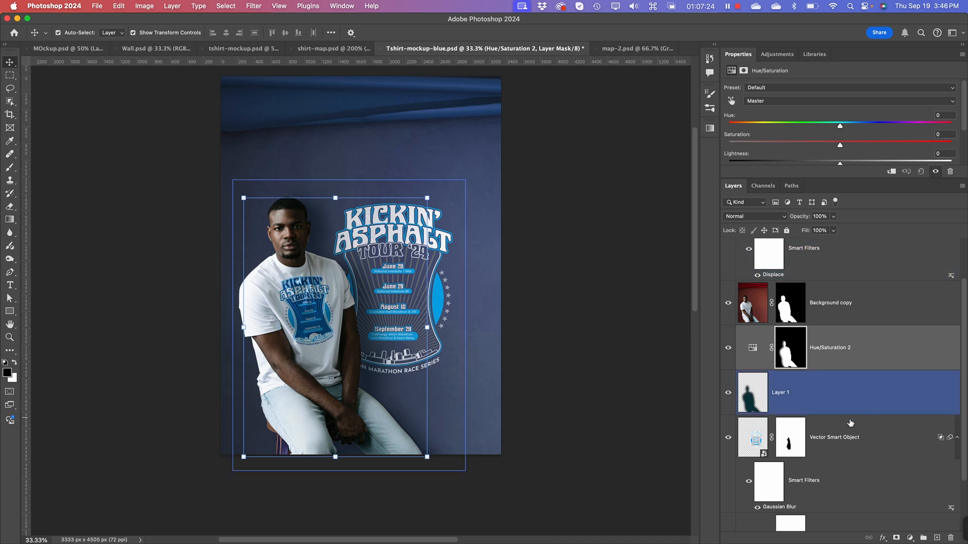
left_click(599, 253)
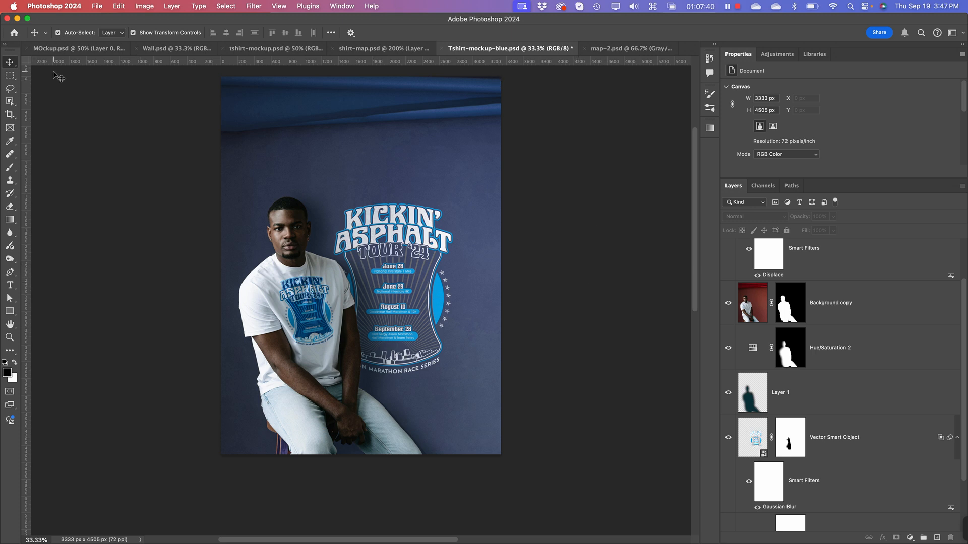
Step: Switch to the Wall.psd document to review the wall mockup
left_click(162, 50)
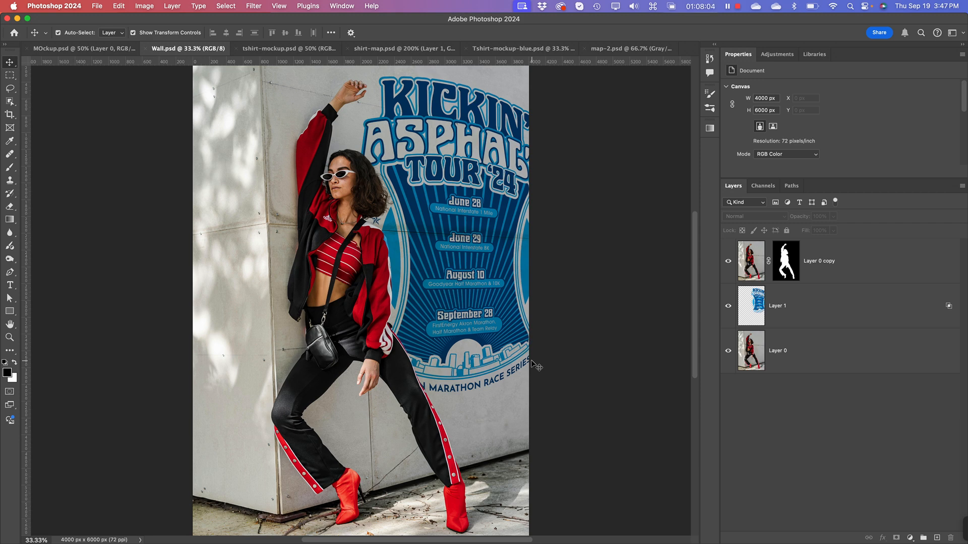
left_click(469, 325)
left_click(454, 413)
left_click(443, 303)
left_click(347, 134)
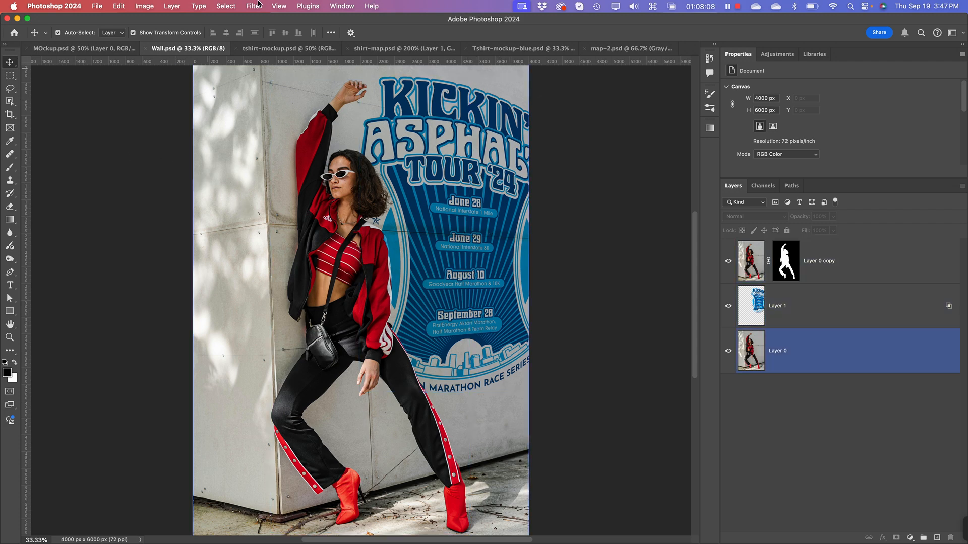
left_click(187, 70)
Step: Switch to Finder and open the Pexels JPG ending in 11338402 from the Mockups folder in Photoshop
key("super+Tab")
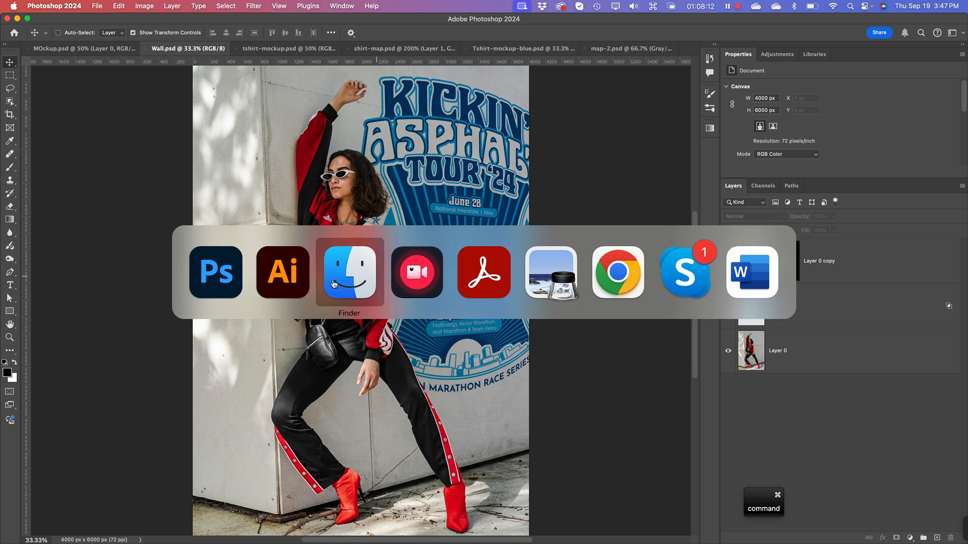
left_click(352, 282)
left_click(356, 283)
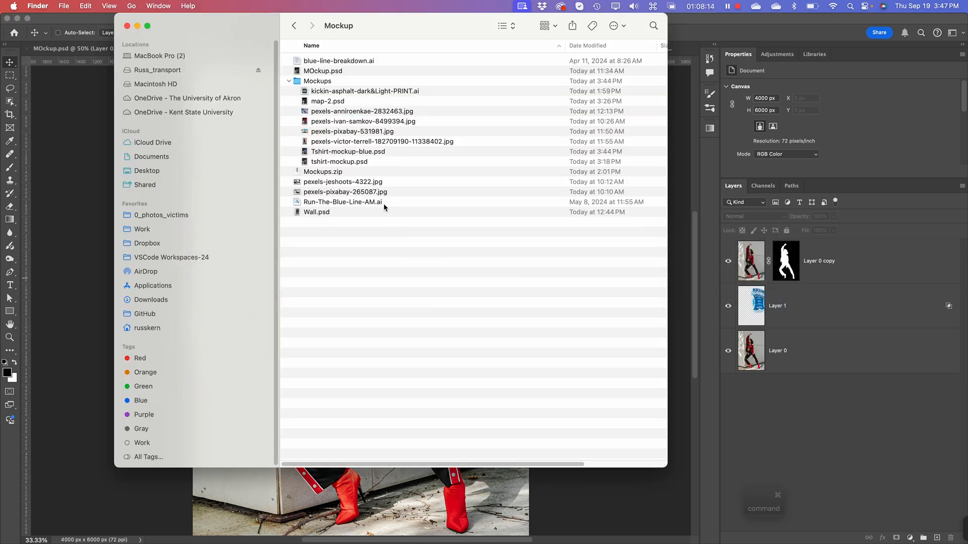
left_click(313, 143)
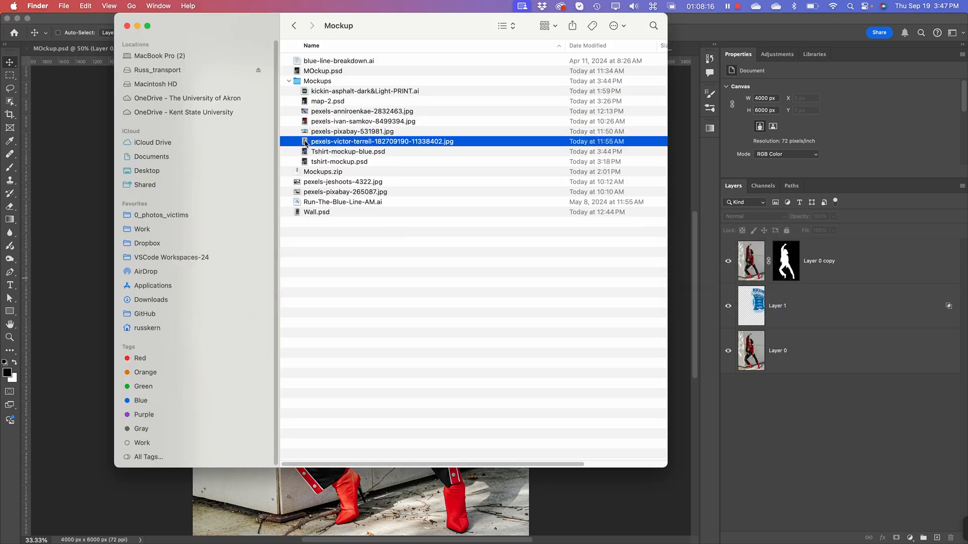
left_click_drag(313, 142, 475, 531)
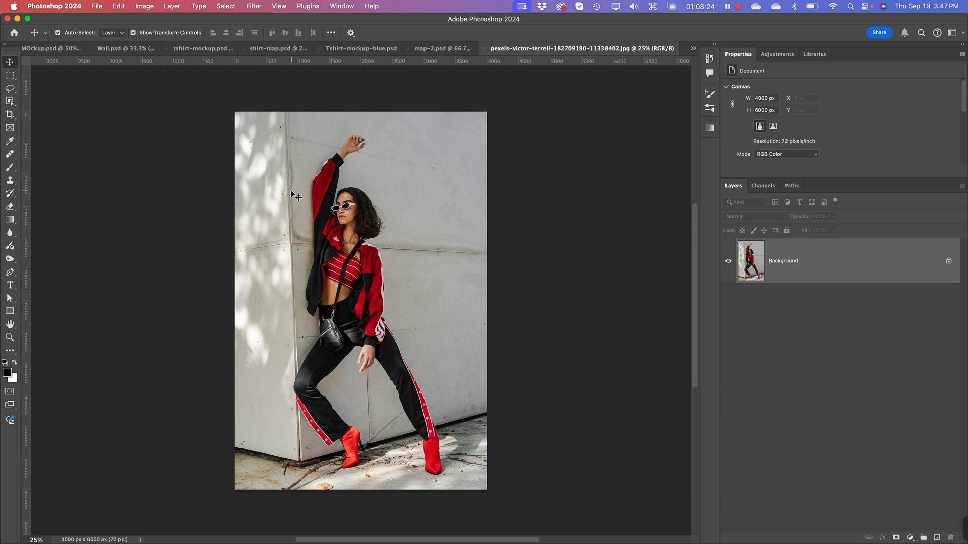
key("super+equal")
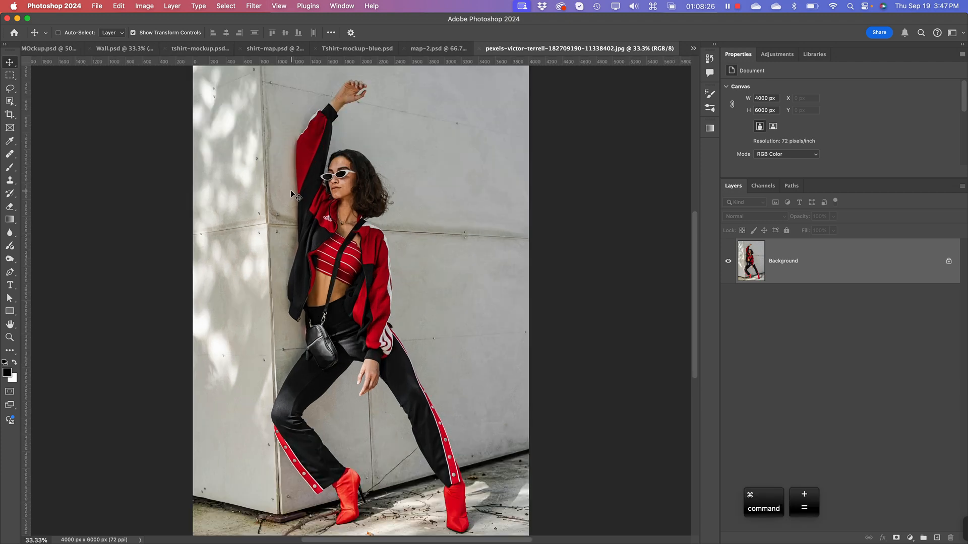
key("super+minus")
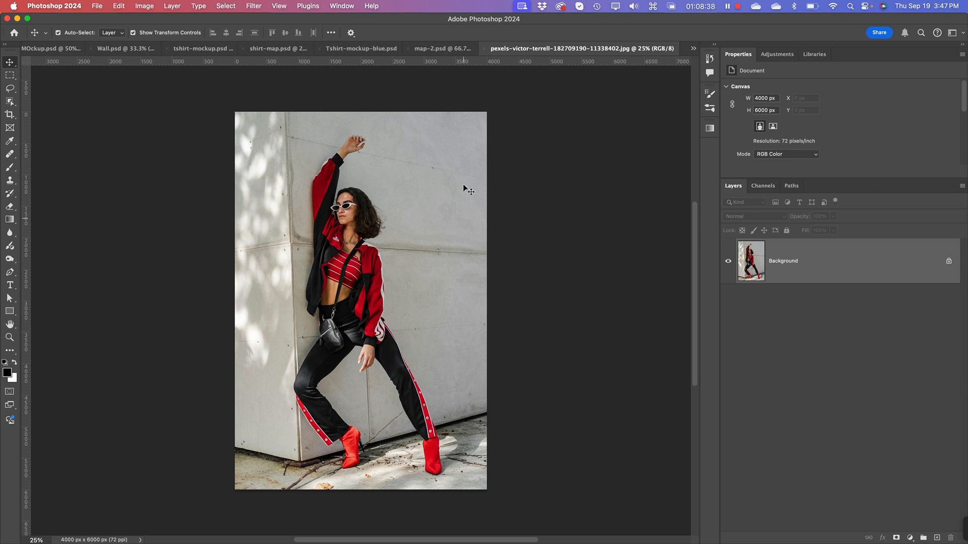
Step: Add a new empty layer above the Background layer of the wall photo
left_click(260, 5)
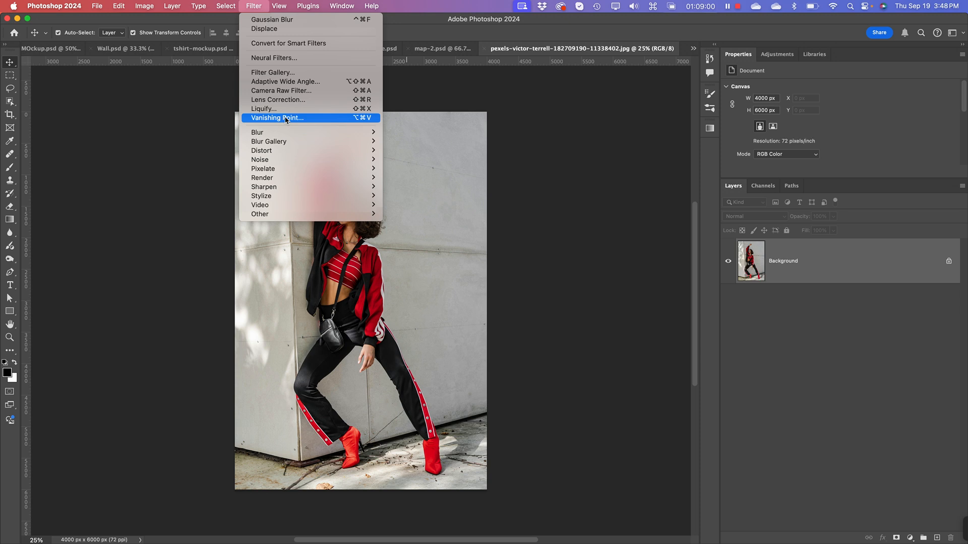
left_click(761, 266)
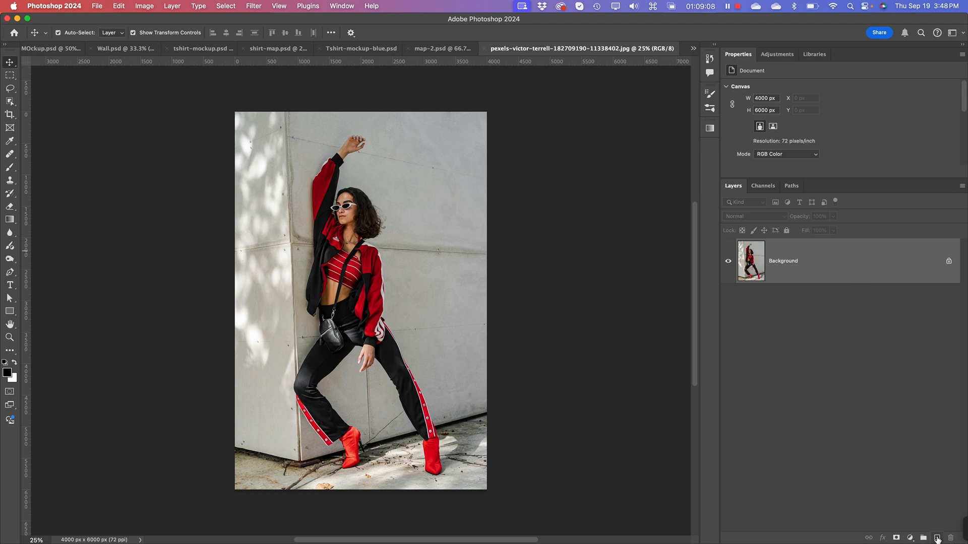
left_click(937, 539)
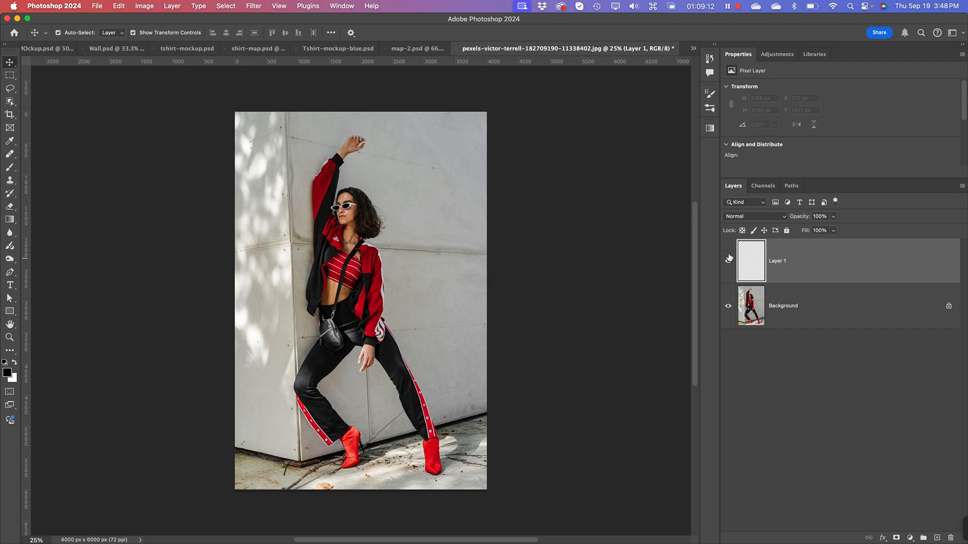
Step: Open the Vanishing Point filter on the new empty layer to prepare a perspective plane on the wall
left_click(259, 6)
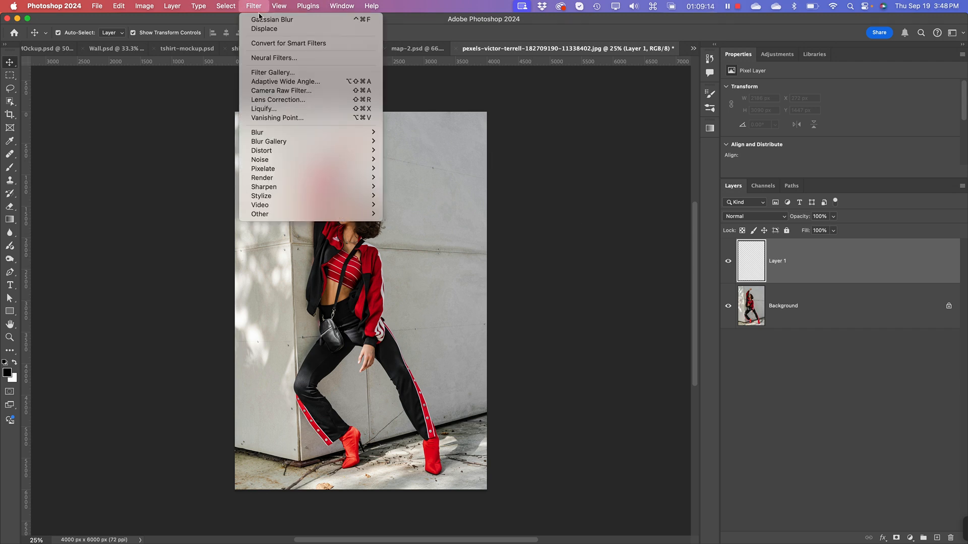
left_click(280, 118)
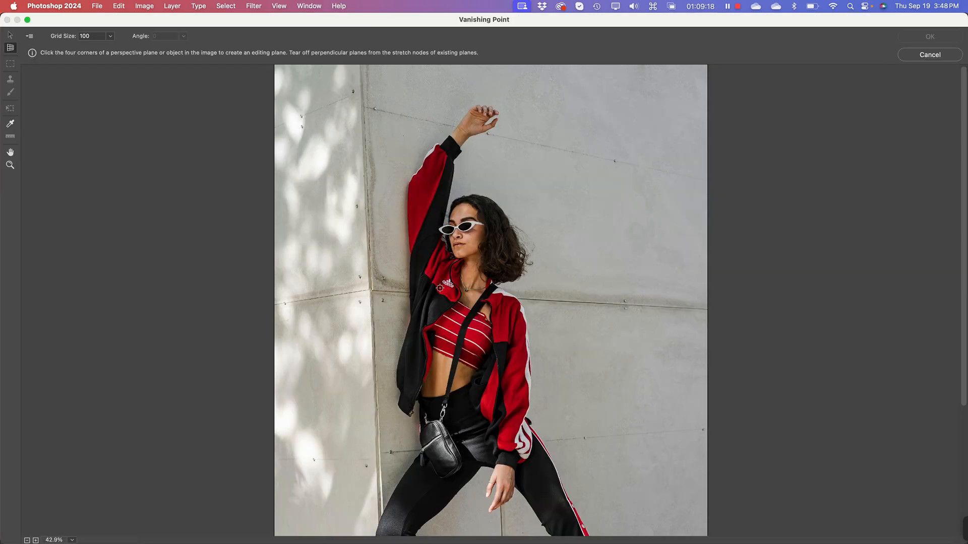
key("super+minus")
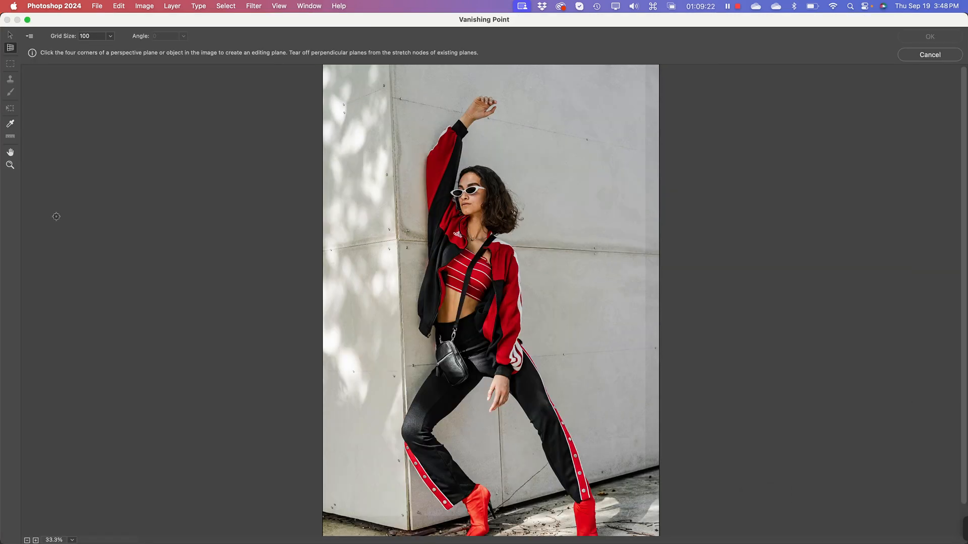
key("super+minus")
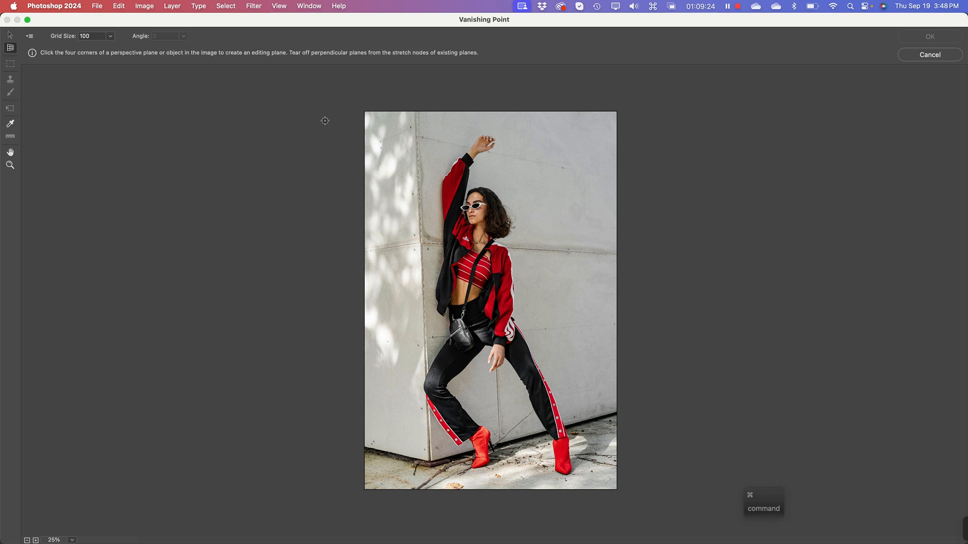
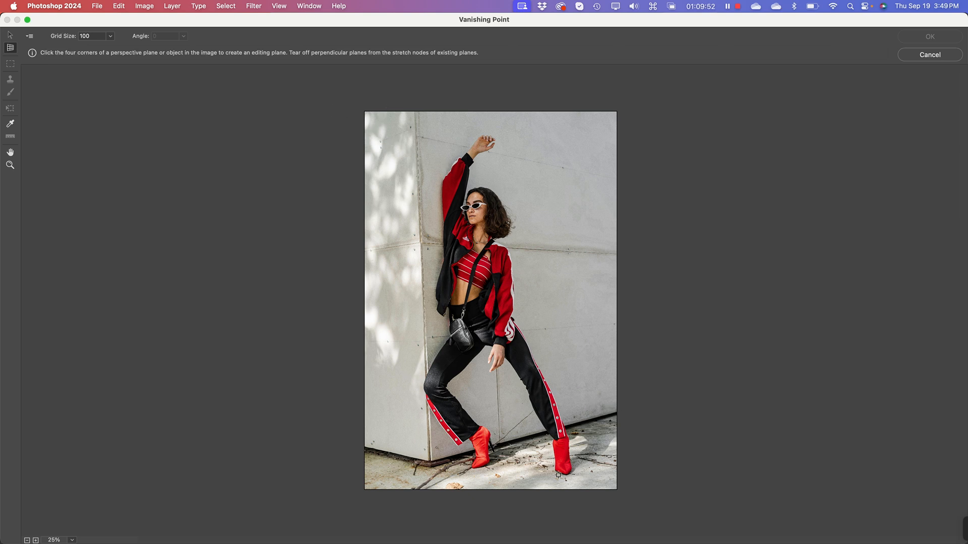
Step: Create a four-corner perspective plane on the wall behind the woman, following its base, the photo's right edge, the upper seam and the wall corner
key("super")
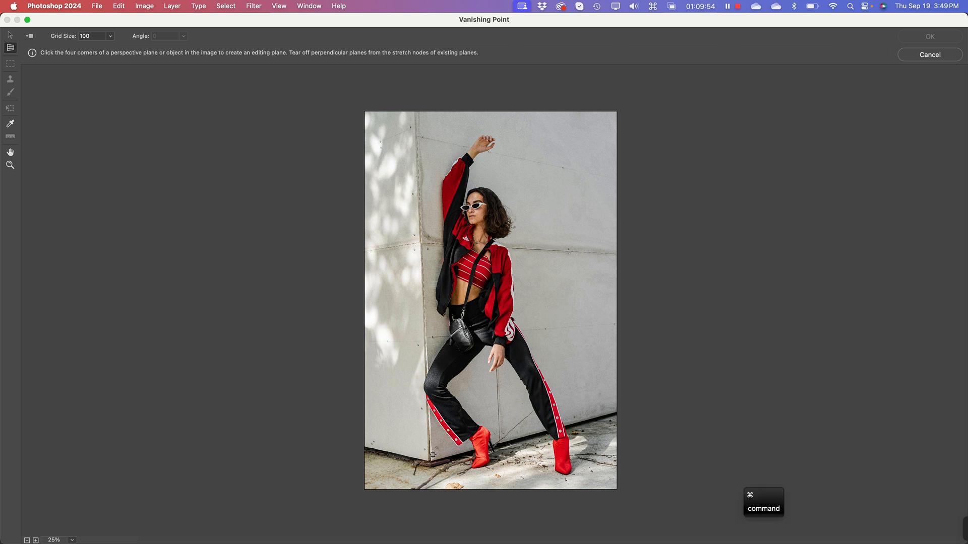
key("super+equal")
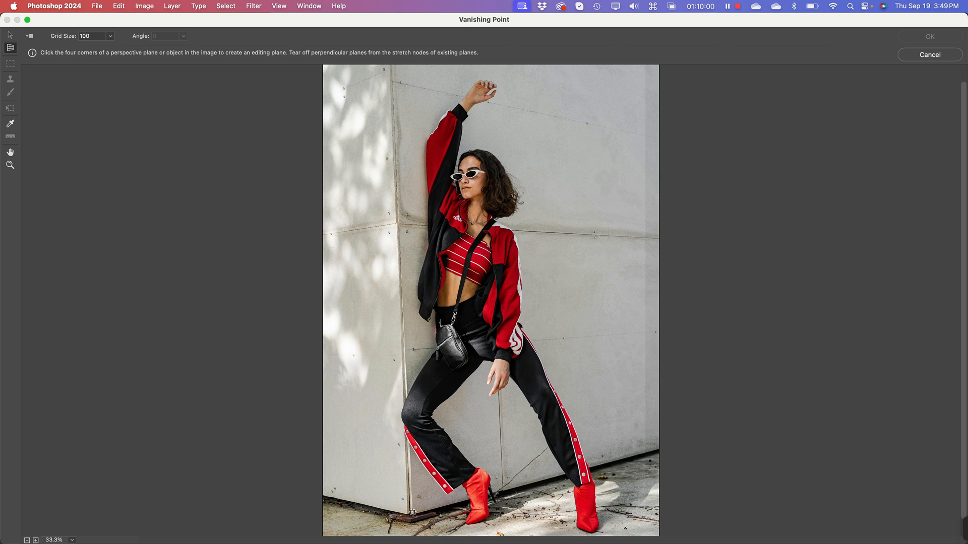
left_click(412, 513)
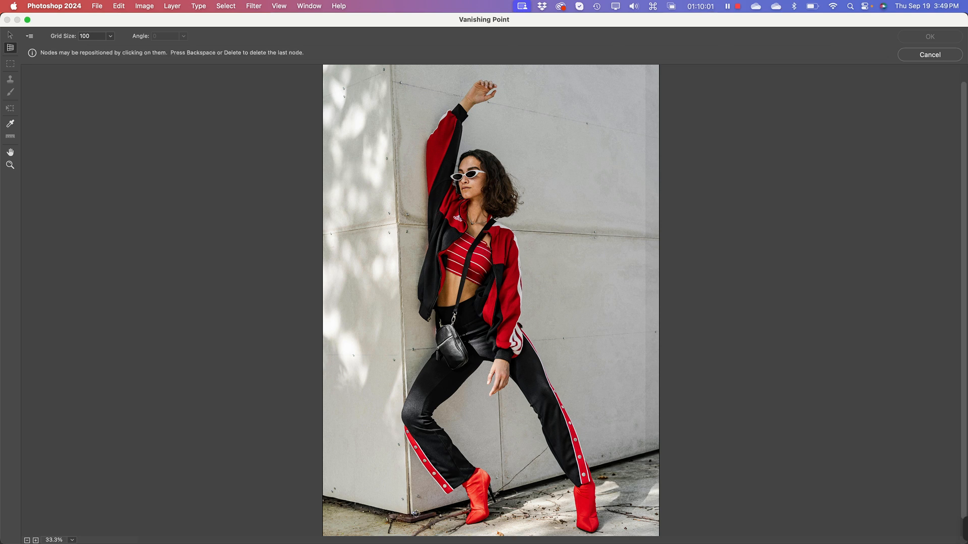
left_click(659, 450)
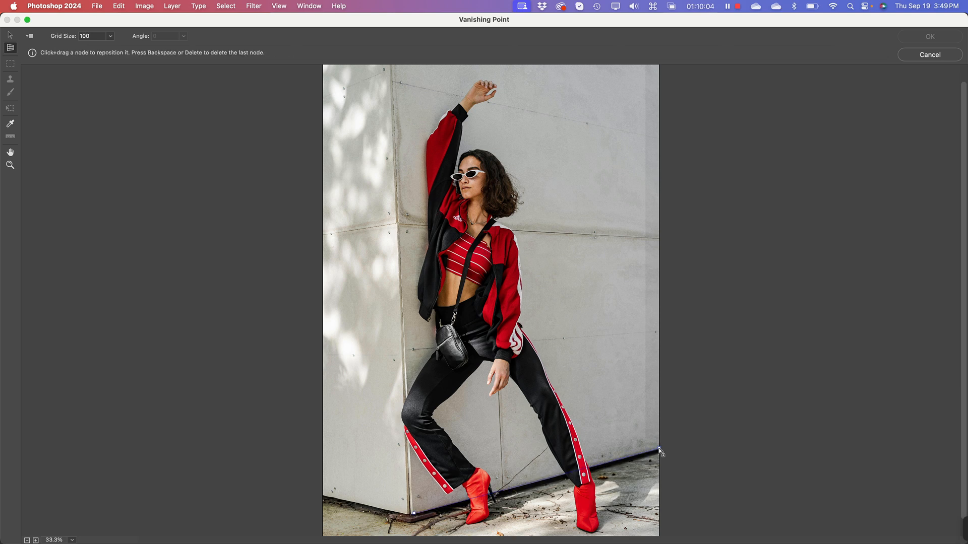
key("shift")
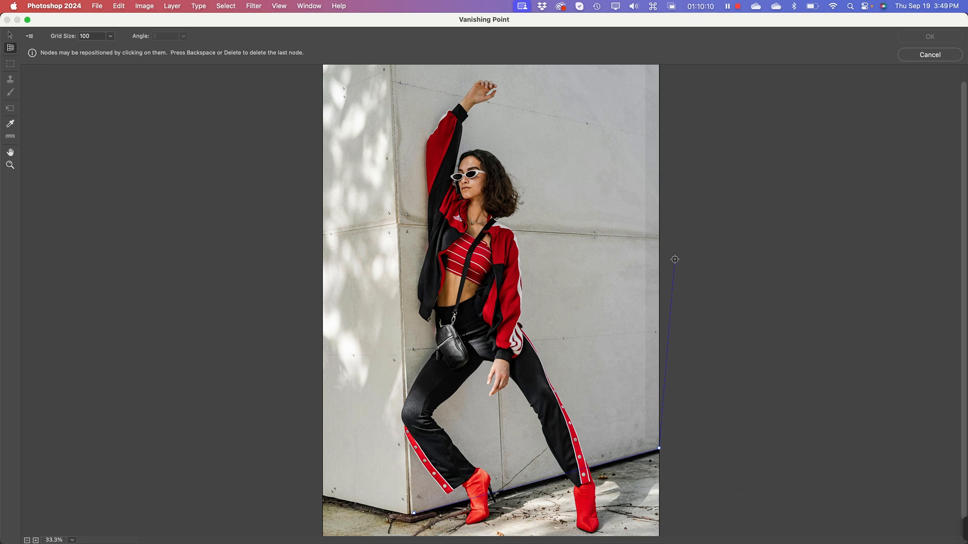
key("shift")
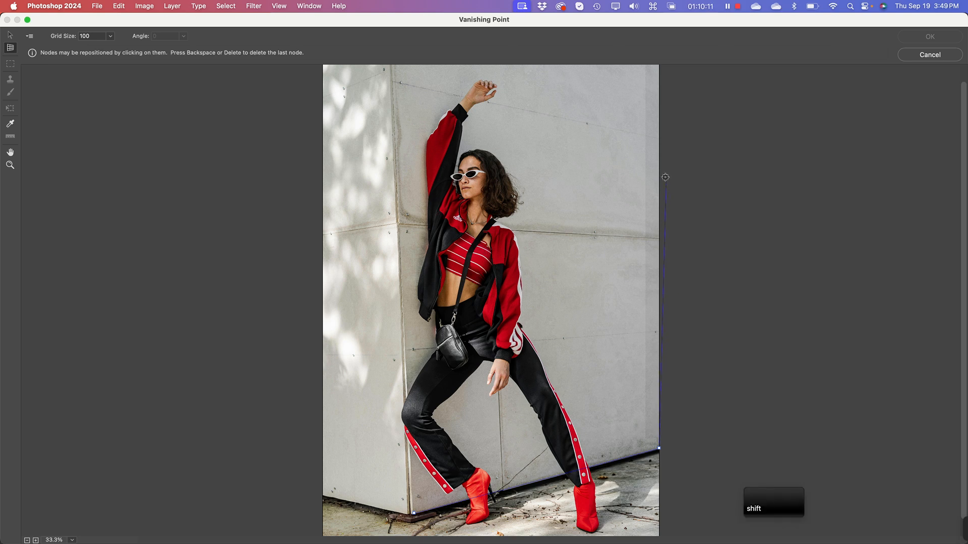
left_click(659, 137)
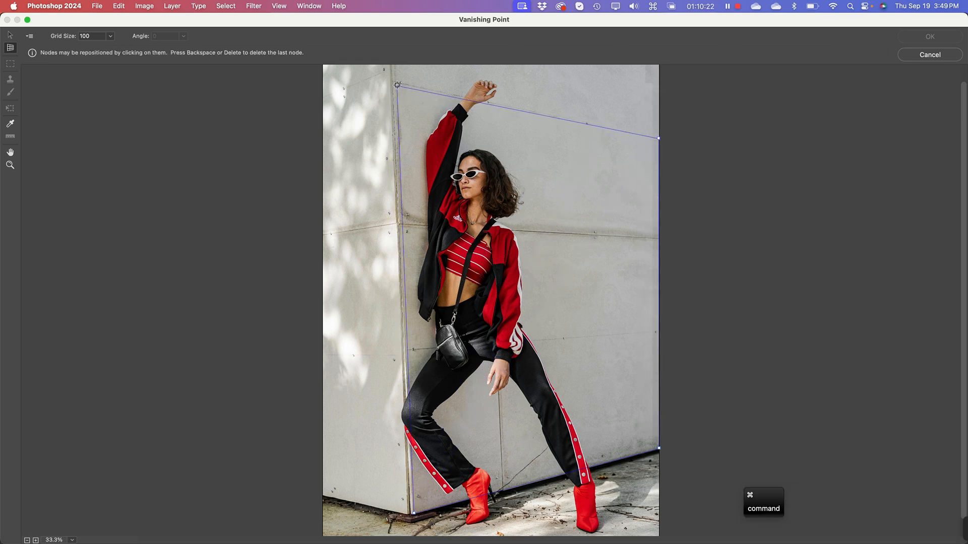
key("super+equal")
key("space")
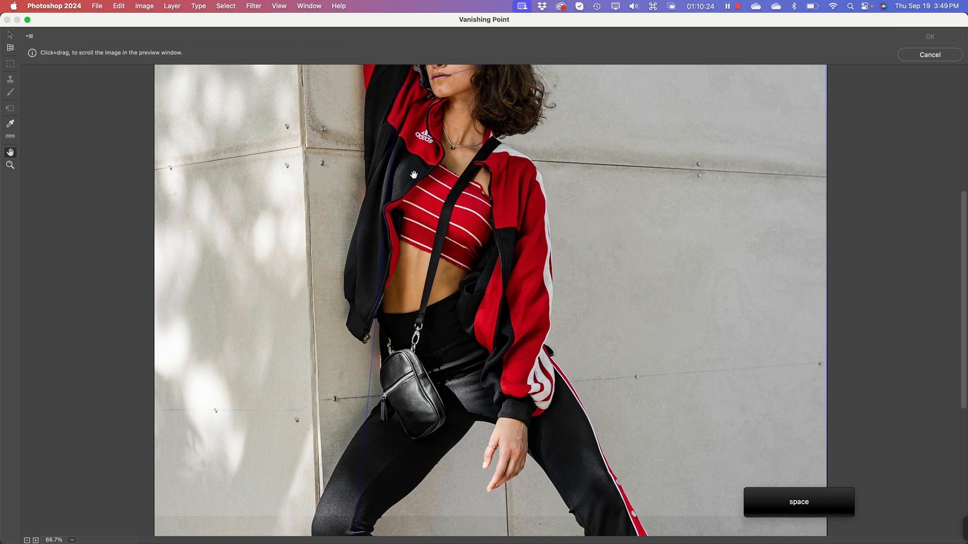
left_click_drag(517, 139, 518, 408)
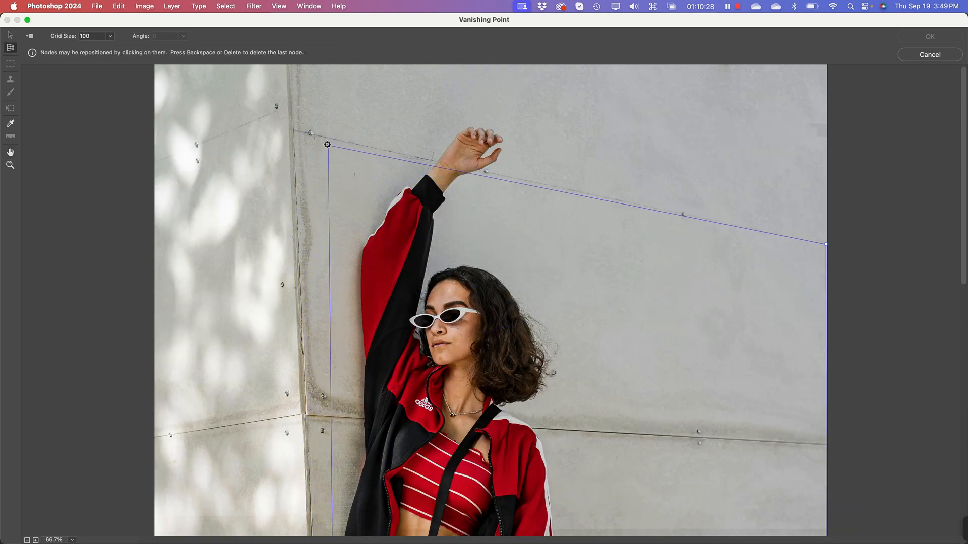
left_click(294, 133)
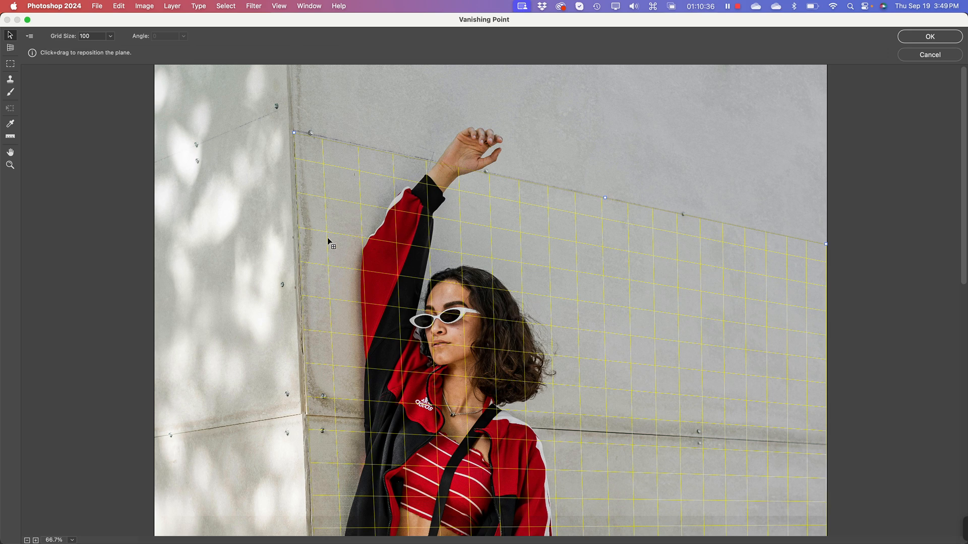
Step: Adjust the plane's upper-left corner along the upper wall seam until the perspective grid turns blue
key("super+minus")
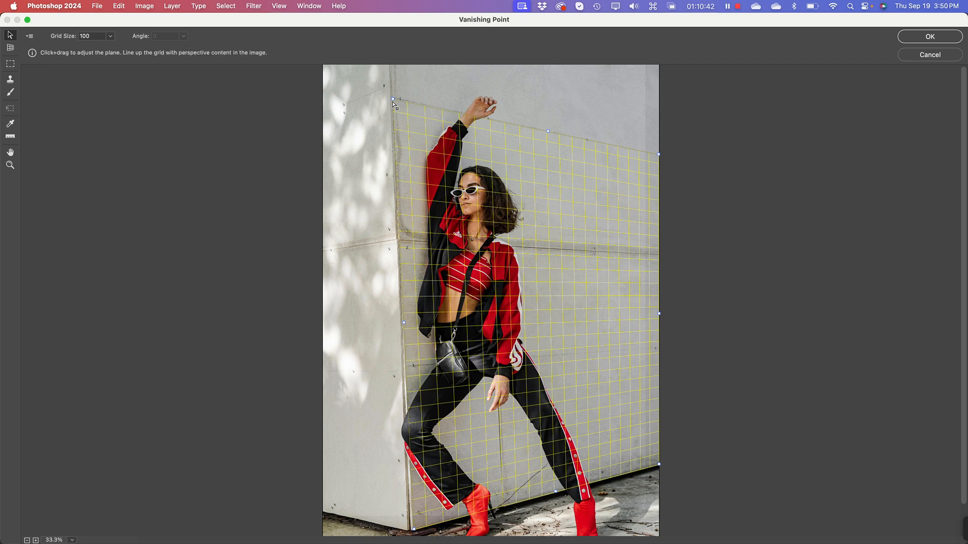
left_click_drag(393, 99, 399, 100)
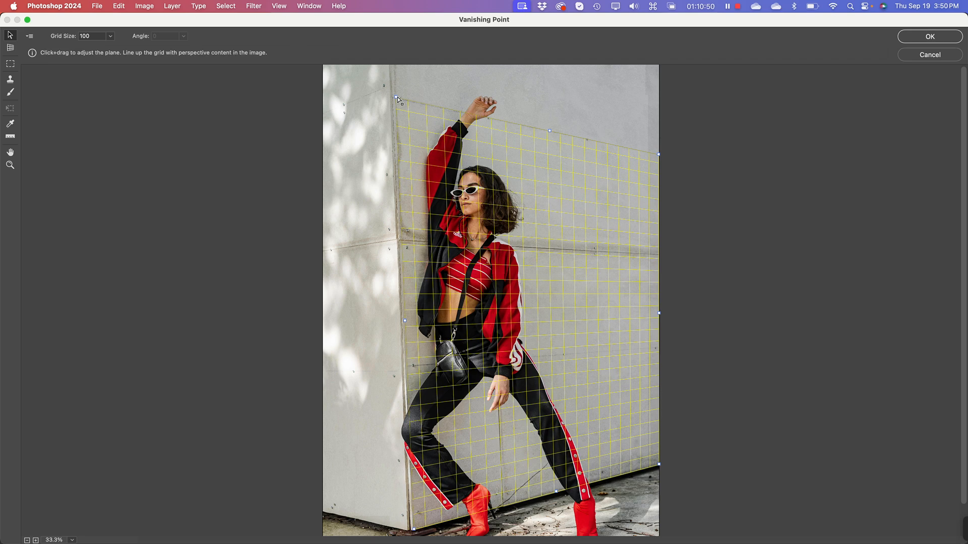
left_click_drag(398, 100, 399, 100)
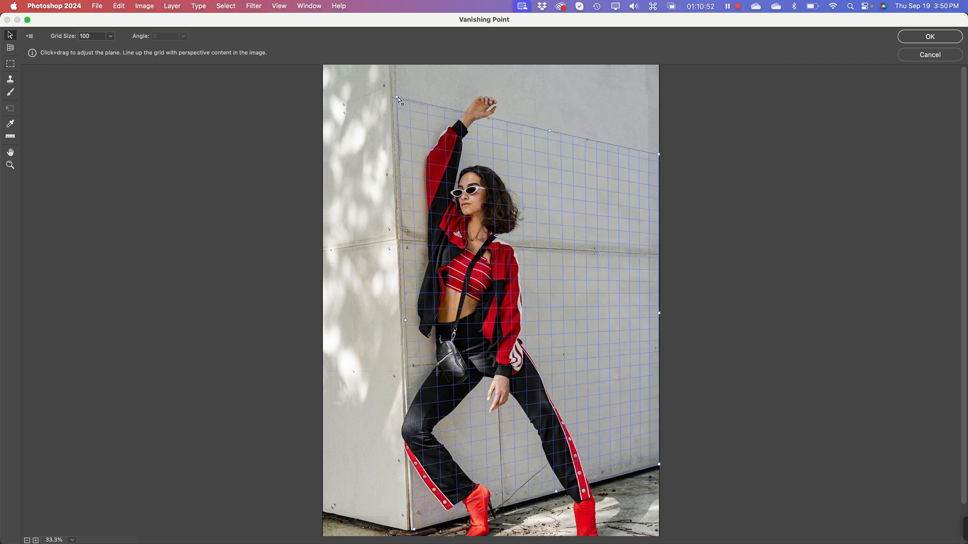
left_click_drag(398, 99, 397, 99)
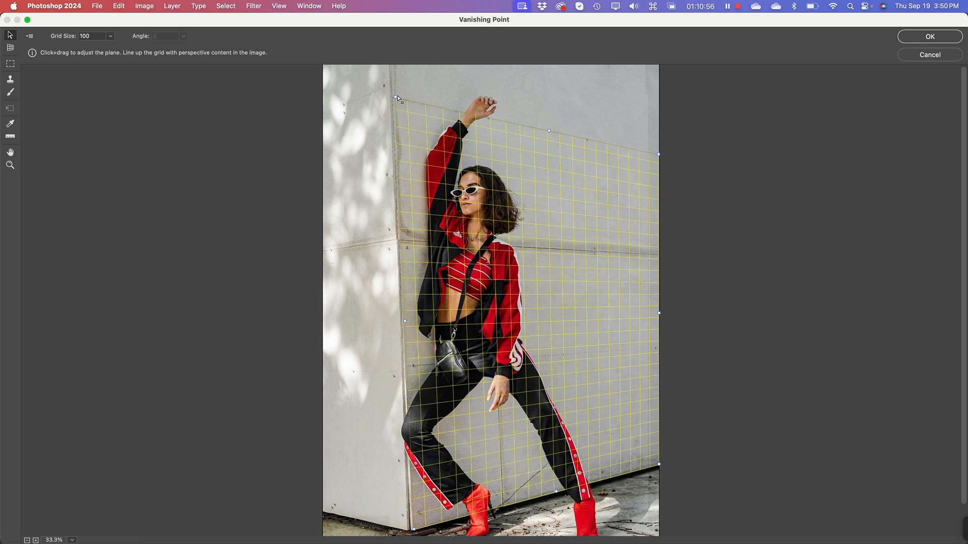
left_click_drag(397, 99, 398, 100)
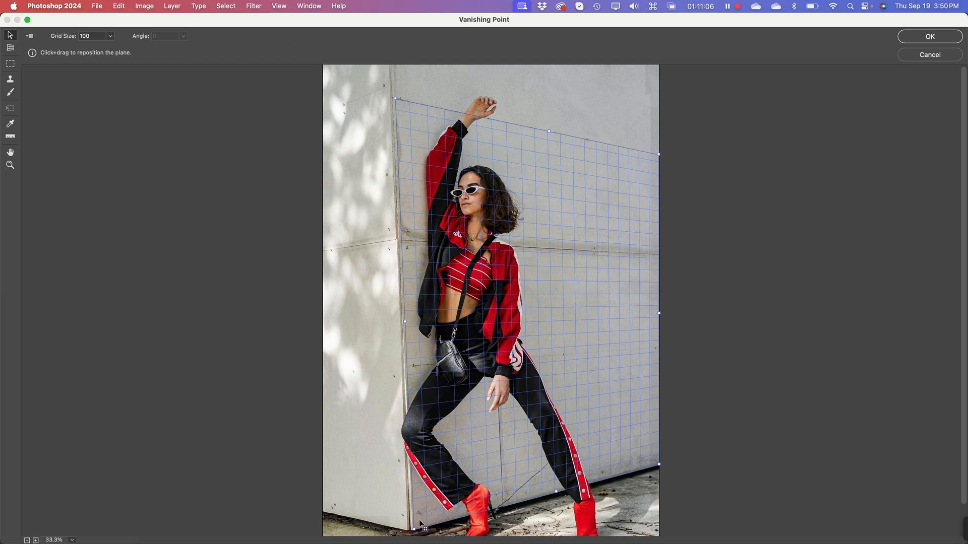
Step: Move the plane's lower-left corner exactly onto the bottom corner of the wall panel
key("super+equal")
key("super+equal")
key("super+equal")
key("super+equal")
key("space")
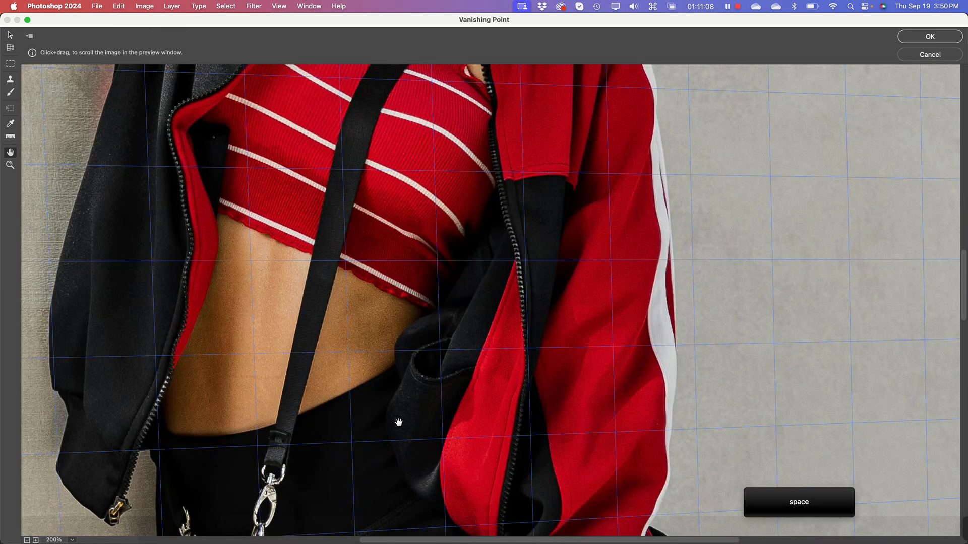
left_click_drag(398, 424, 498, 116)
left_click_drag(461, 381, 568, 87)
left_click_drag(441, 468, 592, 129)
left_click_drag(524, 400, 502, 173)
left_click_drag(504, 419, 524, 337)
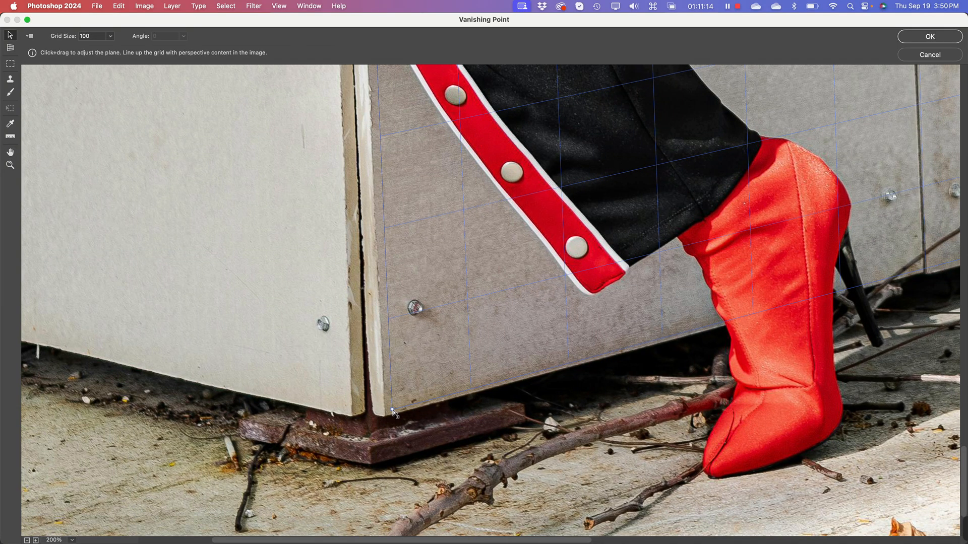
left_click_drag(392, 409, 385, 416)
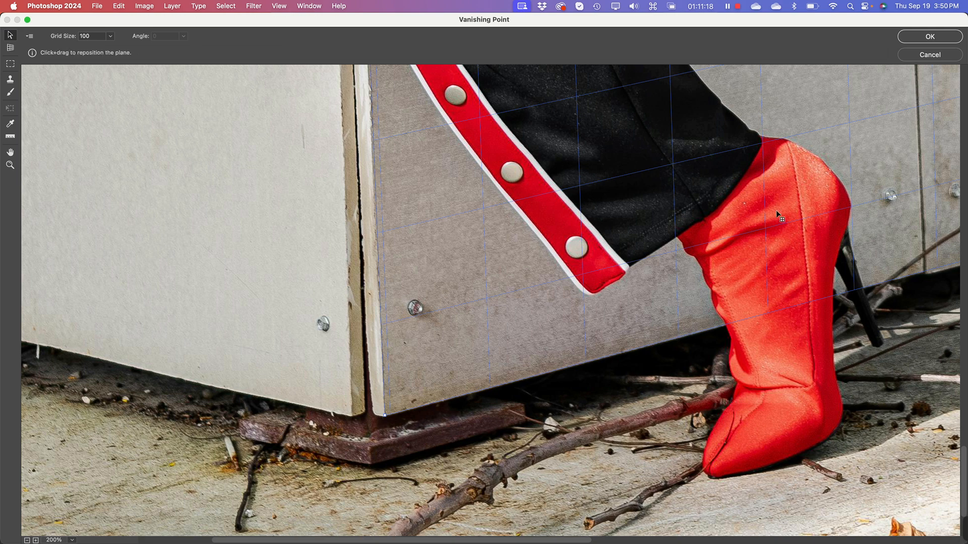
Step: Nudge the plane's lower-right corner down to the wall's base at the photo's right edge
key("space")
left_click_drag(917, 153, 26, 347)
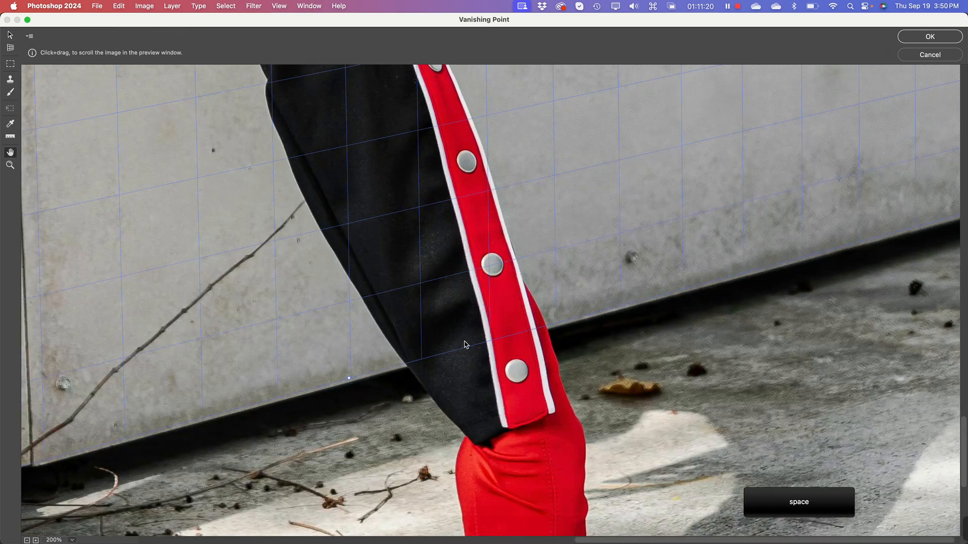
left_click_drag(803, 283, 365, 387)
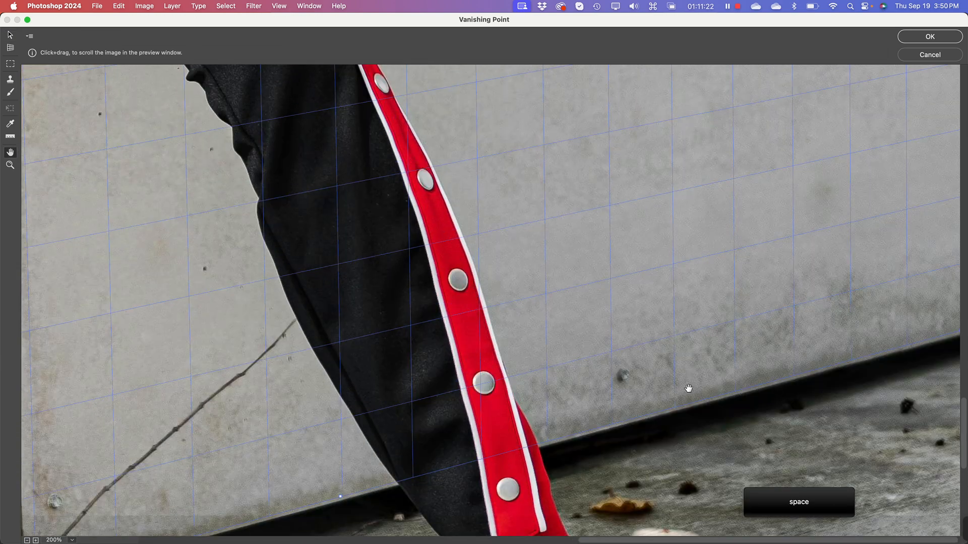
left_click_drag(687, 389, 517, 334)
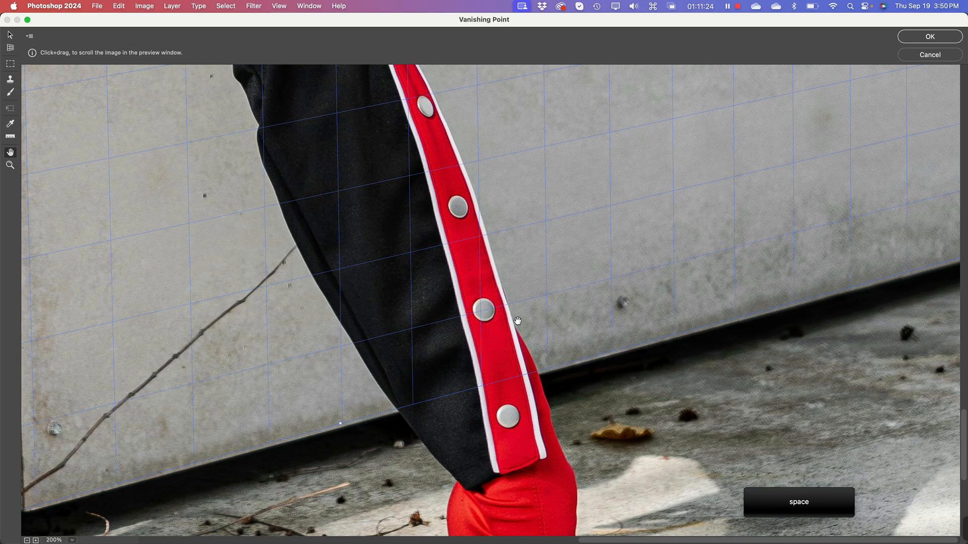
key("super+minus")
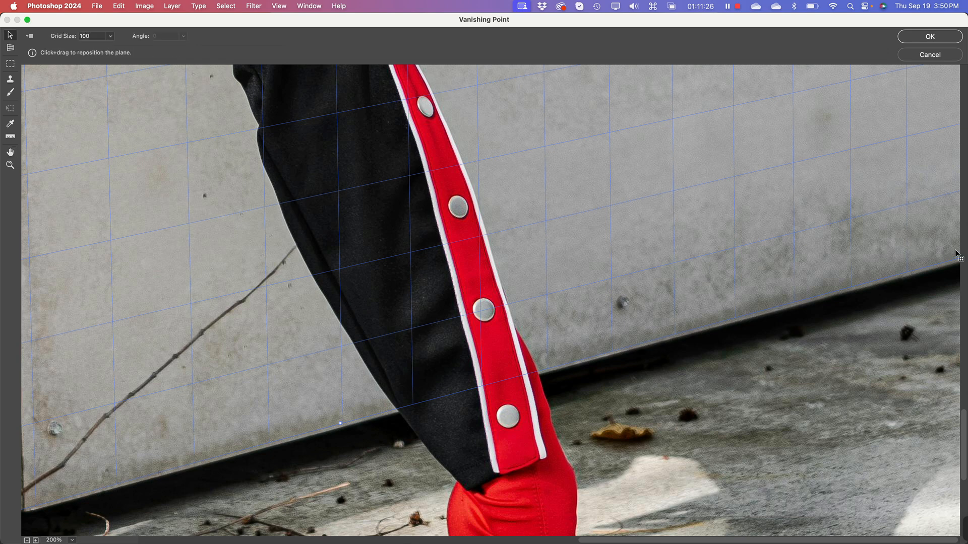
key("super+minus")
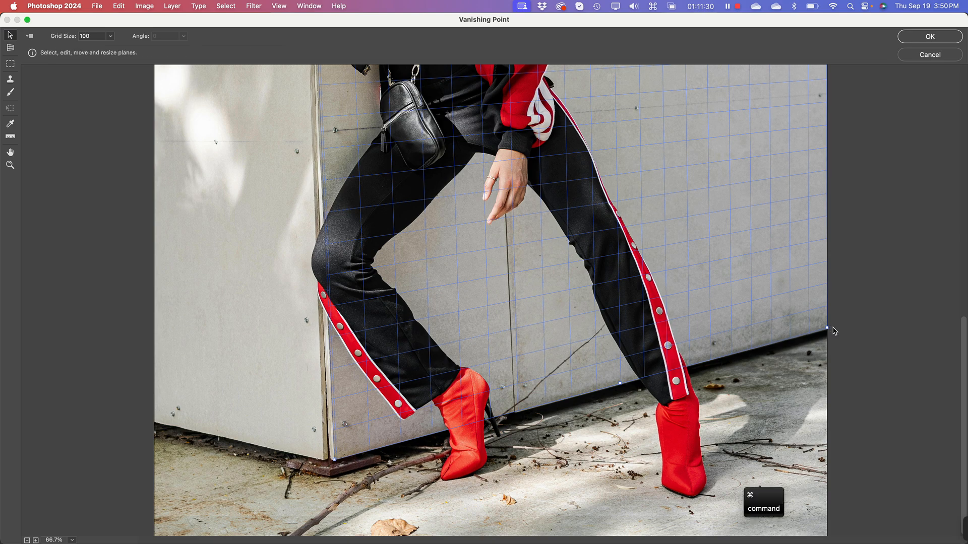
key("super+plus")
key("super+plus")
key("space")
left_click_drag(867, 331, 1, 228)
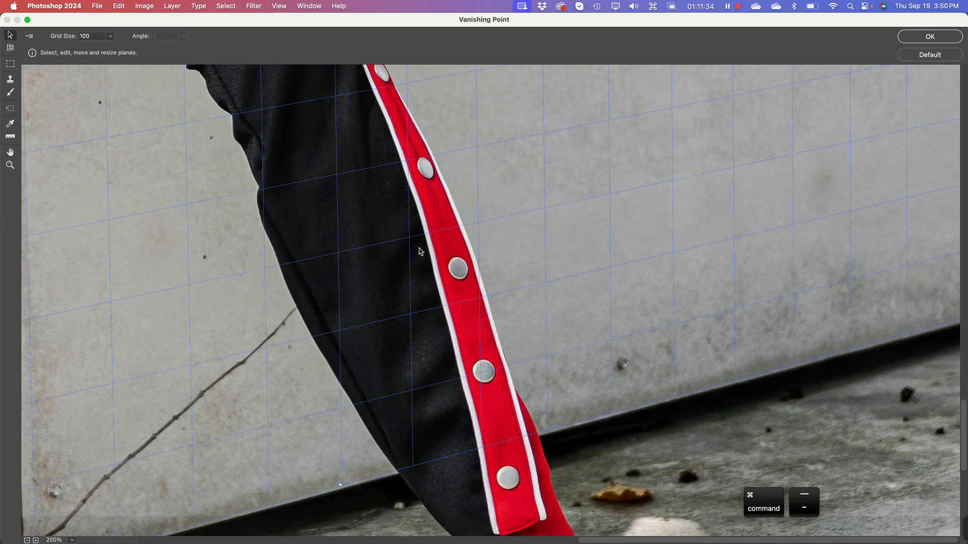
key("super+minus")
key("super+minus")
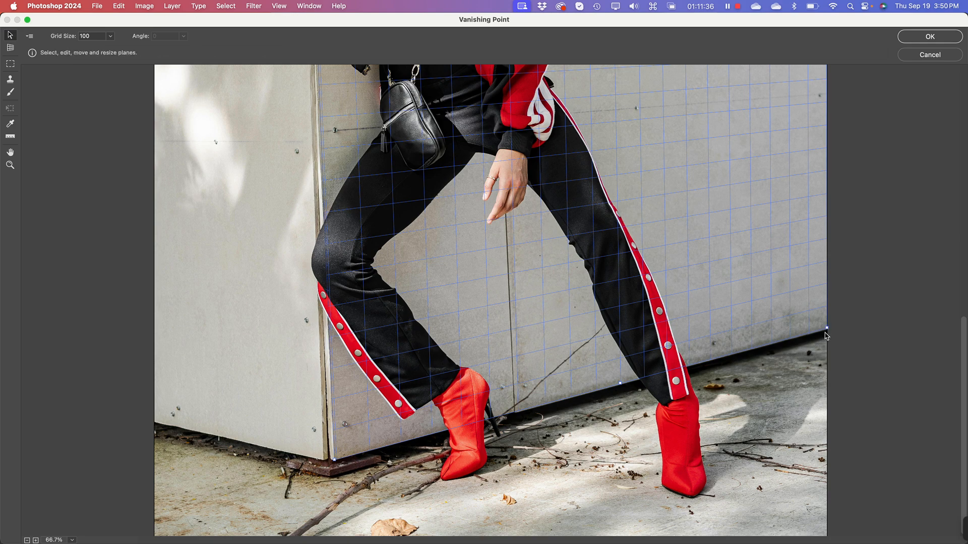
left_click_drag(827, 328, 827, 329)
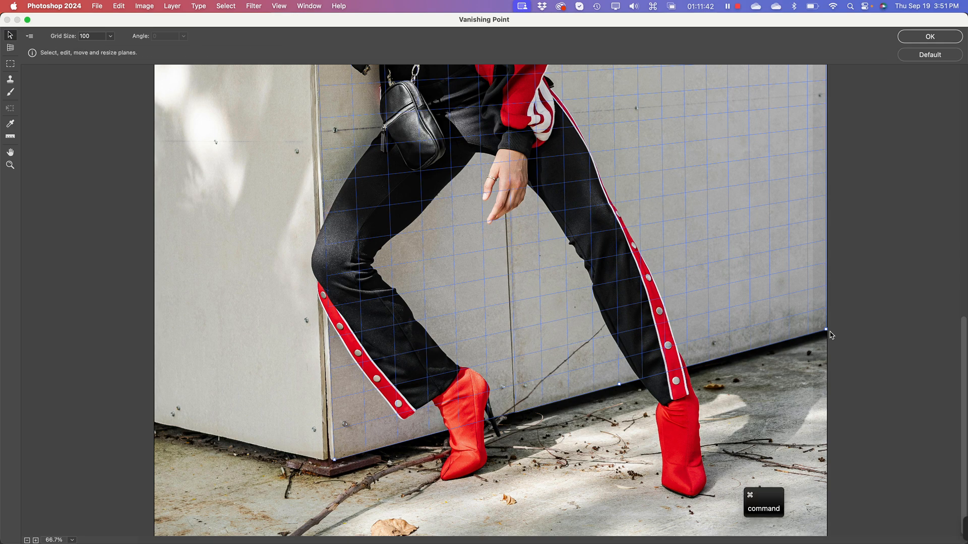
Step: Fine-tune the plane's lower-right corner so it sits flush with the photo's right edge
key("super+equal")
key("super+equal")
key("super+equal")
key("space")
left_click_drag(823, 399, 10, 343)
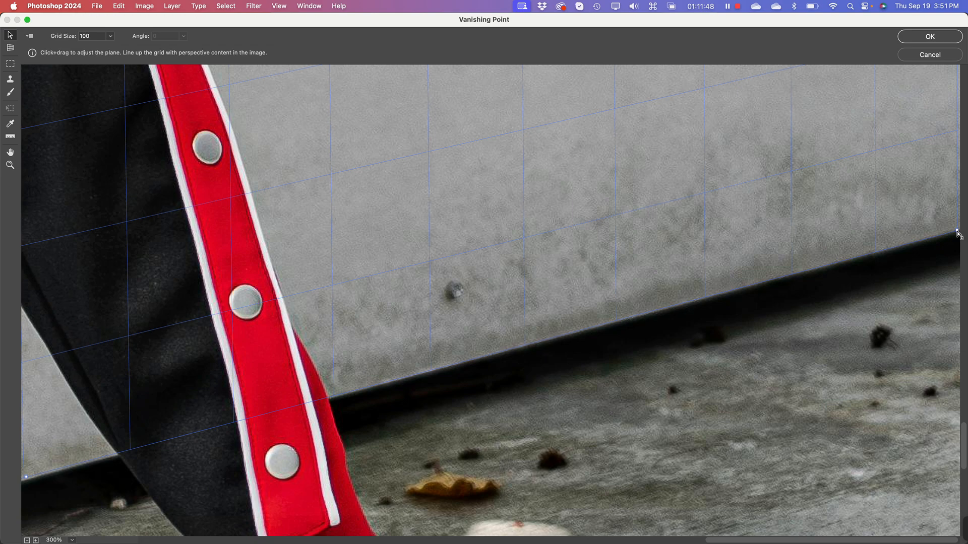
left_click_drag(958, 232, 960, 232)
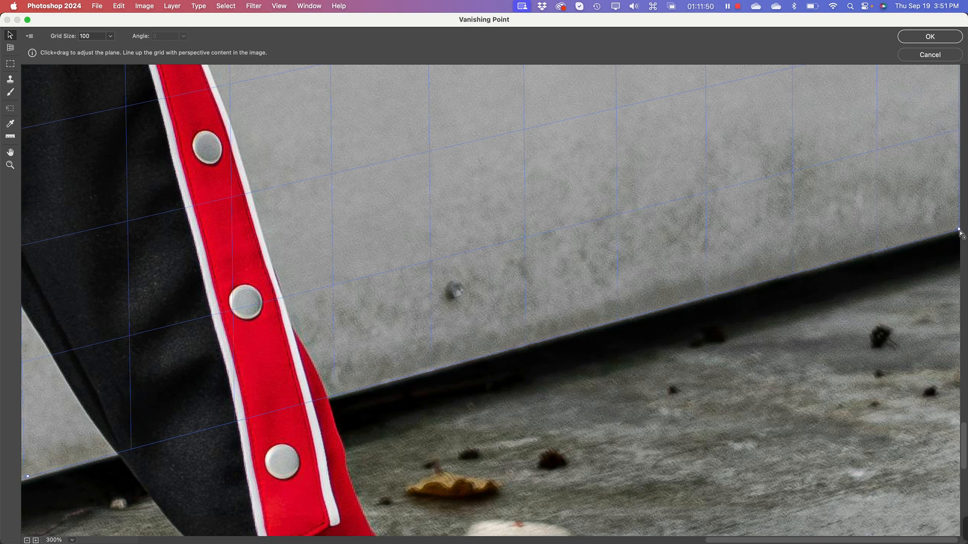
Step: Move the plane's upper-left corner slightly outward along the upper wall seam toward the wall's vertical edge
key("space")
scroll(718, 352, "up", 5)
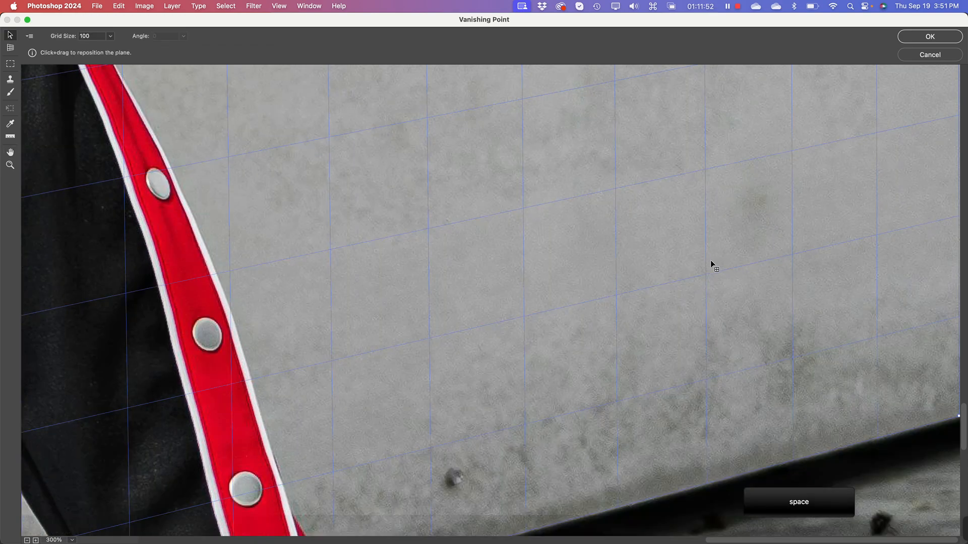
key("super+minus")
key("super+minus")
key("super+minus")
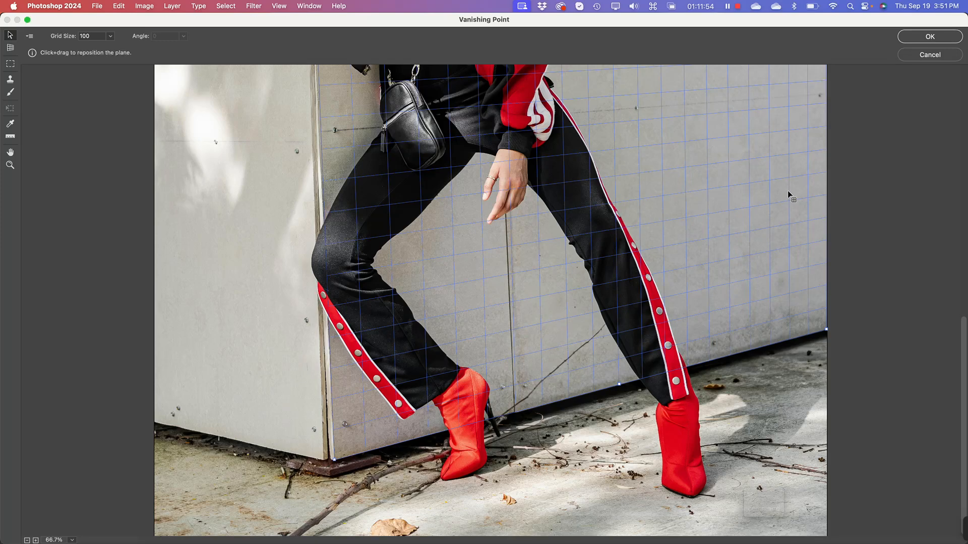
key("space")
scroll(716, 304, "up", 7)
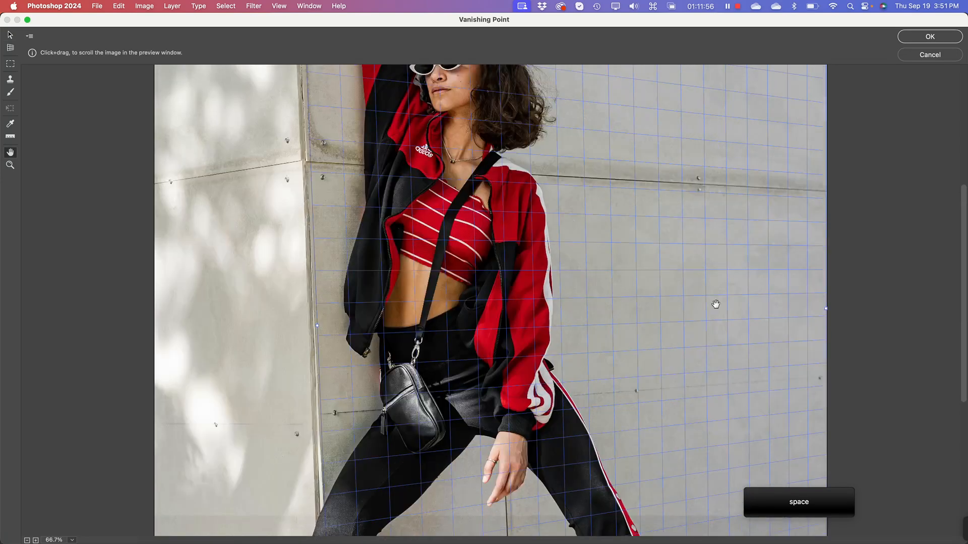
left_click_drag(682, 186, 664, 431)
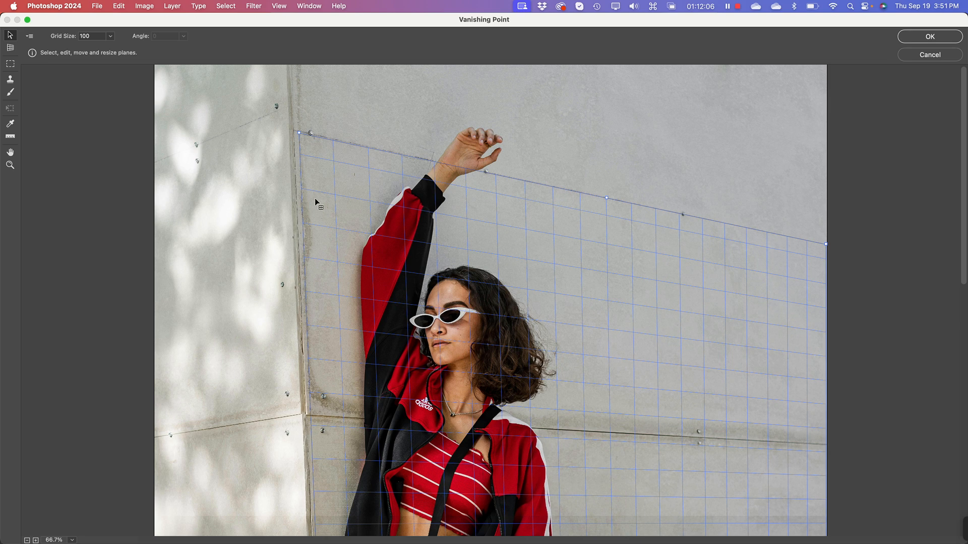
key("space")
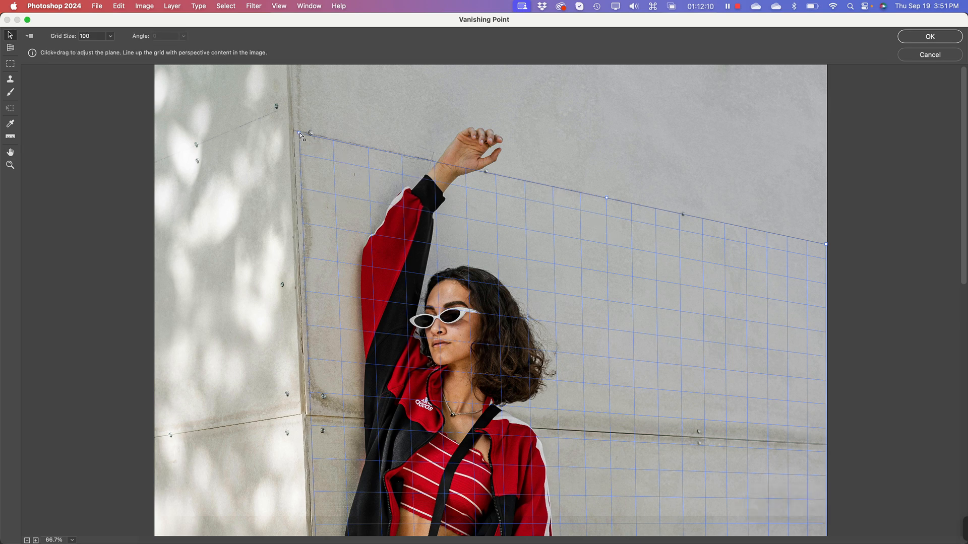
left_click_drag(301, 136, 296, 136)
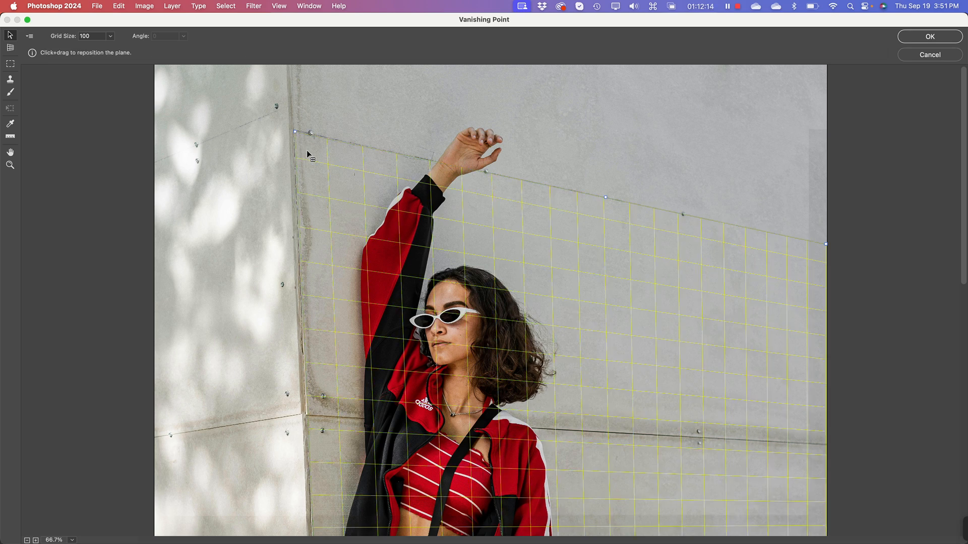
Step: Nudge the plane's upper-right corner just past the photo's right edge and readjust its upper-left corner until the grid turns blue
left_click(825, 244)
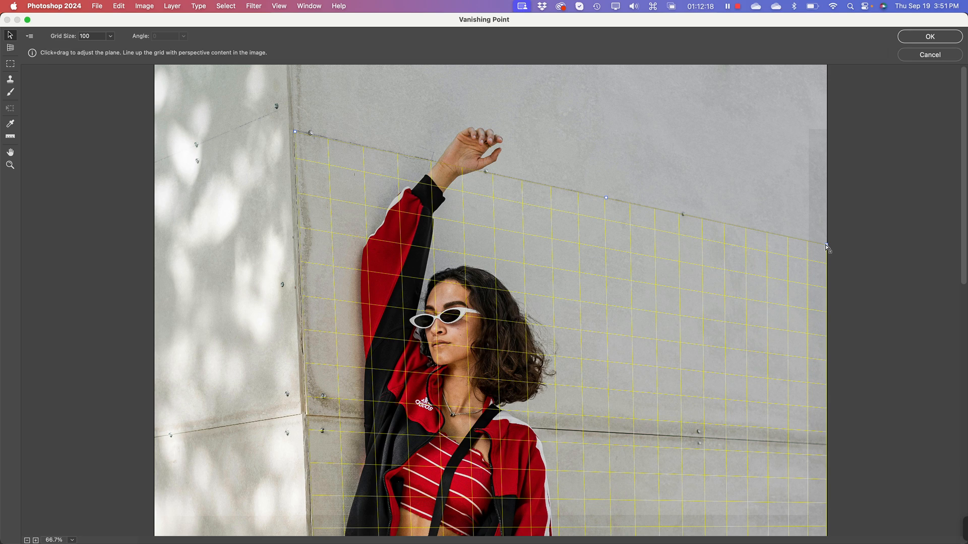
left_click_drag(826, 245, 827, 245)
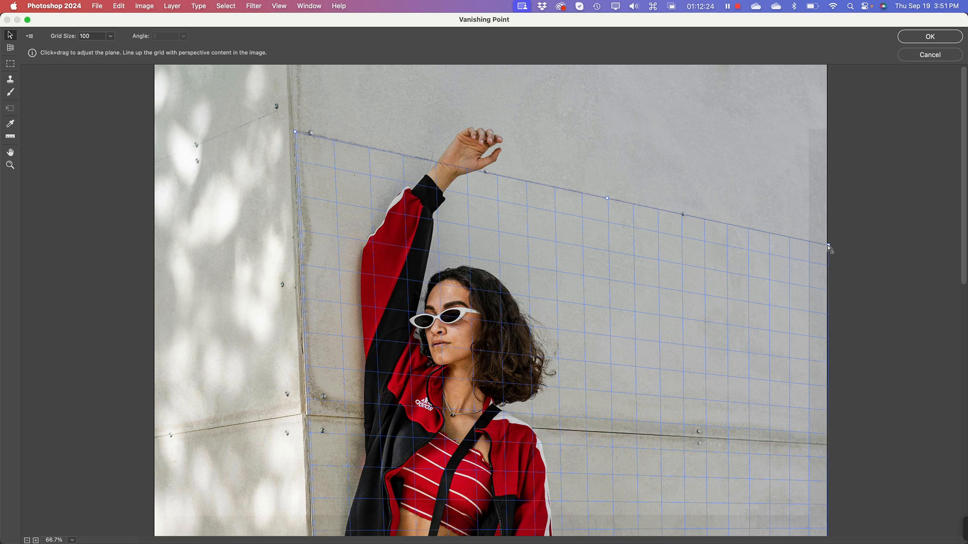
left_click_drag(827, 245, 828, 246)
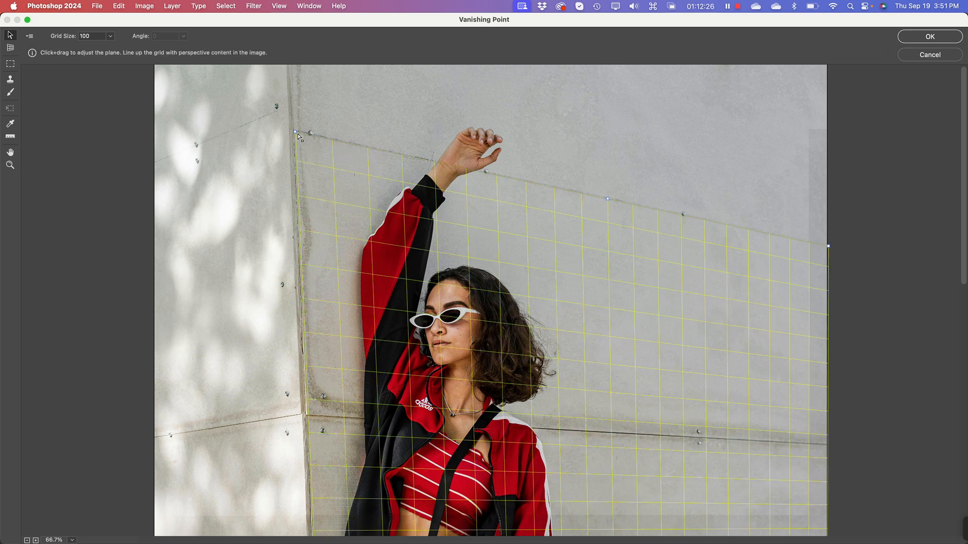
left_click_drag(298, 135, 298, 134)
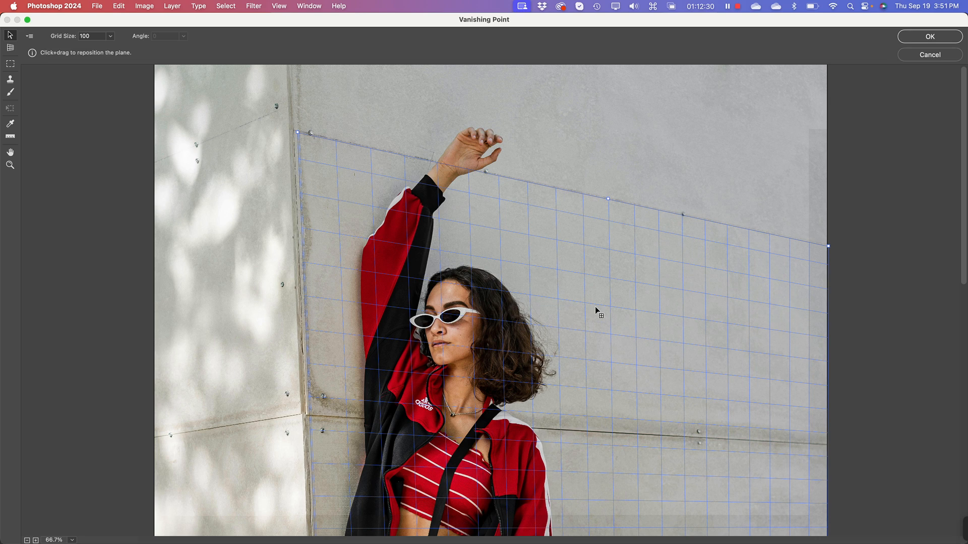
Step: Extend the plane's upper edge slightly above the photo's top border and apply the Vanishing Point plane
key("super+minus")
key("super+minus")
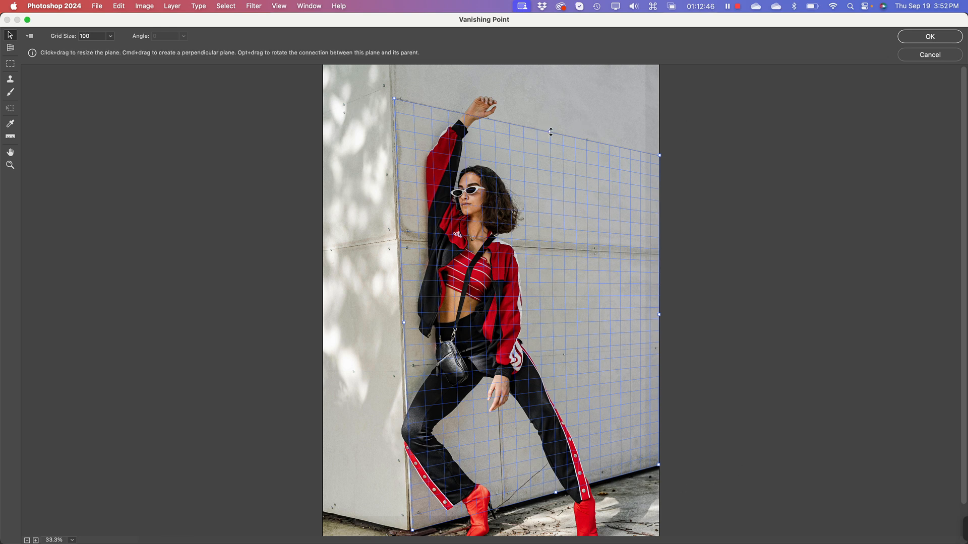
key("super+minus")
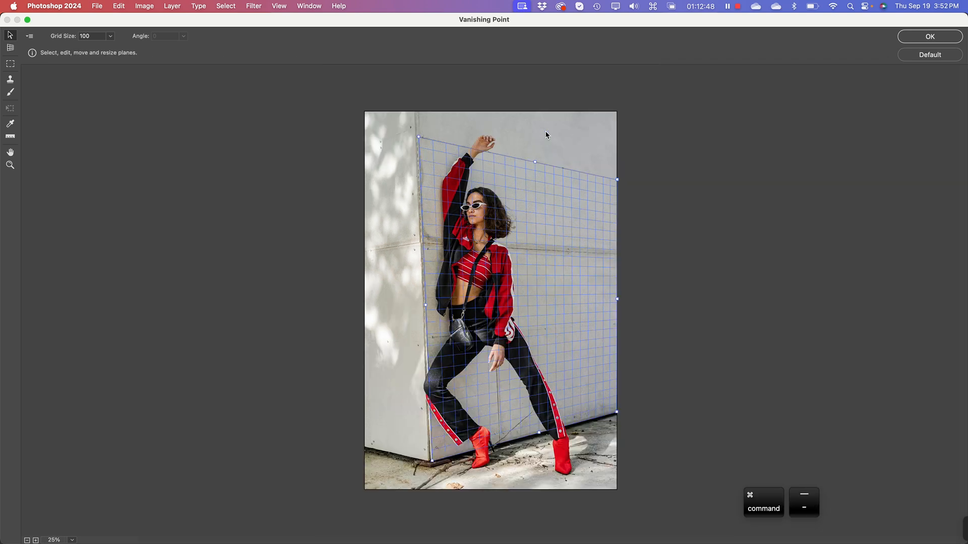
key("super+minus")
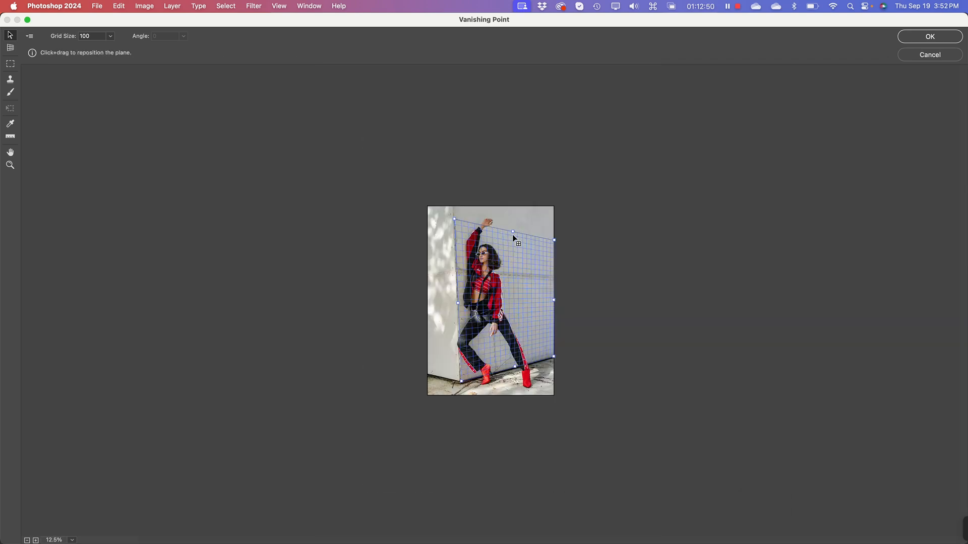
left_click_drag(514, 232, 515, 117)
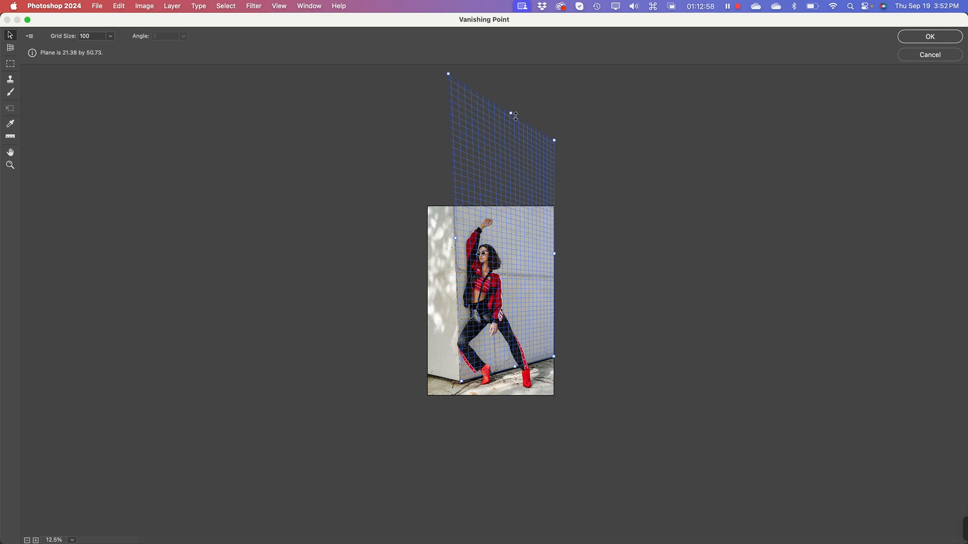
left_click_drag(515, 116, 516, 189)
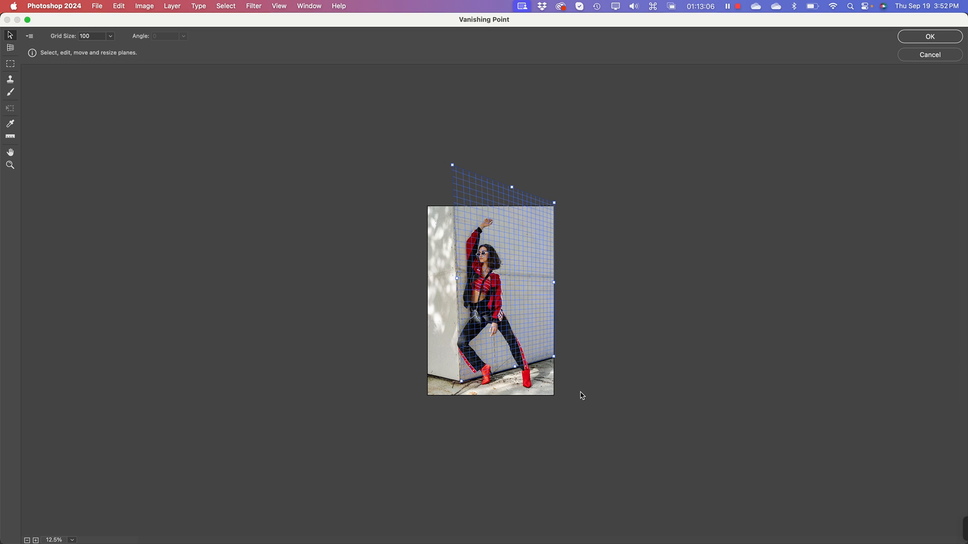
key("super+plus")
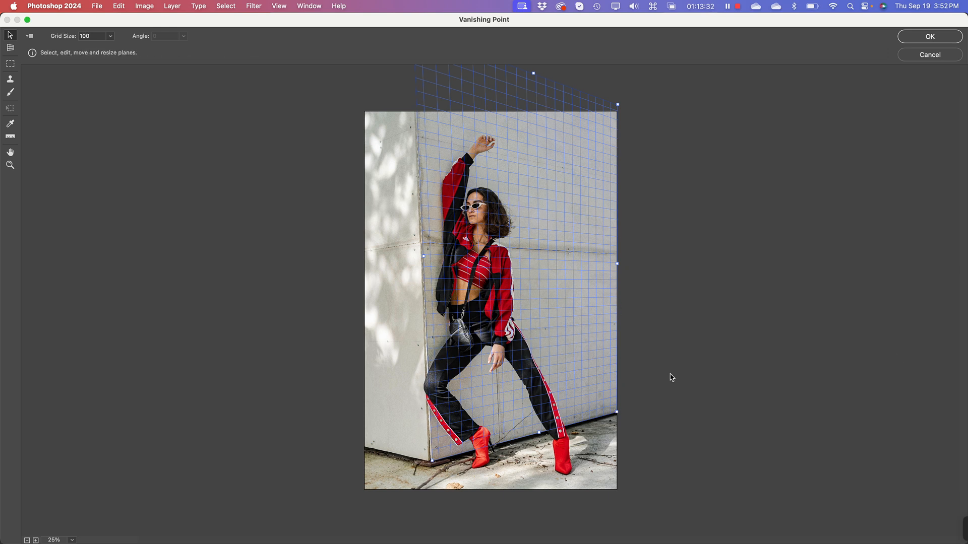
left_click(931, 41)
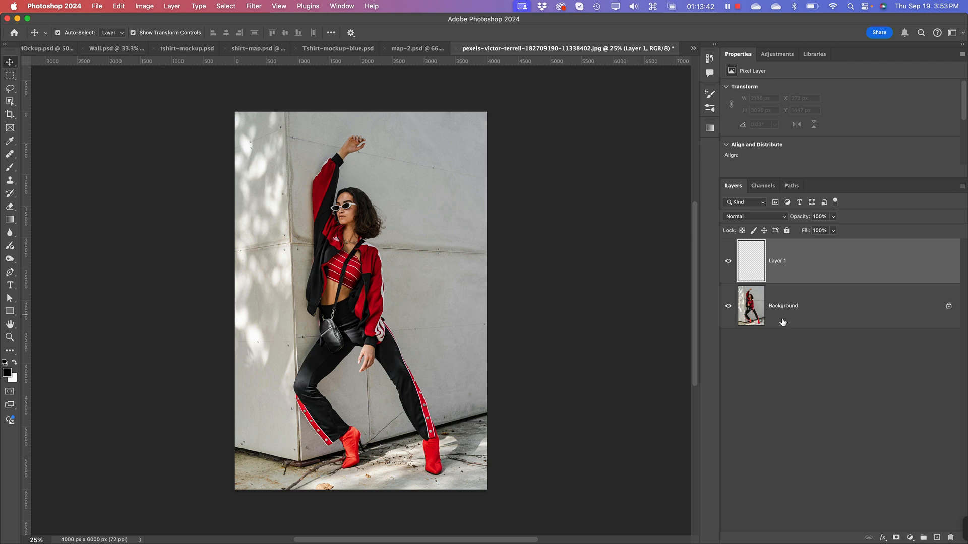
Step: Select the Background layer, and switch to Illustrator to clear the selection in the tour artwork file
left_click(804, 331)
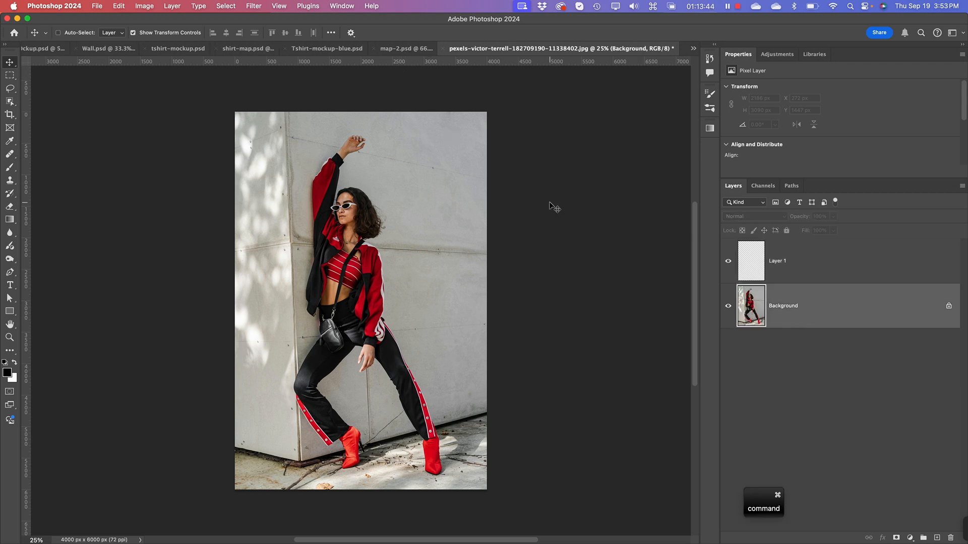
key("super+Tab")
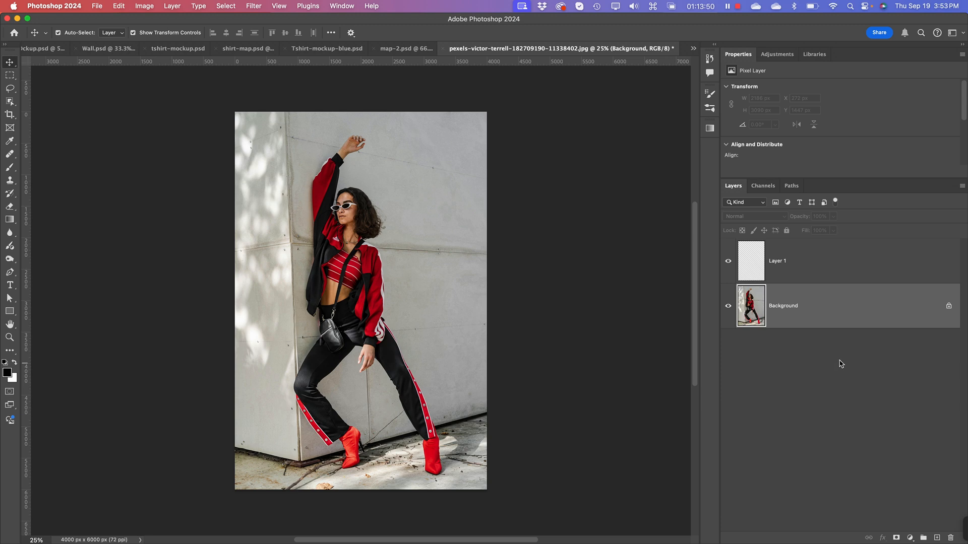
key("super+Tab")
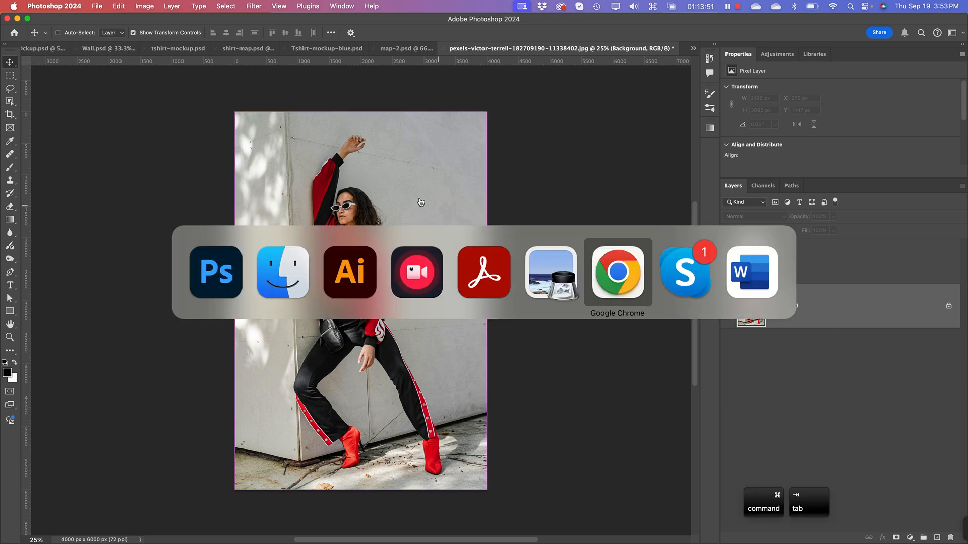
left_click(360, 277)
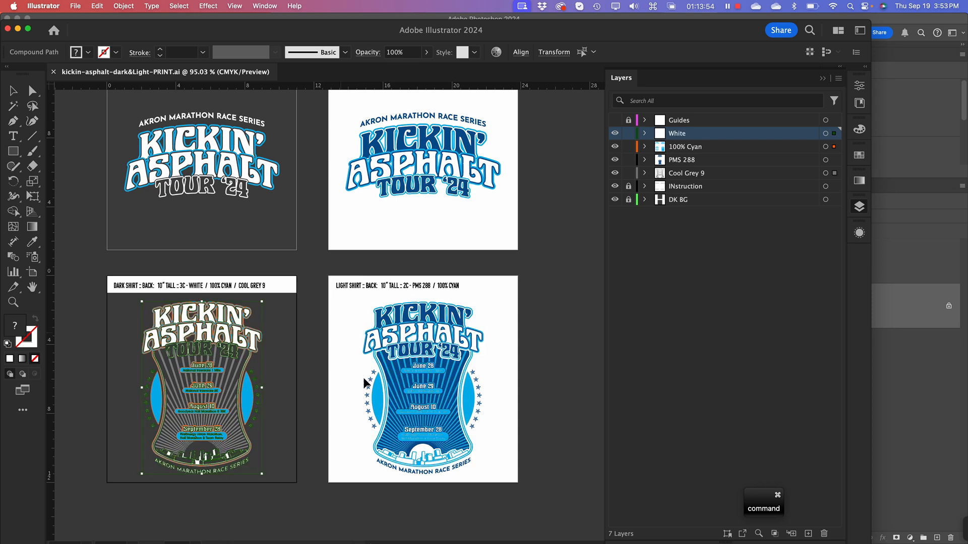
left_click(520, 370)
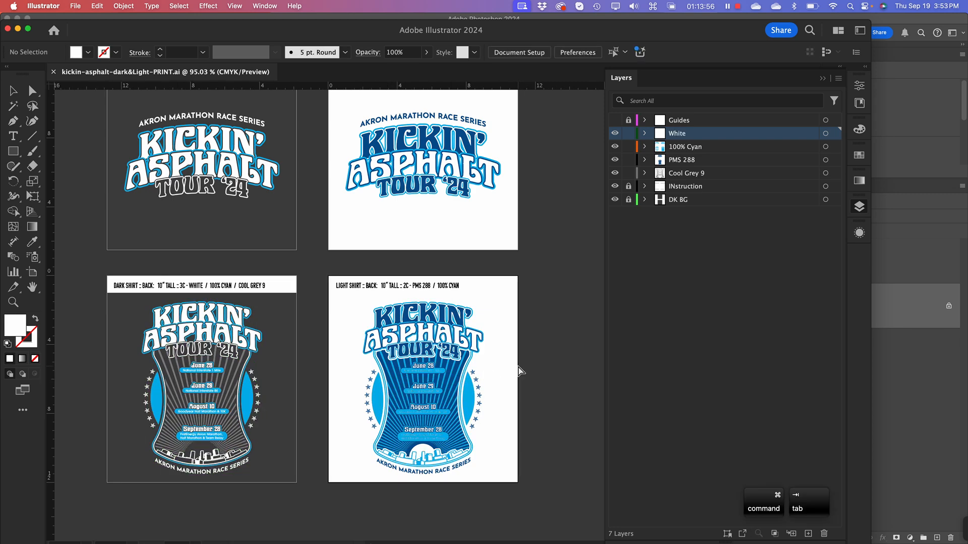
Step: Switch to Finder, preview pexels-pixabay-531981.jpg from the Mockups folder, and close the open preview windows
key("super+Tab")
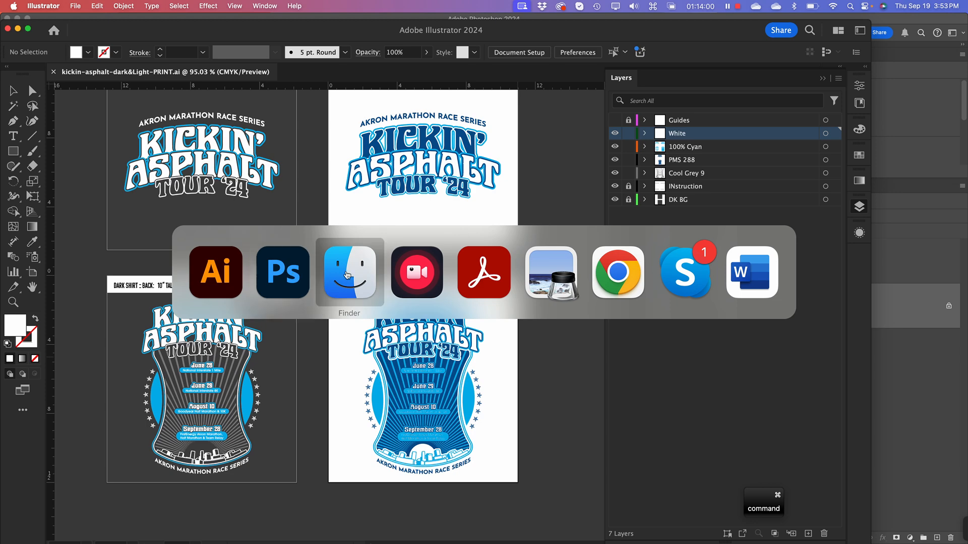
left_click(337, 275)
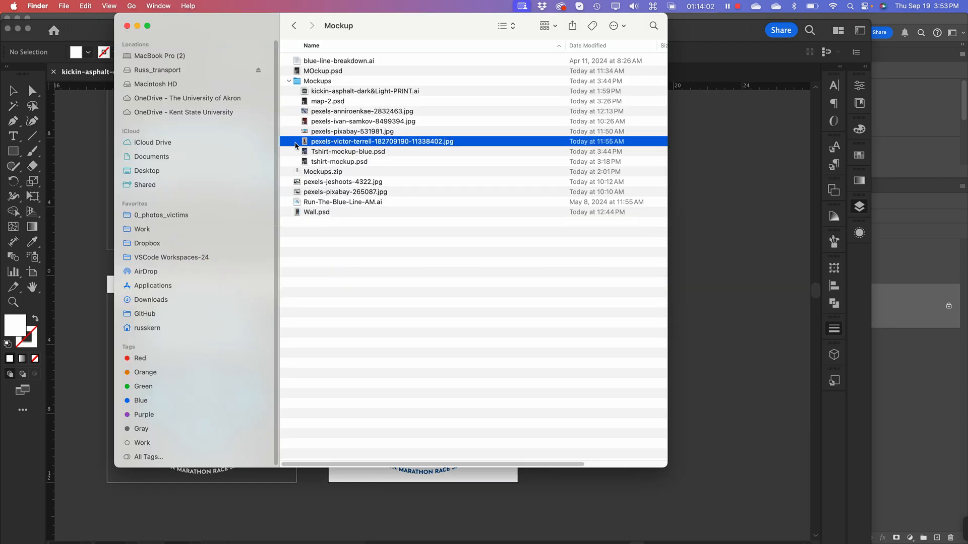
left_click(306, 133)
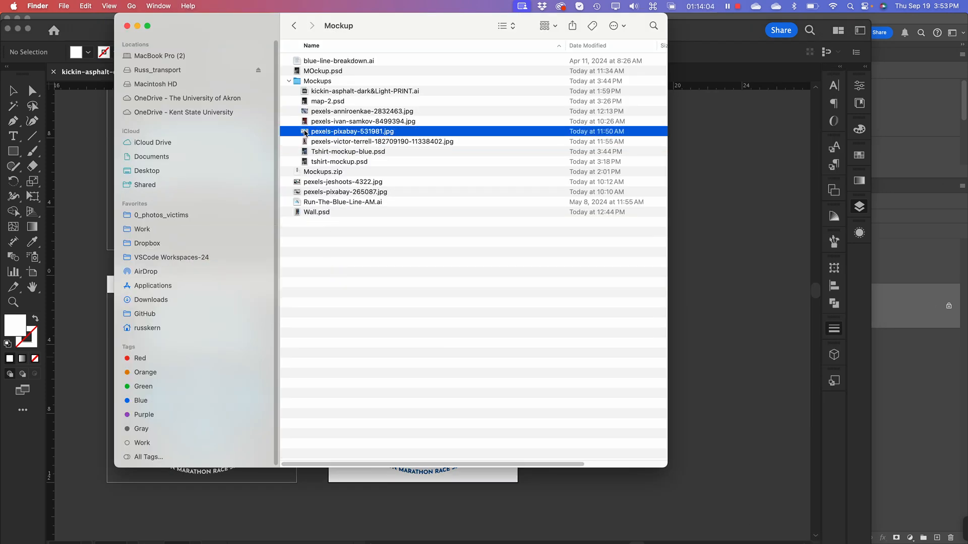
double_click(305, 132)
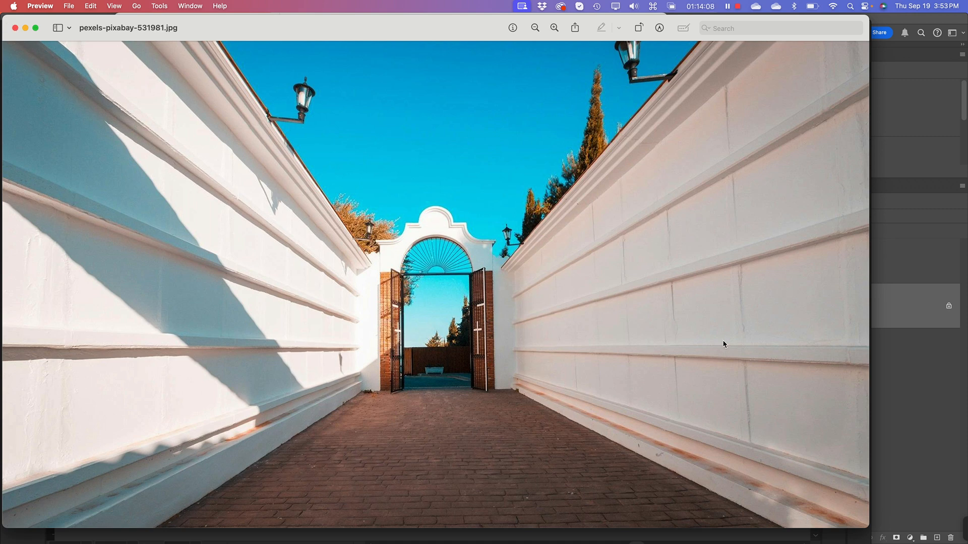
left_click(15, 29)
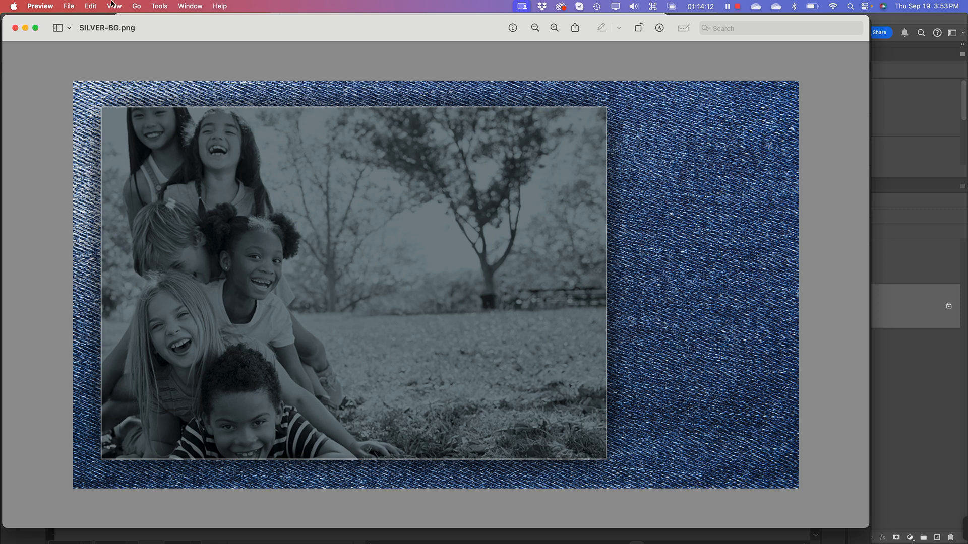
left_click(15, 28)
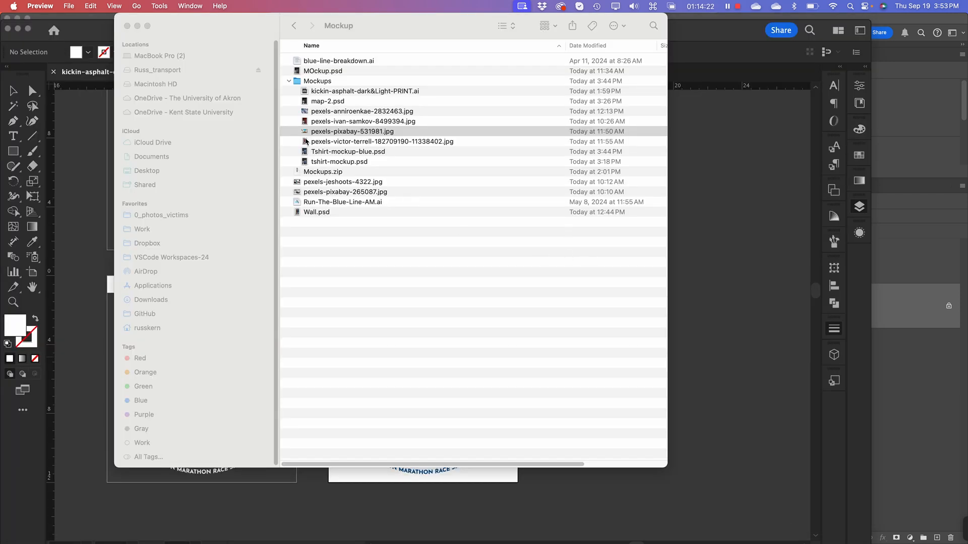
Step: Preview pexels-anniroenkae-2832463.jpg from the Mockups folder and open it in Photoshop
left_click(305, 115)
double_click(305, 115)
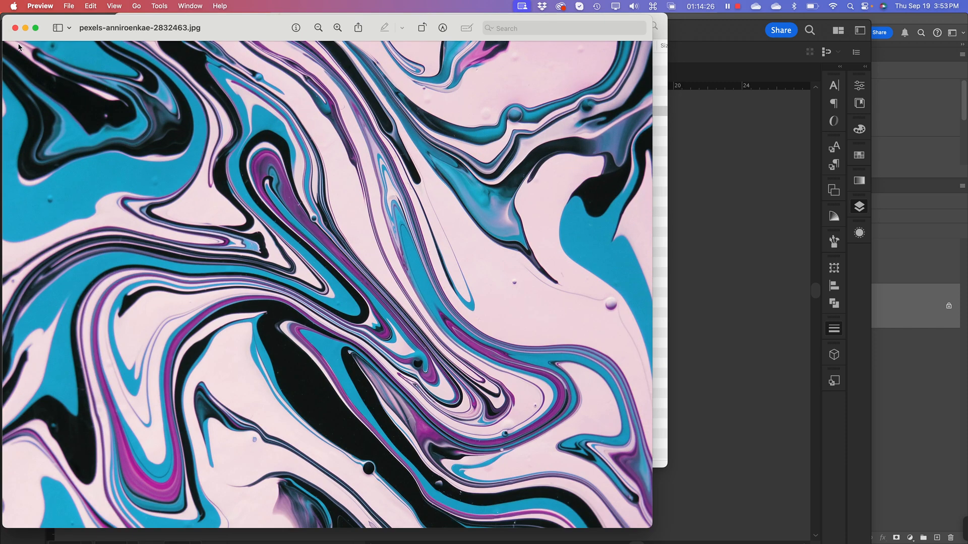
left_click(15, 28)
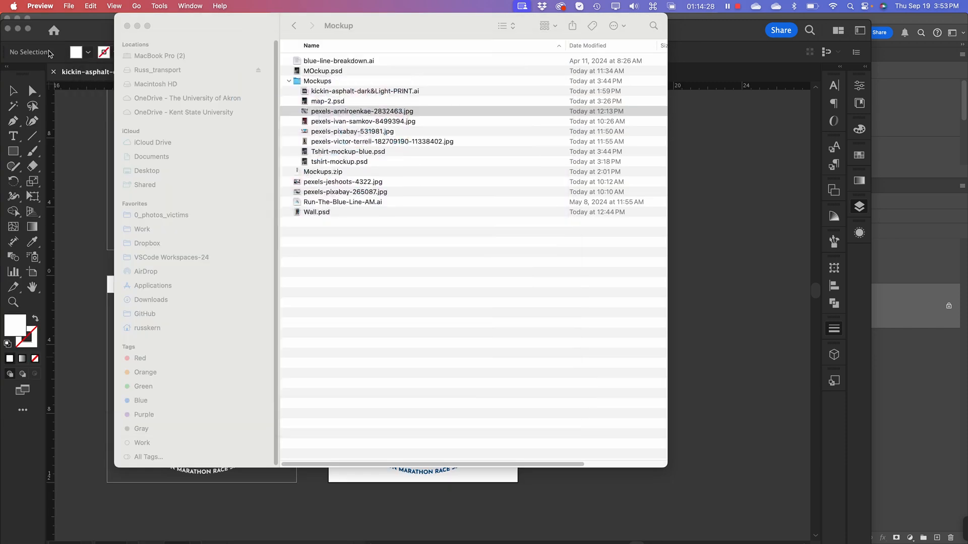
left_click(334, 113)
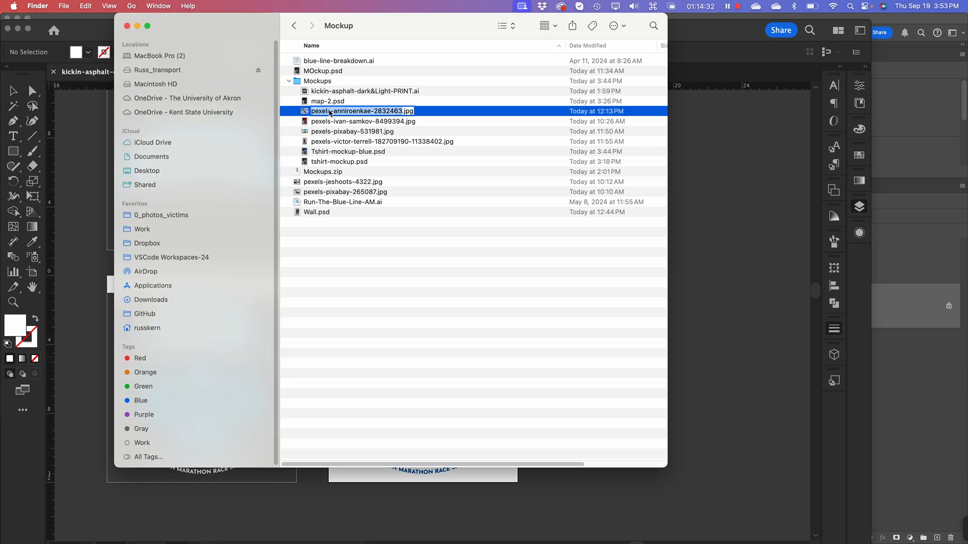
left_click(309, 113)
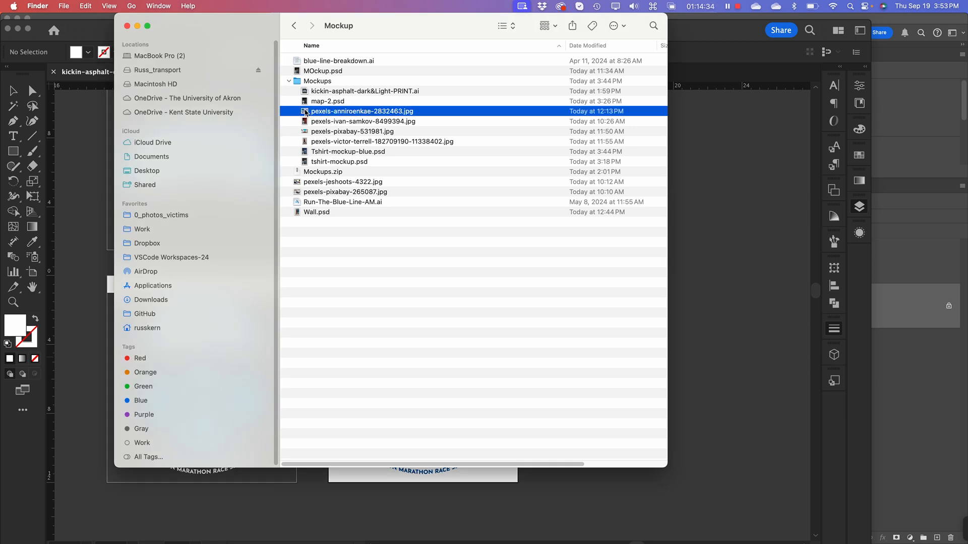
left_click_drag(312, 116, 482, 531)
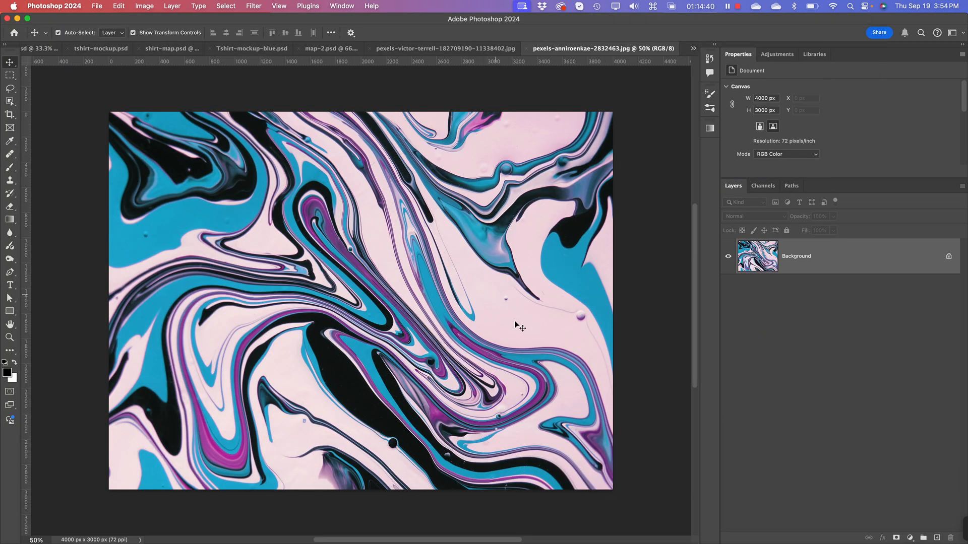
Step: Rotate the marbled paint image's canvas 90° clockwise into portrait orientation
left_click(143, 6)
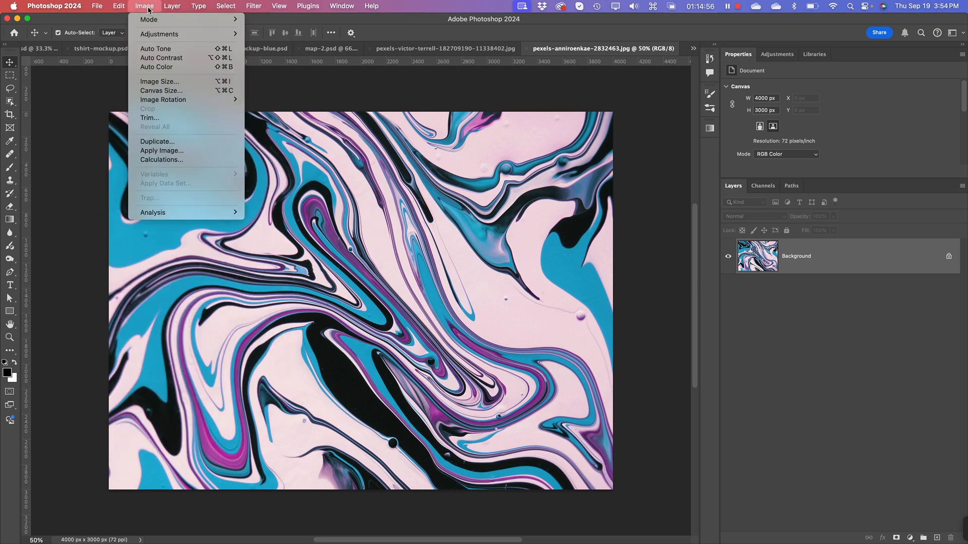
mouse_move(162, 101)
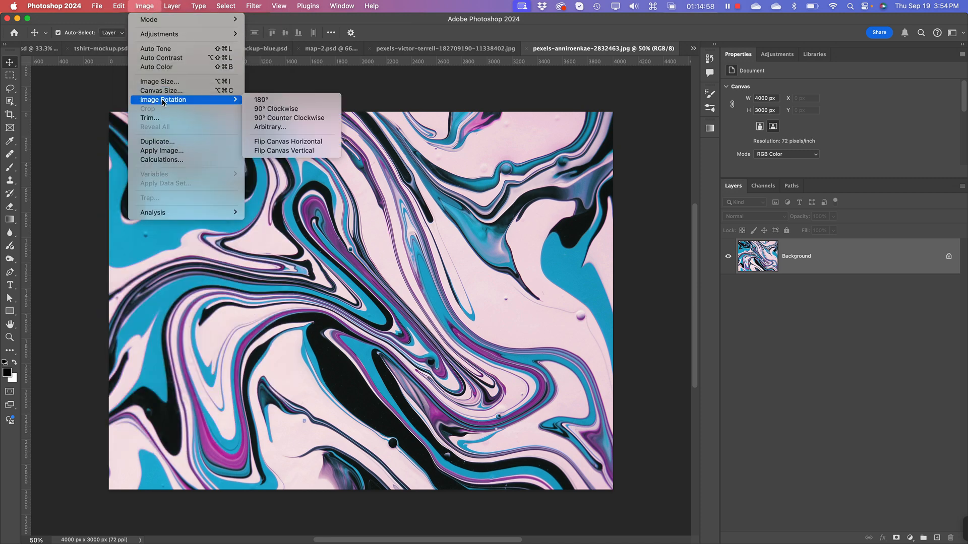
left_click(268, 114)
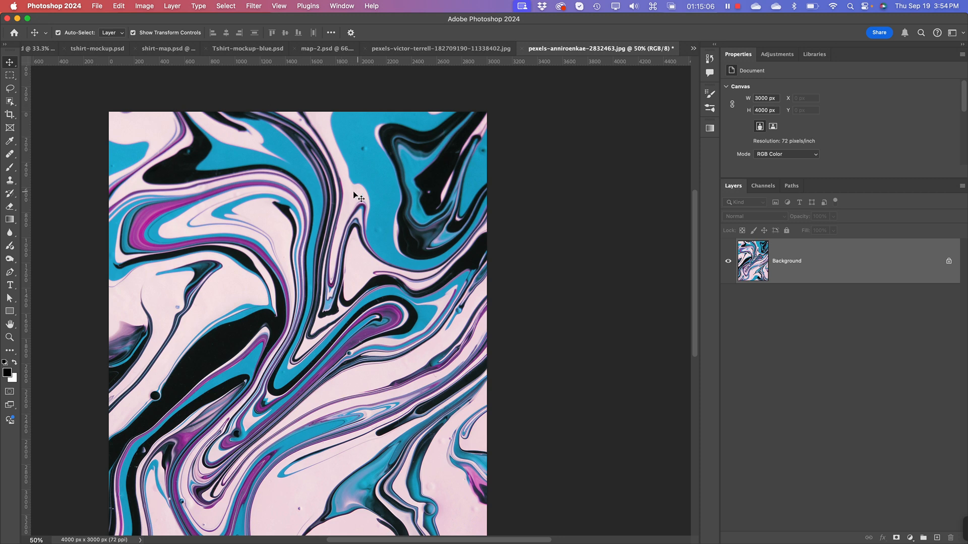
key("super+minus")
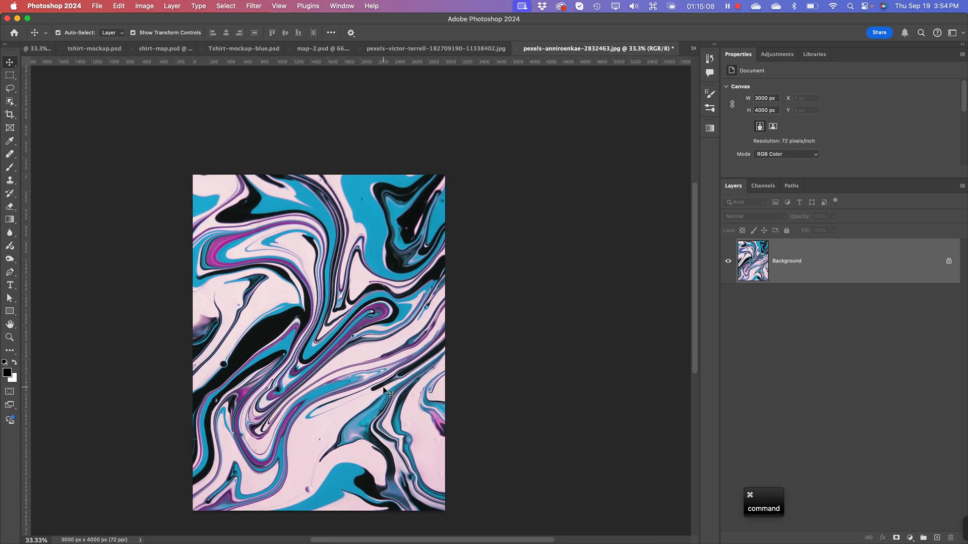
key("space")
left_click_drag(303, 425, 301, 383)
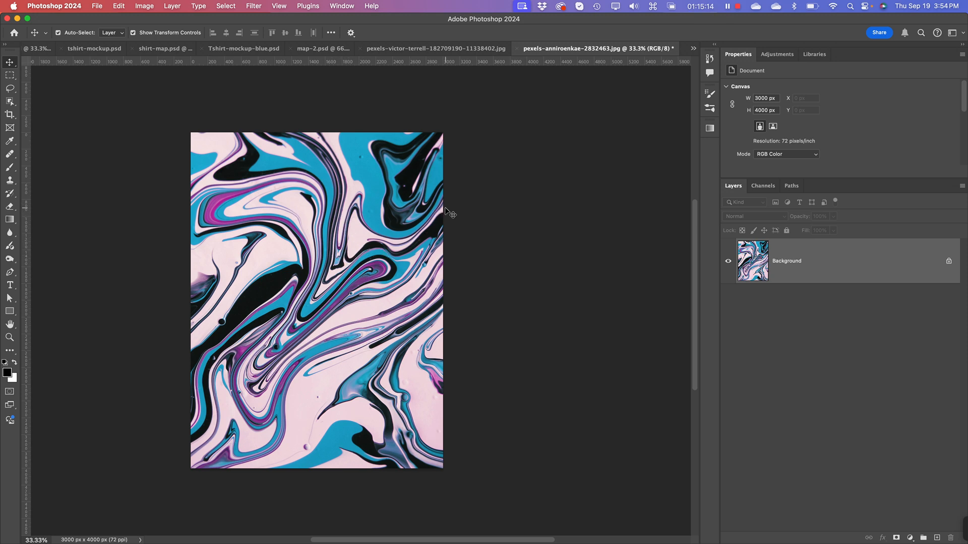
Step: Copy the entire rotated marbled image and switch to the document with the woman against the wall
key("super+a")
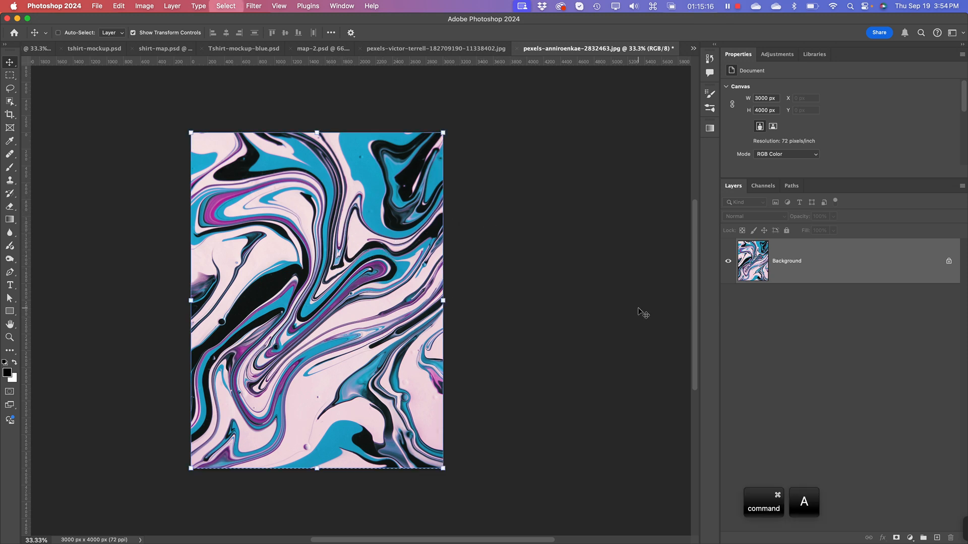
key("super+c")
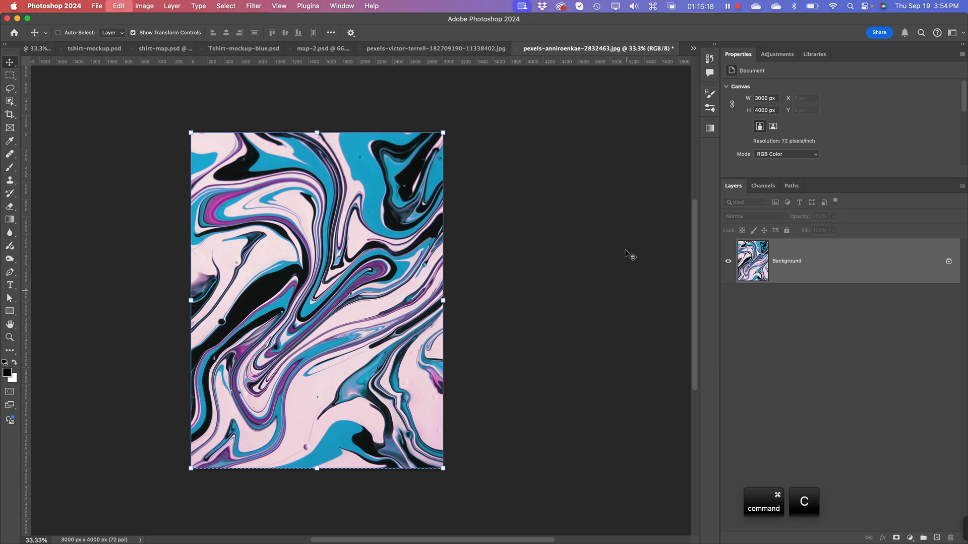
left_click(434, 49)
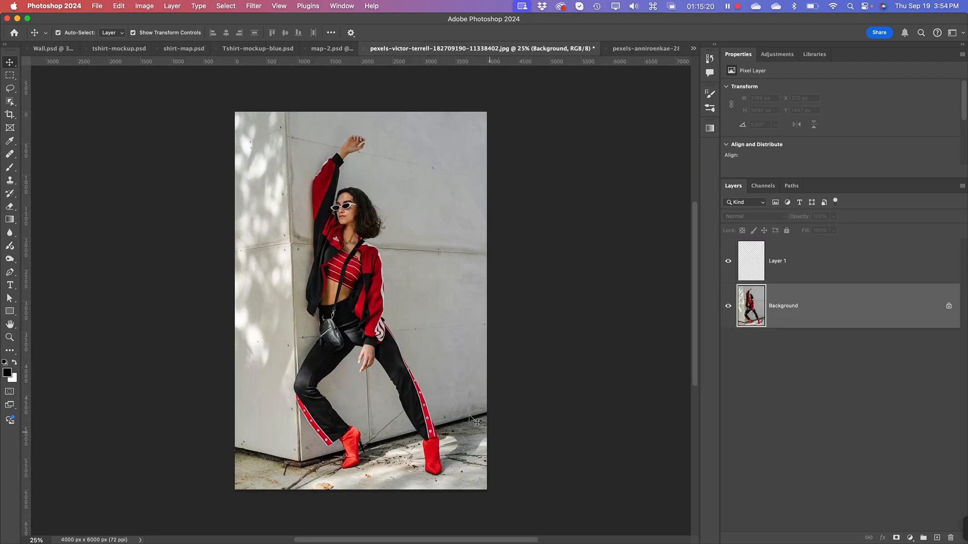
Step: Select the empty Layer 1 and open the Vanishing Point filter on it
left_click(819, 399)
left_click(768, 304)
left_click(753, 270)
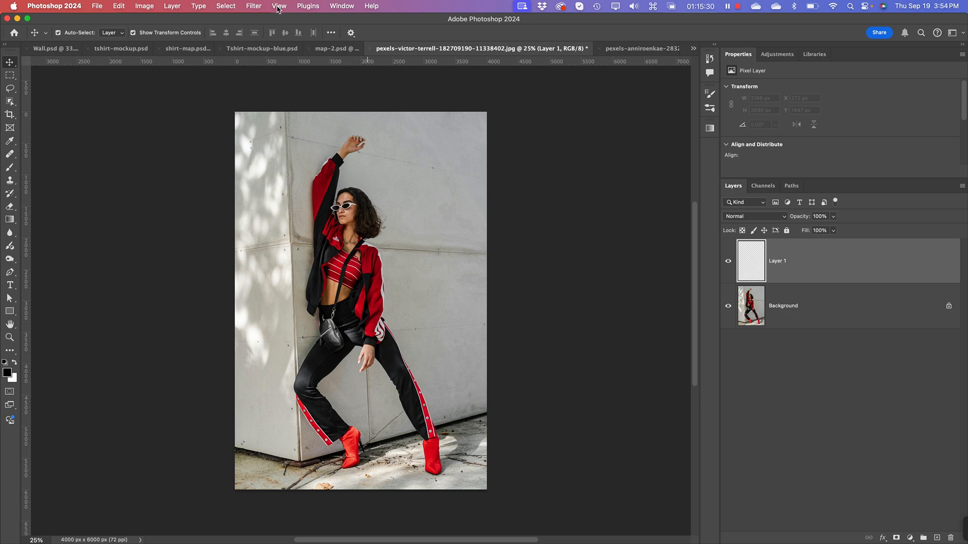
left_click(257, 7)
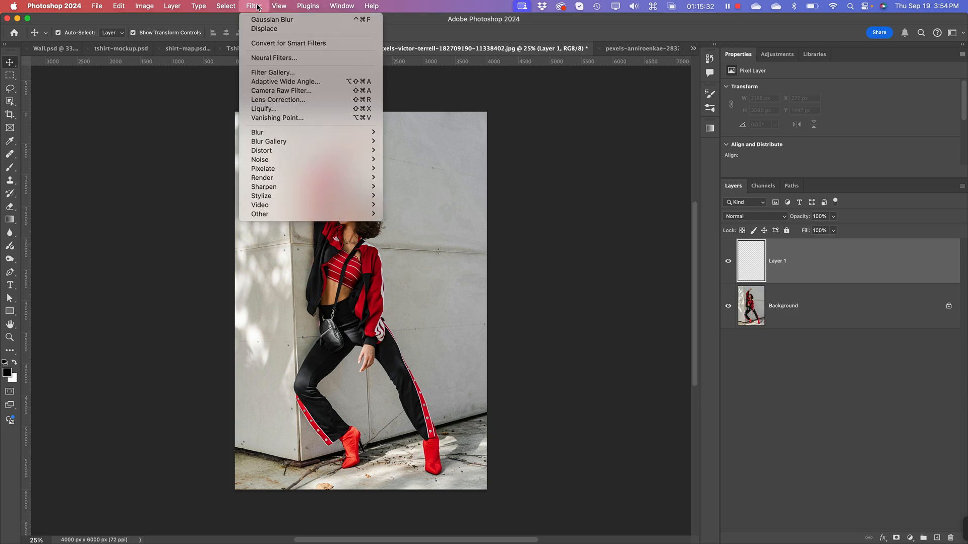
left_click(285, 119)
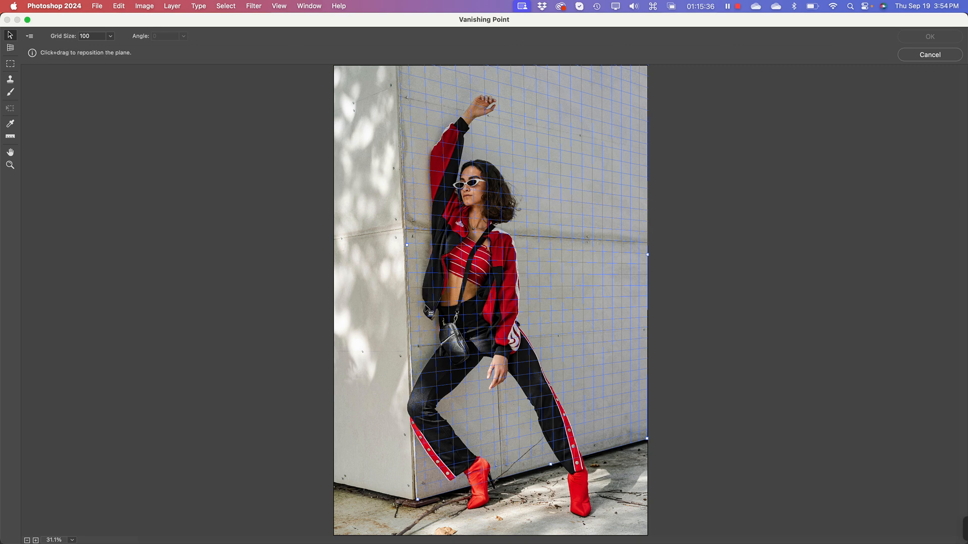
Step: Paste the marbled artwork into Vanishing Point and move it onto the wall plane, aligned with the wall's lower corner
key("super+minus")
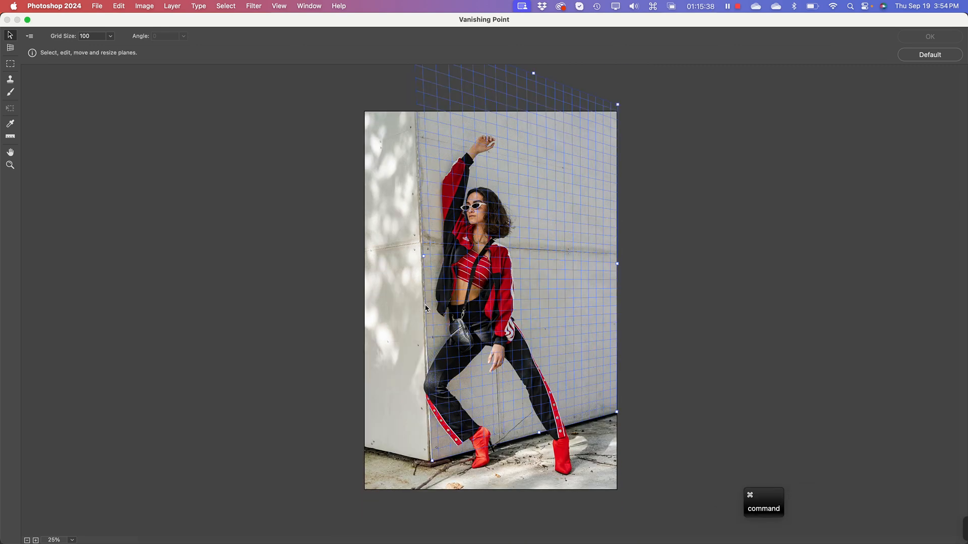
key("super+minus")
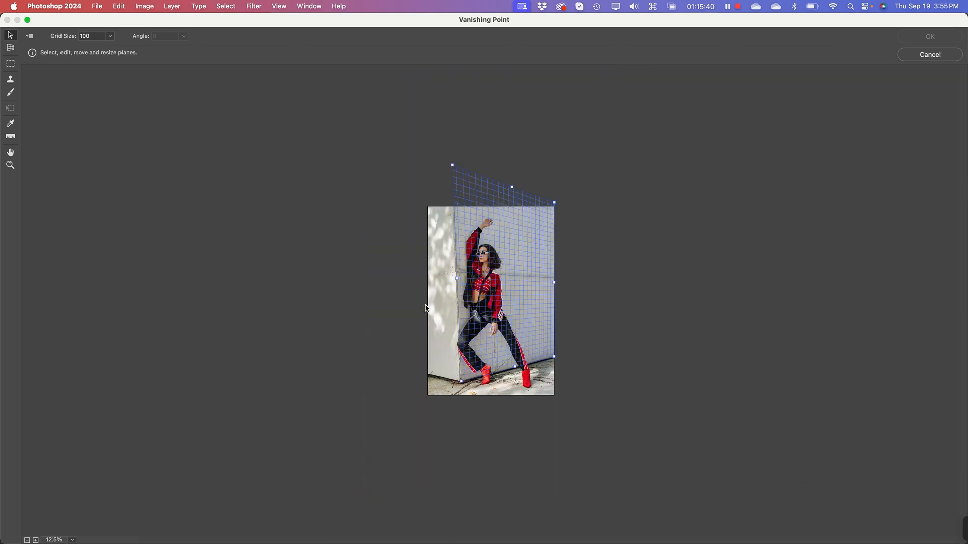
key("super")
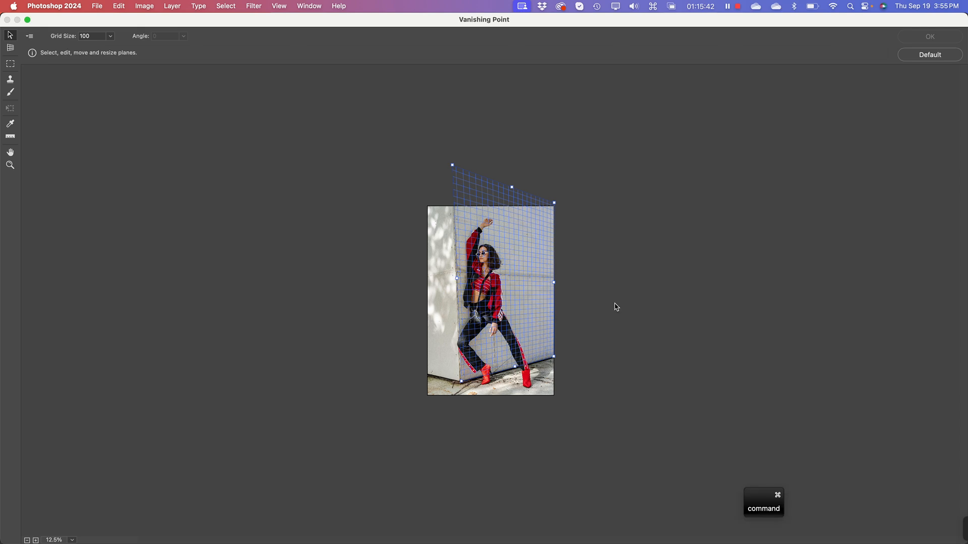
key("super+v")
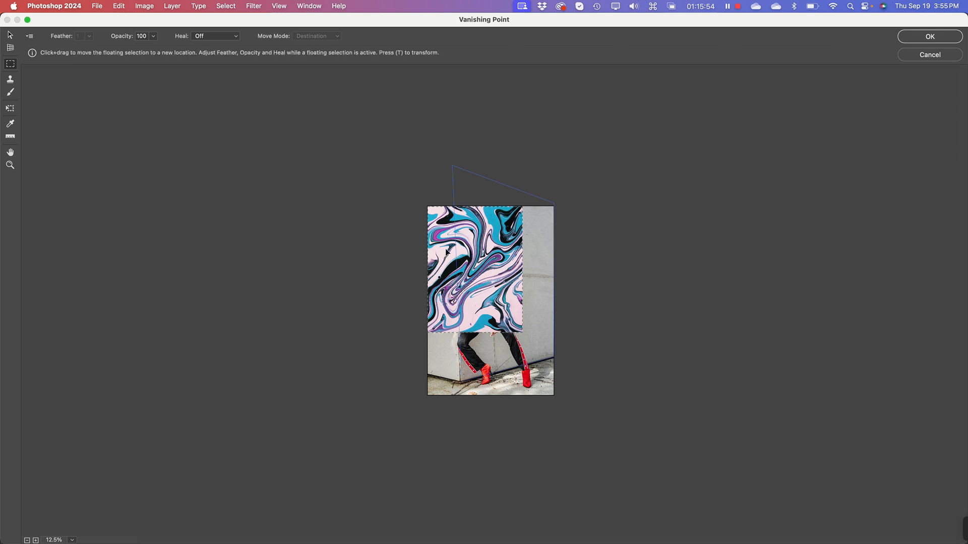
left_click_drag(440, 243, 469, 284)
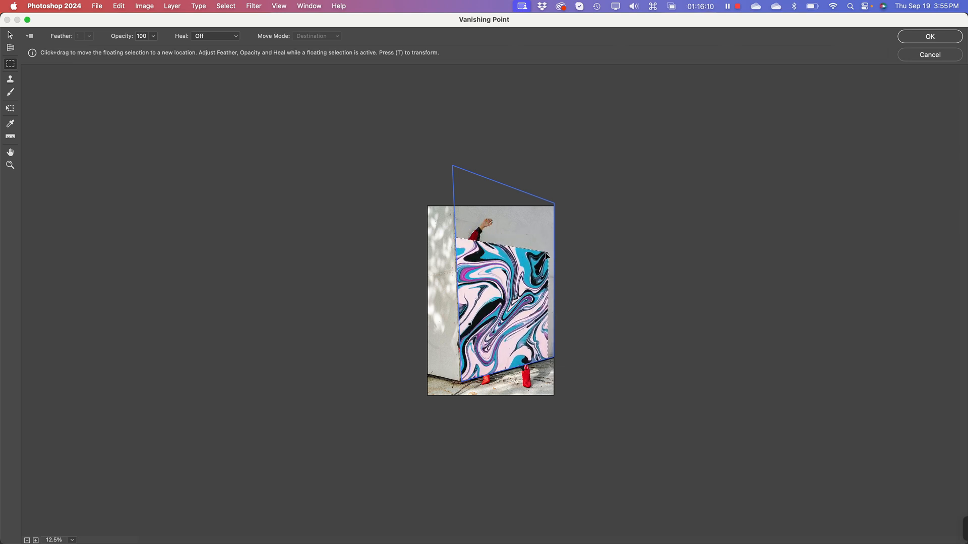
Step: Scale the pasted artwork proportionally with the Transform tool until it covers the whole wall plane, and apply the Vanishing Point filter
left_click(10, 109)
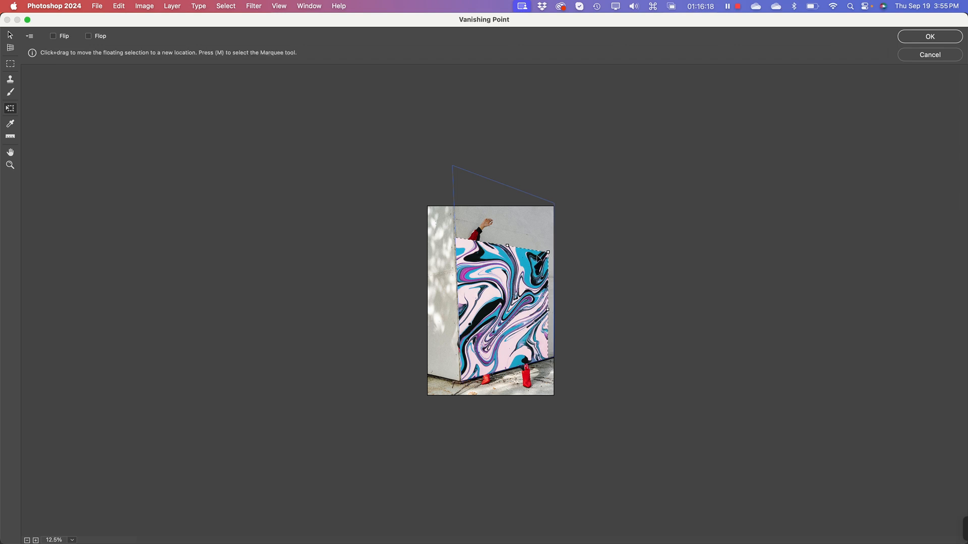
mouse_move(548, 252)
left_mouse_down()
mouse_move(553, 215)
mouse_move(551, 242)
left_mouse_up()
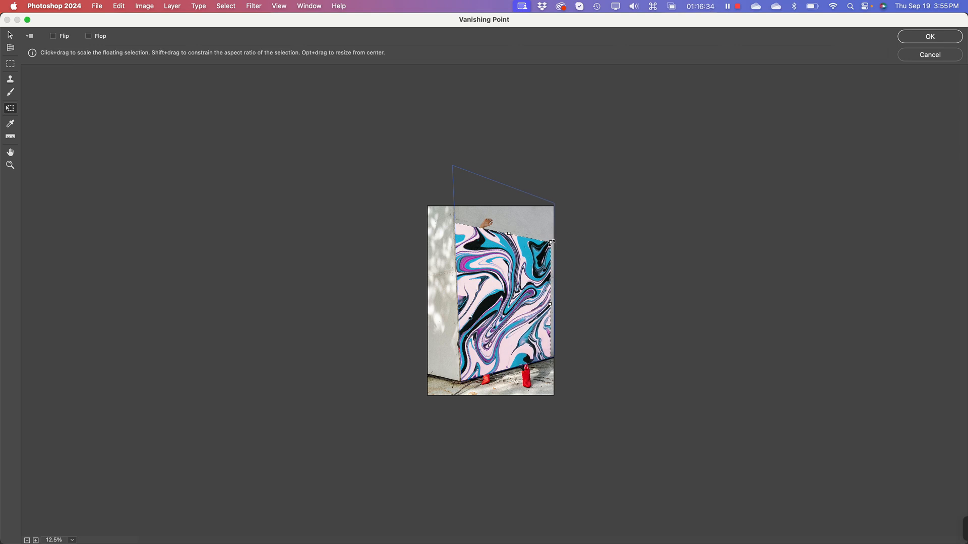
left_click_drag(551, 242, 576, 217)
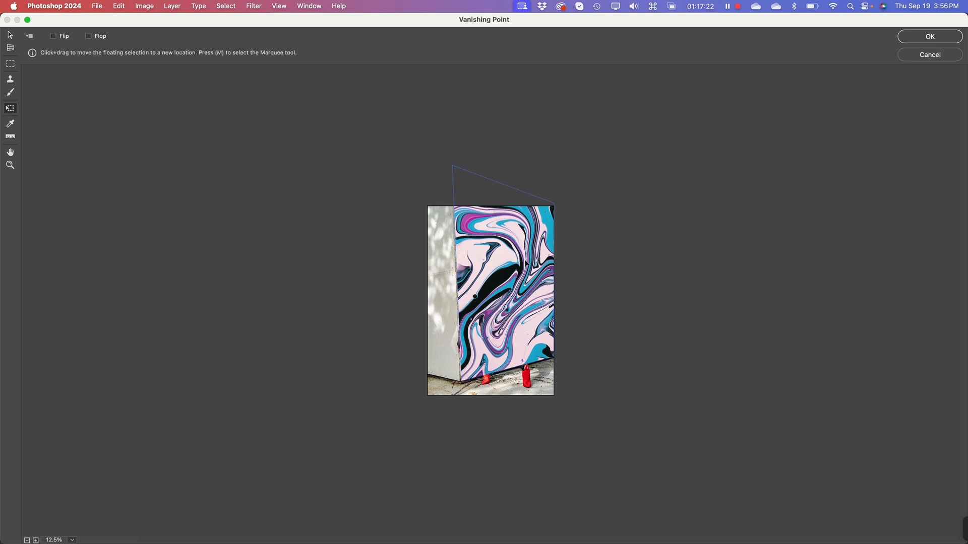
left_click(928, 39)
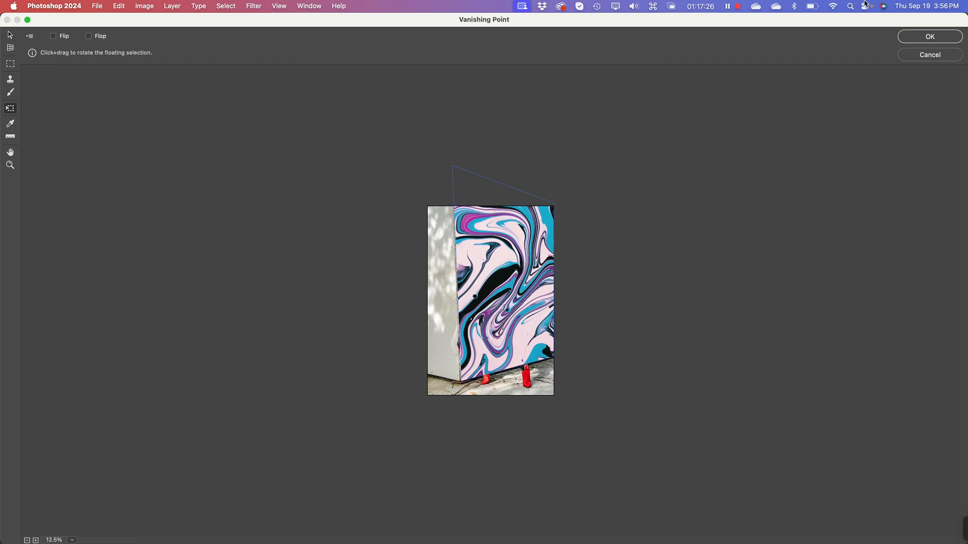
left_click(950, 38)
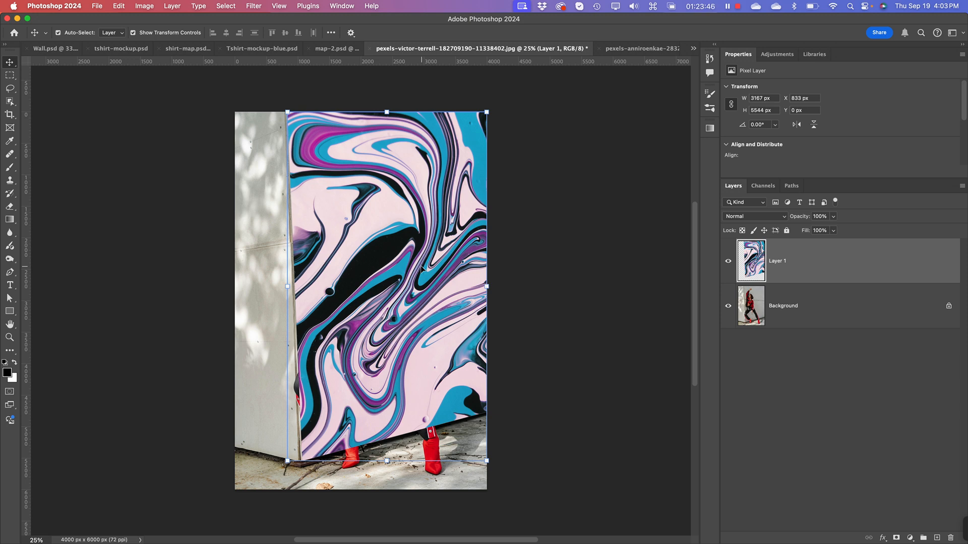
Step: Hide Layer 1 with the perspective artwork and select the Background layer
left_click(729, 262)
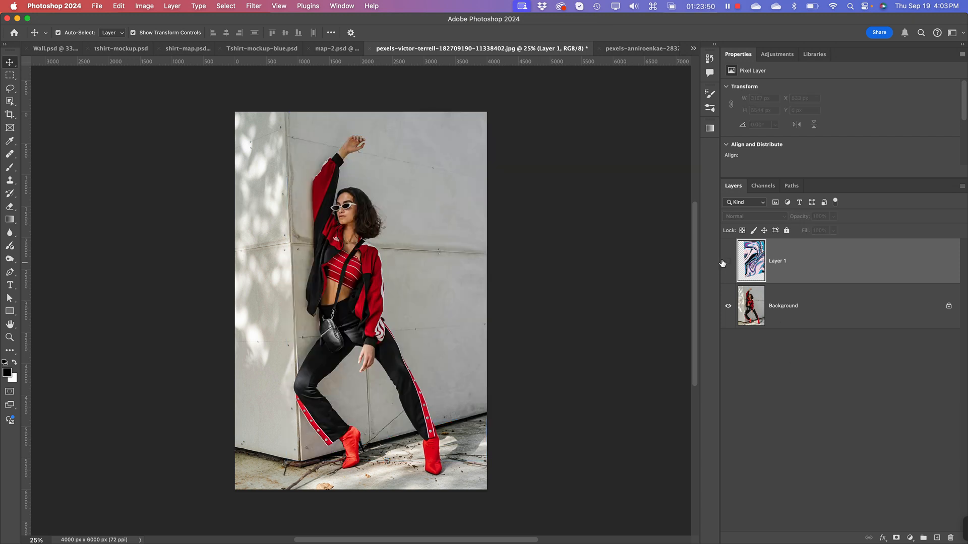
left_click(778, 396)
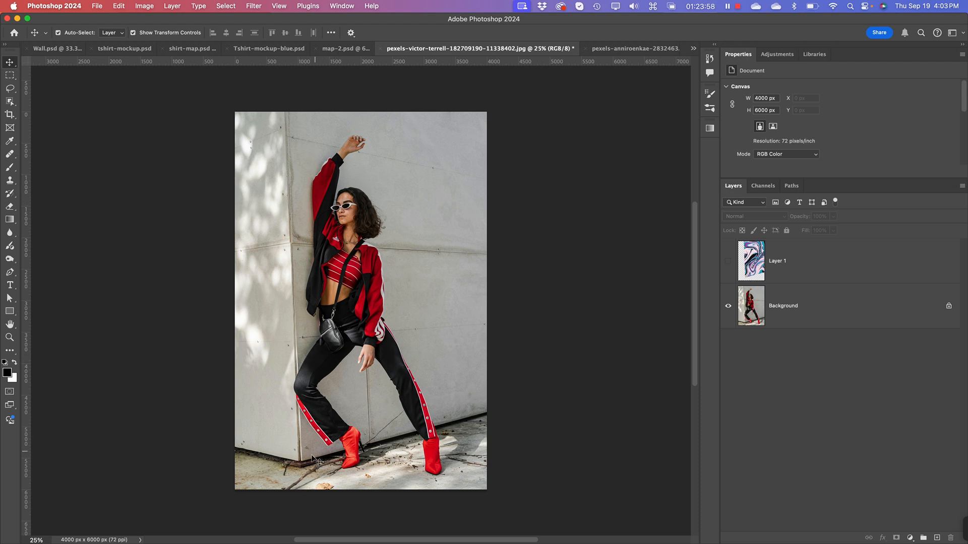
left_click(821, 307)
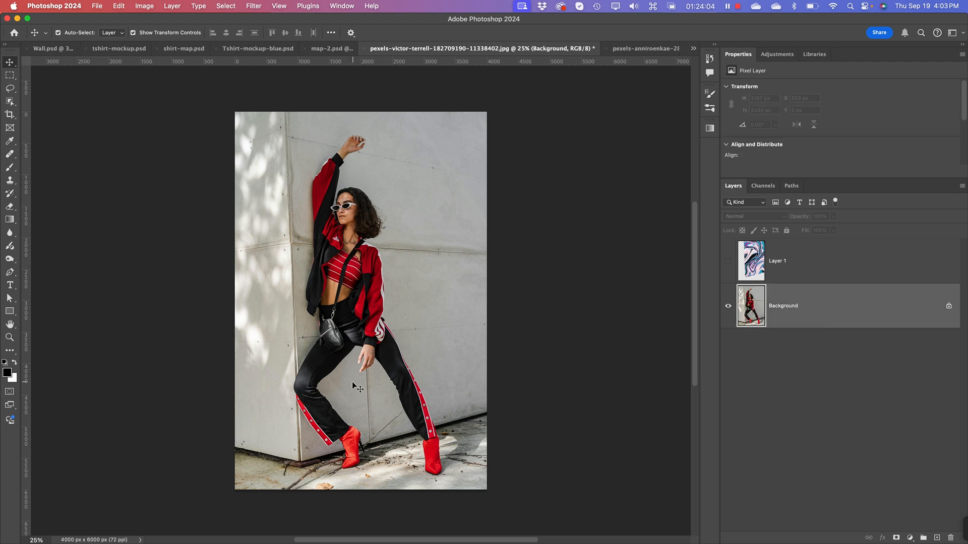
Step: Paste the marbled image above the Background and move it against the photo's outer edge at about X 1000 px, Y 749 px
key("super+v")
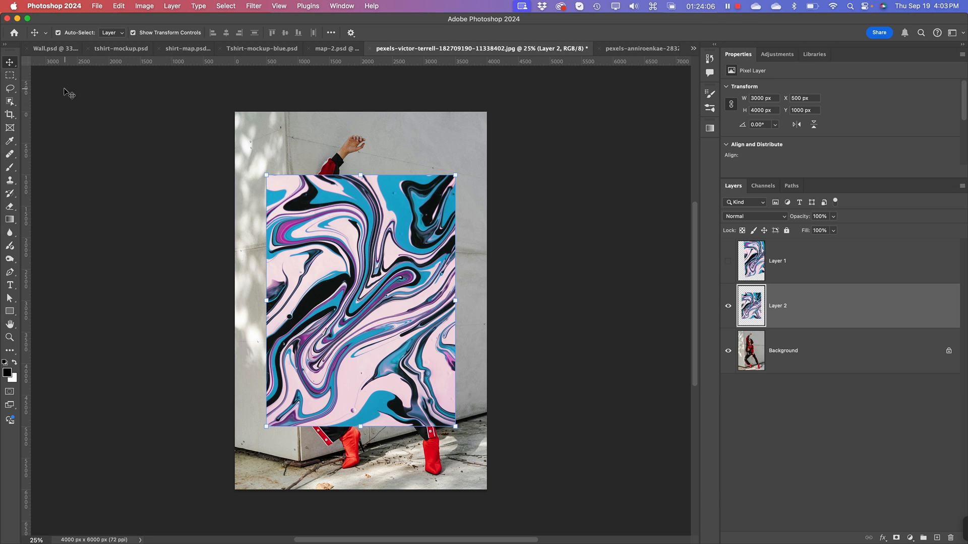
left_click_drag(329, 326, 350, 311)
key("super")
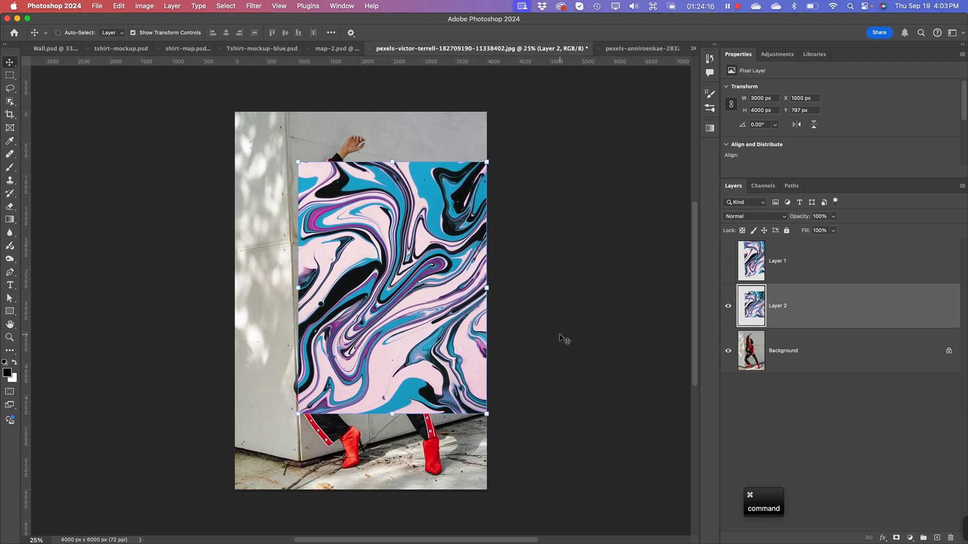
key("super+equal")
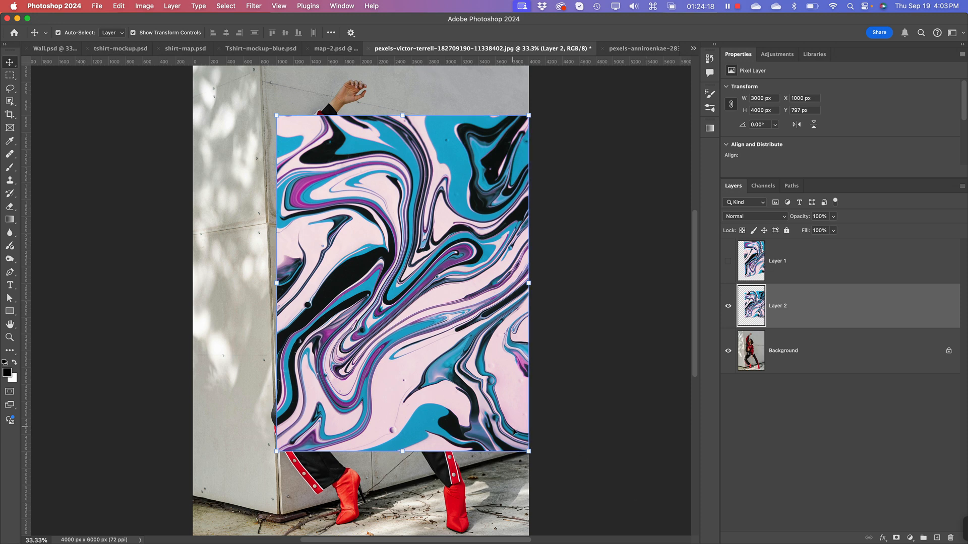
left_click_drag(513, 431, 516, 433)
key("super+minus")
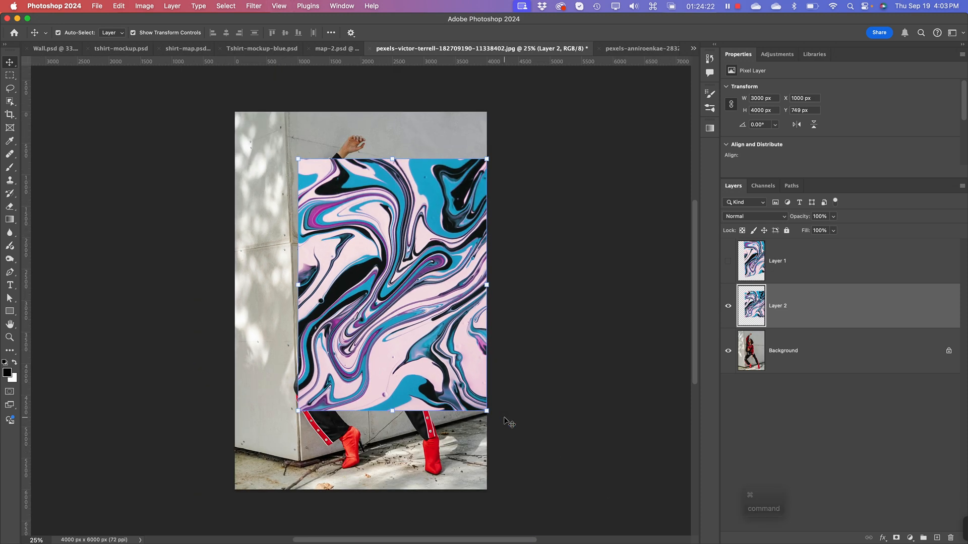
Step: Transform Layer 2 in Perspective mode, enlarging its edge along the wall corner, and shift that edge down to the wall's base
right_click(354, 264)
left_click(334, 221)
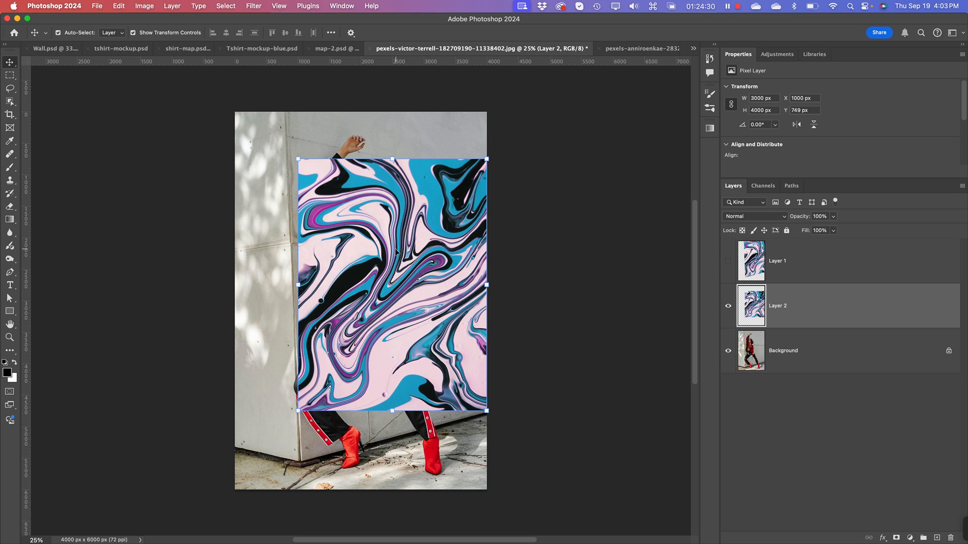
key("super")
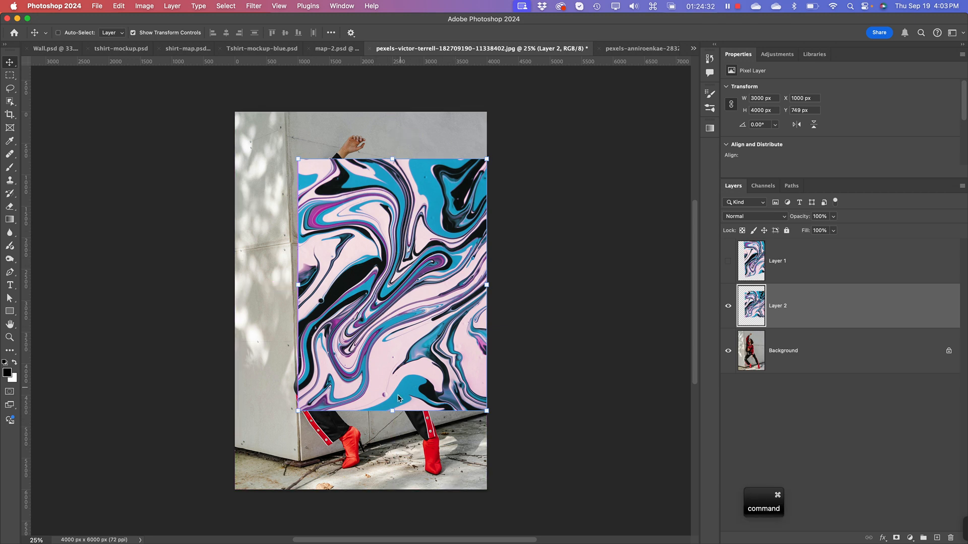
key("super+t")
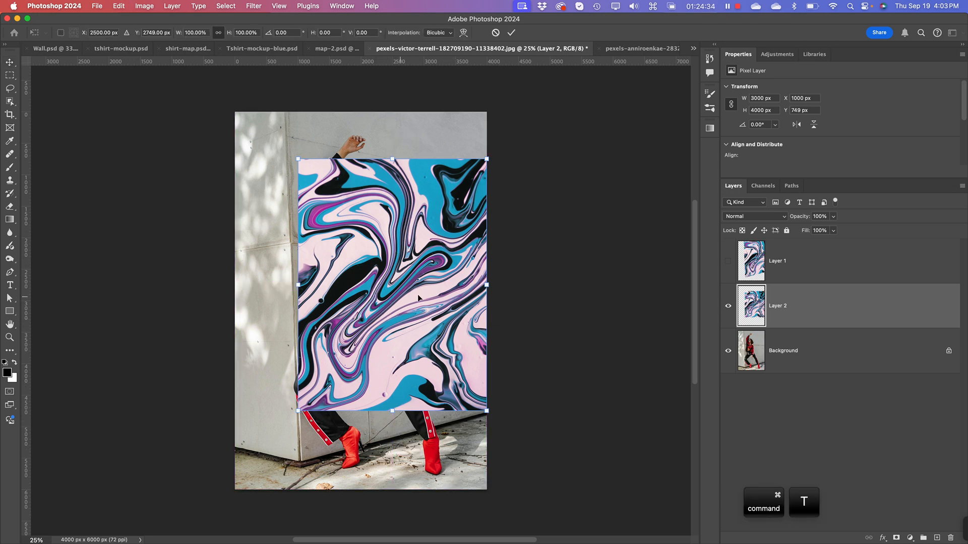
right_click(370, 198)
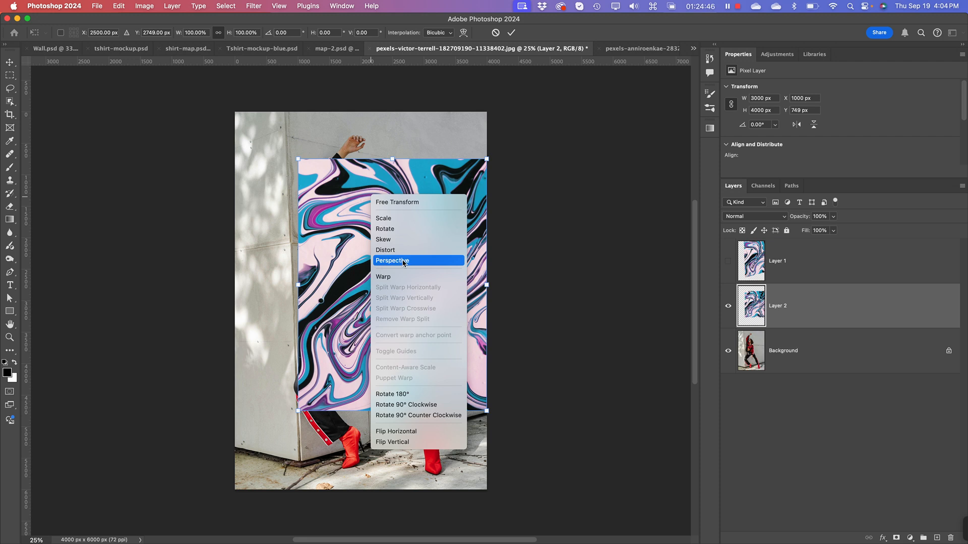
key("super+minus")
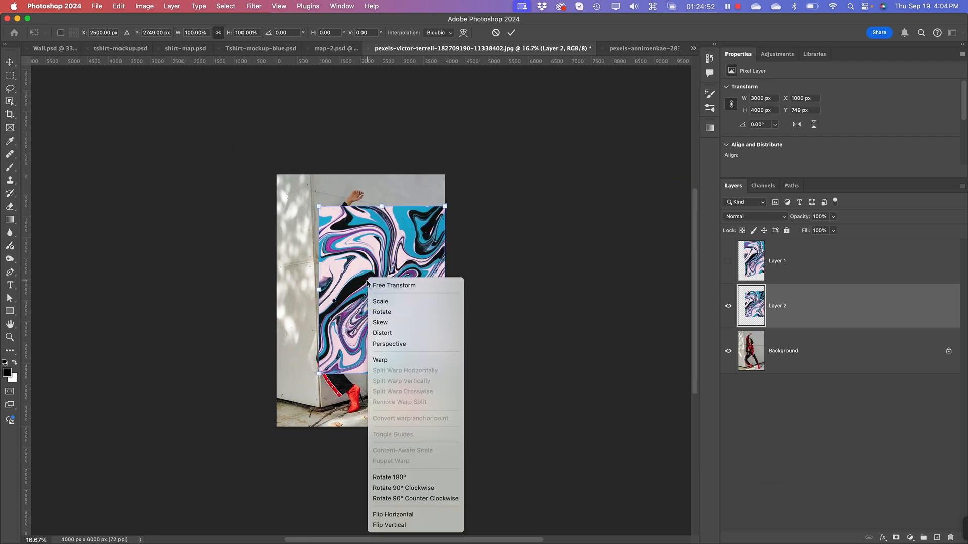
right_click(368, 279)
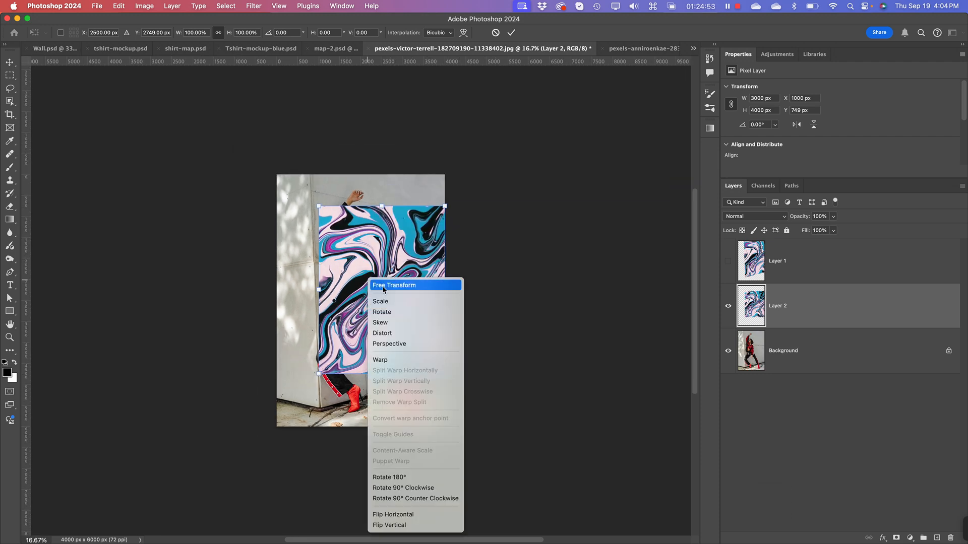
left_click(390, 345)
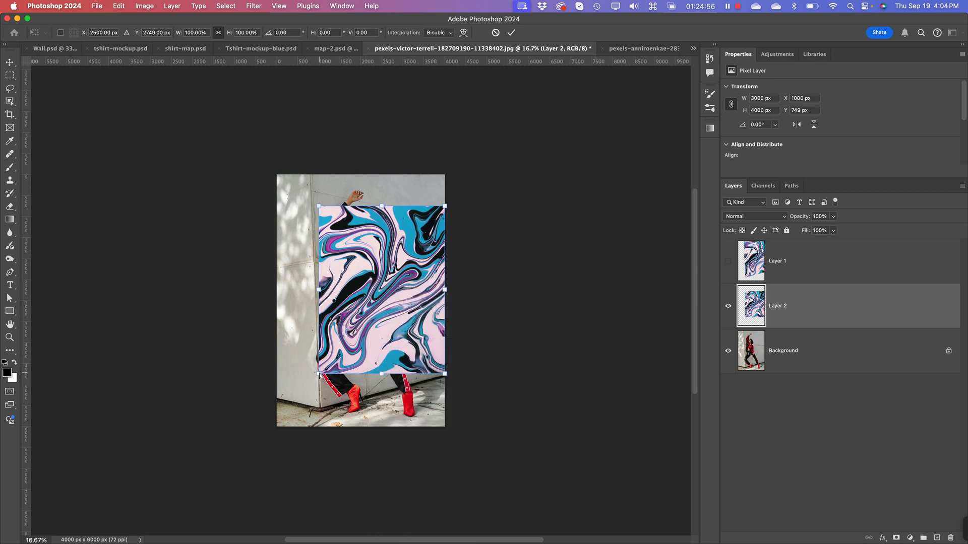
left_click_drag(318, 375, 329, 410)
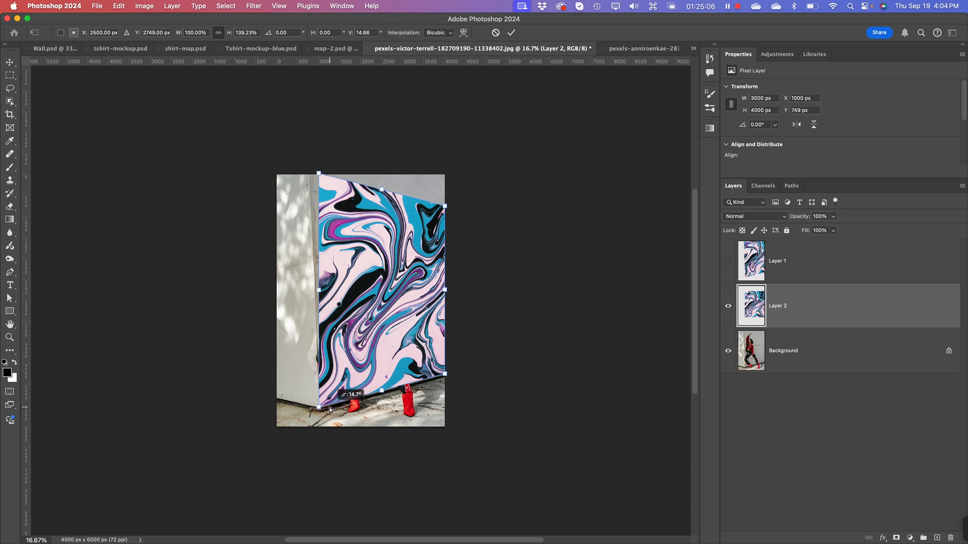
left_click_drag(329, 409, 331, 394)
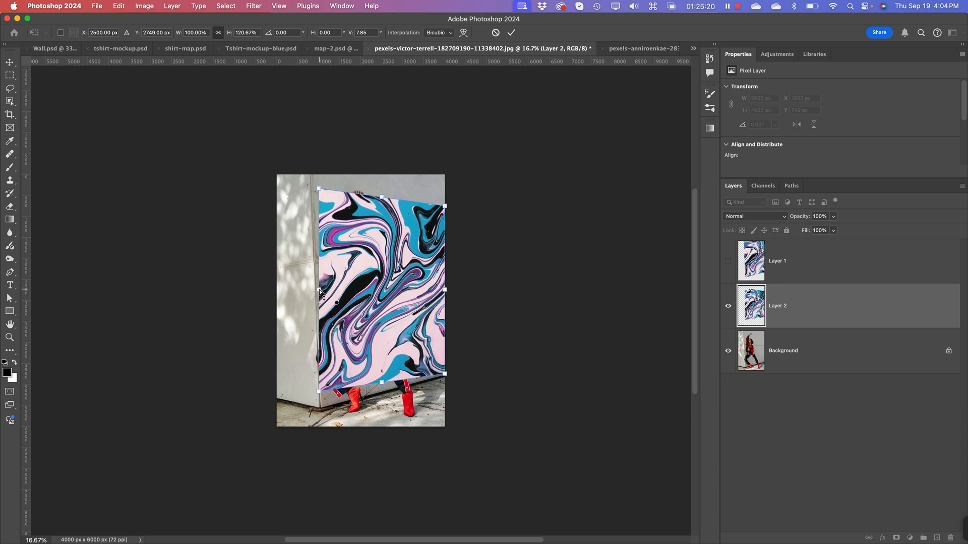
left_click_drag(320, 292, 324, 305)
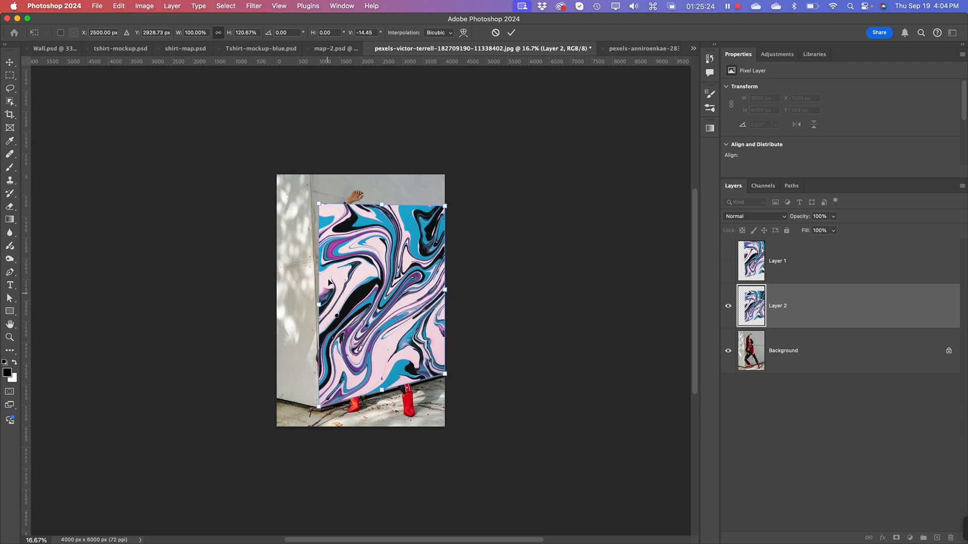
Step: Distort the artwork by raising its upper edge to the photo's top and pulling the corner above the wall edge beyond the canvas
key("super+equal")
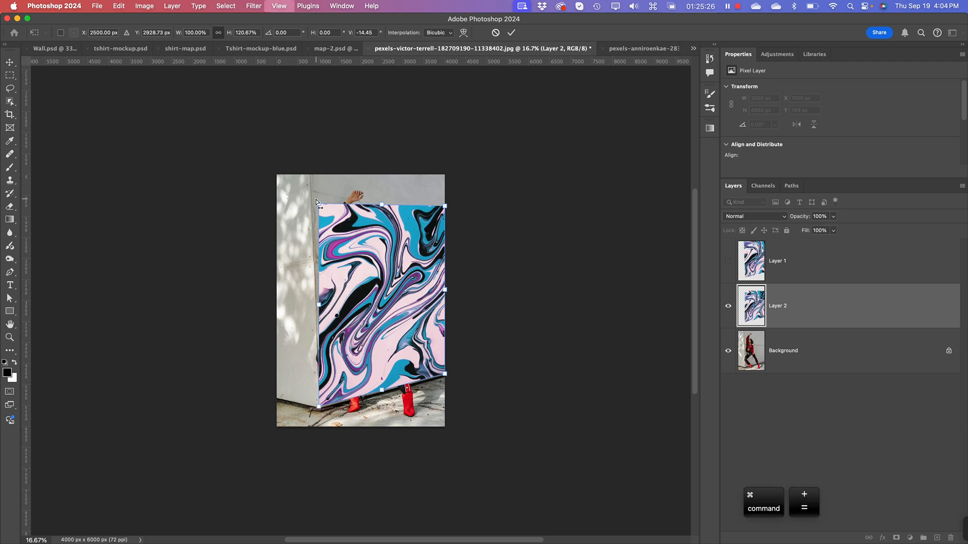
key("super+minus")
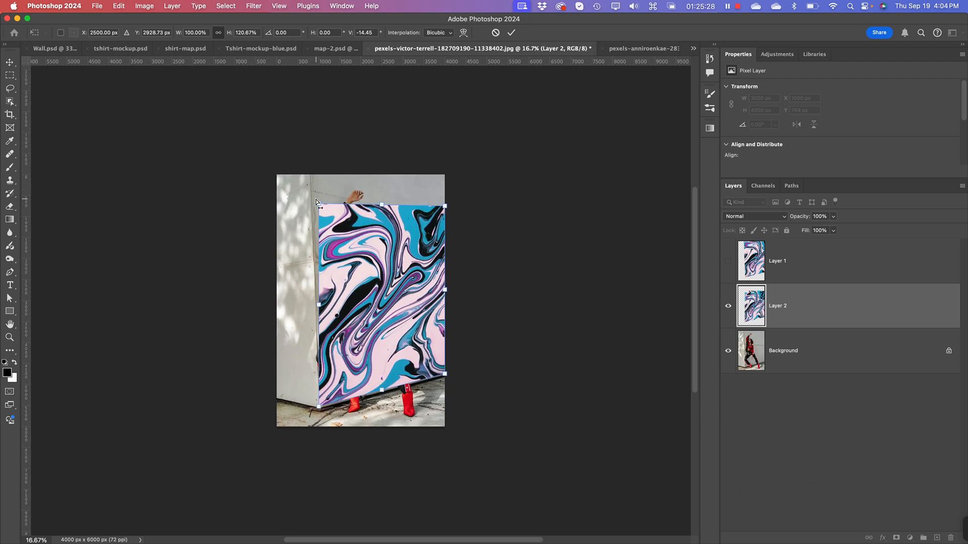
right_click(381, 217)
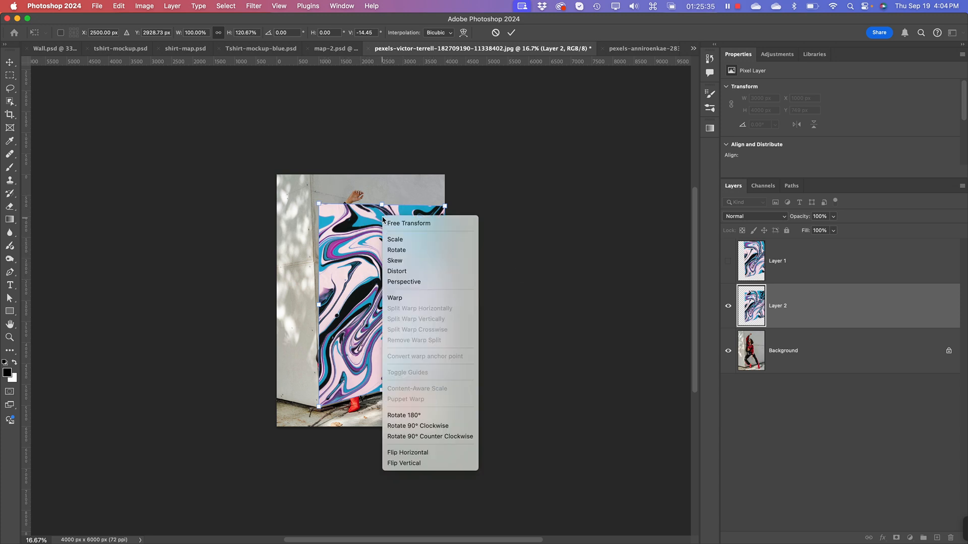
left_click(403, 262)
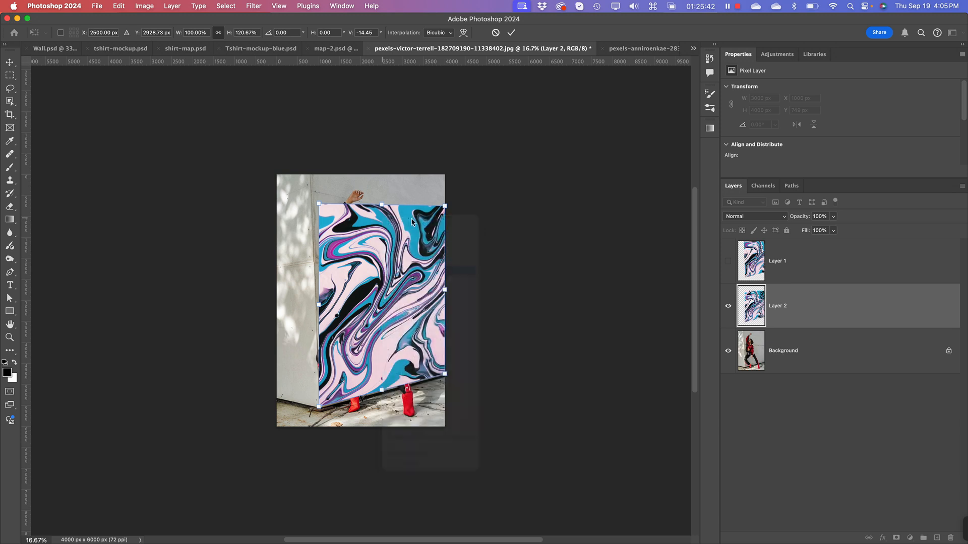
left_click_drag(383, 206, 384, 178)
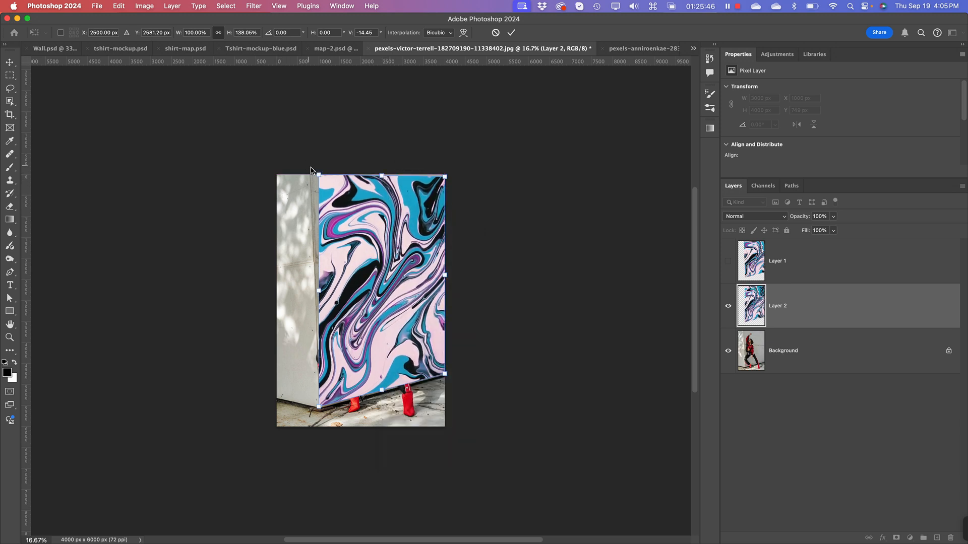
left_click_drag(319, 175, 313, 137)
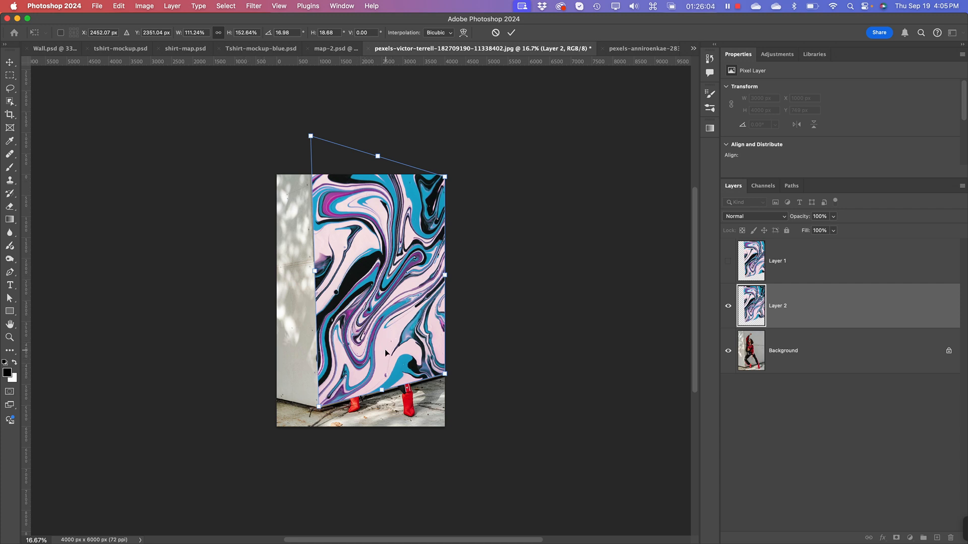
Step: Set Layer 2's opacity to 61% and align the artwork's lower corner with the base of the wall corner
left_click(833, 217)
left_click_drag(832, 229, 817, 230)
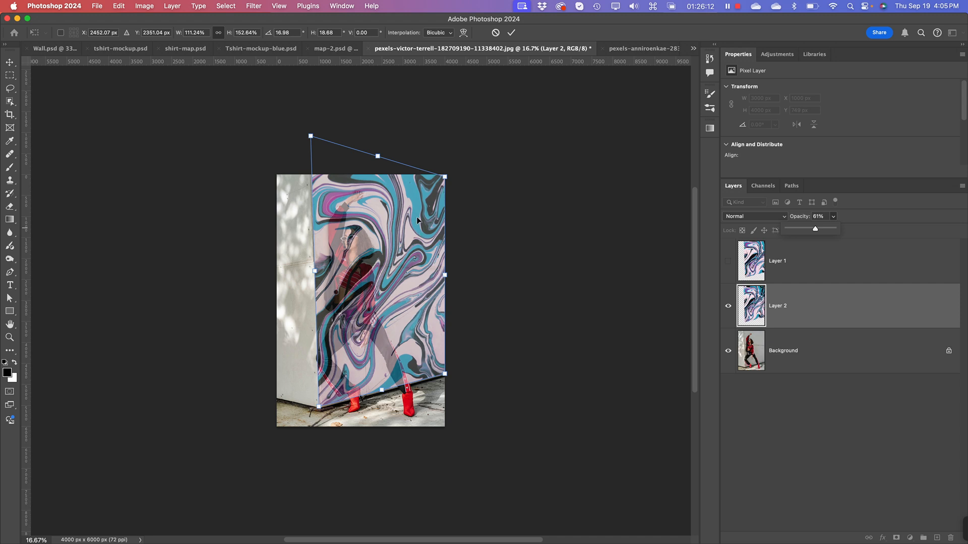
left_click(313, 137)
key("super+equal")
key("super+equal")
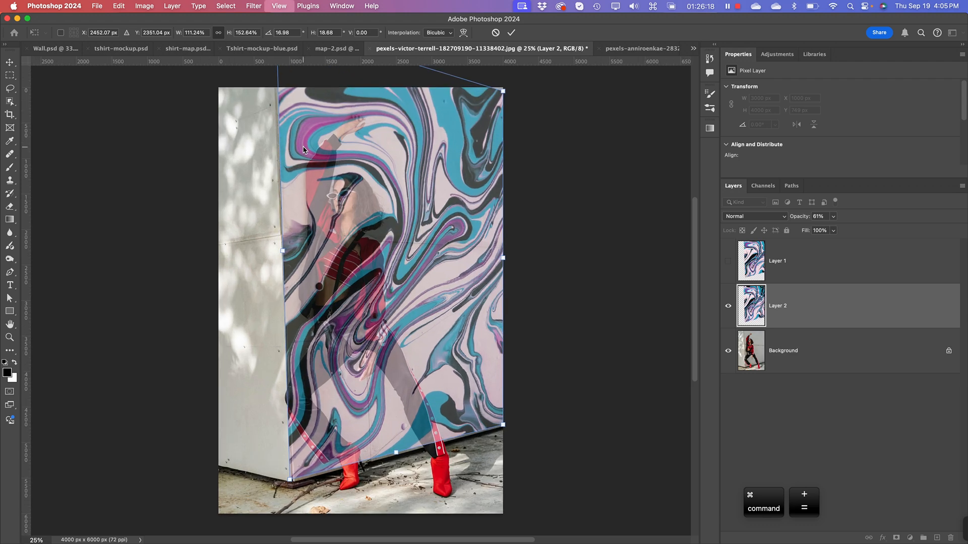
key("super+minus")
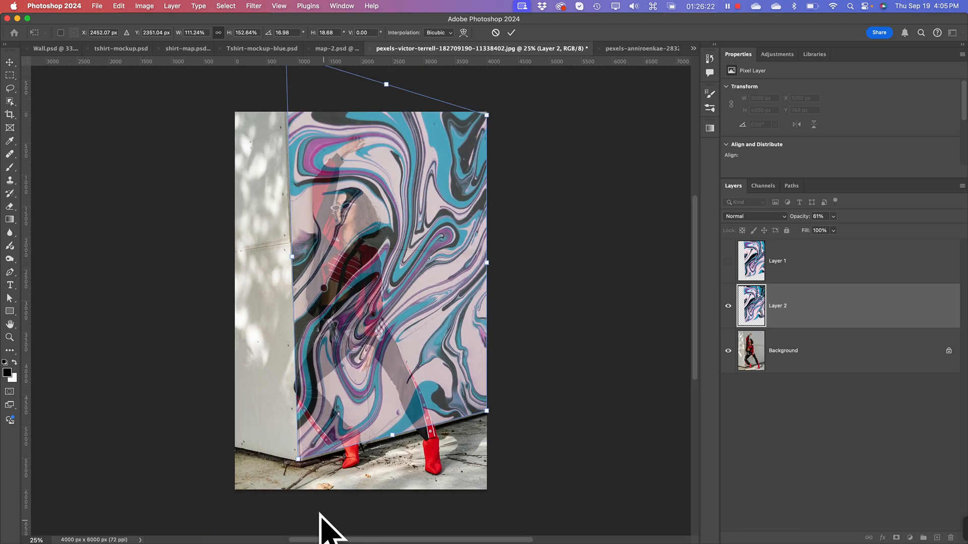
left_click_drag(300, 461, 302, 461)
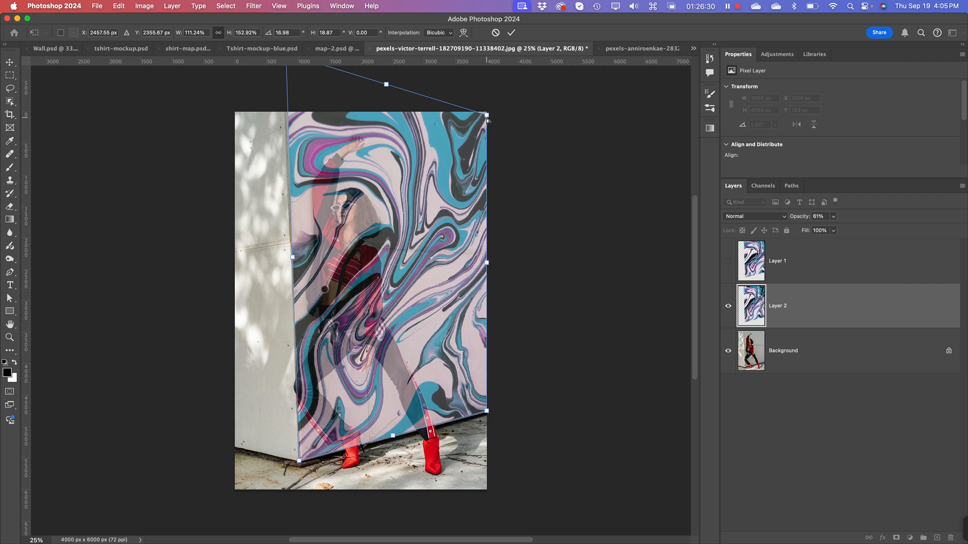
Step: Fine-tune the artwork's two upper corners to meet the photo's upper corner and follow the wall's vertical edge
left_click_drag(487, 115, 486, 111)
key("space")
left_click_drag(416, 136, 430, 237)
left_click_drag(301, 154, 301, 150)
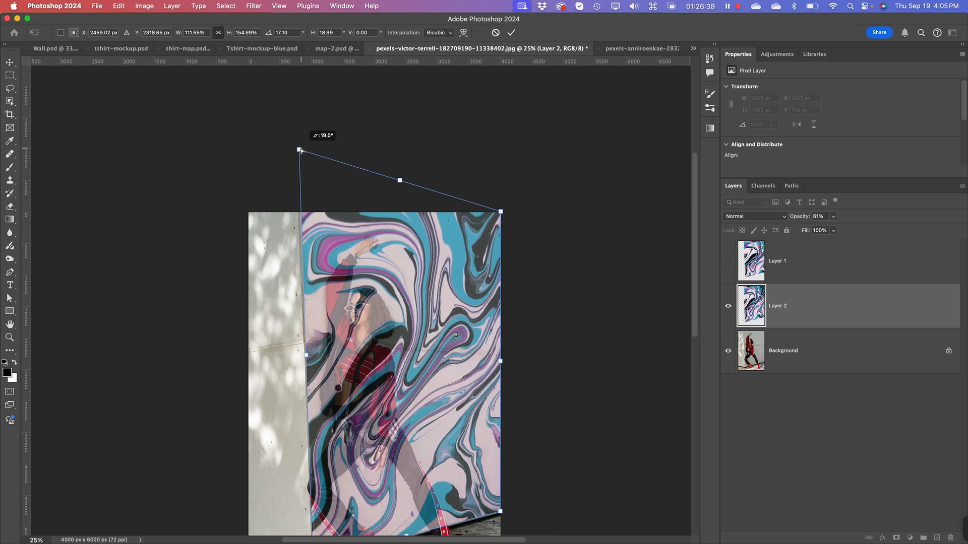
left_click_drag(300, 150, 300, 150)
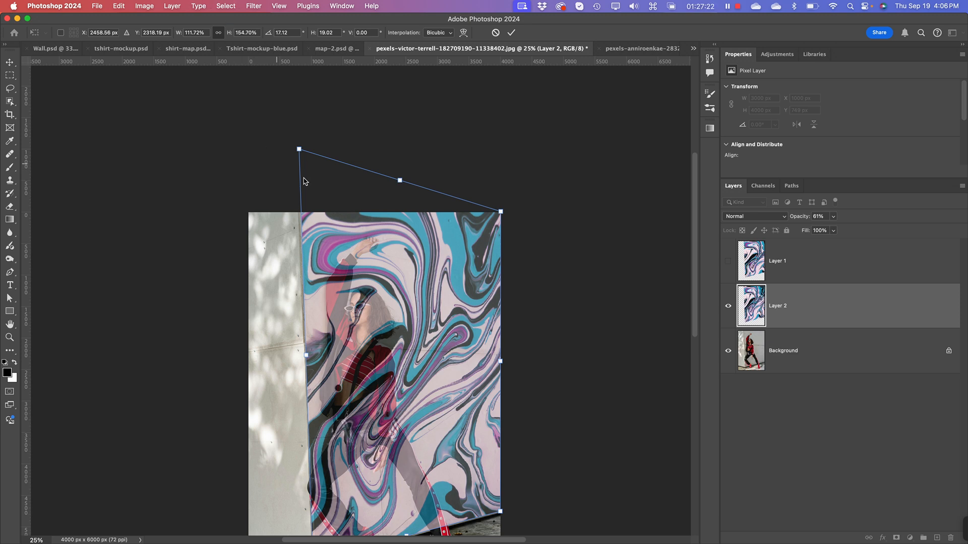
Step: Finish the transform, hide Layer 2 and show the Vanishing Point artwork on Layer 1
key("space")
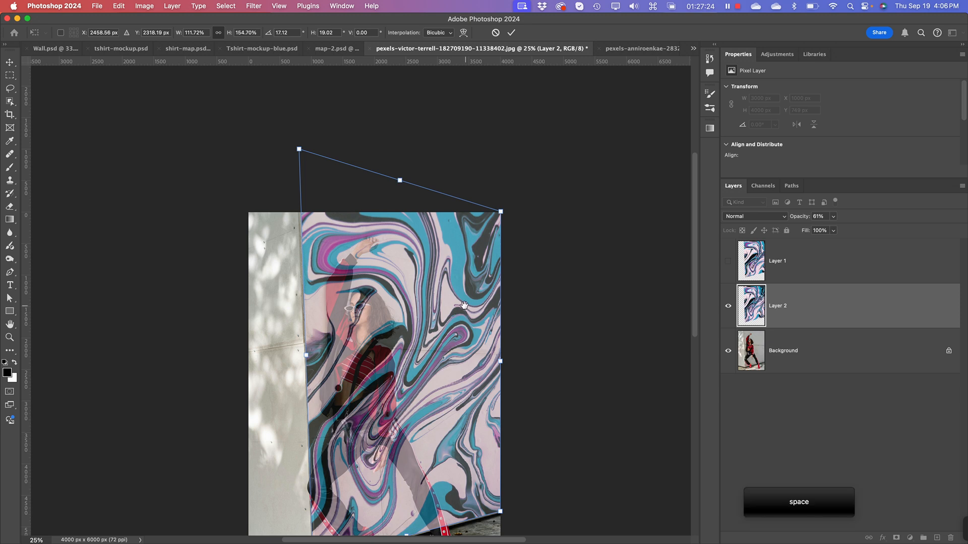
left_click_drag(462, 304, 462, 251)
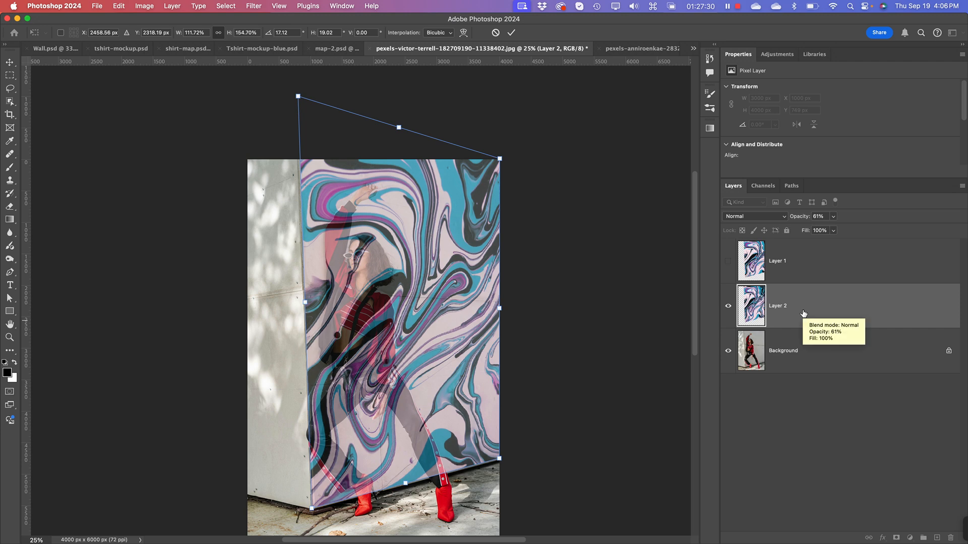
left_click(729, 307)
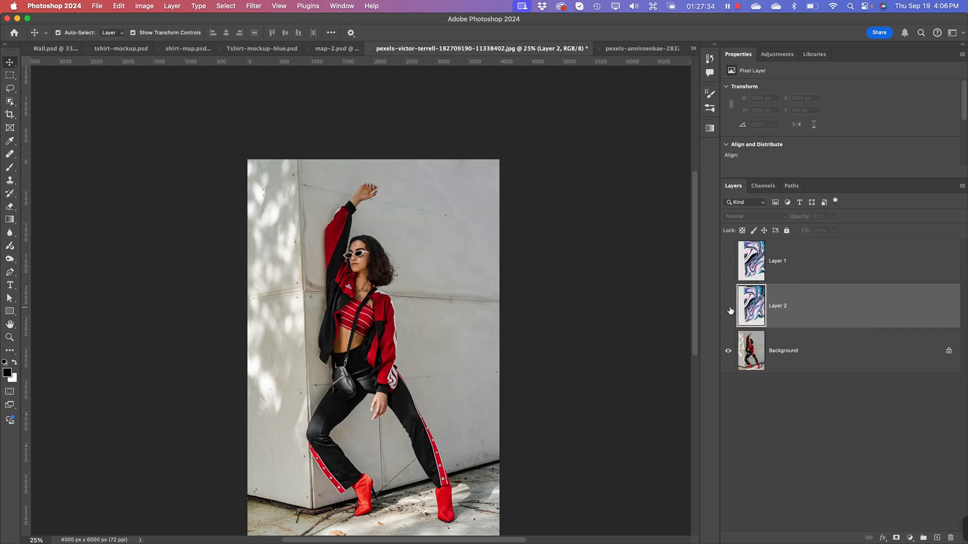
left_click(729, 262)
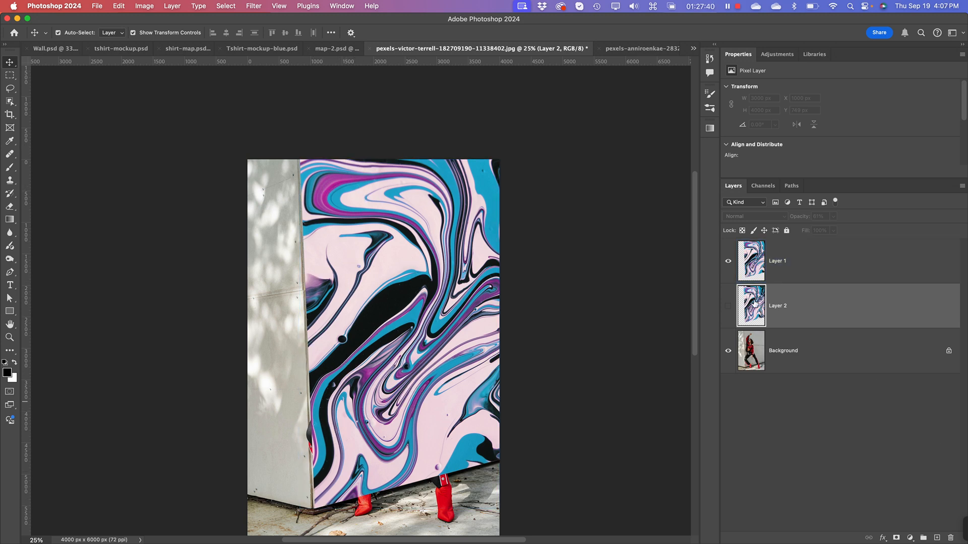
Step: Try Blend If on Layer 1, splitting the Underlying Layer sliders to 0/103 for shadows and 178/215 for highlights
left_click(757, 260)
right_click(876, 262)
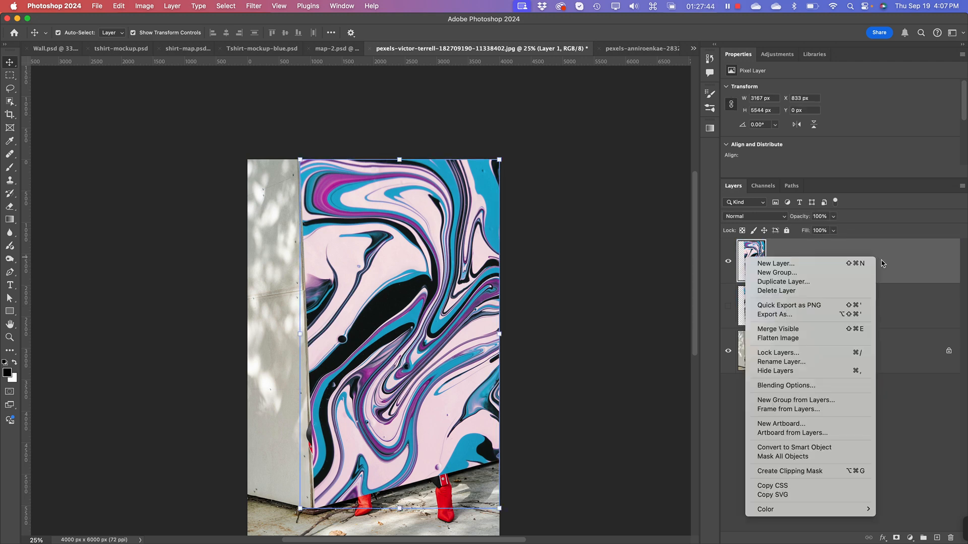
left_click(825, 386)
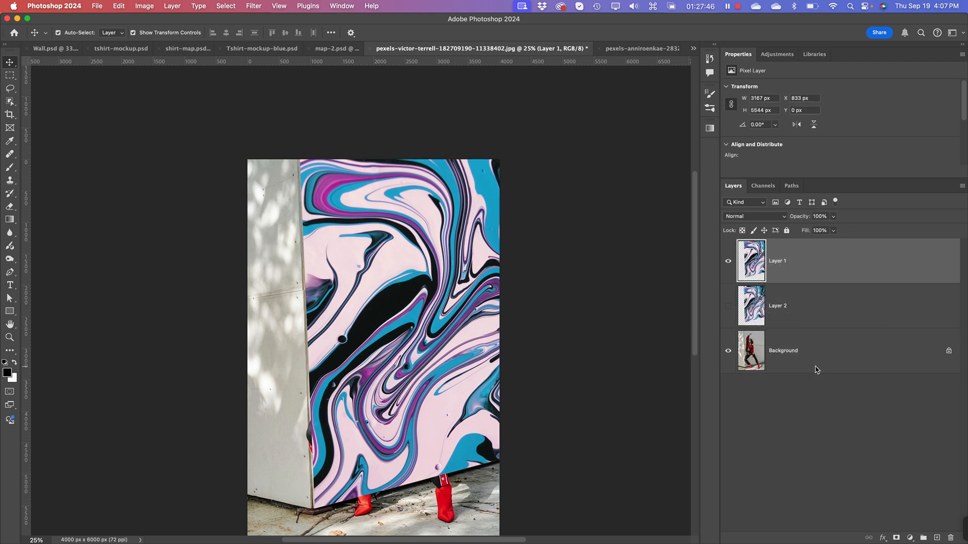
key("super+equal")
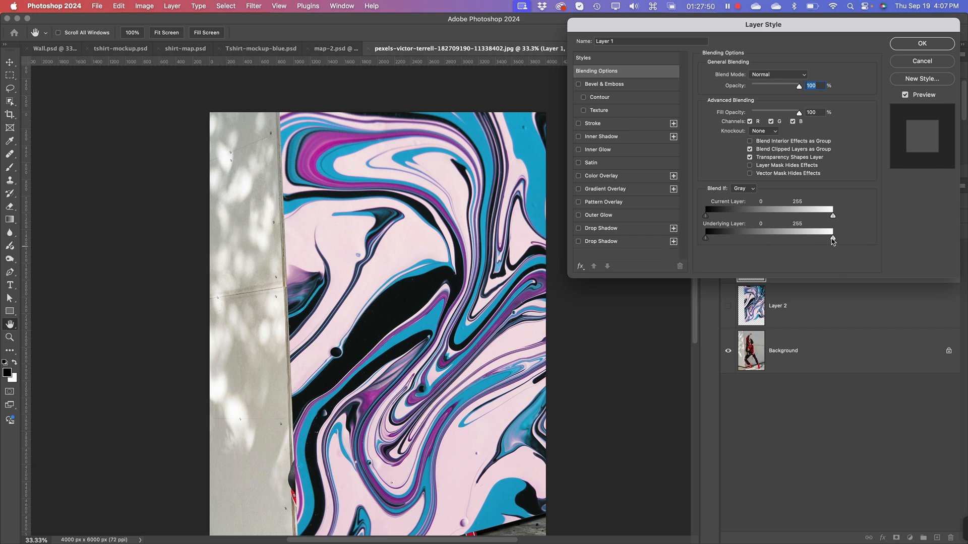
key("alt")
left_click_drag(832, 241, 810, 245)
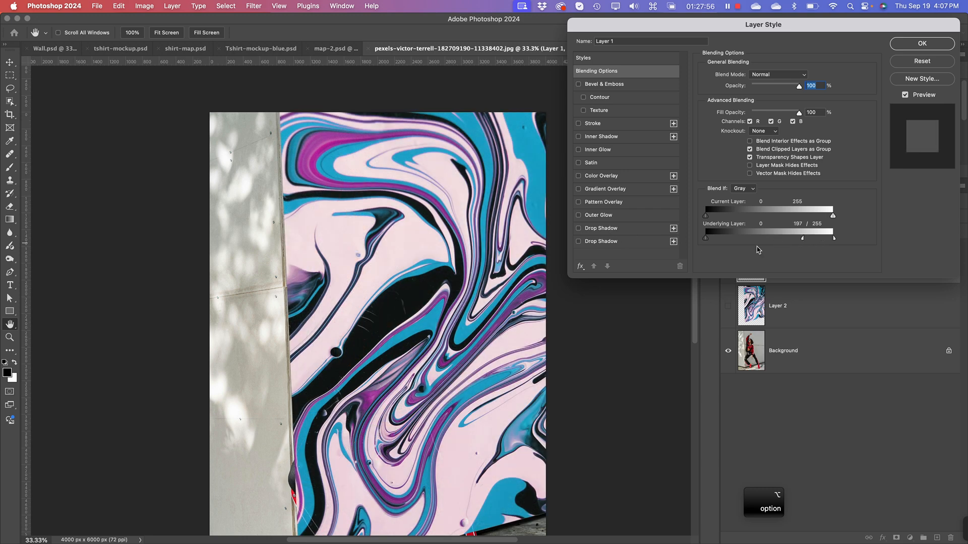
left_click_drag(707, 241, 741, 239)
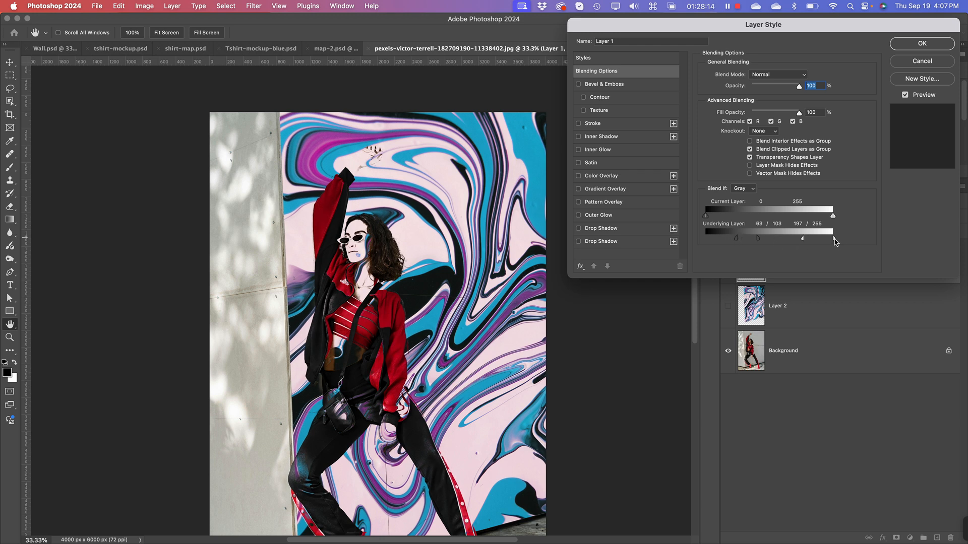
left_click_drag(827, 240, 656, 243)
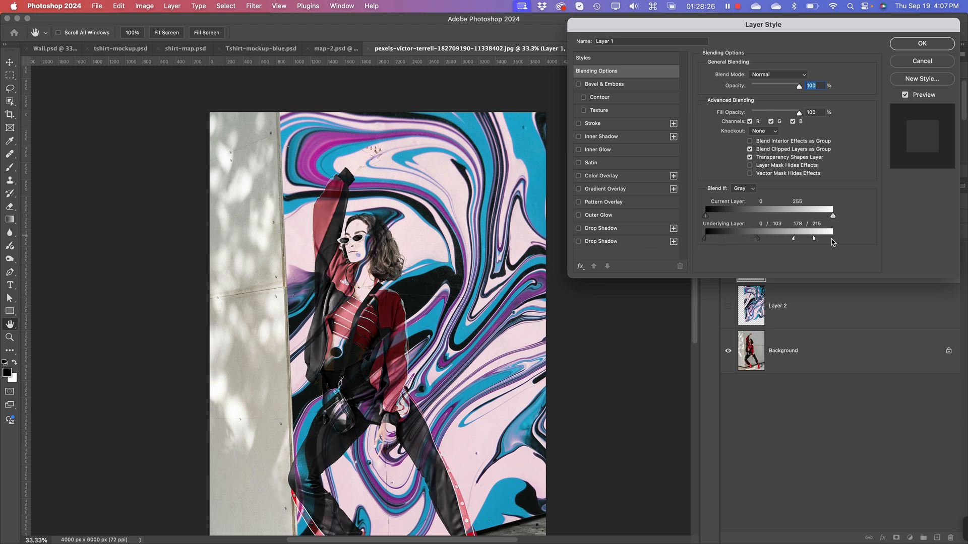
Step: Reset Layer 1's Underlying Layer blending range to 0 and 255 and accept the layer style
left_click_drag(816, 243, 860, 242)
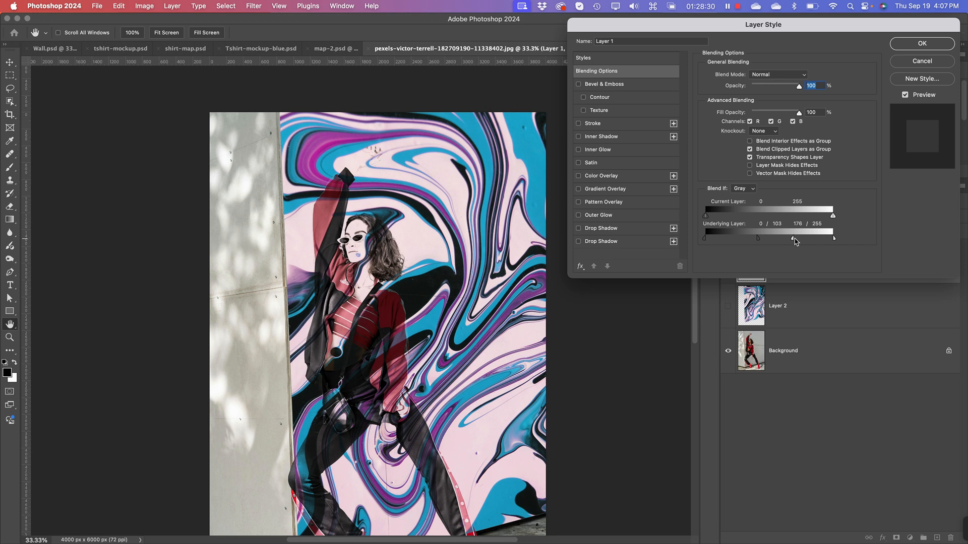
left_click_drag(795, 241, 850, 242)
left_click_drag(760, 241, 701, 239)
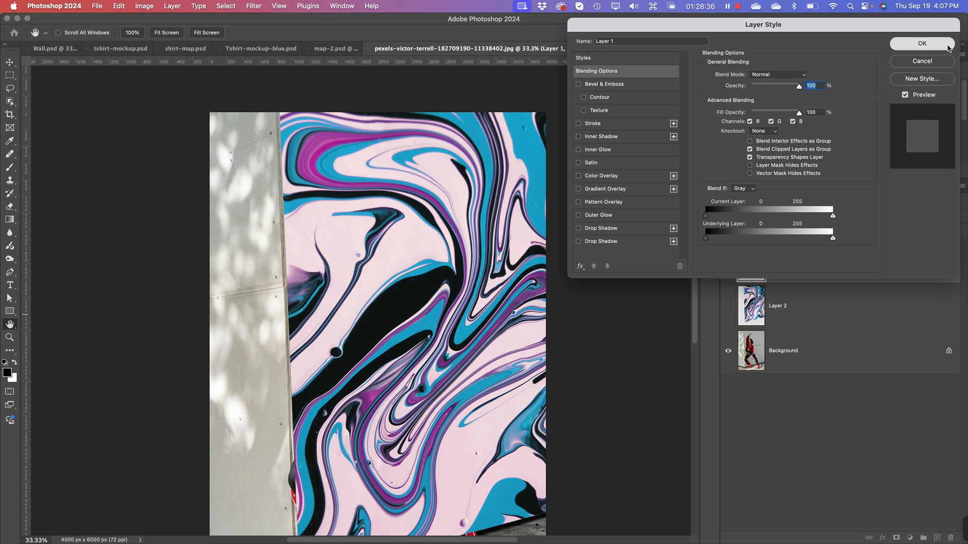
left_click(942, 46)
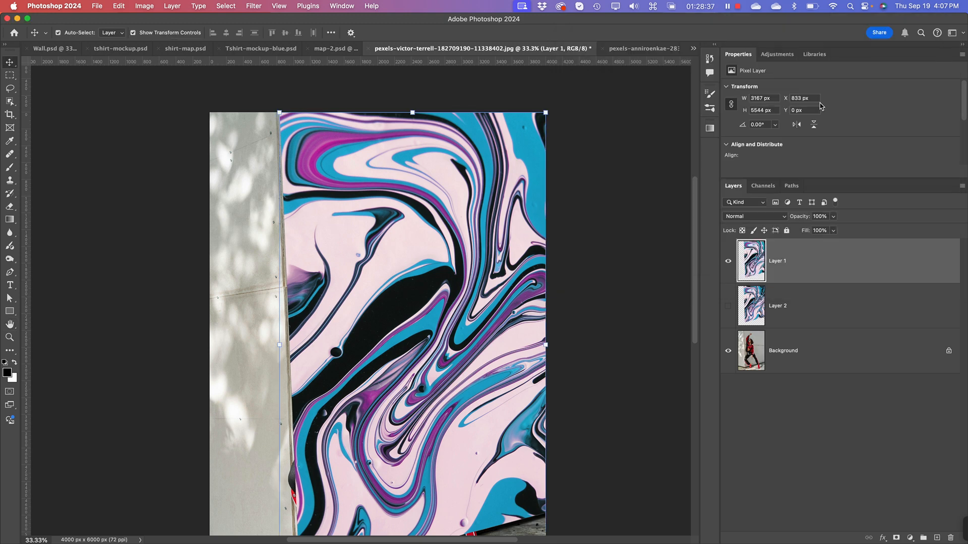
Step: Hide Layer 1 and select the Background layer
left_click(727, 261)
left_click(759, 367)
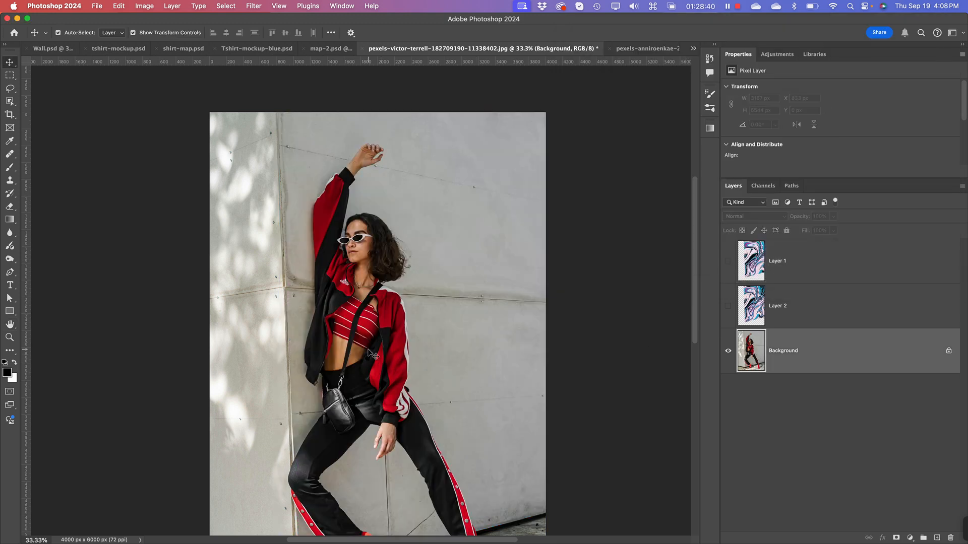
Step: Select the whole woman on the Background layer with the Object Selection tool
key("super+minus")
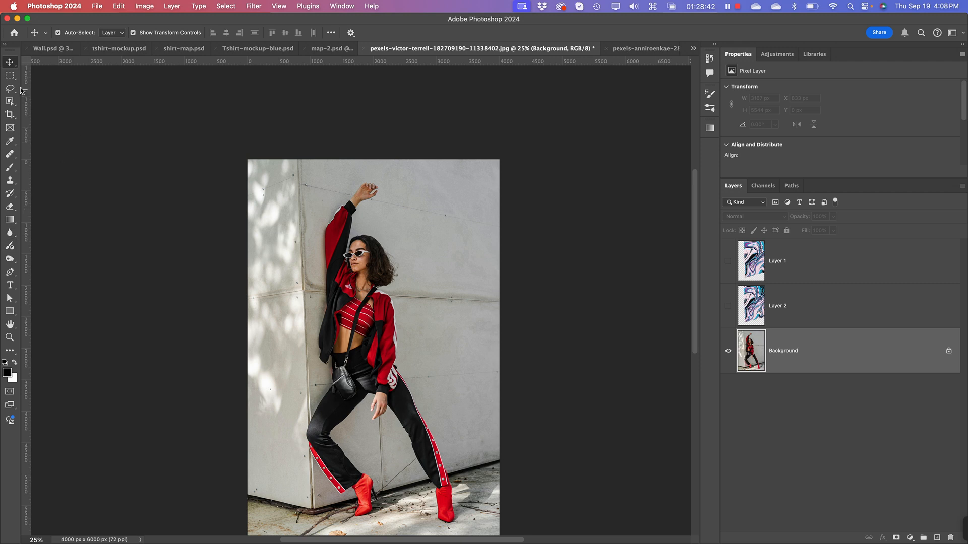
key("w")
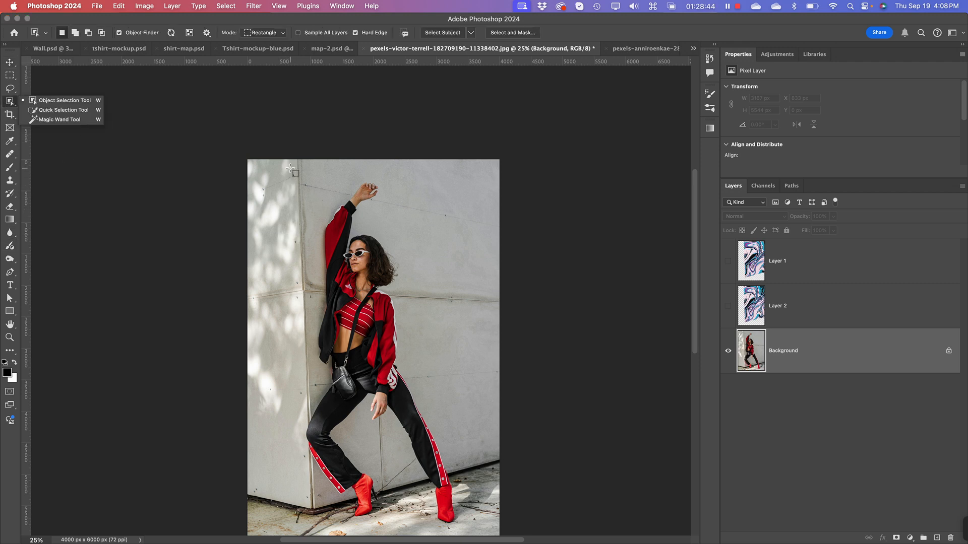
left_click_drag(291, 168, 459, 531)
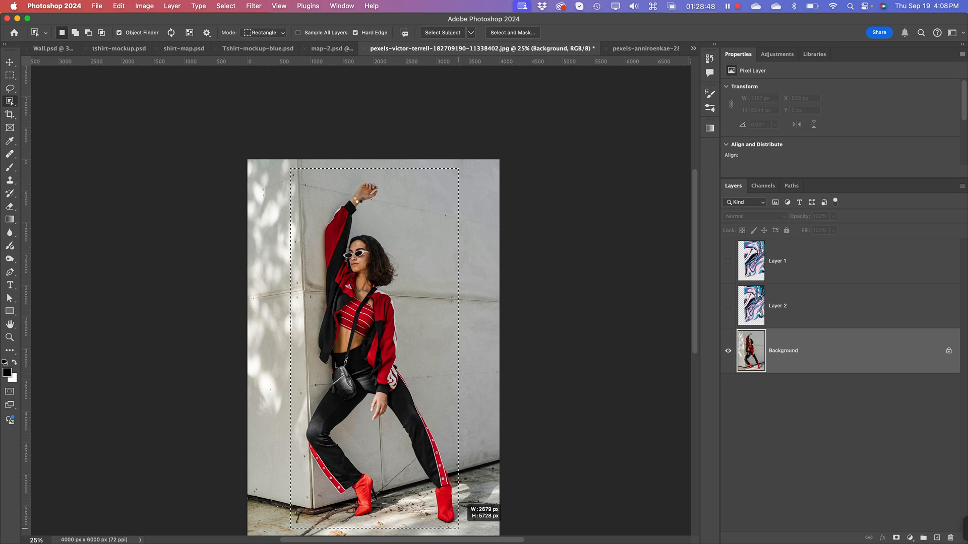
Step: Duplicate the Background layer as Background copy in the same document
right_click(877, 353)
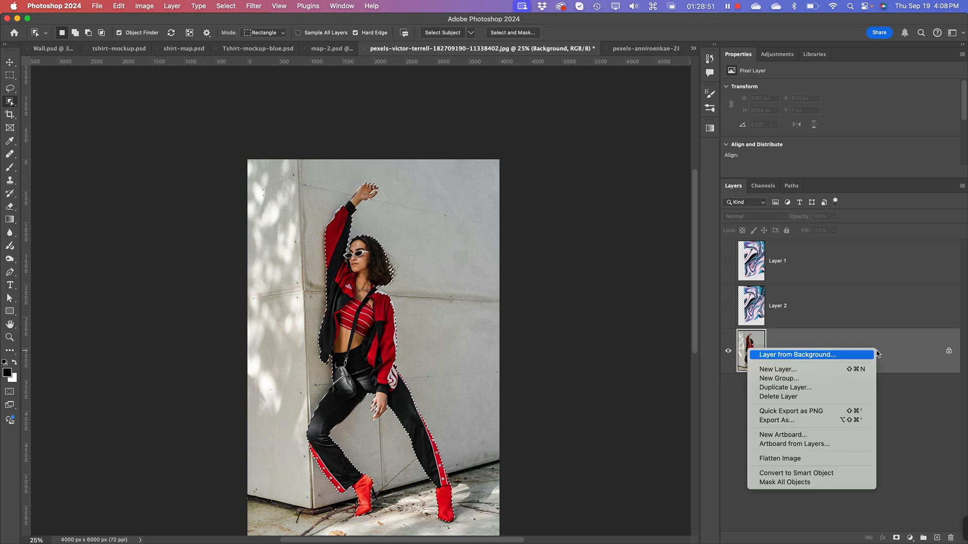
left_click(851, 388)
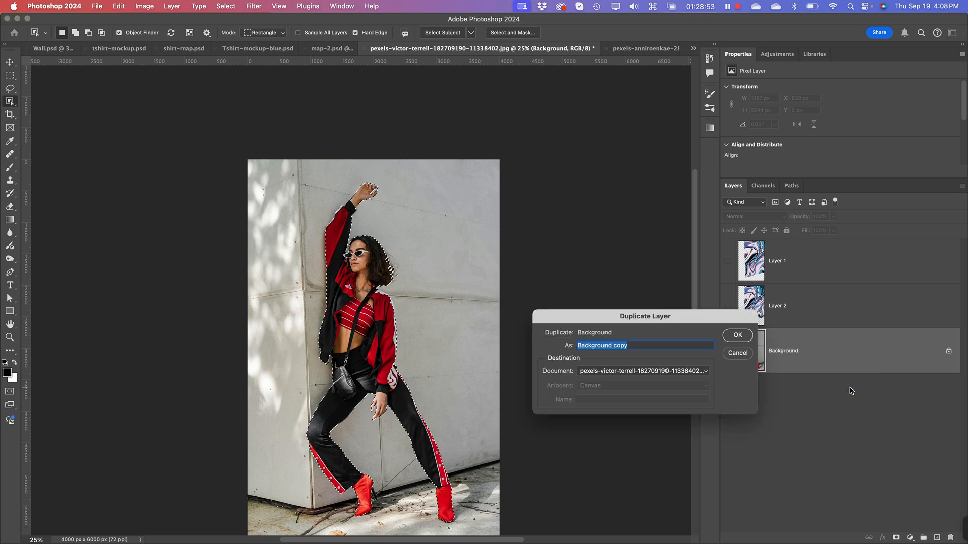
left_click(738, 336)
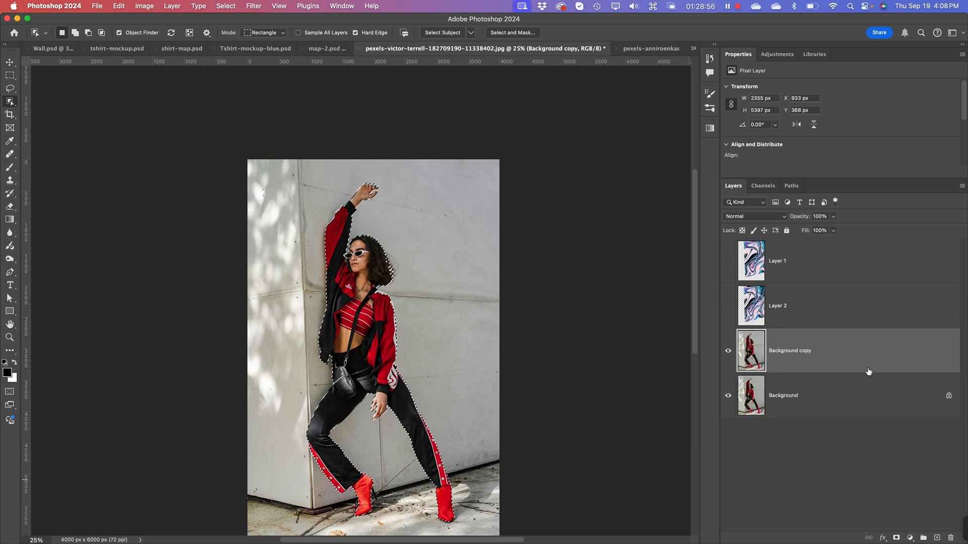
Step: Open the woman's selection on Background copy in Select and Mask
key("super+equal")
key("super+equal")
key("super+equal")
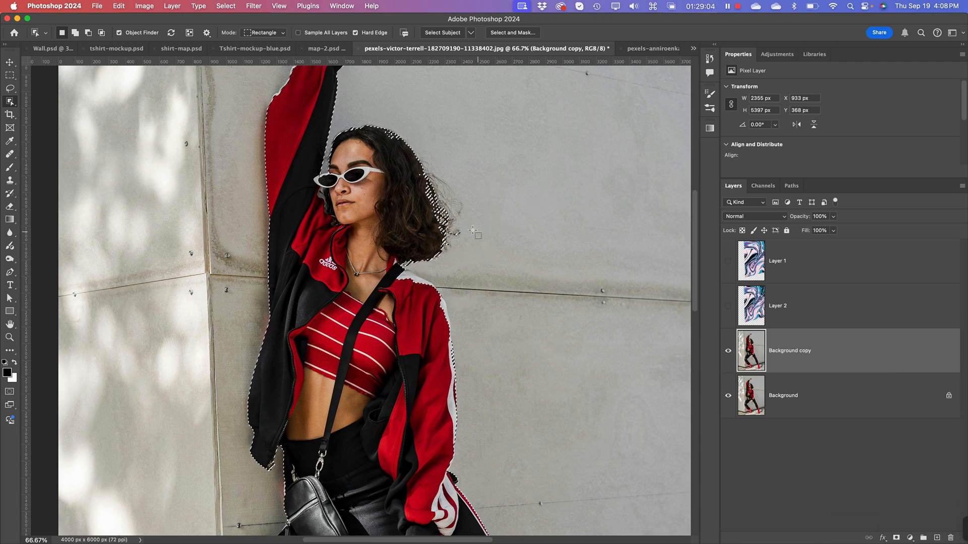
key("space")
left_click_drag(467, 201, 473, 322)
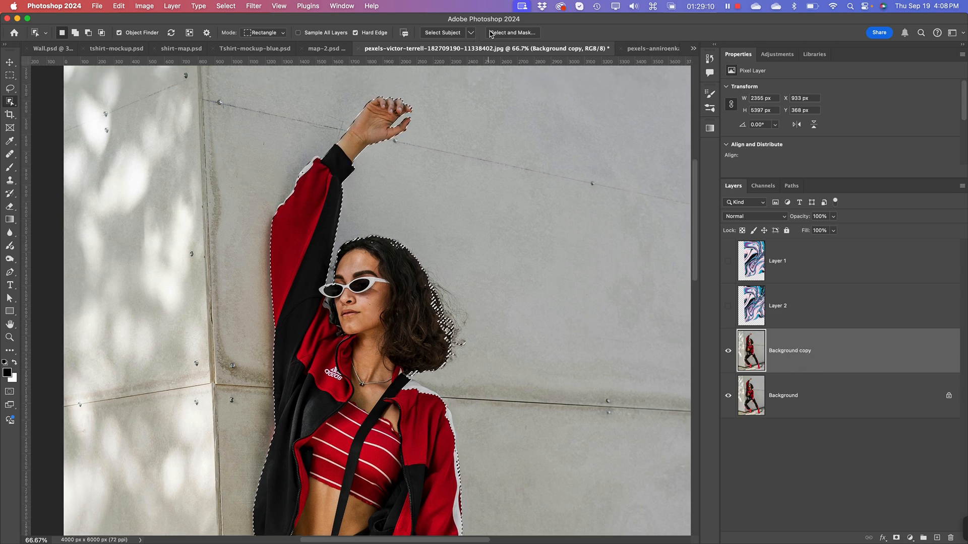
left_click(506, 32)
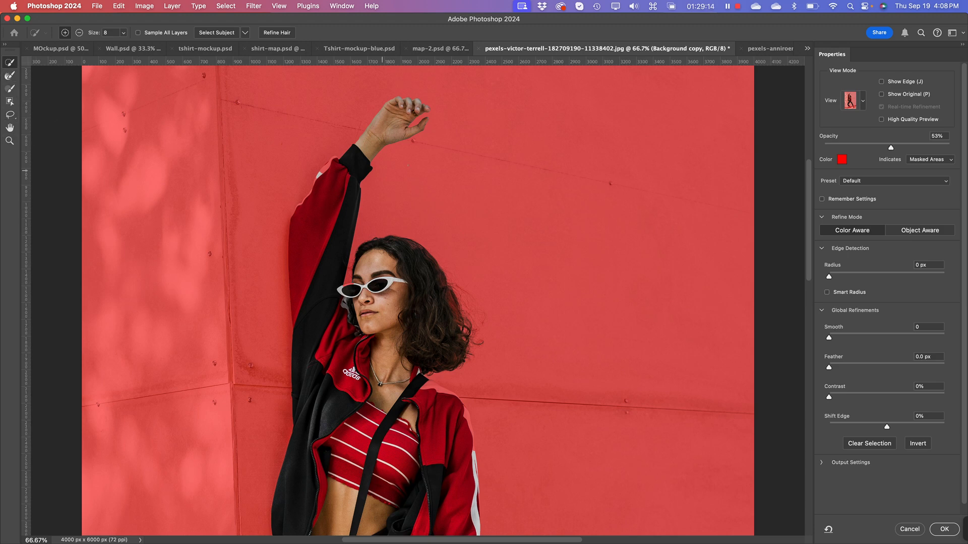
Step: Add the masked upper rim of the sunglasses to the selection using a Quick Selection brush of size 20
key("super+plus")
key("super+plus")
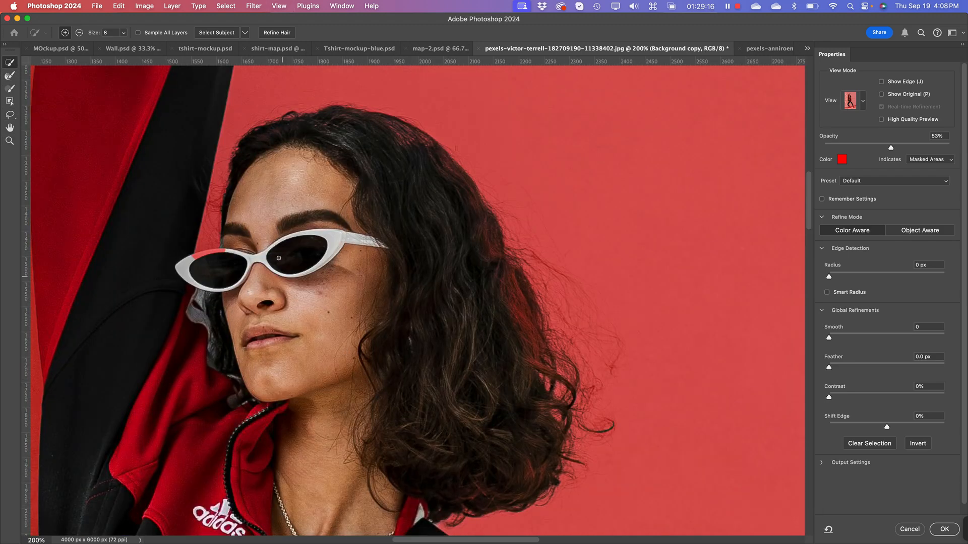
mouse_move(325, 187)
left_mouse_down()
mouse_move(356, 191)
mouse_move(591, 312)
left_mouse_up()
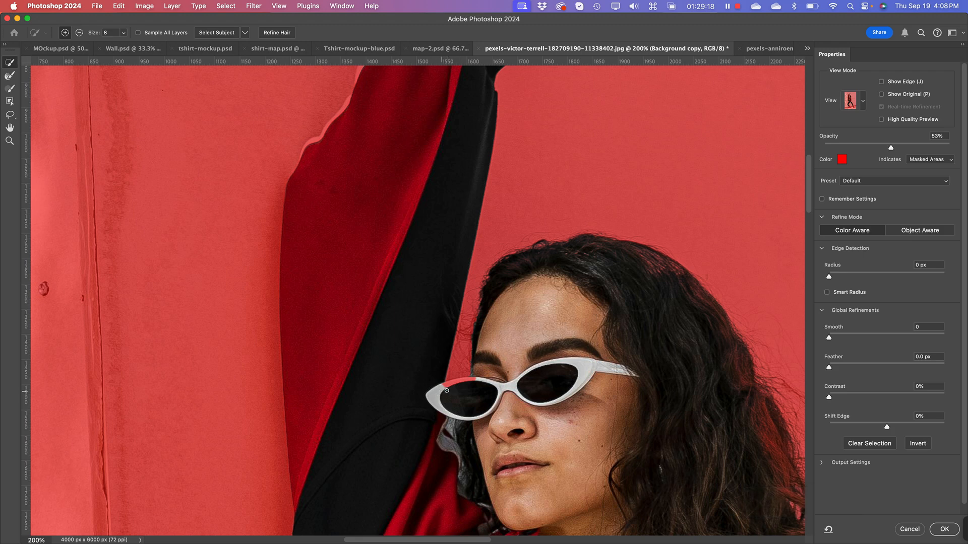
key("bracketright")
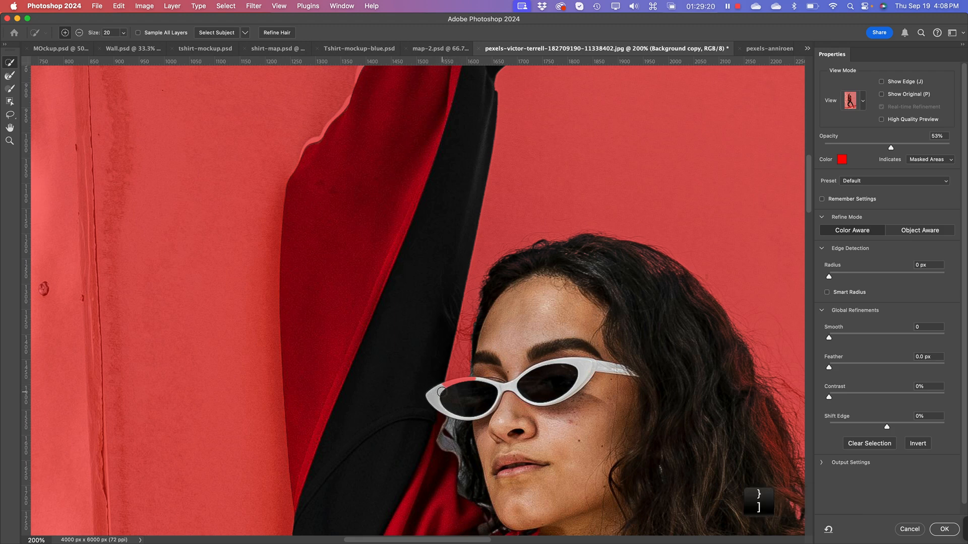
left_click_drag(442, 392, 456, 385)
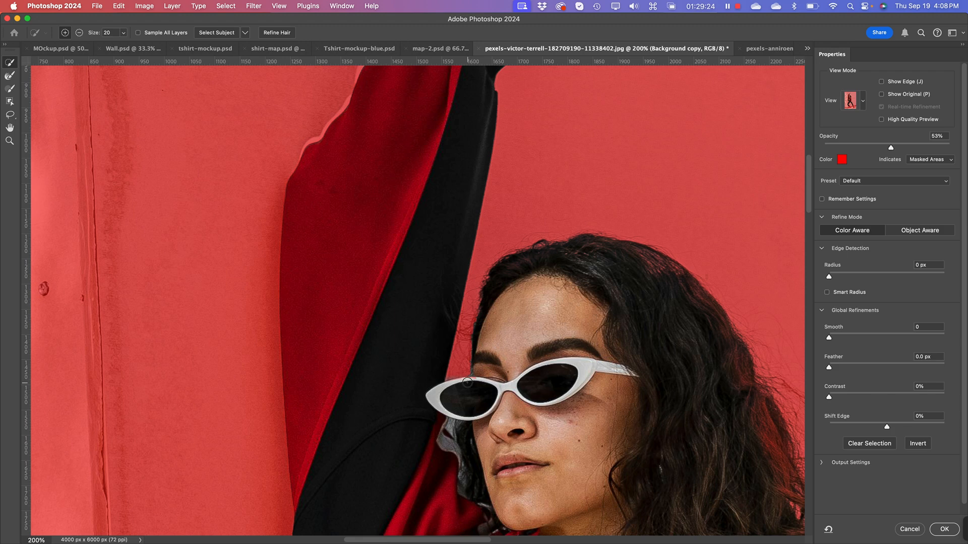
Step: Add the white stripe on the raised sleeve's outer edge to the selection and subtract the wall spill near its lower end
key("space")
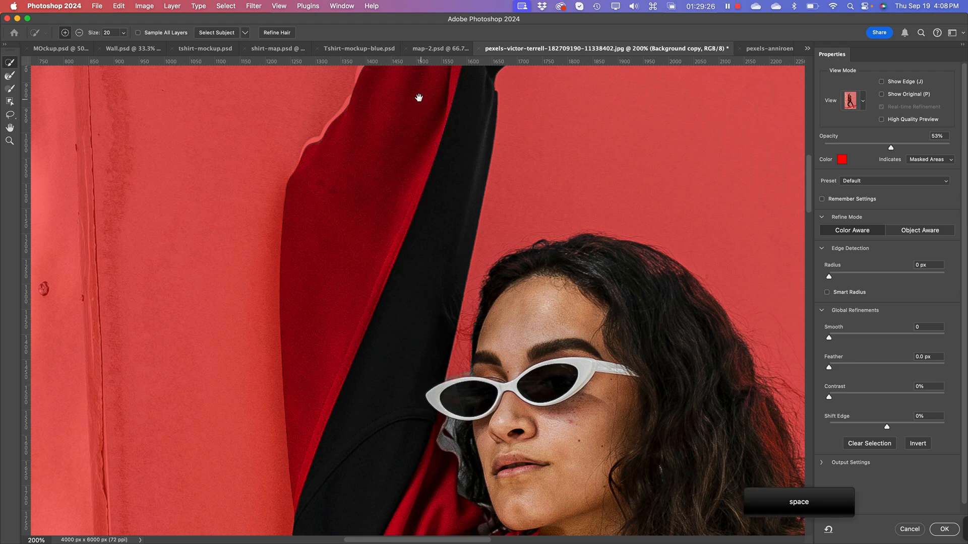
left_click_drag(443, 153, 479, 371)
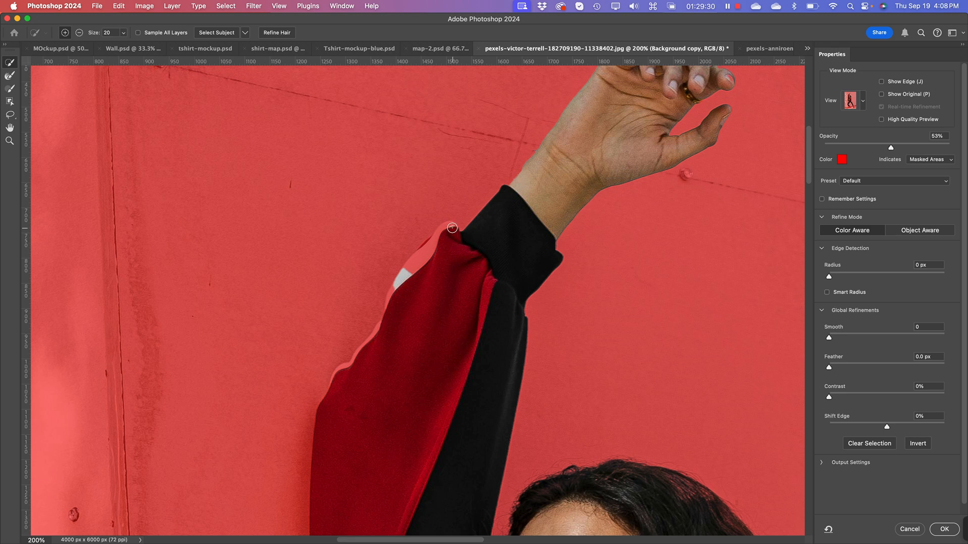
left_click_drag(450, 227, 409, 269)
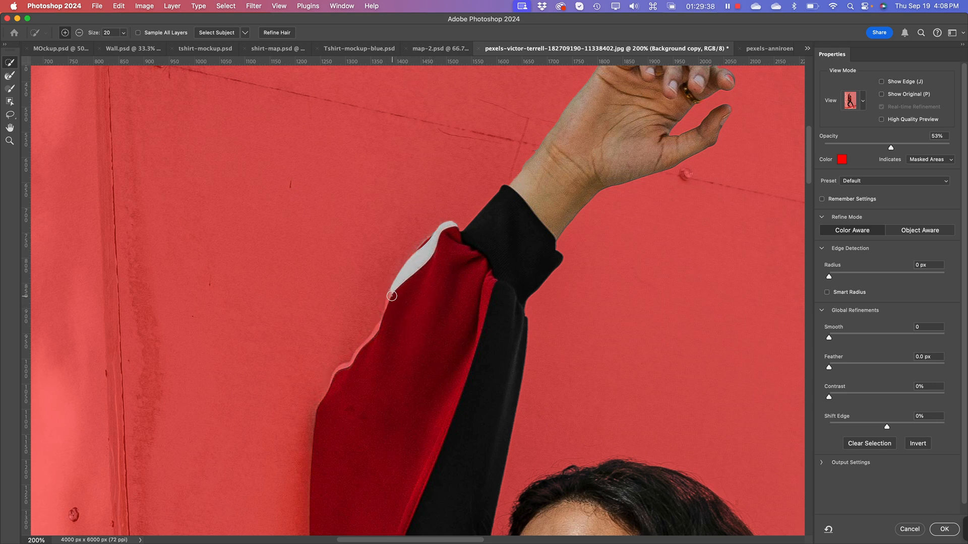
mouse_move(392, 296)
left_mouse_down()
mouse_move(370, 343)
mouse_move(376, 334)
mouse_move(333, 381)
mouse_move(327, 416)
left_mouse_up()
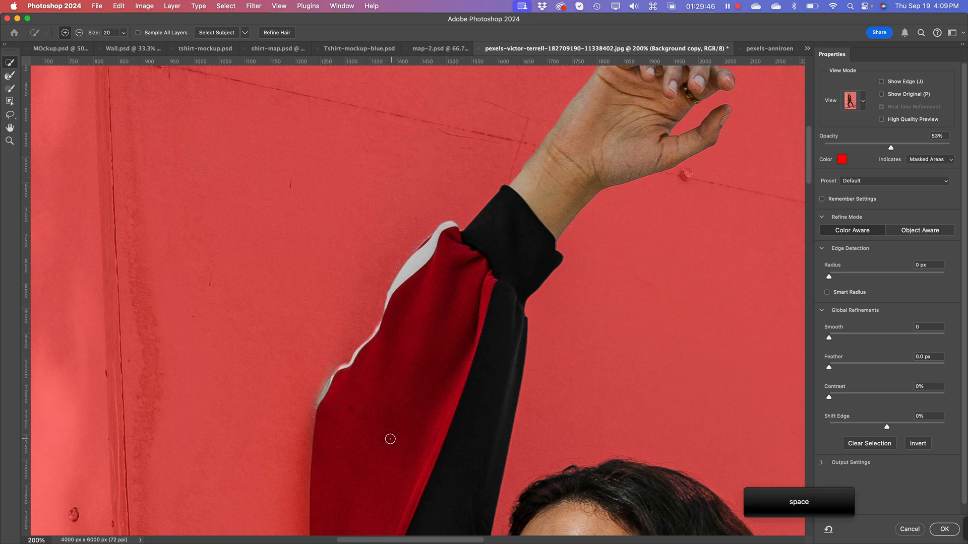
key("alt")
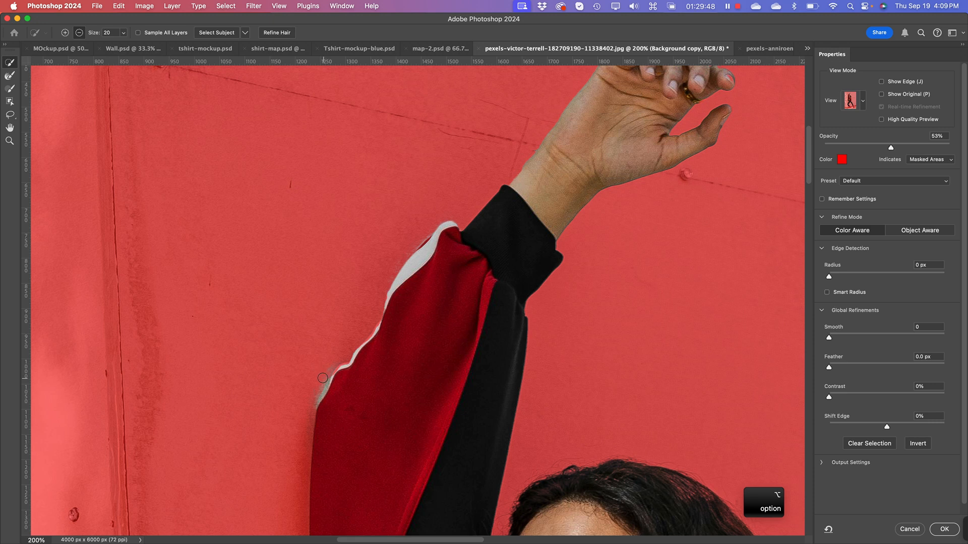
mouse_move(322, 378)
left_mouse_down()
mouse_move(313, 400)
mouse_move(363, 316)
mouse_move(347, 376)
left_mouse_up()
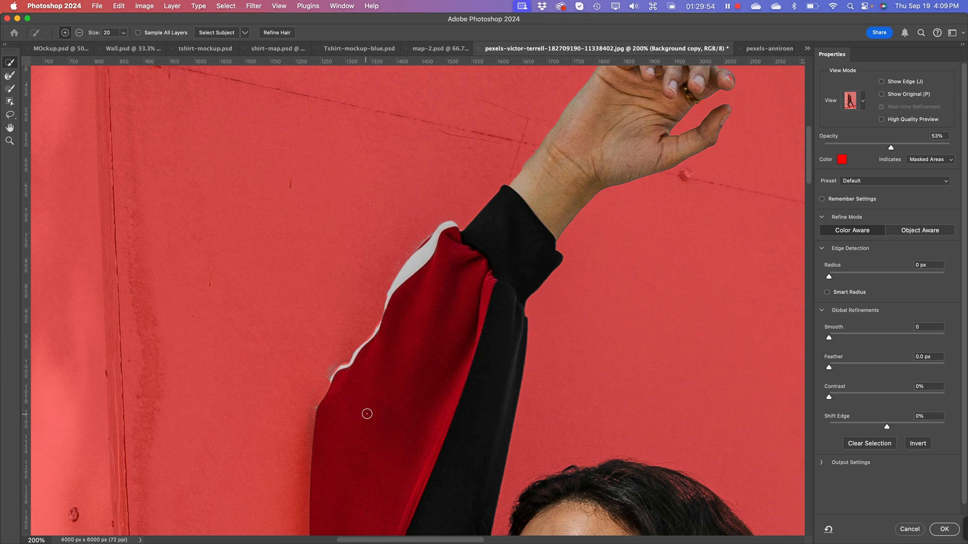
Step: Add the white shoulder stripe of the jacket, from the bag strap down to the upper arm, to the selection
key("space")
mouse_move(501, 340)
left_mouse_down()
mouse_move(397, 422)
mouse_move(407, 190)
mouse_move(339, 400)
left_mouse_up()
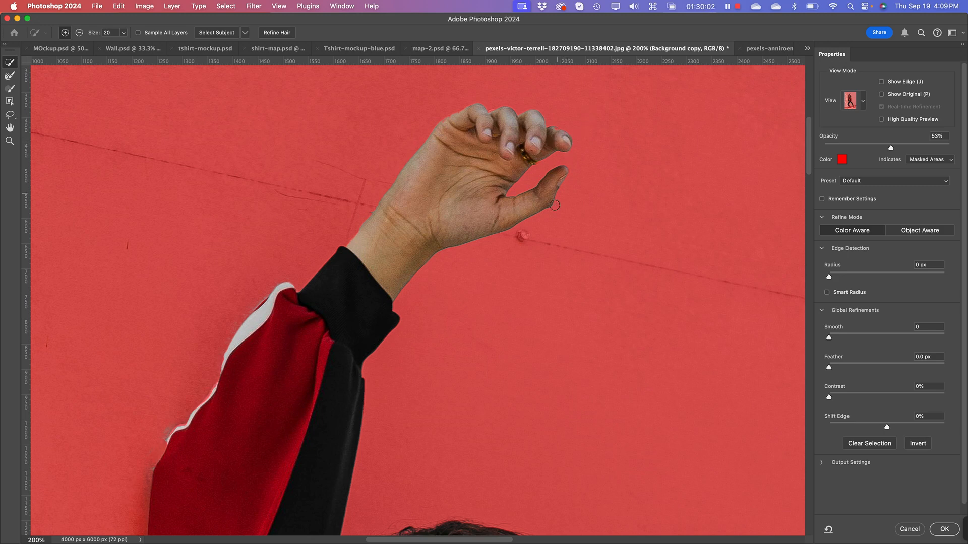
left_click_drag(426, 391, 484, 199)
mouse_move(558, 329)
left_mouse_down()
mouse_move(505, 251)
mouse_move(450, 234)
mouse_move(437, 271)
left_mouse_up()
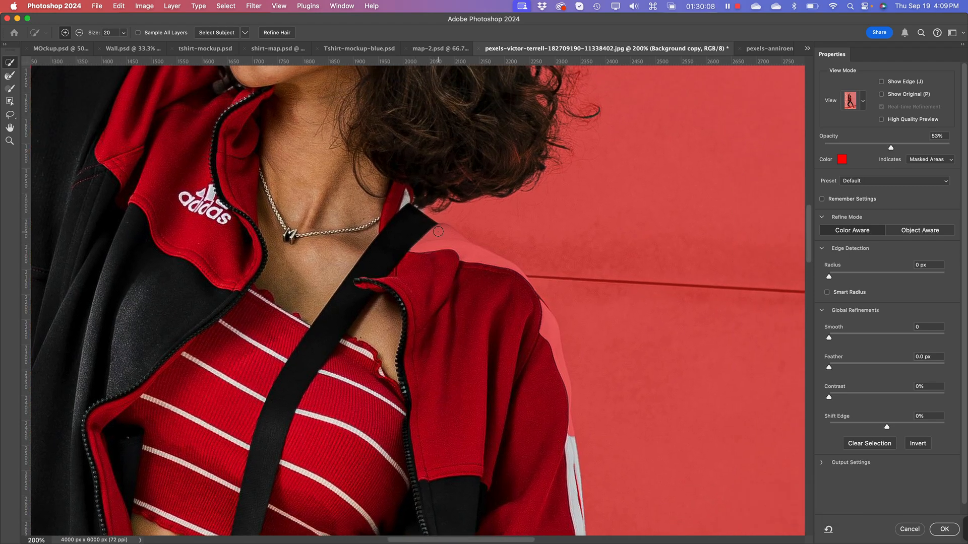
left_click_drag(439, 231, 490, 264)
mouse_move(483, 261)
left_mouse_down()
mouse_move(544, 304)
mouse_move(558, 348)
mouse_move(558, 336)
mouse_move(538, 316)
mouse_move(552, 327)
mouse_move(555, 398)
mouse_move(545, 329)
mouse_move(538, 332)
mouse_move(558, 352)
left_mouse_up()
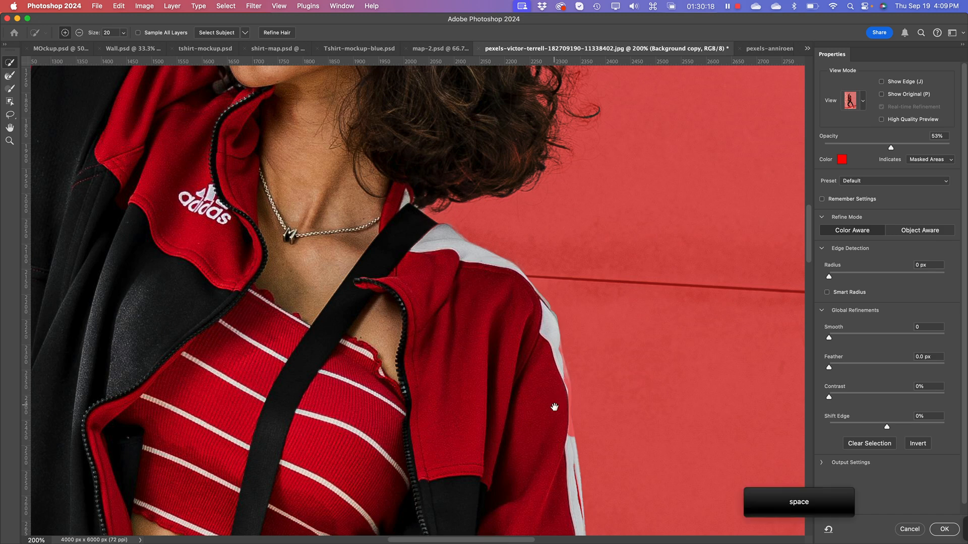
Step: Extend the selection along the lowered sleeve's white stripe toward the cuff, subtracting the spill onto the wall
left_click_drag(557, 404, 494, 267)
left_click_drag(499, 211, 518, 321)
key("alt")
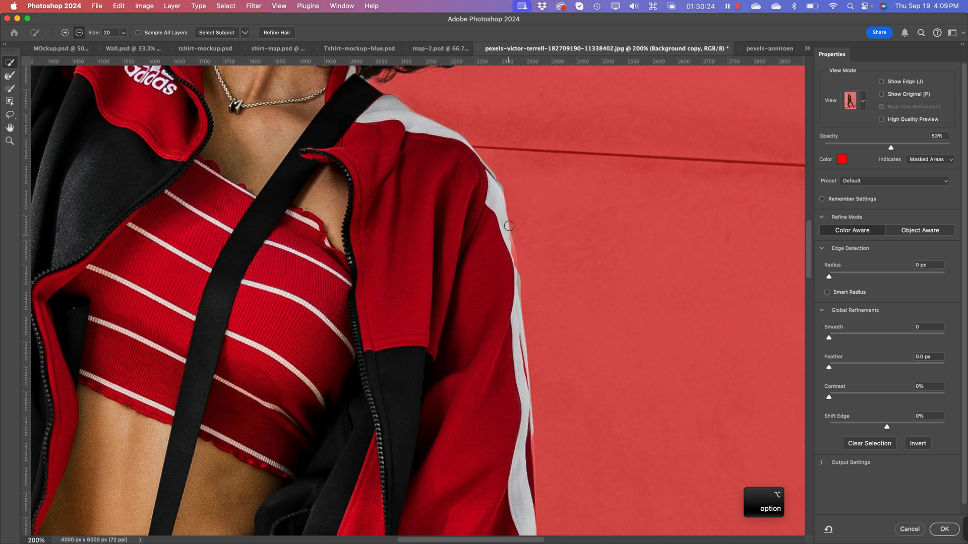
left_click(524, 280, "alt")
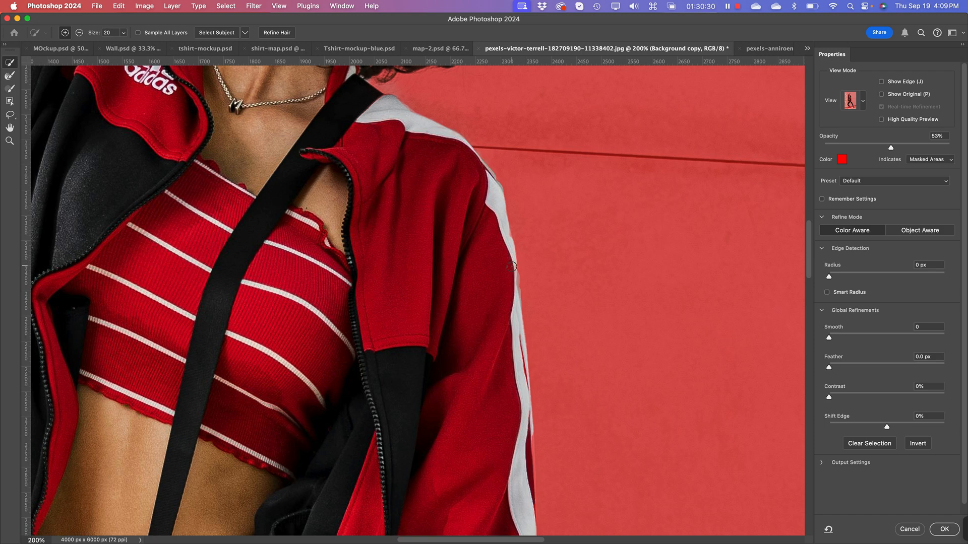
key("space")
left_click_drag(484, 439, 460, 217)
mouse_move(487, 122)
left_mouse_down()
mouse_move(493, 232)
mouse_move(483, 265)
left_mouse_up()
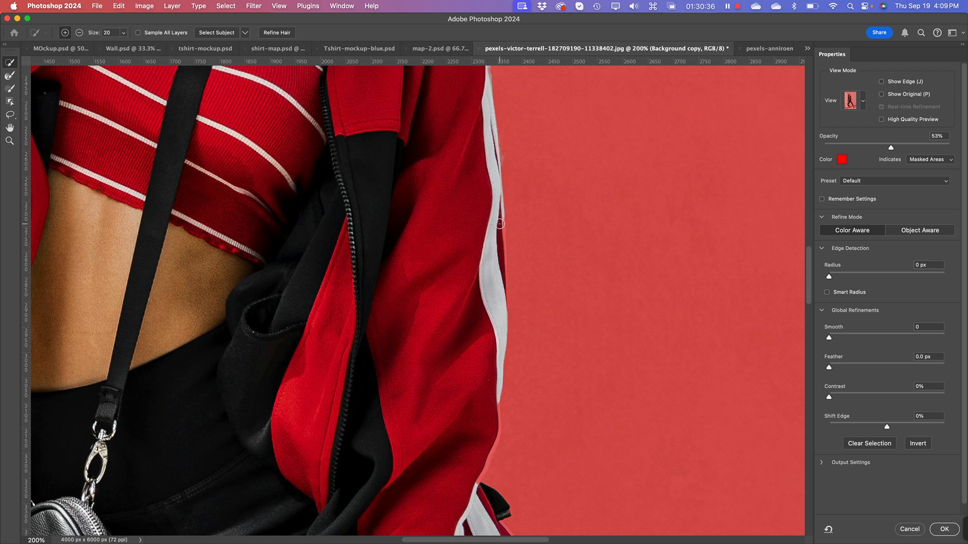
Step: Add the missing stretch of white and red side stripe along the trouser thigh to the selection, undoing the stroke that spills onto the wall
key("shift")
key("space")
mouse_move(418, 412)
left_mouse_down()
mouse_move(410, 304)
mouse_move(469, 212)
mouse_move(488, 231)
mouse_move(486, 248)
mouse_move(447, 328)
left_mouse_up()
key("space")
left_click_drag(385, 380, 181, 190)
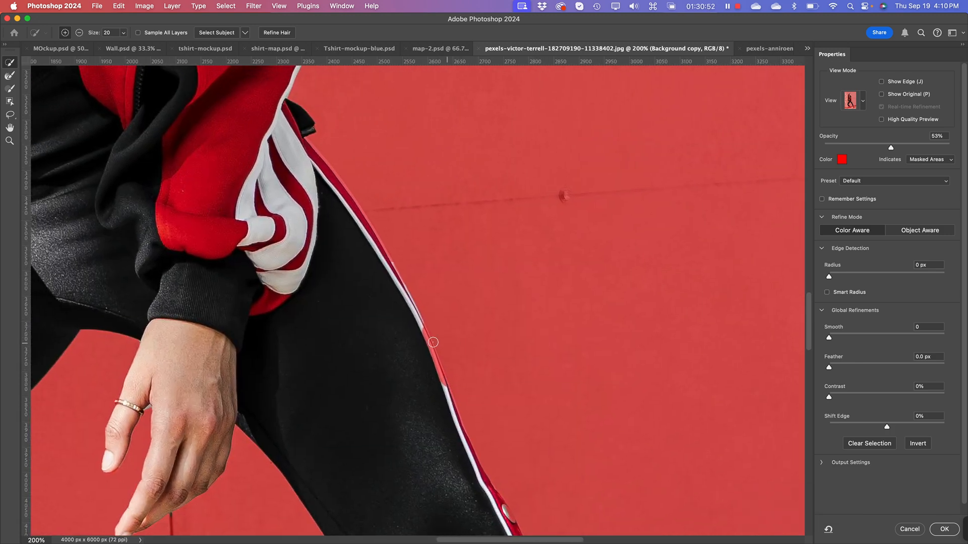
mouse_move(419, 330)
left_mouse_down()
mouse_move(440, 388)
mouse_move(432, 335)
left_mouse_up()
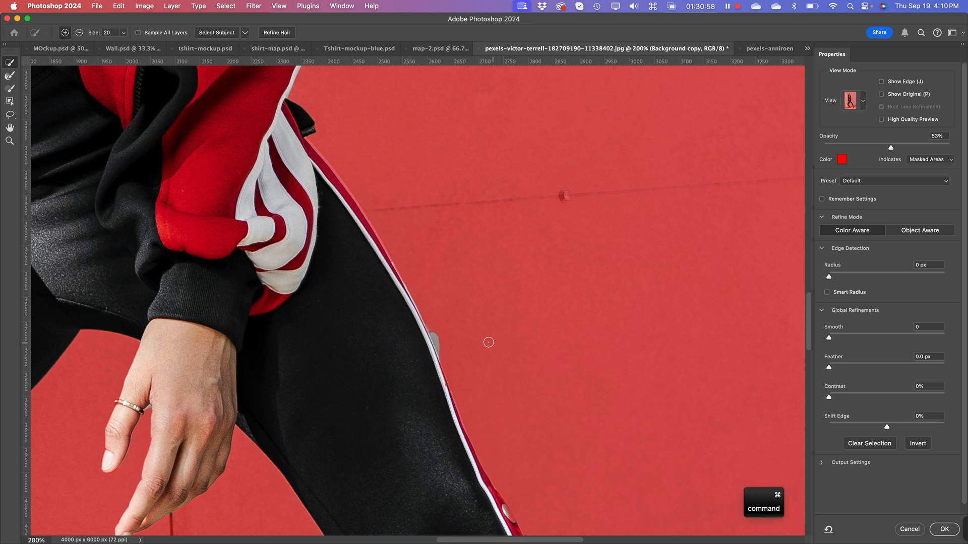
key("super+z")
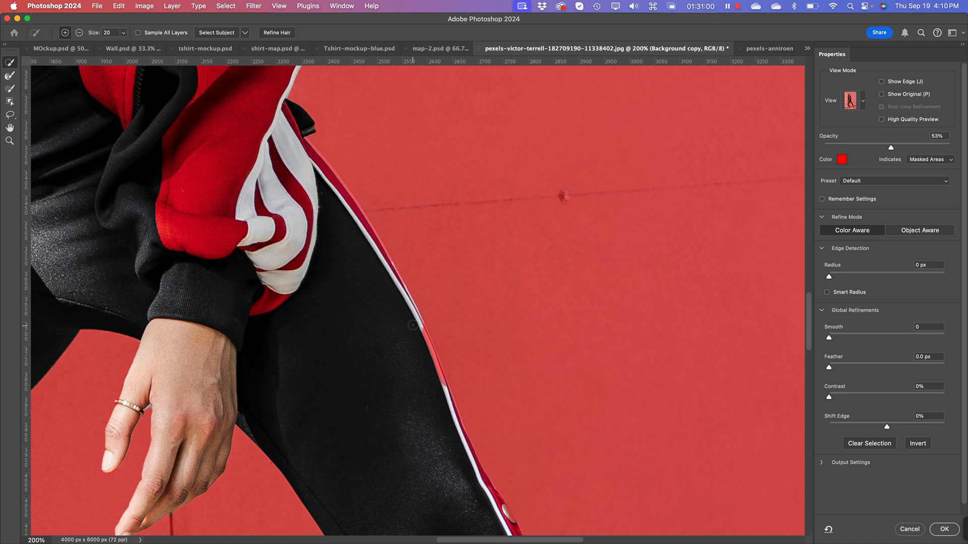
mouse_move(423, 327)
left_mouse_down()
mouse_move(426, 364)
mouse_move(414, 336)
mouse_move(437, 390)
mouse_move(435, 362)
mouse_move(438, 394)
left_mouse_up()
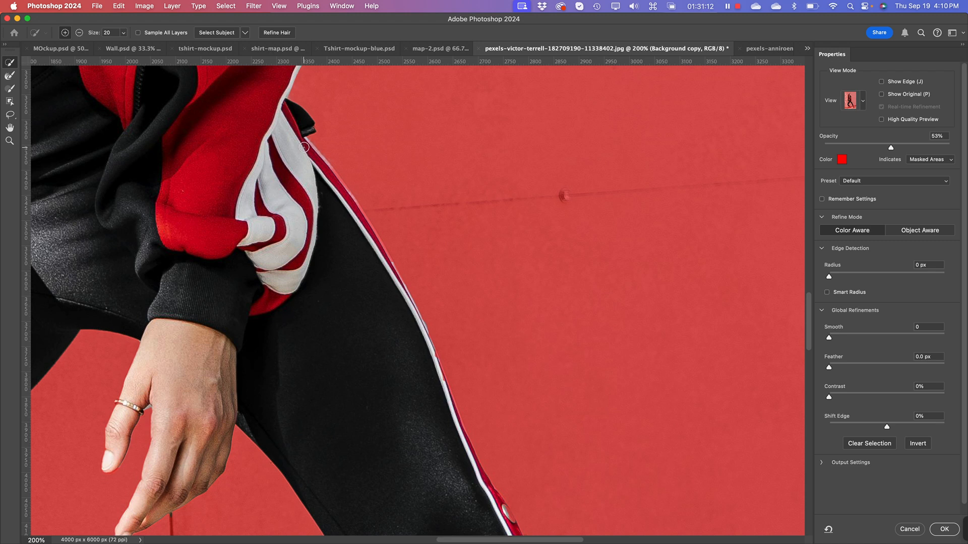
Step: Add the outer edge of the red trouser stripe just below the hip, beside the jacket cuff, to the selection
mouse_move(305, 148)
left_mouse_down()
mouse_move(348, 206)
mouse_move(340, 178)
mouse_move(333, 174)
mouse_move(348, 203)
left_mouse_up()
left_click(361, 216, "shift")
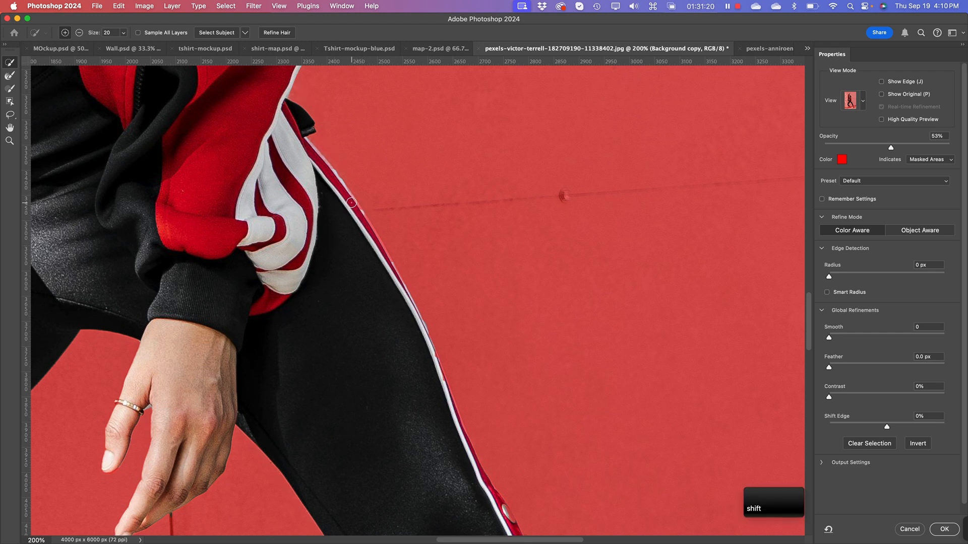
left_click_drag(351, 200, 363, 230)
left_click_drag(306, 148, 304, 142)
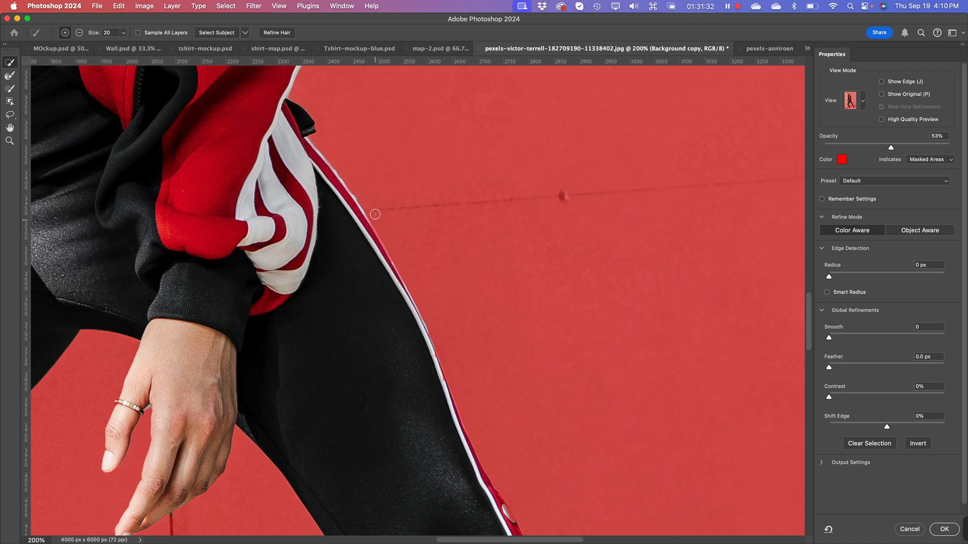
left_click_drag(364, 222, 381, 256)
Step: Add the masked white outer edge beside the third silver snap on the trouser leg to the selection
key("space")
left_click_drag(317, 292, 212, 83)
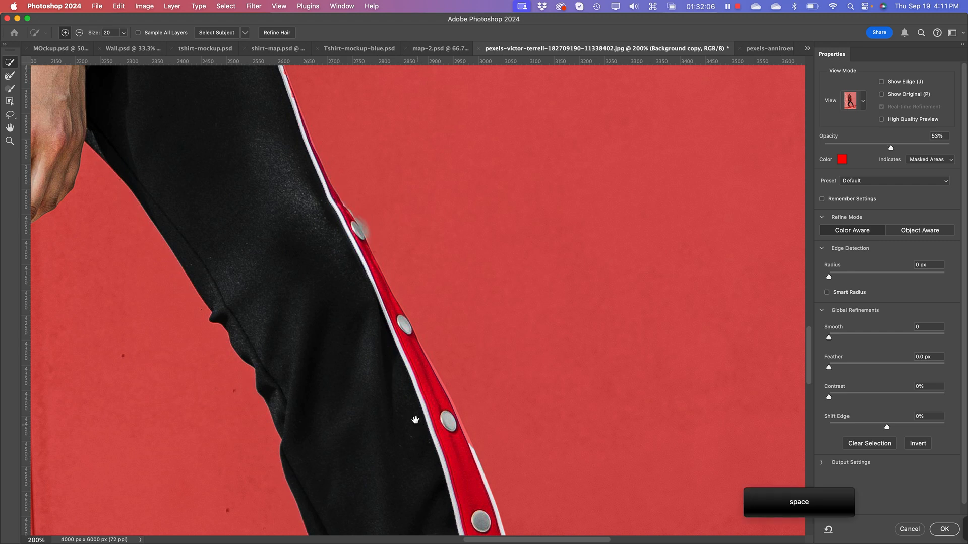
left_click_drag(415, 417, 386, 310)
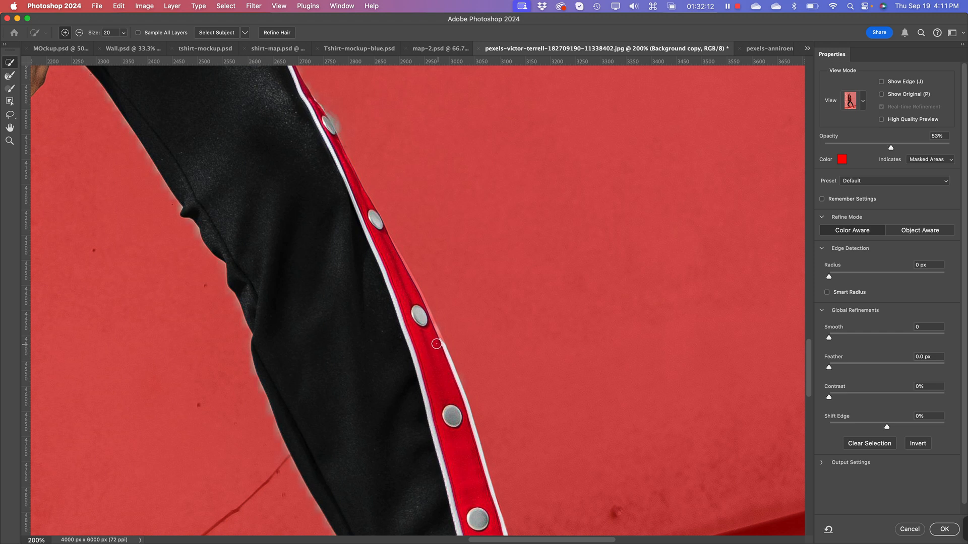
key("shift")
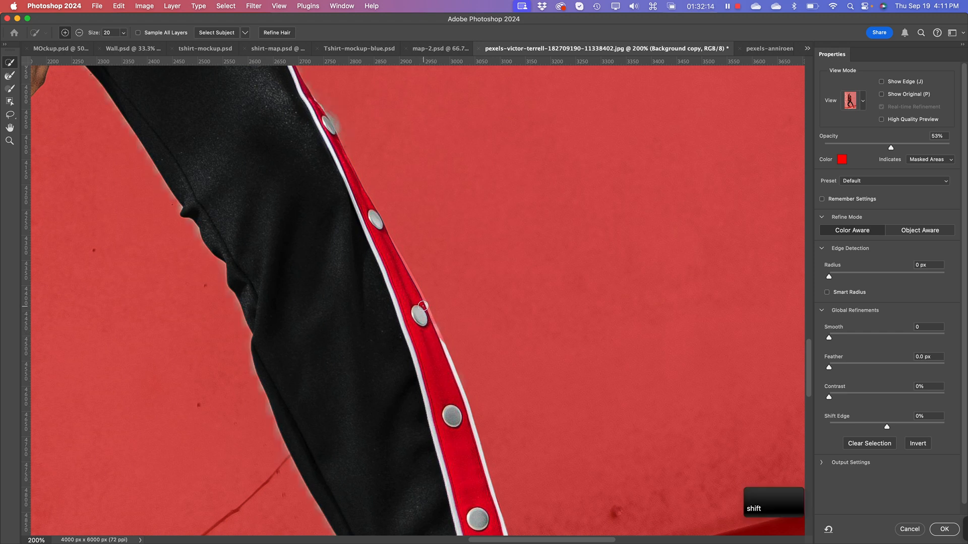
mouse_move(424, 311)
left_mouse_down()
mouse_move(437, 351)
mouse_move(432, 320)
left_mouse_up()
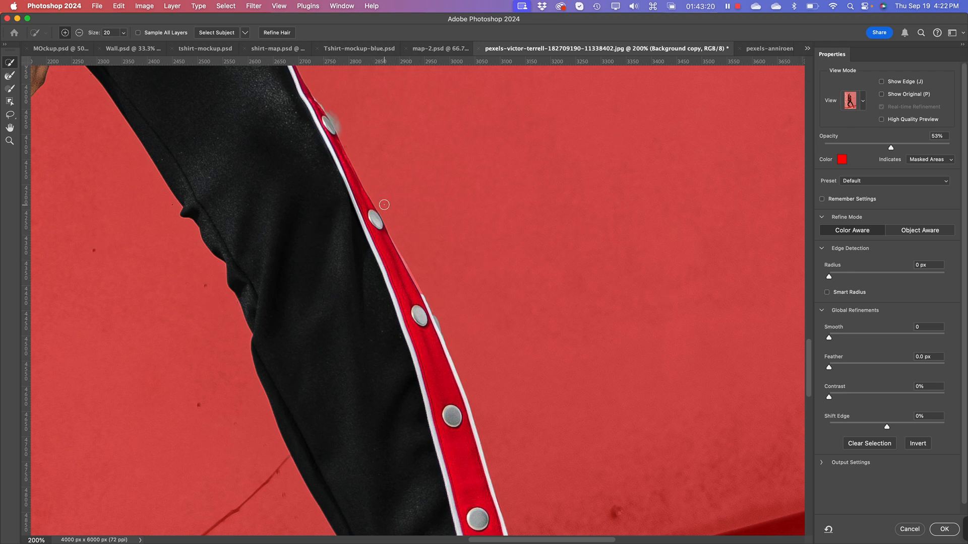
Step: Clean up the selection around the uppermost visible button on the straight leg's red stripe by subtracting the wall spill beside it
key("alt")
left_click_drag(328, 120, 352, 165)
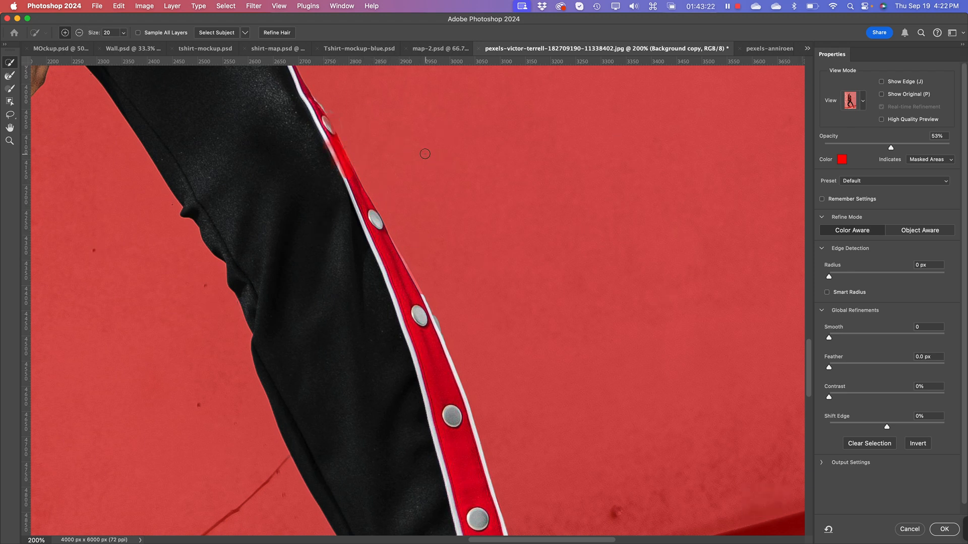
key("super+z")
key("alt")
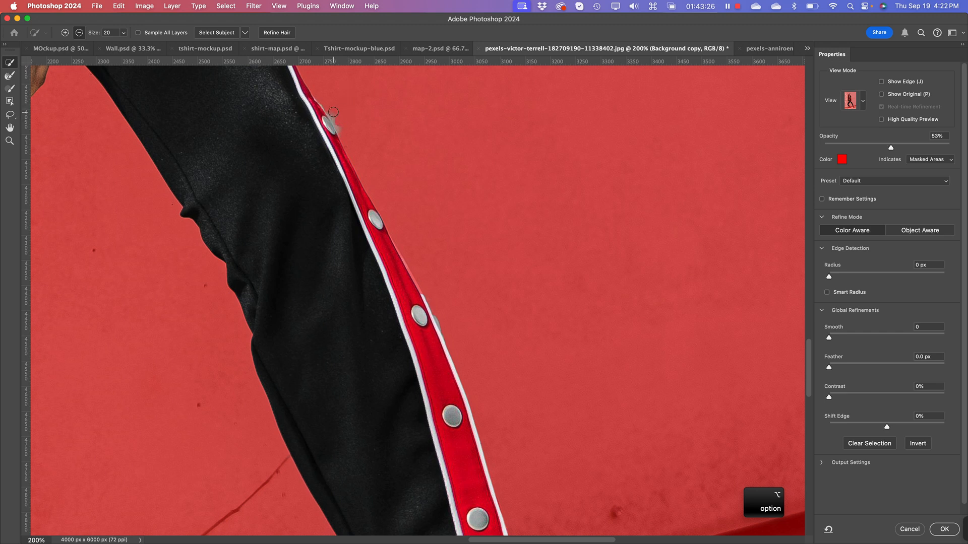
left_click(344, 131, "alt")
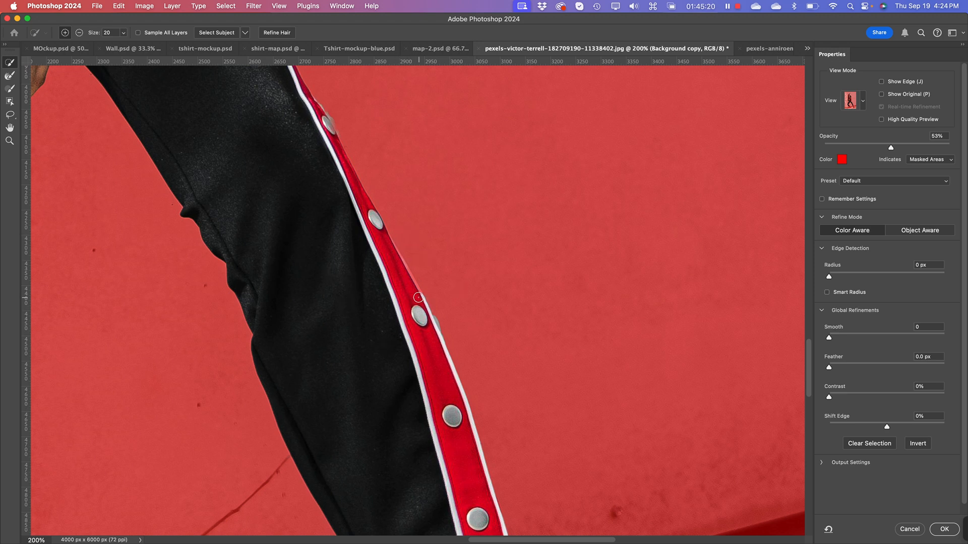
Step: Extend the selection over the straight leg's outer white piping between the second and third visible buttons
key("shift")
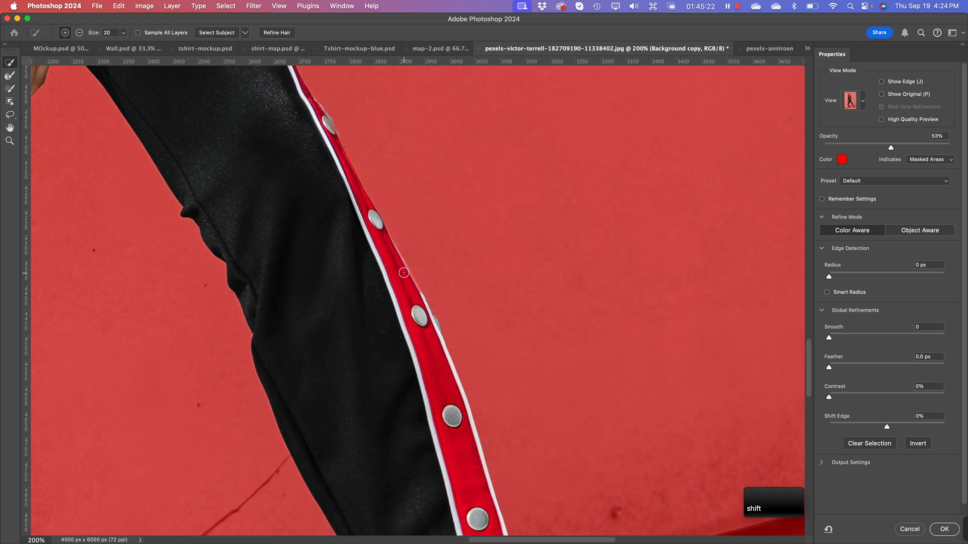
left_click(405, 272, "shift")
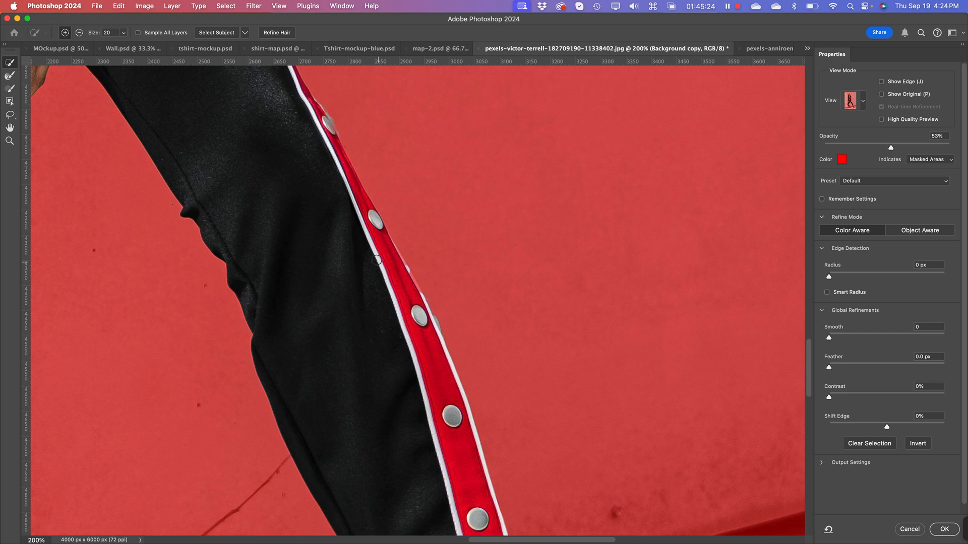
left_click(405, 273, "shift")
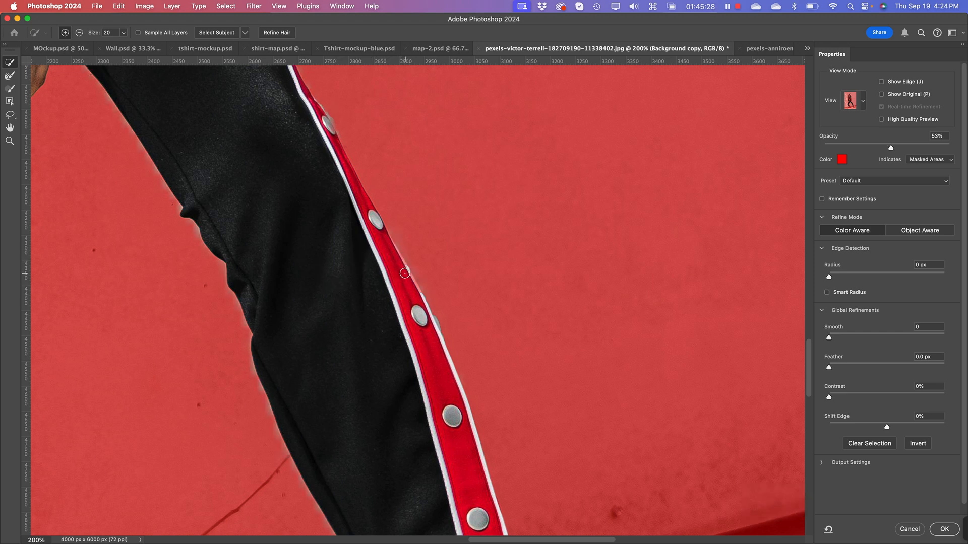
left_click_drag(405, 273, 427, 315)
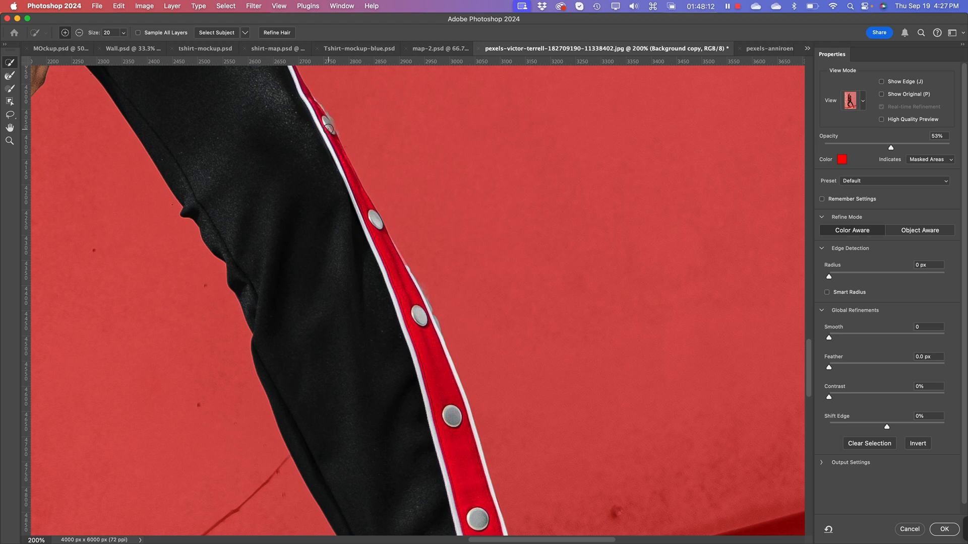
Step: Add the uppermost visible button of the straight leg's stripe to the selection and subtract the wall spill beside the third button
left_click_drag(328, 129, 348, 171)
key("alt")
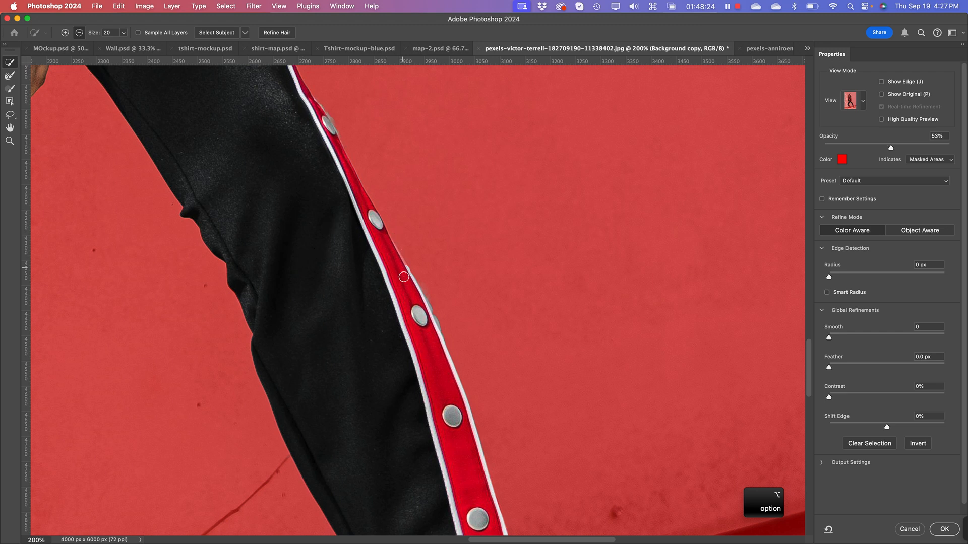
left_click(442, 325, "alt")
left_click(442, 312, "alt")
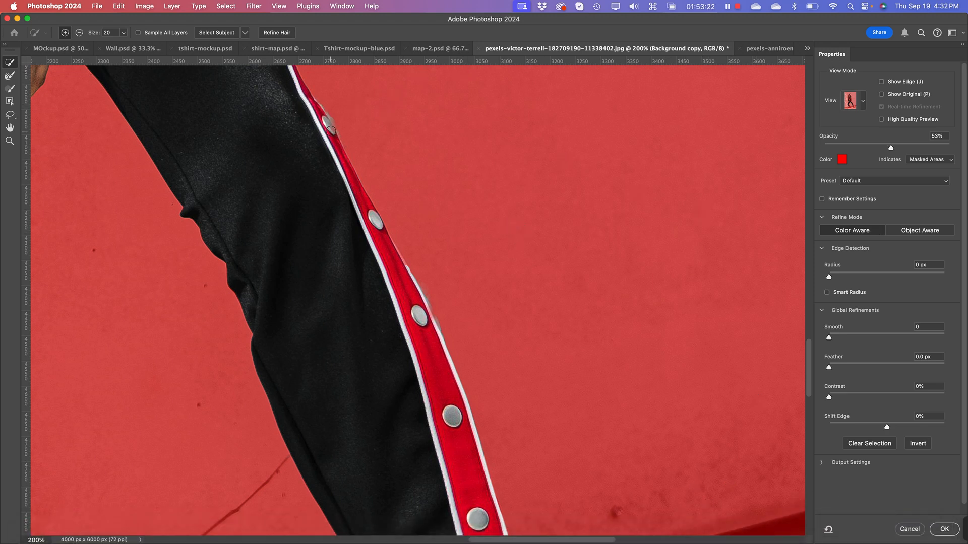
left_click(326, 126)
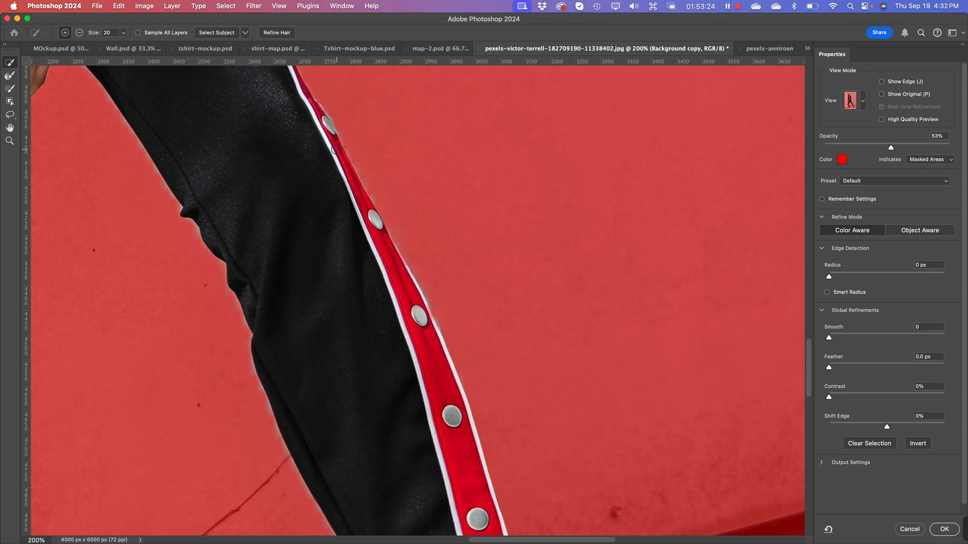
left_click(331, 131)
Step: Add the bent leg's outer white piping below the knee to the selection and subtract the wall spill beside its top button
key("space")
mouse_move(453, 493)
left_mouse_down()
mouse_move(381, 205)
mouse_move(384, 176)
mouse_move(212, 66)
mouse_move(301, 102)
left_mouse_up()
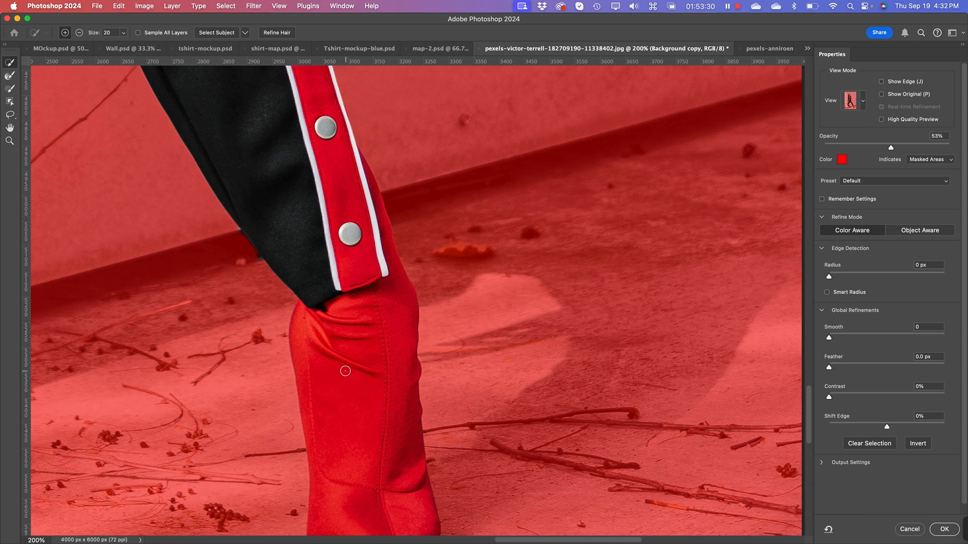
key("space")
left_click_drag(168, 237, 884, 521)
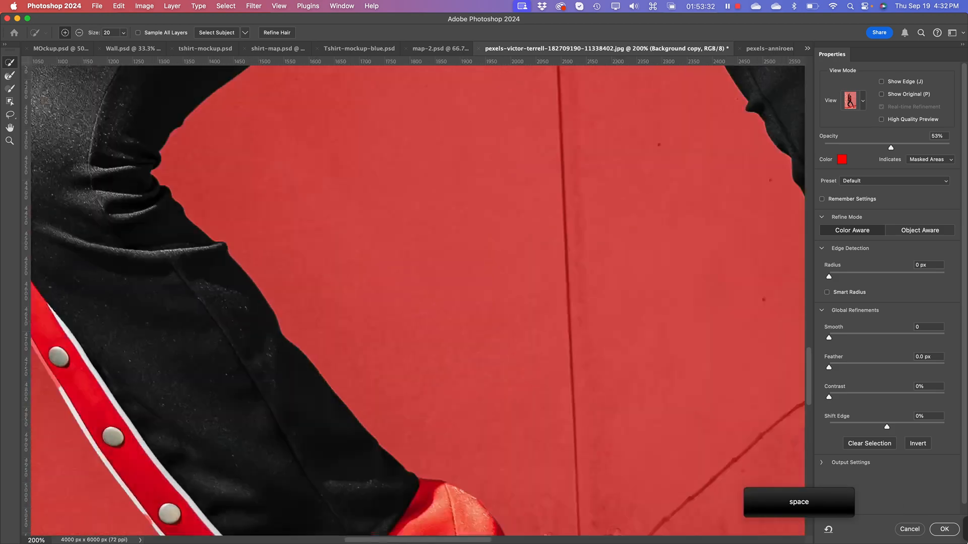
left_click_drag(151, 202, 648, 417)
left_click_drag(428, 392, 330, 316)
mouse_move(469, 518)
left_mouse_down()
mouse_move(142, 29)
mouse_move(396, 333)
left_mouse_up()
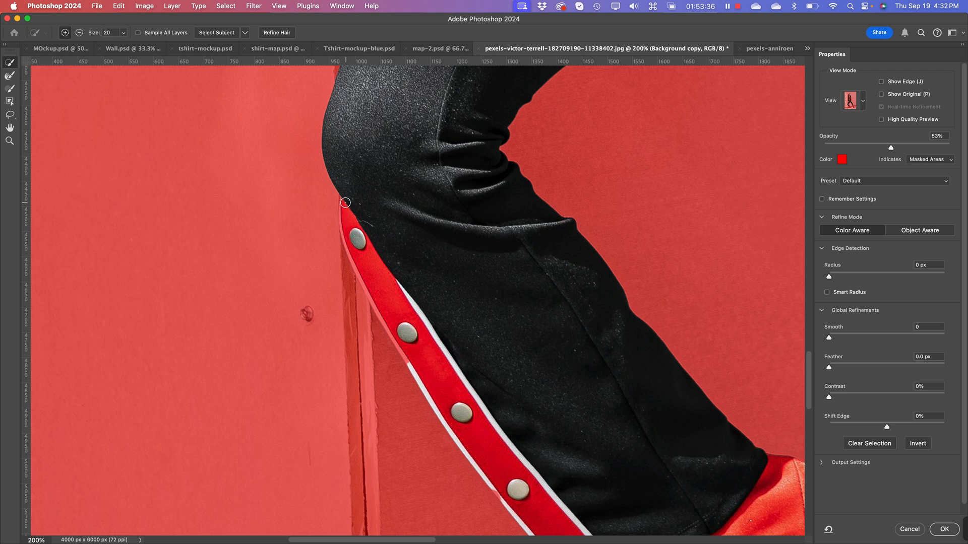
mouse_move(345, 201)
left_mouse_down()
mouse_move(349, 252)
mouse_move(409, 361)
left_mouse_up()
key("alt")
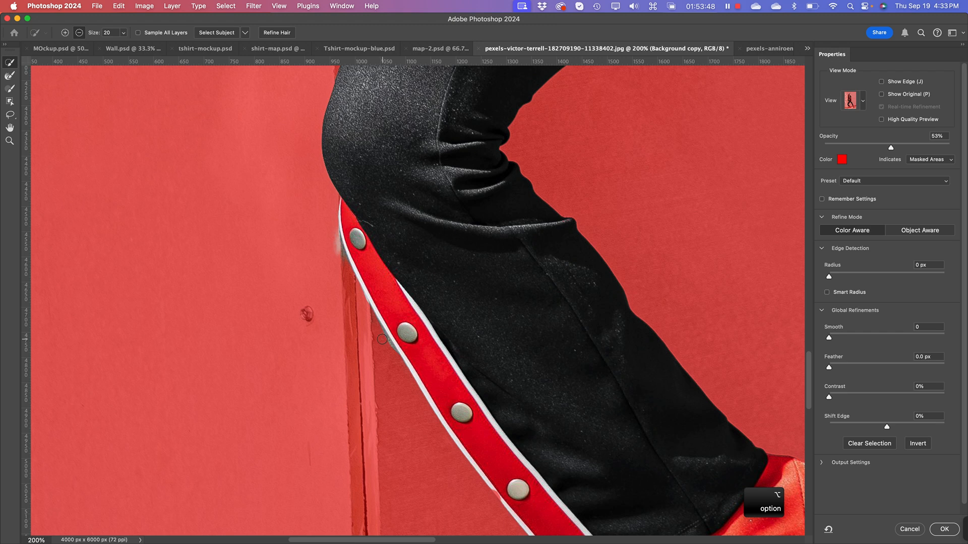
left_click(336, 246, "alt")
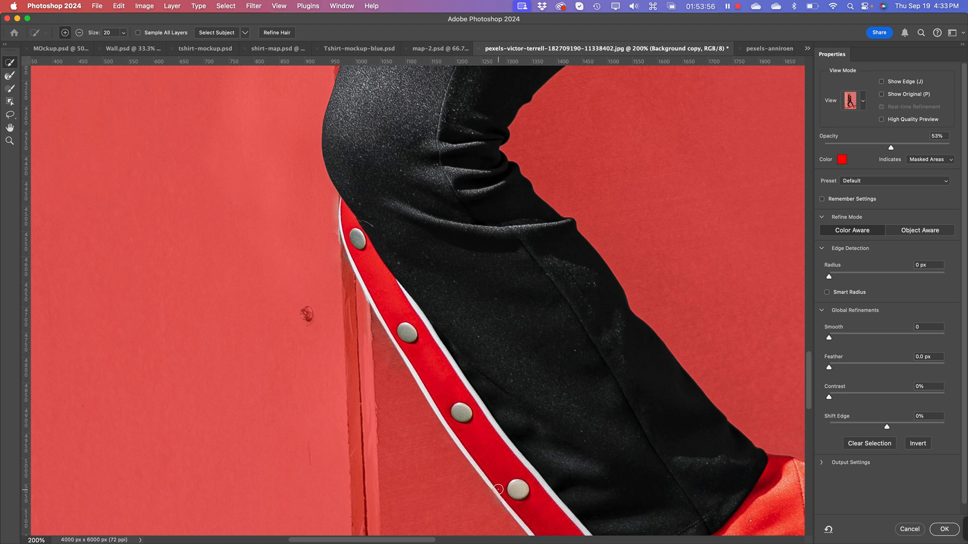
Step: Try to subtract the wall spill beside the lowest button at the bent leg's trouser hem
key("space")
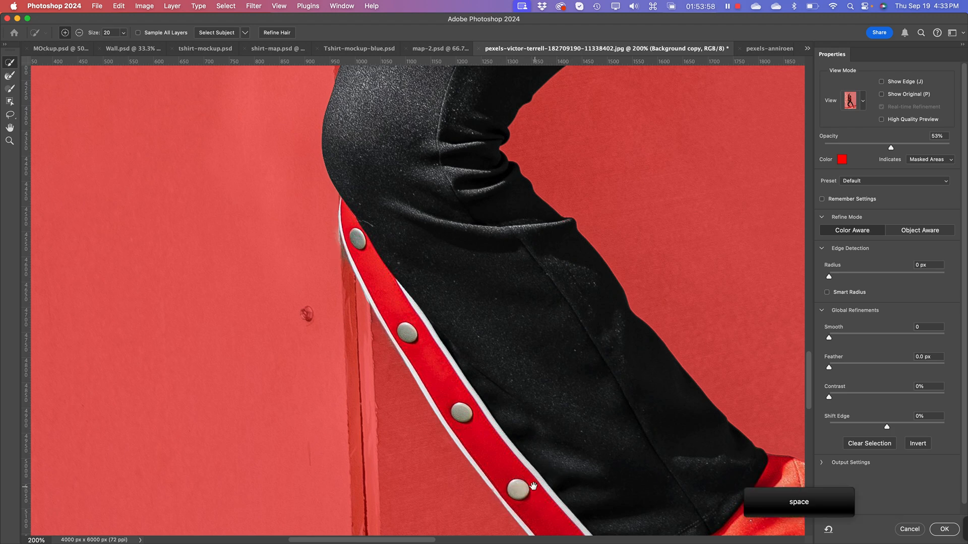
left_click_drag(555, 467, 359, 219)
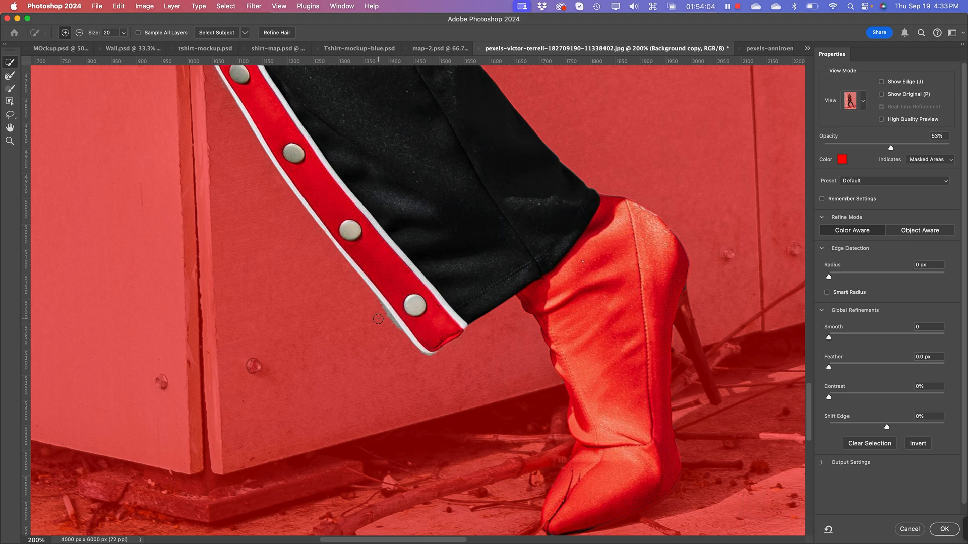
key("alt")
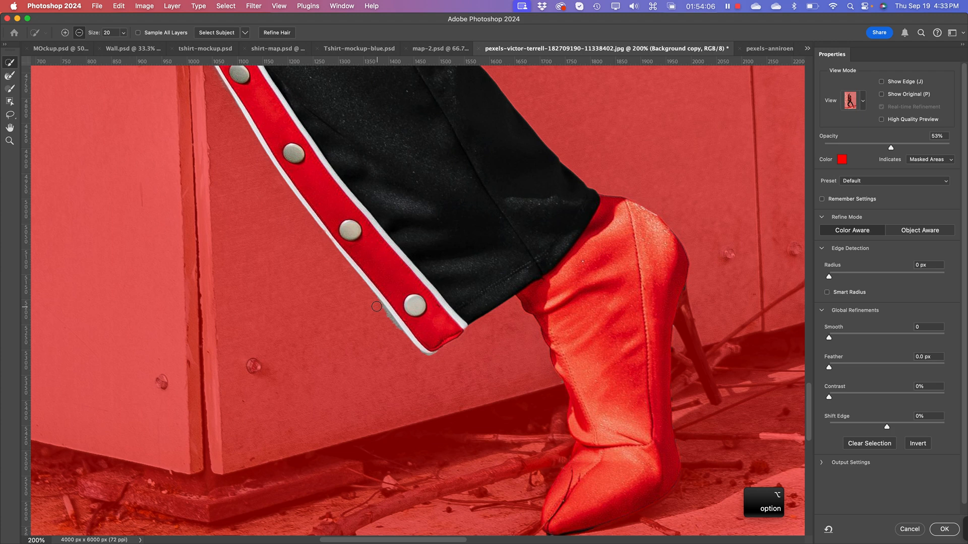
key("super+z")
left_click(390, 328, "alt")
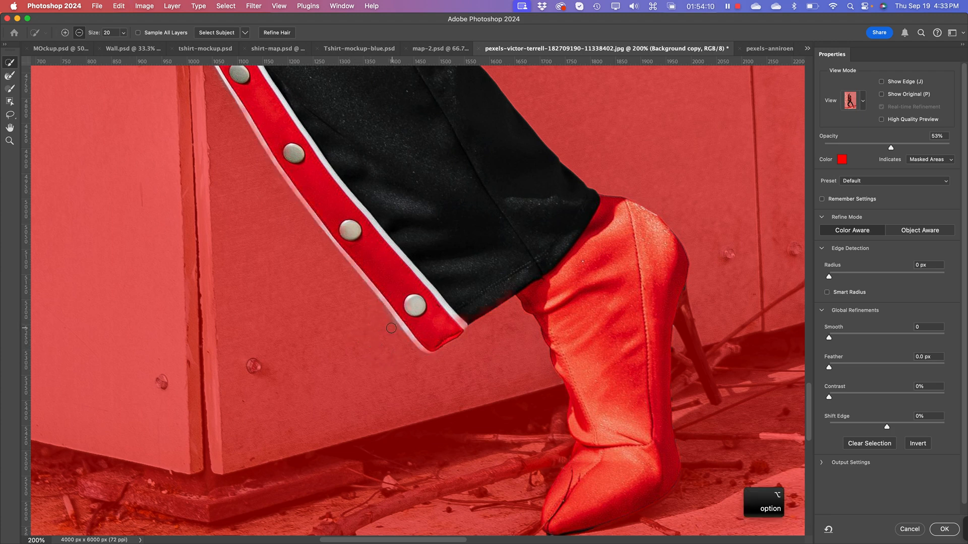
key("super+z")
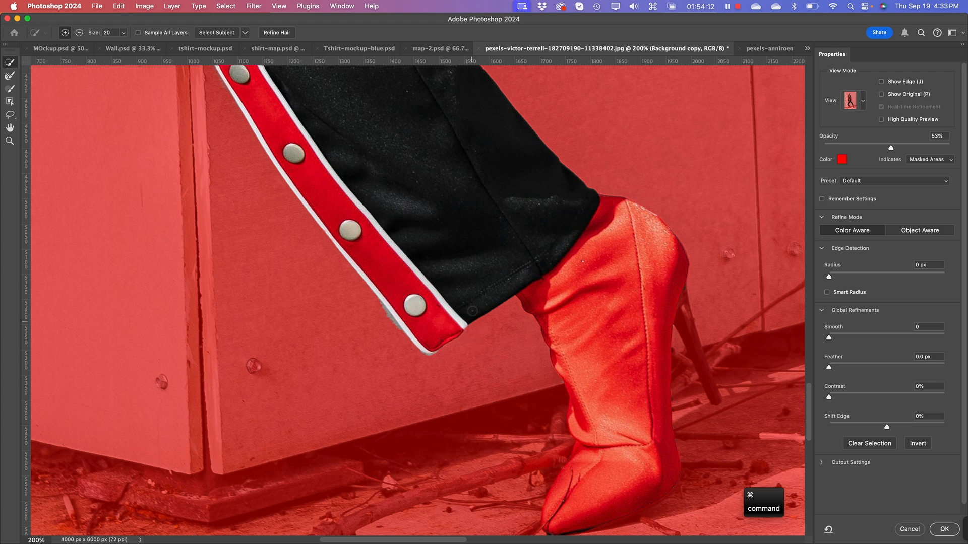
Step: Set the selection's Shift Edge to -32% and its Feather to 0.8 px
key("super+minus")
key("super+minus")
key("super+minus")
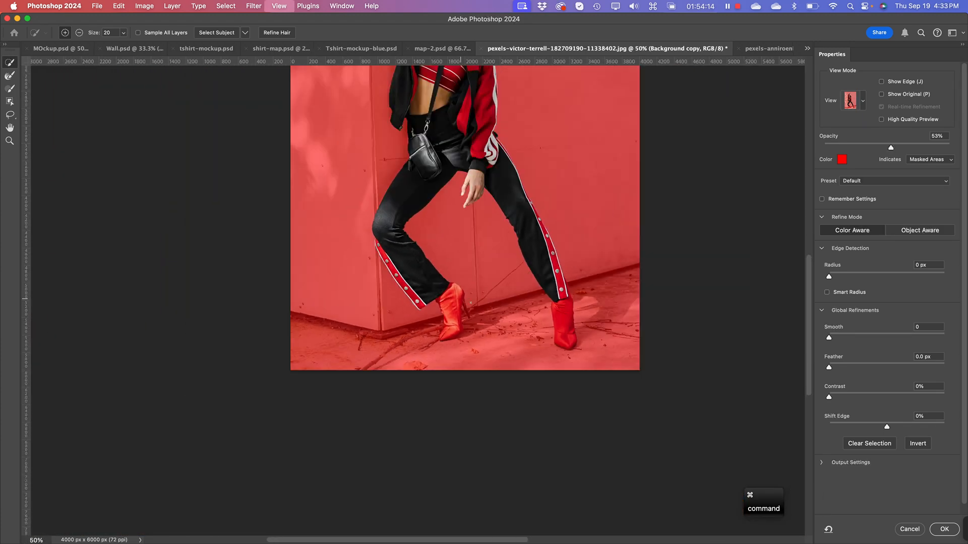
key("super+minus")
left_click_drag(440, 331, 475, 348)
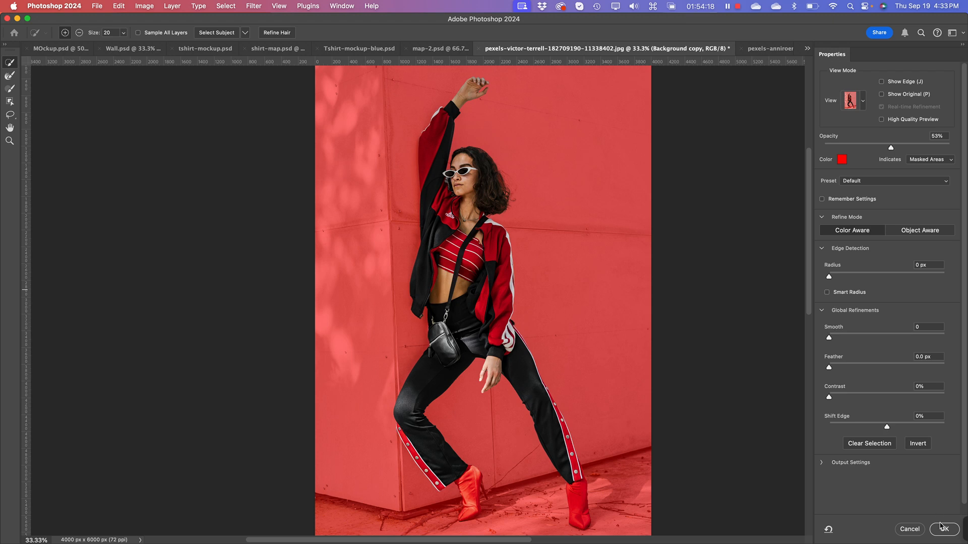
left_click(887, 429)
left_click_drag(878, 429, 868, 430)
left_click_drag(825, 367, 834, 371)
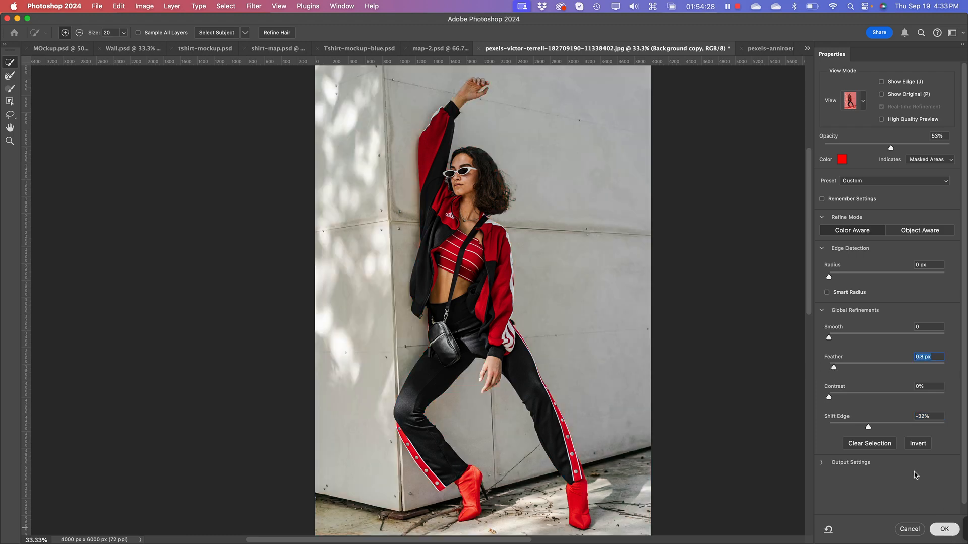
Step: Accept the refined selection and turn it into a layer mask on the Background copy layer
key("Return")
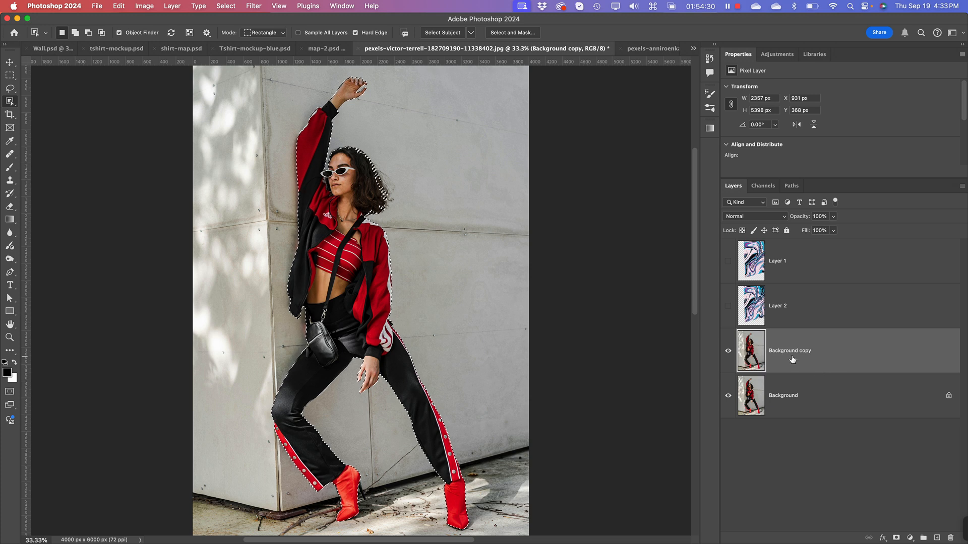
left_click(896, 539)
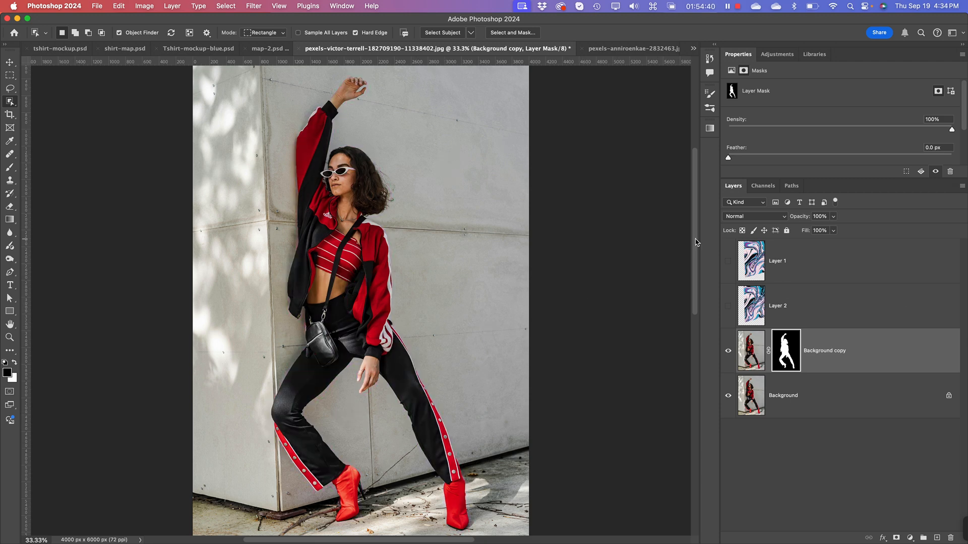
Step: Show Layer 2 beneath the masked Background copy layer and make Layer 2 the active layer
key("super+minus")
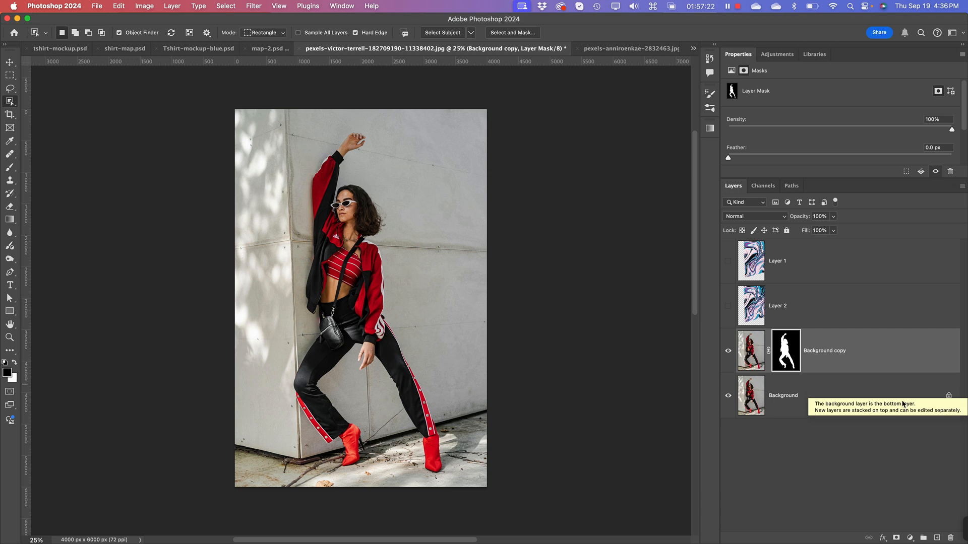
left_click(728, 306)
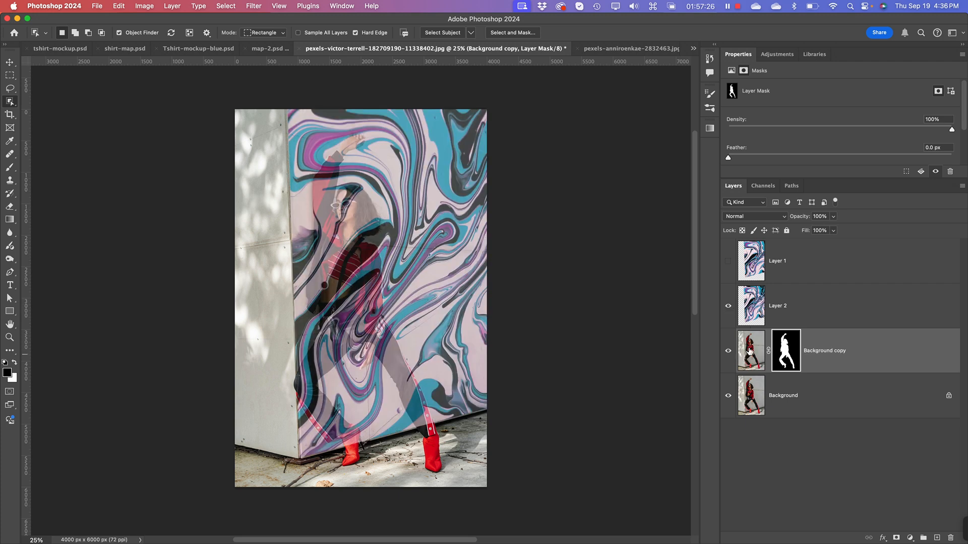
left_click_drag(748, 353, 751, 291)
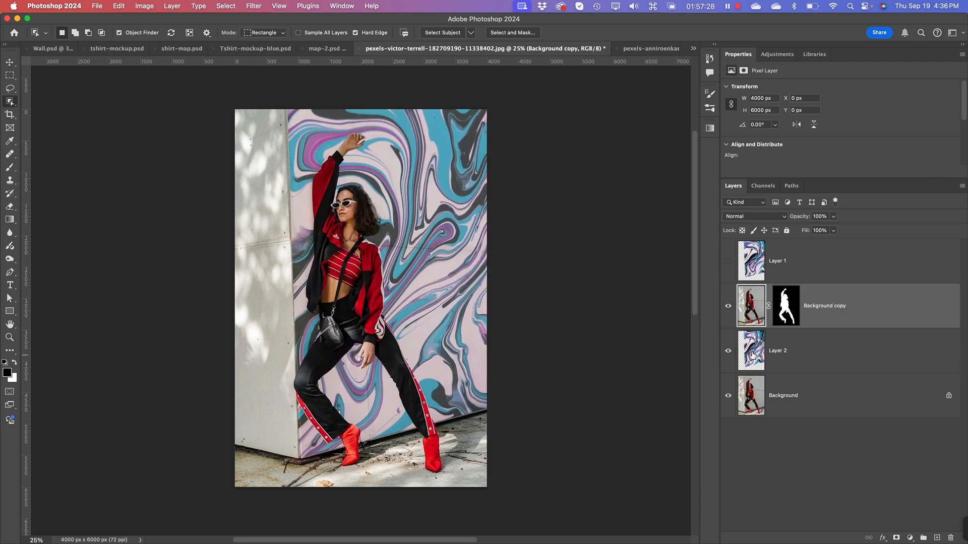
key("super+equal")
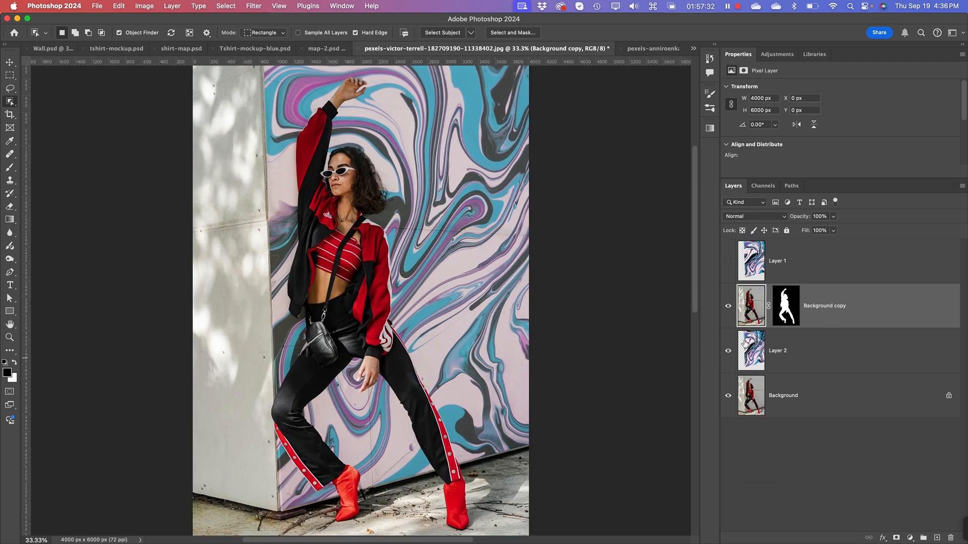
left_click(752, 357)
right_click(787, 350)
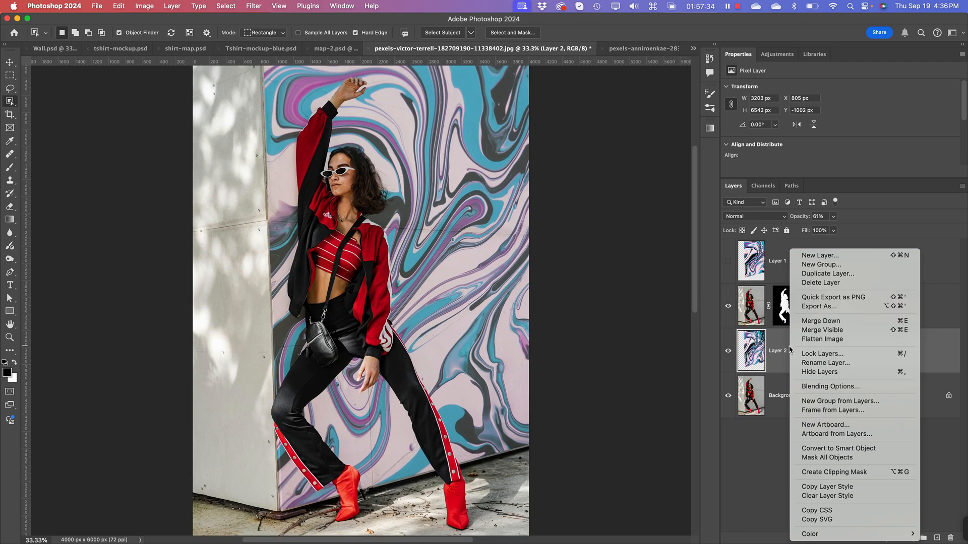
left_click(837, 387)
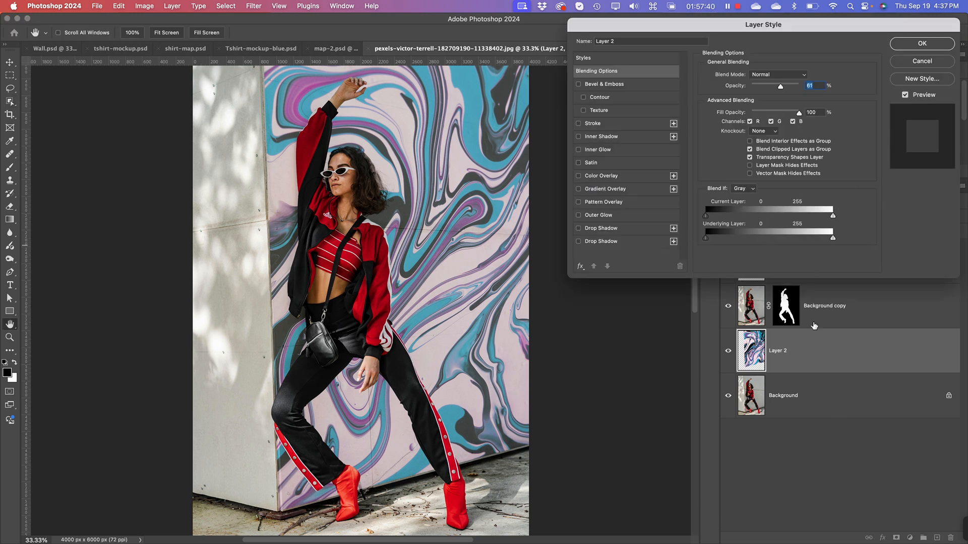
left_click(913, 61)
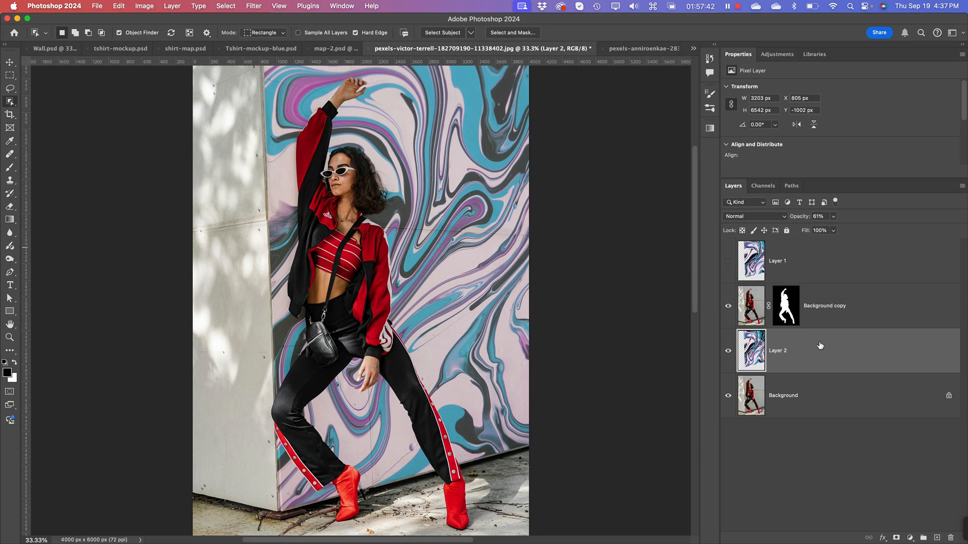
Step: Set the opacity of Layer 2 to 100%
left_click(833, 216)
left_click_drag(832, 229, 881, 230)
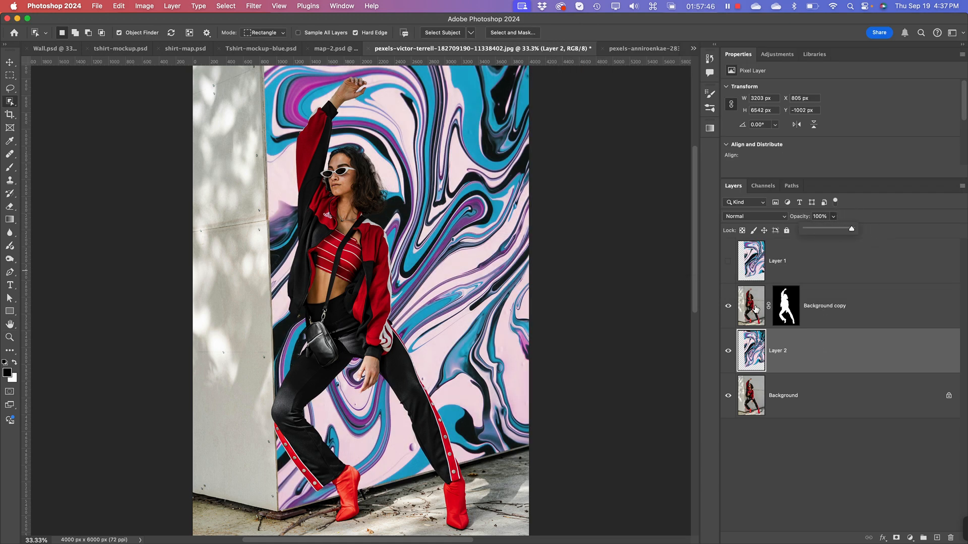
Step: In Layer 2's blending options, split the Underlying Layer Blend If sliders to 0/196 for the darks and 222/255 for the lights
right_click(761, 347)
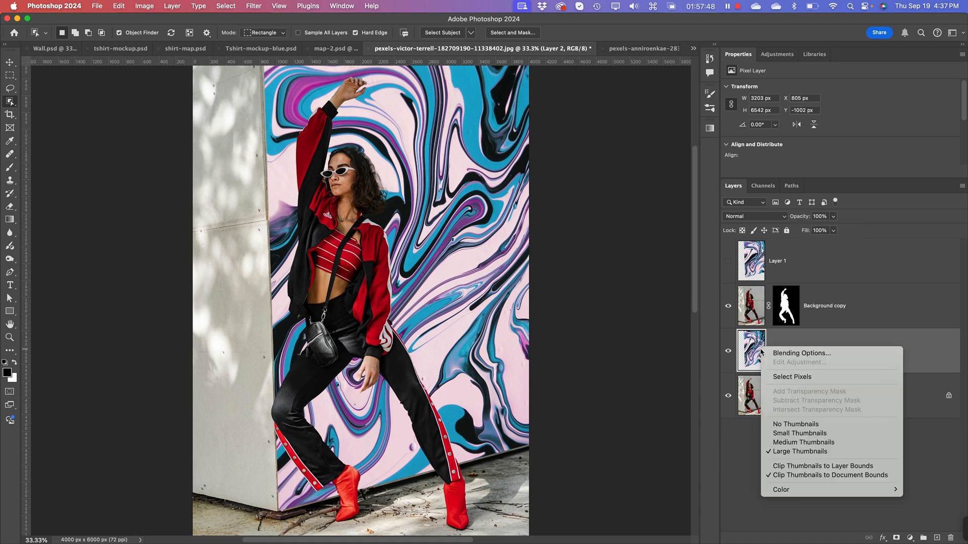
left_click(930, 443)
right_click(841, 350)
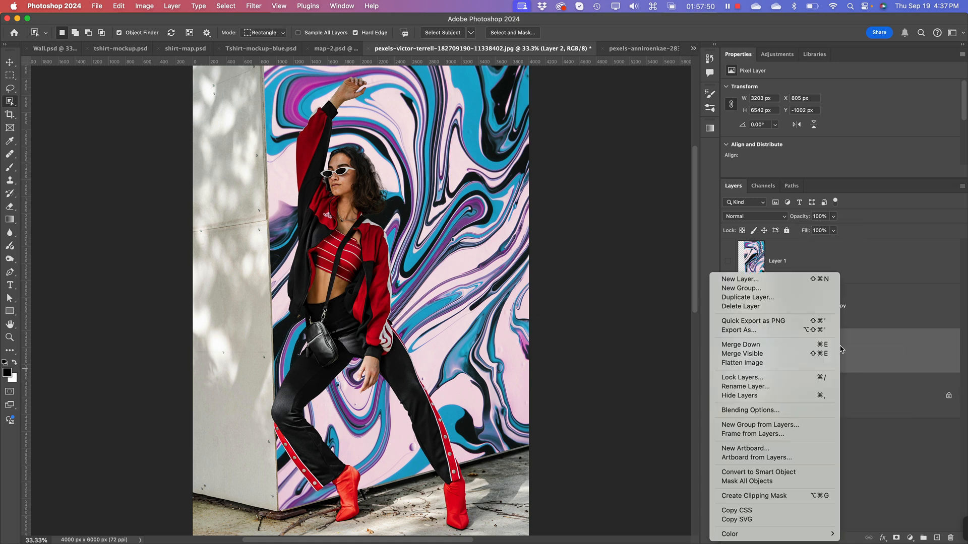
left_click(782, 410)
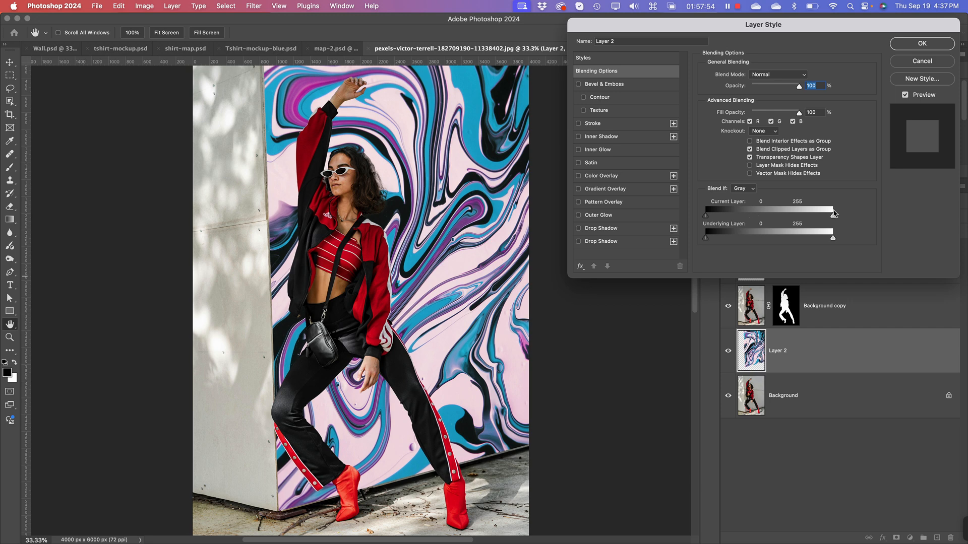
key("alt")
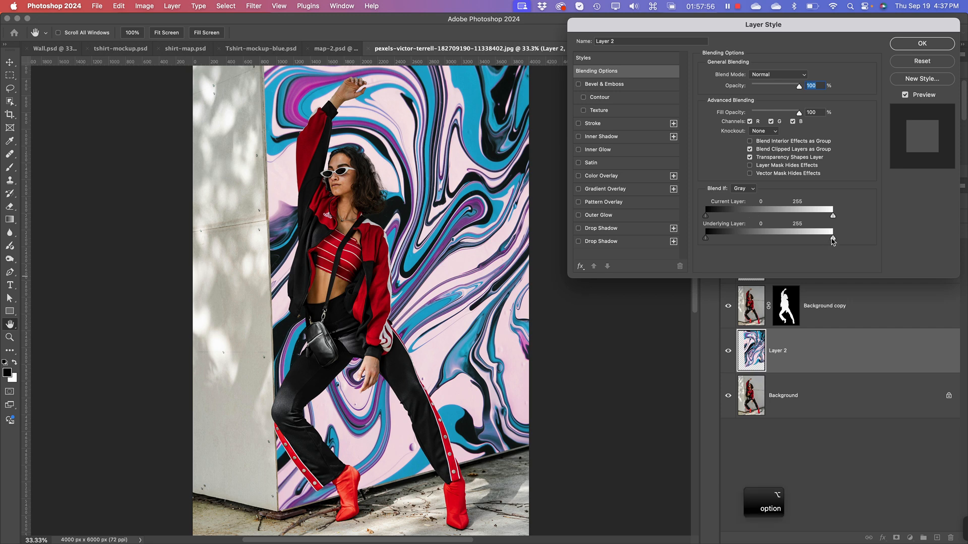
left_click_drag(832, 241, 802, 241)
left_click_drag(706, 241, 805, 242)
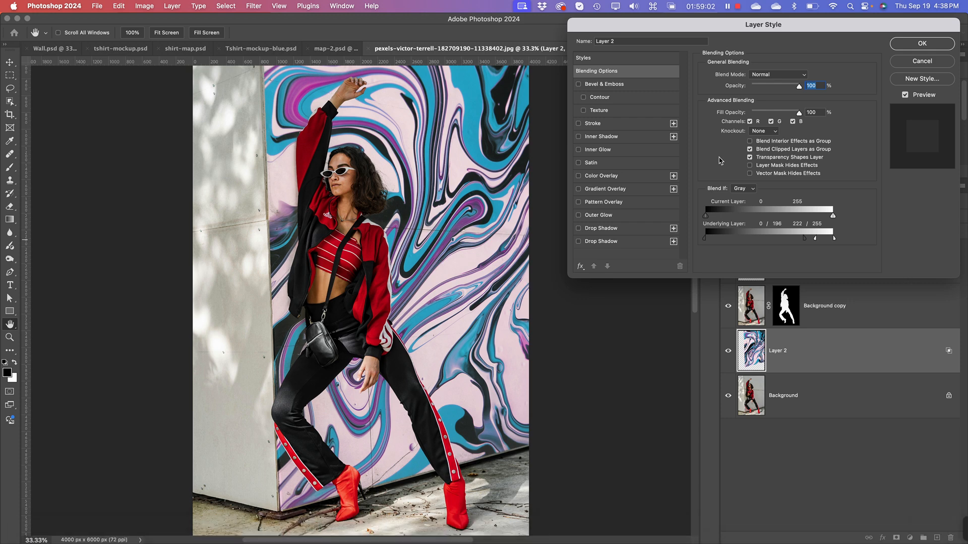
Step: Set Layer 2's blend mode to Color Burn in its blending options
key("super+plus")
key("super+minus")
left_click(763, 75)
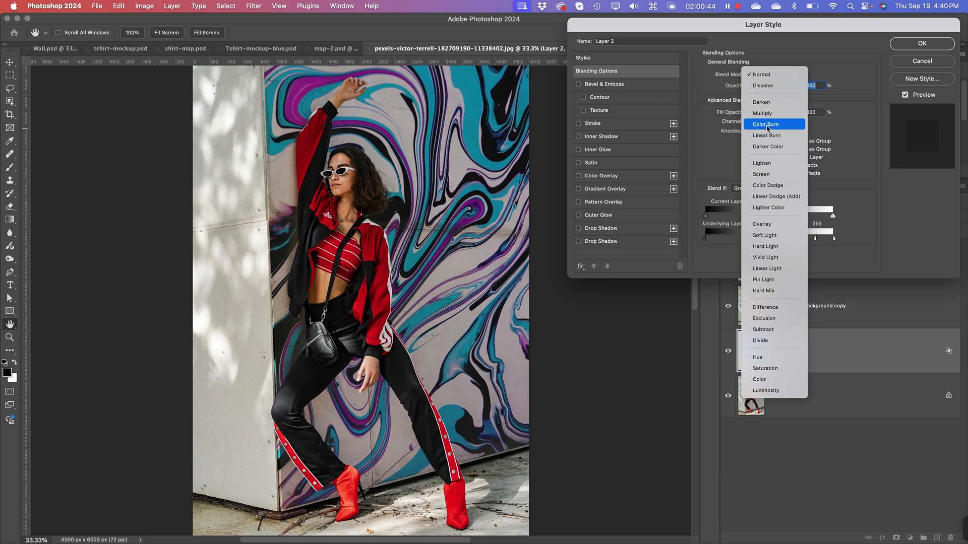
left_click(767, 126)
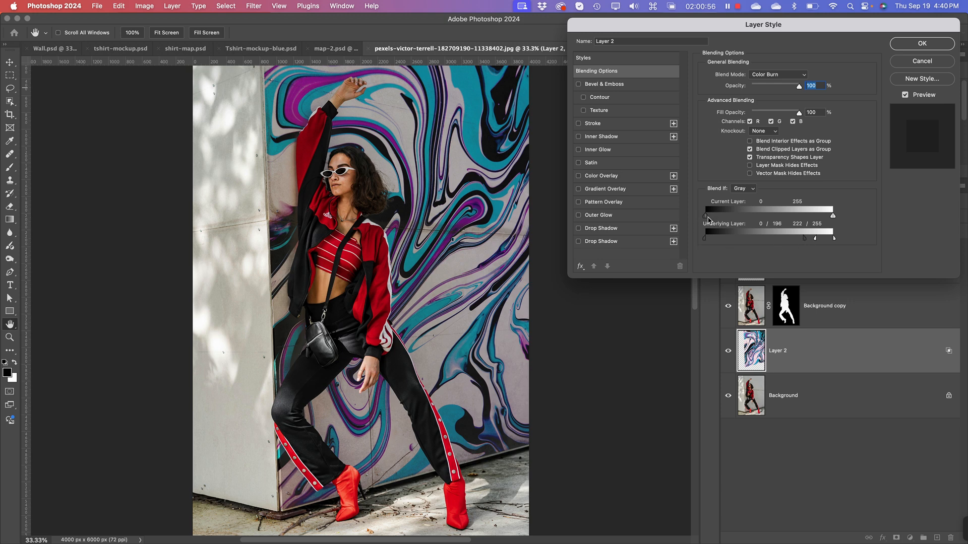
Step: Split the Current Layer Blend If sliders to 0/15 and 237/255 and apply the layer style to Layer 2
key("alt")
mouse_move(707, 220)
left_mouse_down()
mouse_move(739, 222)
mouse_move(716, 226)
left_mouse_up()
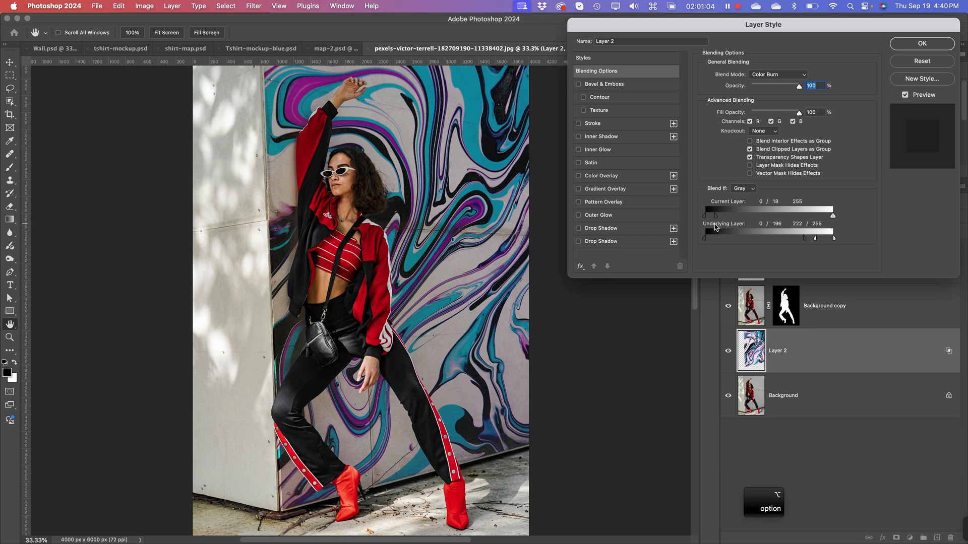
left_click_drag(716, 227, 714, 227)
mouse_move(833, 222)
left_mouse_down()
mouse_move(804, 222)
mouse_move(824, 219)
left_mouse_up()
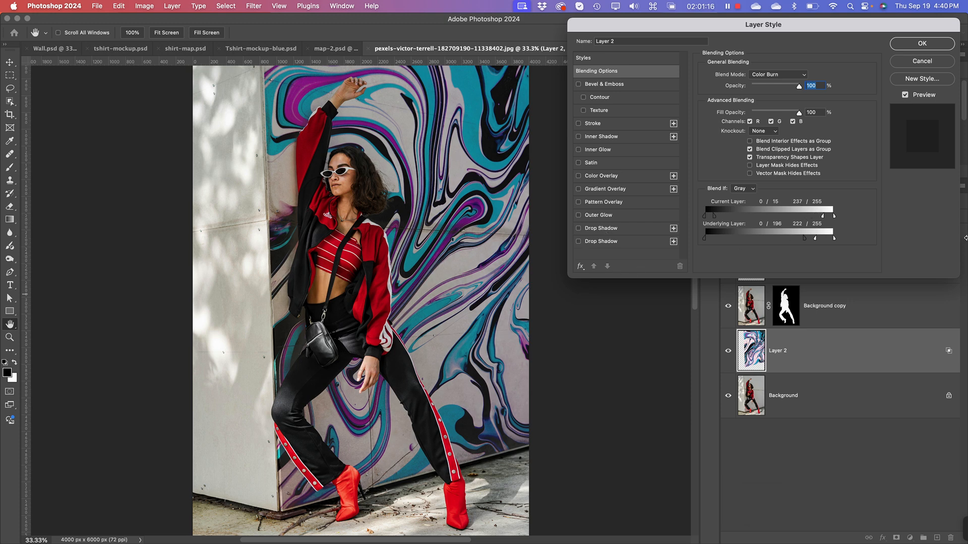
left_click(923, 44)
Step: Deselect all layers and examine how the marbled pattern blends into the wall across the whole image
key("w")
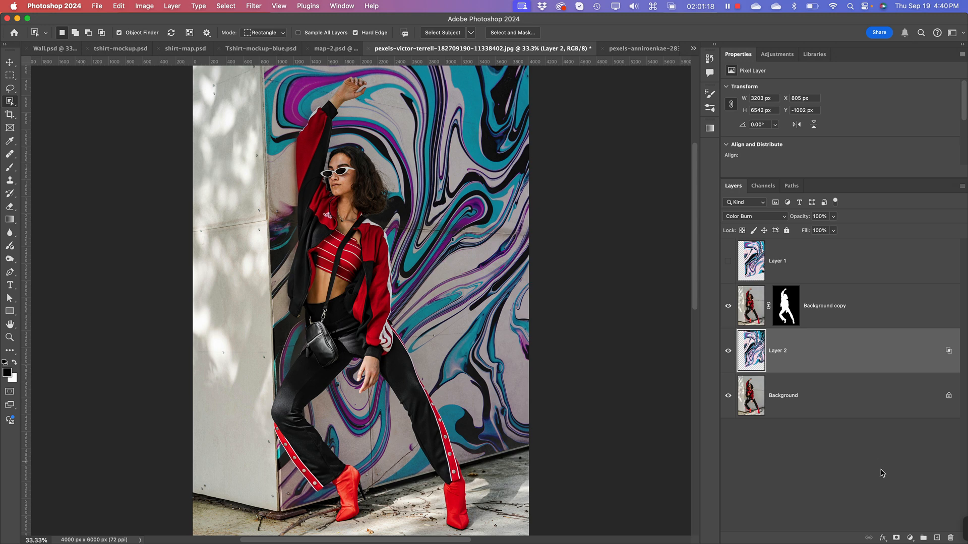
left_click(849, 483)
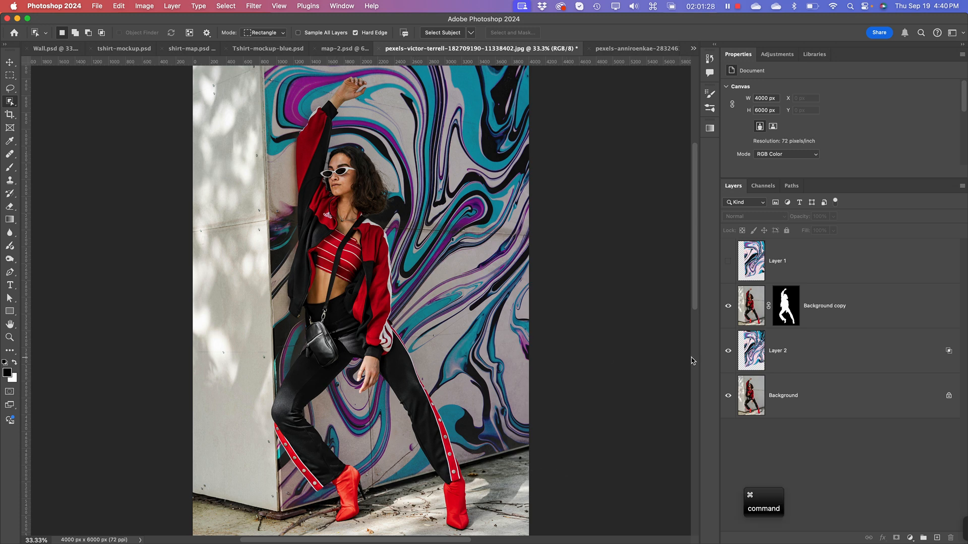
key("super+minus")
key("super+minus")
key("super+plus")
key("super+plus")
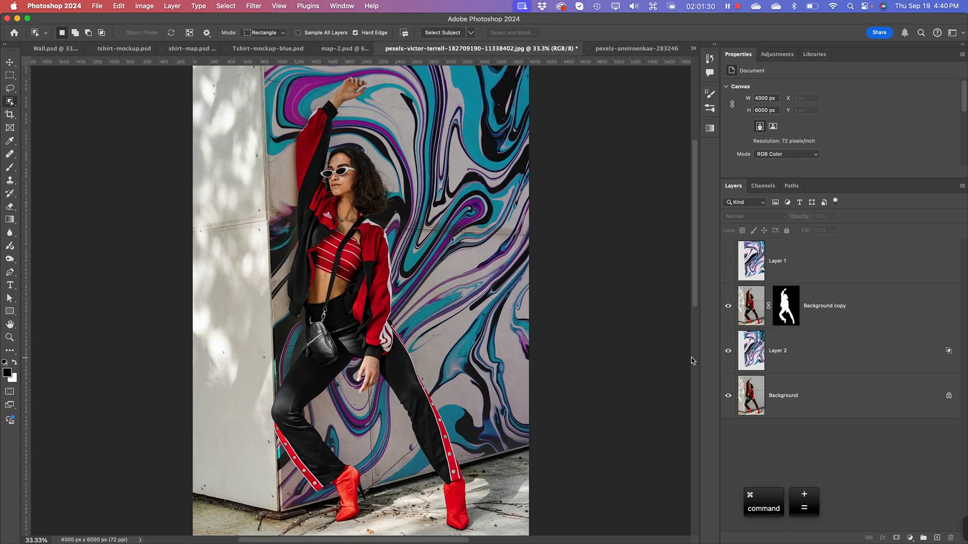
key("super+minus")
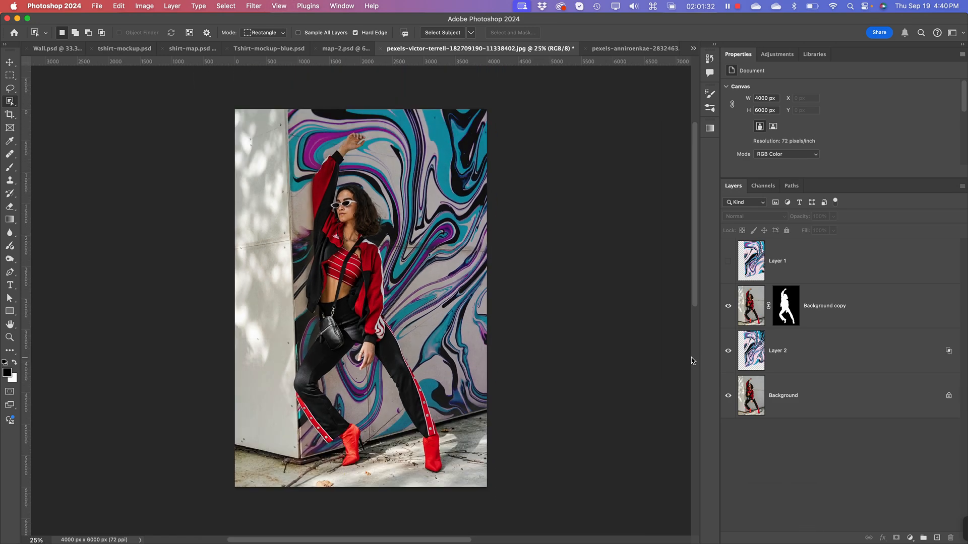